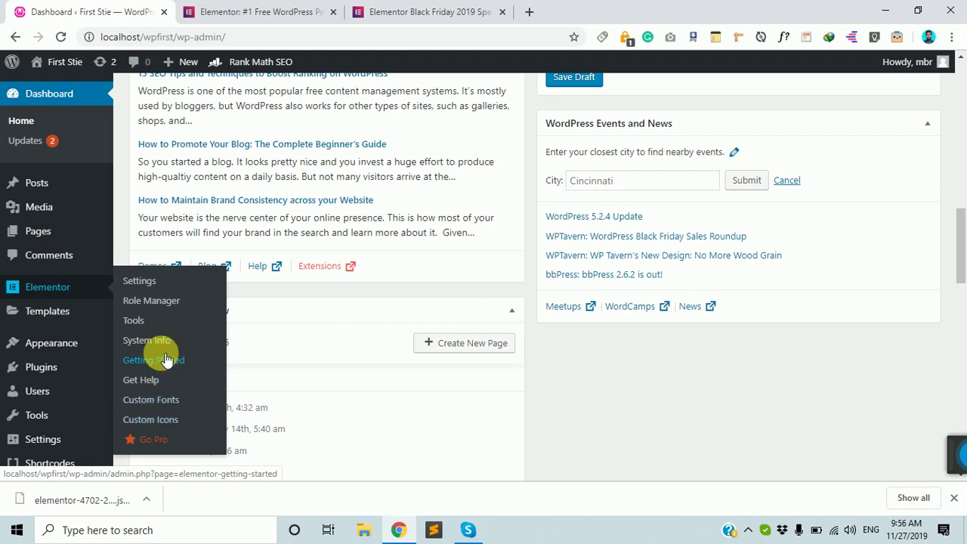
click(829, 473)
drag(829, 472, 571, 470)
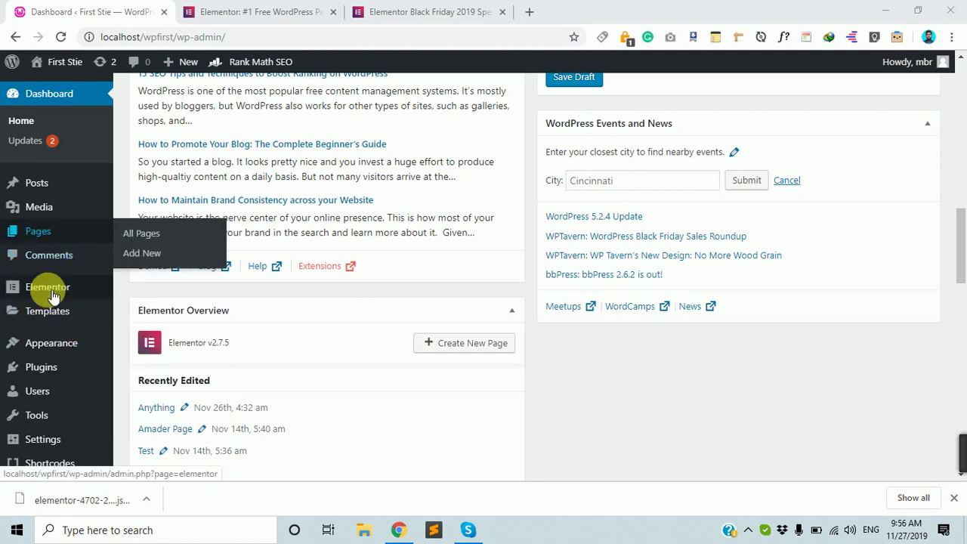
mouse_move(41, 313)
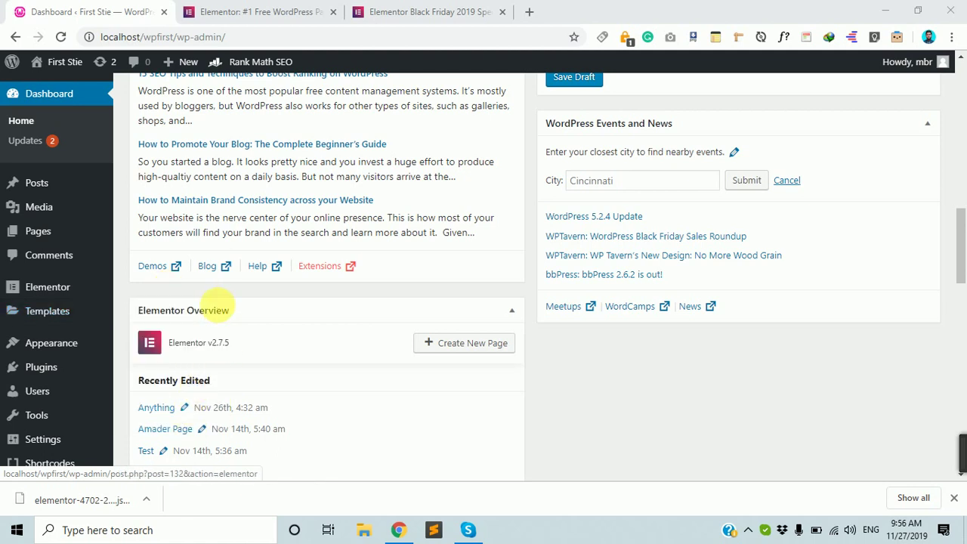
click(395, 10)
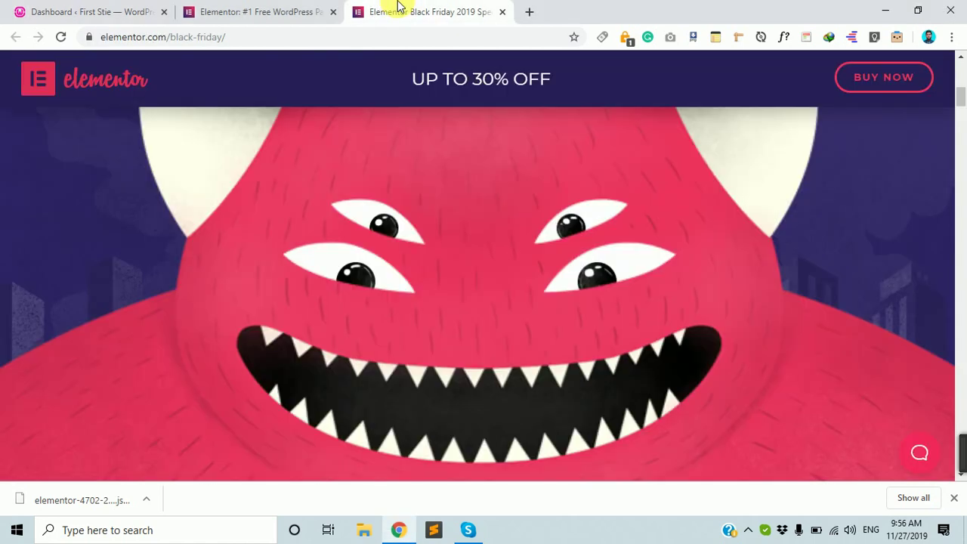
click(98, 10)
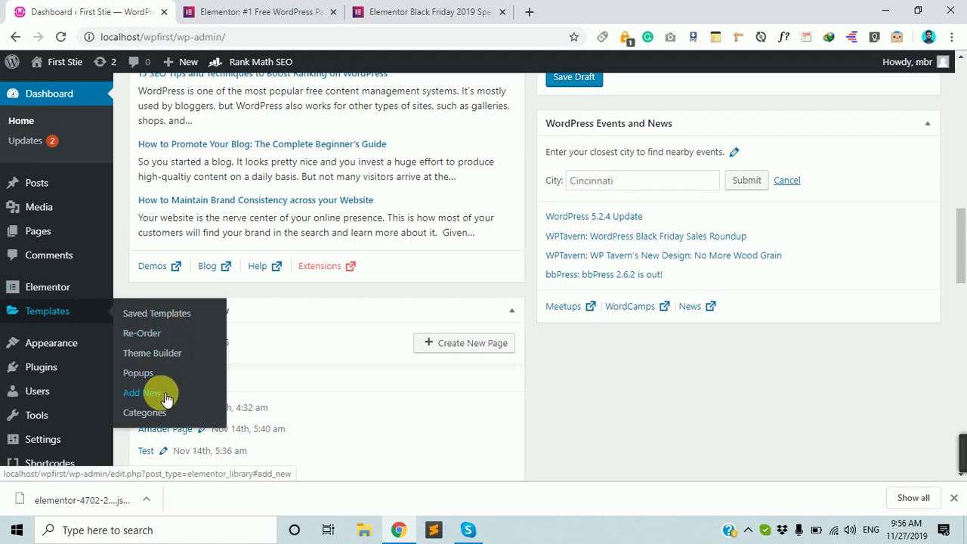
Step: Start adding a new template from the dashboard, and dismiss the template type dialog to reach the My Templates page
click(166, 397)
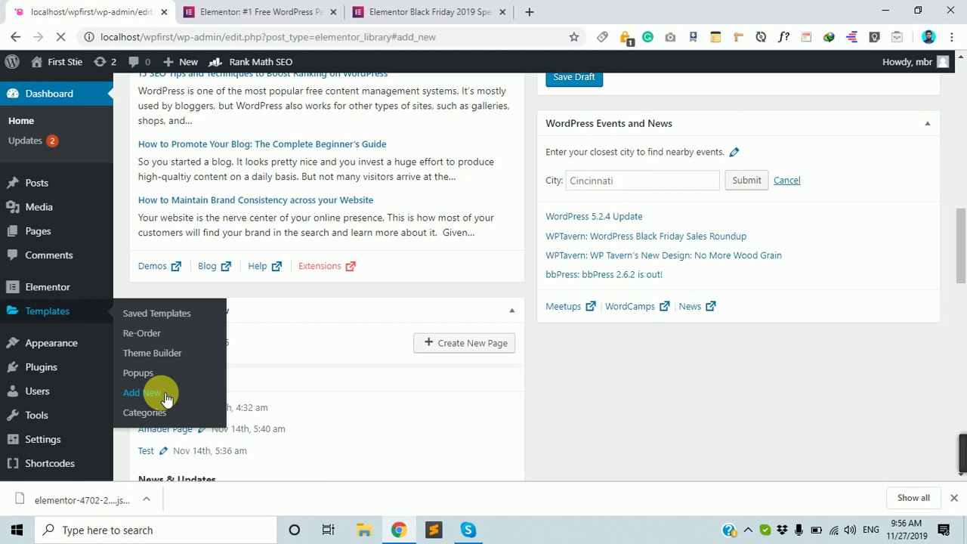
scroll(188, 393, down, 4)
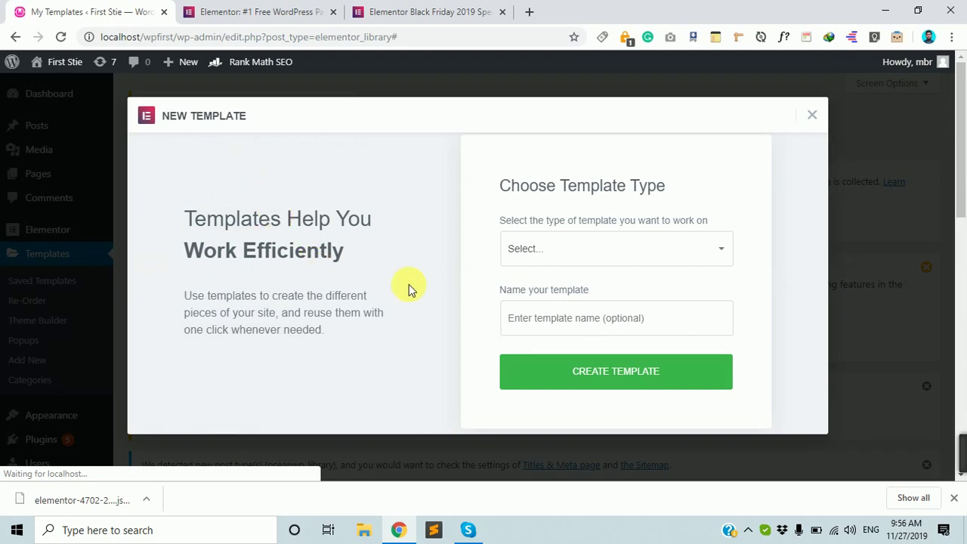
click(813, 117)
Step: Examine the My Templates page, including the saved templates, their types and the actions offered for each one
scroll(676, 261, down, 6)
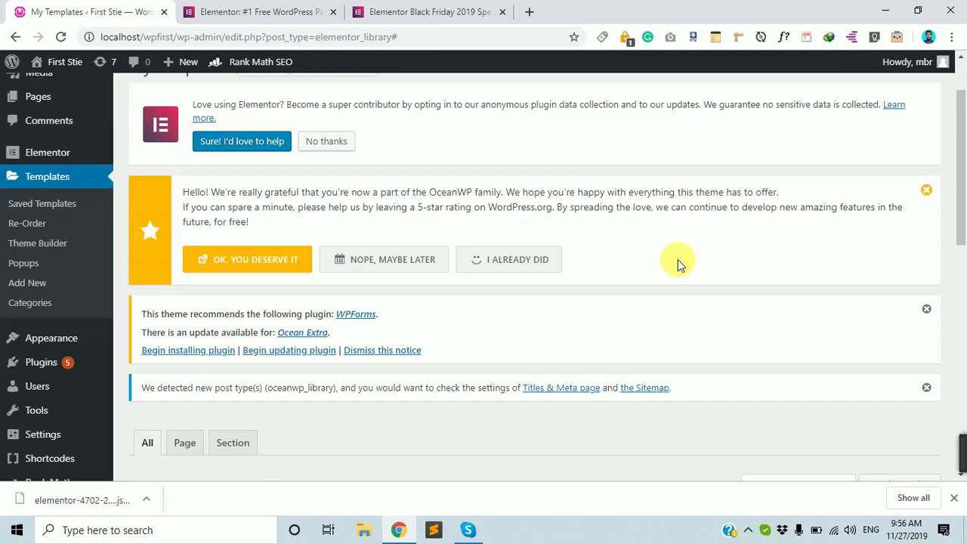
scroll(668, 287, up, 8)
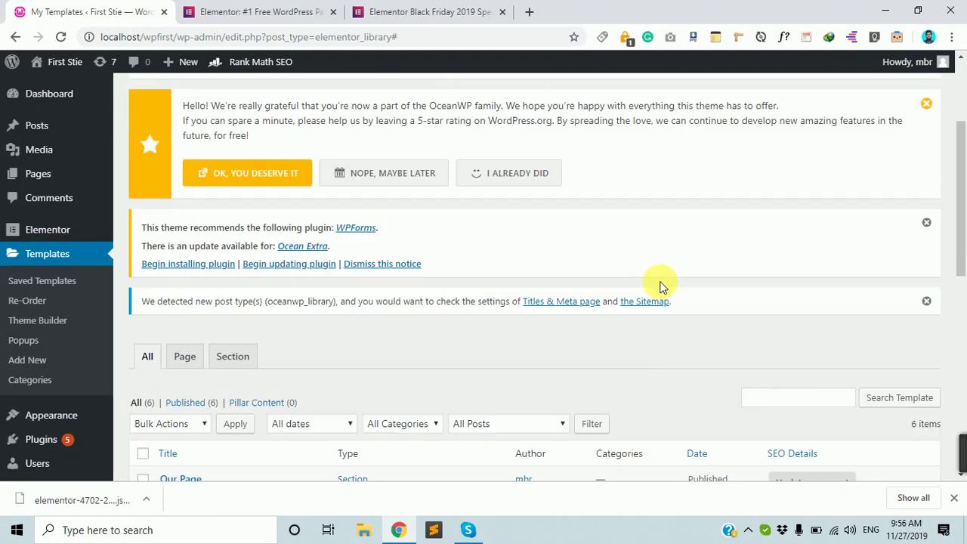
scroll(668, 288, down, 3)
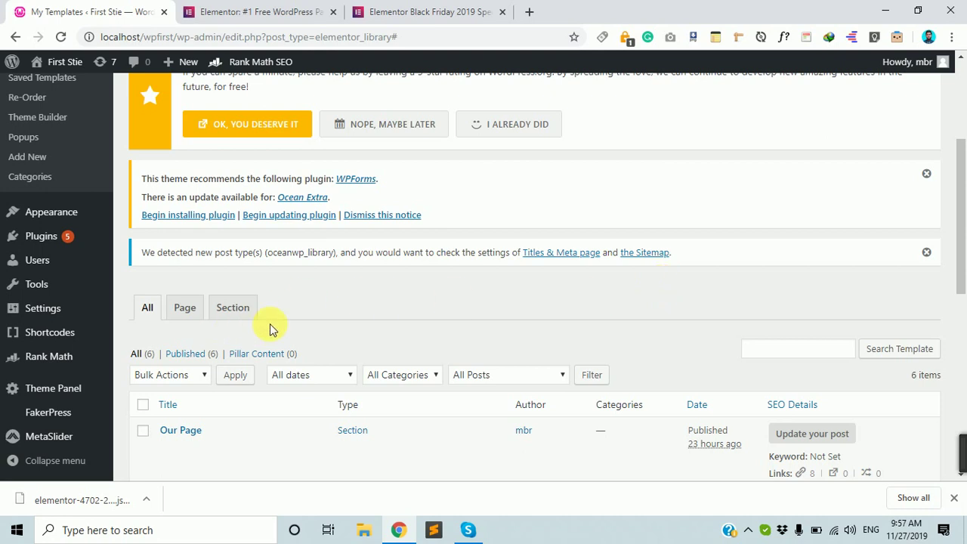
scroll(314, 326, up, 2)
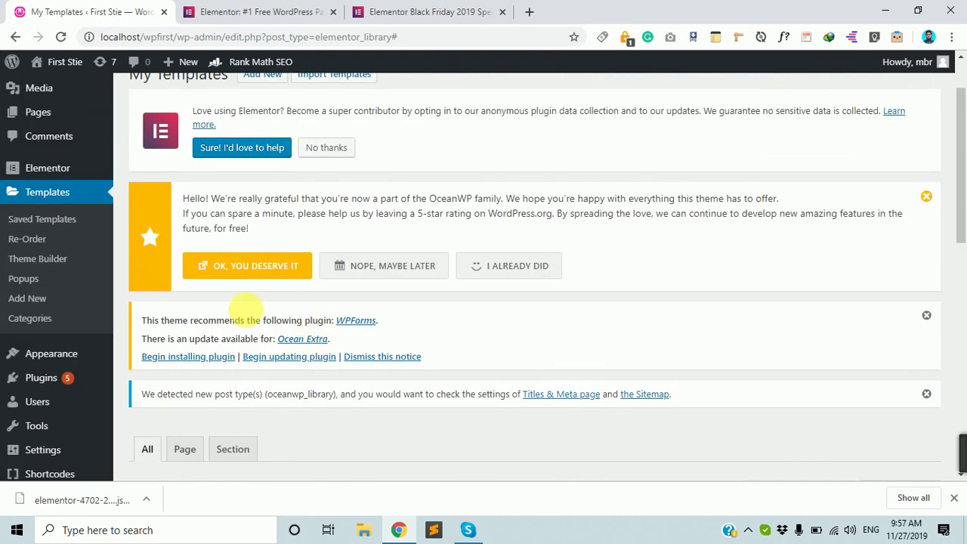
scroll(151, 335, down, 4)
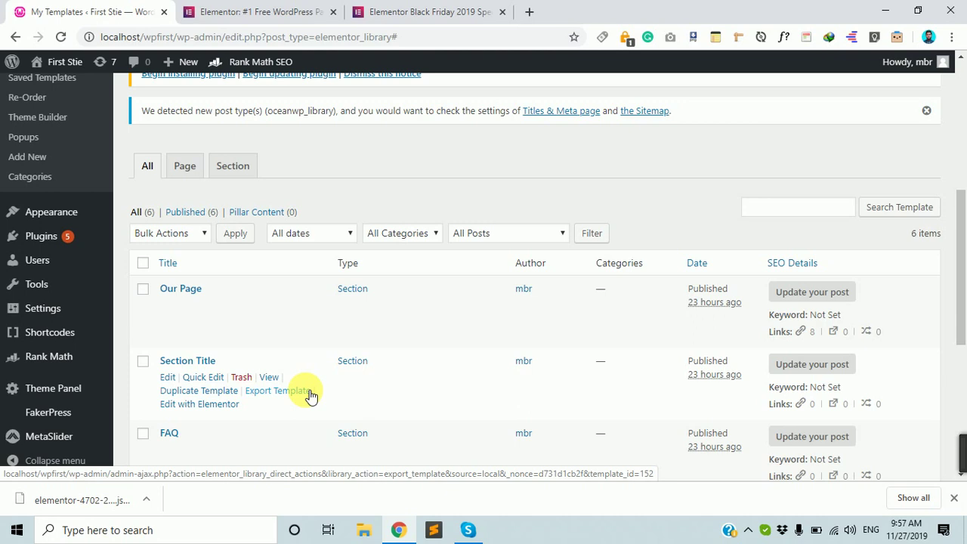
scroll(313, 391, up, 4)
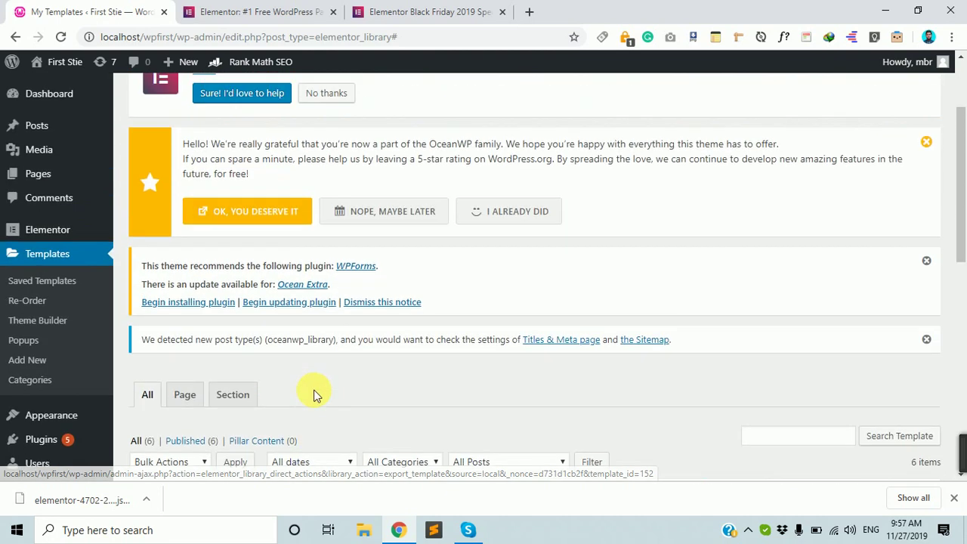
scroll(345, 391, down, 8)
scroll(448, 330, up, 8)
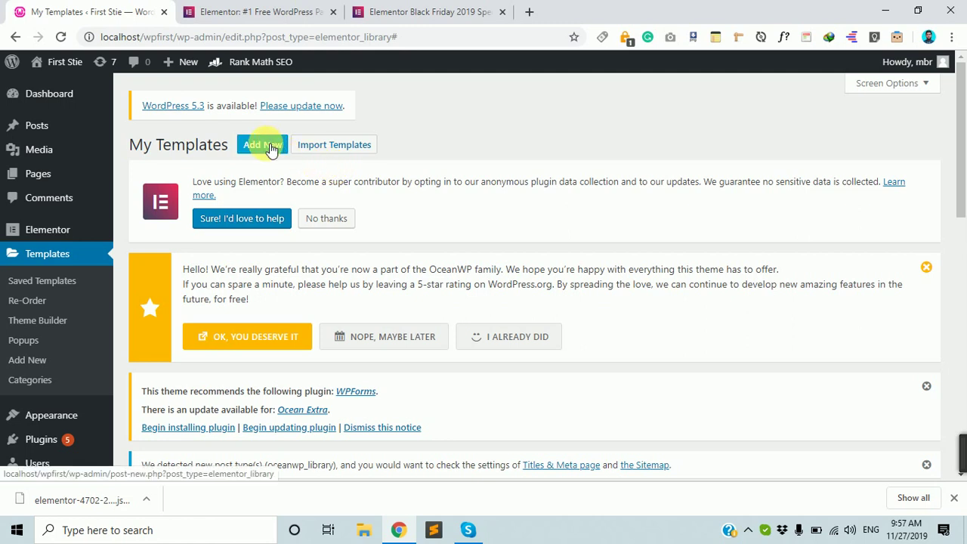
Step: Create a new template of type Page named "Apanar Template"
click(262, 144)
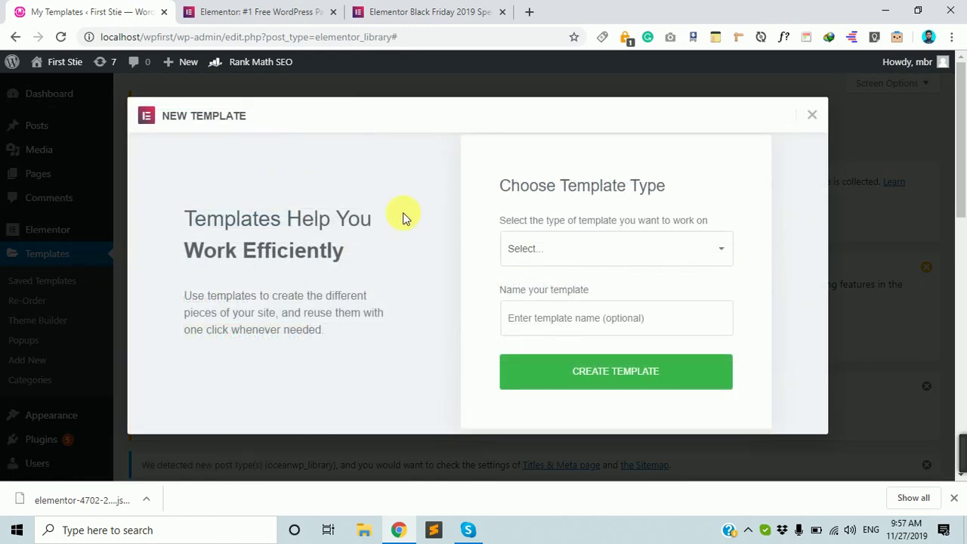
click(806, 116)
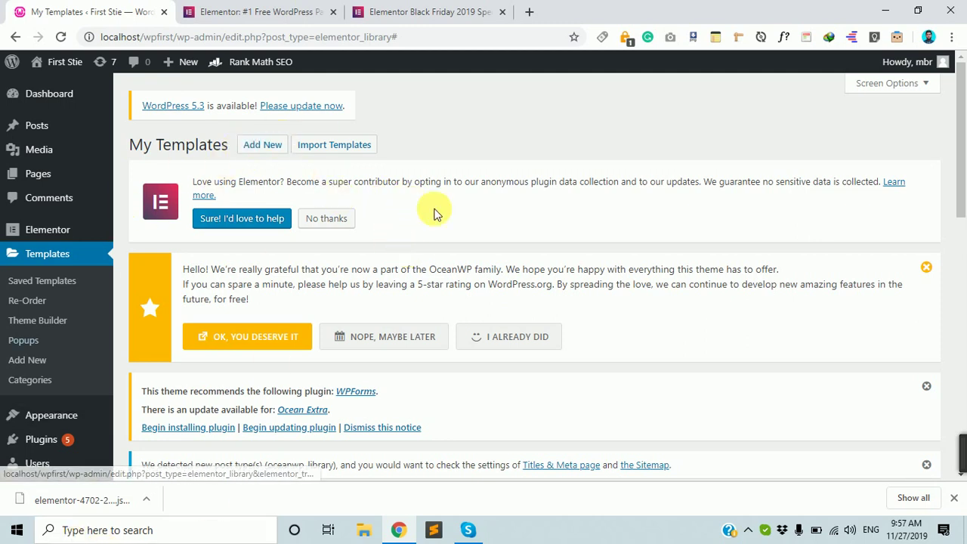
click(262, 142)
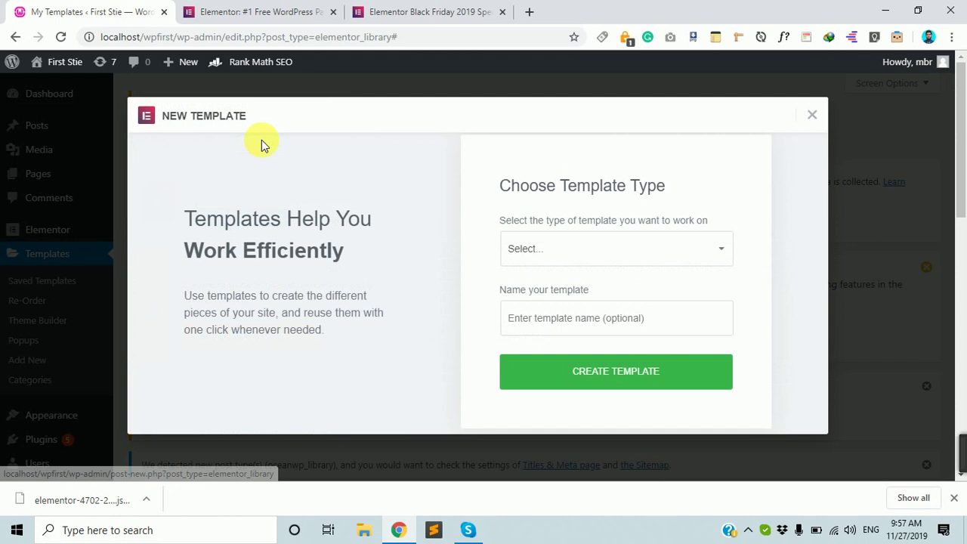
click(695, 255)
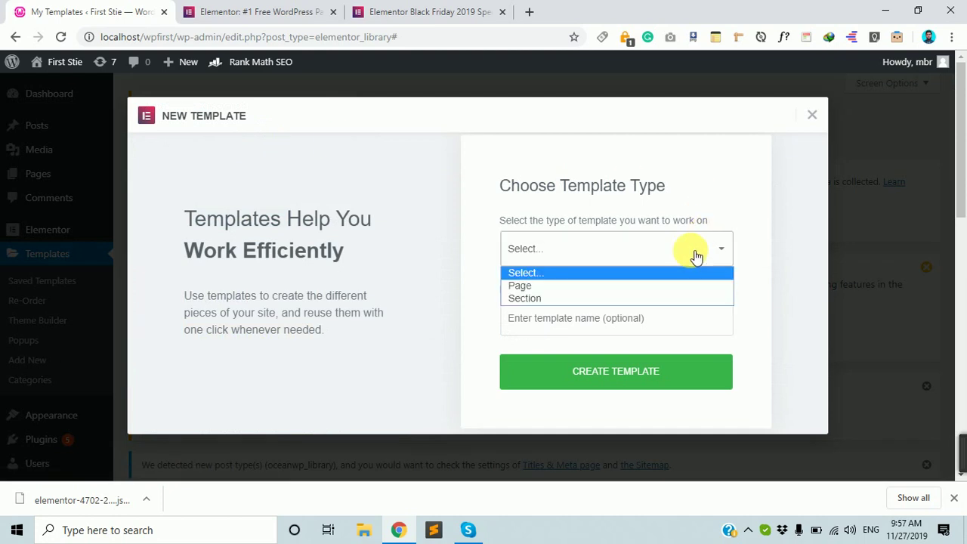
click(570, 288)
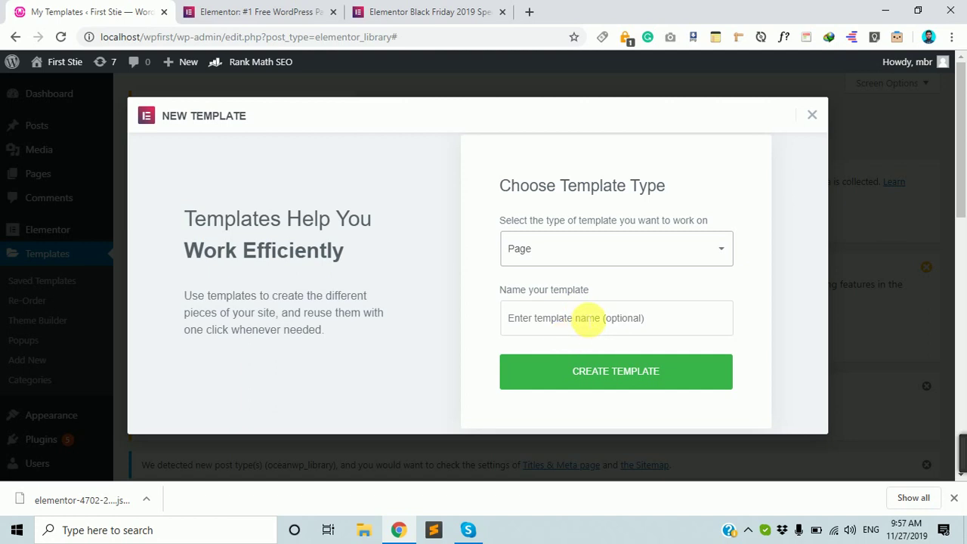
click(587, 318)
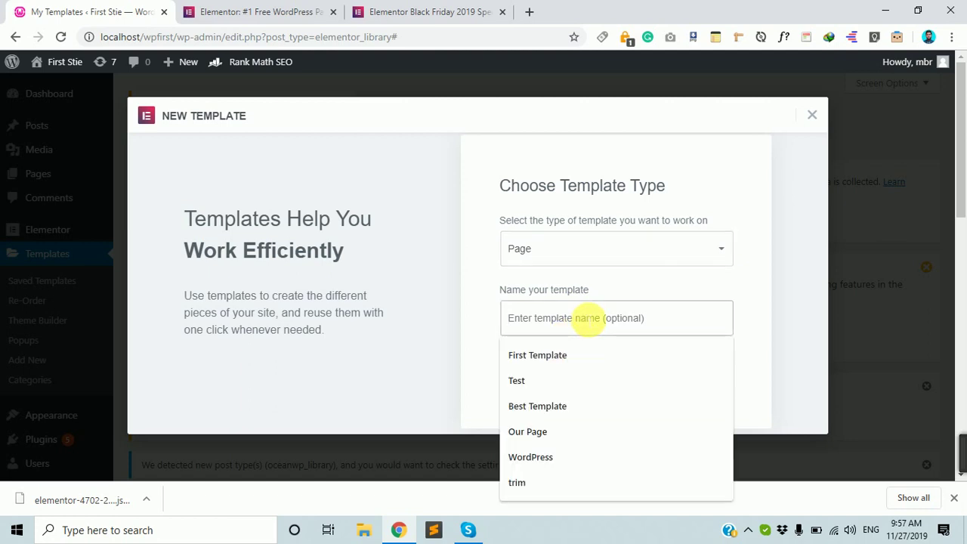
key(Return)
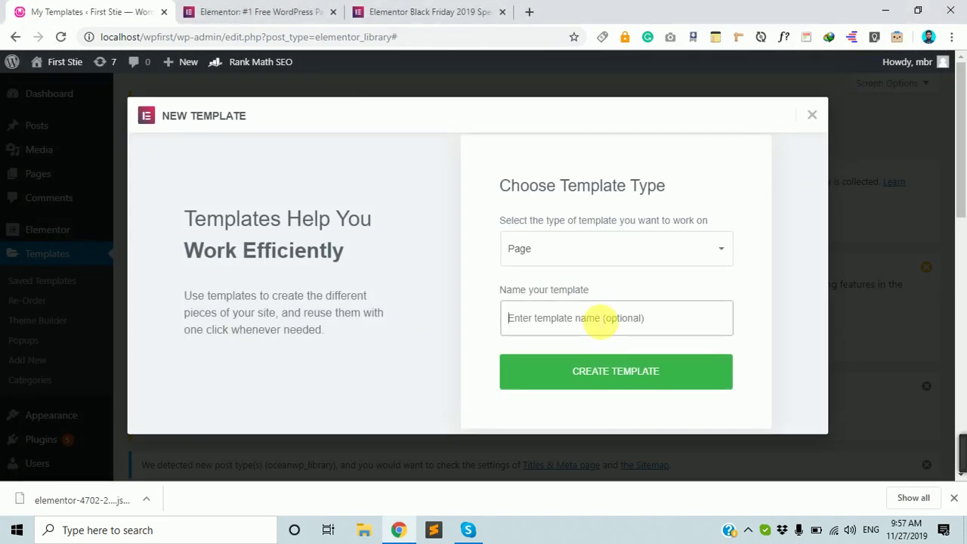
text(Apanar Template)
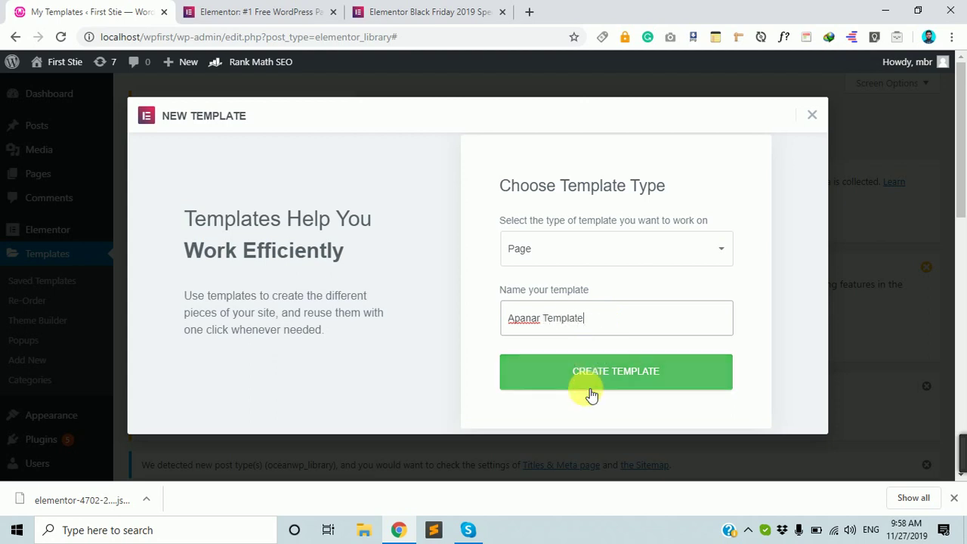
click(596, 385)
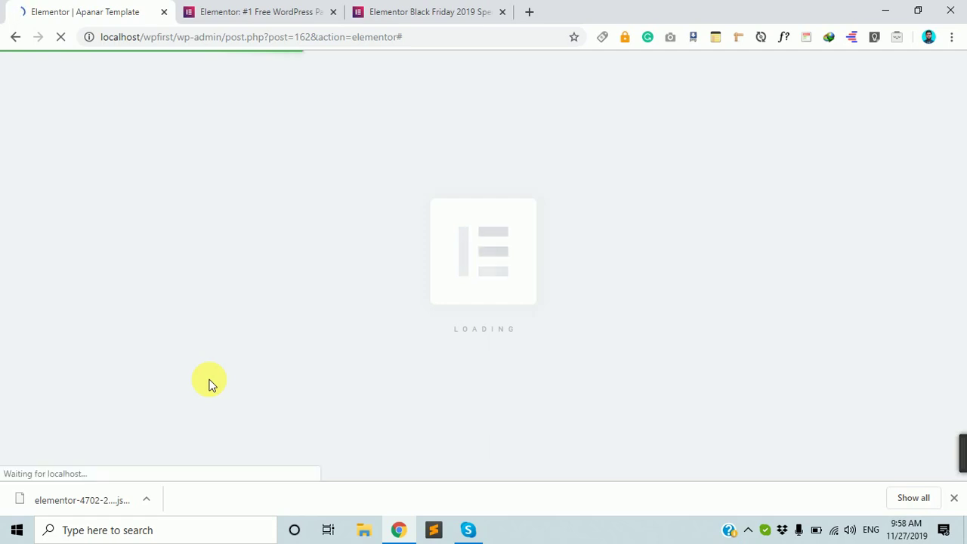
Step: Examine the new template's page preview, from the site header and title banner to the empty content area and footer
scroll(303, 335, down, 3)
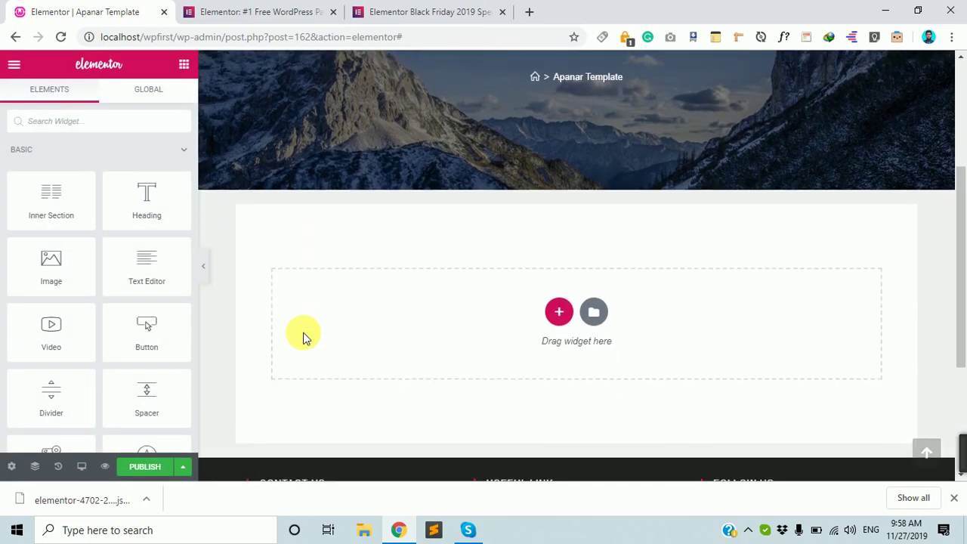
scroll(303, 338, down, 2)
scroll(303, 338, up, 5)
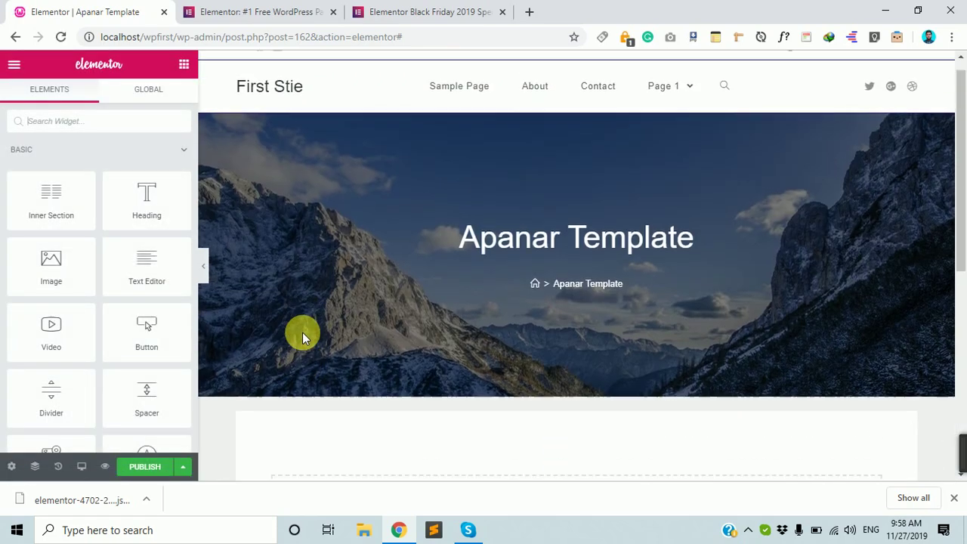
scroll(302, 337, down, 5)
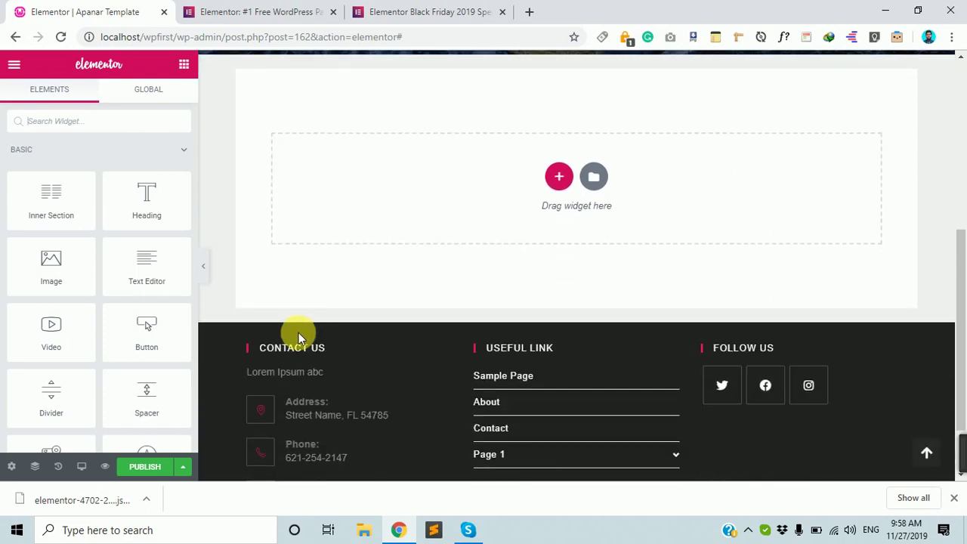
scroll(291, 333, up, 5)
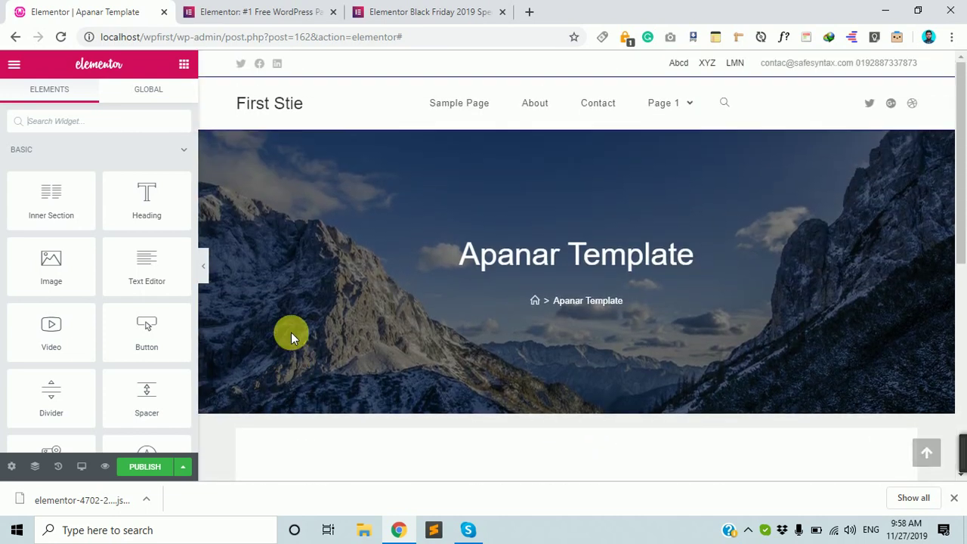
scroll(291, 332, down, 3)
scroll(291, 332, up, 2)
drag(462, 180, 667, 180)
scroll(580, 238, down, 3)
scroll(544, 270, up, 4)
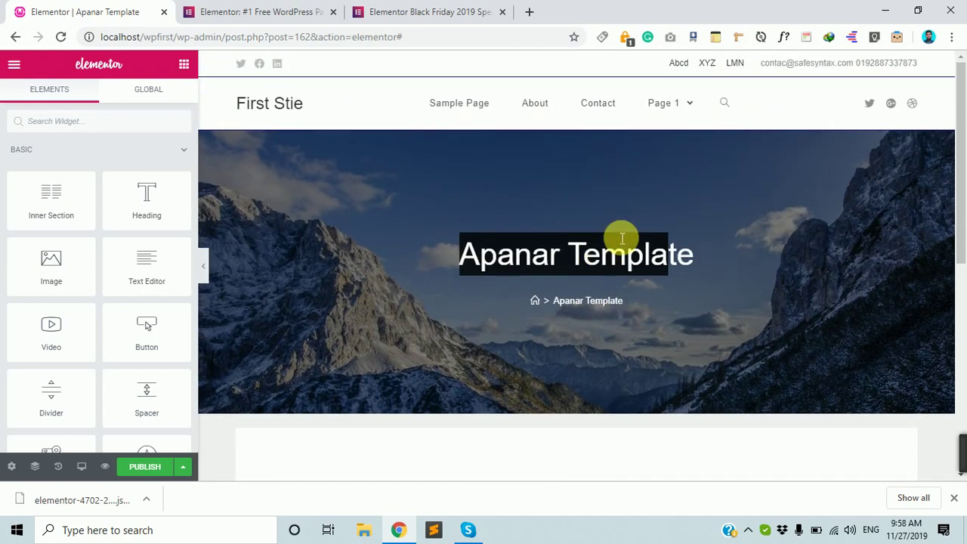
click(695, 260)
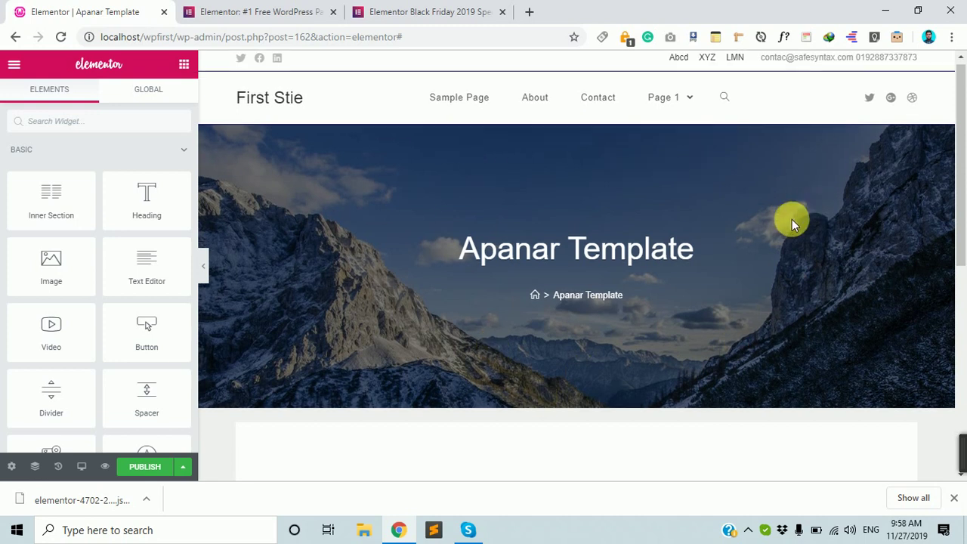
scroll(792, 219, down, 3)
scroll(638, 214, up, 3)
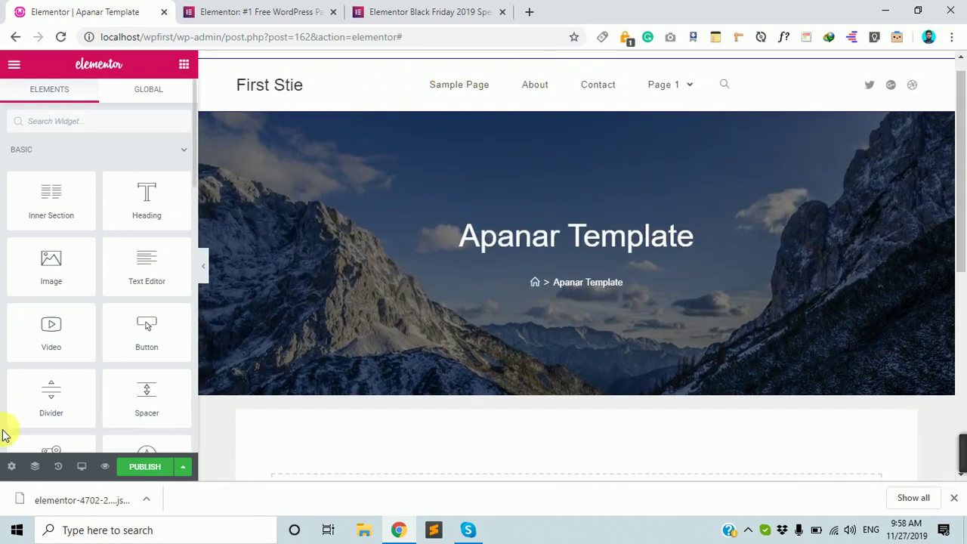
Step: Set the template's page layout to Elementor Canvas in the page settings
click(9, 468)
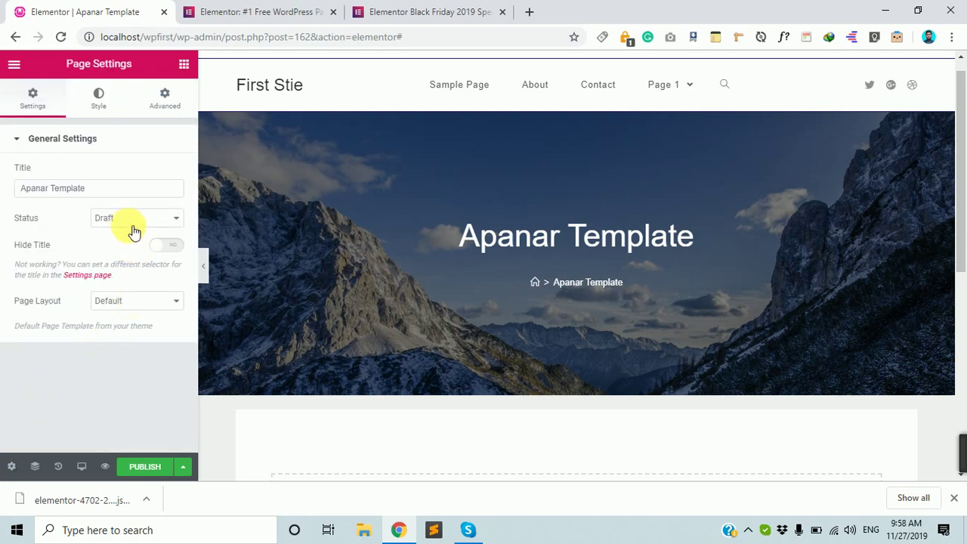
click(127, 302)
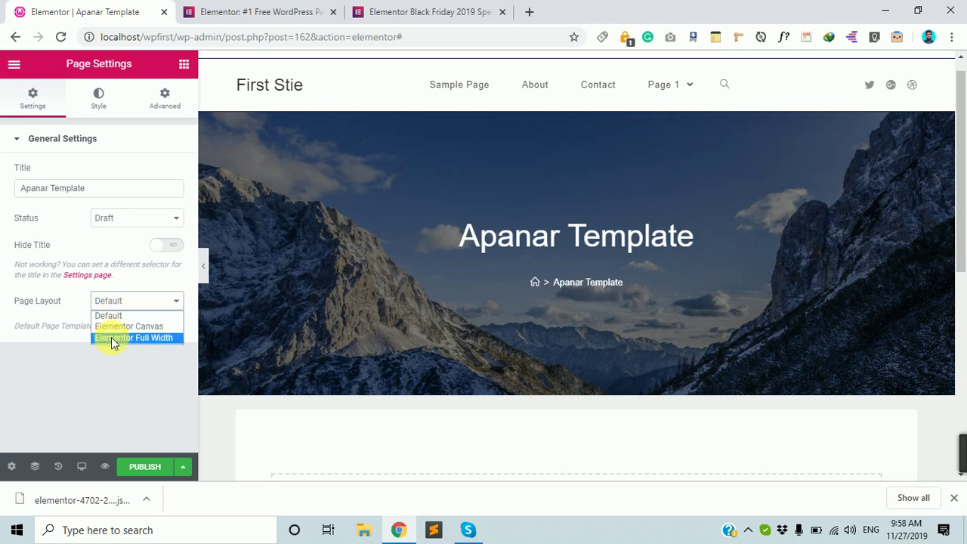
click(127, 327)
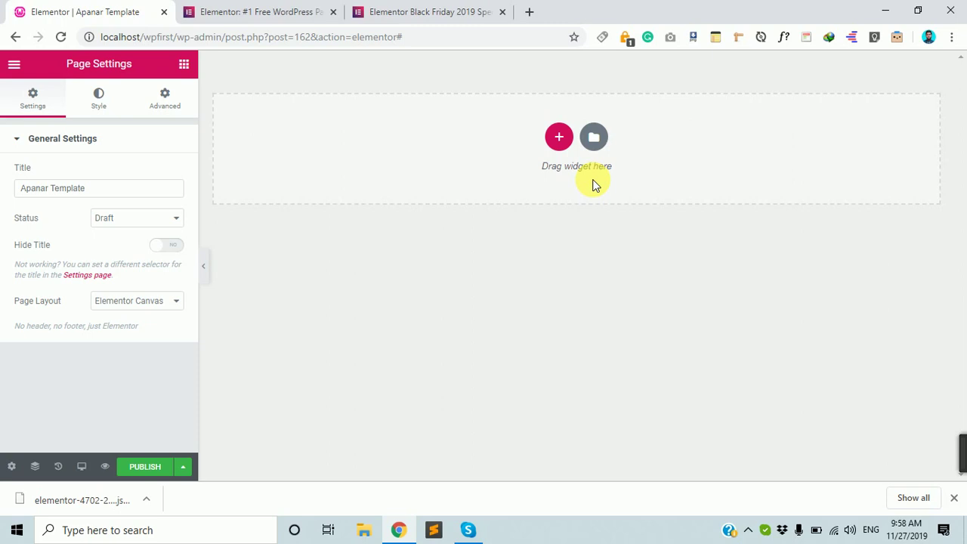
Step: Return to the widget list and collapse the Basic and General categories
click(193, 70)
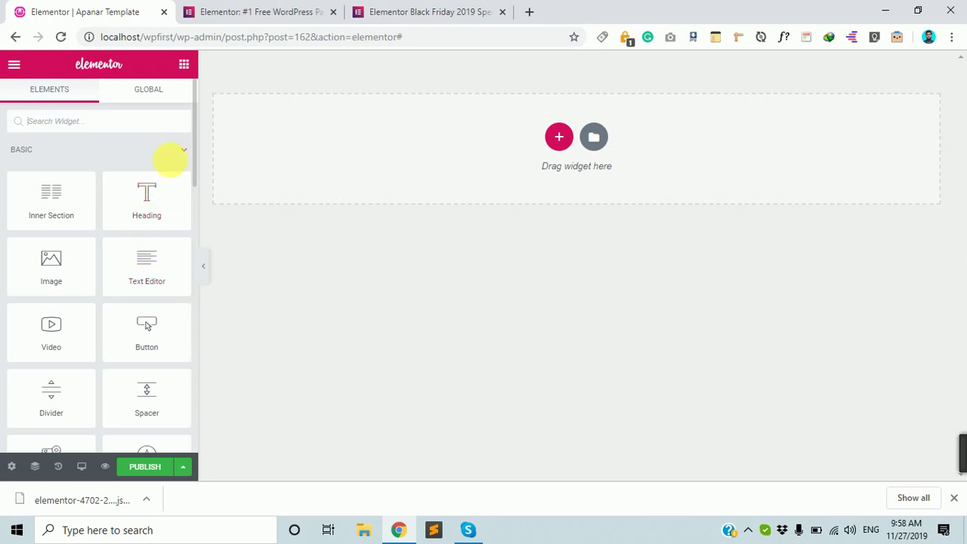
click(178, 158)
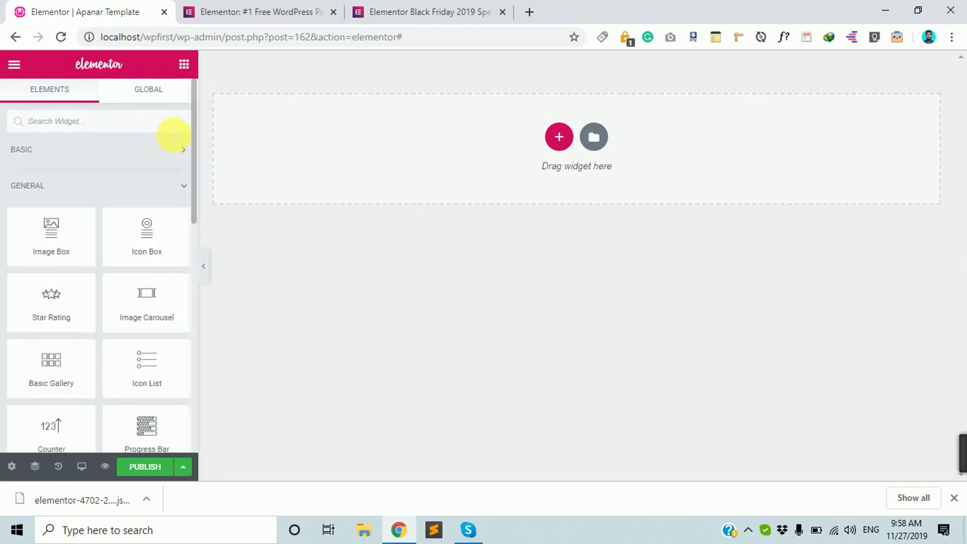
click(164, 193)
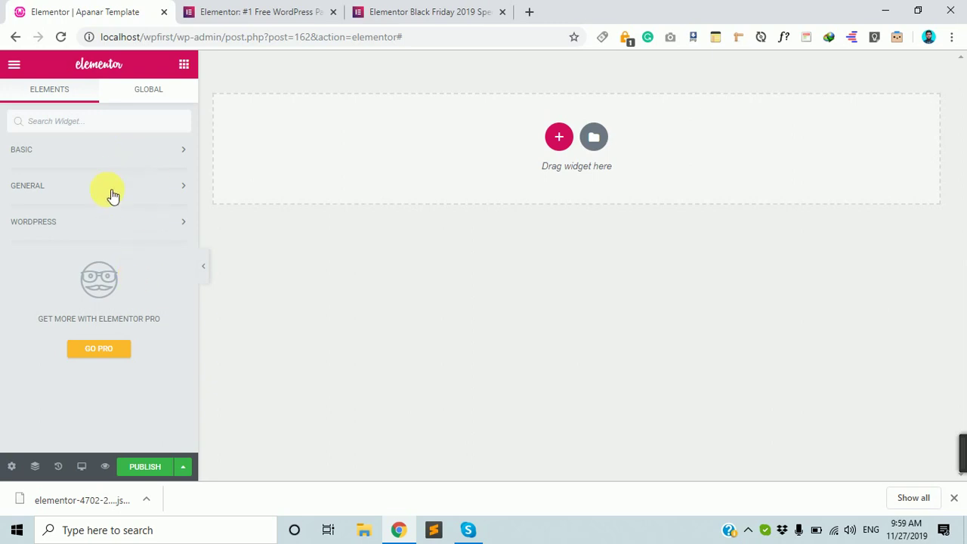
Step: Look through the widgets in the Basic category, from Inner Section to Icon, and collapse the category again
click(106, 153)
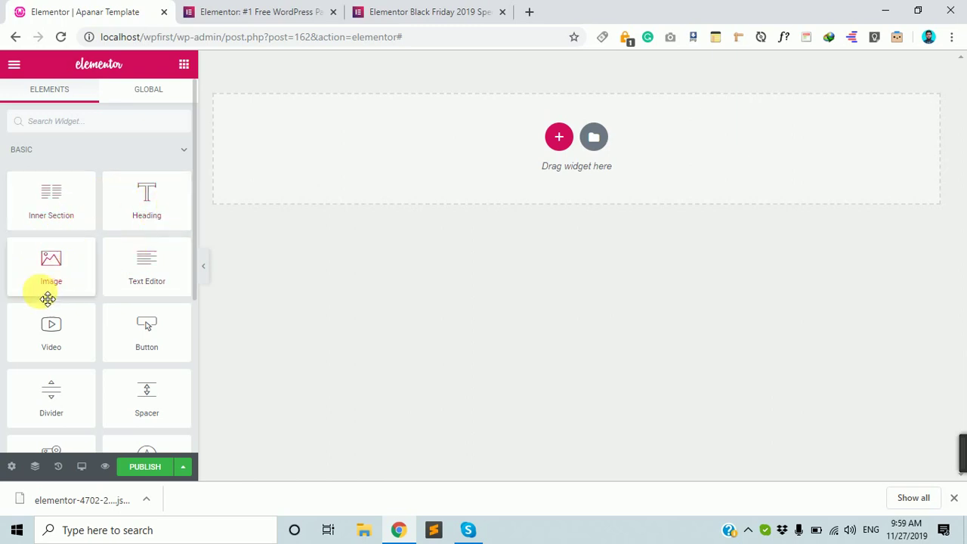
scroll(113, 325, down, 1)
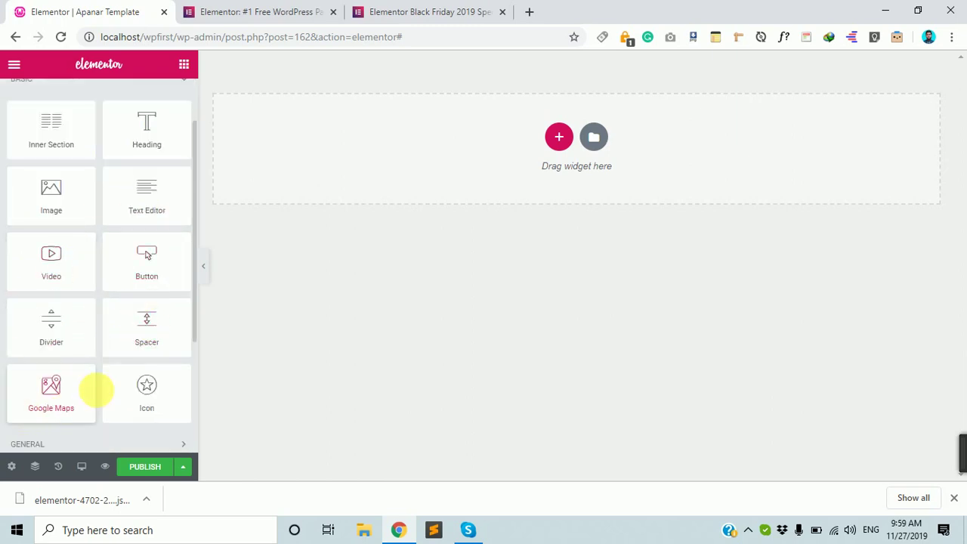
scroll(105, 362, up, 1)
click(162, 155)
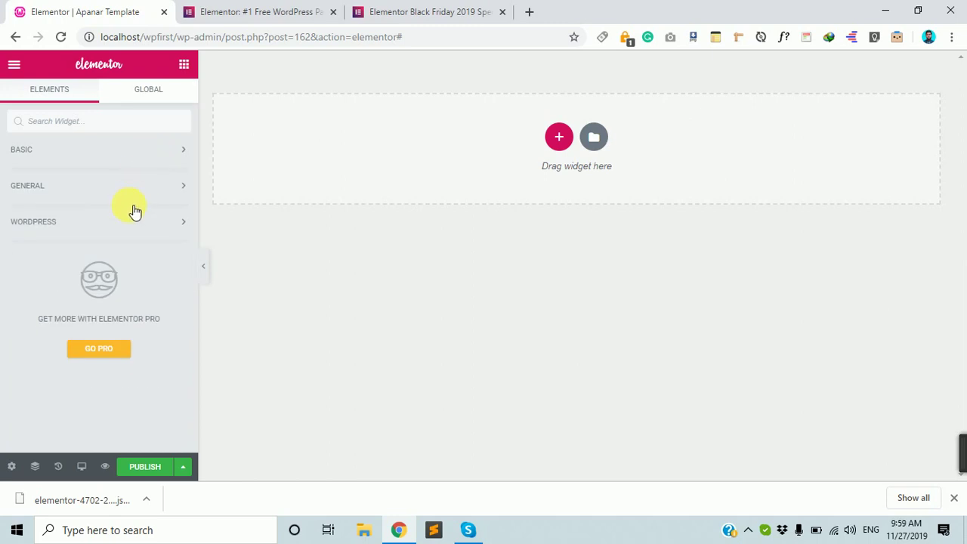
Step: Examine the widgets in the General category, from Image Box down to Read More, and collapse the category again
click(145, 193)
scroll(130, 237, down, 1)
scroll(78, 237, up, 1)
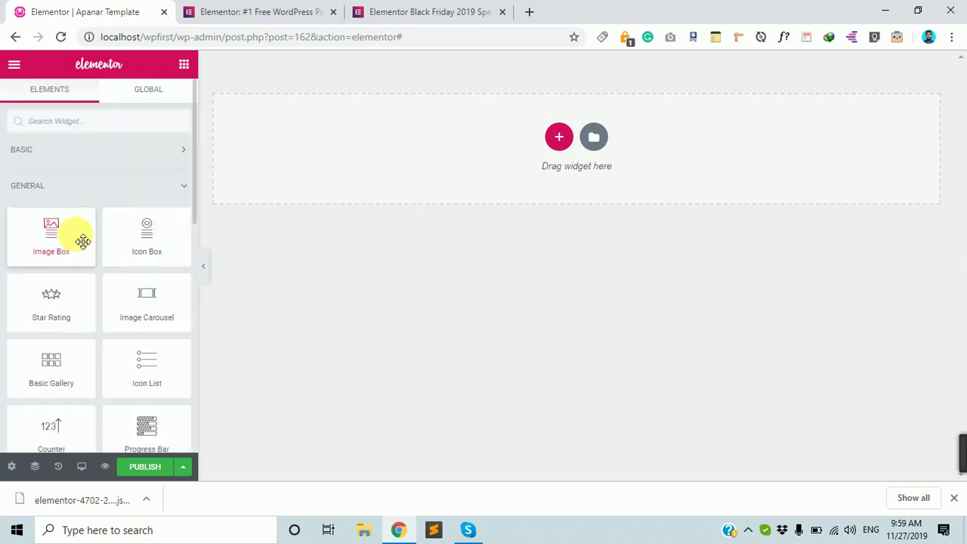
scroll(119, 319, down, 3)
scroll(76, 324, up, 3)
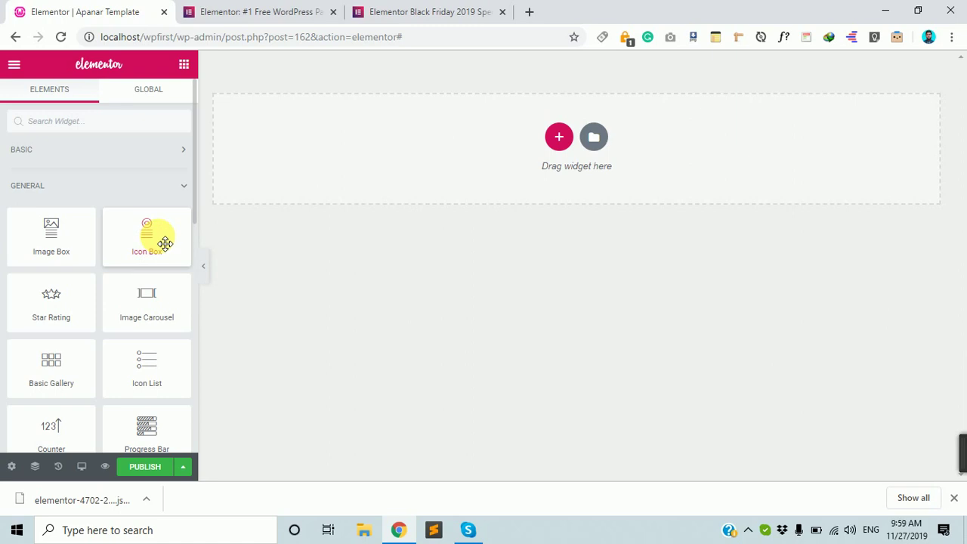
scroll(165, 243, down, 1)
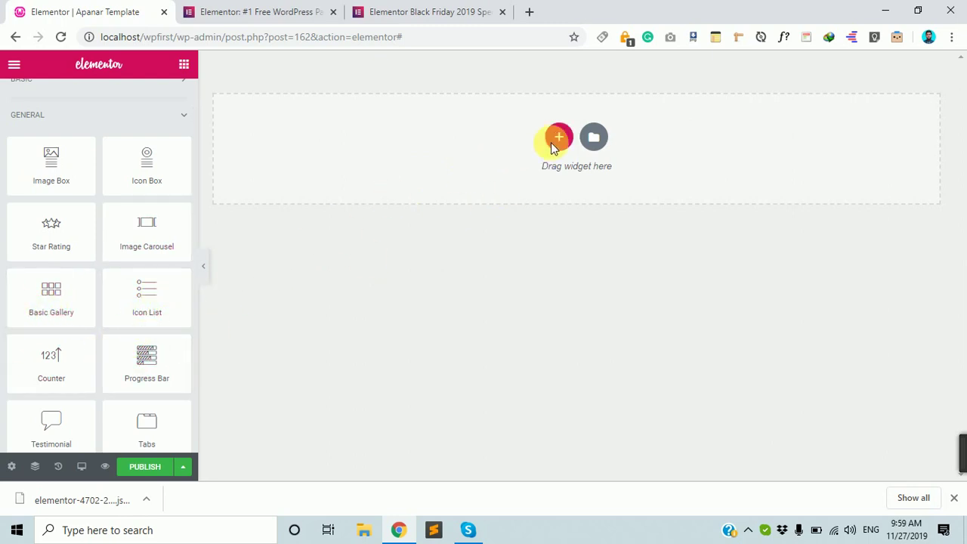
scroll(140, 385, down, 2)
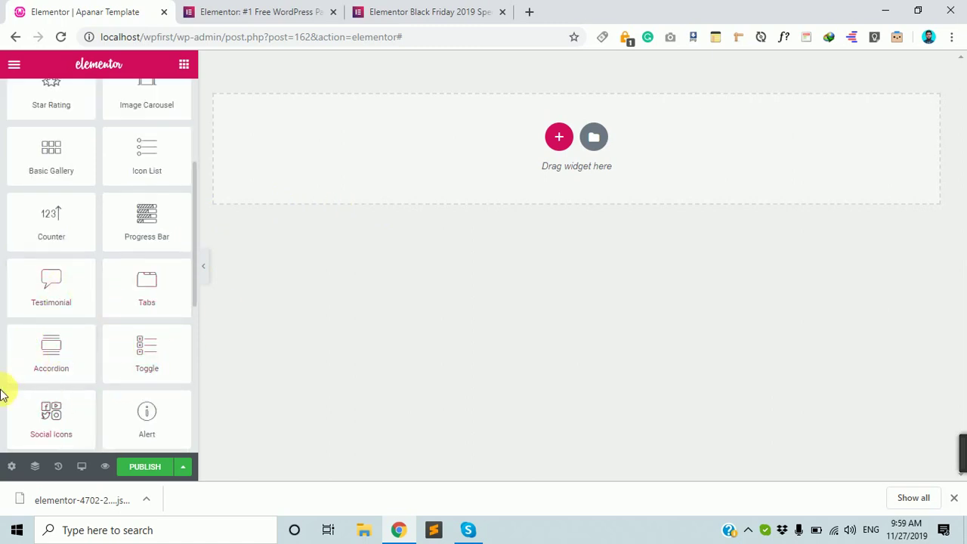
scroll(134, 376, down, 5)
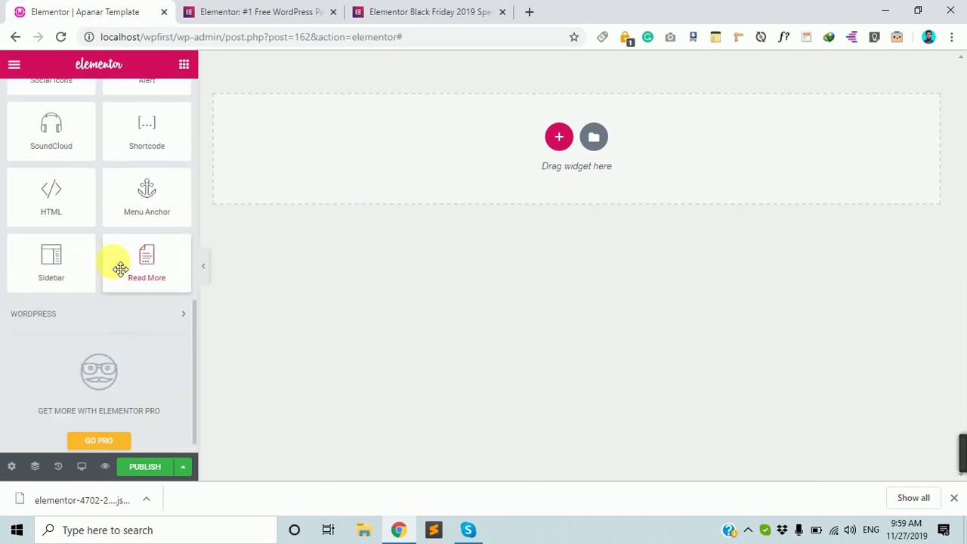
scroll(148, 235, up, 1)
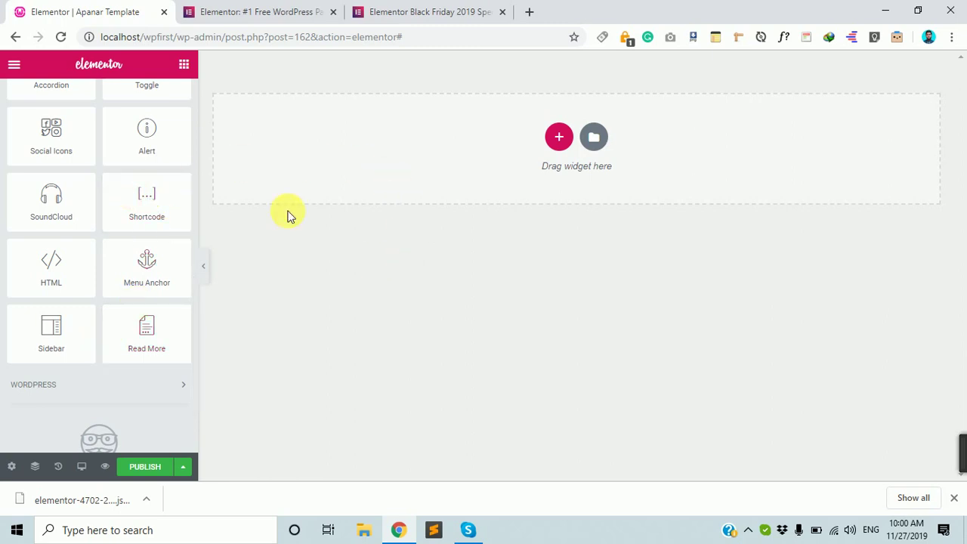
drag(145, 213, 160, 224)
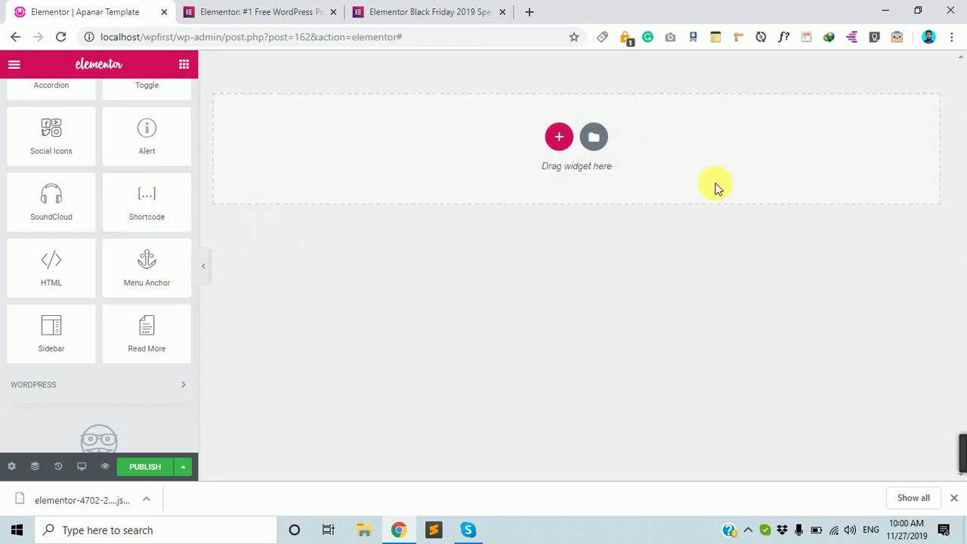
scroll(93, 382, down, 3)
scroll(119, 367, up, 5)
scroll(118, 367, up, 5)
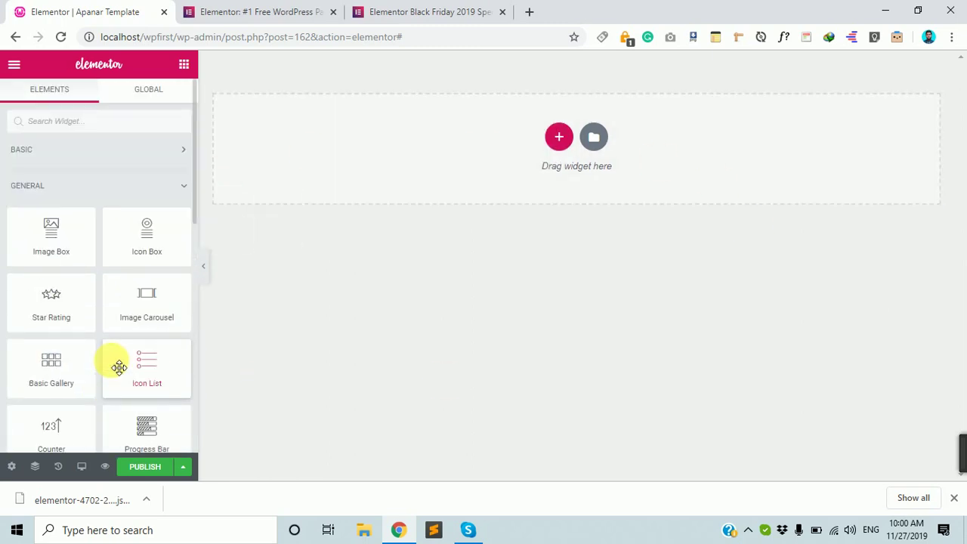
click(147, 199)
Step: Examine the WordPress category's widgets, such as Pages, Calendar, Tag Cloud and Social Icons, and collapse the category again
click(148, 222)
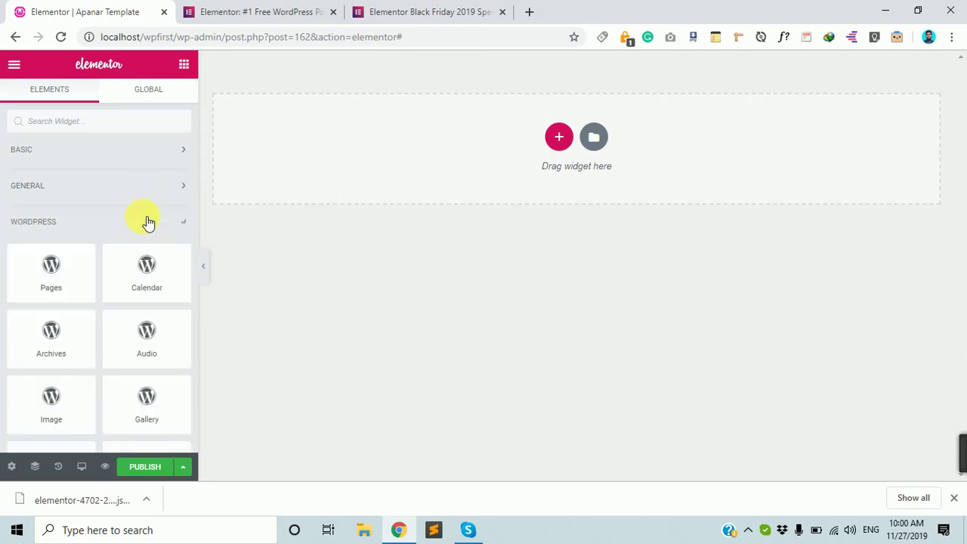
scroll(129, 312, down, 3)
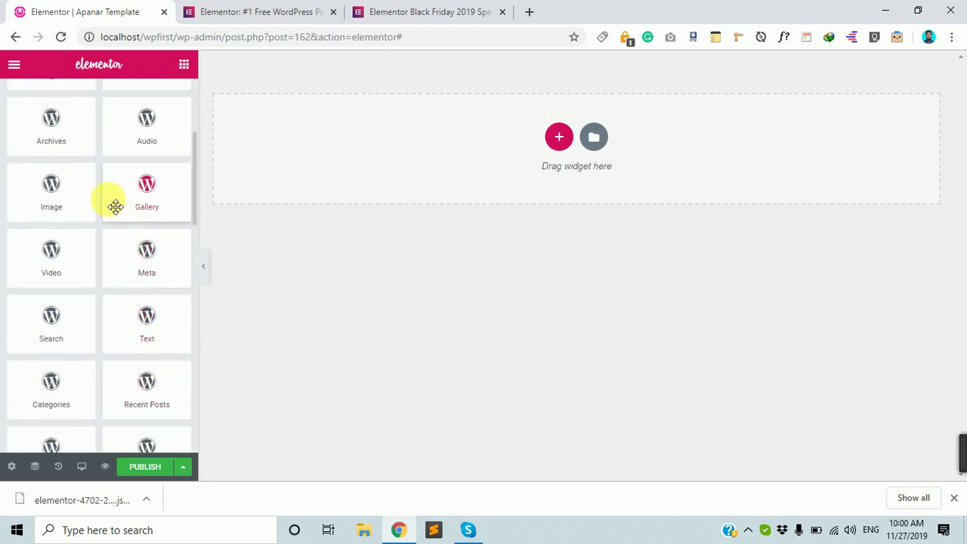
scroll(60, 328, down, 5)
scroll(76, 332, down, 4)
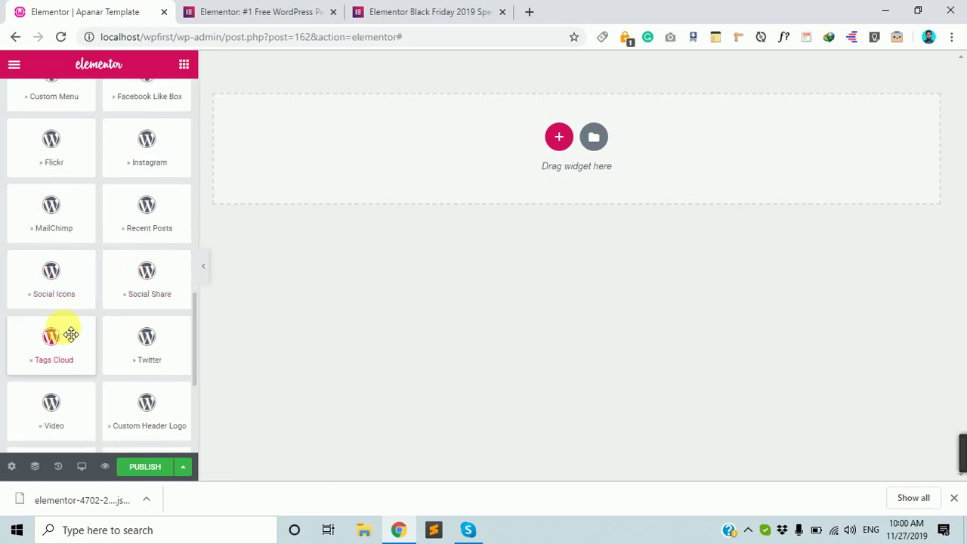
scroll(114, 332, down, 3)
scroll(60, 349, up, 15)
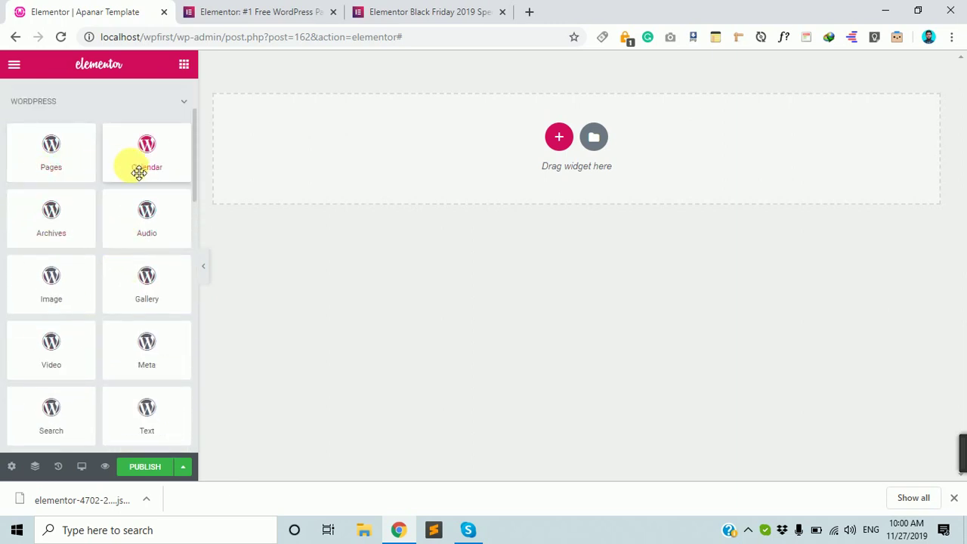
scroll(80, 325, down, 3)
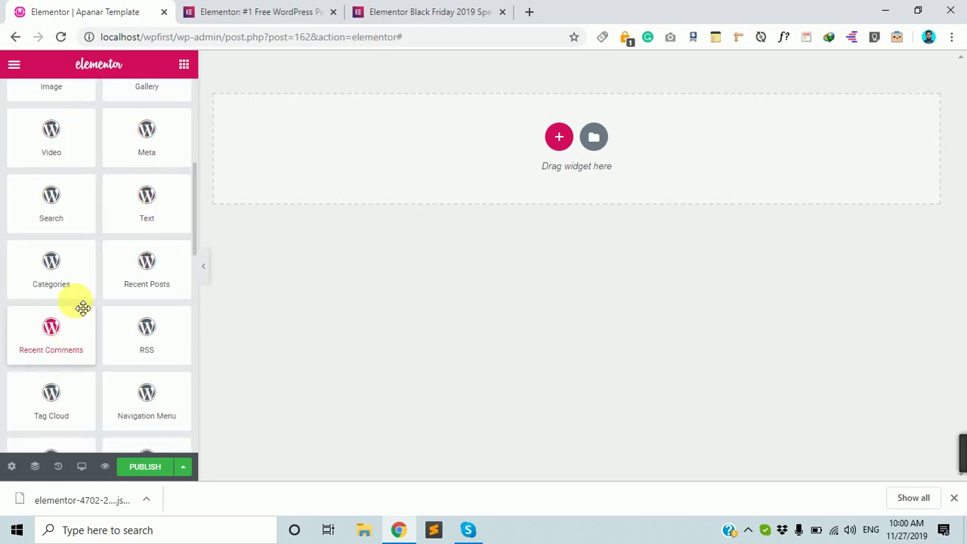
scroll(98, 386, down, 1)
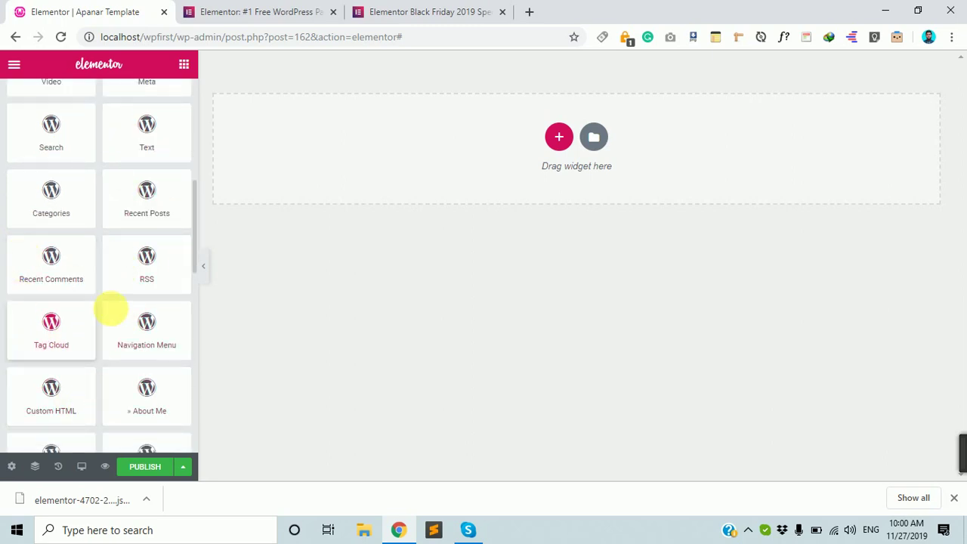
scroll(119, 326, down, 3)
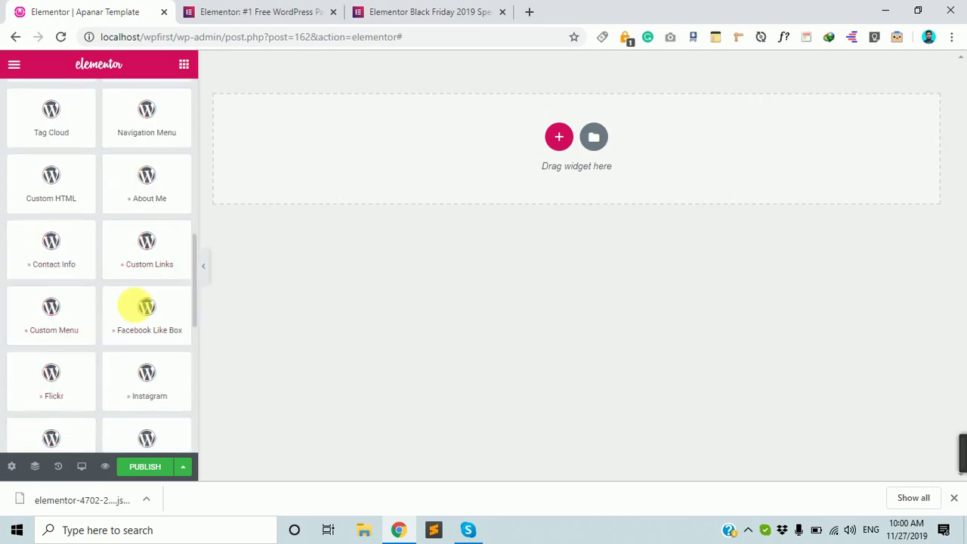
scroll(67, 266, up, 7)
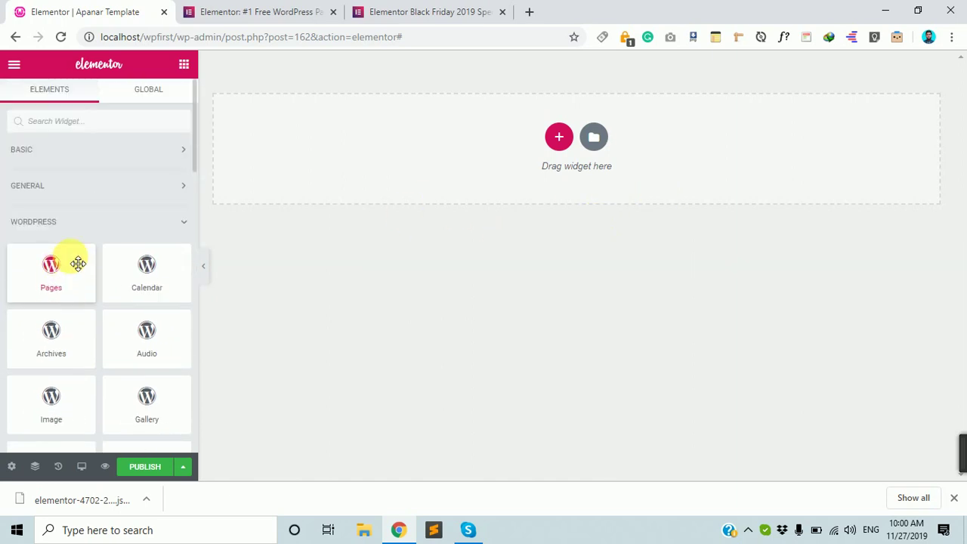
click(157, 231)
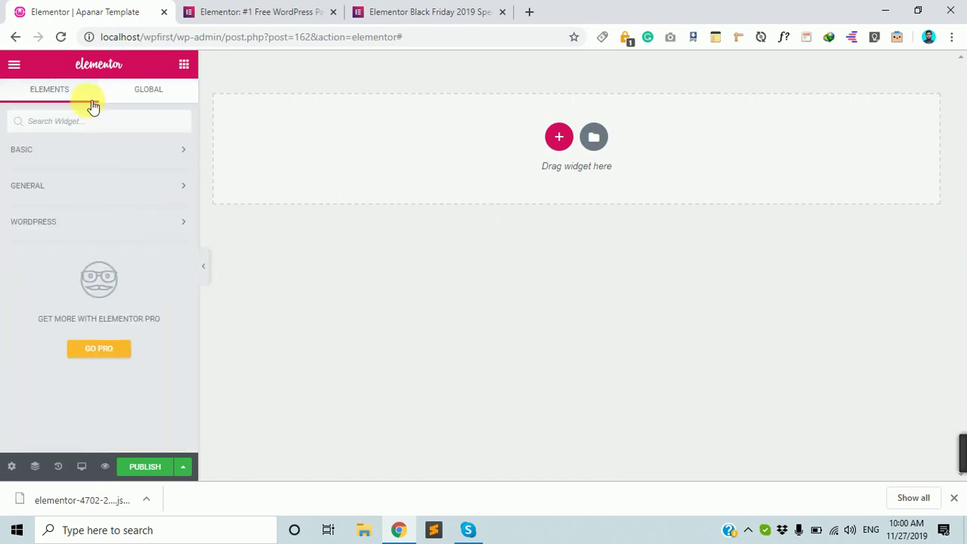
Step: Place a Heading widget from the Basic category on the canvas and delete its section again
click(174, 165)
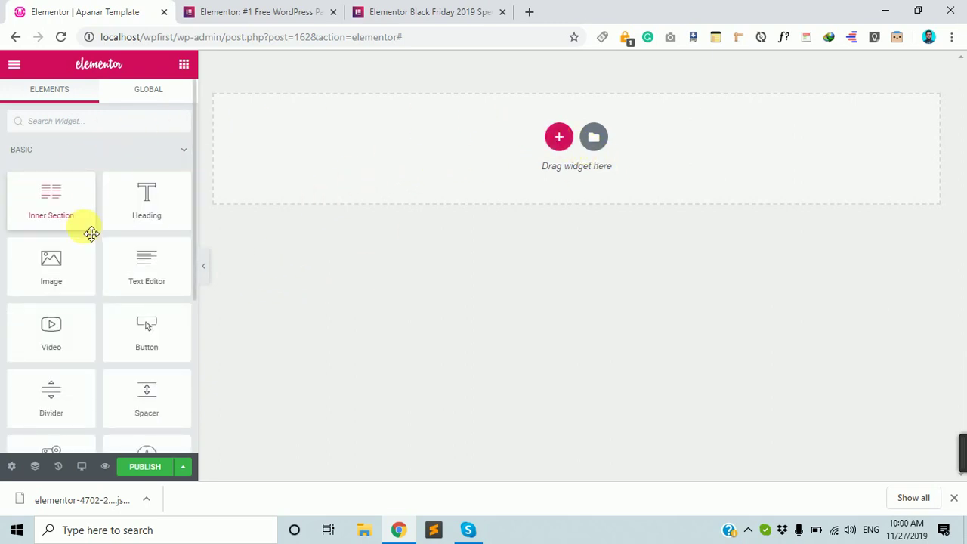
drag(146, 204, 483, 152)
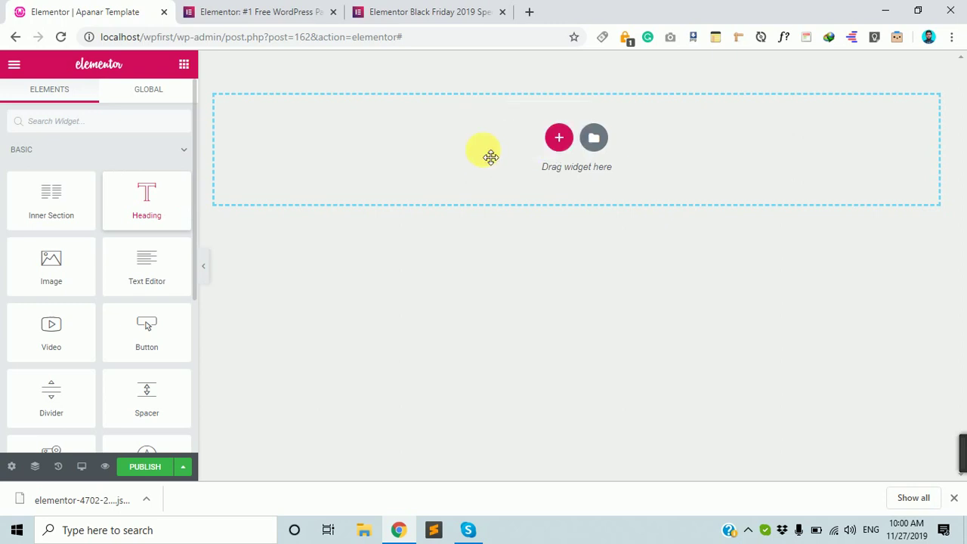
click(136, 190)
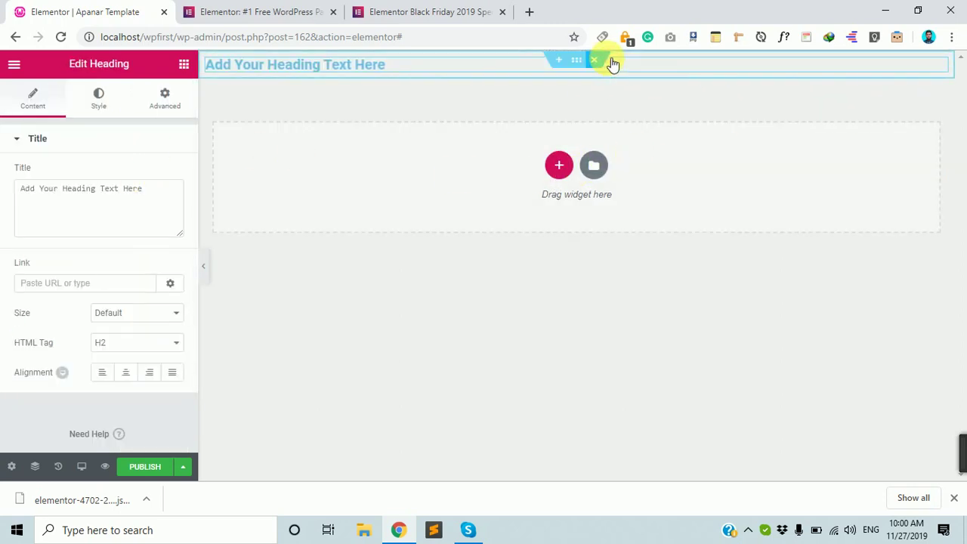
click(595, 59)
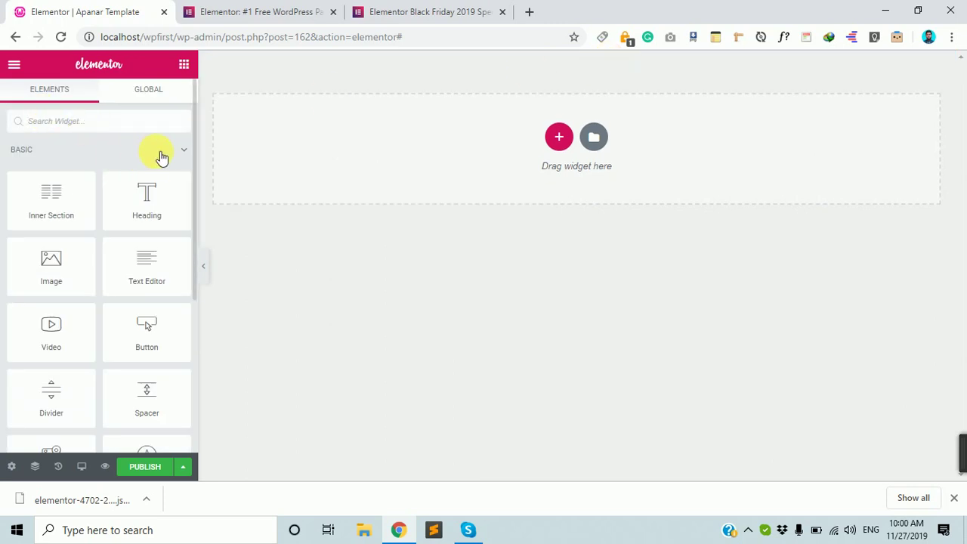
click(161, 157)
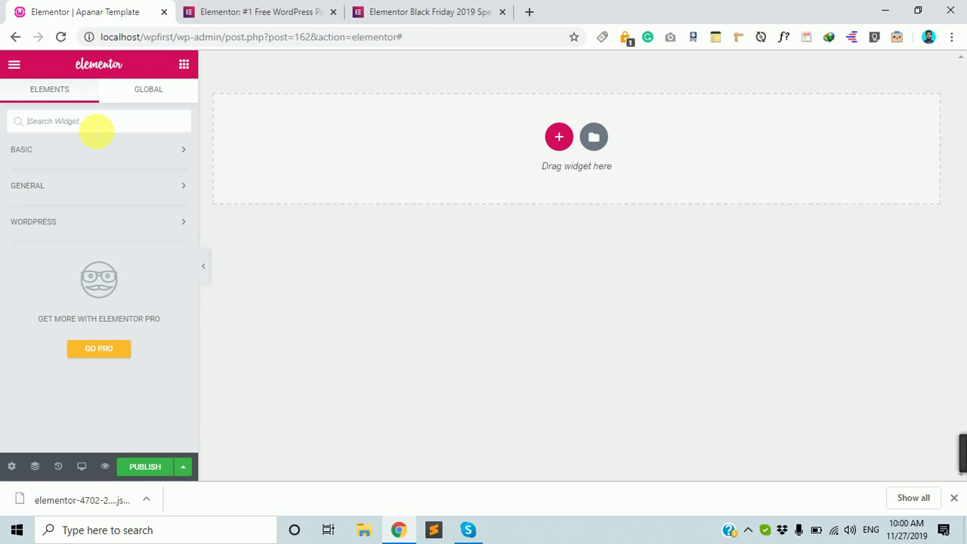
Step: Search the widgets for "titl" and for "image", and clear the search
text(titl)
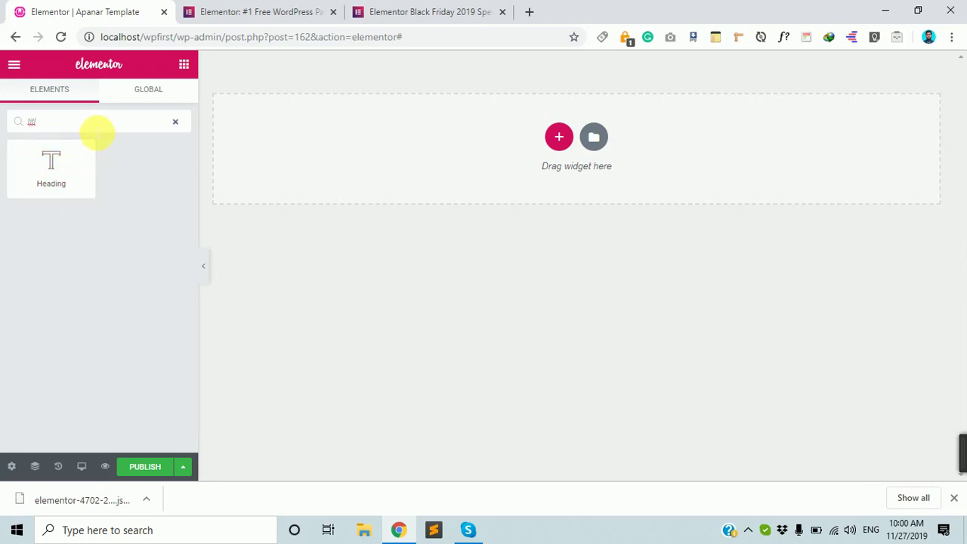
key(BackSpace)
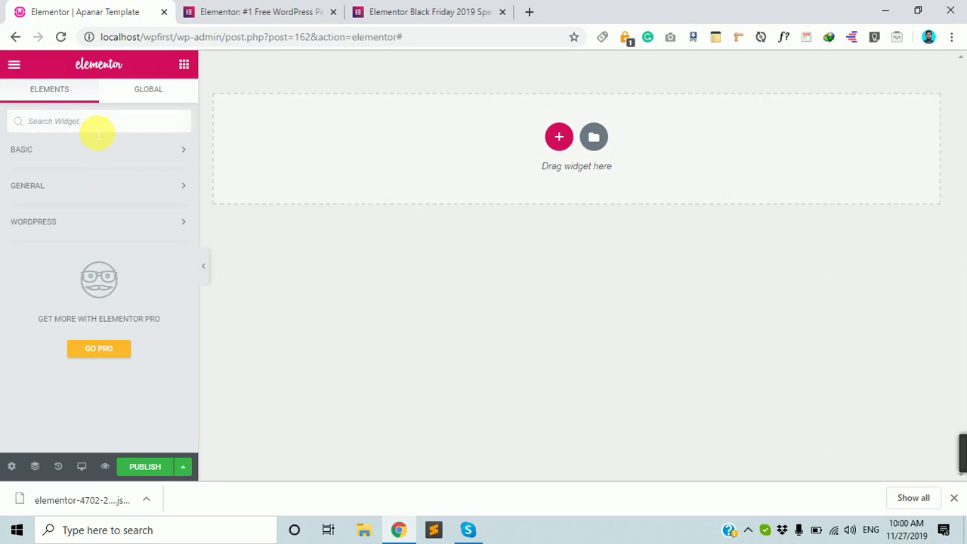
text(image)
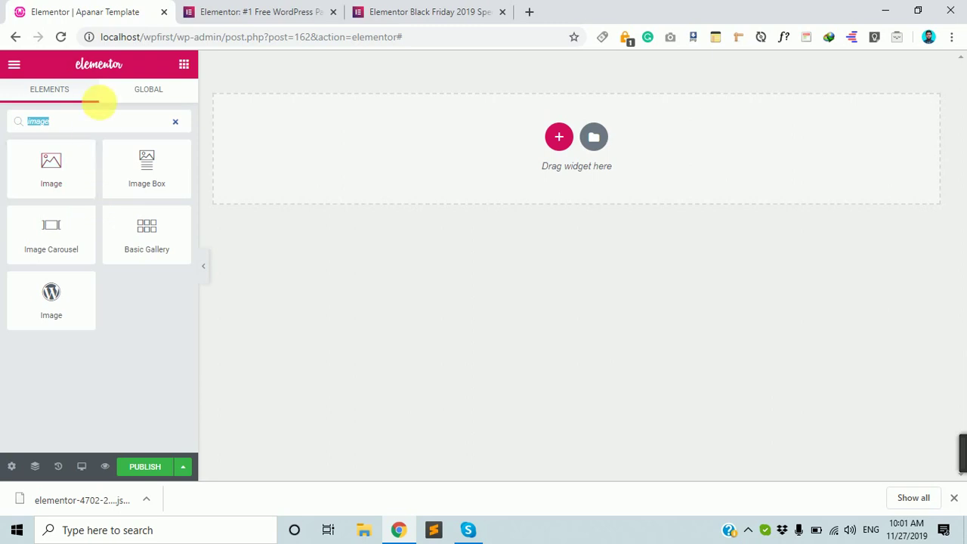
click(173, 123)
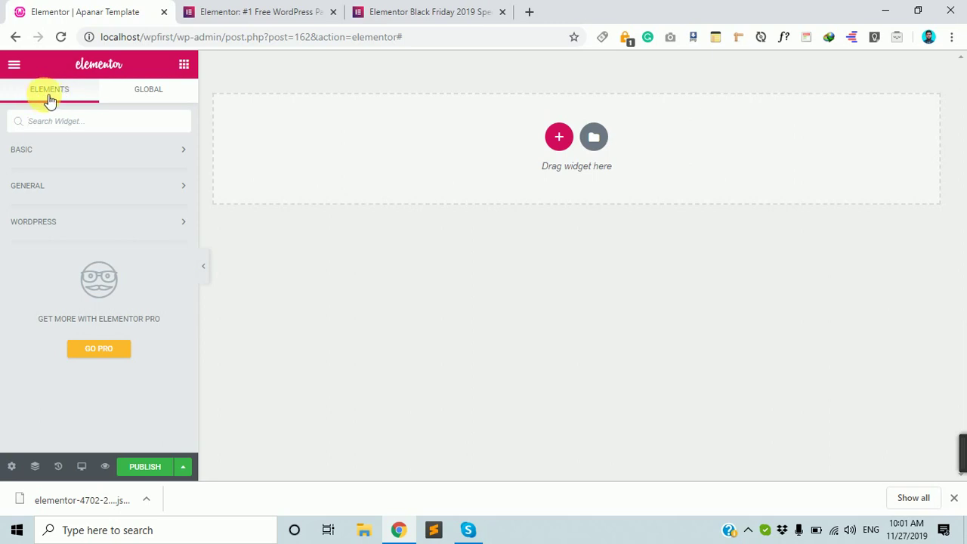
Step: View the Global widget information and return to the list of elements
click(172, 96)
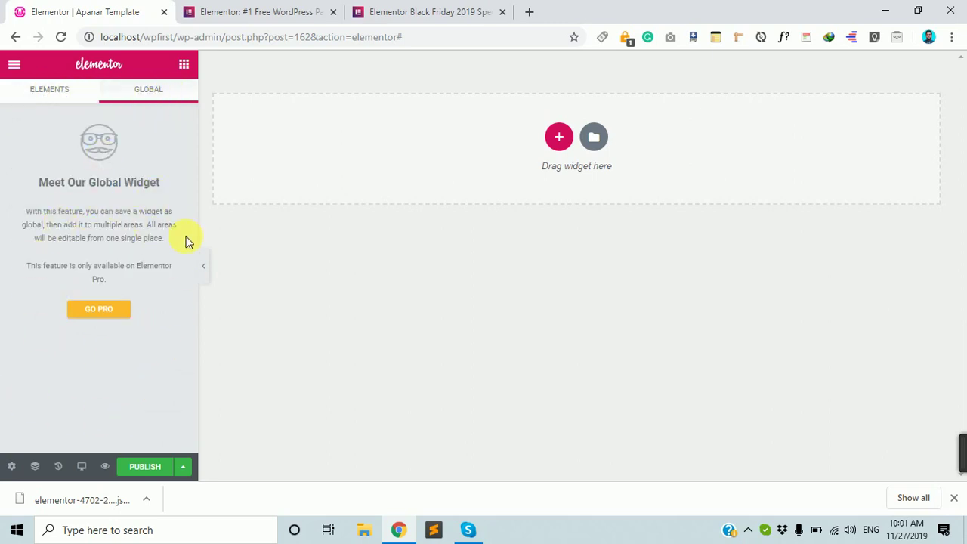
click(59, 101)
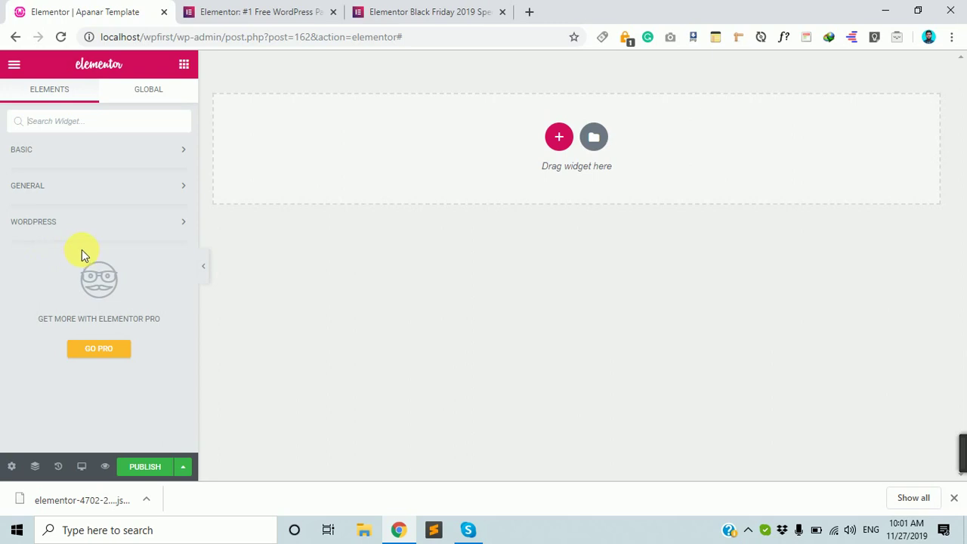
Step: Add a Video widget from the Basic category to the empty canvas and select its YouTube link for editing
click(158, 148)
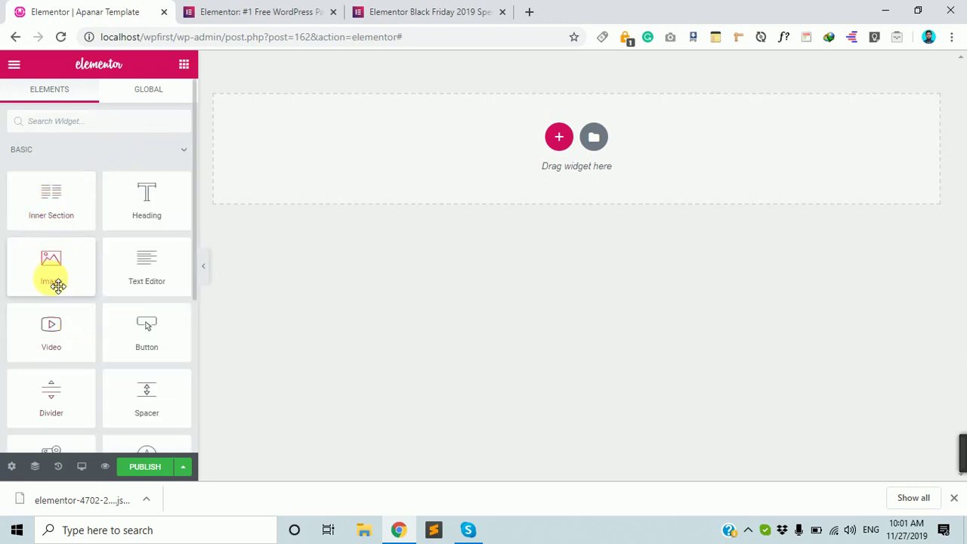
drag(47, 330, 568, 134)
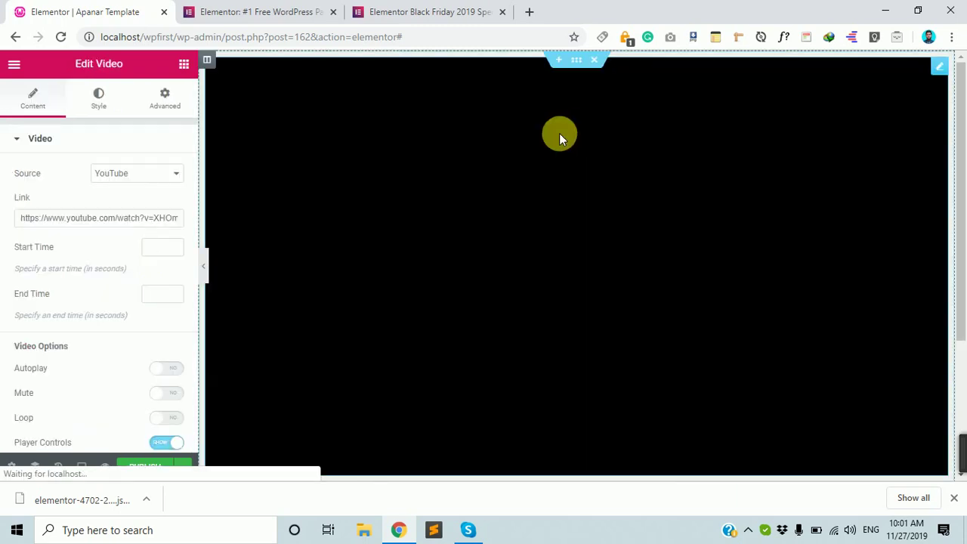
scroll(488, 190, down, 3)
scroll(479, 253, up, 3)
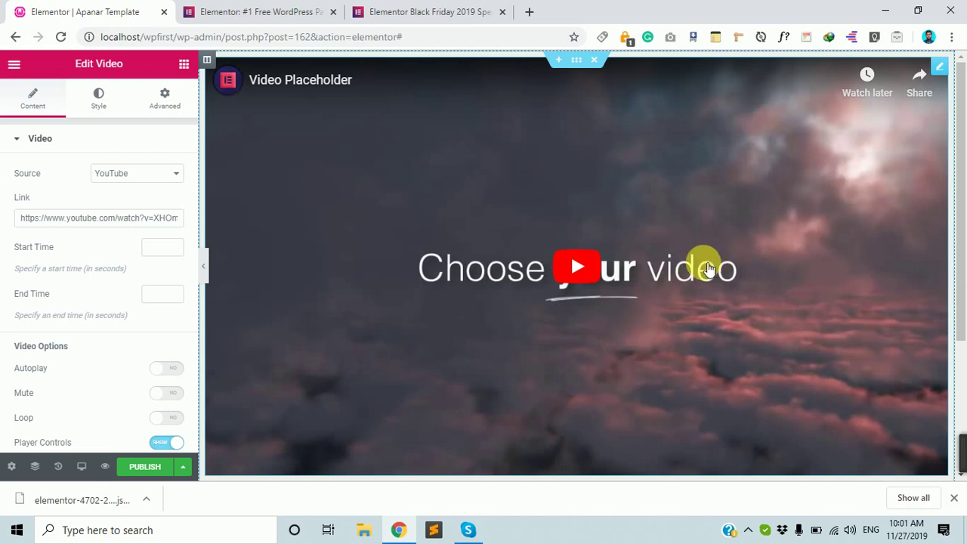
triple_click(83, 220)
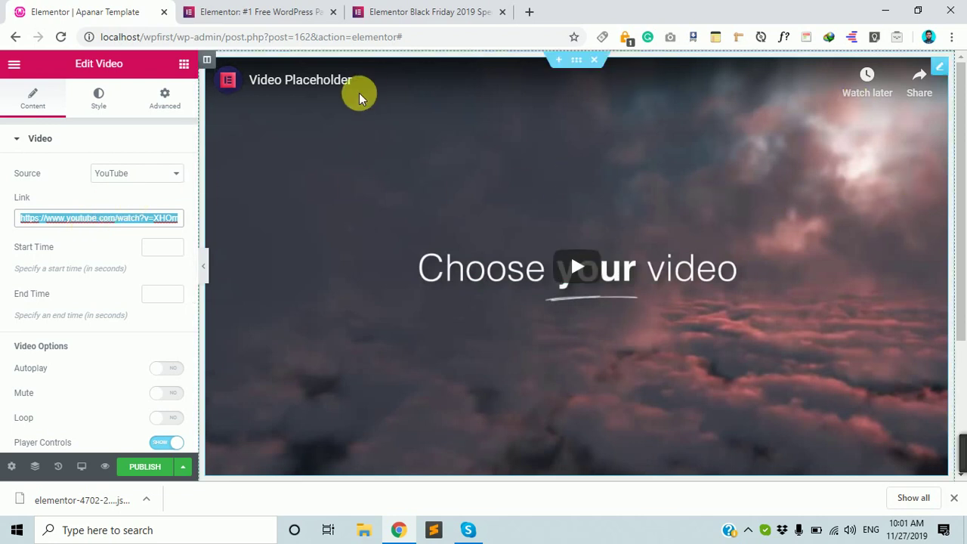
Step: Review the Video widget's style and advanced settings and return to its content settings
scroll(665, 152, down, 3)
scroll(647, 183, up, 3)
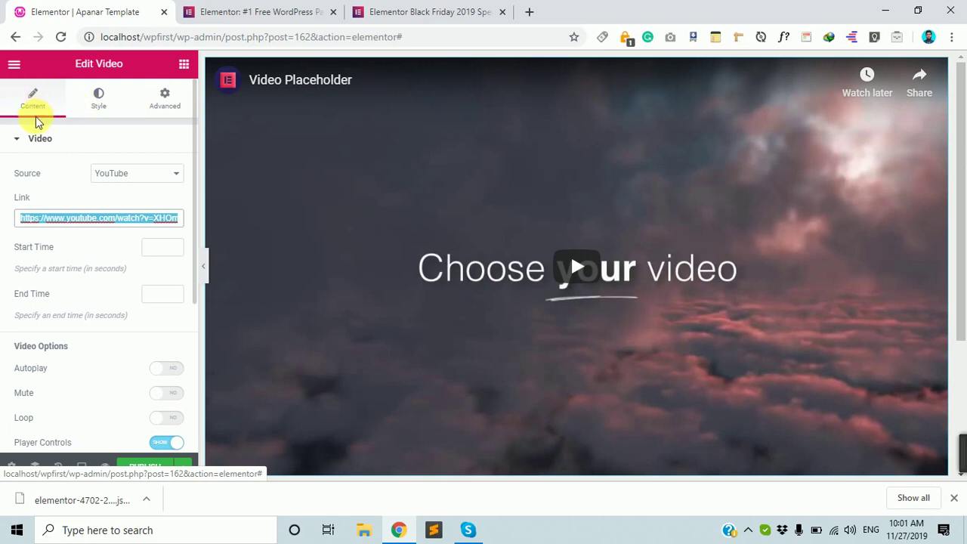
click(102, 101)
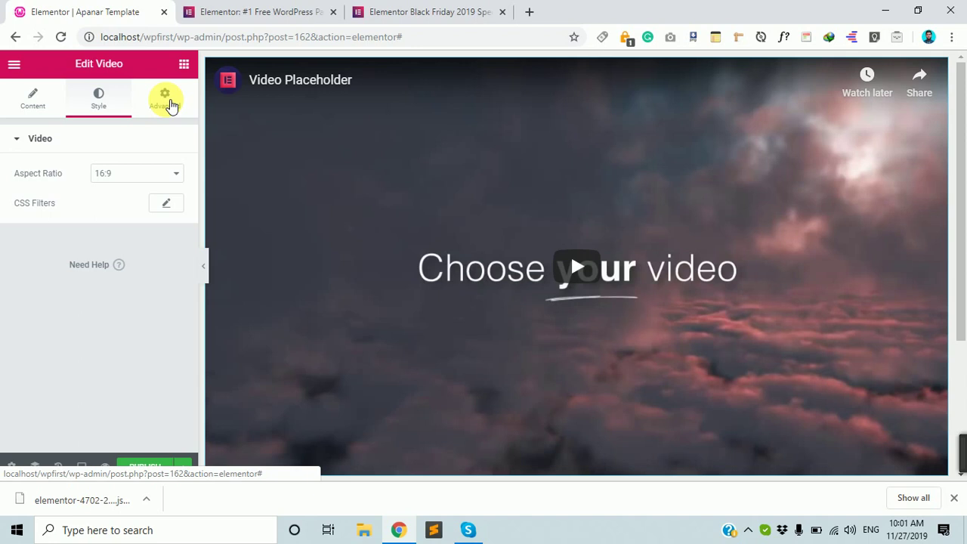
click(171, 106)
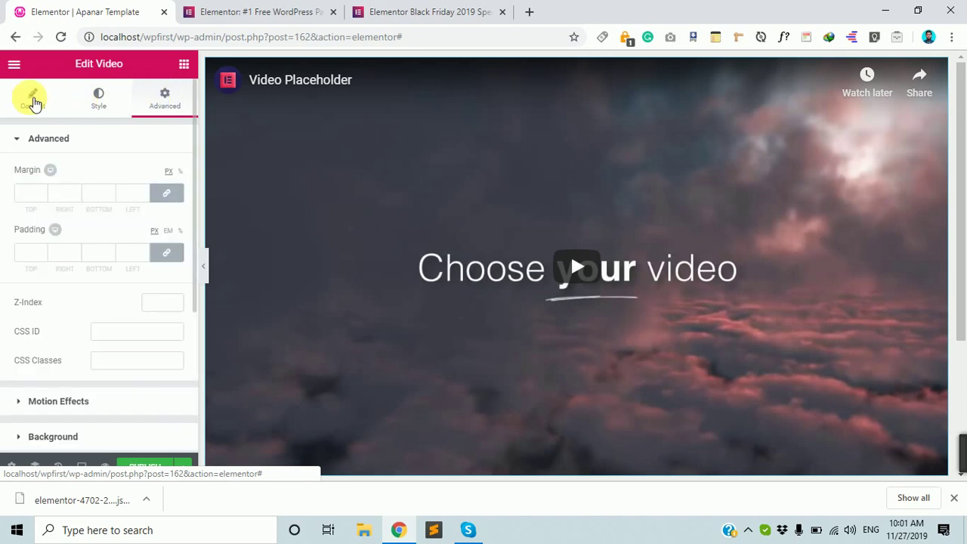
click(33, 100)
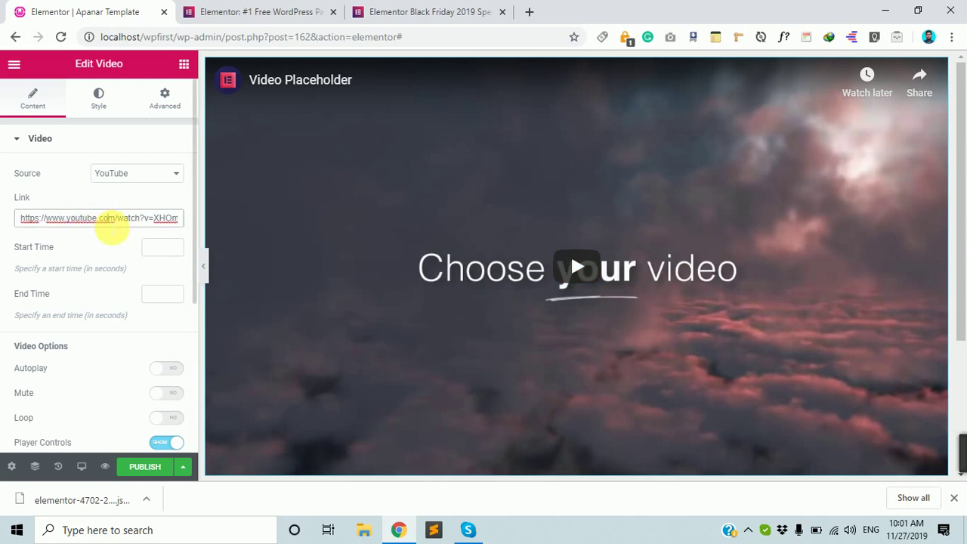
Step: Select the Video widget's link for replacement and open the Elementor Using video from the channel's uploads on YouTube in a new browser tab
triple_click(111, 223)
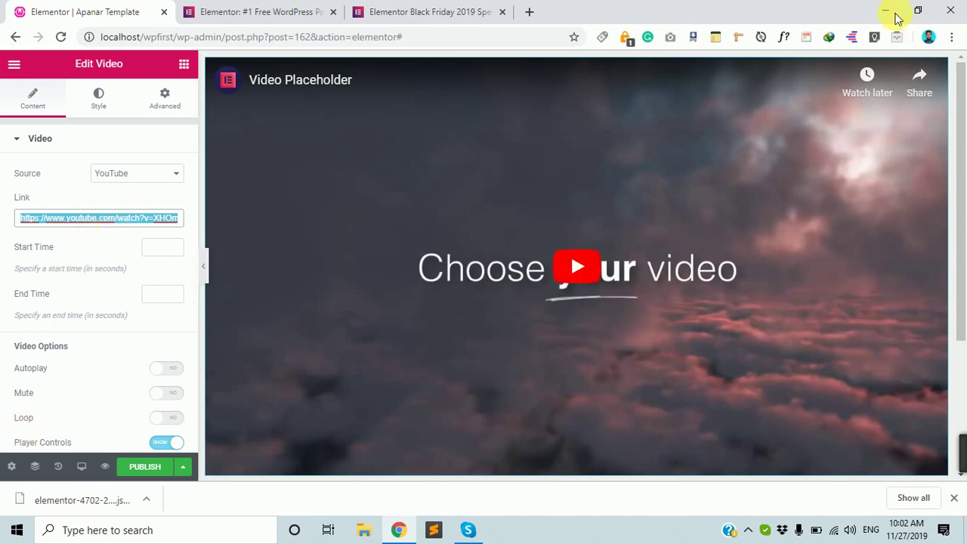
click(528, 11)
click(723, 64)
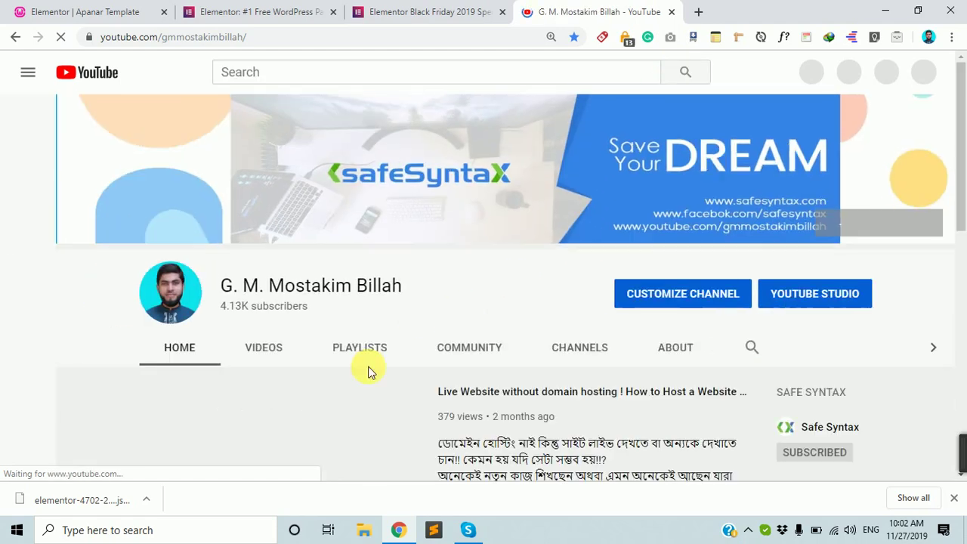
scroll(283, 294, down, 2)
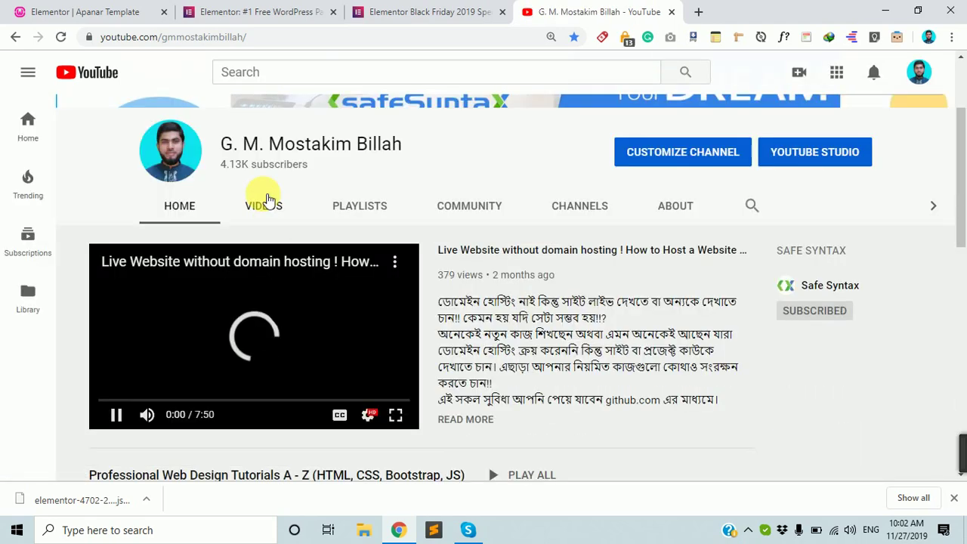
click(266, 204)
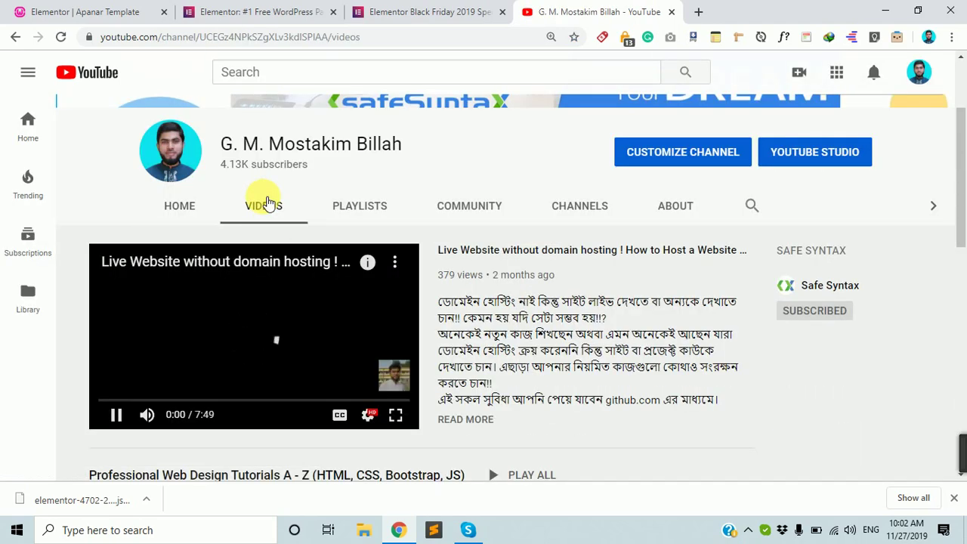
scroll(249, 358, down, 3)
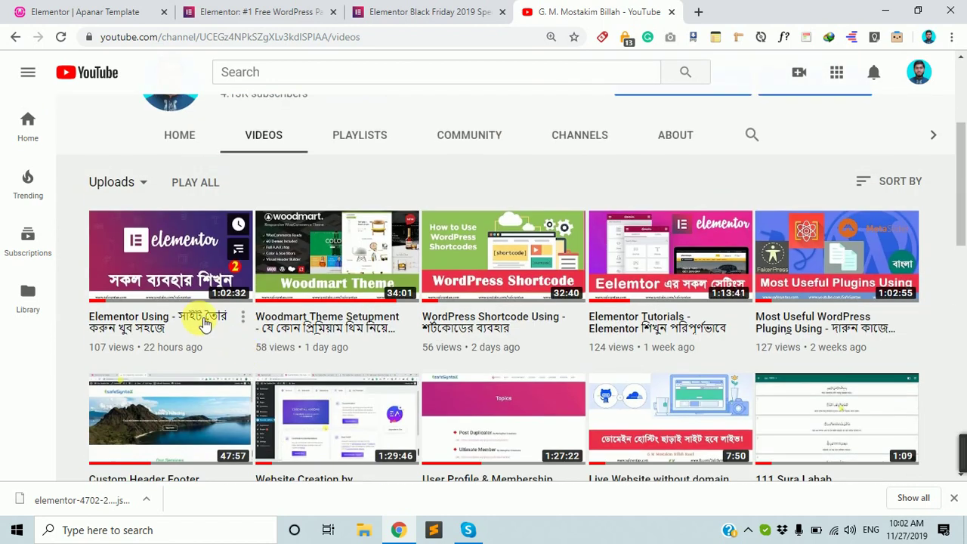
click(171, 259)
right_click(234, 231)
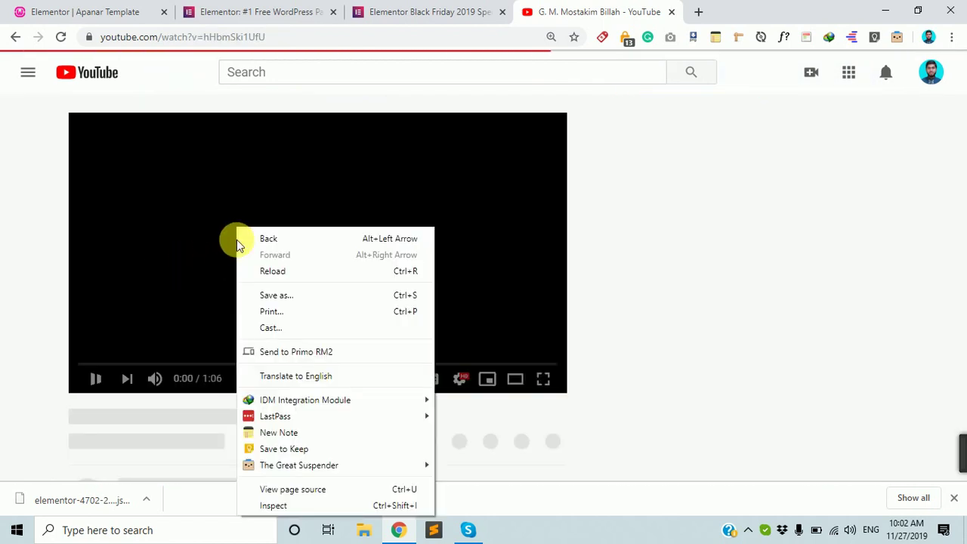
click(174, 248)
right_click(175, 245)
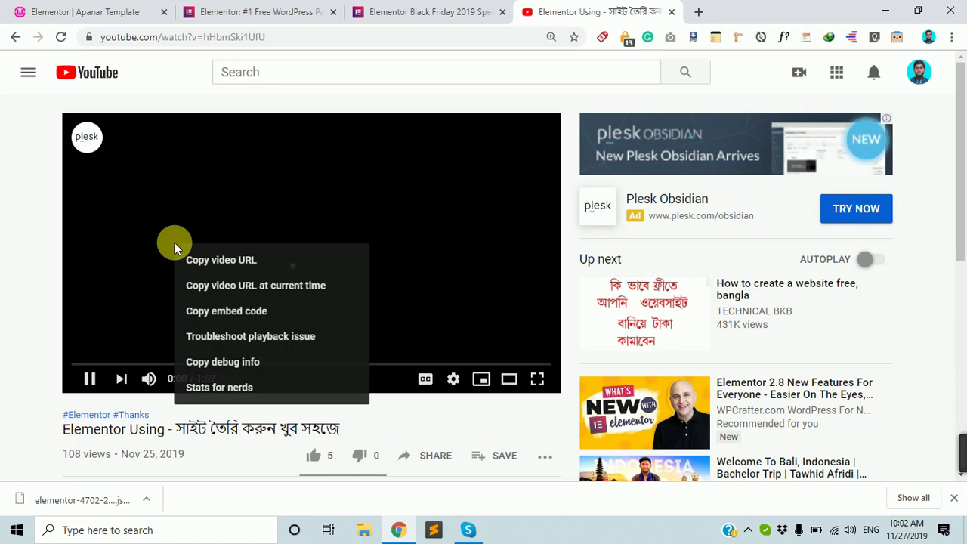
click(274, 240)
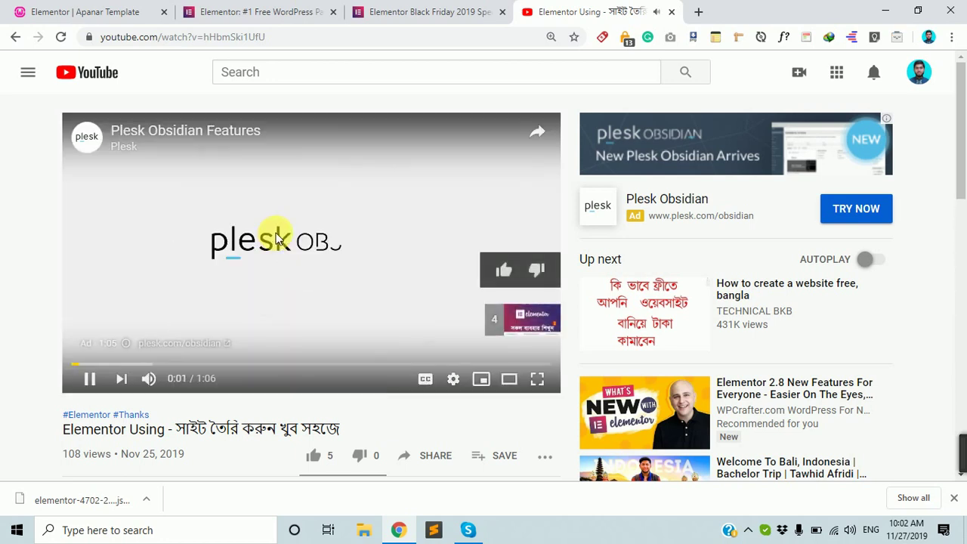
click(276, 231)
click(234, 12)
click(128, 7)
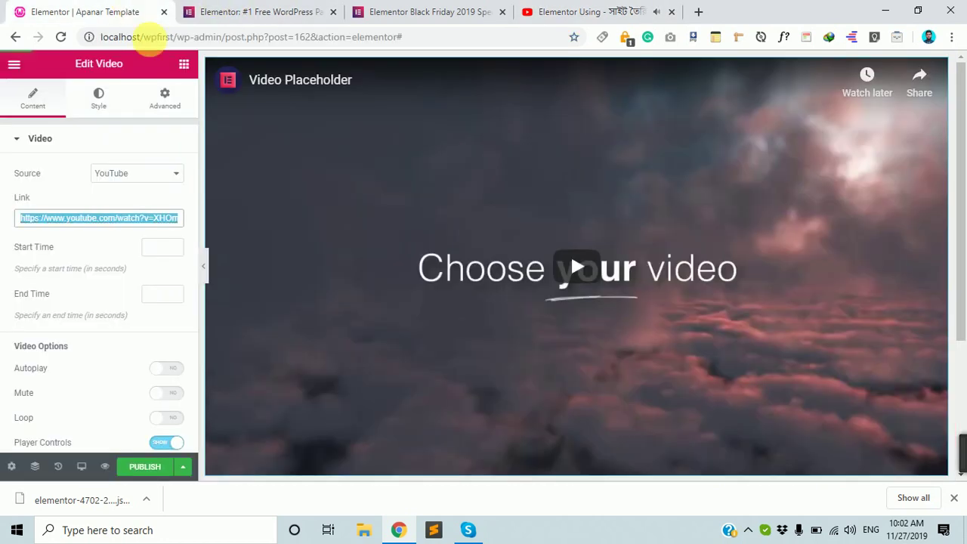
key(ctrl+v)
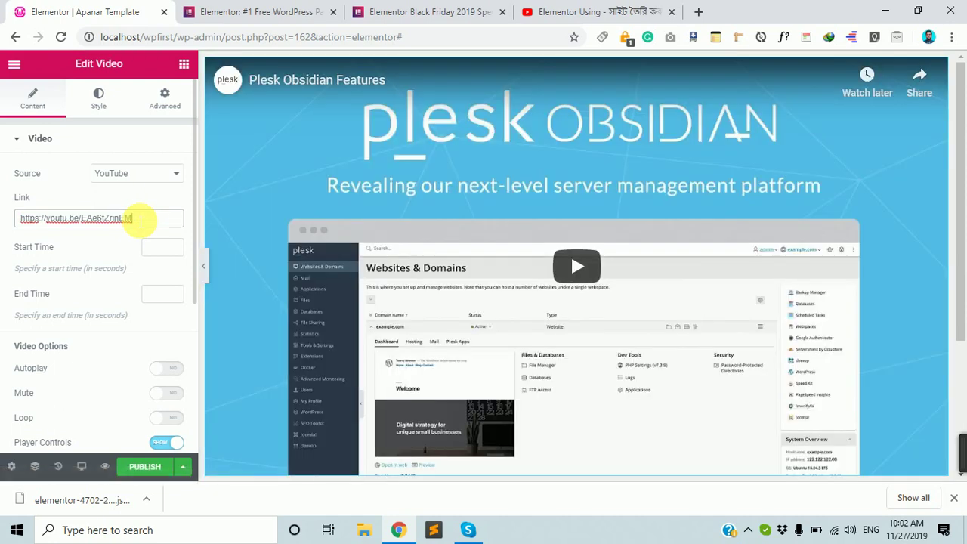
Step: Play the embedded video on the canvas, pause it and dismiss the suggested videos overlay
scroll(789, 244, down, 3)
scroll(682, 216, up, 3)
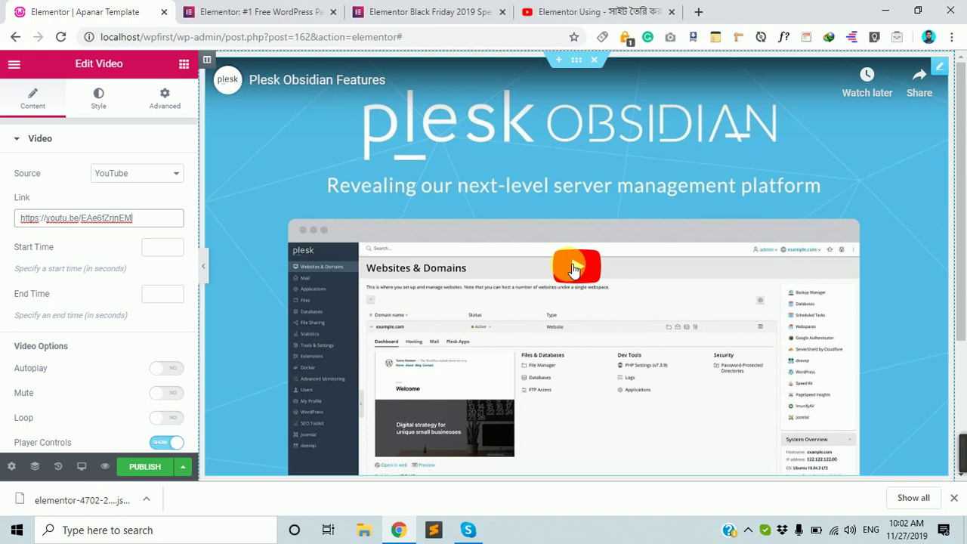
click(574, 270)
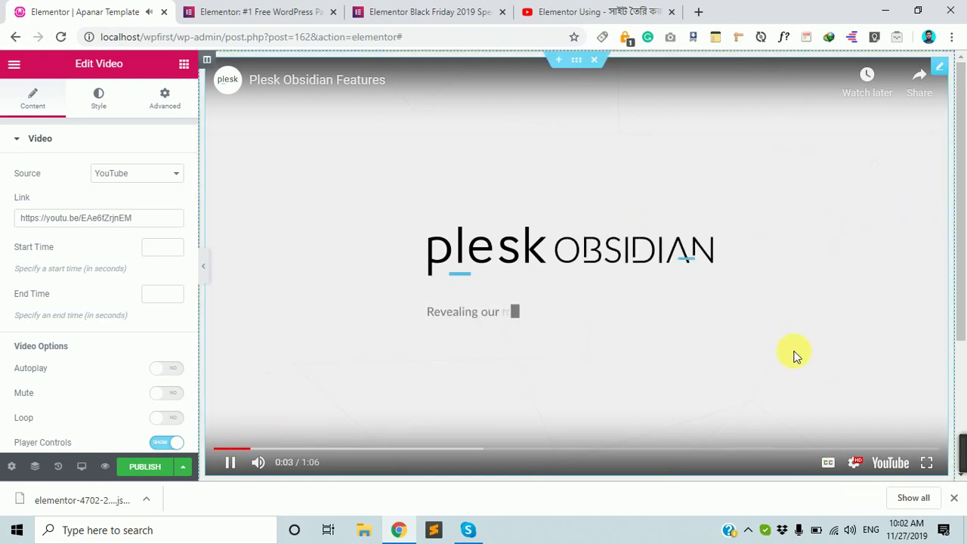
click(230, 462)
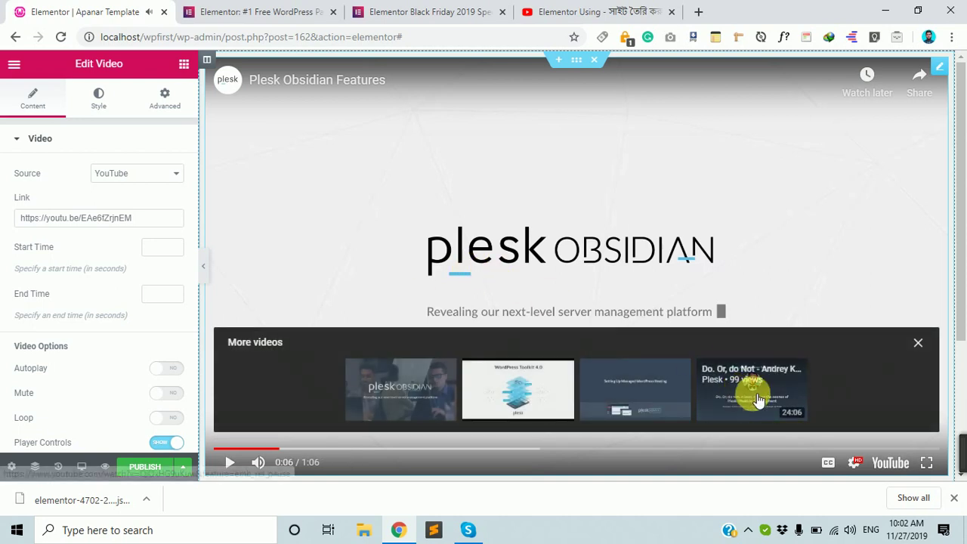
click(918, 342)
Step: Look over the Elementor Using video page on YouTube and return to the Elementor template editor
click(570, 12)
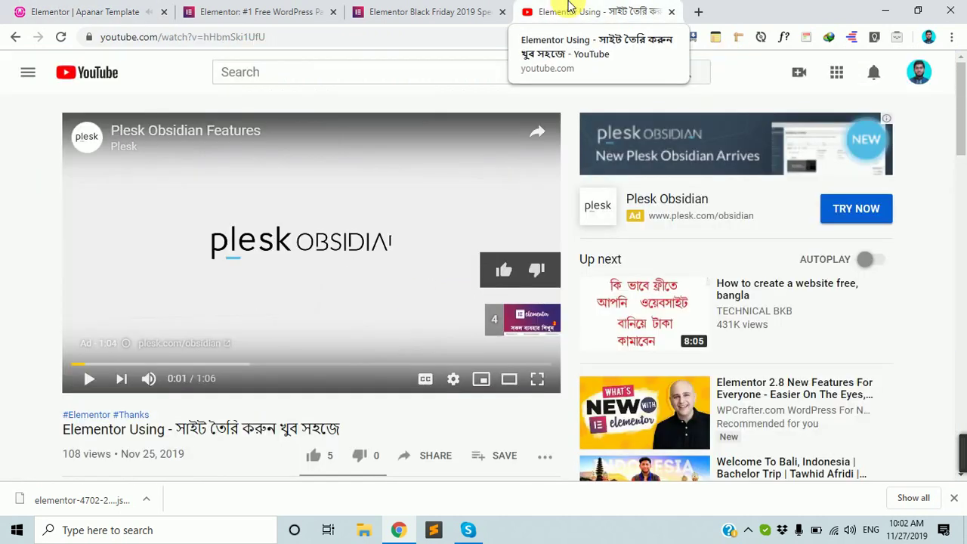
scroll(340, 270, down, 3)
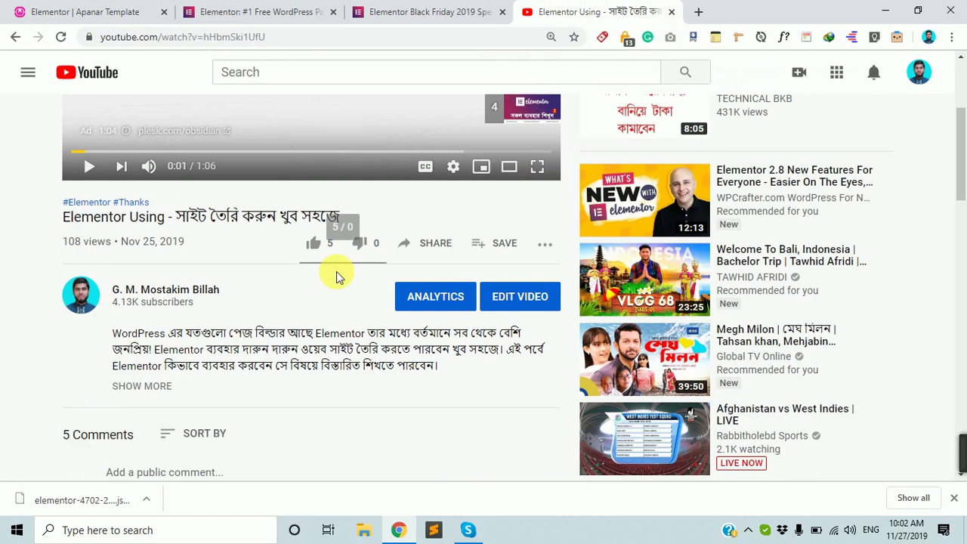
scroll(228, 196, up, 3)
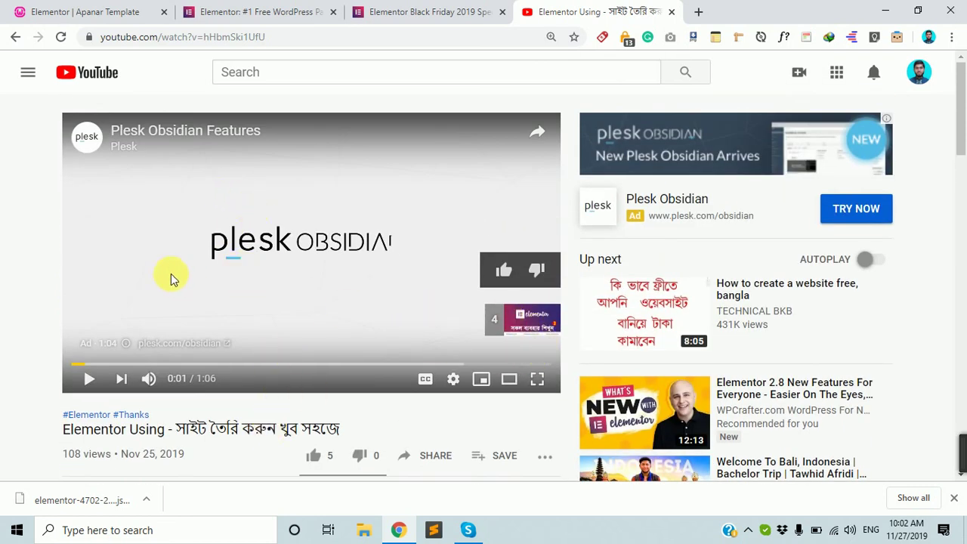
click(297, 10)
click(419, 6)
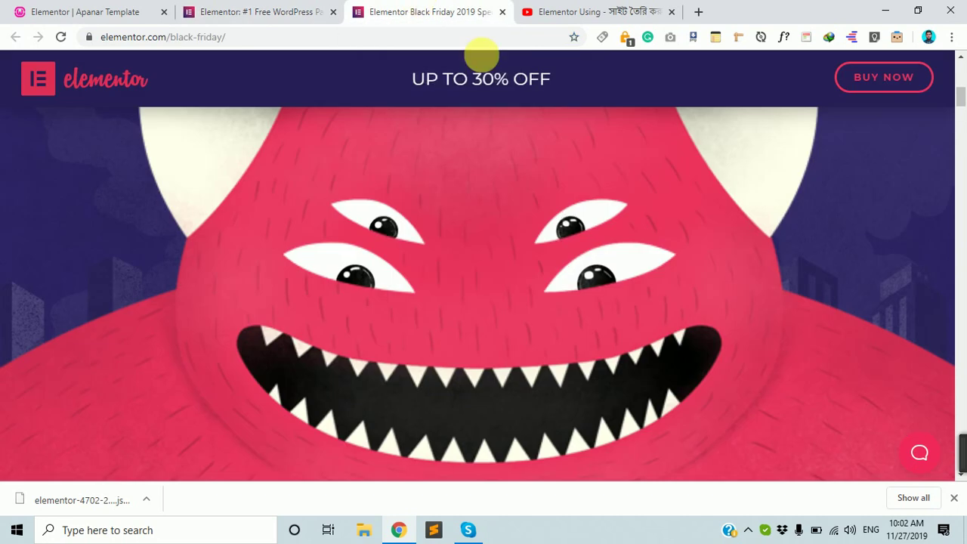
click(597, 11)
click(105, 6)
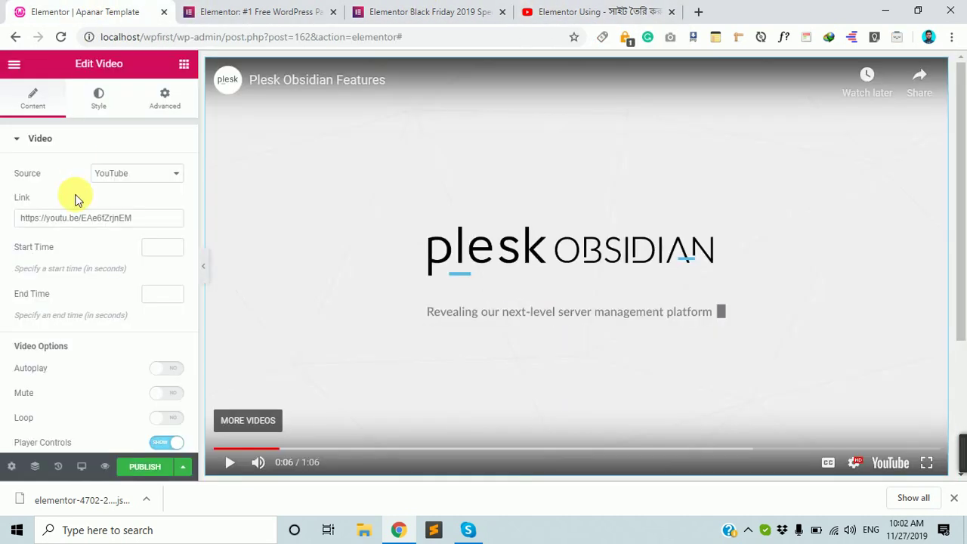
Step: Examine the Video widget's start and end times, playback options and Suggested Videos choices
scroll(66, 329, down, 4)
scroll(80, 309, up, 4)
scroll(94, 271, down, 2)
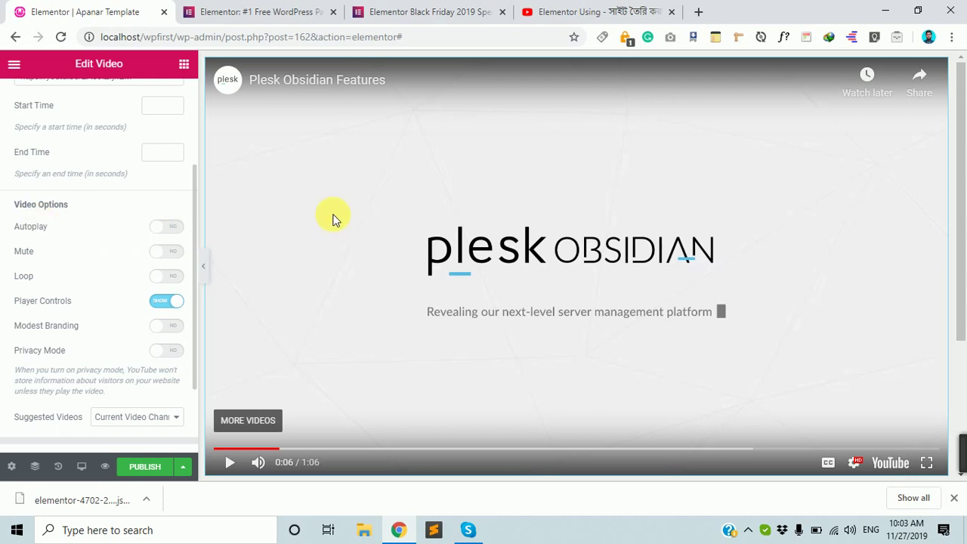
scroll(151, 226, up, 2)
scroll(177, 332, down, 1)
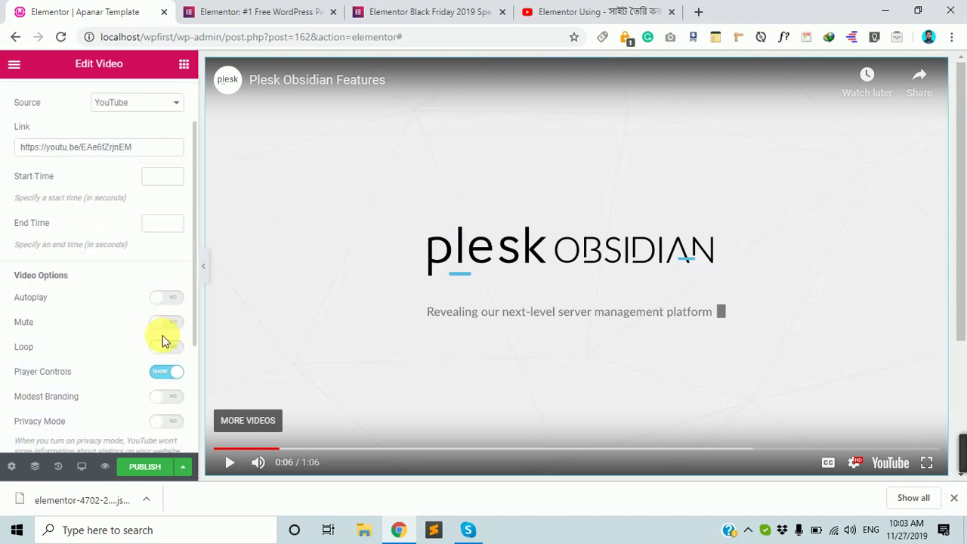
scroll(173, 372, down, 1)
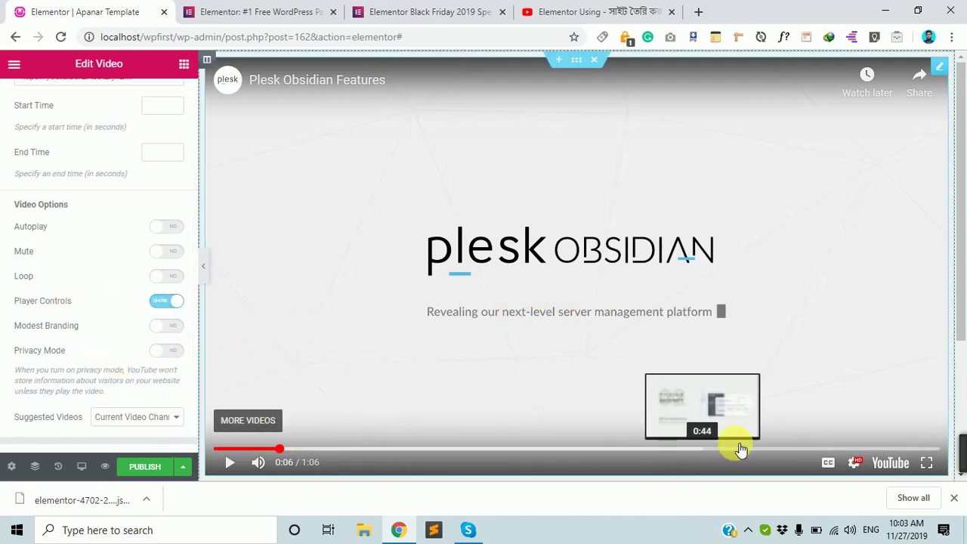
scroll(143, 370, down, 2)
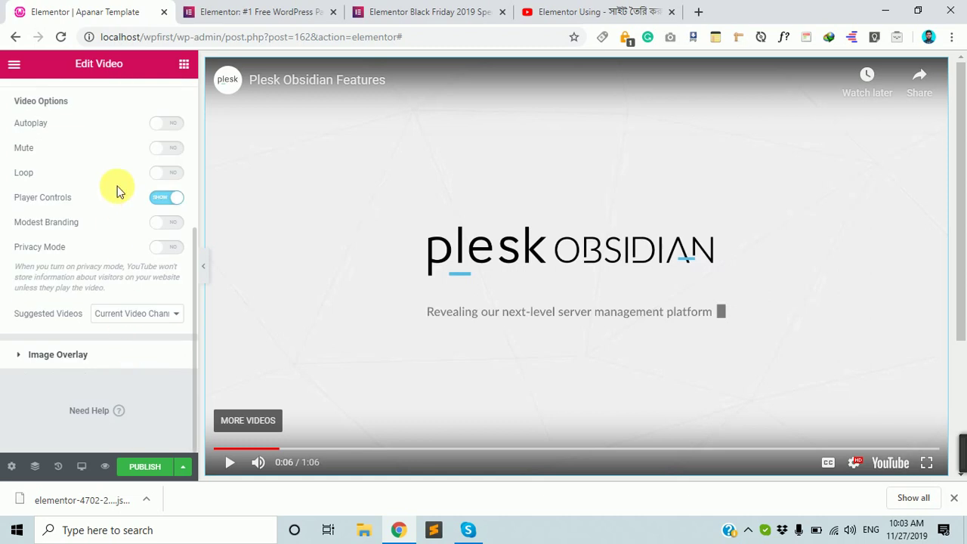
click(151, 320)
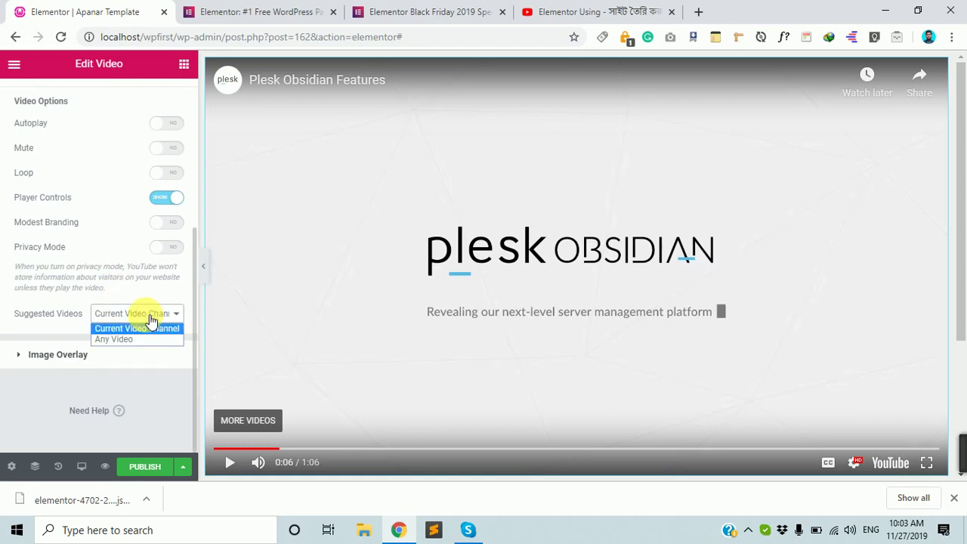
click(150, 318)
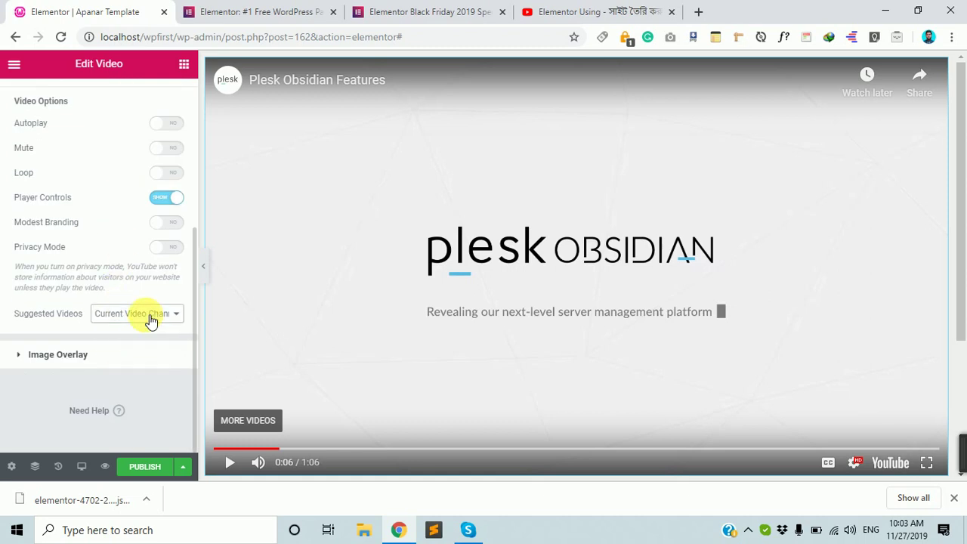
Step: Turn on the Video widget's image overlay and insert Divi.jpg from the media library as its image
click(55, 359)
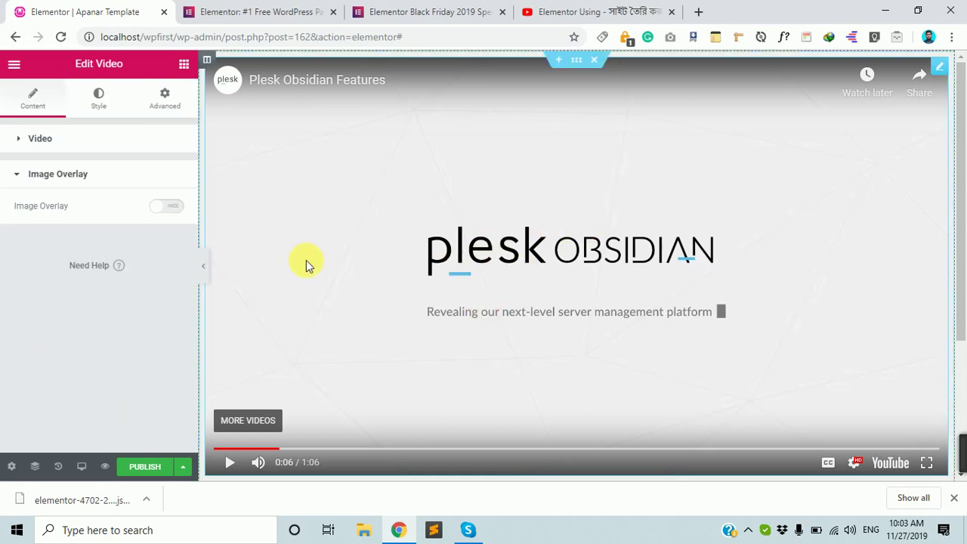
click(178, 212)
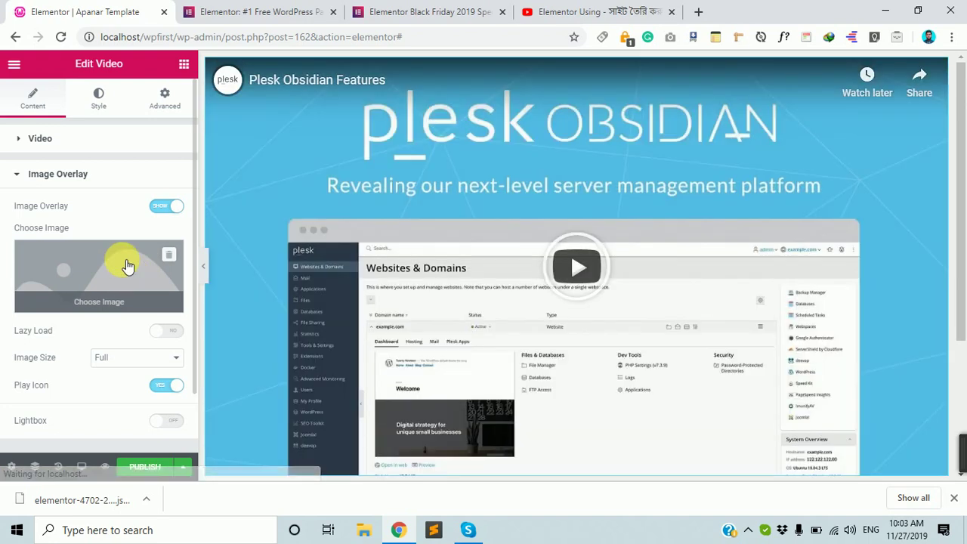
click(125, 264)
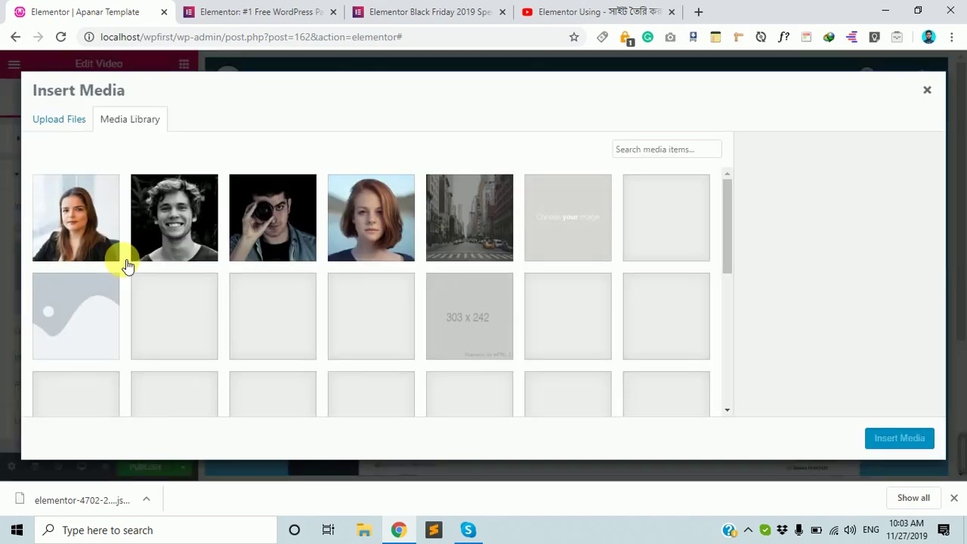
click(209, 311)
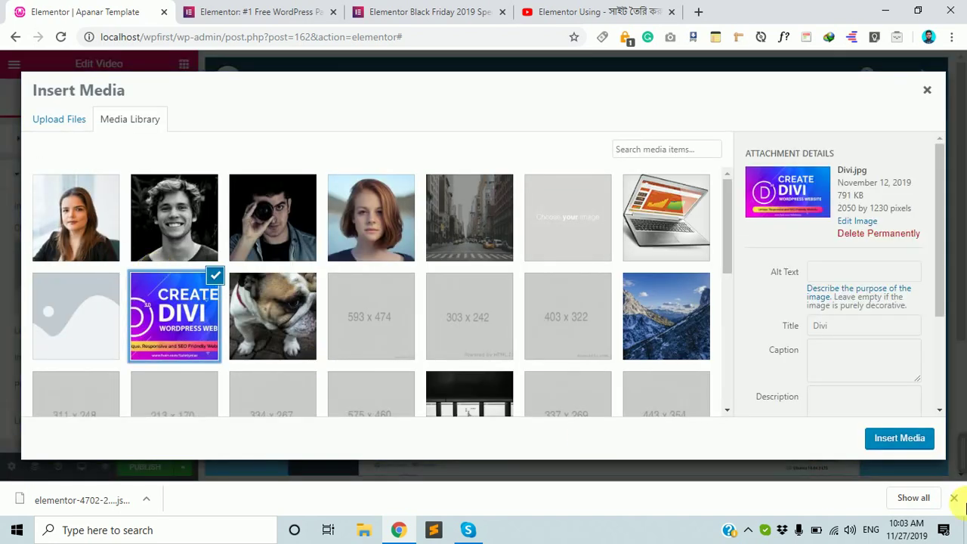
click(902, 439)
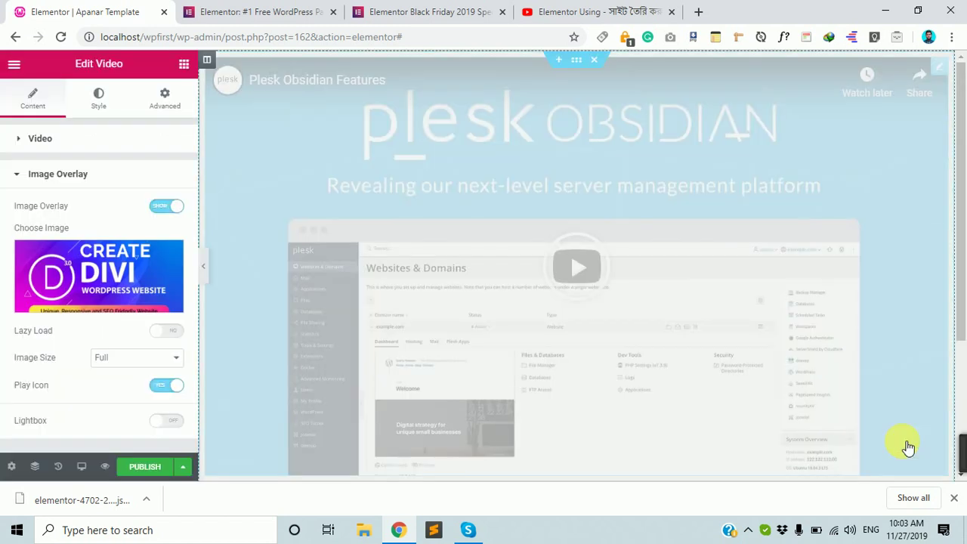
scroll(772, 355, down, 3)
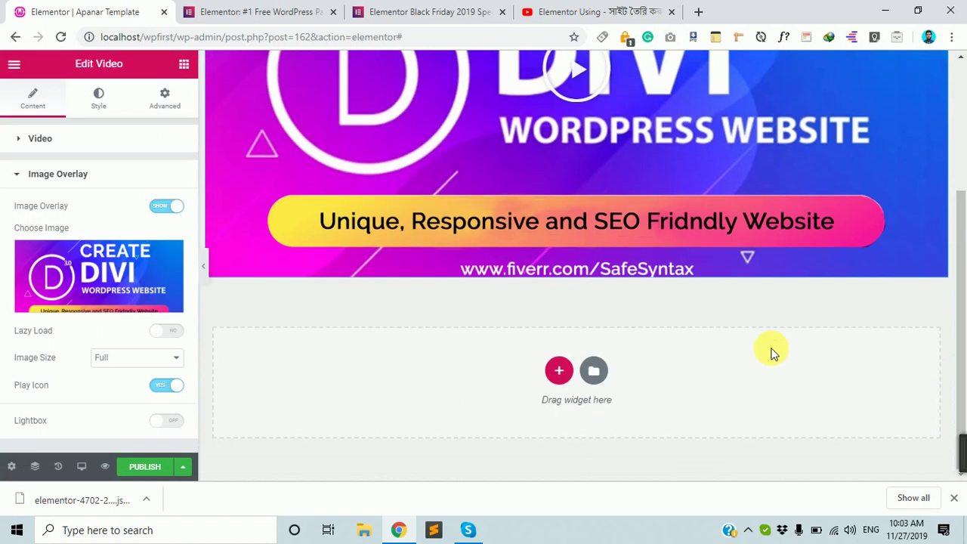
scroll(772, 355, up, 2)
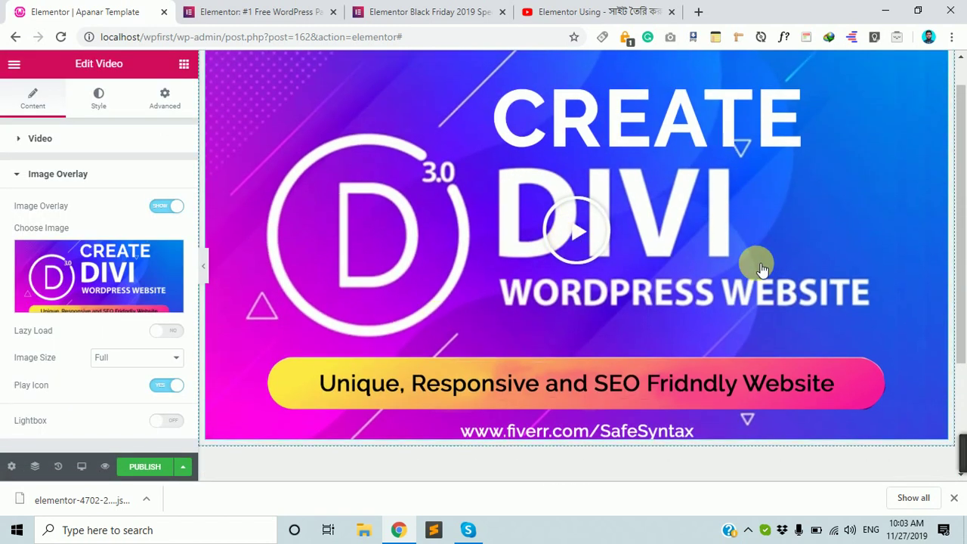
Step: Examine the overlay image on the canvas and the Video widget's Video and Image Overlay content settings
scroll(853, 458, down, 1)
scroll(287, 323, up, 1)
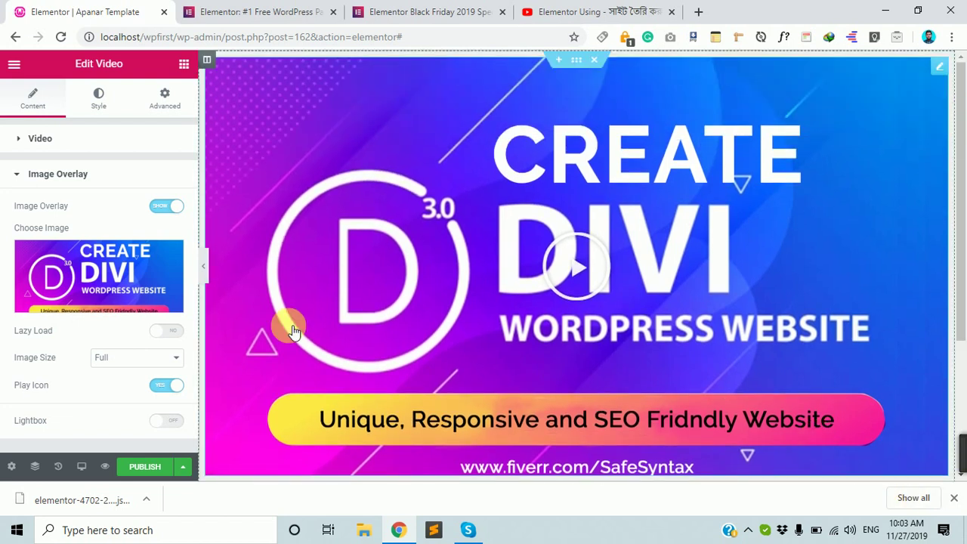
click(86, 173)
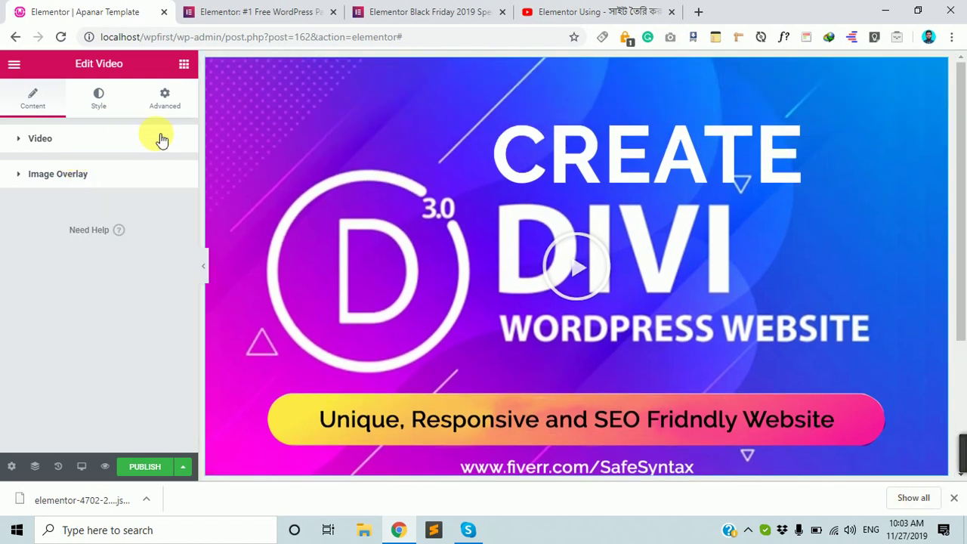
click(91, 144)
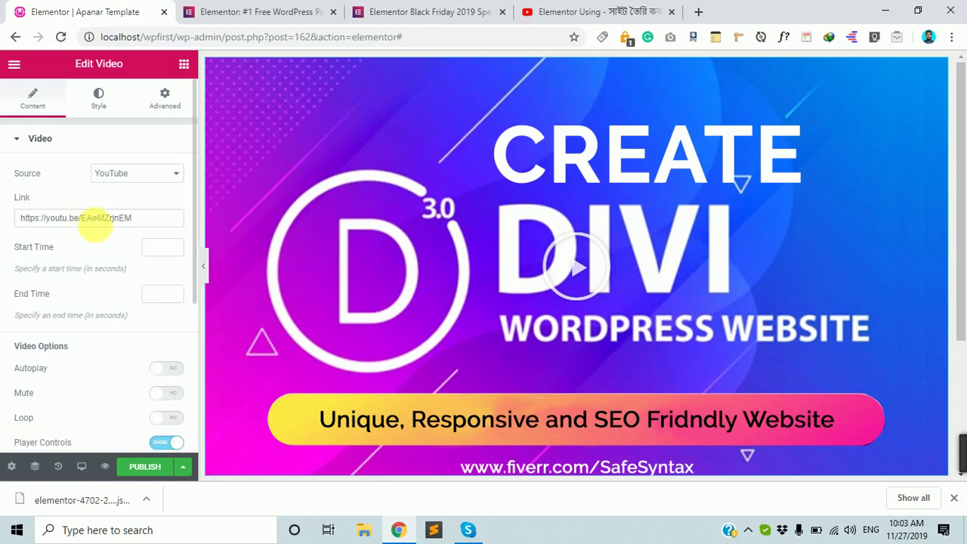
click(125, 148)
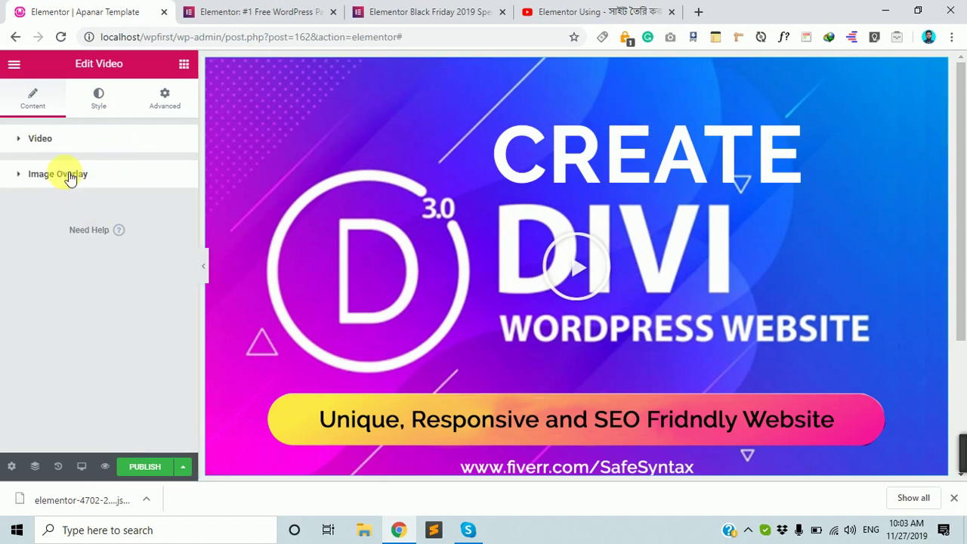
click(86, 145)
scroll(31, 274, down, 3)
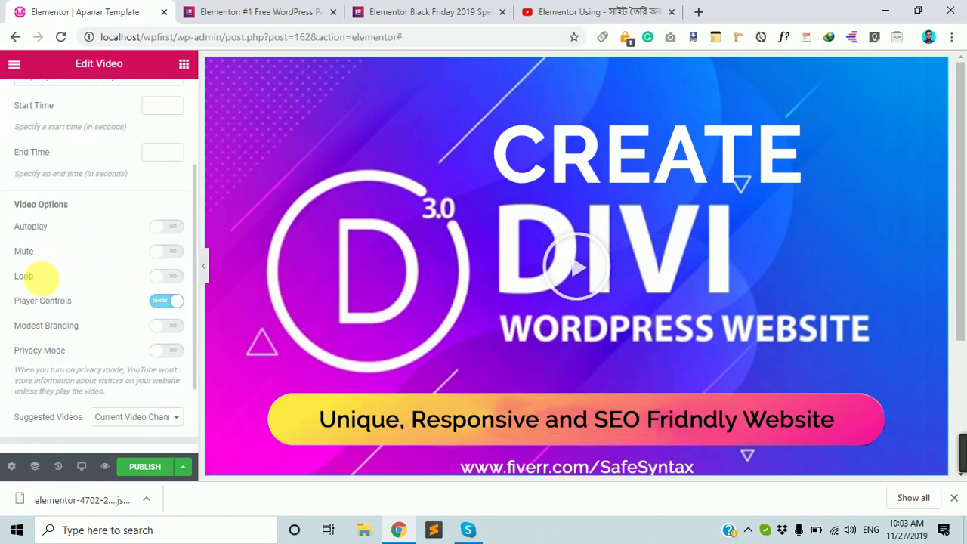
scroll(54, 332, up, 3)
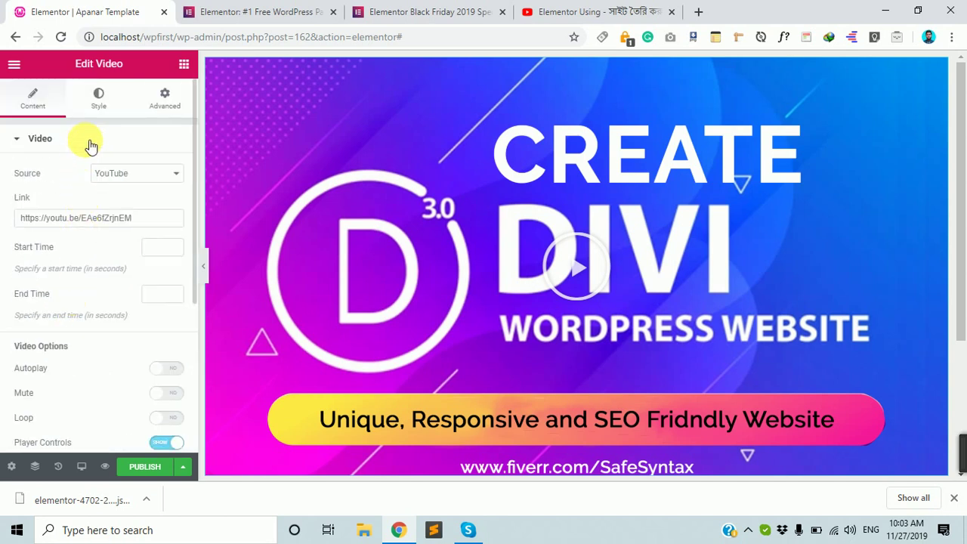
click(118, 139)
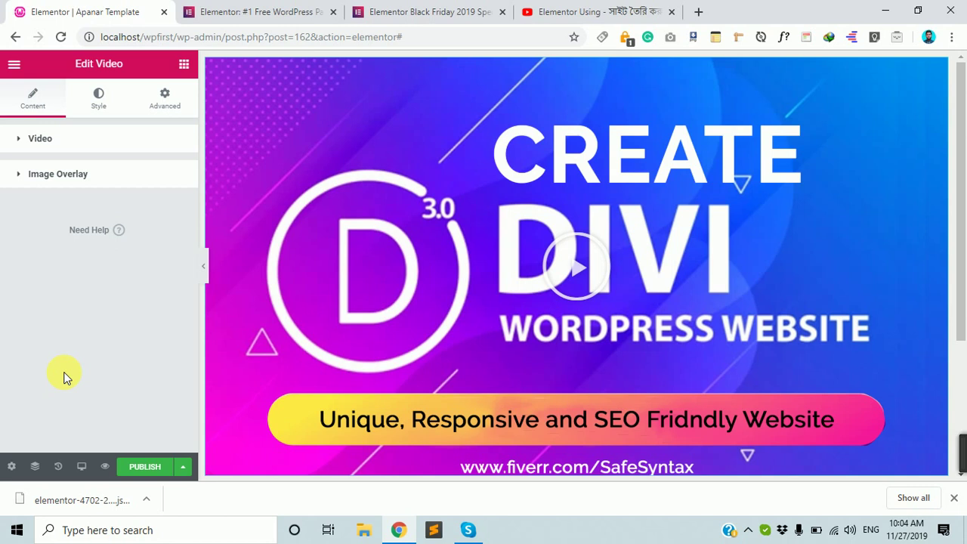
Step: Set the Video widget's play icon color to the bright red #ff0044 in its style settings
click(99, 107)
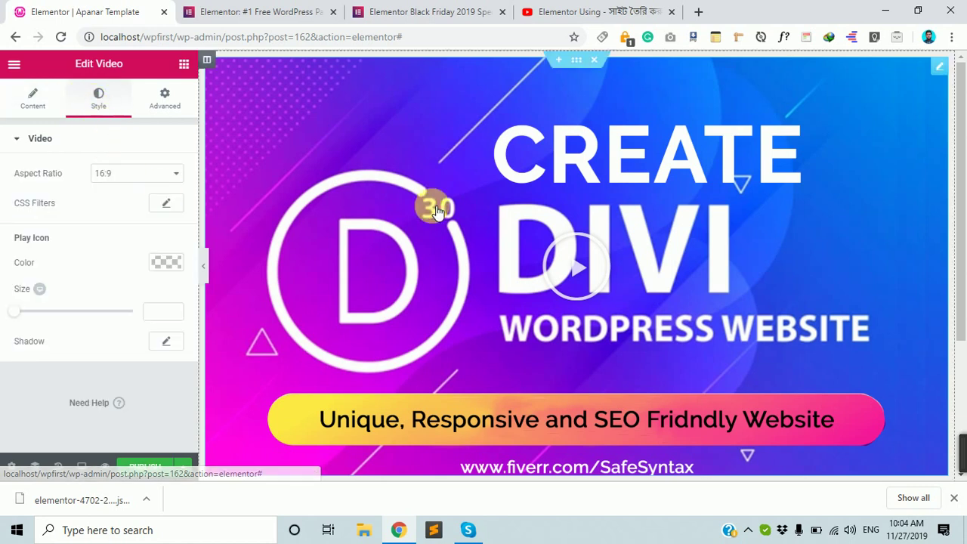
scroll(479, 400, down, 3)
scroll(480, 400, up, 3)
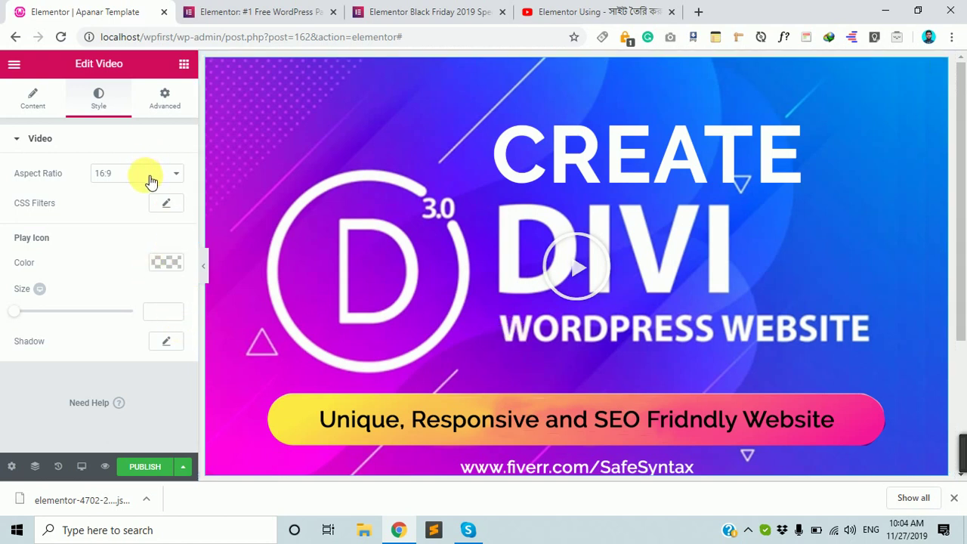
click(168, 262)
click(61, 335)
click(89, 340)
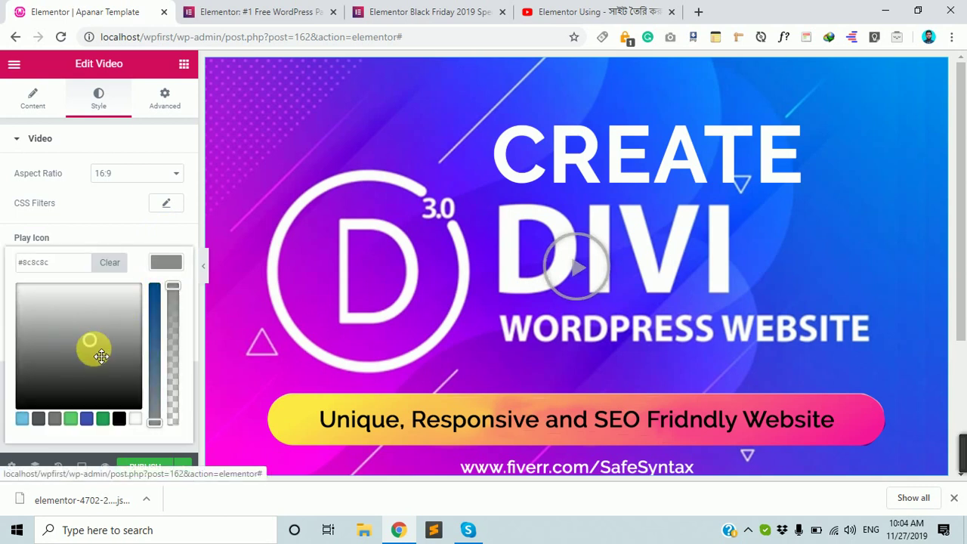
click(93, 370)
click(36, 368)
click(85, 419)
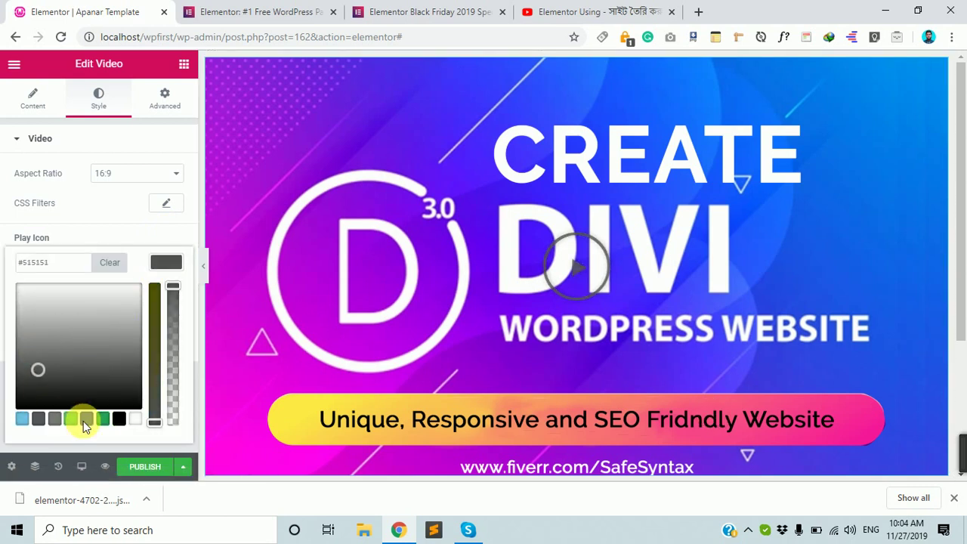
click(152, 352)
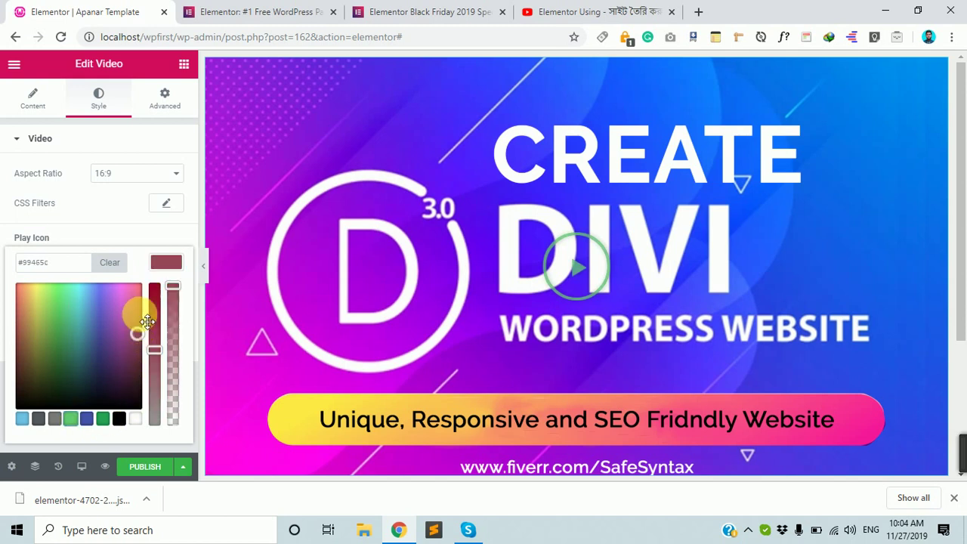
drag(141, 319, 150, 287)
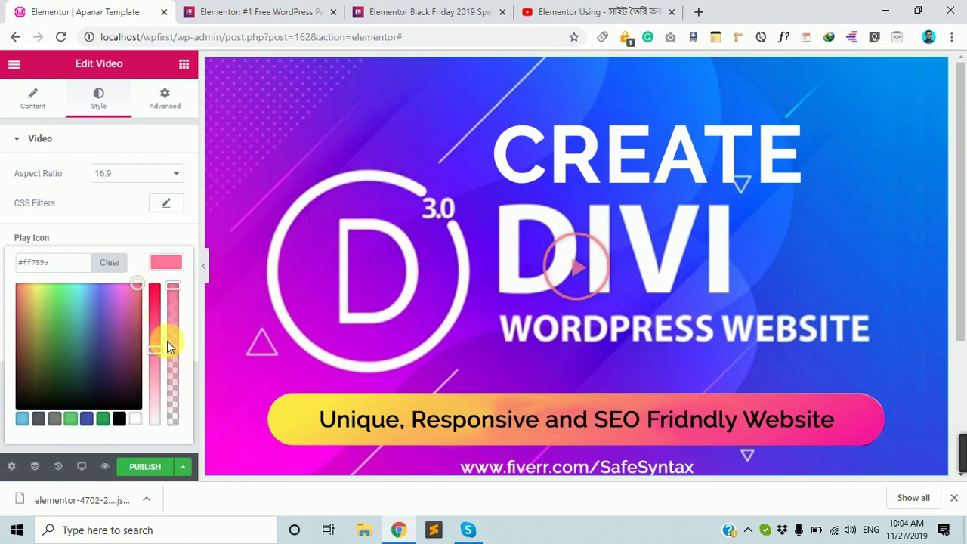
drag(165, 357, 155, 286)
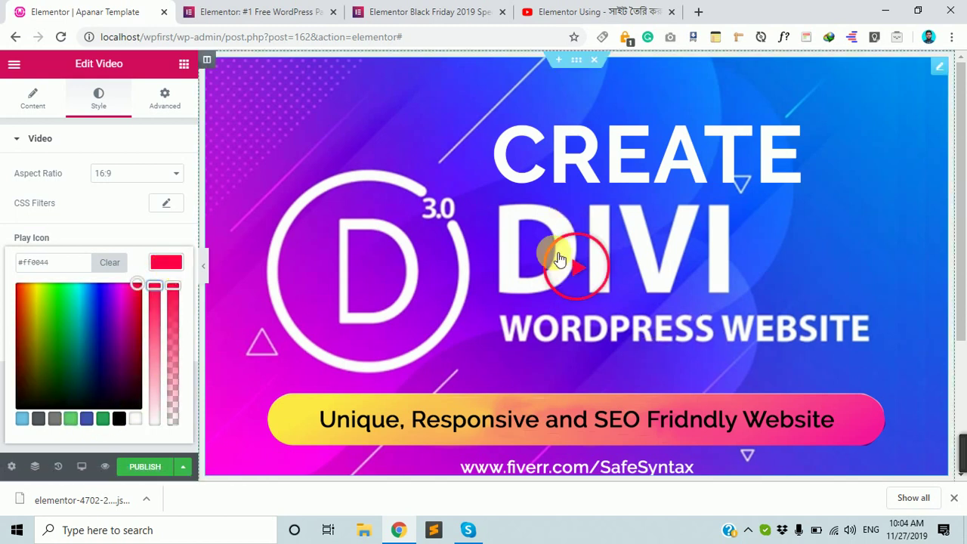
click(146, 242)
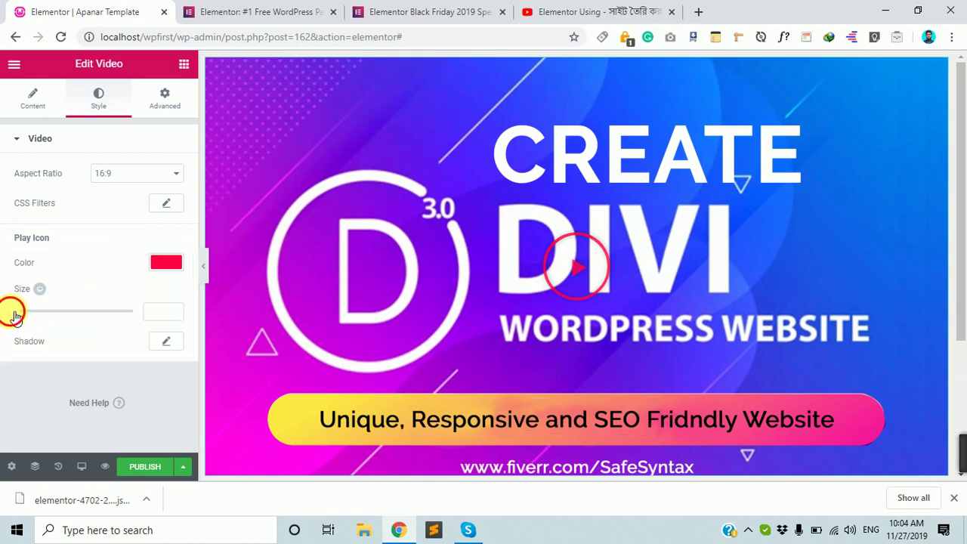
Step: Set the play icon's size to 160 and give its shadow a translucent light grey color based on rgba(244,244,244)
drag(10, 310, 77, 325)
click(166, 340)
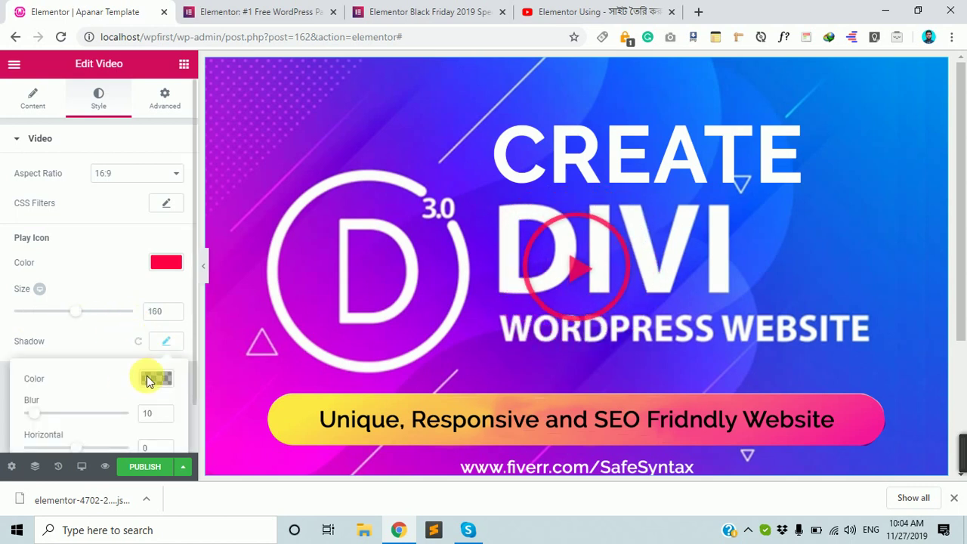
click(151, 379)
click(108, 431)
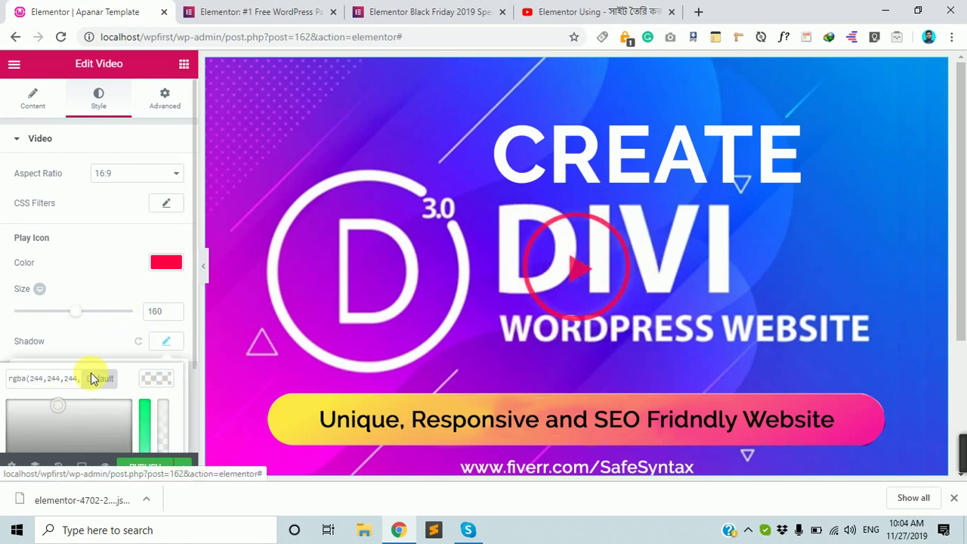
click(107, 341)
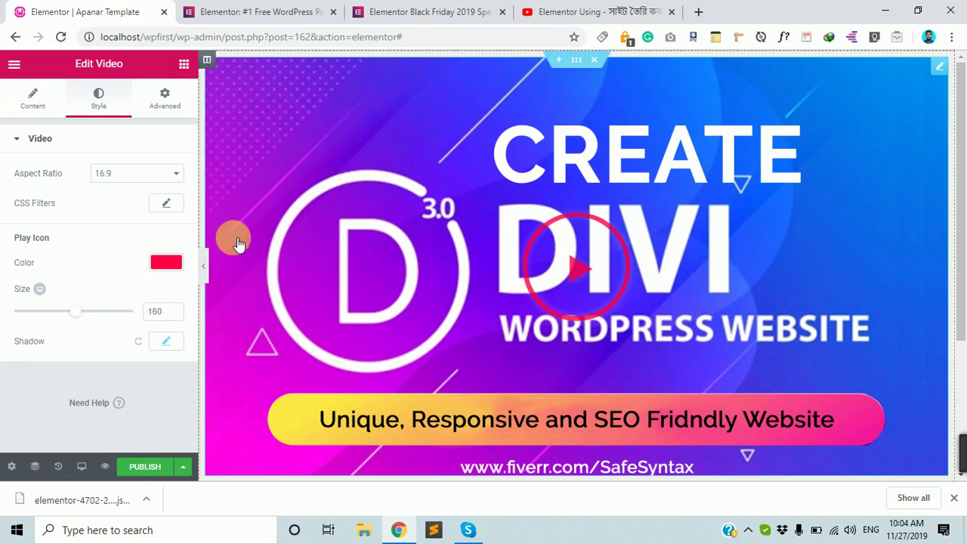
Step: Unlink the Video widget's margin values in its advanced settings and set the top margin to 100 px
click(173, 116)
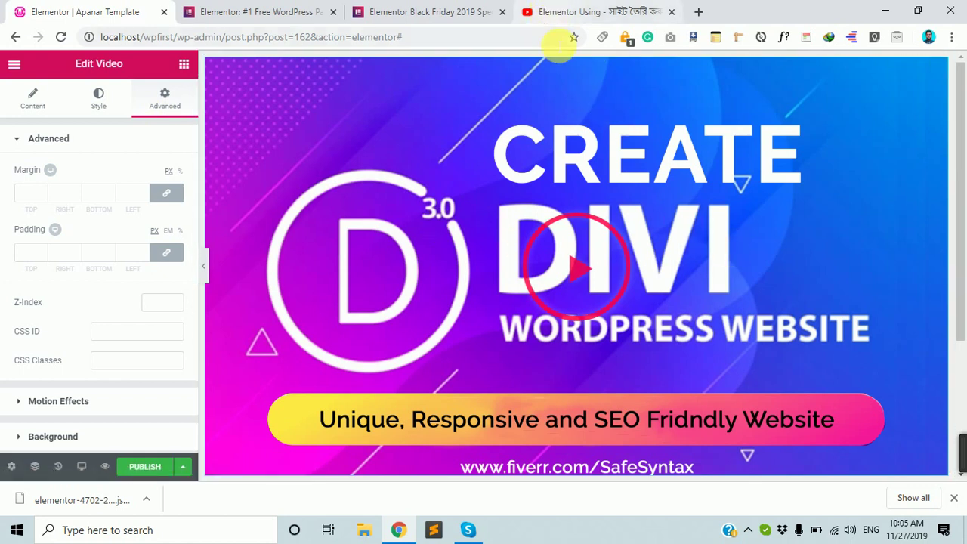
scroll(631, 306, down, 3)
scroll(630, 303, up, 3)
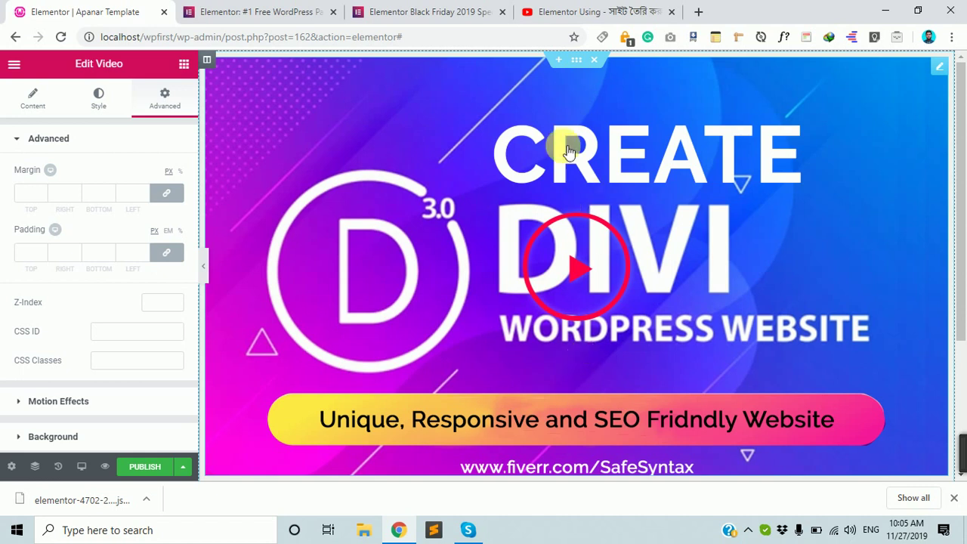
scroll(736, 238, down, 2)
scroll(740, 245, down, 1)
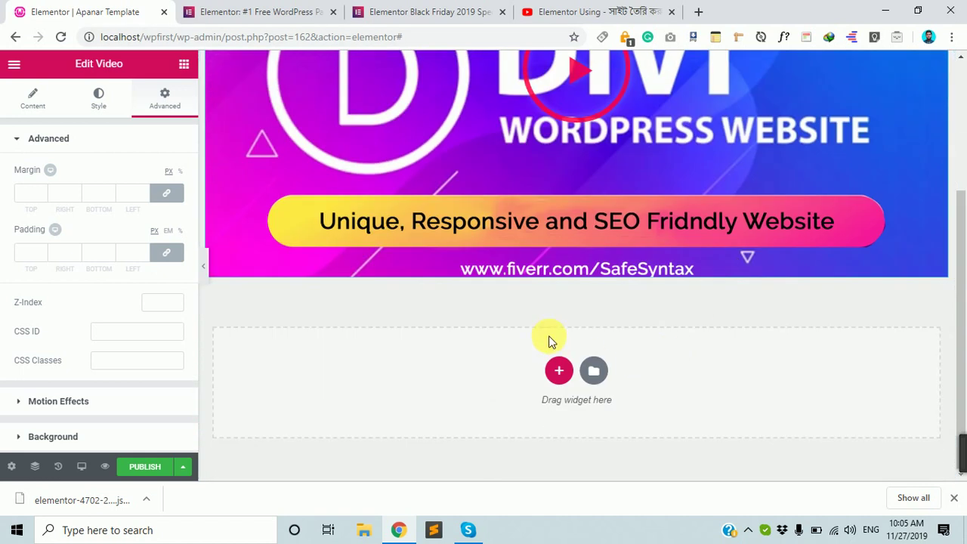
click(168, 195)
click(30, 193)
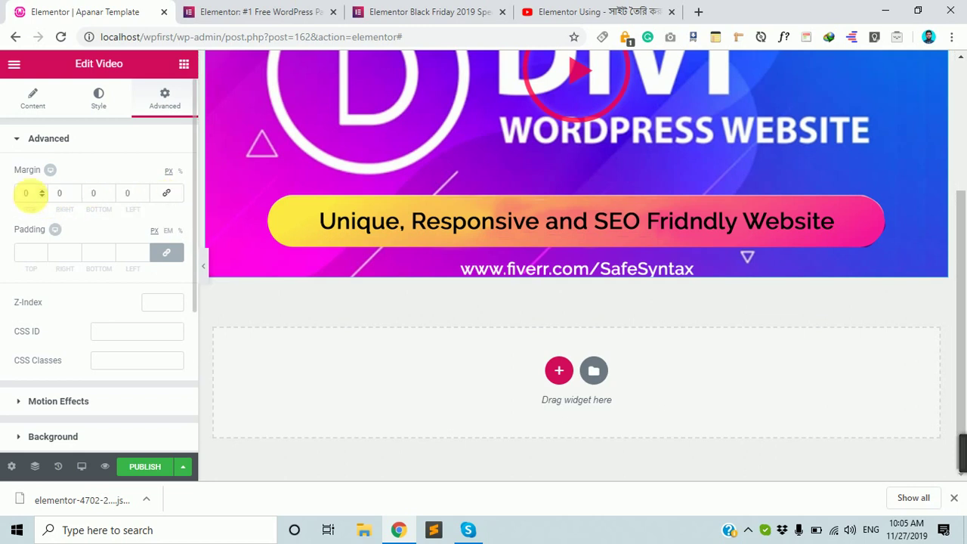
drag(30, 193, 2, 195)
text(100)
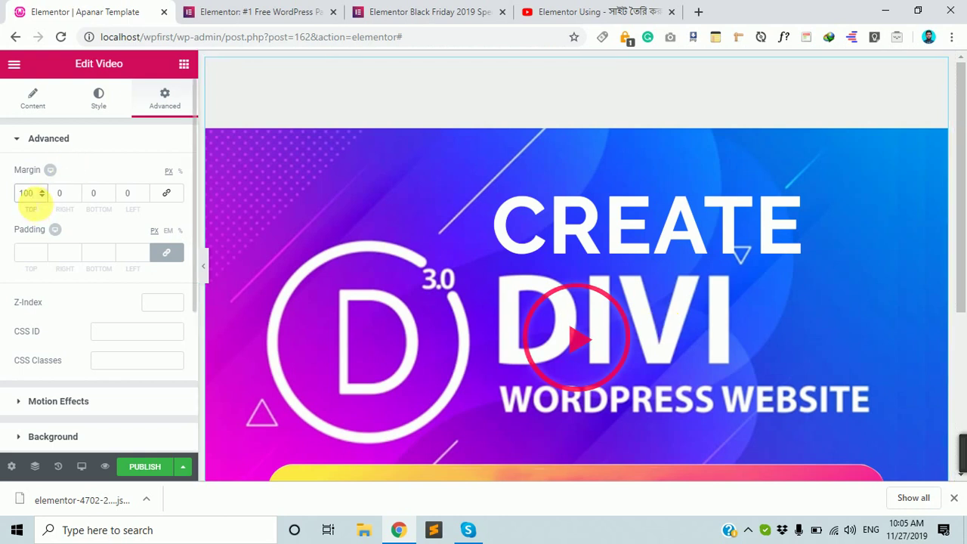
Step: Examine the Video widget's CSS ID and CSS Classes settings and look over the page on the canvas
scroll(31, 287, down, 1)
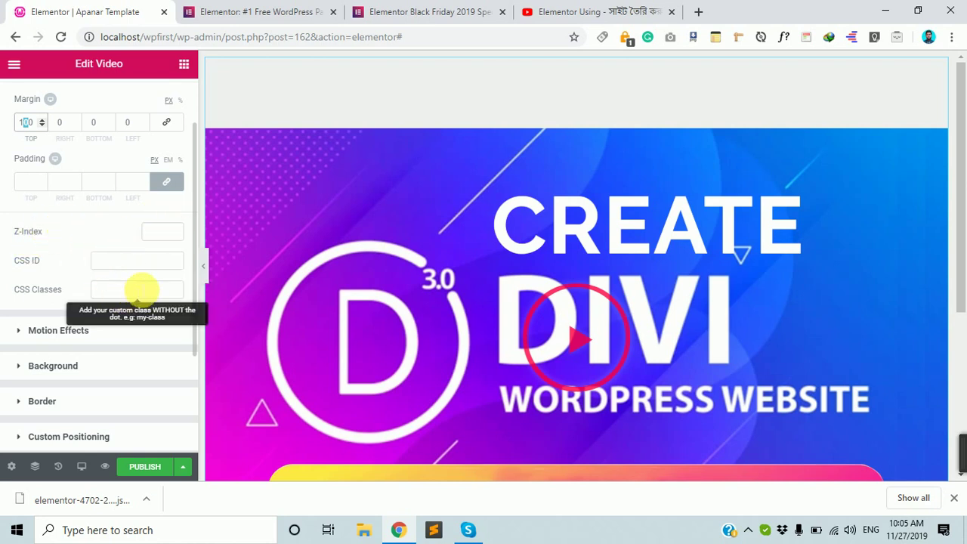
click(115, 261)
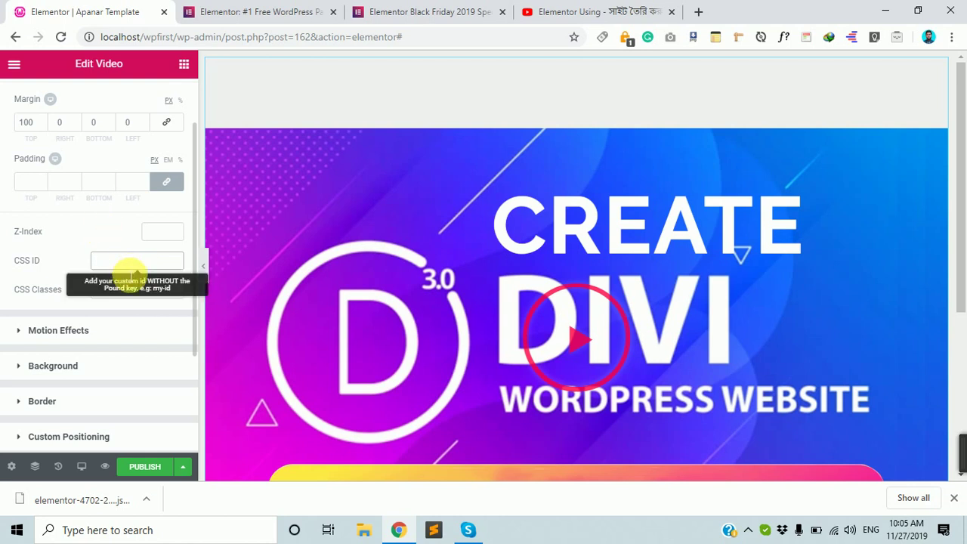
click(134, 290)
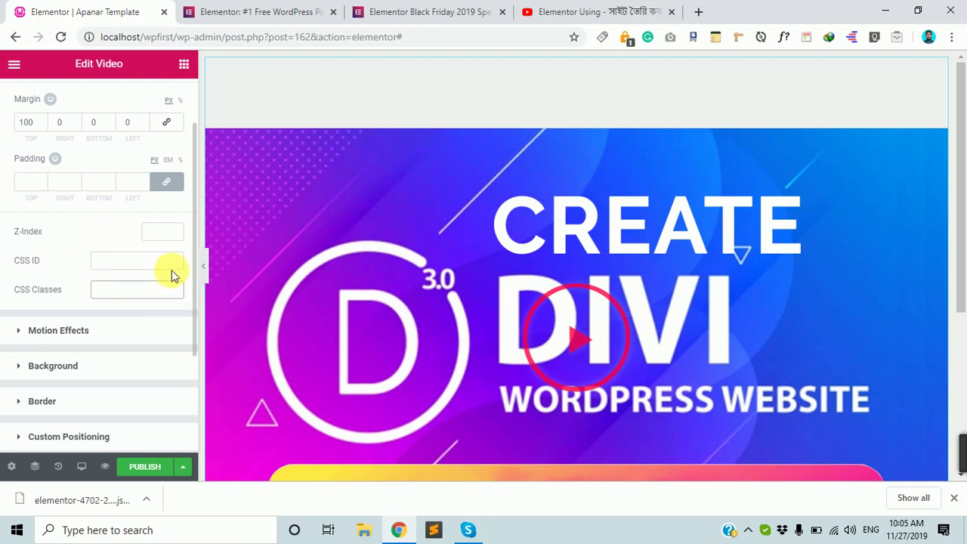
scroll(707, 211, down, 4)
scroll(705, 229, up, 4)
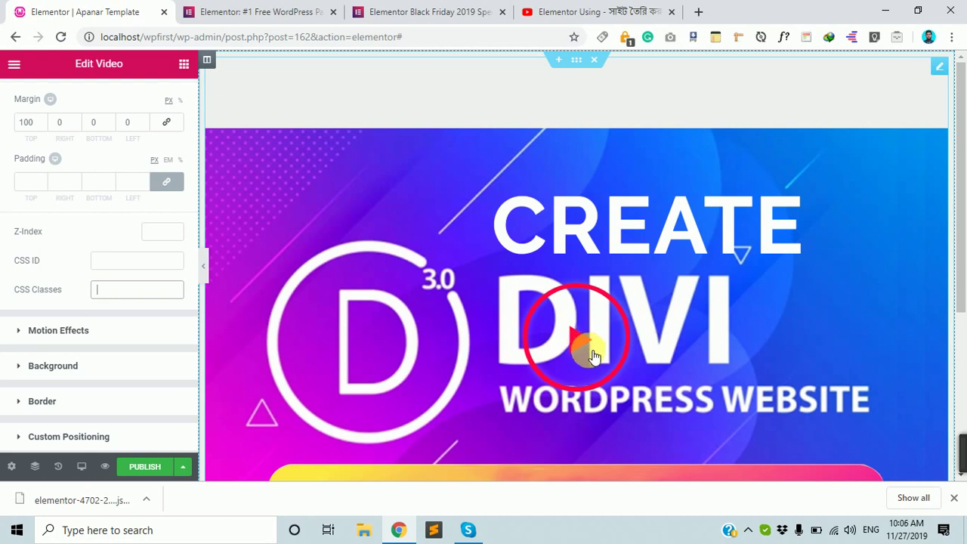
click(165, 260)
click(114, 292)
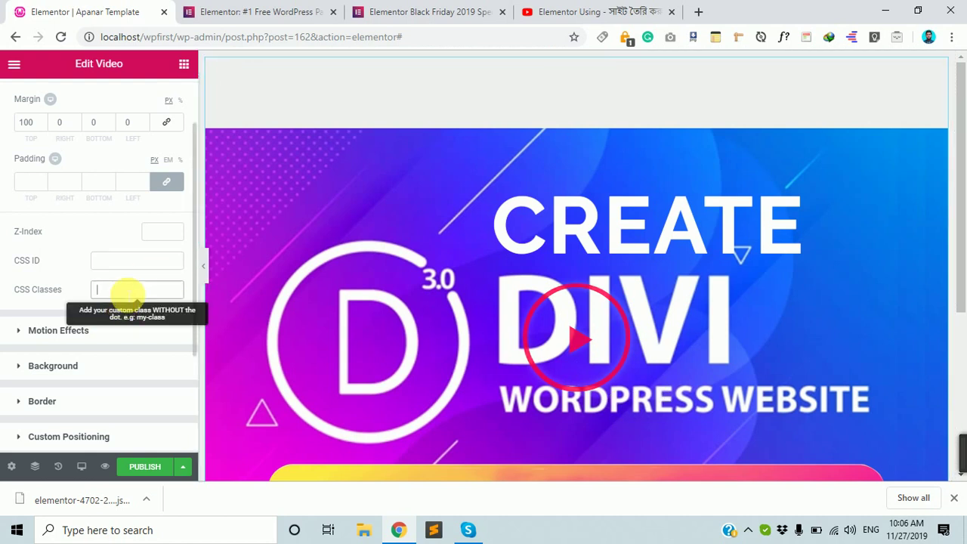
scroll(603, 164, down, 4)
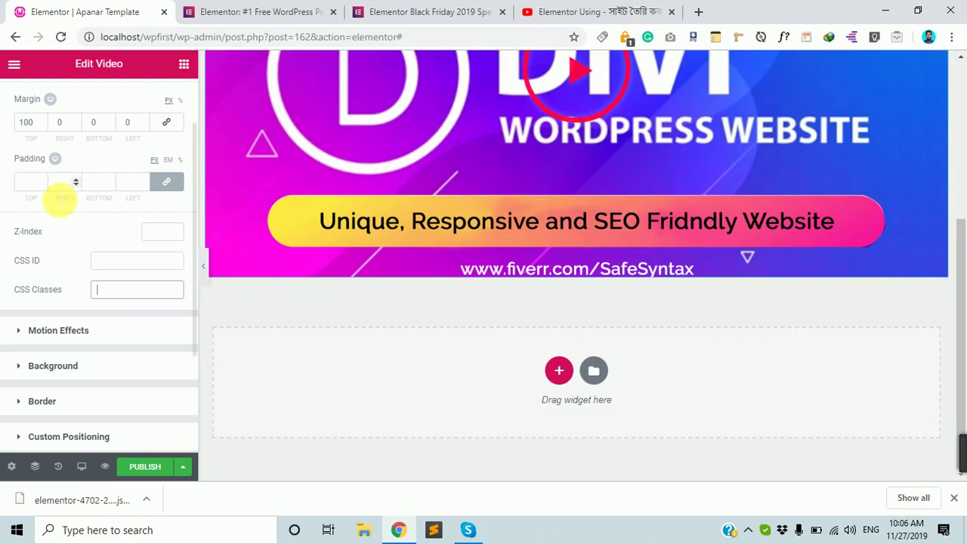
scroll(108, 237, up, 1)
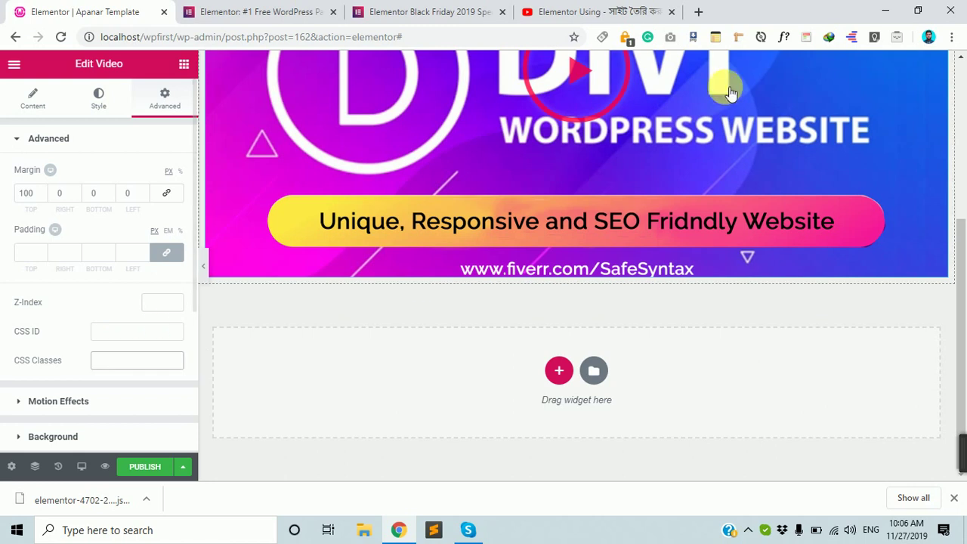
Step: Open myklover.com in a new browser tab and view its Benefits, Testimonials and Company sections through the site navigation
click(698, 11)
text(my)
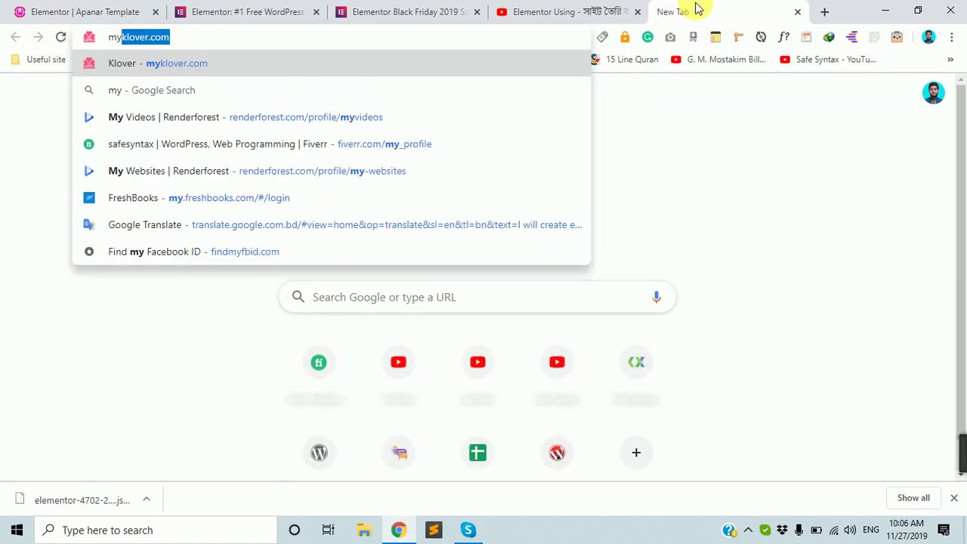
key(Return)
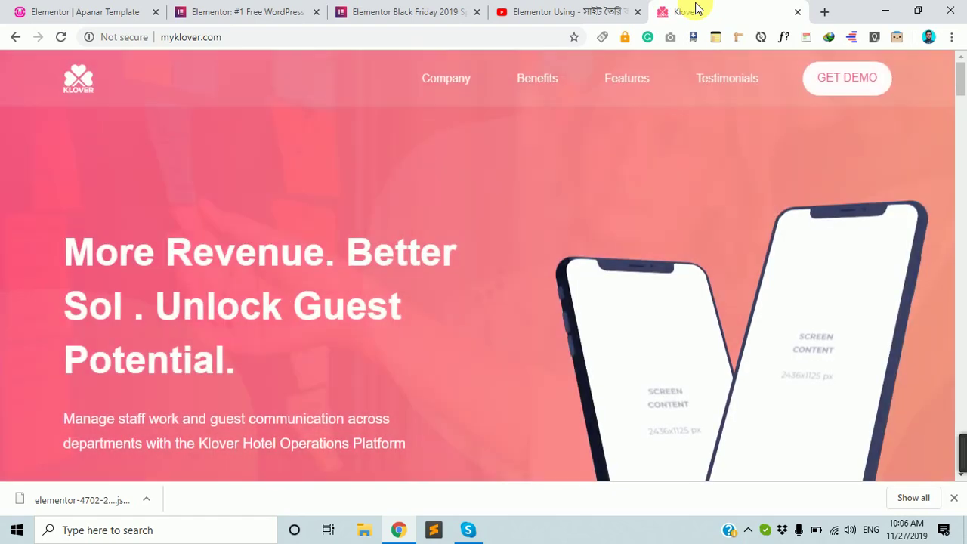
click(546, 82)
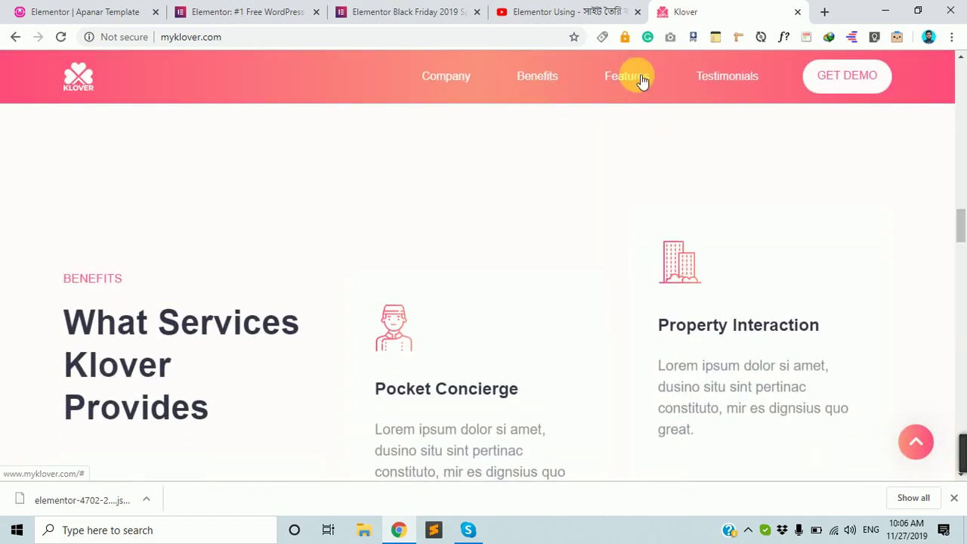
click(746, 78)
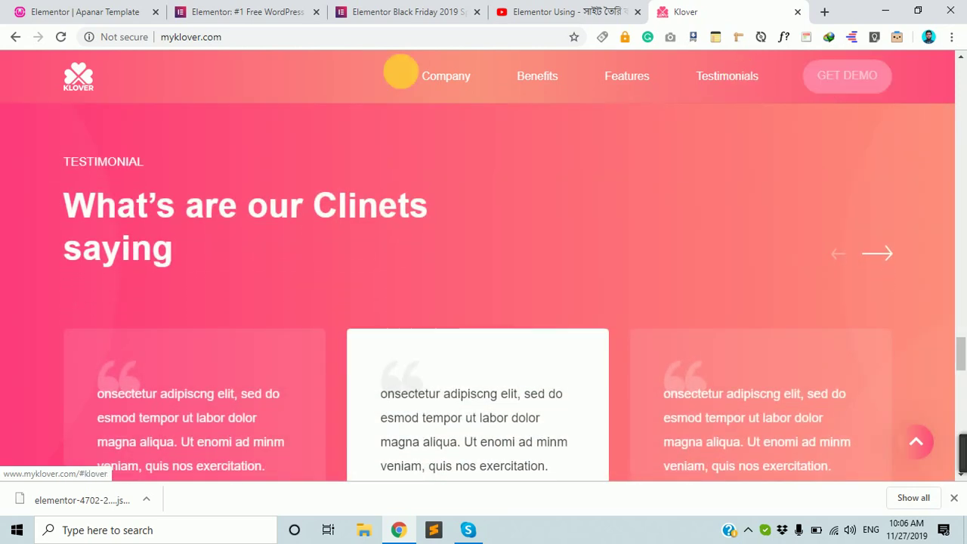
click(448, 81)
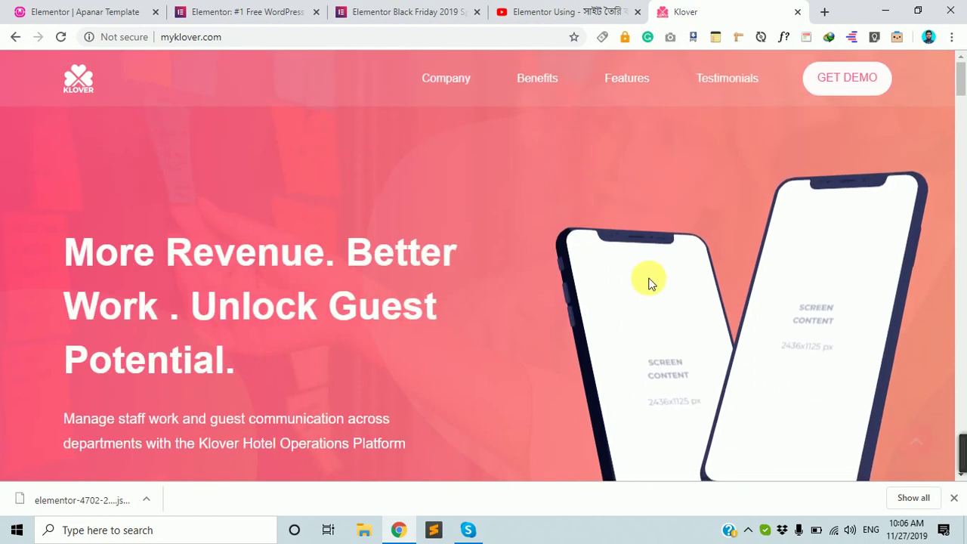
Step: Look over the top of the Klover page, return to the Elementor editor and review the Video widget on the canvas
scroll(605, 345, down, 5)
scroll(606, 346, up, 5)
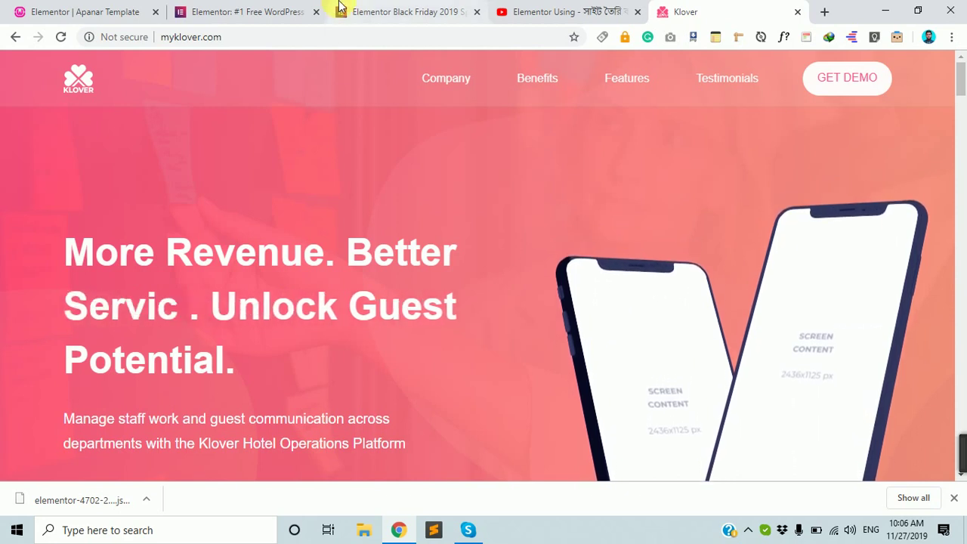
click(219, 11)
click(82, 9)
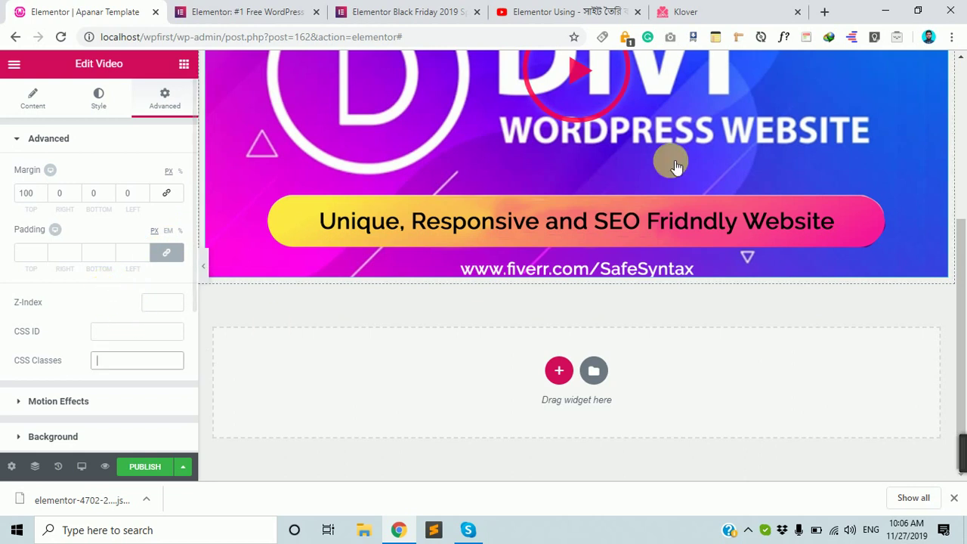
scroll(604, 143, up, 4)
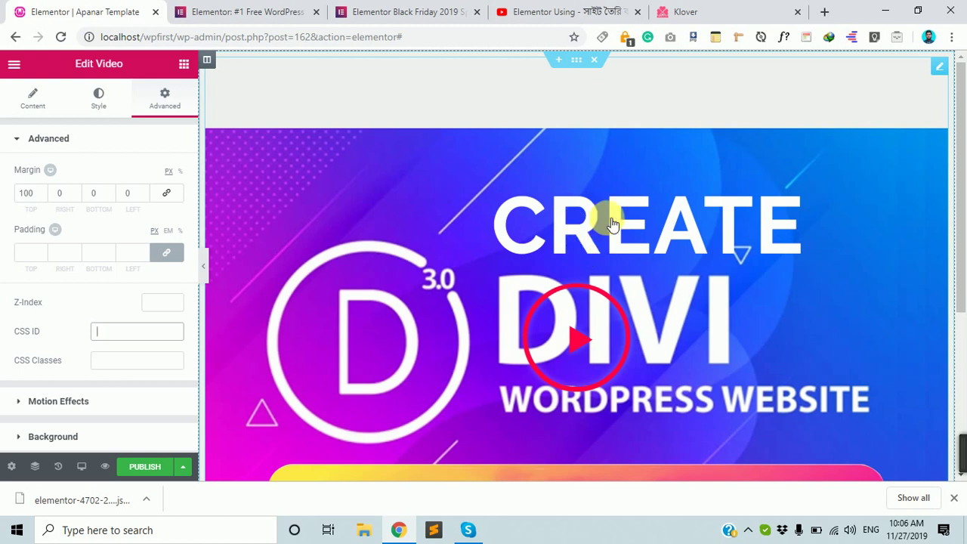
scroll(612, 224, down, 1)
Step: View the Benefits section of myklover.com through its site navigation and return to the Elementor editor
click(671, 9)
click(412, 10)
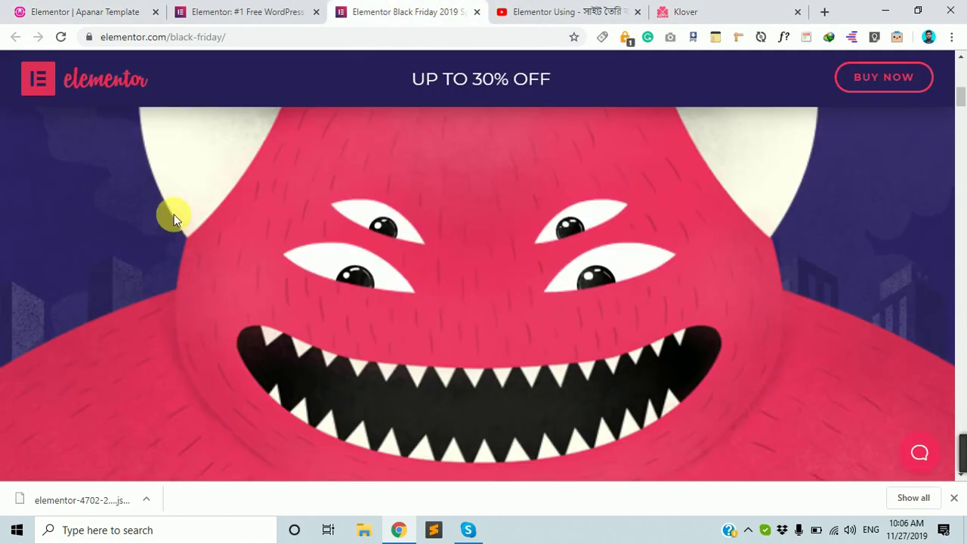
click(680, 10)
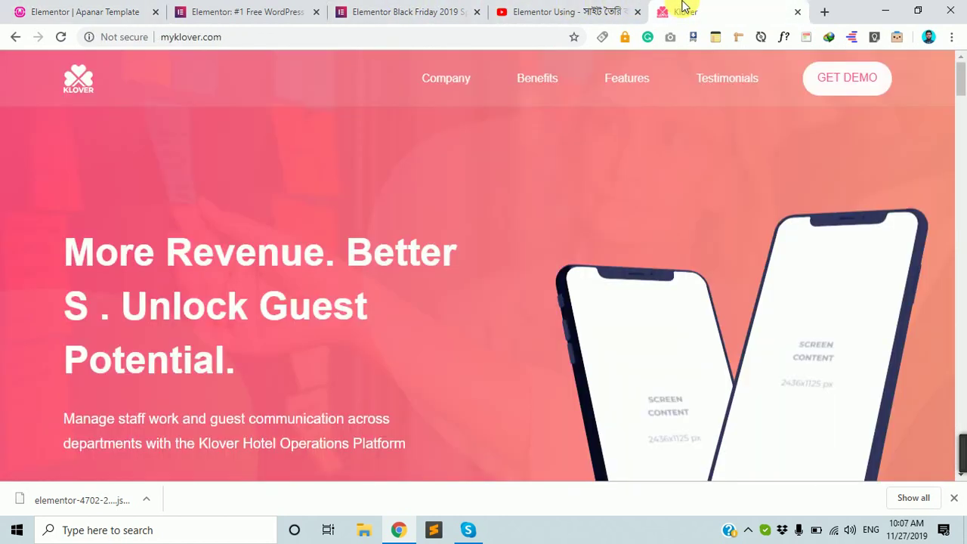
click(547, 89)
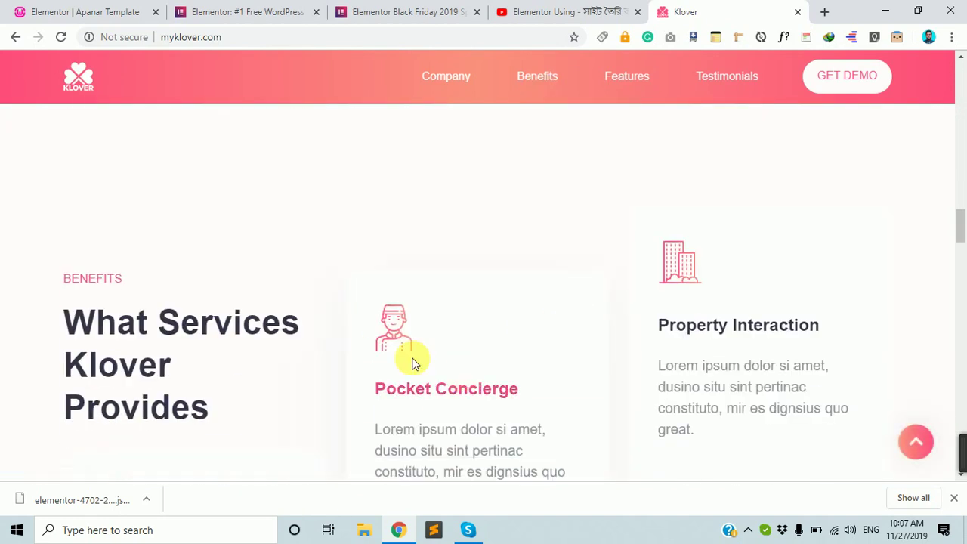
click(189, 11)
click(89, 11)
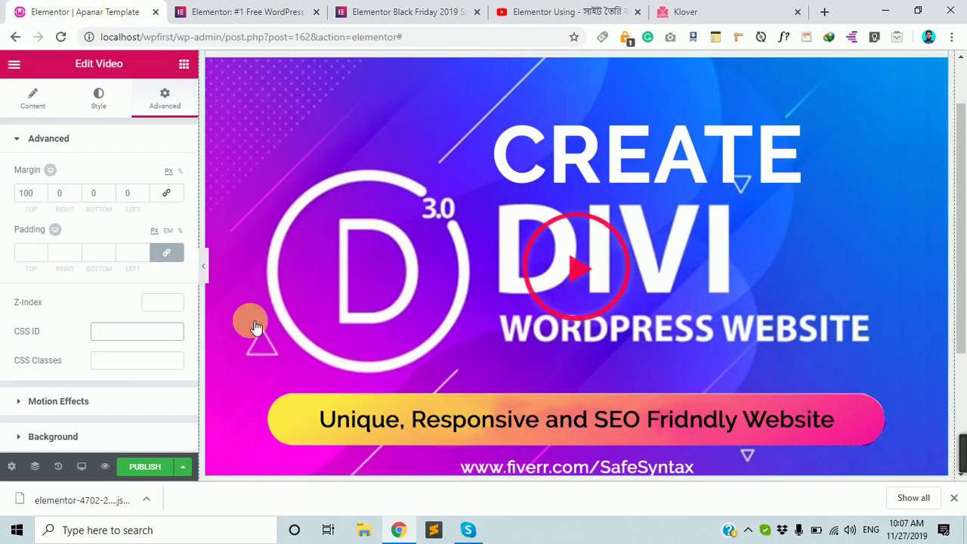
Step: Set the Video widget's top margin to 0 px
scroll(416, 319, up, 1)
scroll(144, 322, down, 3)
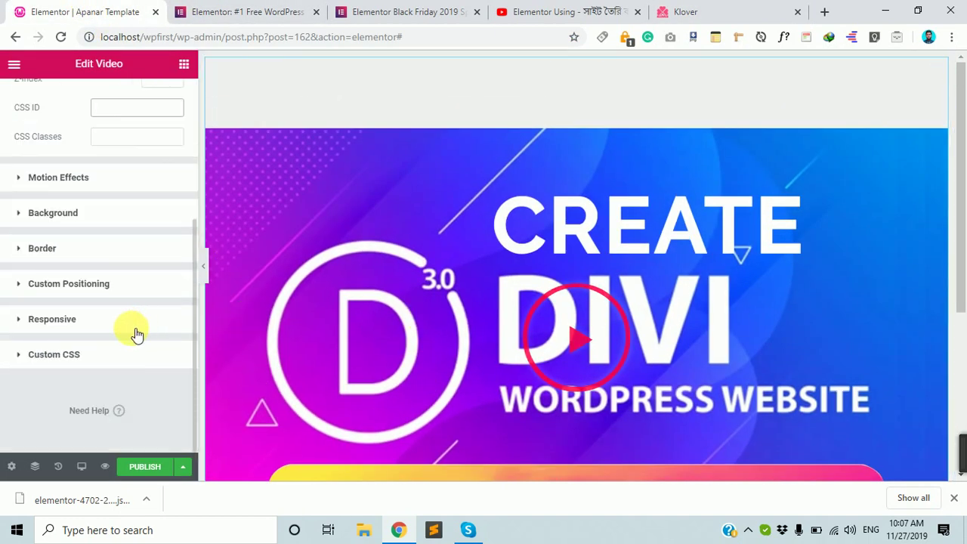
scroll(136, 334, up, 3)
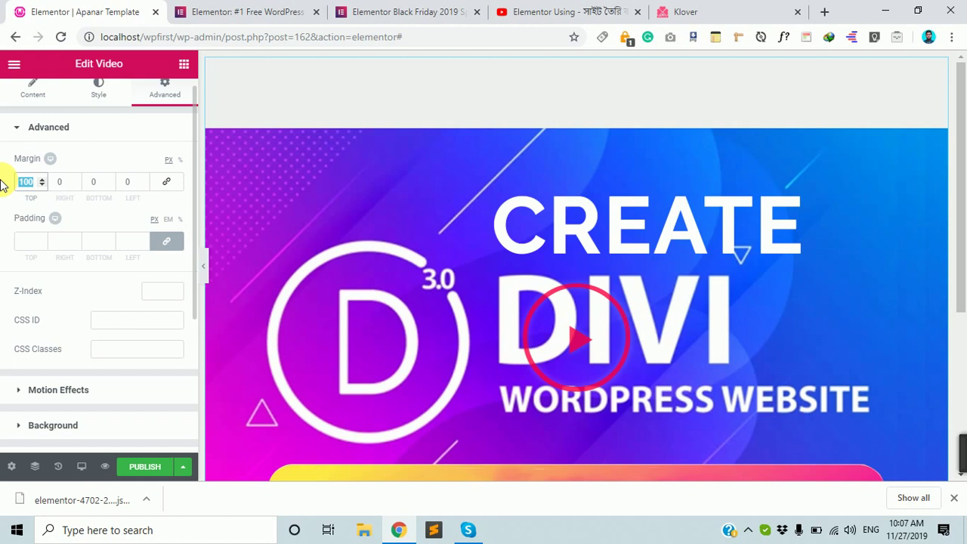
text(0)
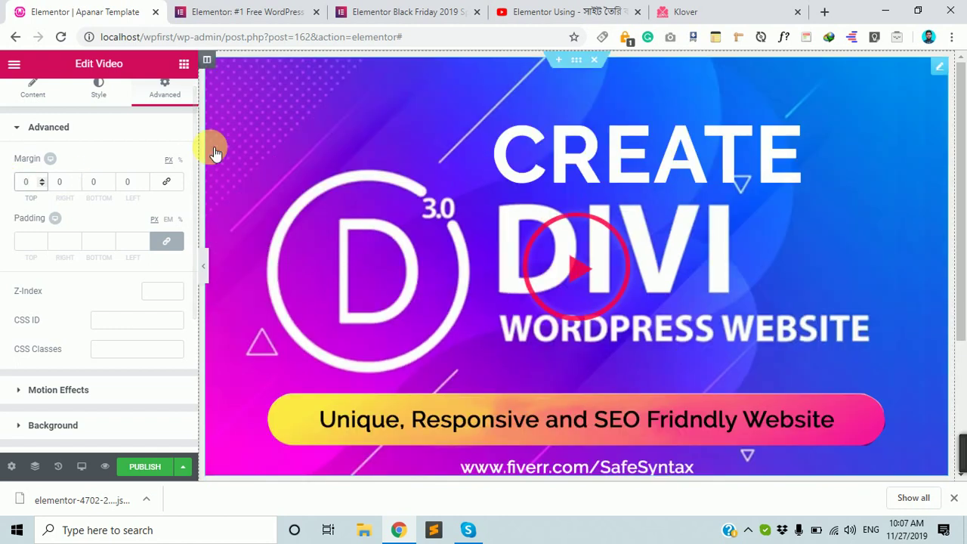
scroll(133, 250, down, 1)
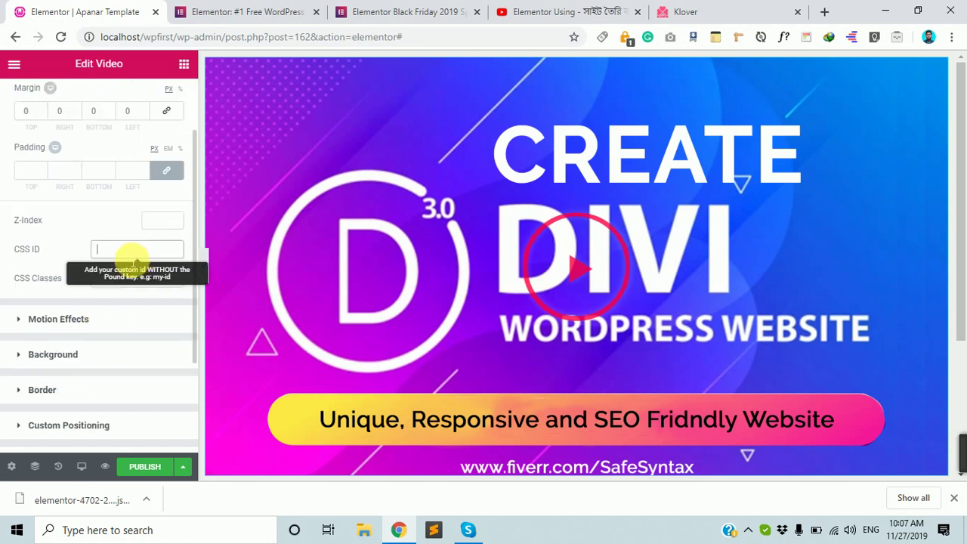
scroll(164, 249, up, 3)
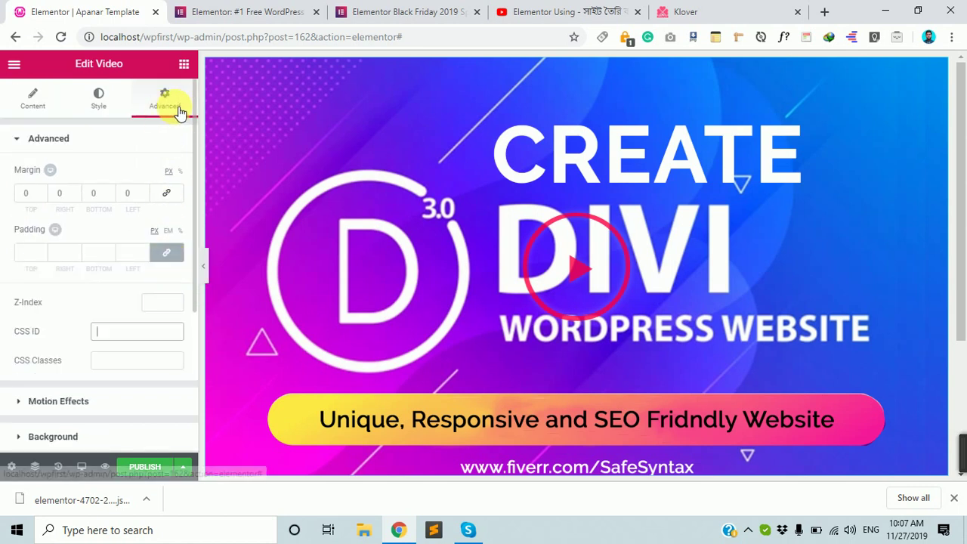
Step: Reload myklover.com and examine how its sections animate into view from the header down to the footer
click(723, 10)
scroll(642, 391, up, 10)
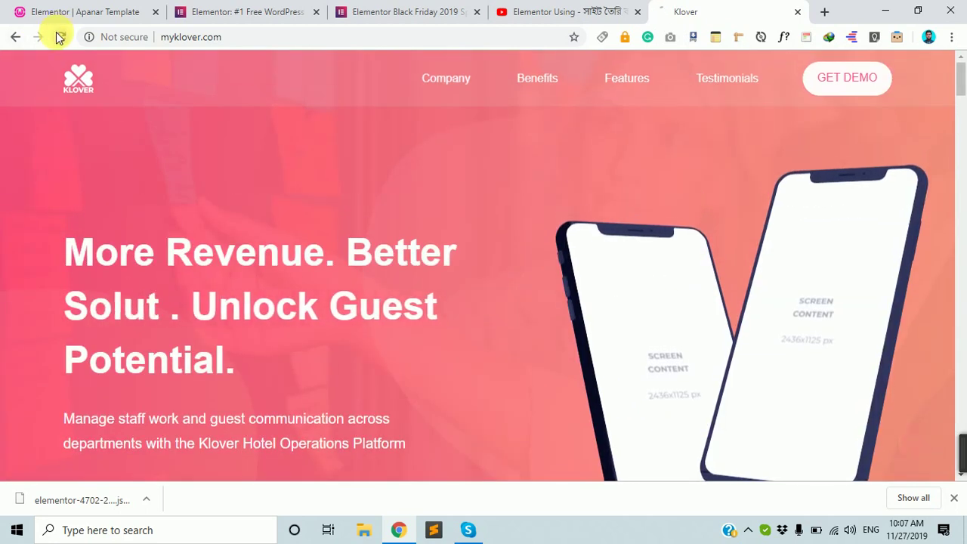
click(59, 35)
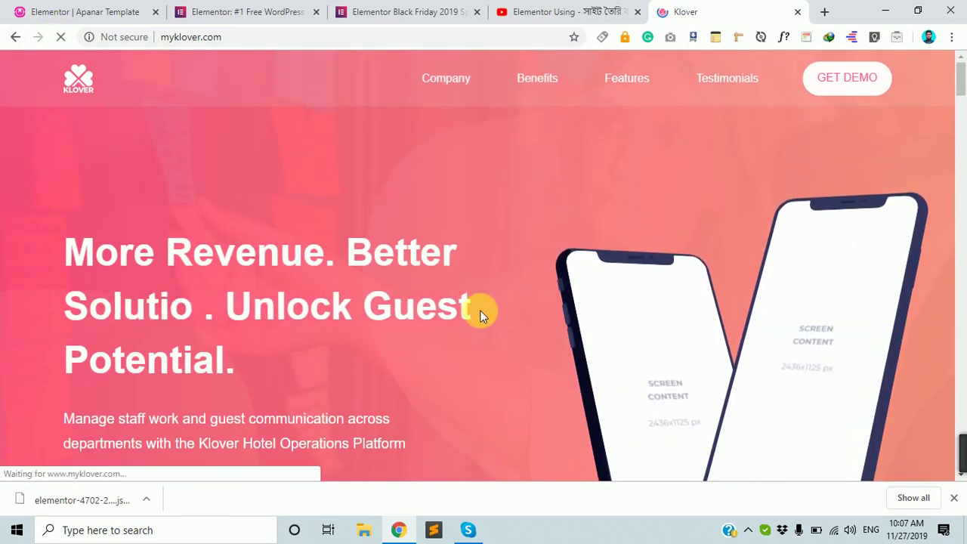
scroll(497, 308, down, 10)
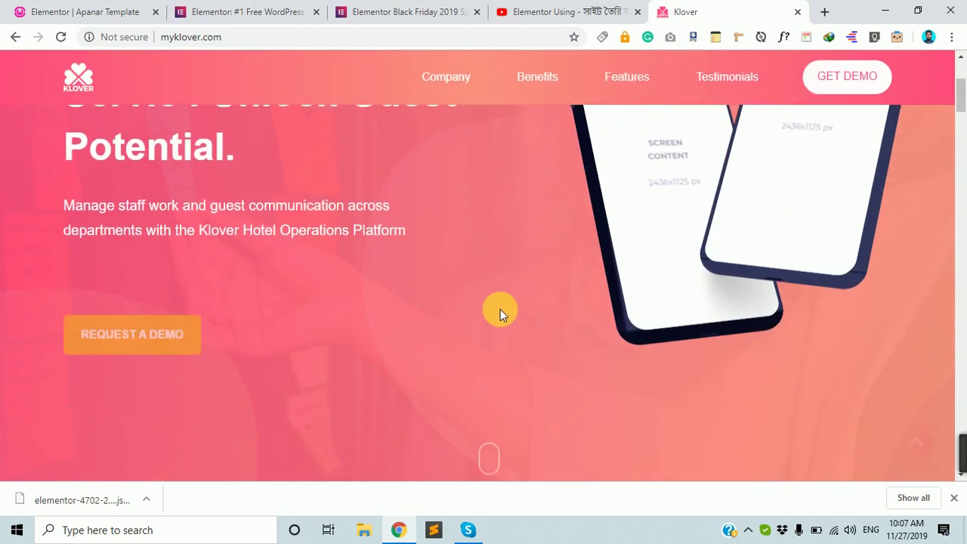
scroll(482, 326, down, 15)
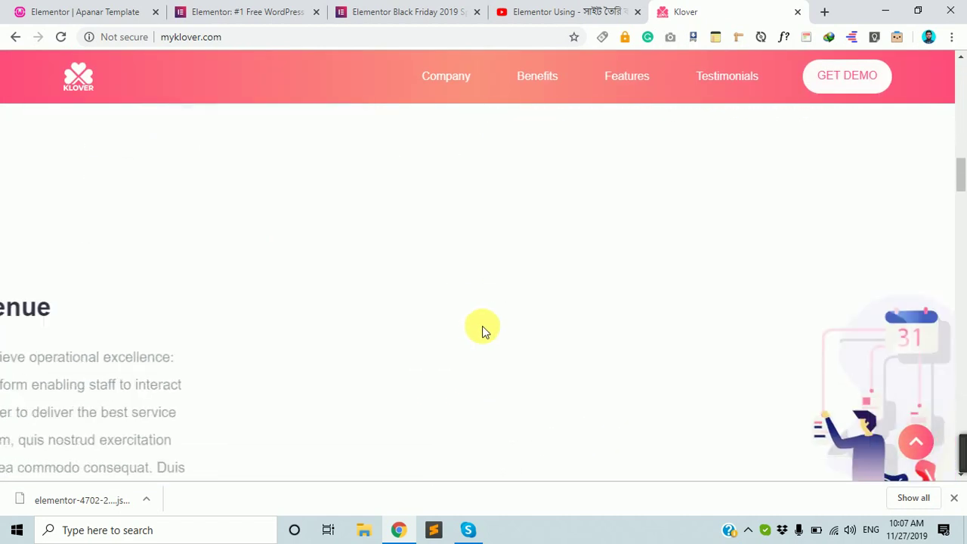
scroll(482, 325, down, 8)
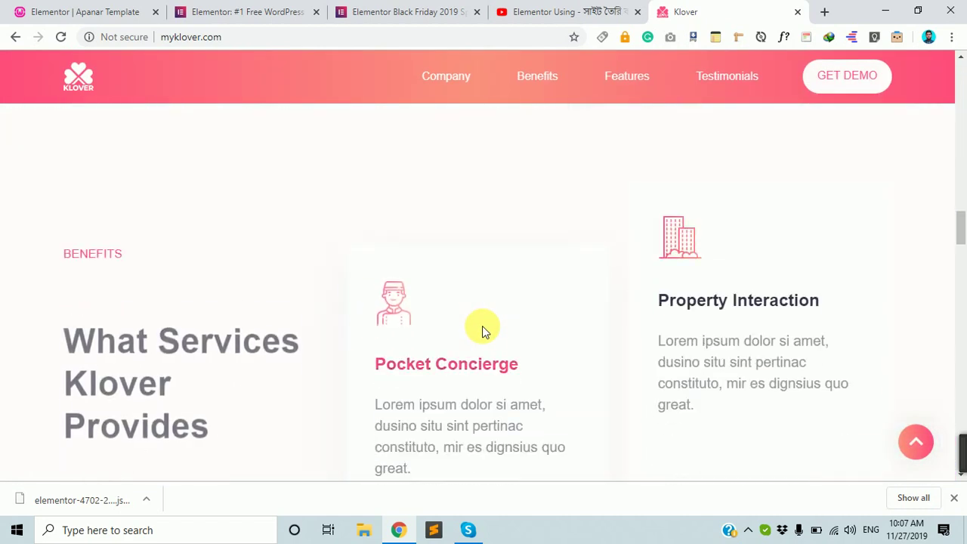
scroll(482, 325, down, 10)
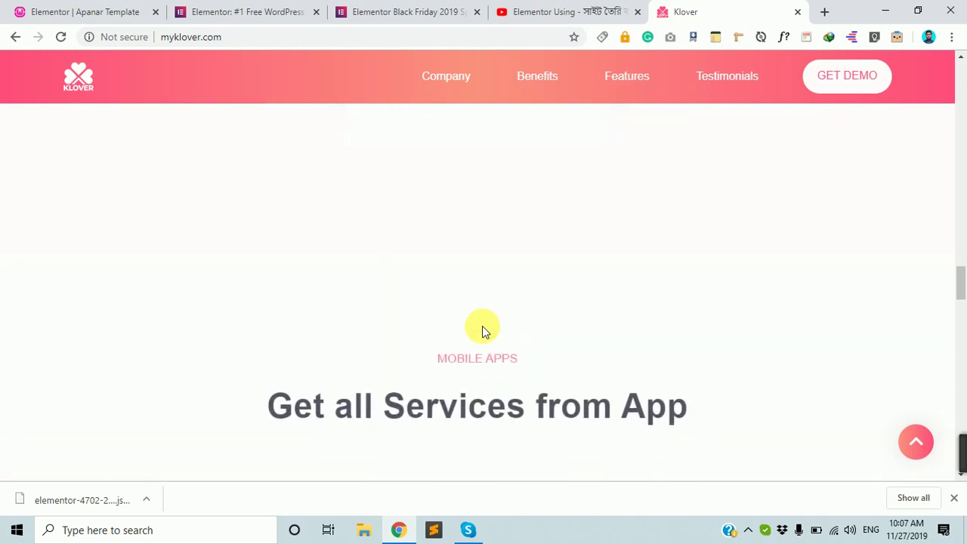
scroll(484, 331, down, 10)
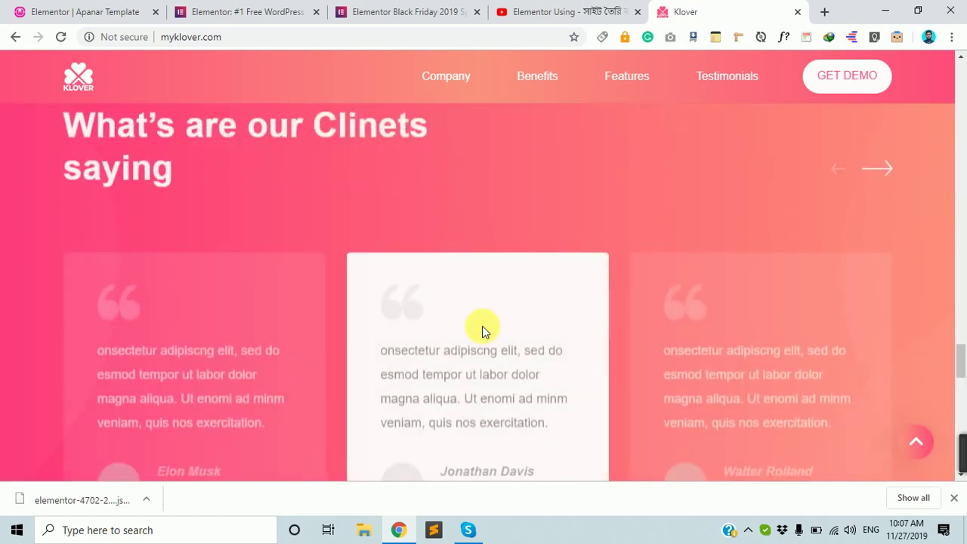
scroll(484, 329, down, 7)
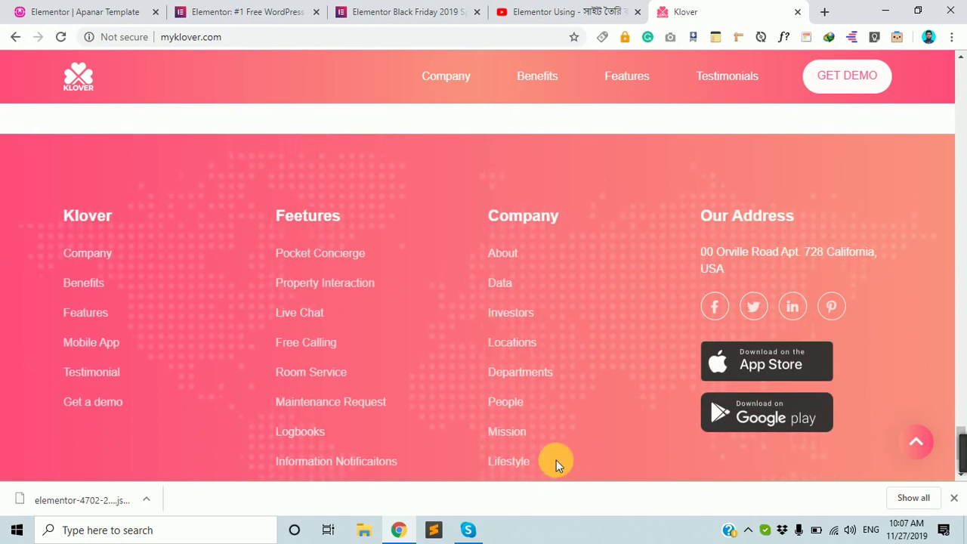
Step: Switch back to the Elementor editor and try Fade In and Bounce In Down as the Video widget's entrance animation
click(18, 7)
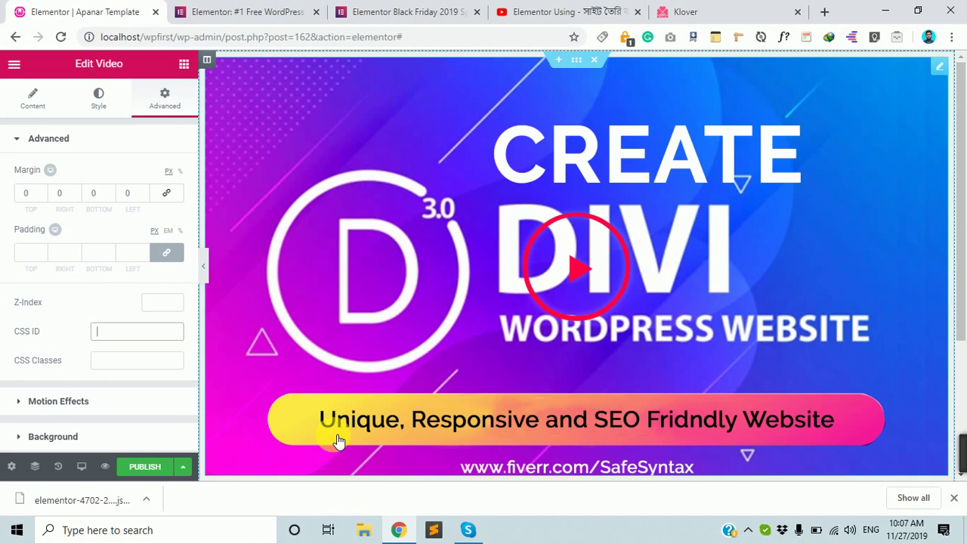
click(181, 138)
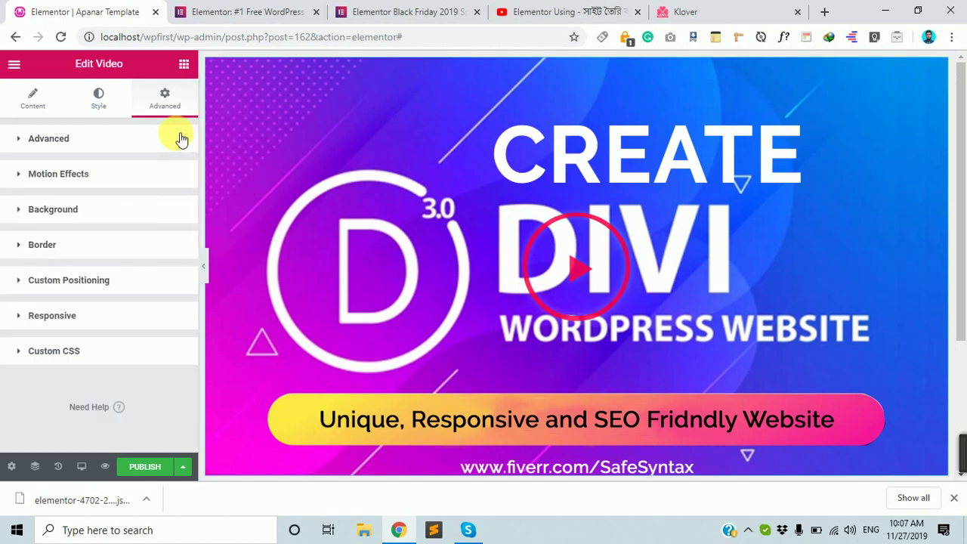
click(112, 179)
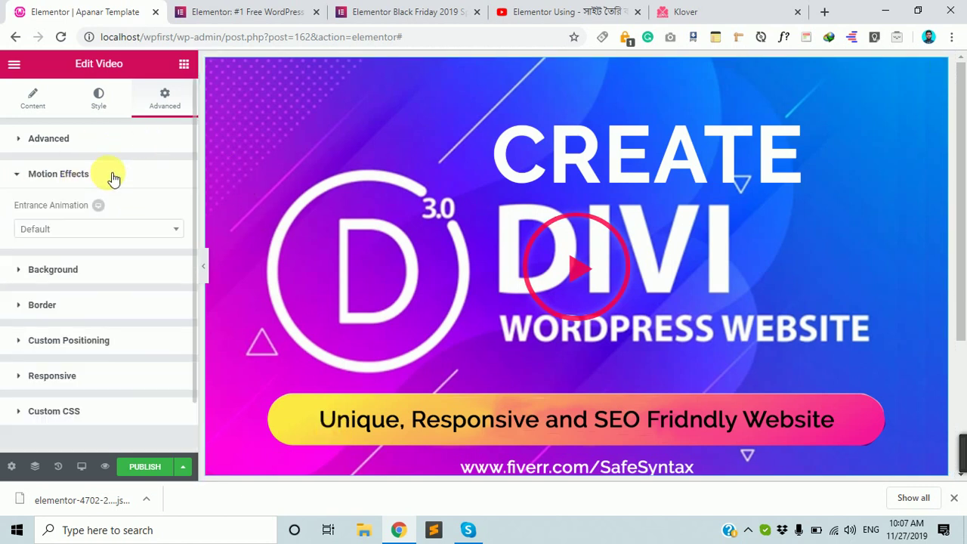
click(119, 236)
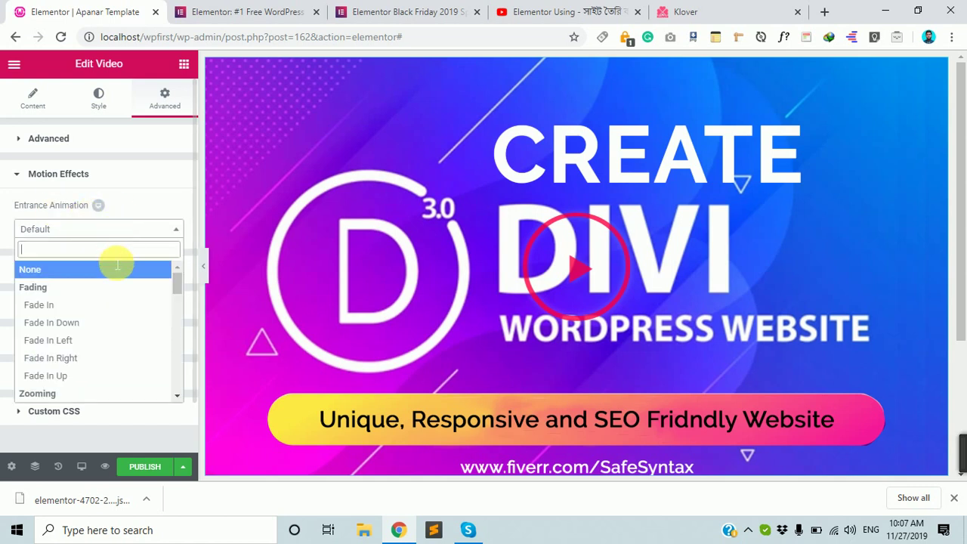
click(91, 309)
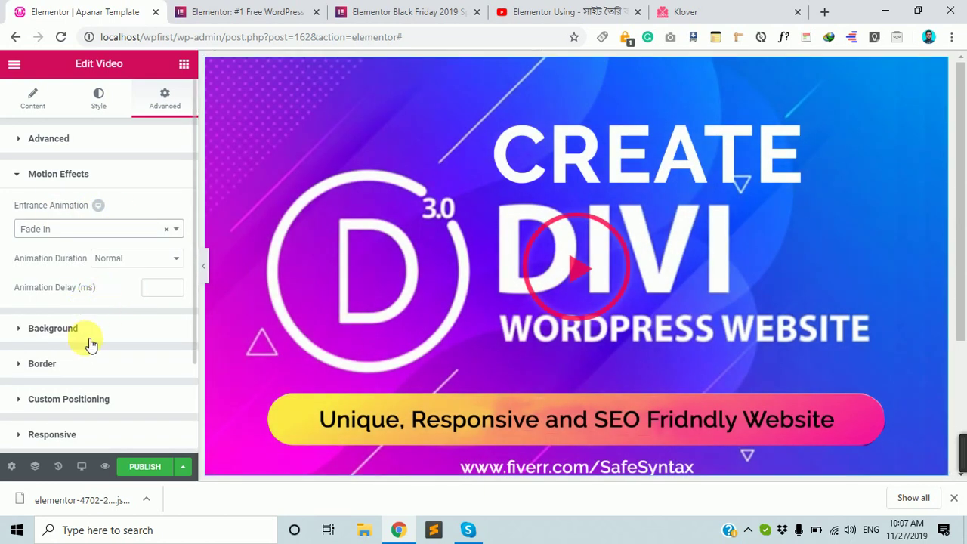
click(145, 258)
click(125, 234)
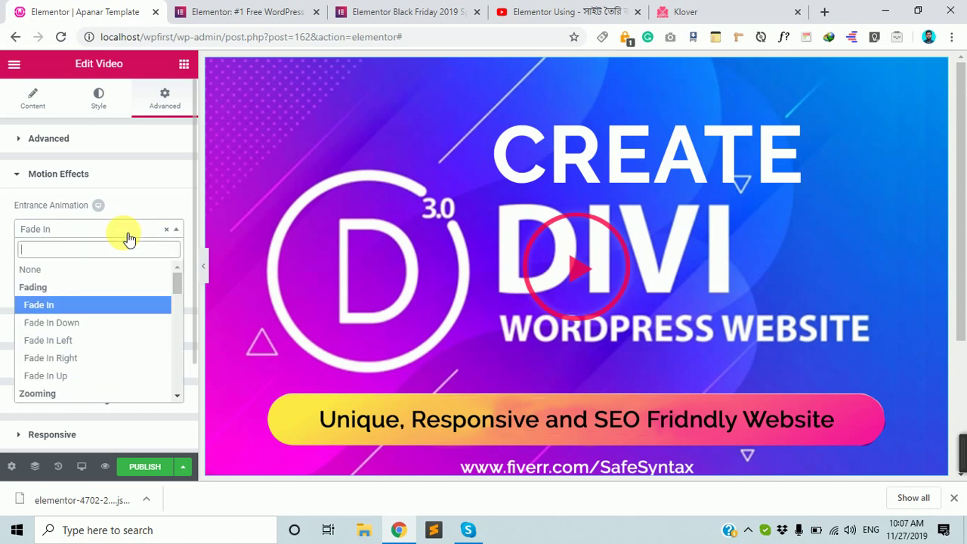
scroll(68, 366, down, 3)
click(89, 322)
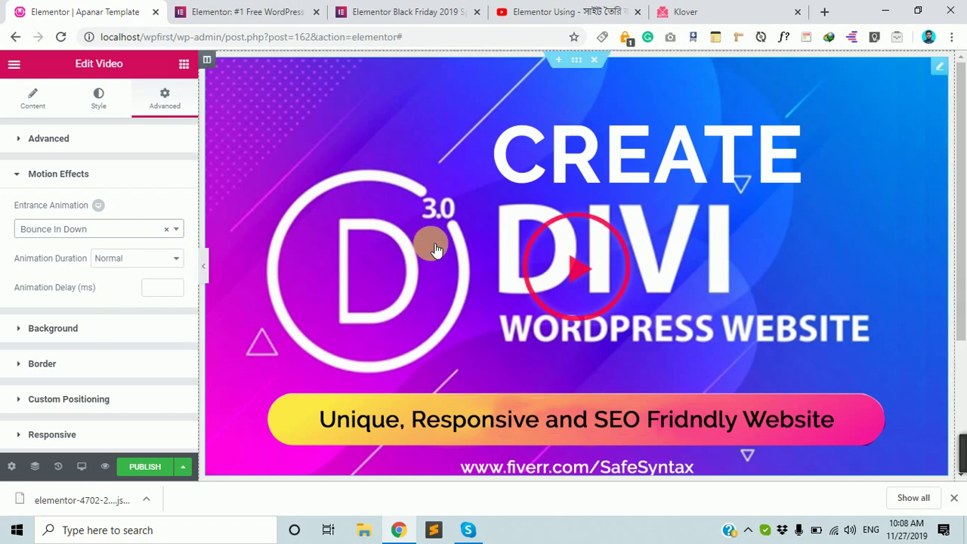
Step: Set the Video widget's entrance animation to Bounce In Left
scroll(423, 246, down, 3)
click(134, 233)
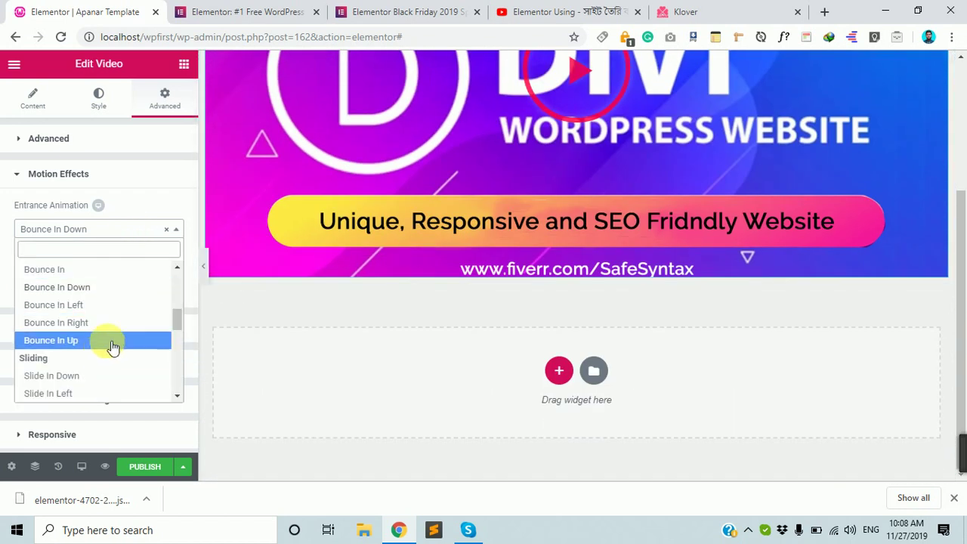
click(106, 310)
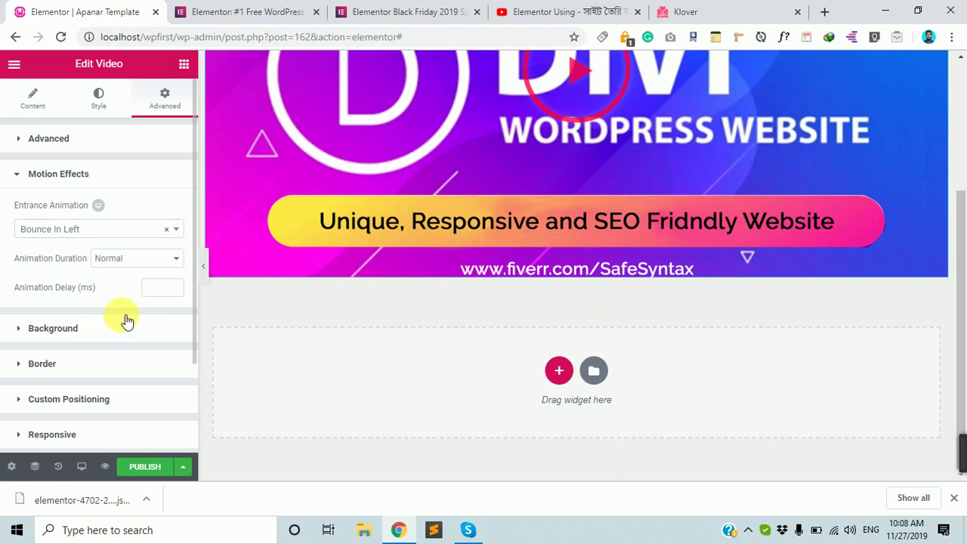
Step: Examine the Video widget's Background, Border and Responsive visibility settings and look over the widget on the canvas
click(127, 325)
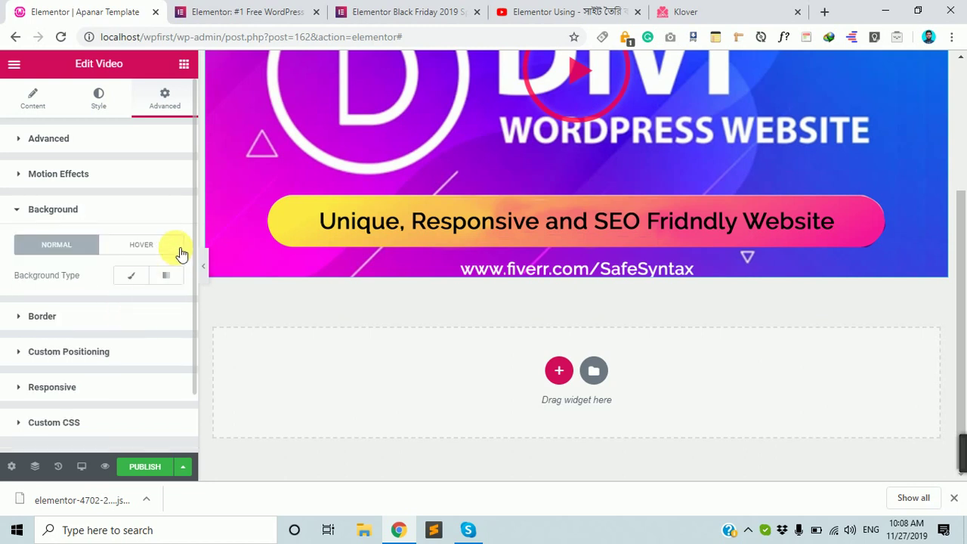
click(121, 323)
scroll(106, 378, down, 2)
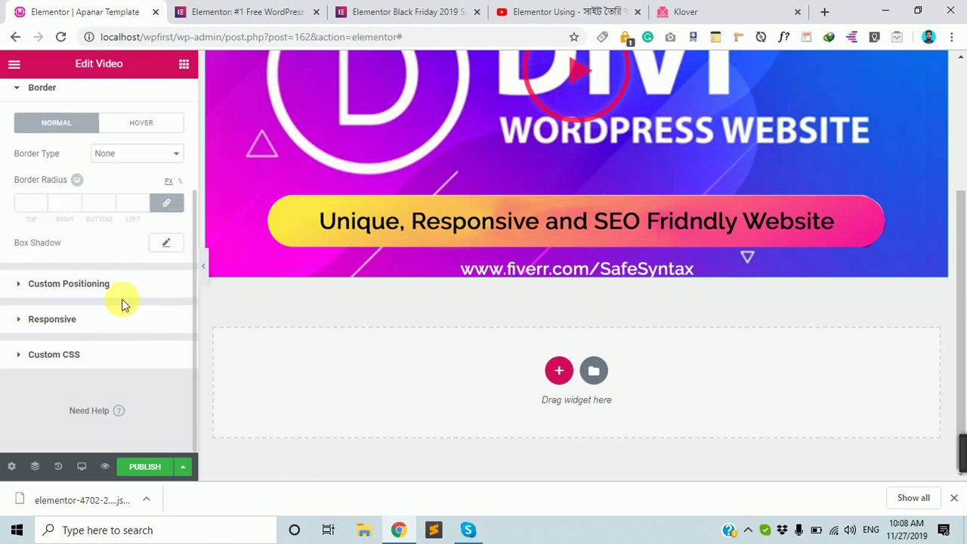
click(105, 323)
scroll(113, 317, down, 2)
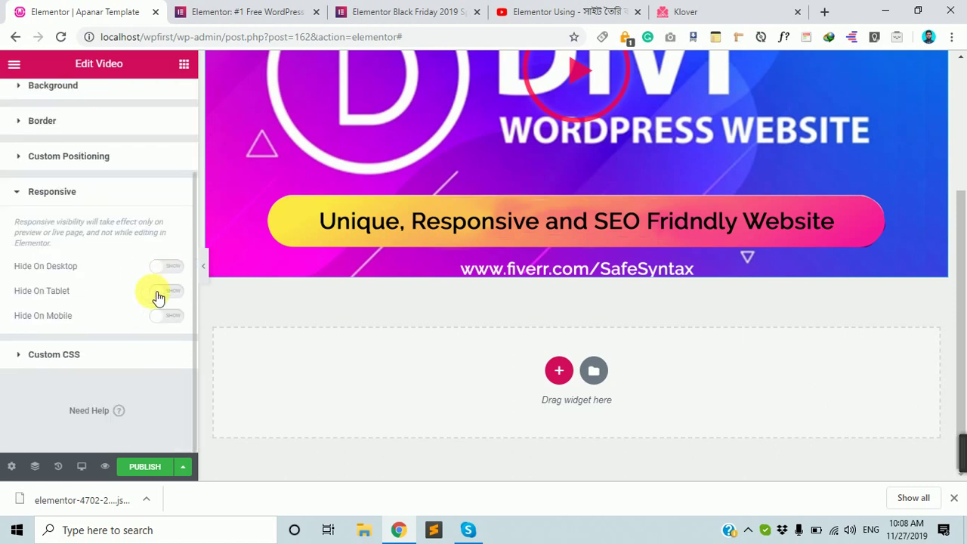
scroll(125, 308, up, 2)
scroll(140, 311, down, 2)
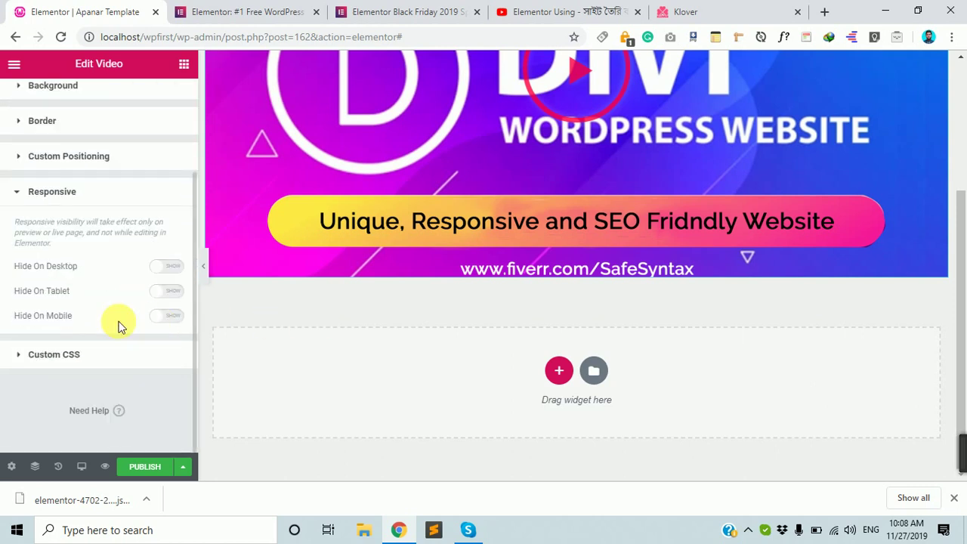
scroll(119, 325, up, 2)
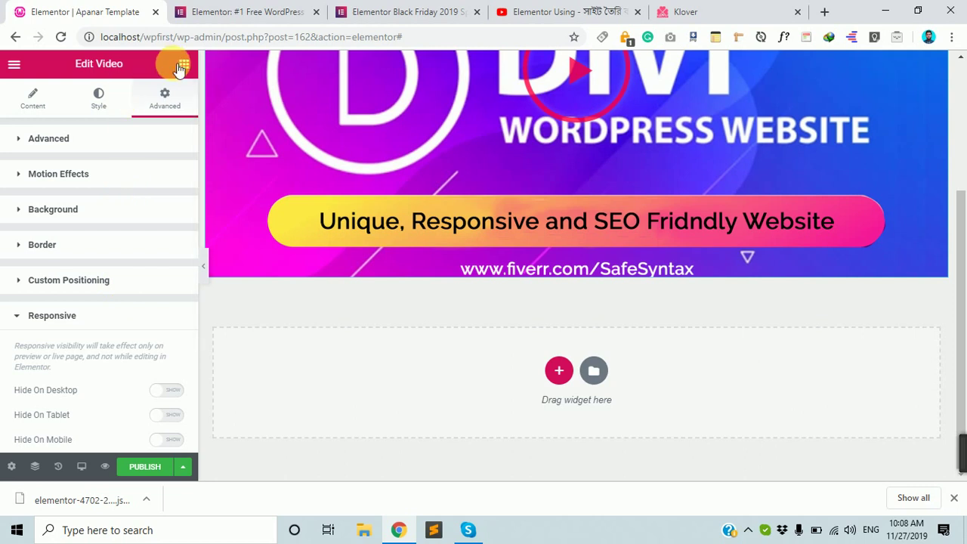
scroll(611, 349, up, 3)
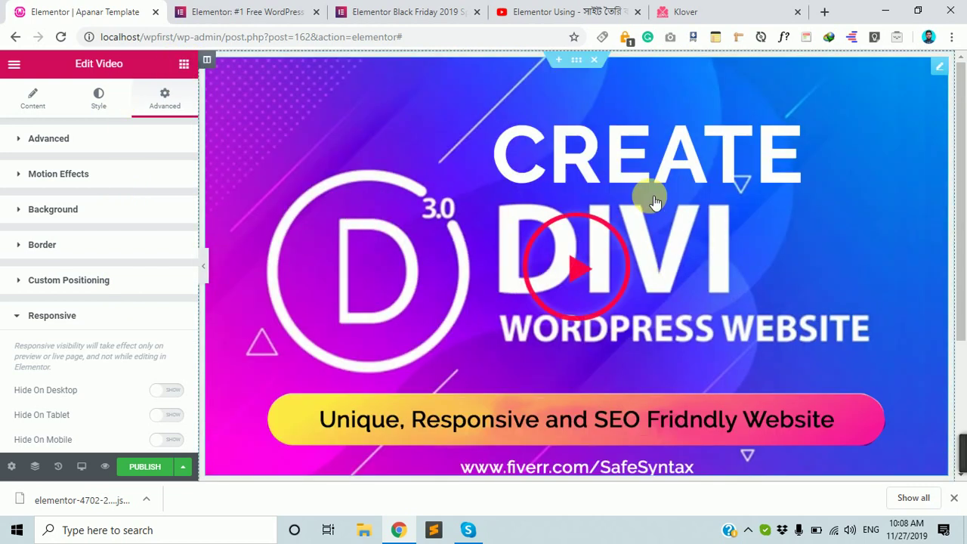
Step: Delete the section holding the Video widget and add a Heading widget to the empty canvas
click(592, 62)
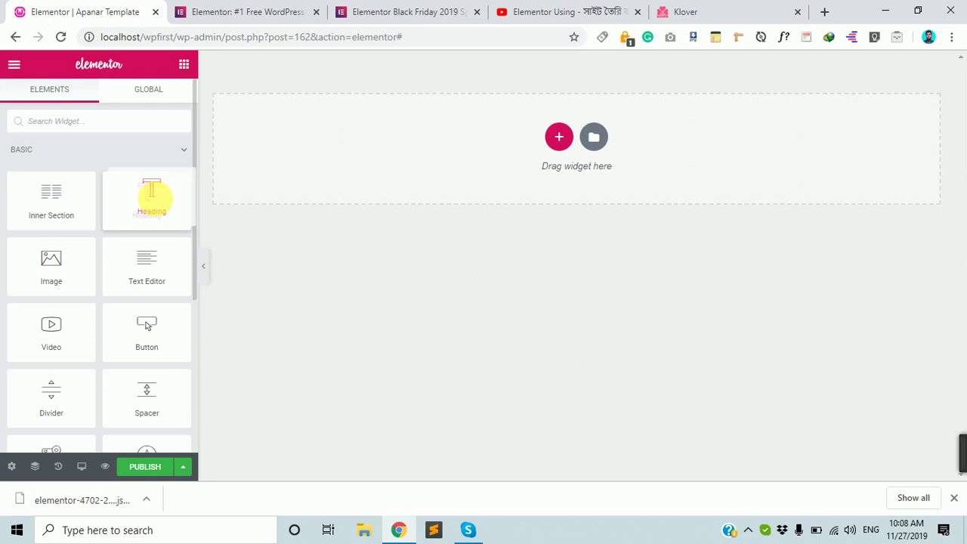
drag(151, 198, 576, 136)
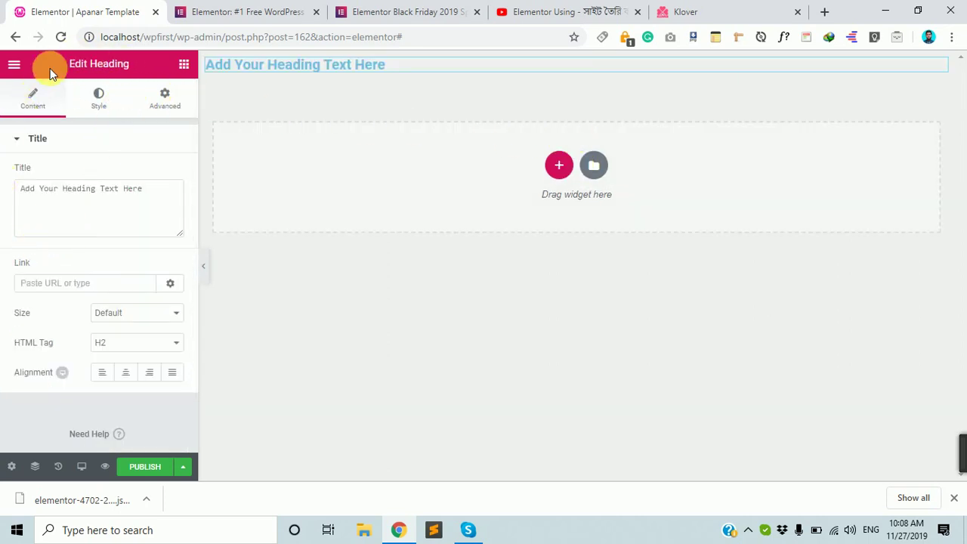
scroll(19, 365, down, 1)
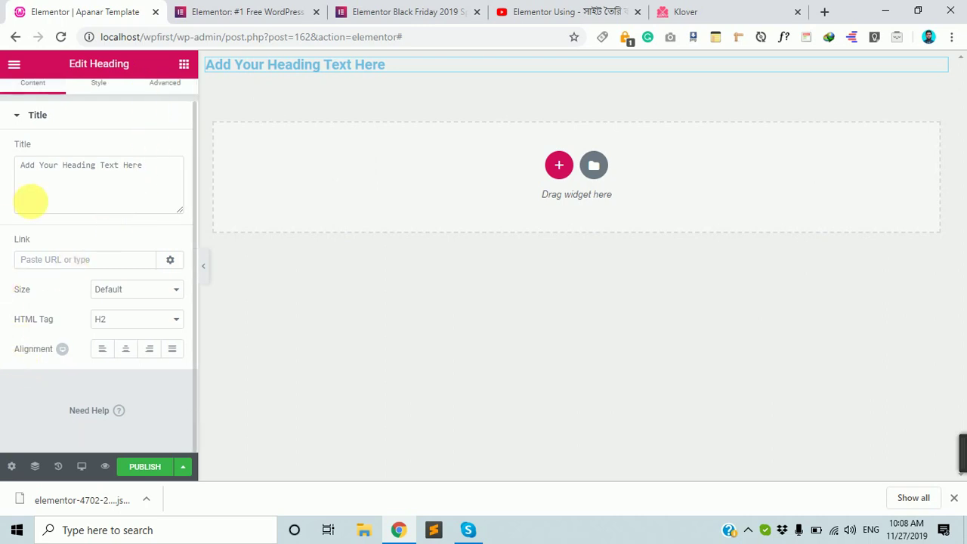
scroll(30, 201, up, 1)
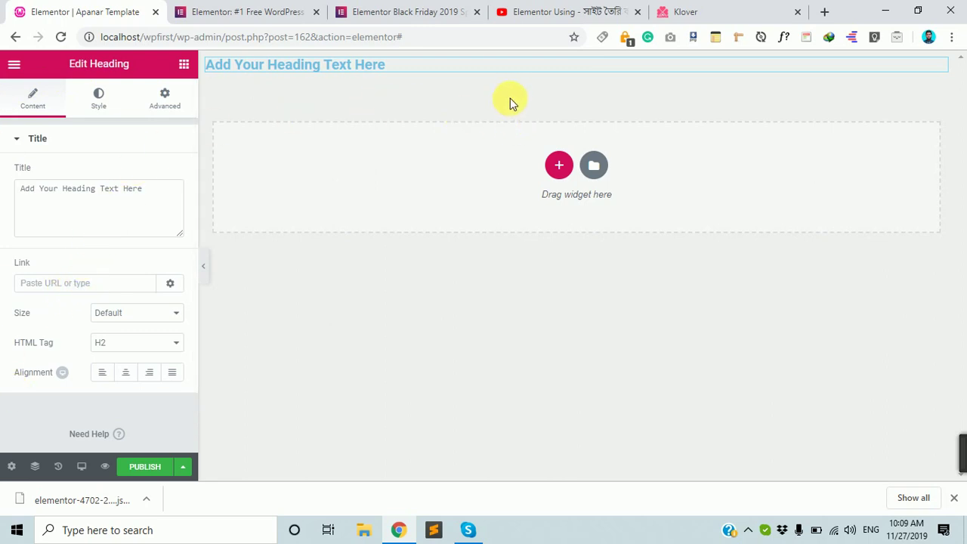
Step: Add a Google Maps widget below the heading and try Khulna and Dhaka as its location
click(182, 67)
scroll(89, 325, down, 3)
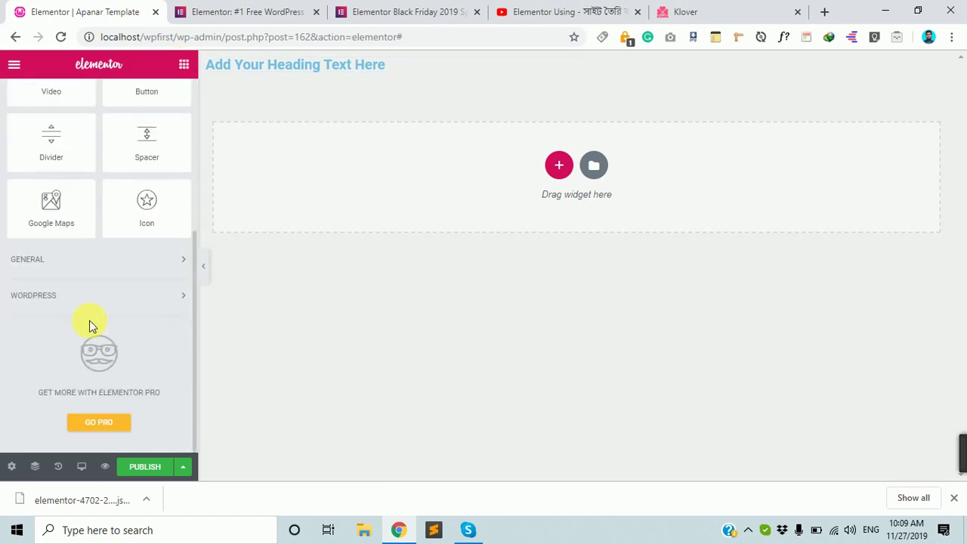
scroll(89, 320, up, 1)
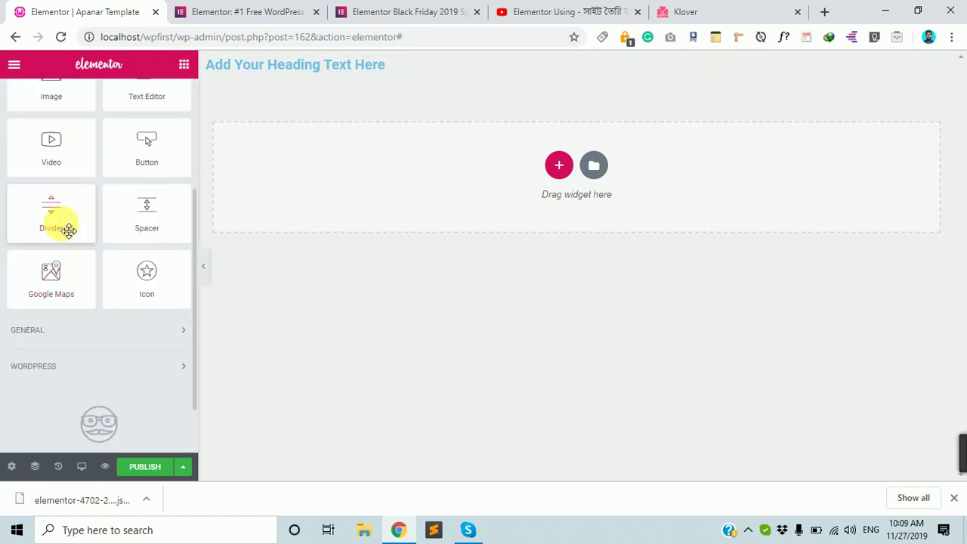
drag(58, 274, 503, 147)
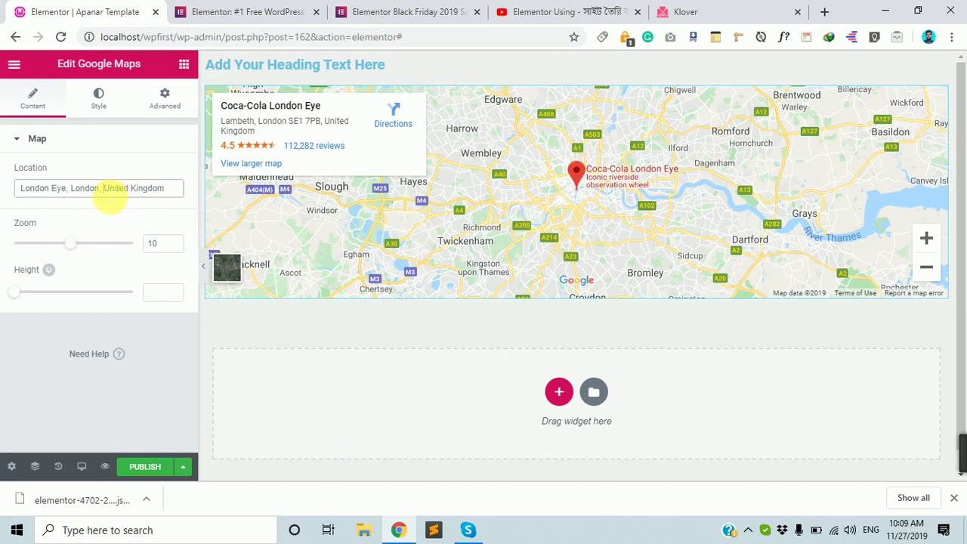
text(khulna)
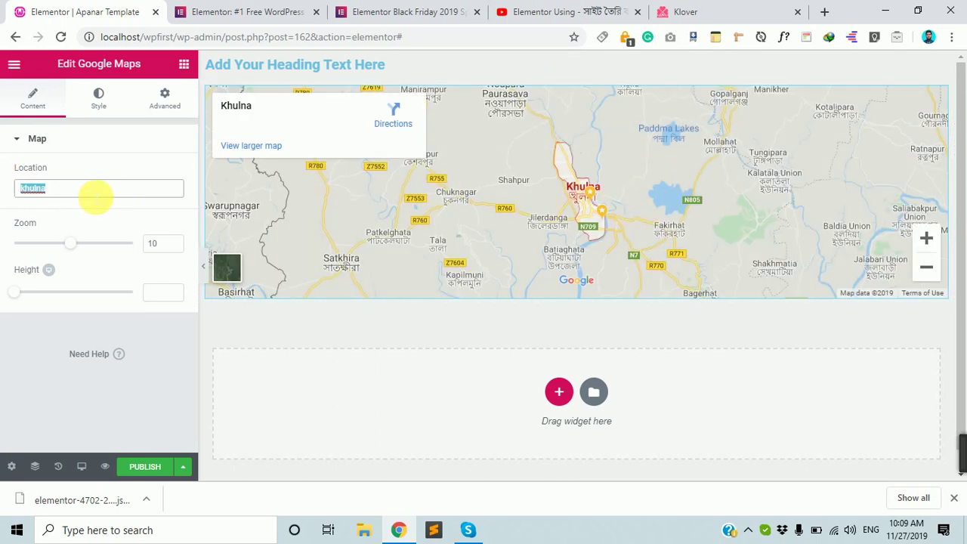
text(Dhaka)
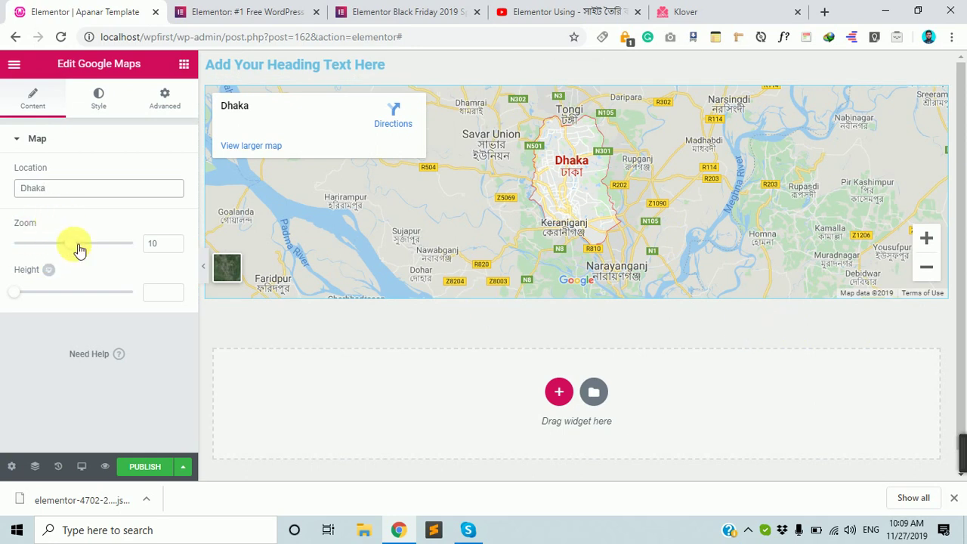
Step: Set the map's zoom to 9 and height to 507, and clear the map and heading from the canvas
mouse_move(80, 250)
mouse_down()
mouse_move(115, 247)
mouse_move(68, 249)
mouse_up()
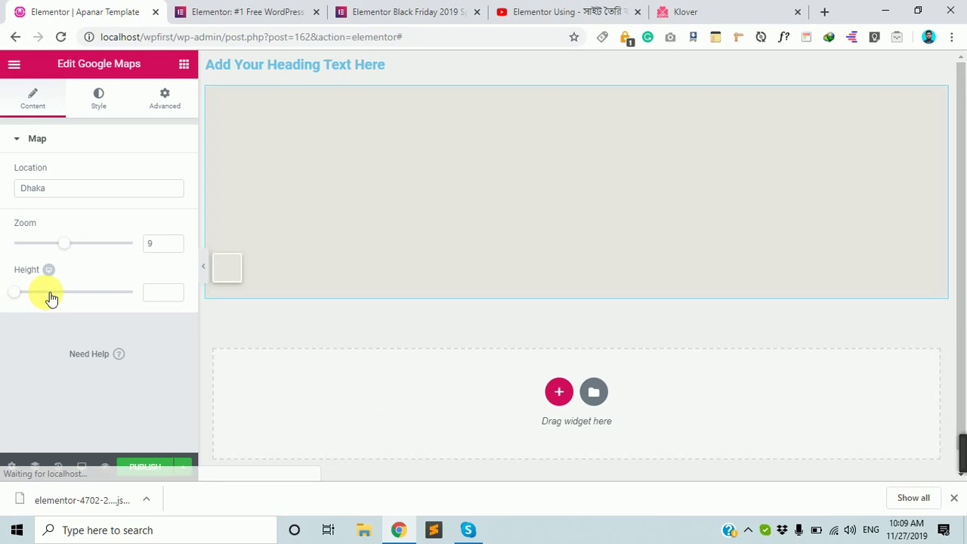
click(21, 298)
drag(21, 298, 69, 292)
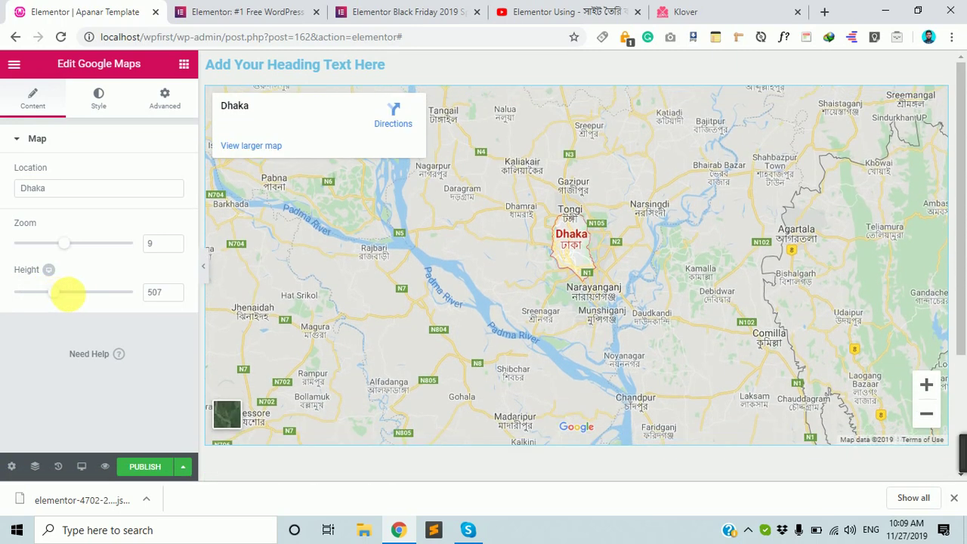
scroll(531, 129, down, 2)
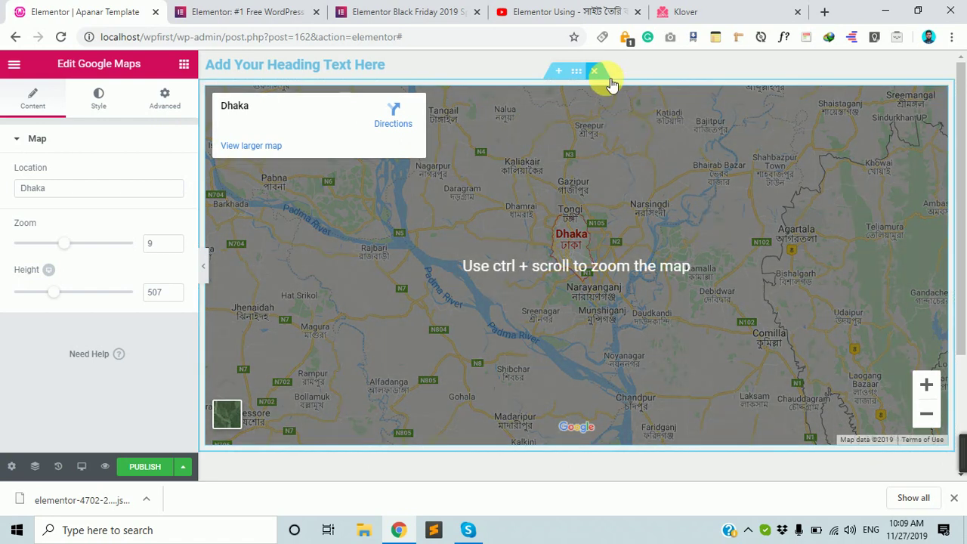
click(595, 72)
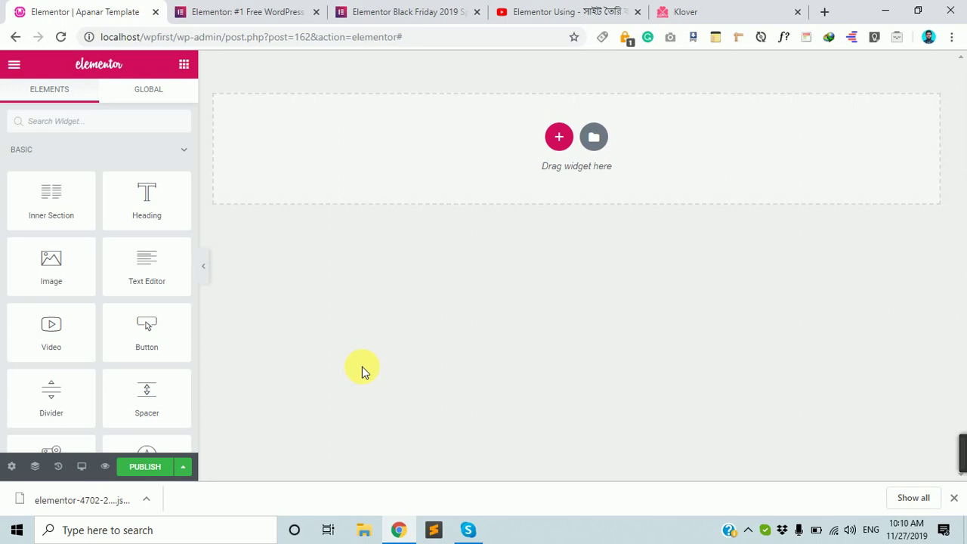
Step: Open safesyntax.com in a new browser tab and examine the layout of its service cards
click(826, 10)
text(safesyntax.com)
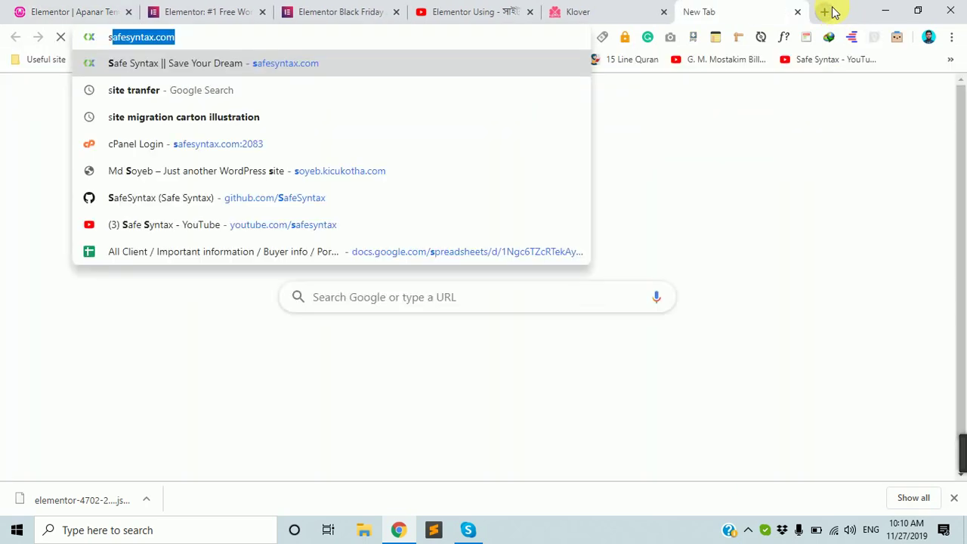
key(Return)
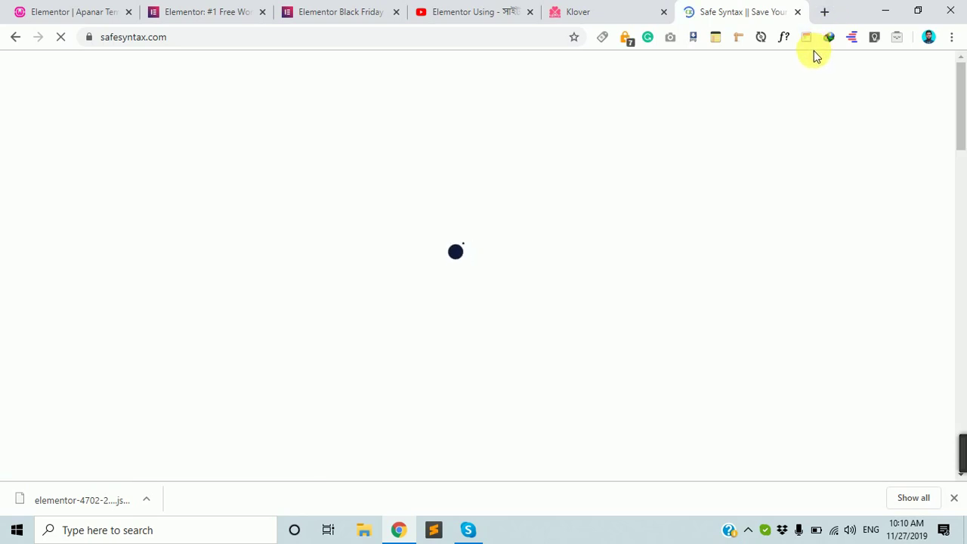
scroll(682, 302, down, 10)
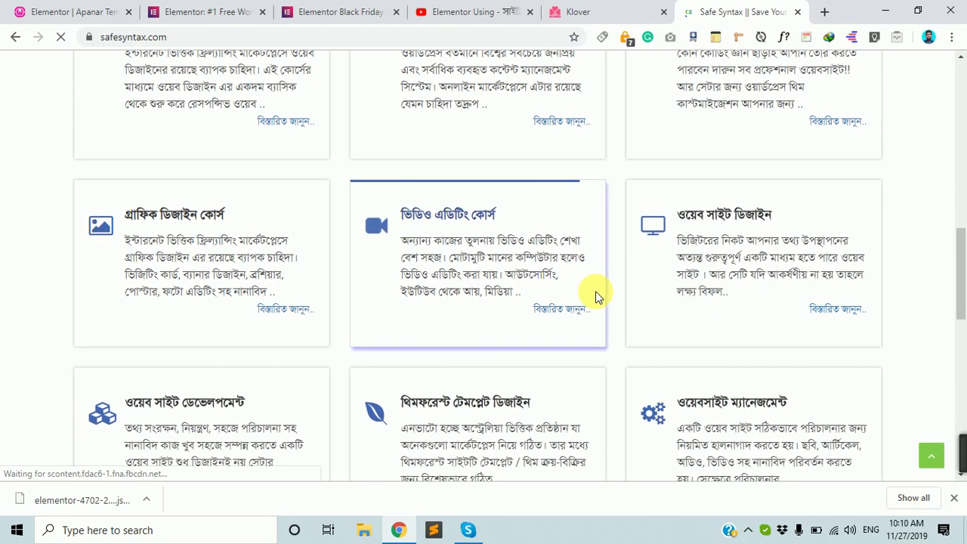
scroll(595, 297, up, 3)
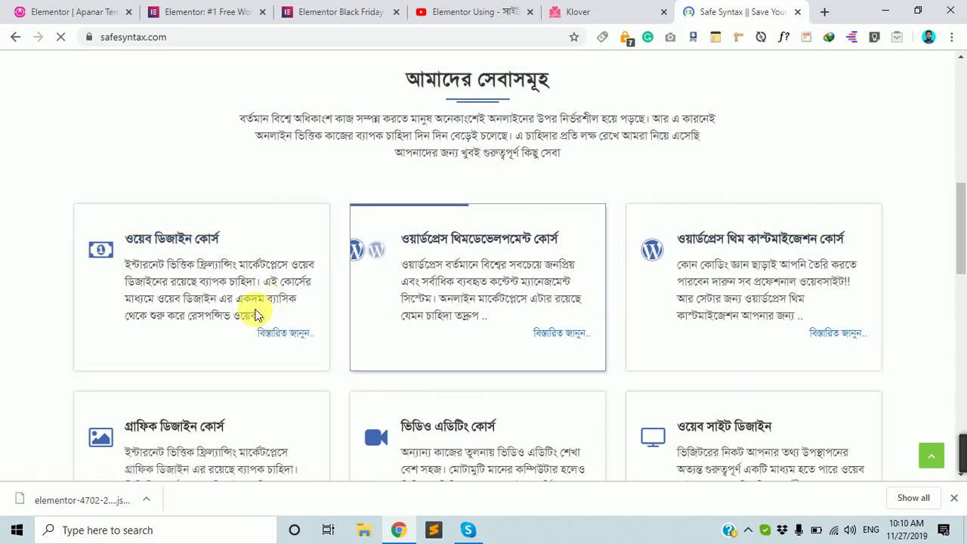
scroll(675, 397, down, 2)
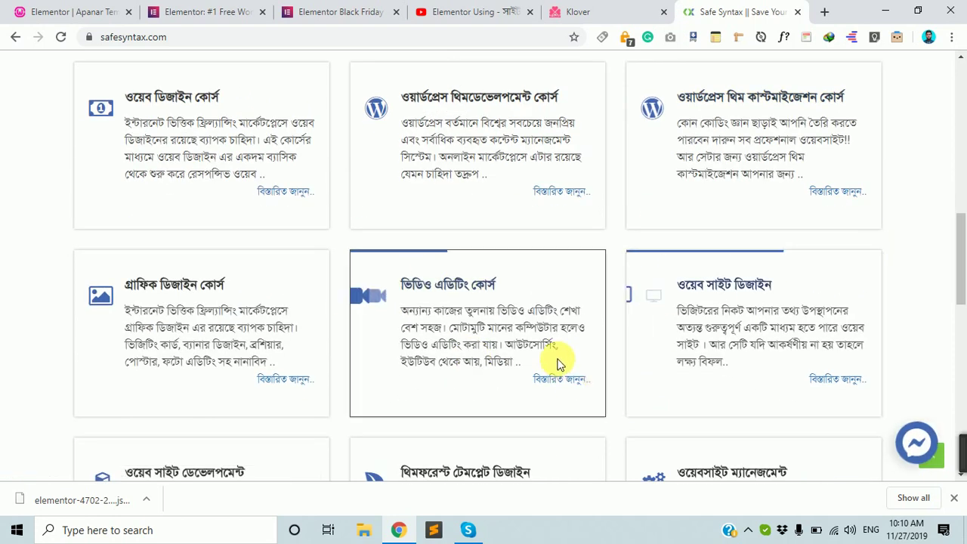
scroll(557, 362, up, 5)
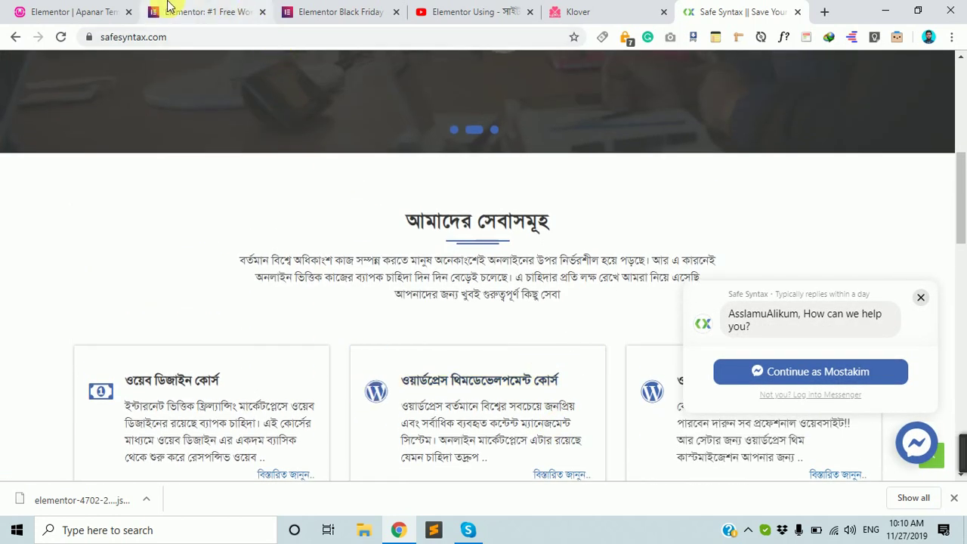
Step: Compare the empty Elementor canvas with the heading, divider and description above safesyntax.com's service cards, and glance at Elementor's Black Friday page
click(71, 11)
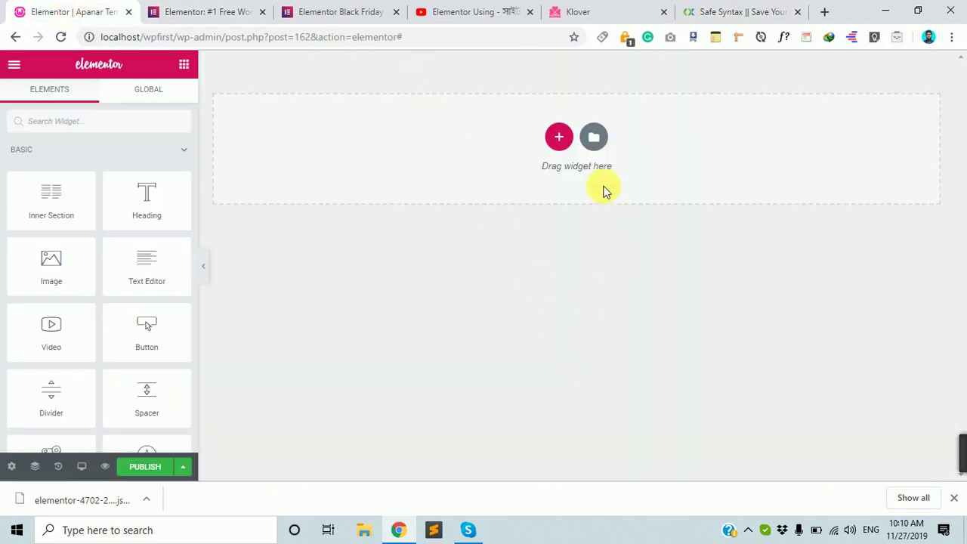
click(785, 12)
scroll(637, 195, up, 3)
scroll(434, 400, down, 2)
drag(408, 362, 526, 376)
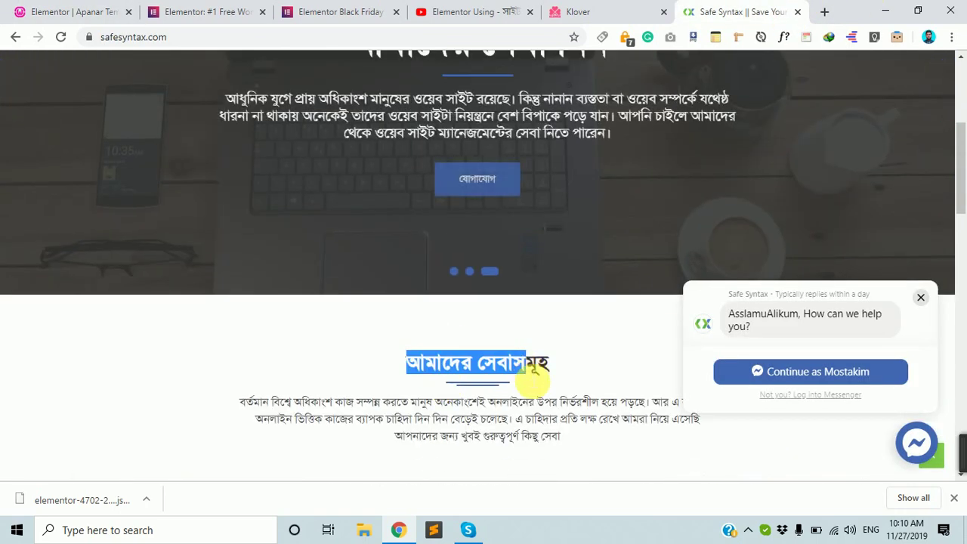
scroll(495, 377, down, 1)
drag(447, 320, 493, 315)
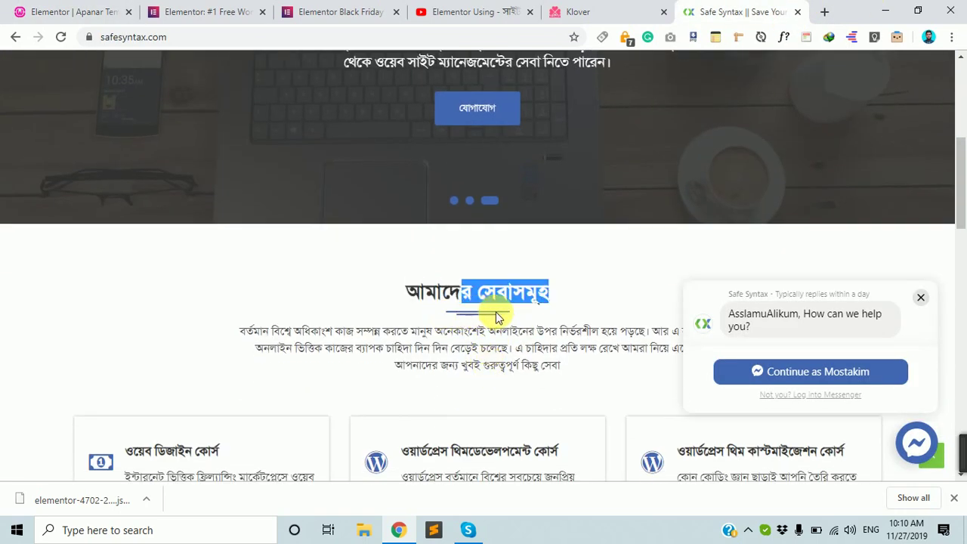
click(501, 340)
drag(291, 324, 532, 328)
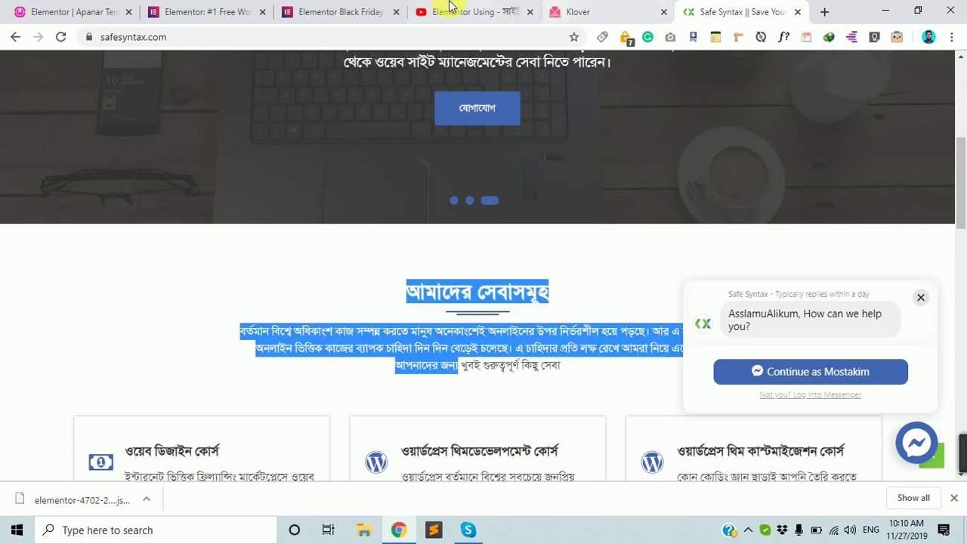
click(321, 9)
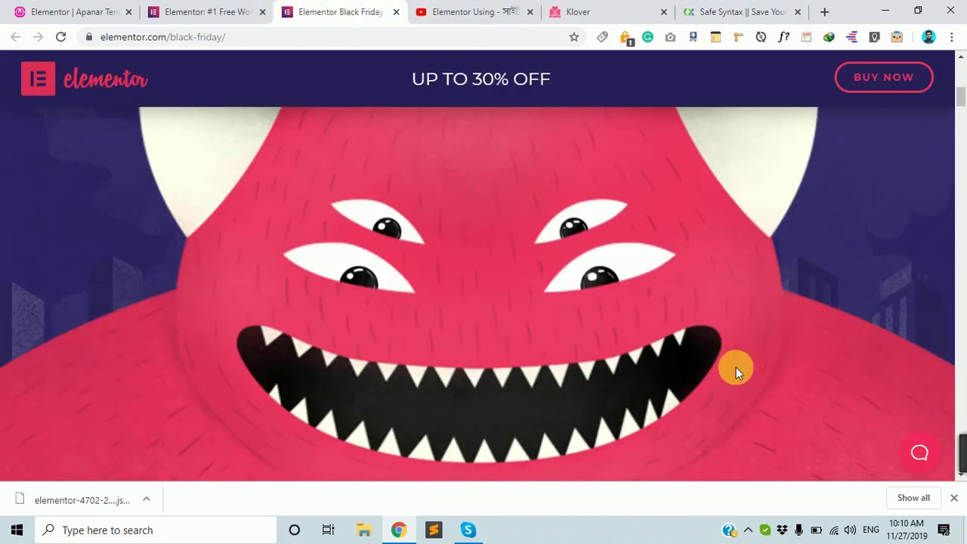
Step: Switch back to the Elementor editor, add a section with three equal columns and delete it
click(68, 9)
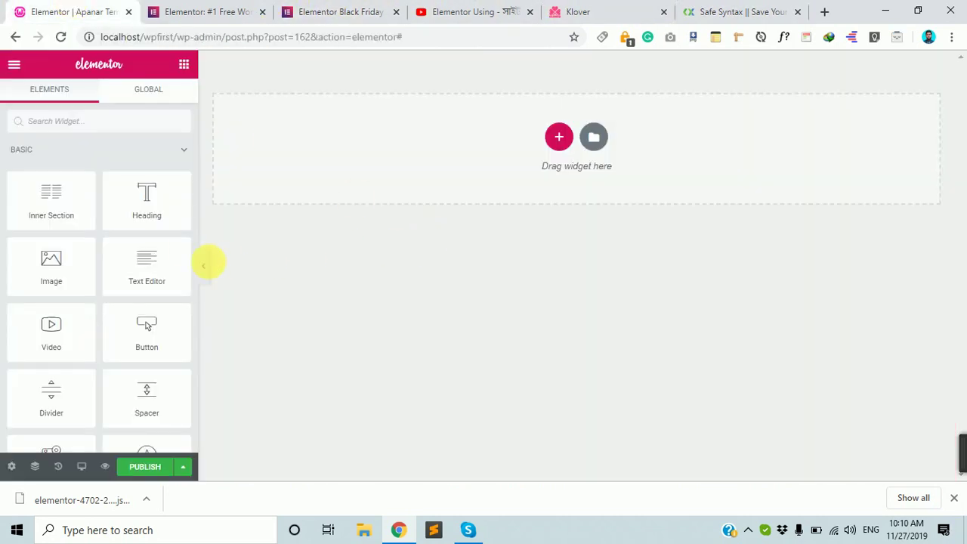
drag(146, 209, 172, 220)
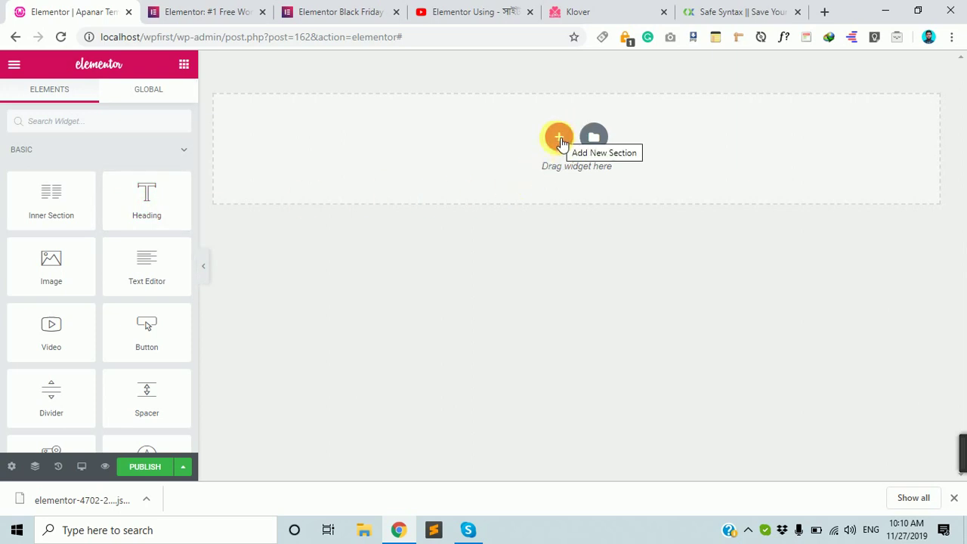
click(559, 137)
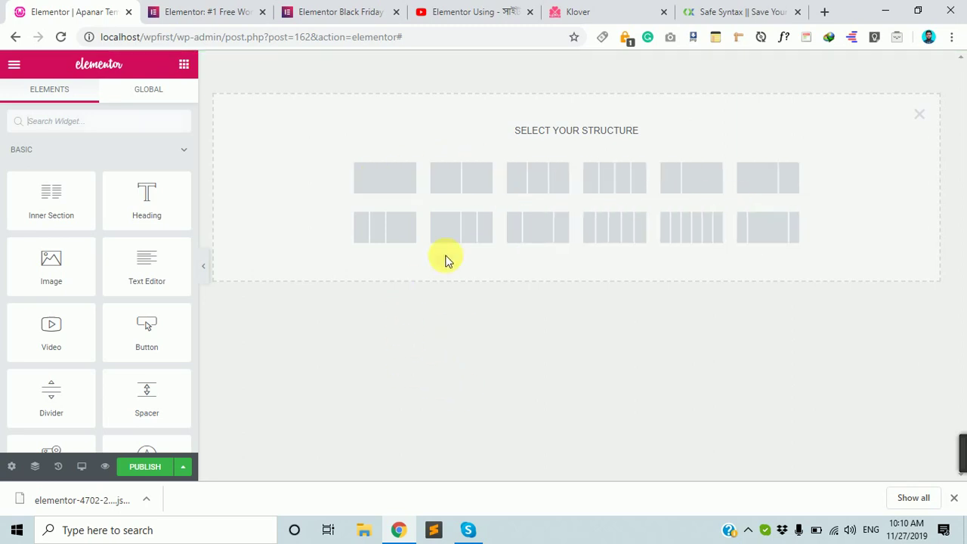
click(557, 193)
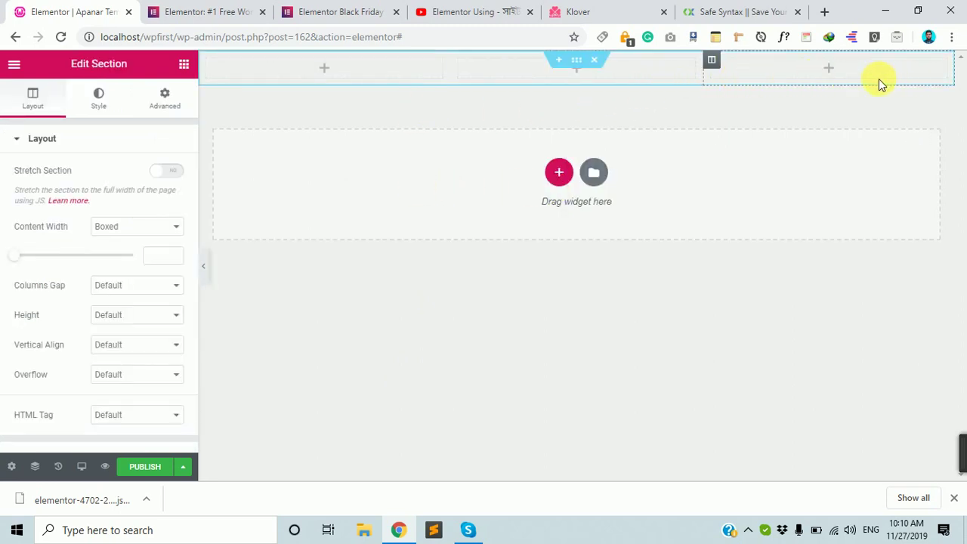
click(602, 65)
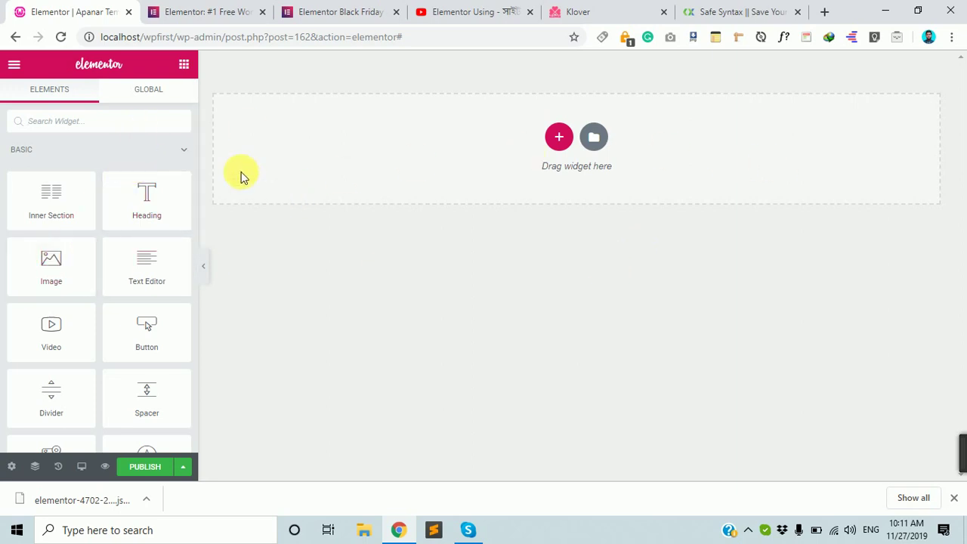
Step: Add a Heading widget to the empty canvas and open its settings
drag(170, 198, 599, 145)
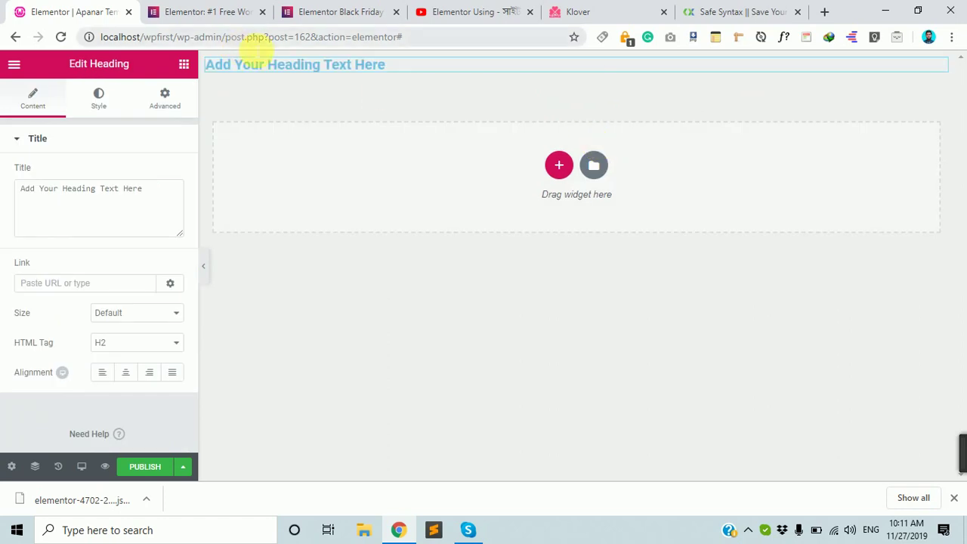
triple_click(287, 65)
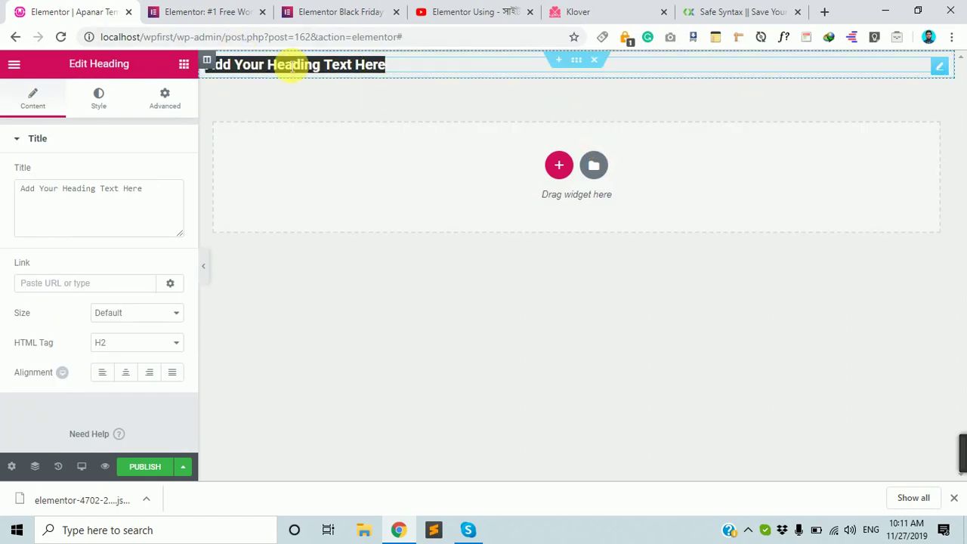
click(183, 64)
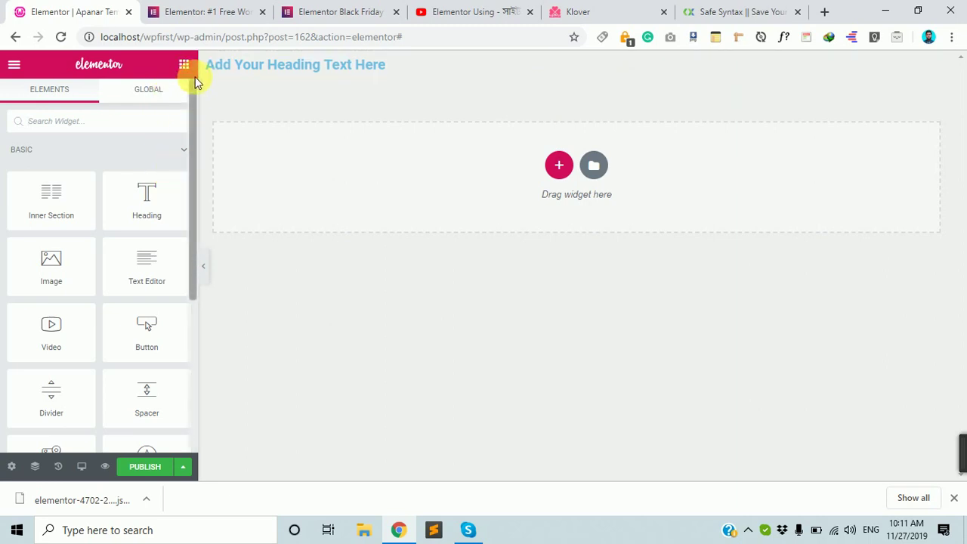
click(521, 72)
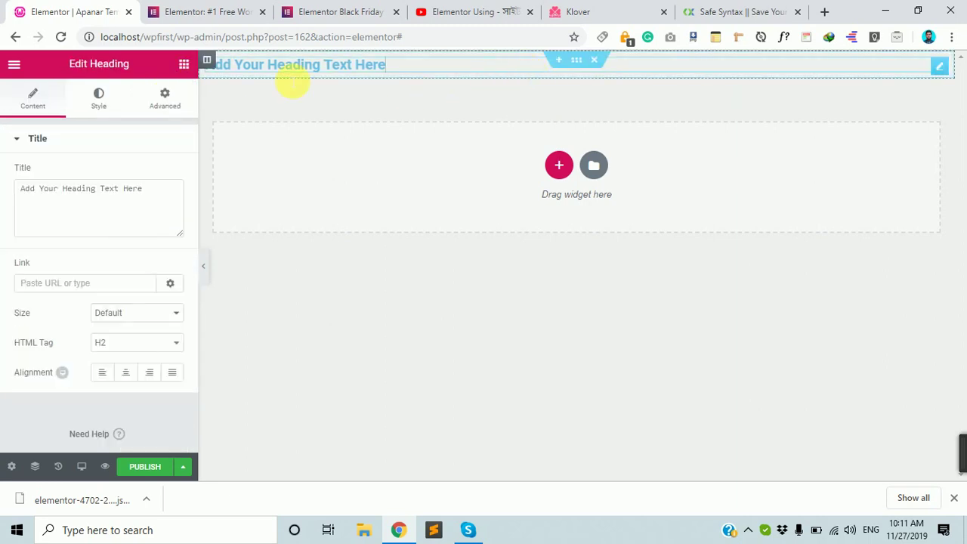
Step: Set the heading's top margin to 100 px
click(162, 102)
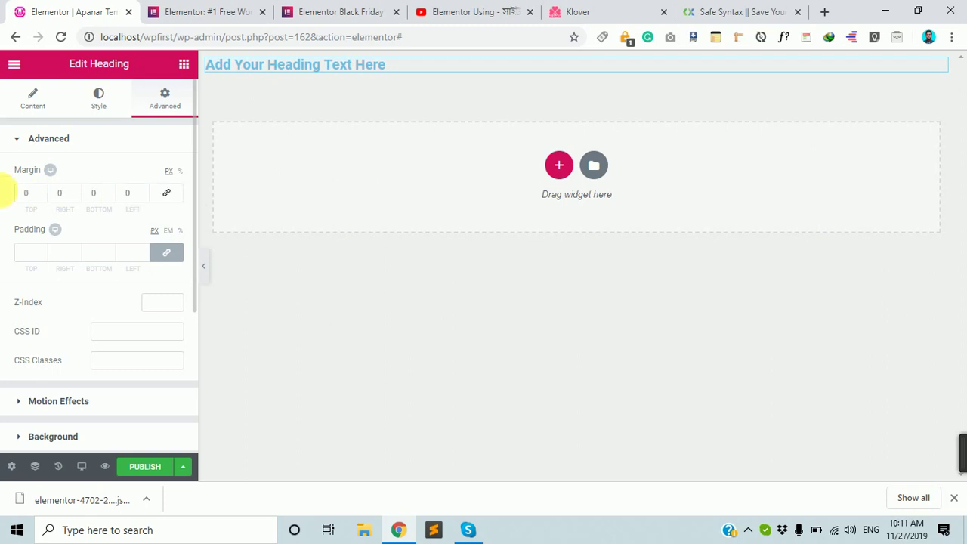
double_click(26, 192)
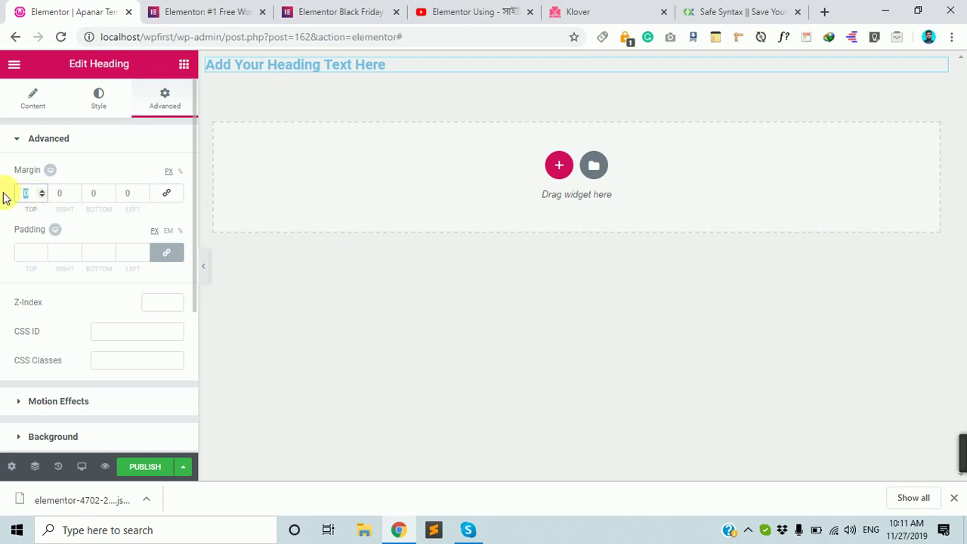
text(1090)
key(BackSpace)
key(BackSpace)
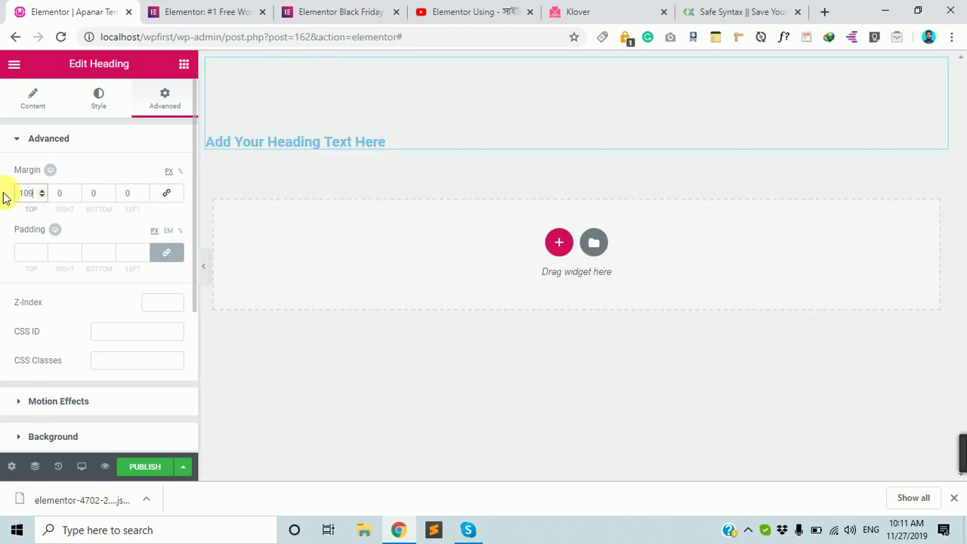
text(0)
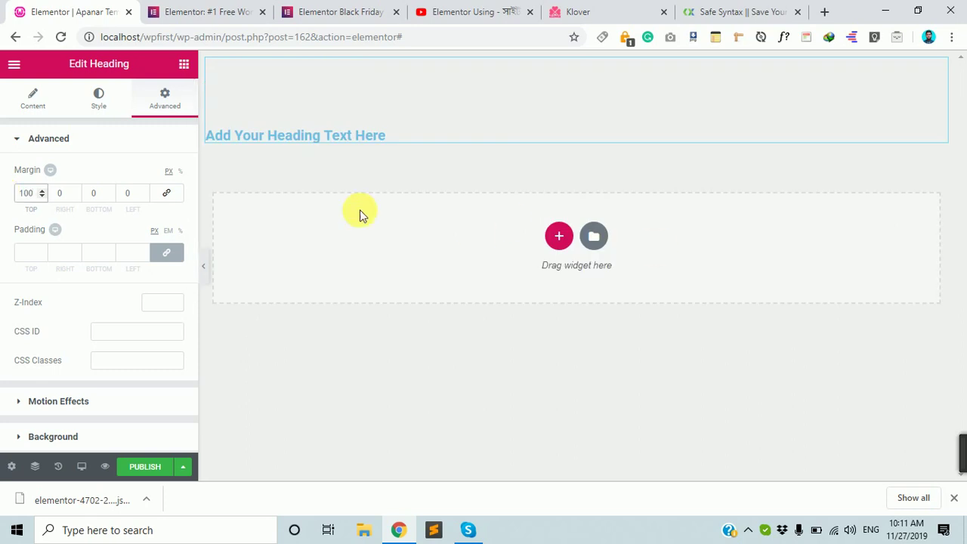
Step: Center the heading and change its title to "Our Services"
click(55, 103)
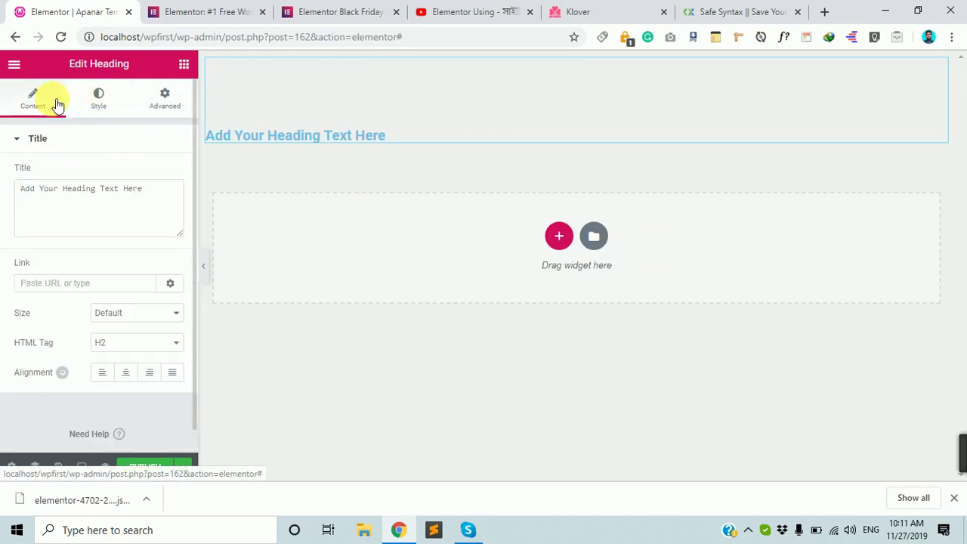
click(132, 380)
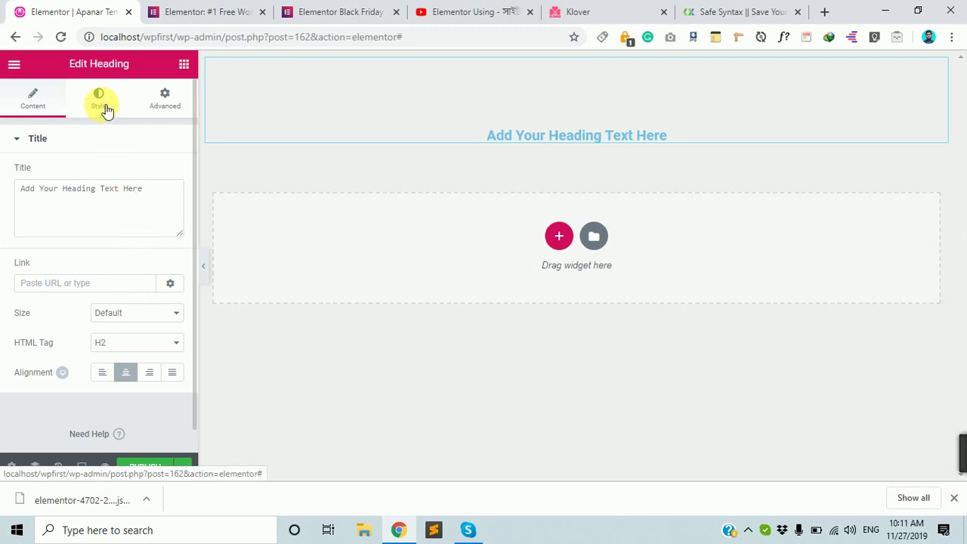
triple_click(104, 198)
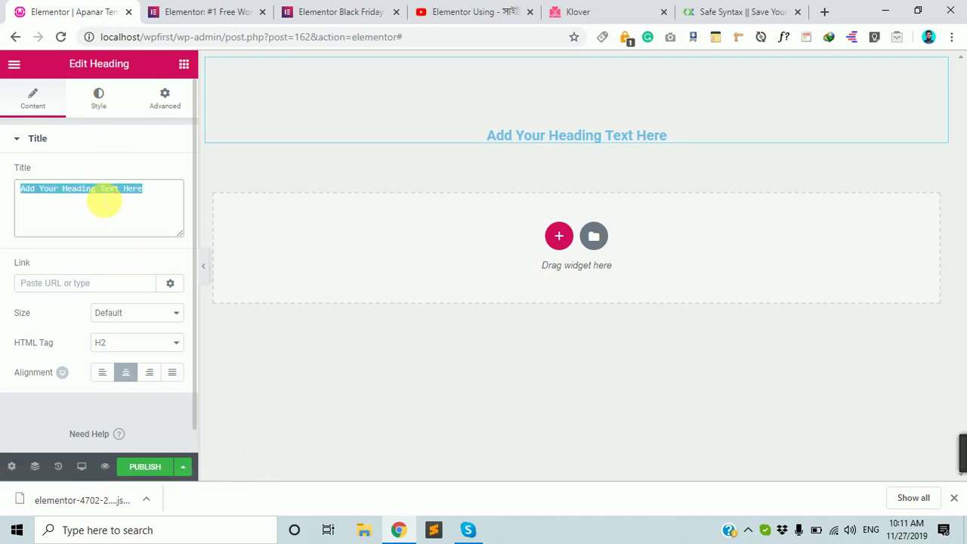
text(Ou)
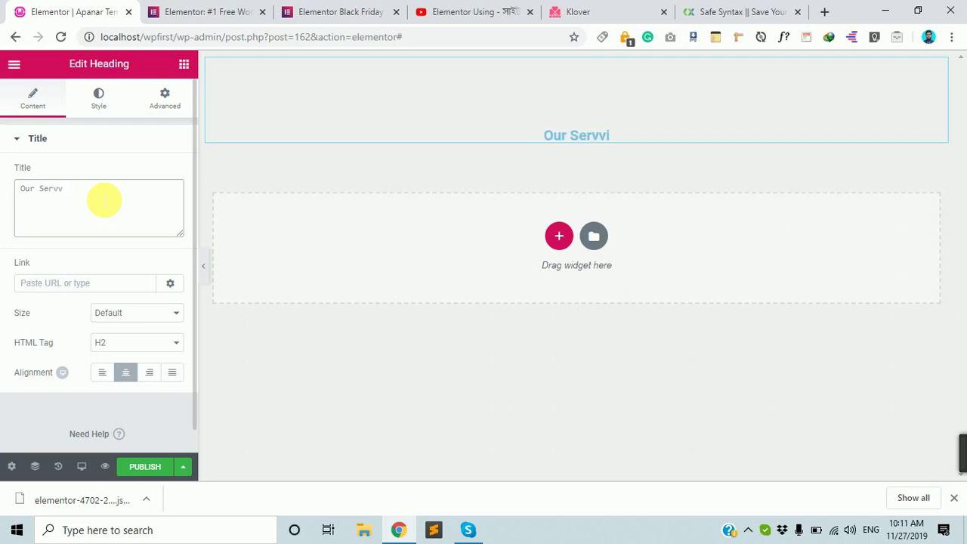
text(r Services)
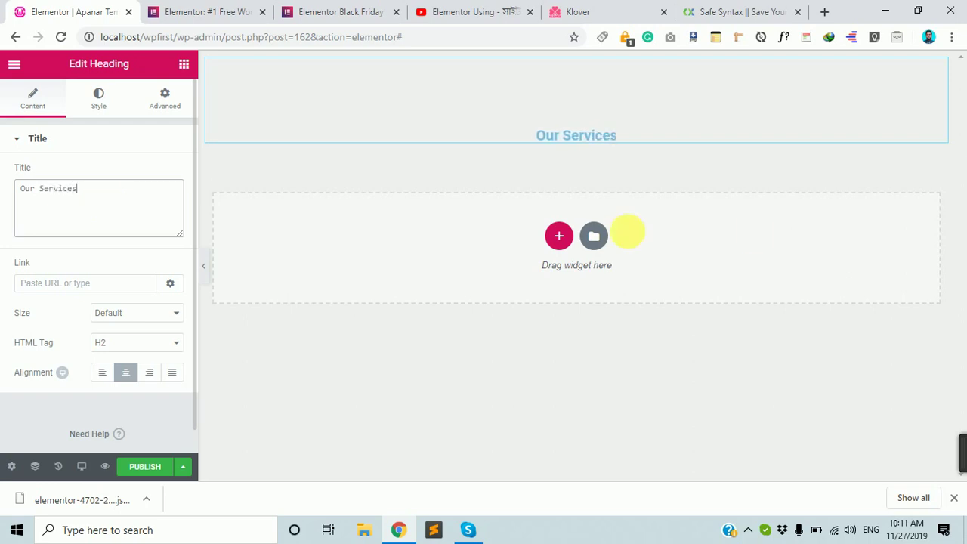
Step: Replace the heading text directly on the canvas by retyping "Our Services"
triple_click(573, 134)
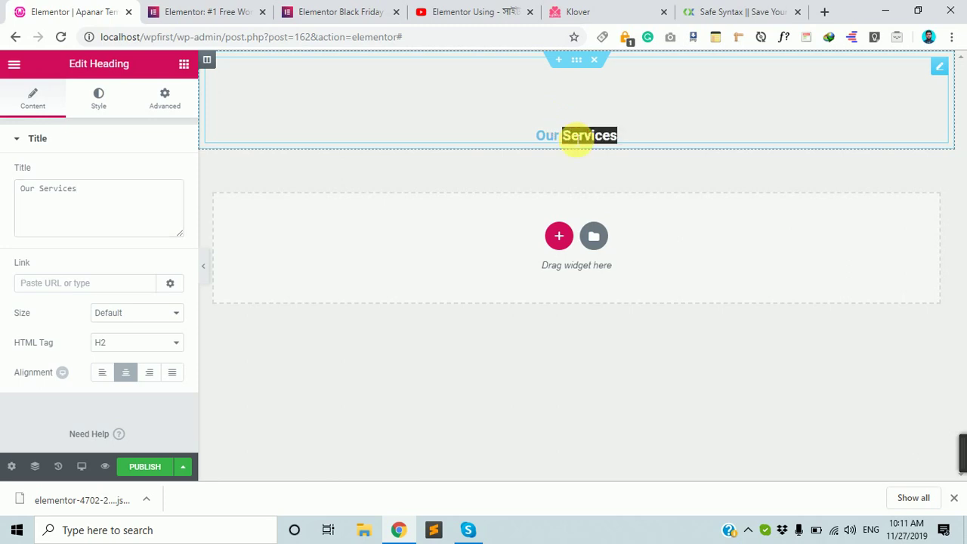
key(BackSpace)
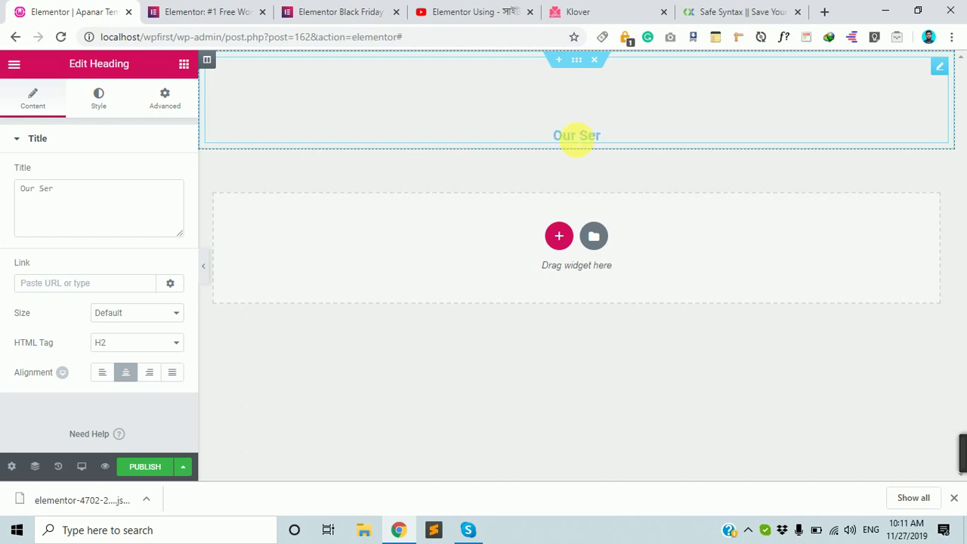
text(Our Services)
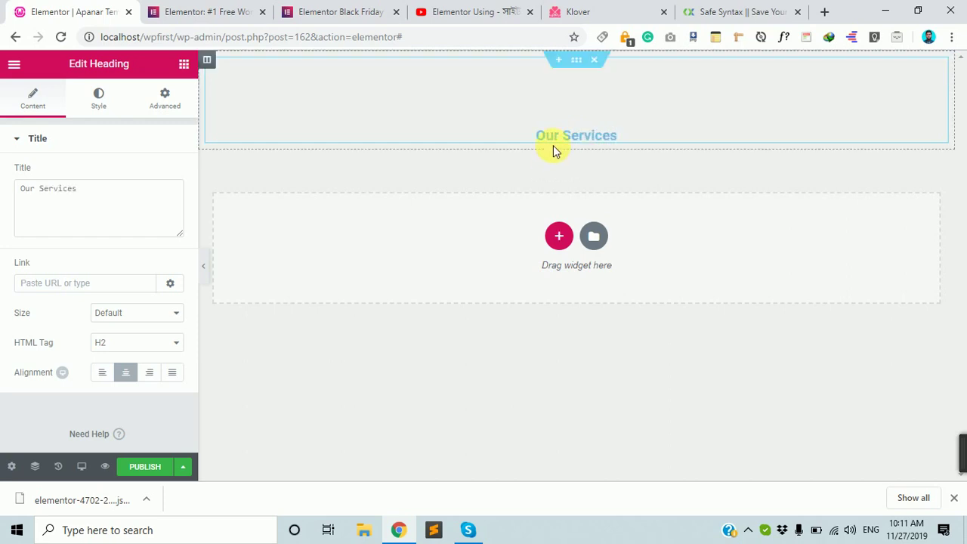
Step: Set the heading's text color to the pink #ff5683
click(97, 100)
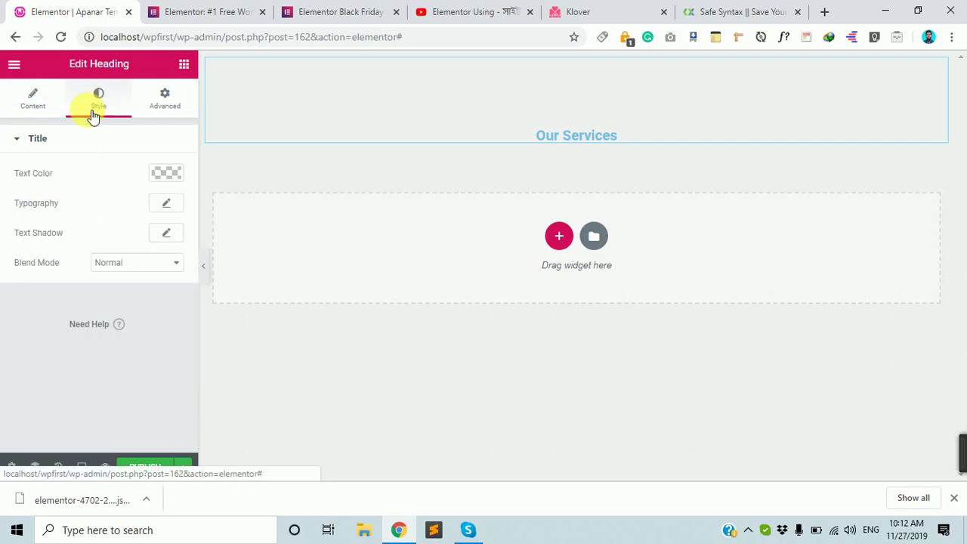
click(166, 174)
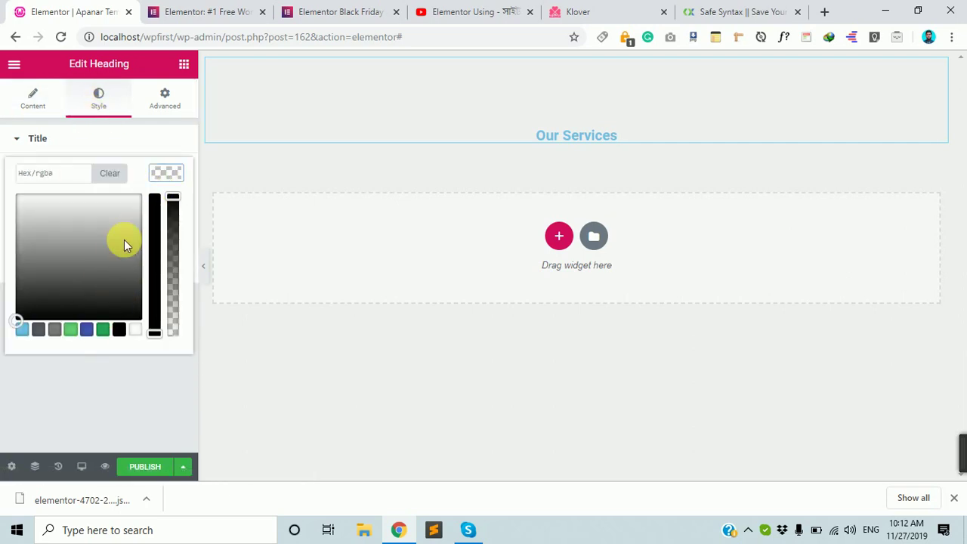
click(127, 271)
click(89, 330)
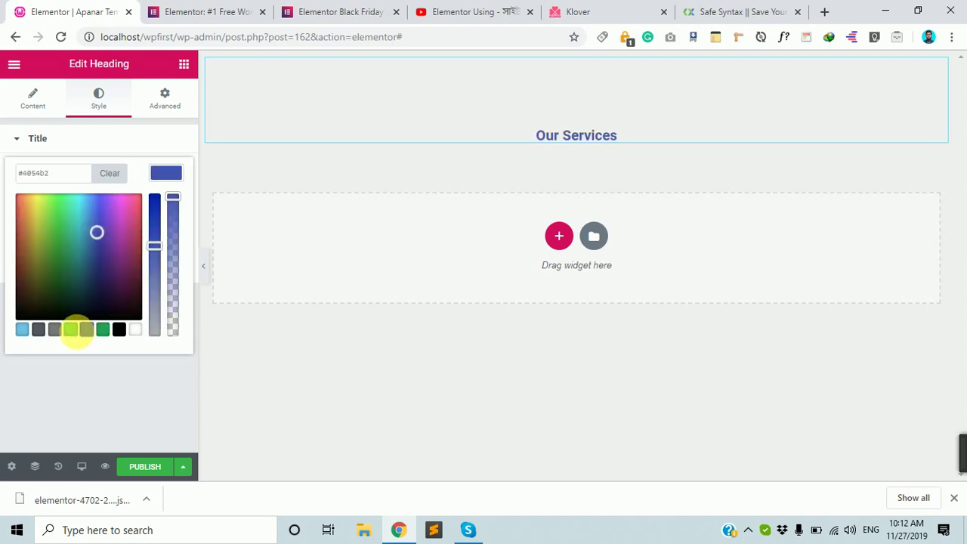
drag(123, 224, 155, 198)
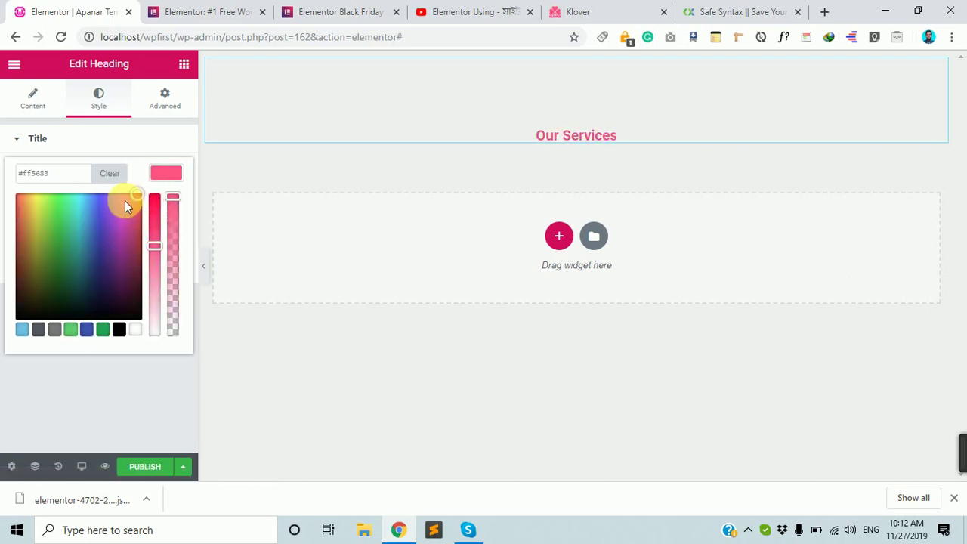
click(137, 143)
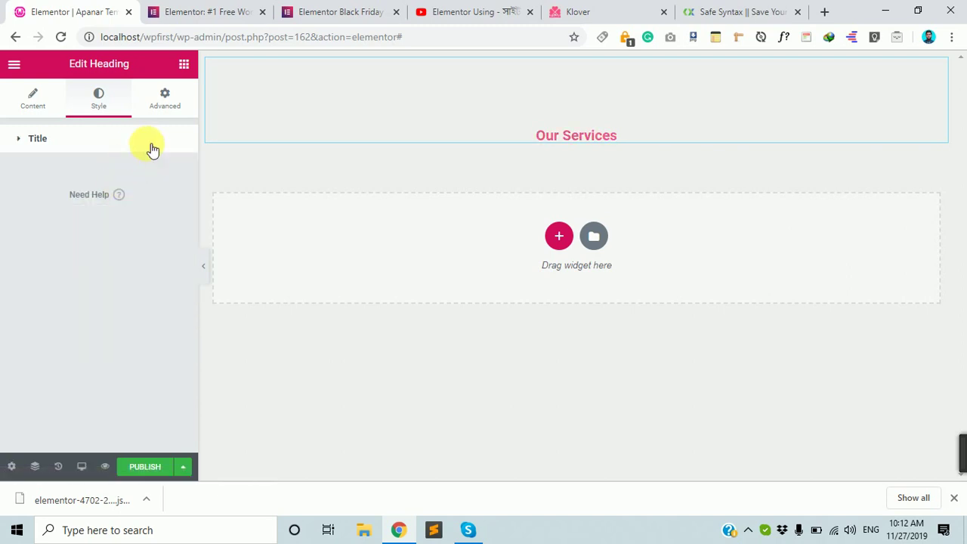
click(152, 144)
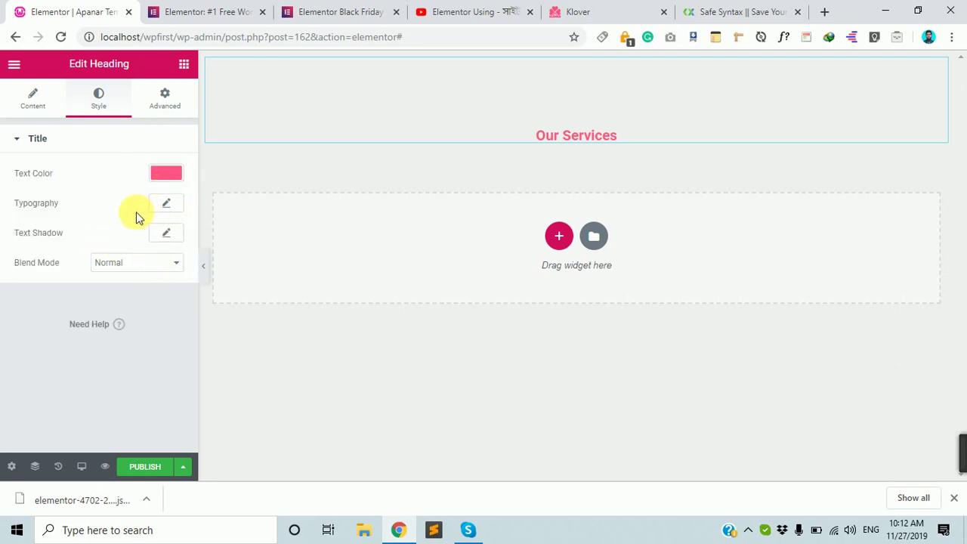
Step: Set the heading's typography size to 40 px and its weight to 900
click(168, 205)
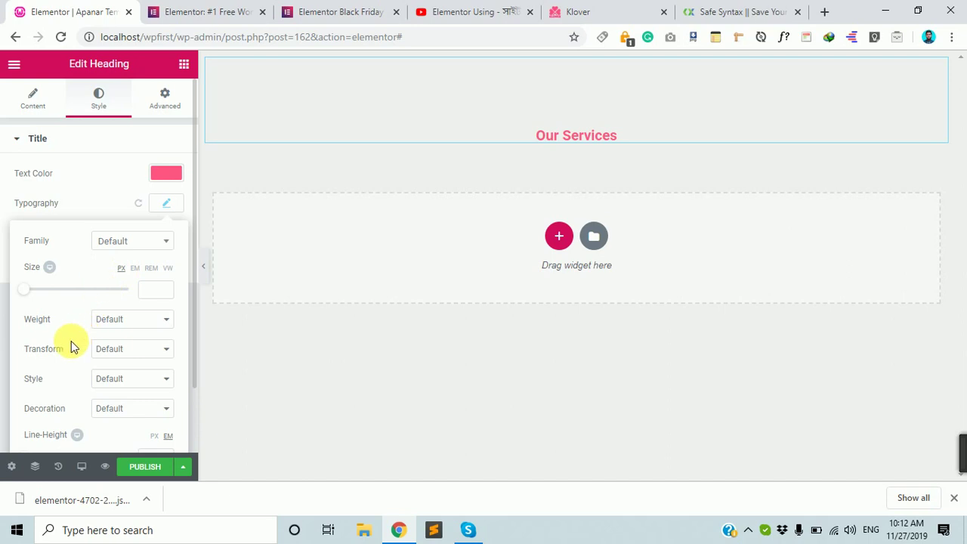
drag(24, 290, 58, 304)
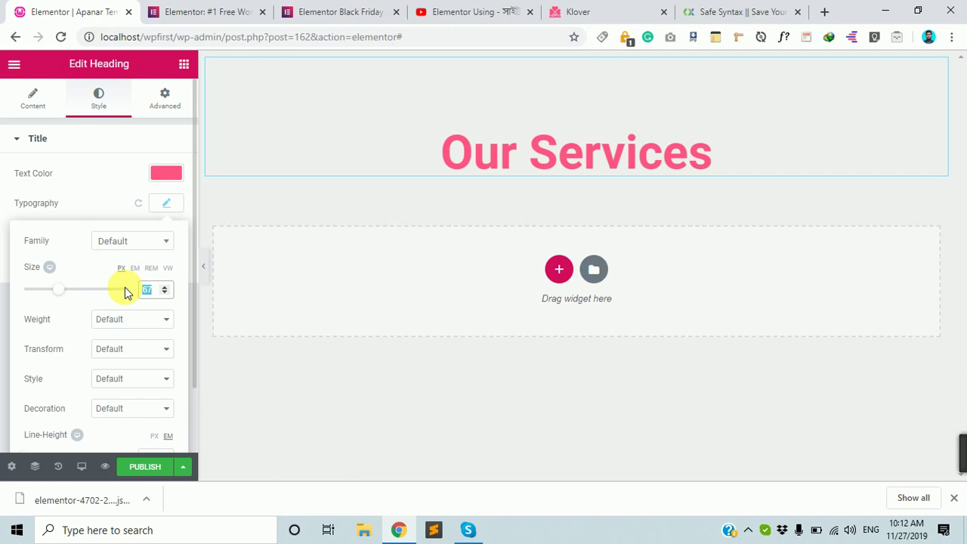
text(40)
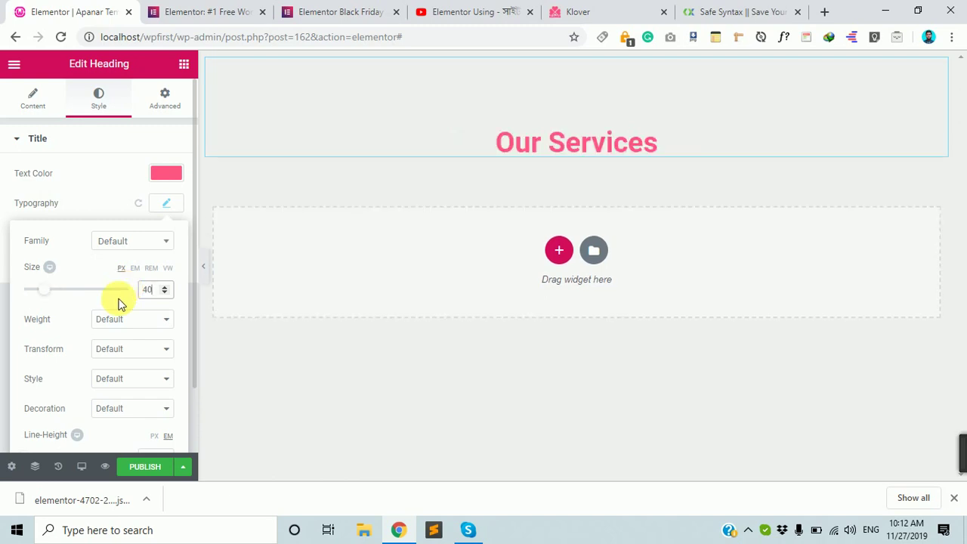
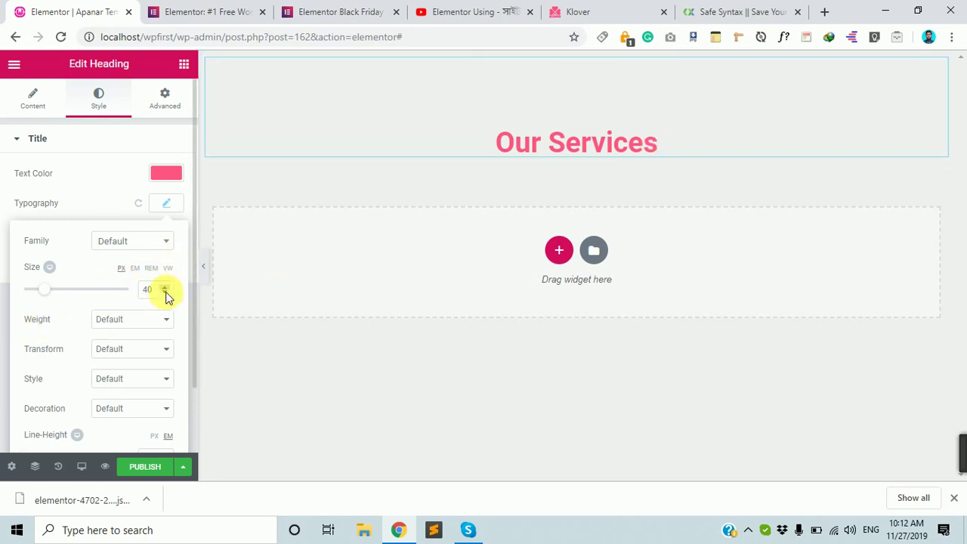
click(143, 327)
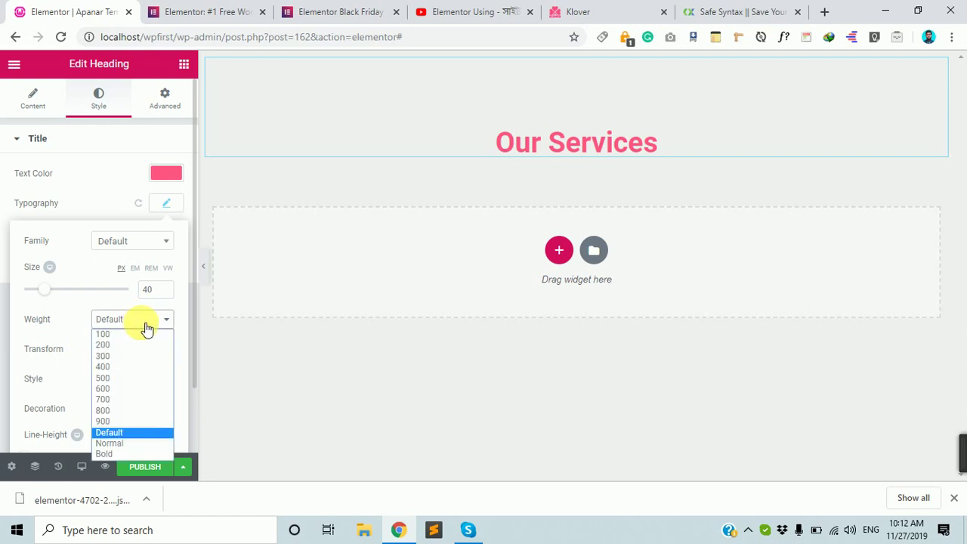
click(113, 421)
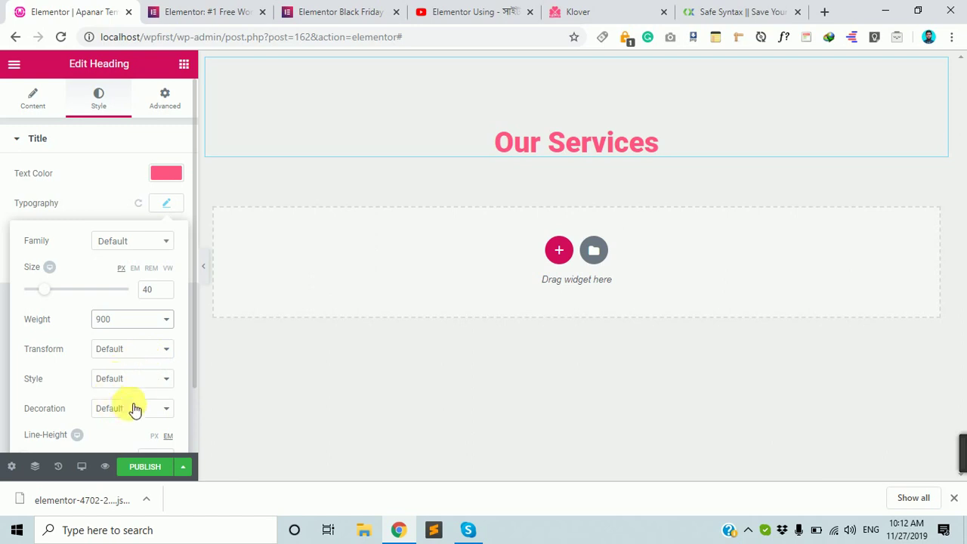
click(148, 382)
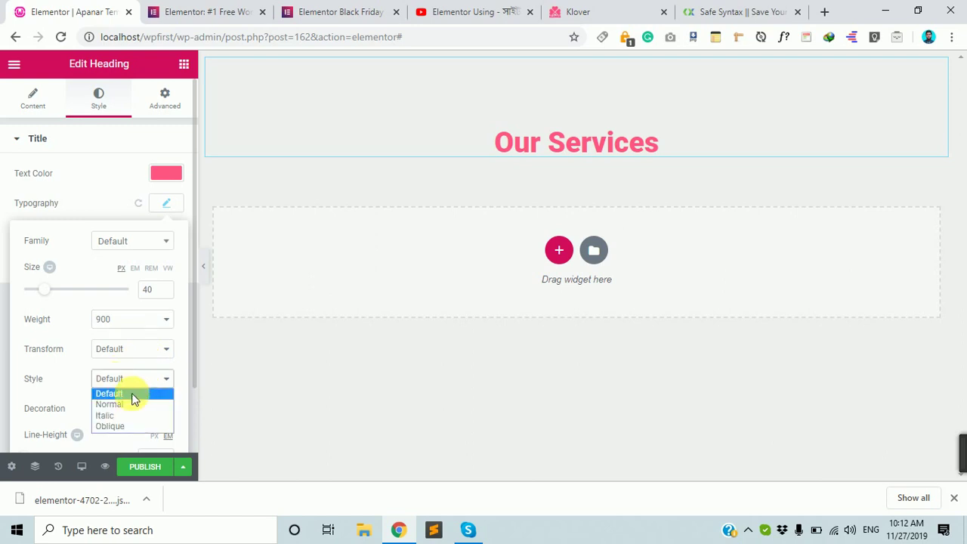
click(73, 377)
Step: Set the heading's line height to 1.8 em
scroll(79, 370, down, 1)
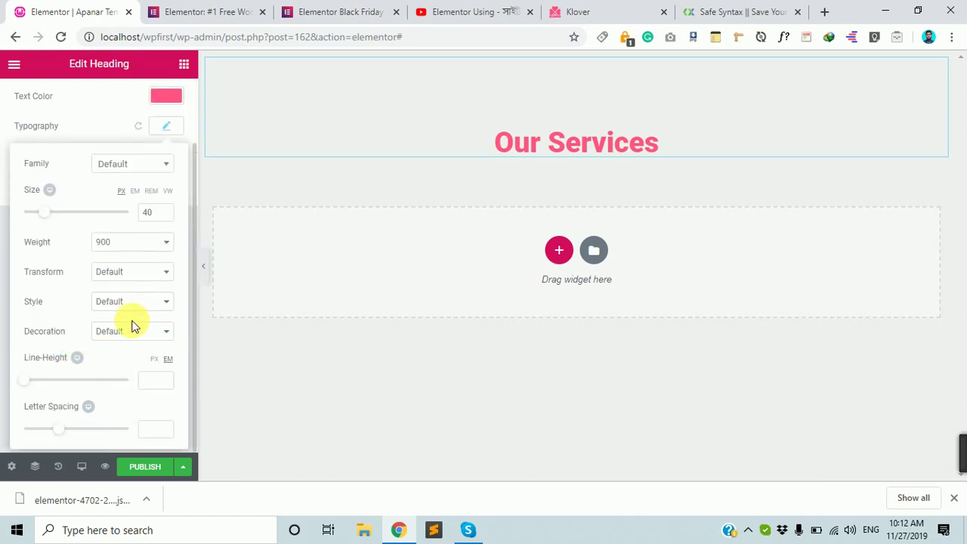
drag(32, 386, 60, 388)
drag(55, 391, 48, 389)
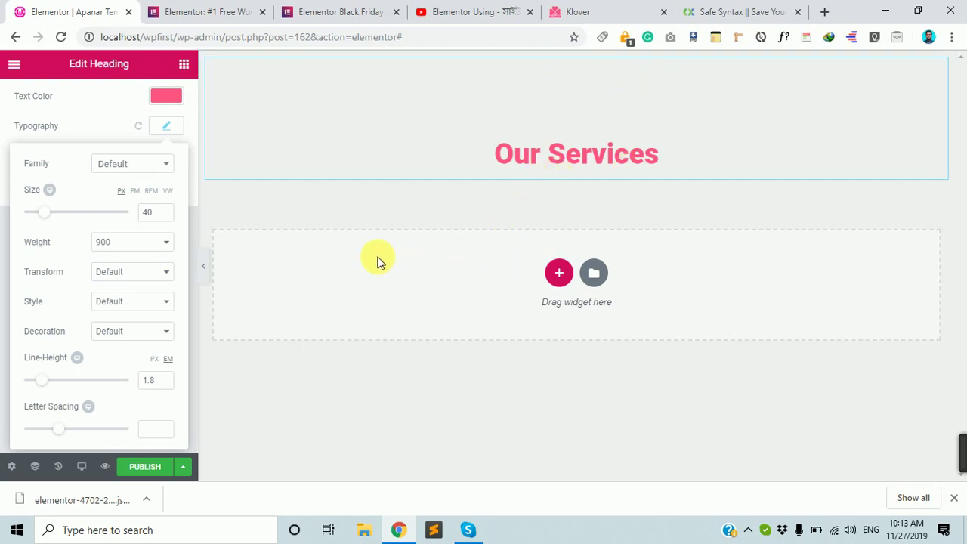
Step: Review the services heading and top banner on safesyntax.com for comparison, and return to the Elementor editor
click(778, 12)
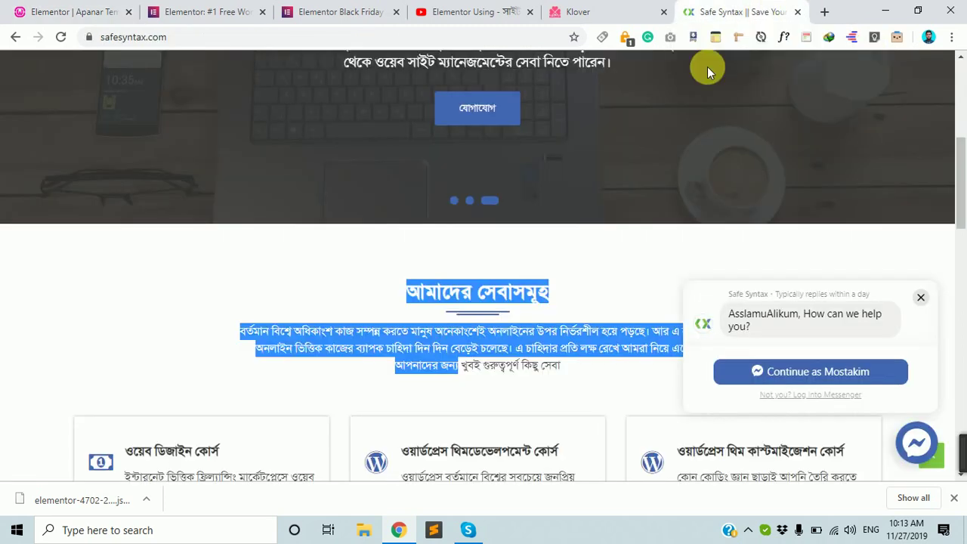
scroll(498, 244, up, 1)
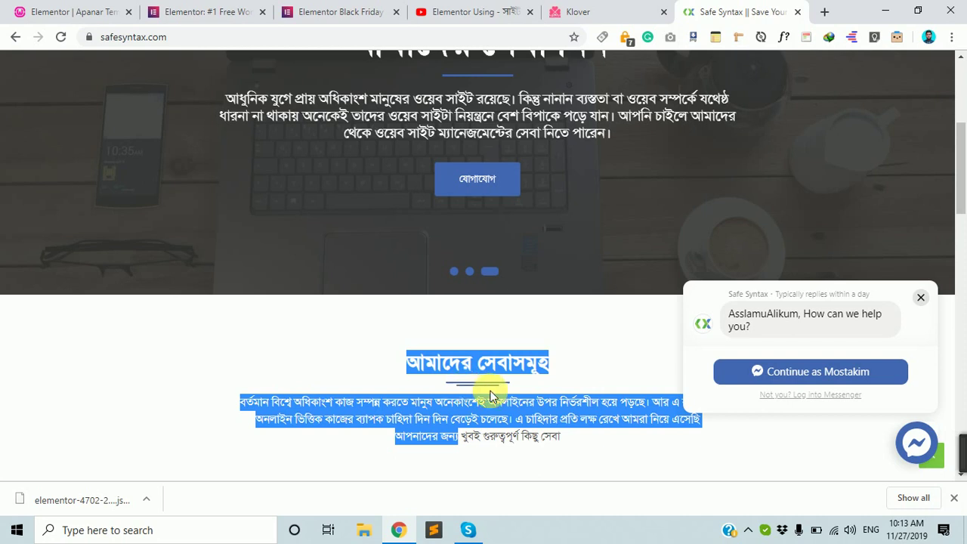
scroll(461, 280, up, 4)
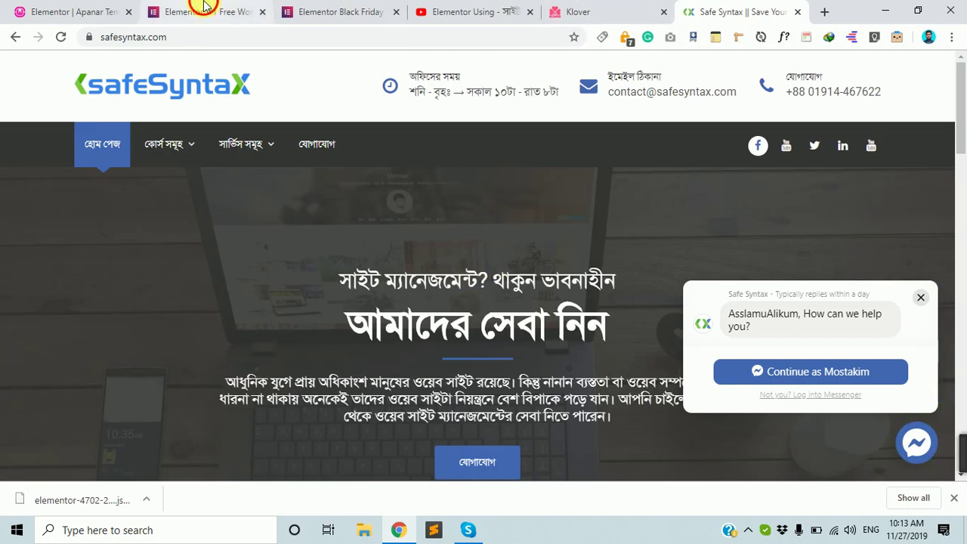
click(200, 9)
click(41, 8)
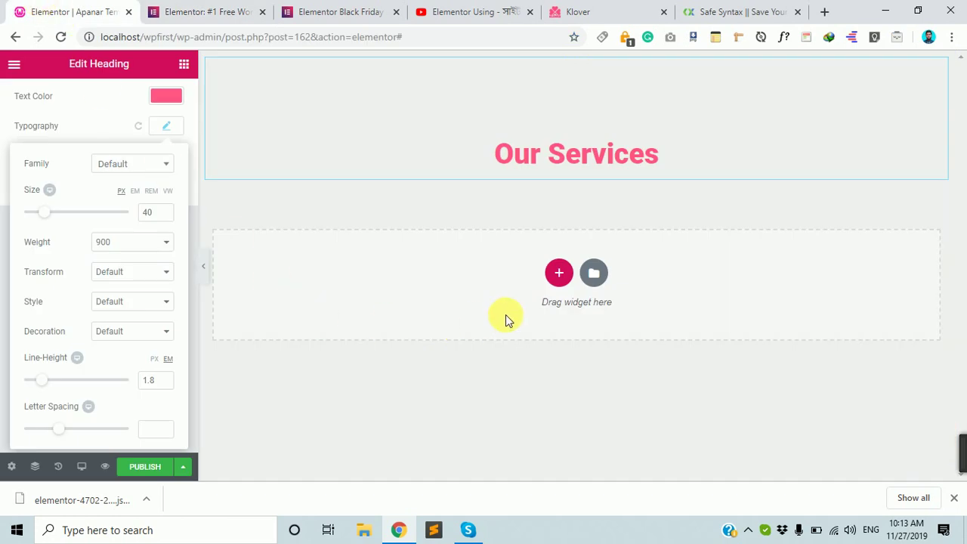
click(184, 64)
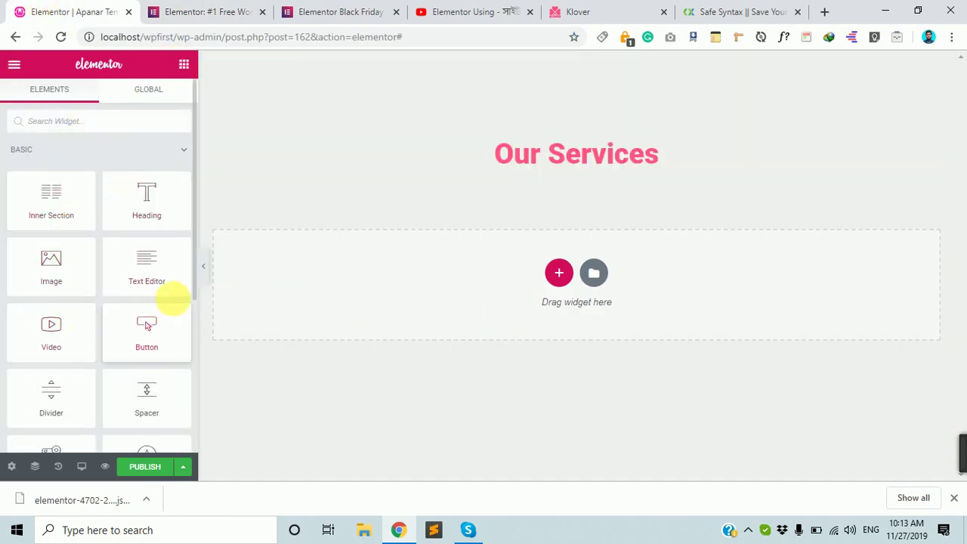
click(703, 10)
scroll(461, 406, down, 3)
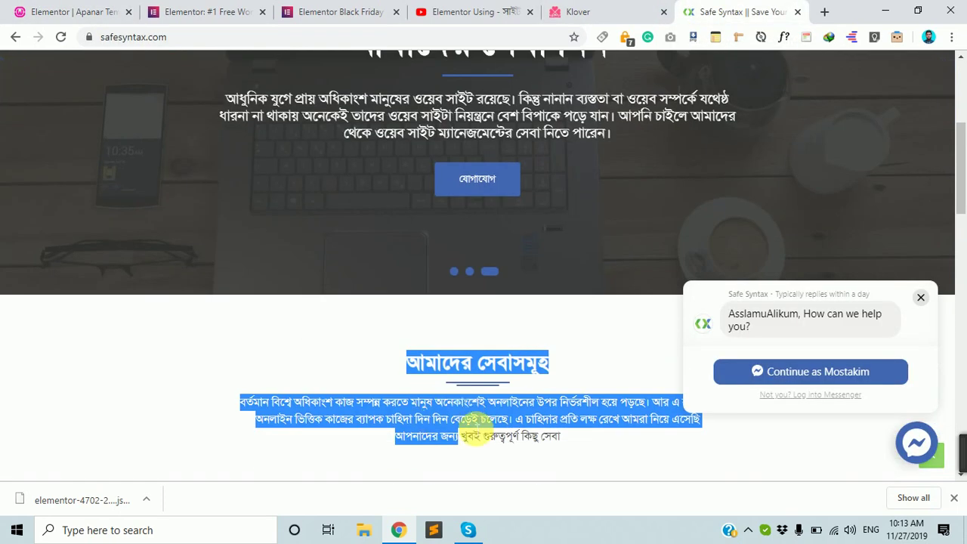
click(181, 9)
click(97, 9)
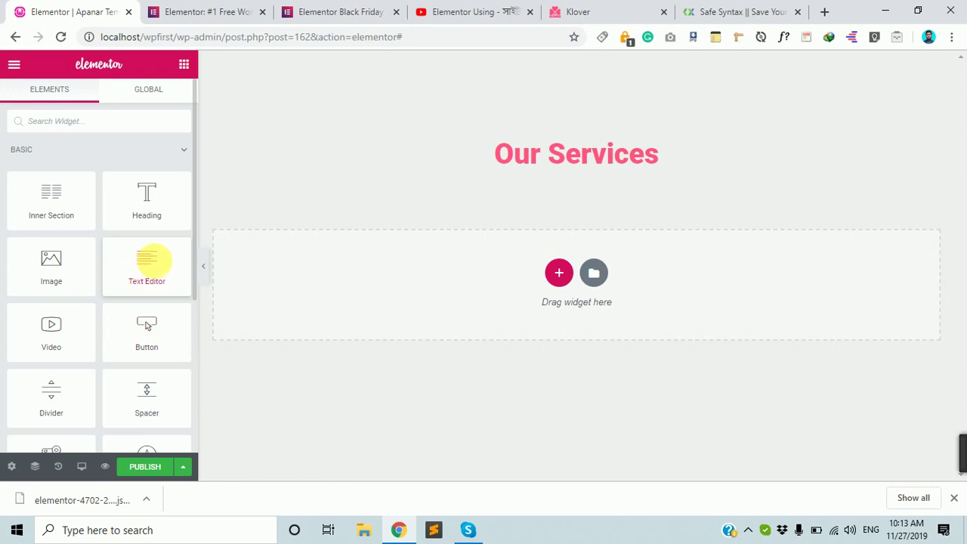
drag(151, 259, 566, 155)
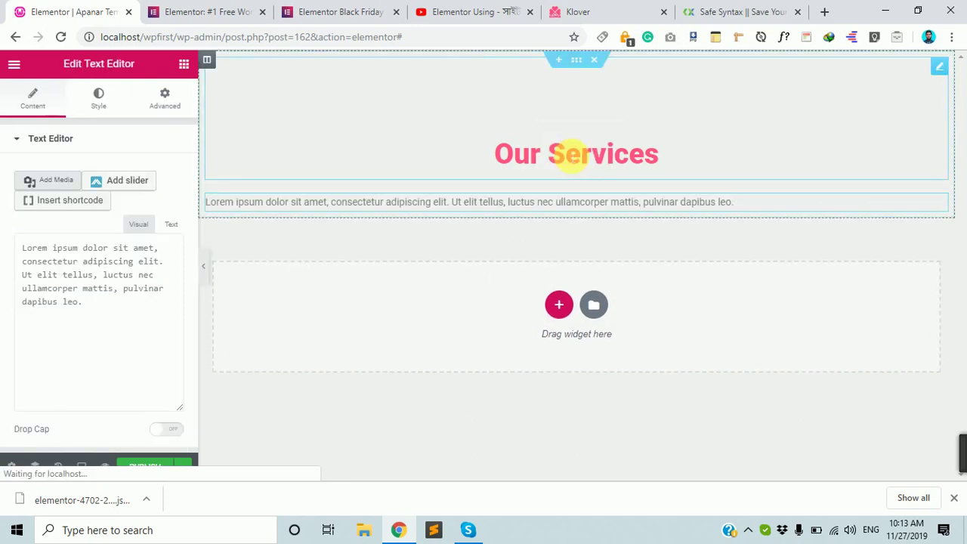
key(ctrl+z)
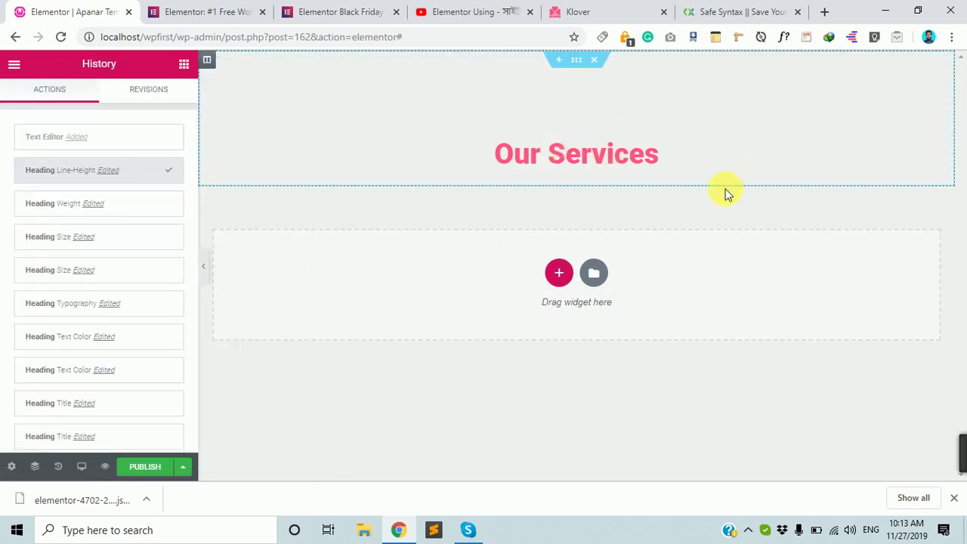
Step: Add a Divider widget below the "Our Services" heading, with its width at 13% and its alignment centered
click(183, 65)
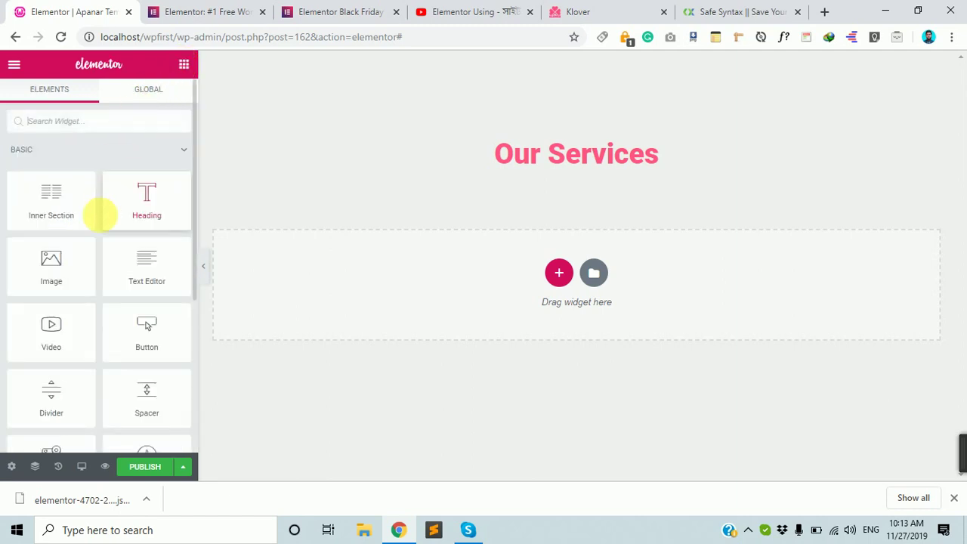
scroll(67, 362, down, 1)
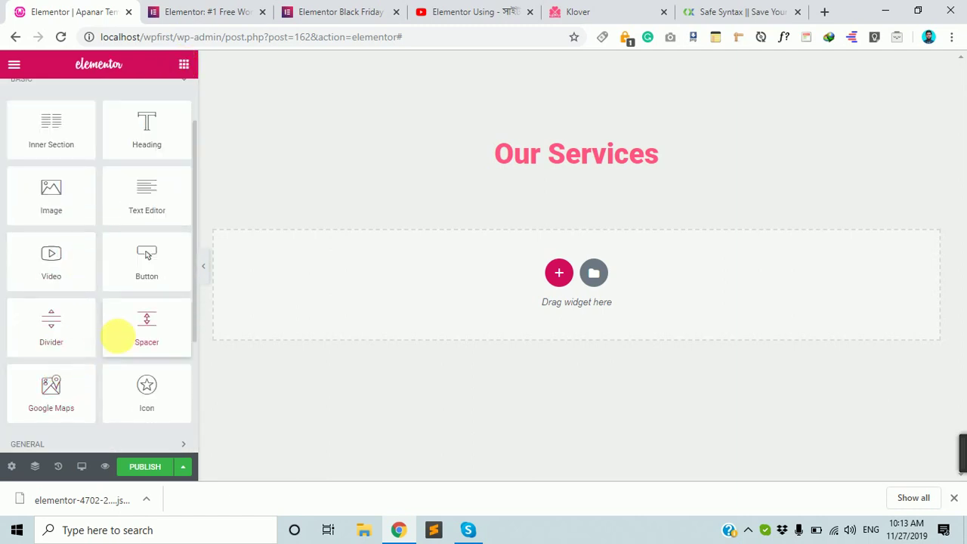
drag(52, 325, 576, 160)
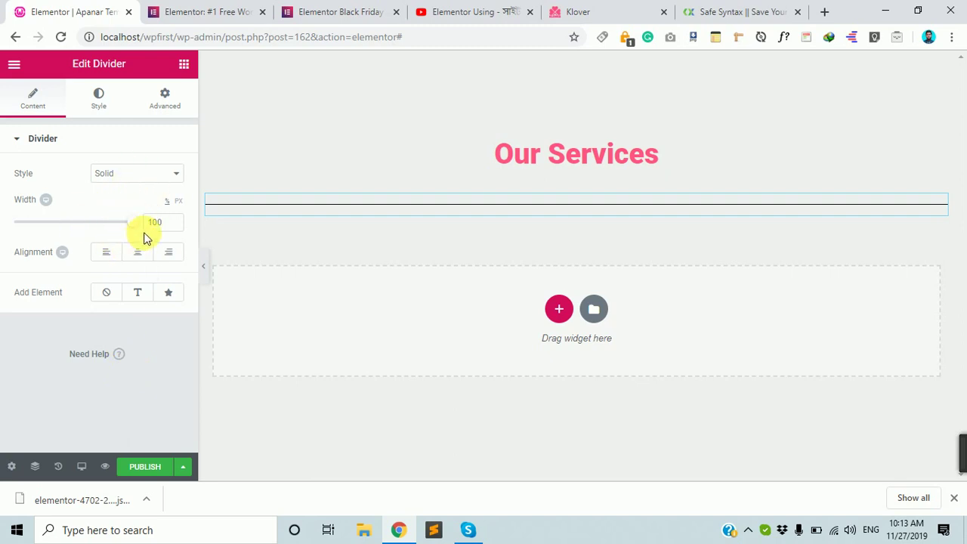
drag(130, 230, 52, 231)
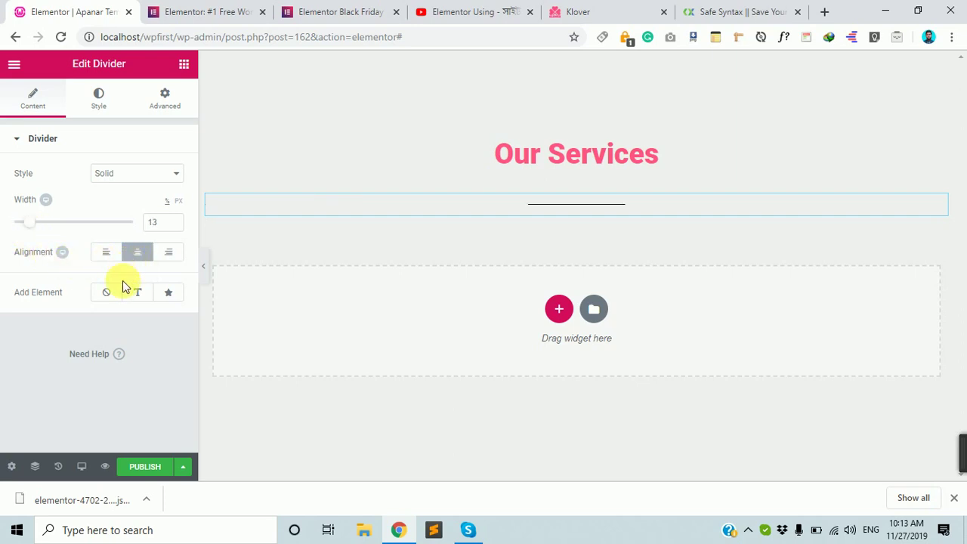
Step: Add an icon element to the divider, using the star icon
click(172, 294)
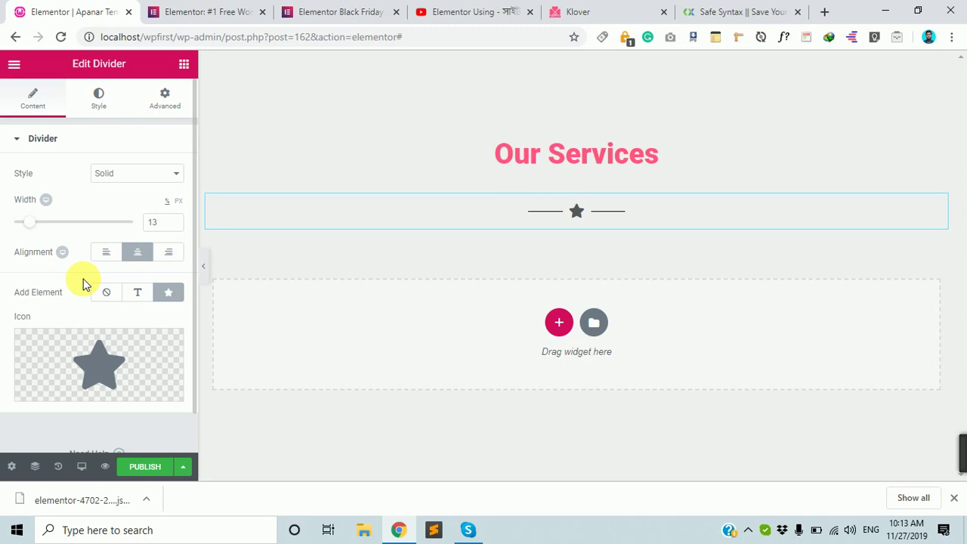
scroll(79, 340, down, 1)
mouse_move(93, 360)
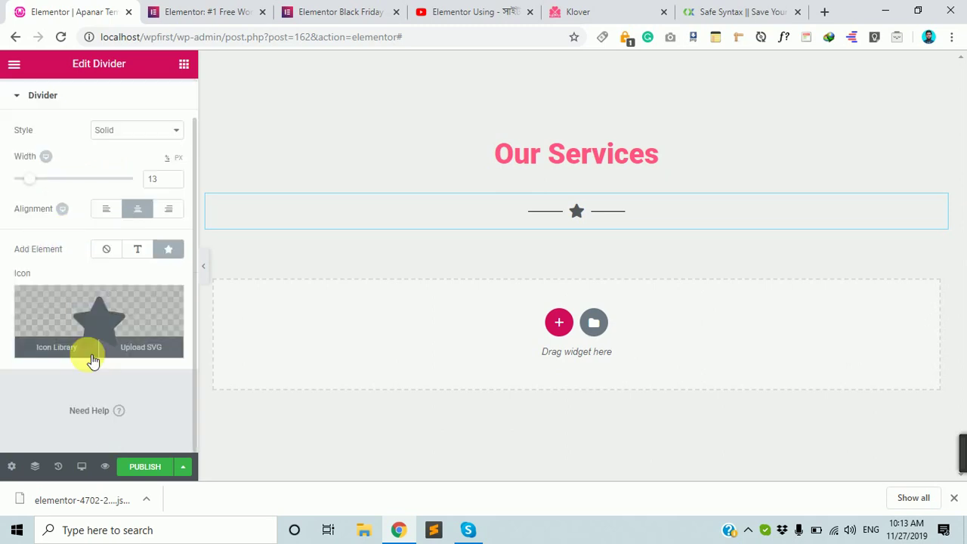
scroll(89, 355, up, 1)
Step: Change the divider line's color to a bright blue
click(100, 98)
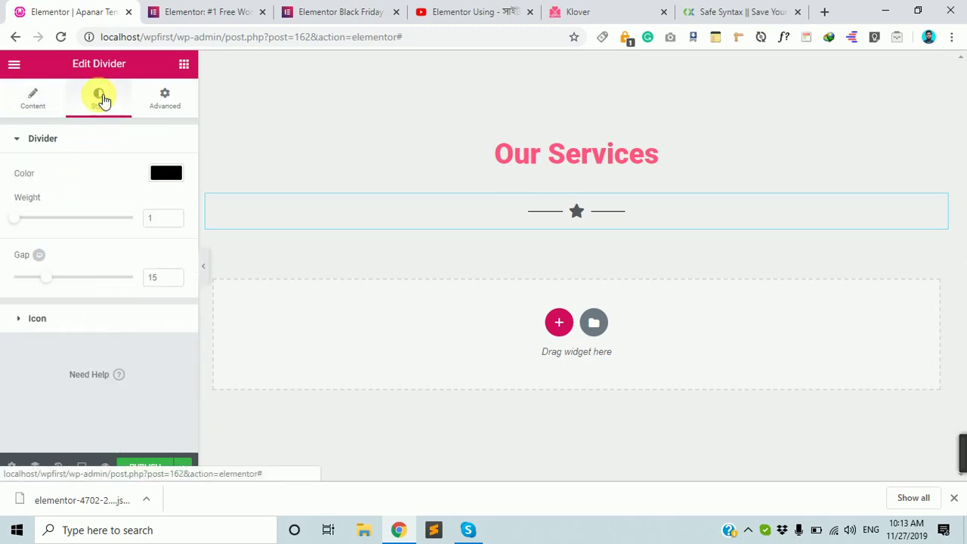
click(166, 173)
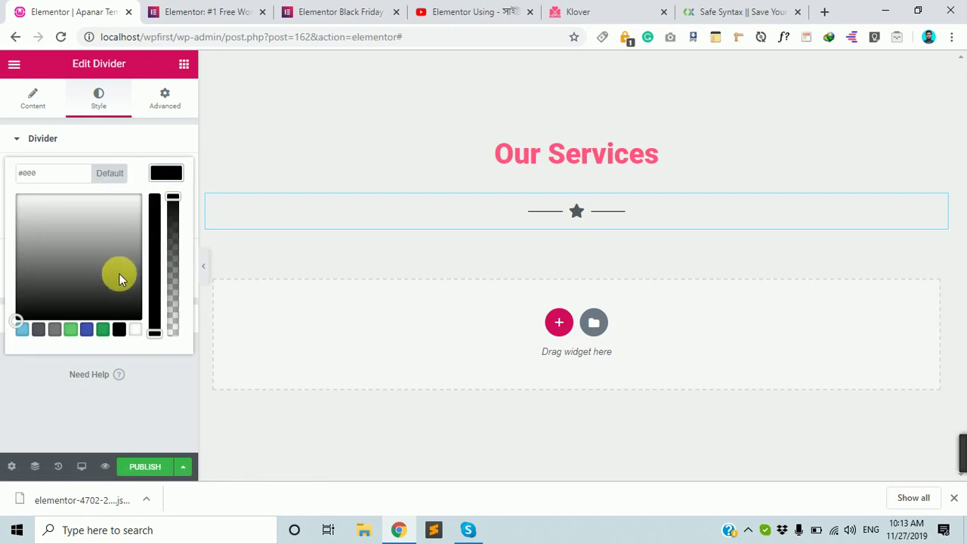
click(104, 330)
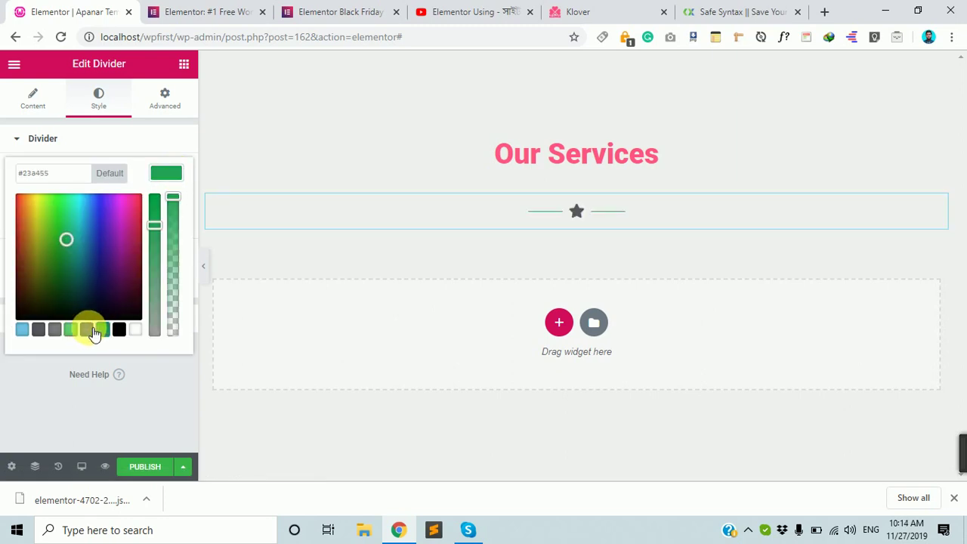
drag(71, 244, 99, 201)
click(130, 133)
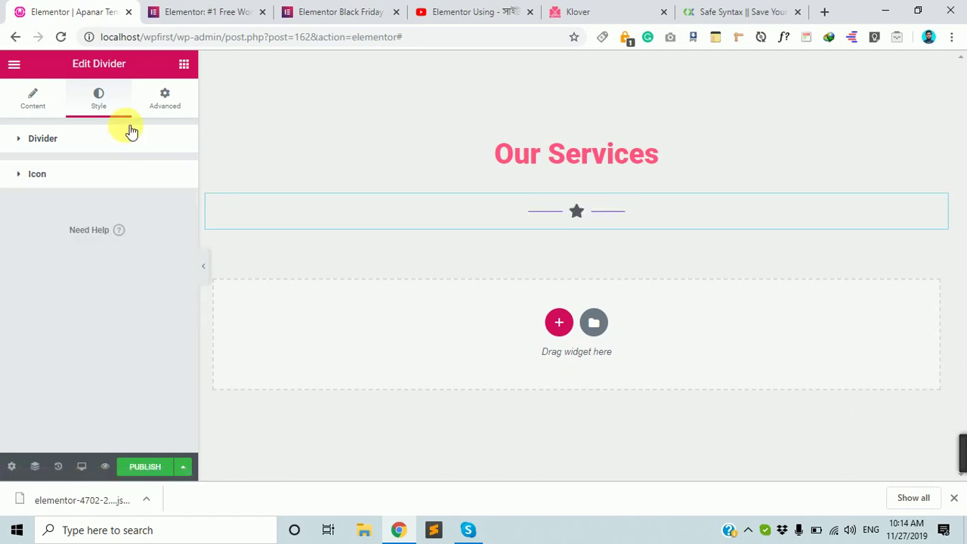
Step: Set the star icon's size to 31 and the divider line's weight to 3
click(108, 176)
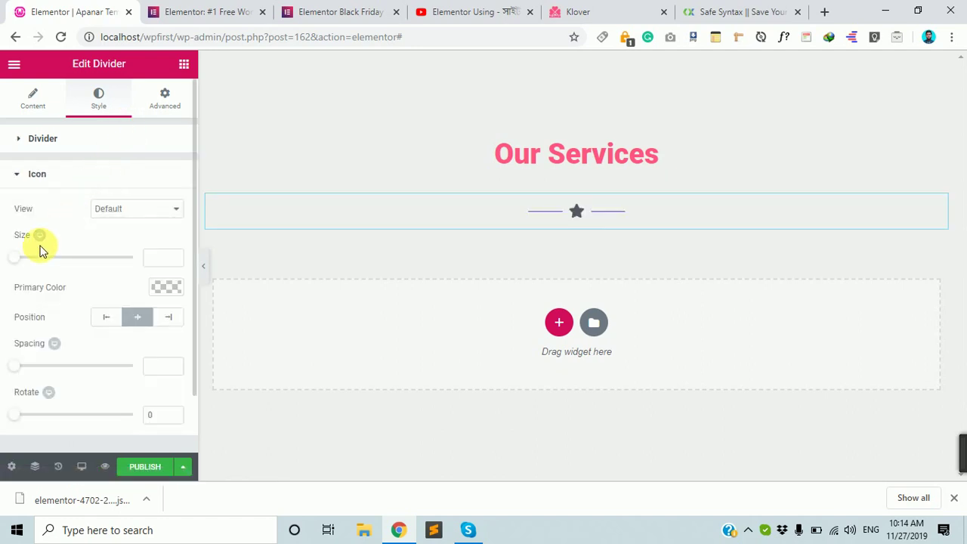
drag(23, 261, 32, 258)
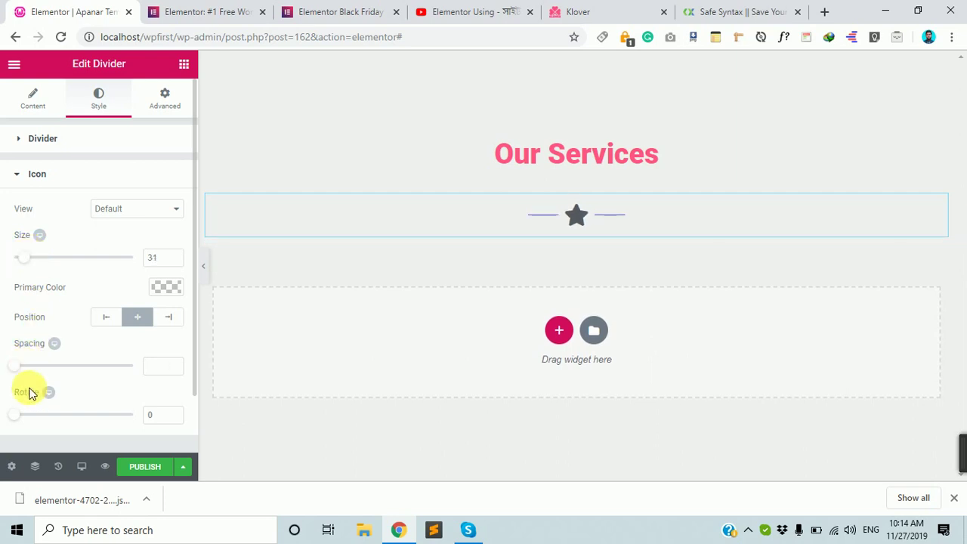
scroll(34, 393, down, 1)
scroll(10, 331, up, 1)
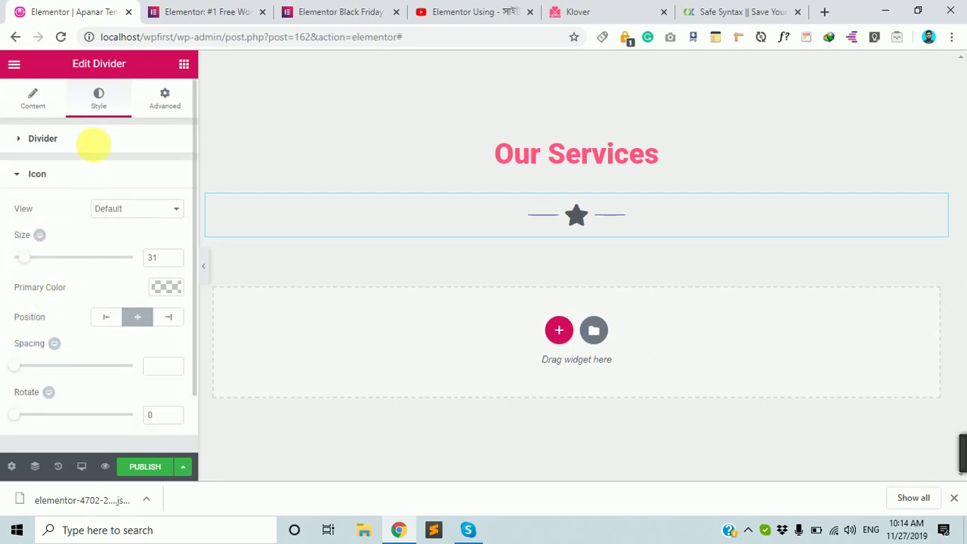
click(95, 140)
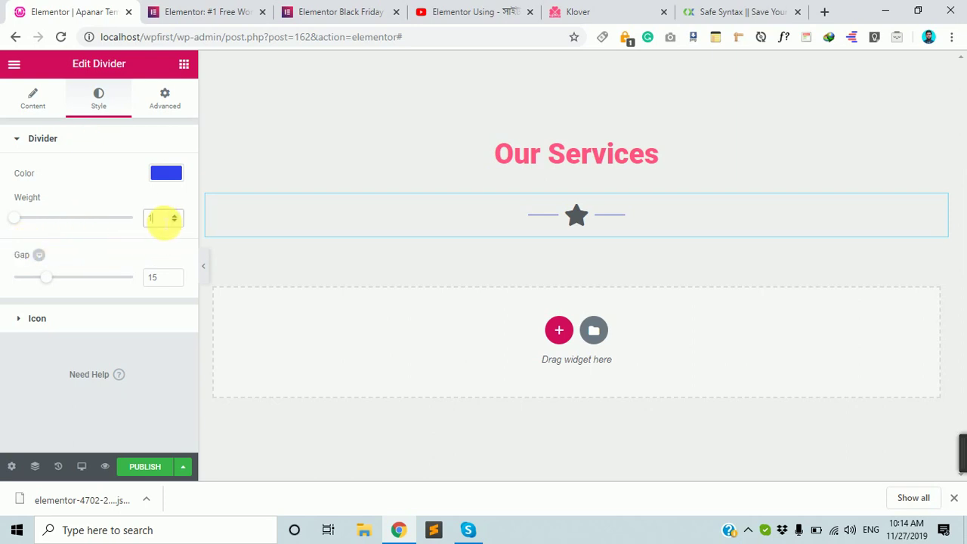
scroll(163, 219, up, 2)
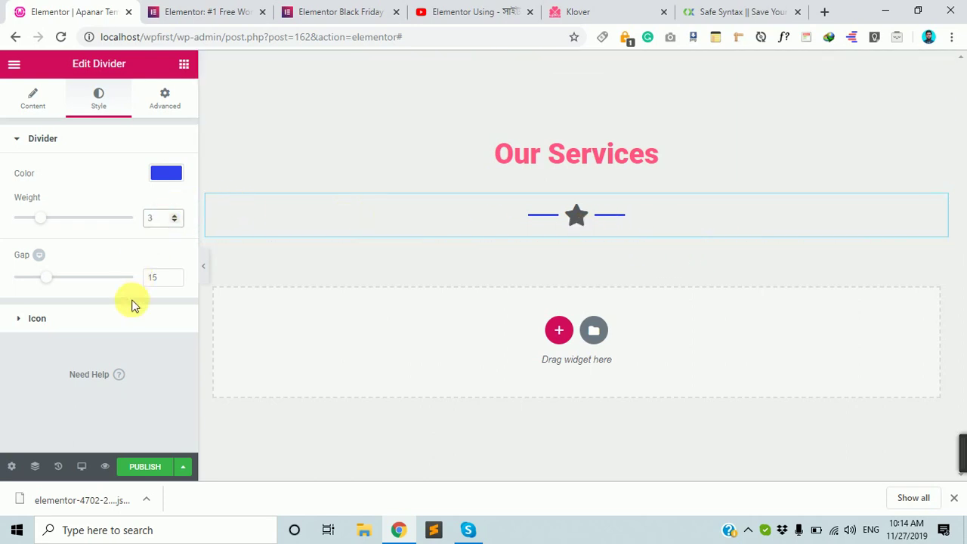
Step: Set the star icon's primary color to the blue #4054b2
click(79, 325)
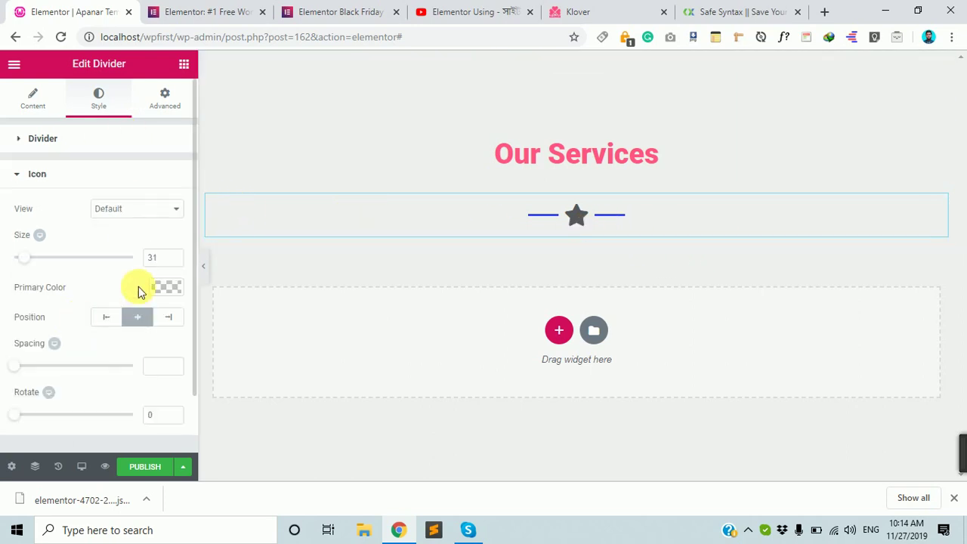
scroll(147, 272, down, 1)
click(167, 222)
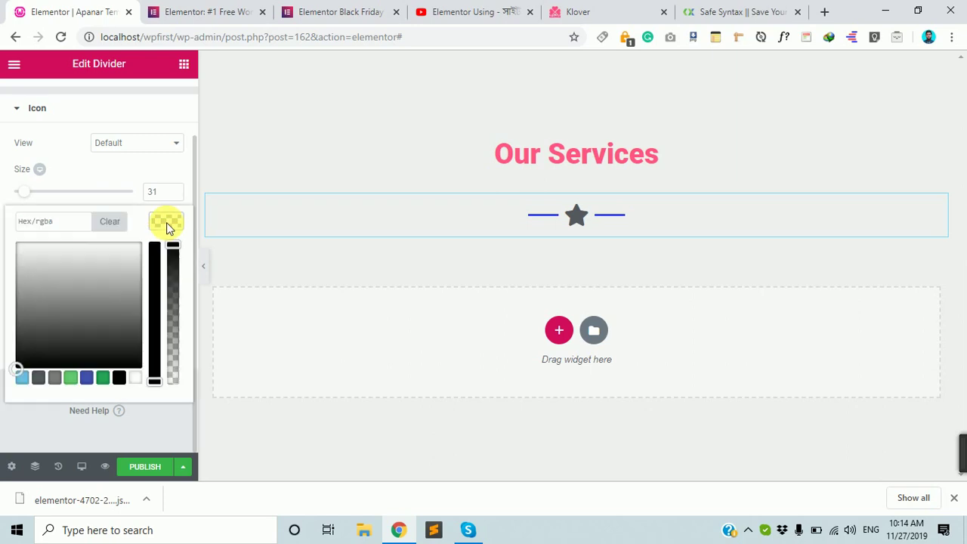
click(87, 378)
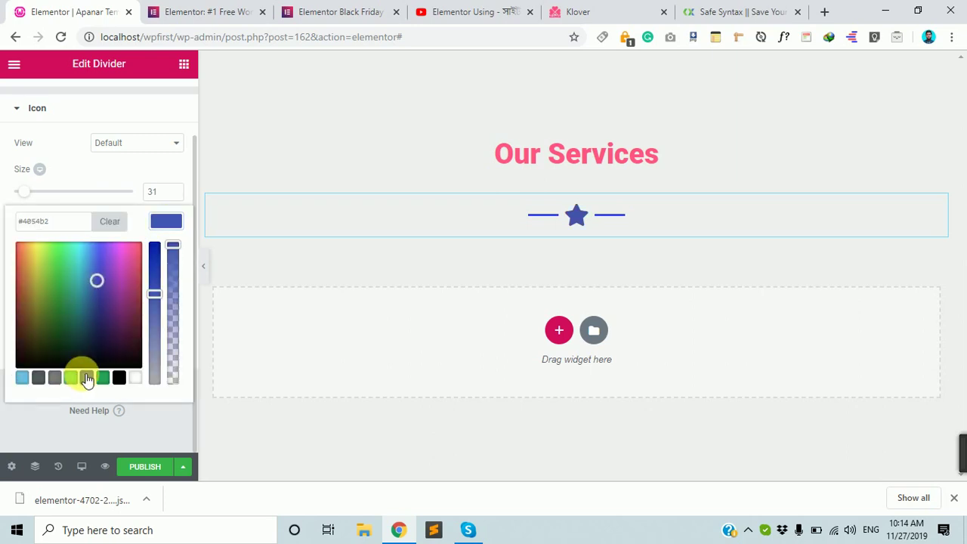
click(119, 173)
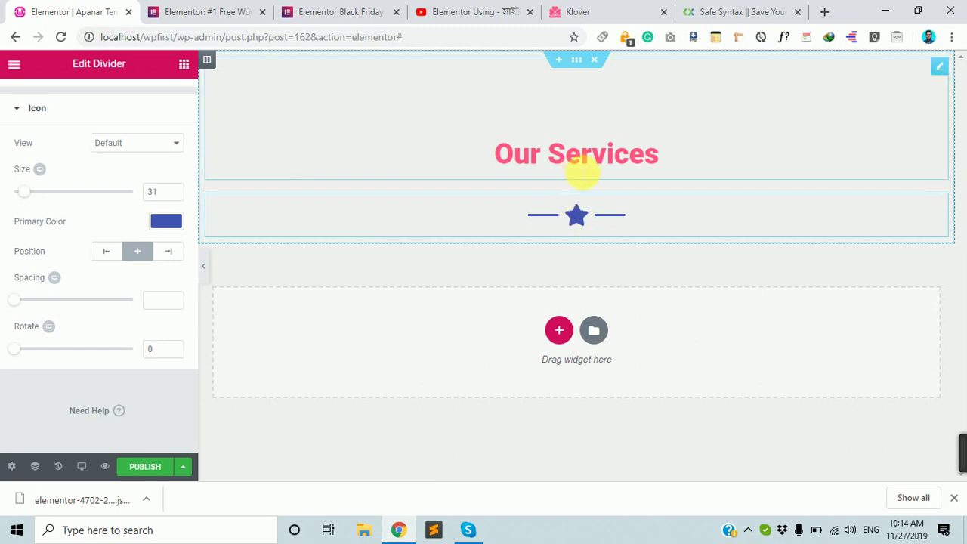
scroll(139, 121, up, 2)
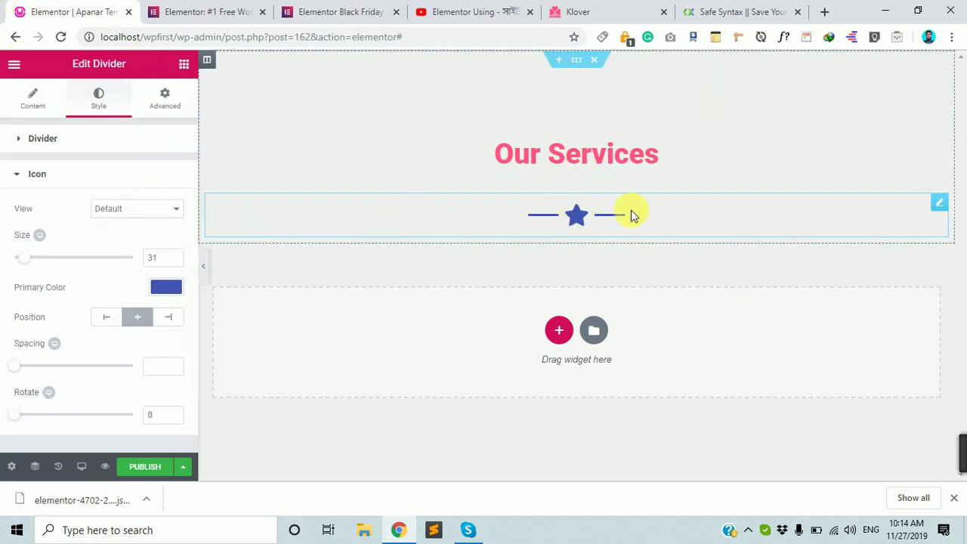
Step: Unlink the divider's margin values and set its top margin to -43 px
click(160, 96)
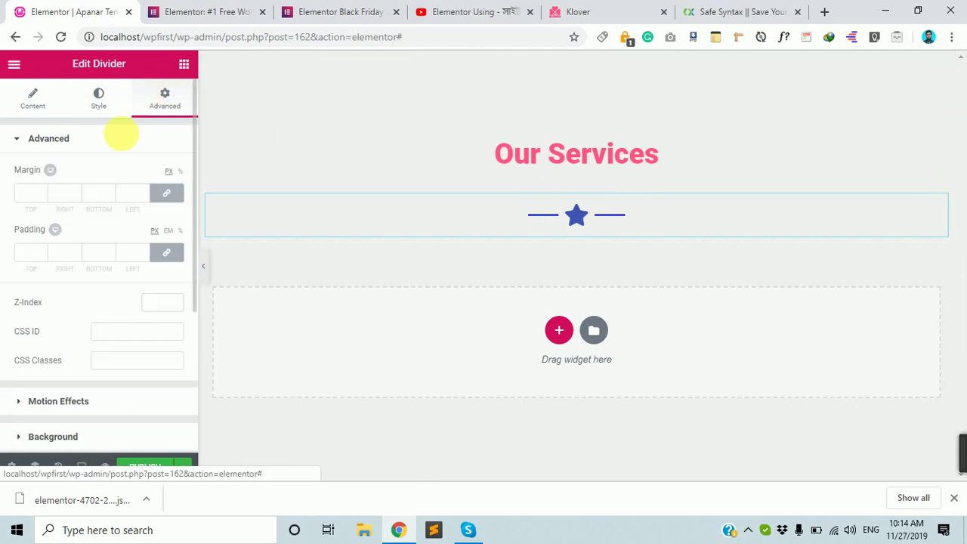
click(160, 198)
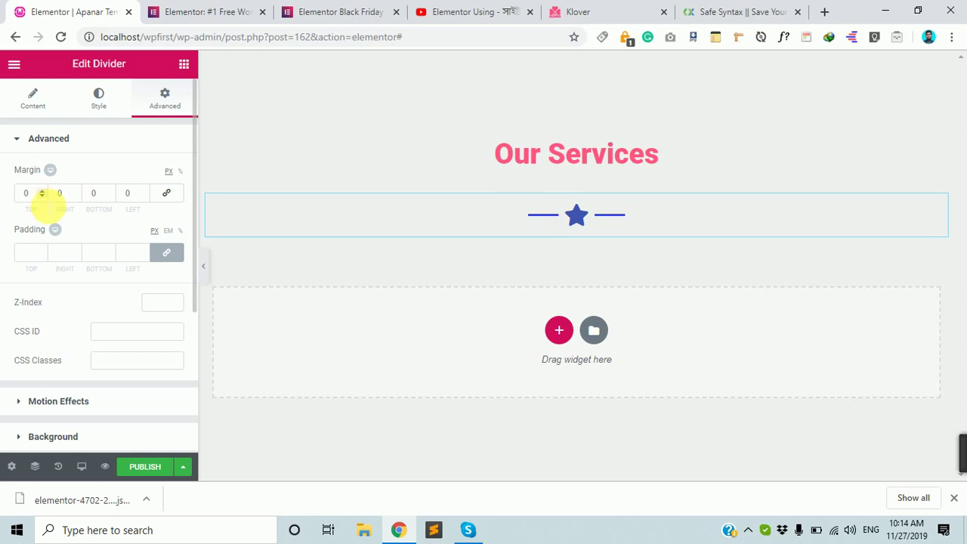
drag(42, 200, 42, 200)
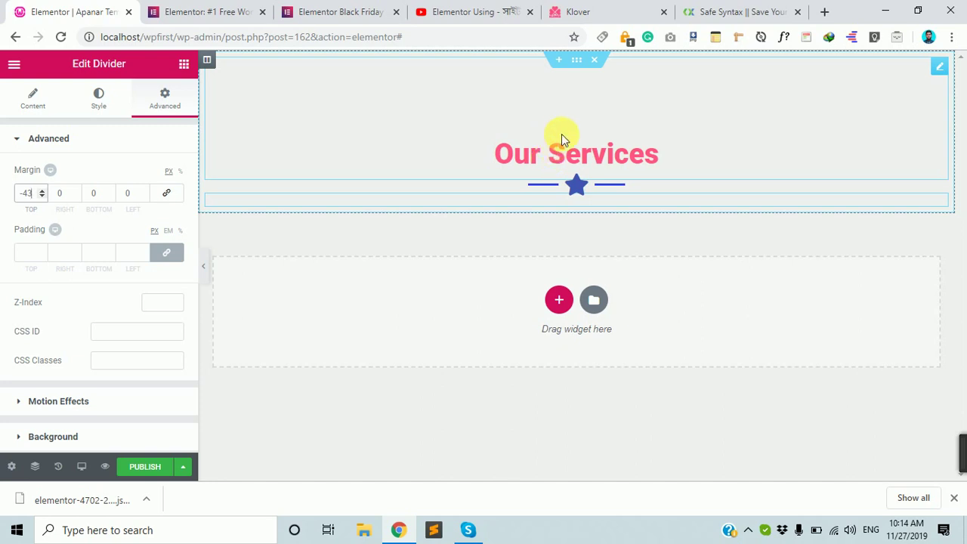
Step: Add a Text Editor widget to the services section and place the star divider between the heading and the text
click(183, 63)
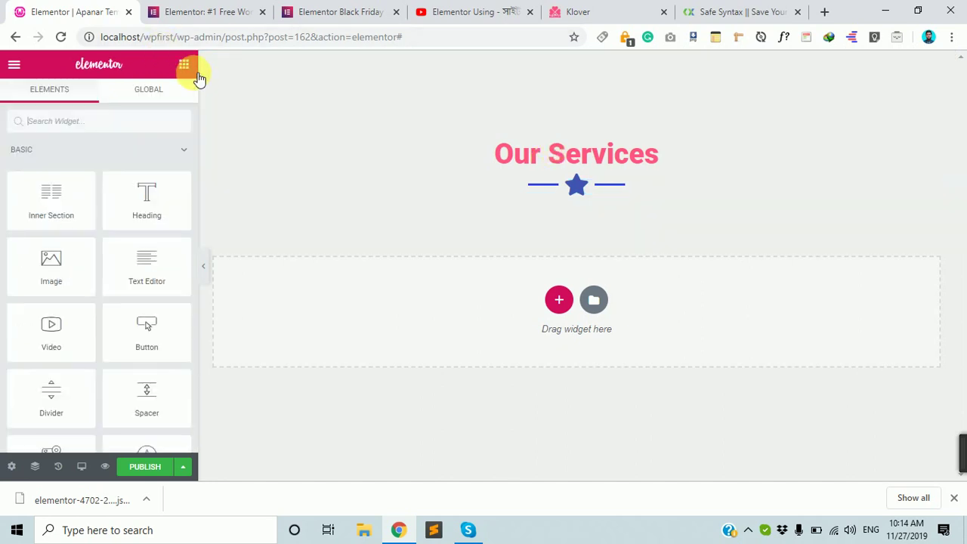
click(759, 7)
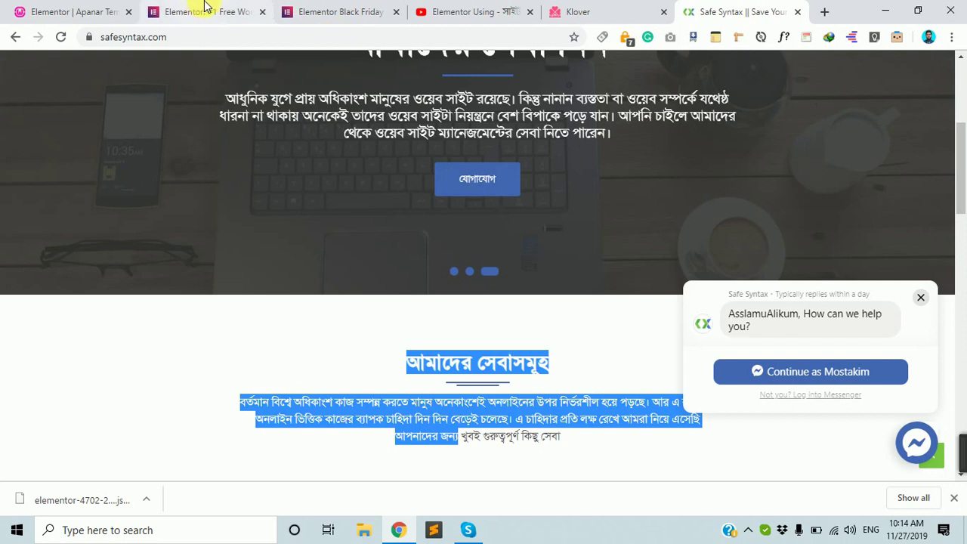
click(71, 7)
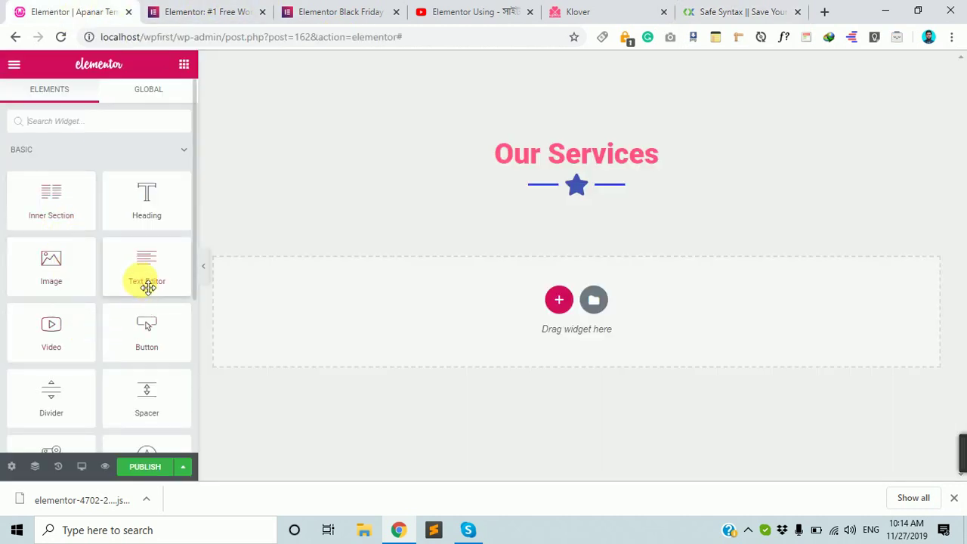
drag(146, 280, 577, 188)
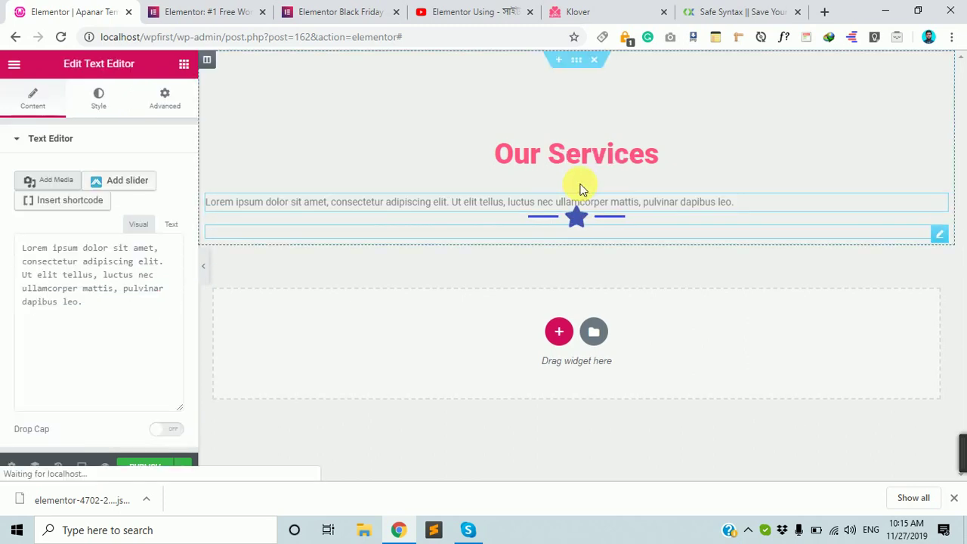
drag(293, 219, 293, 228)
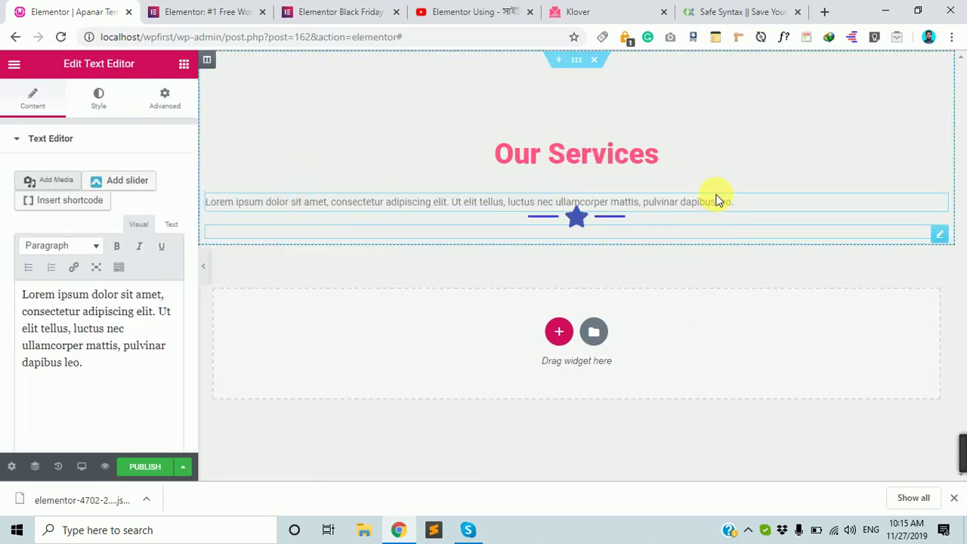
drag(571, 215, 576, 182)
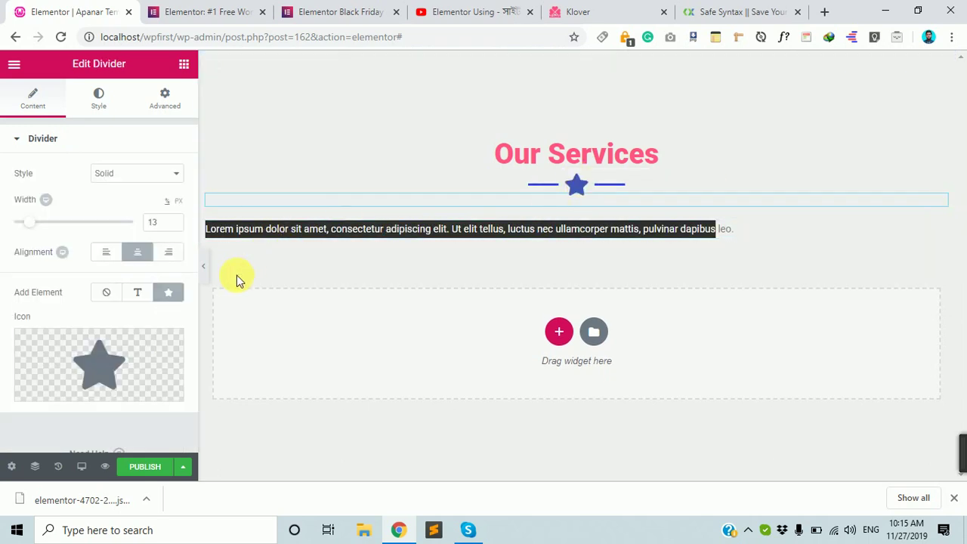
scroll(97, 345, down, 1)
scroll(54, 119, up, 1)
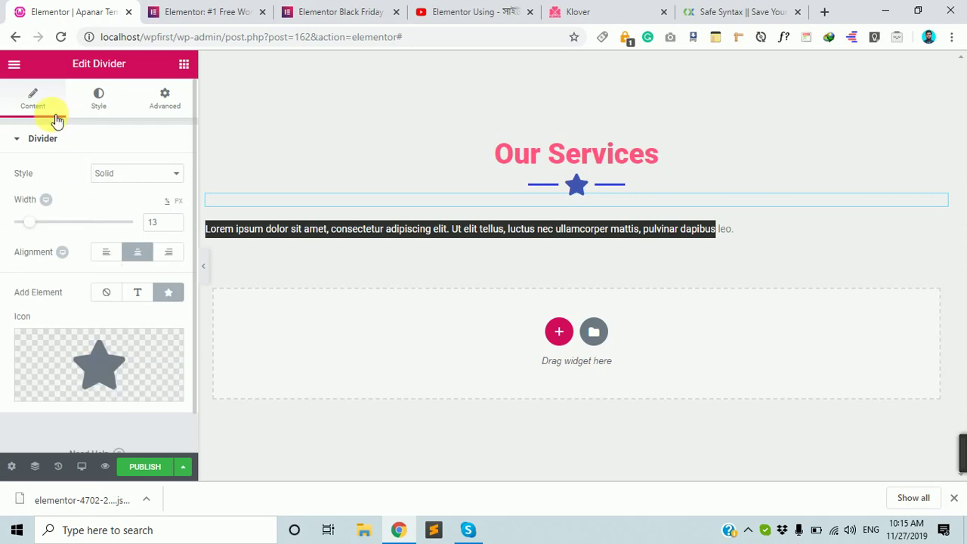
Step: Center-align the description text under the star divider
click(589, 243)
click(587, 234)
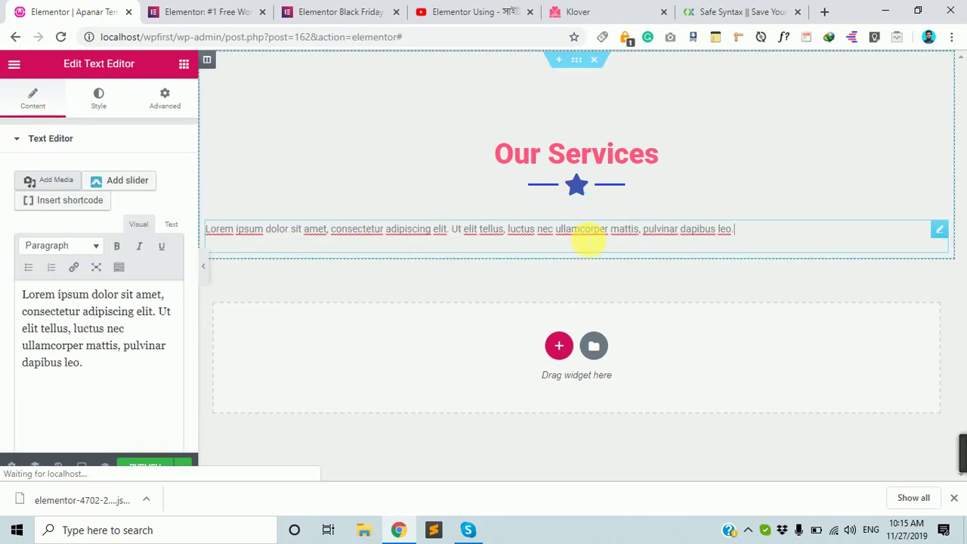
click(100, 377)
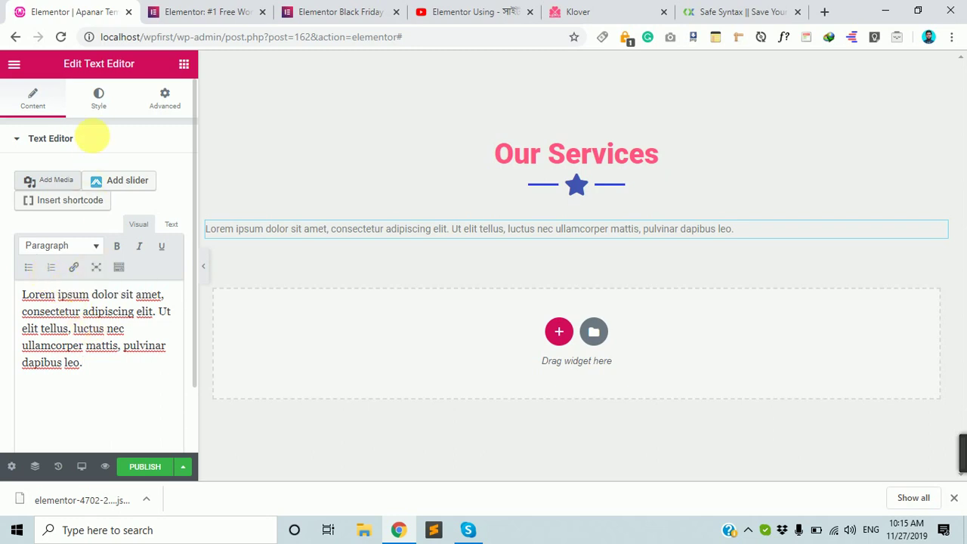
click(98, 108)
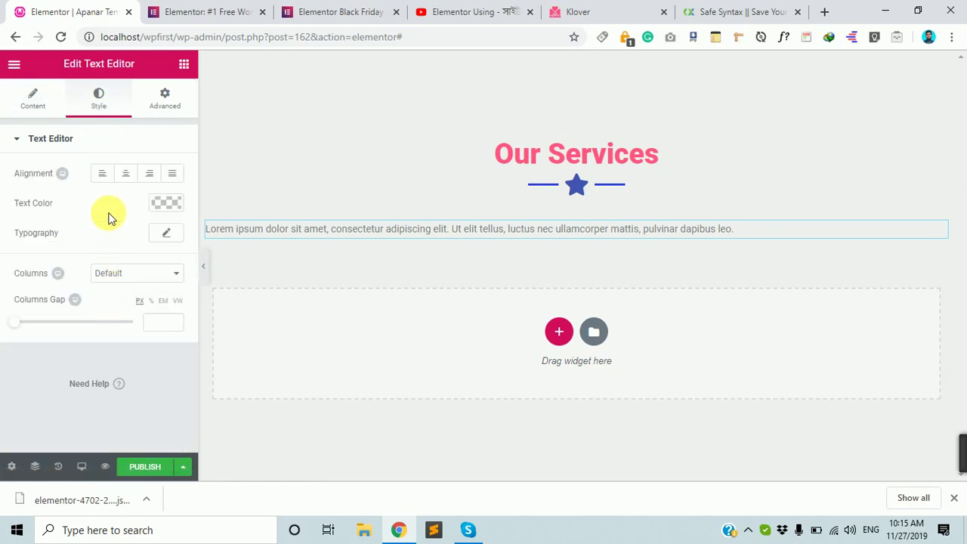
click(128, 176)
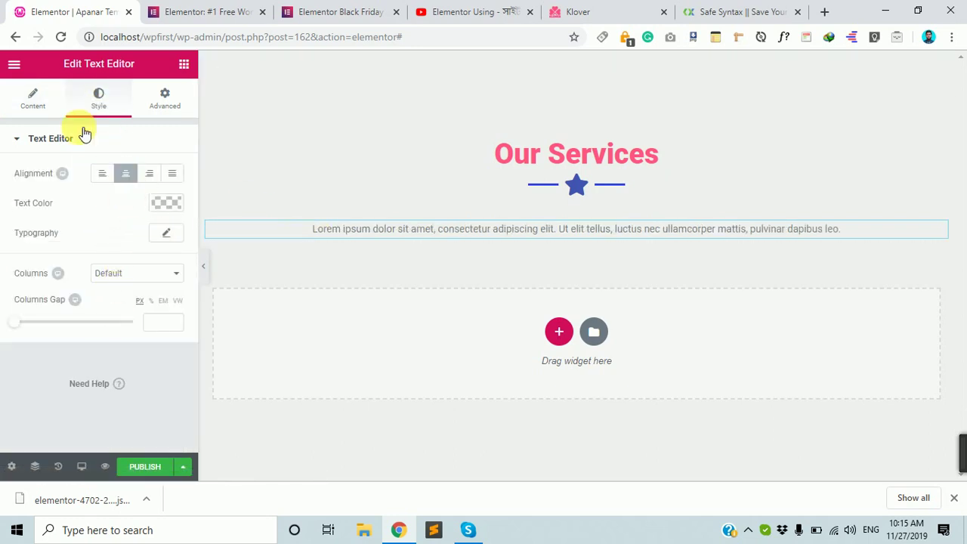
Step: Copy the end of the description, starting at "sectetur adipiscing elit", and paste it as a second paragraph
click(34, 97)
drag(112, 363, 39, 311)
key(ctrl+c)
click(129, 408)
key(Return)
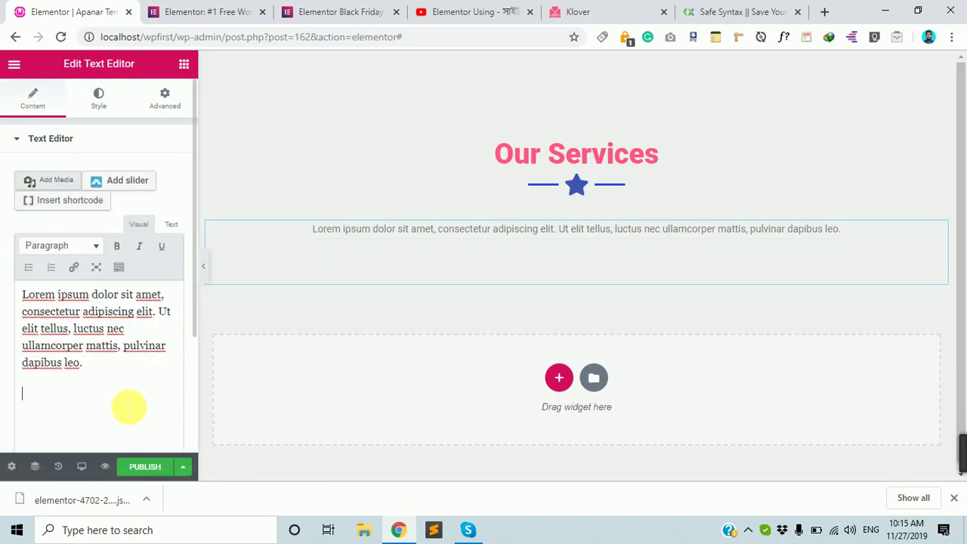
key(ctrl+v)
key(BackSpace)
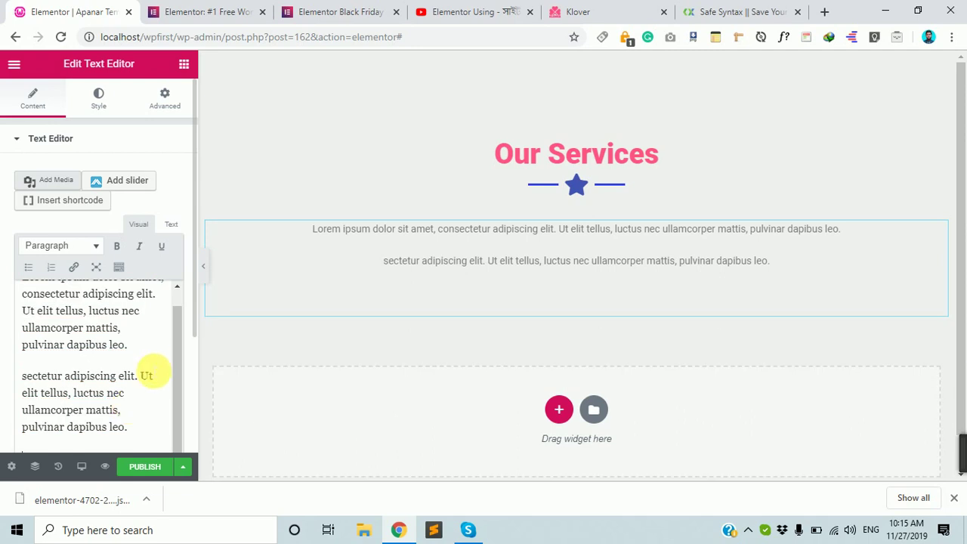
Step: Delete the pasted second paragraph, paste the copied text again and join it to the first paragraph
drag(141, 431, 141, 350)
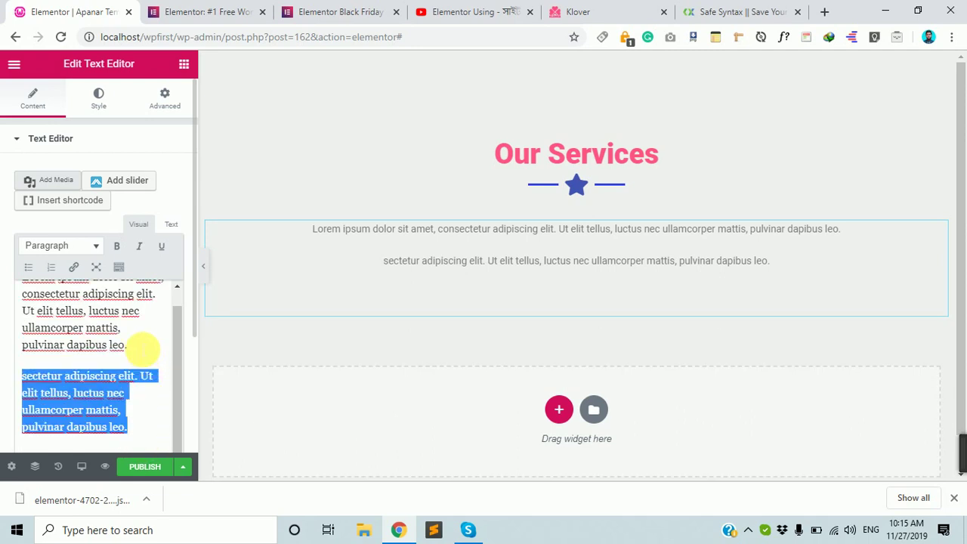
key(BackSpace)
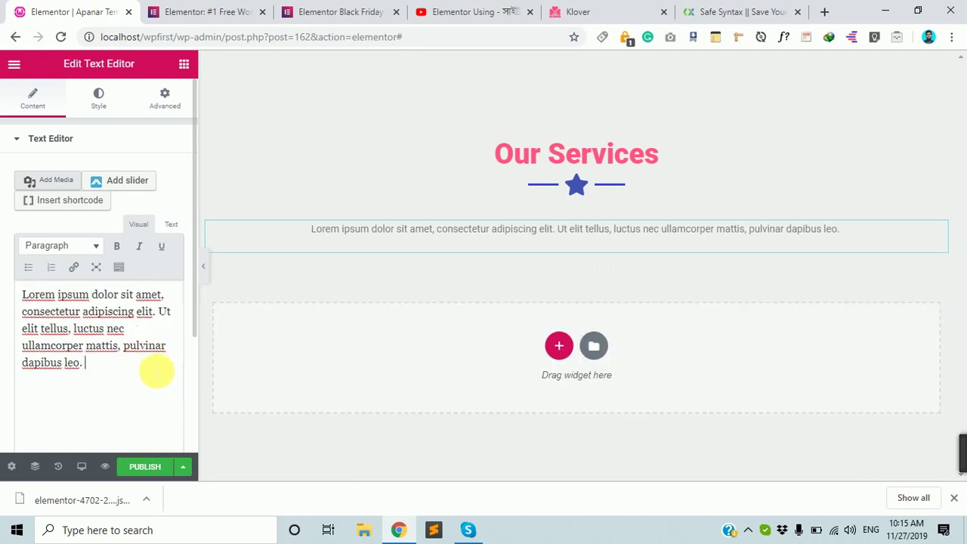
key(Return)
key(ctrl+v)
click(22, 388)
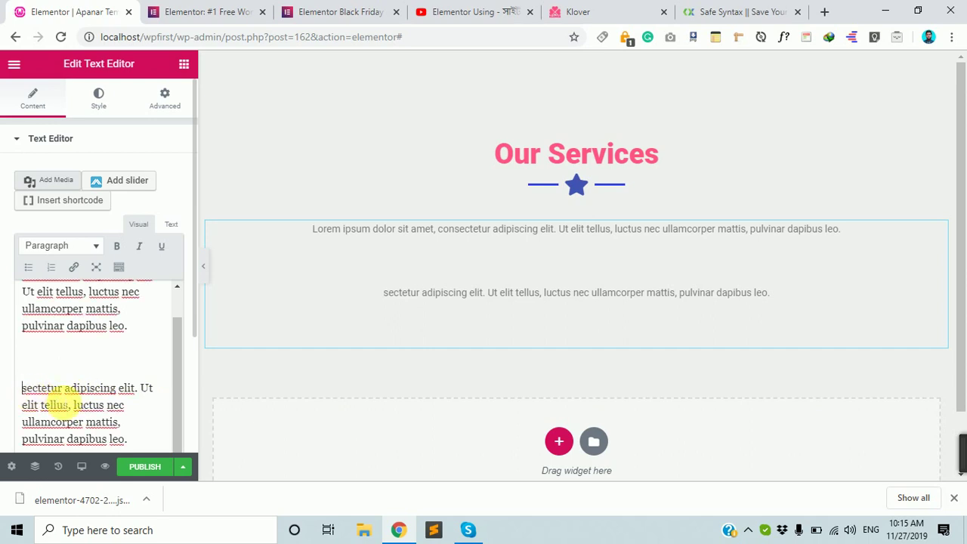
key(BackSpace)
key(BackSpace)
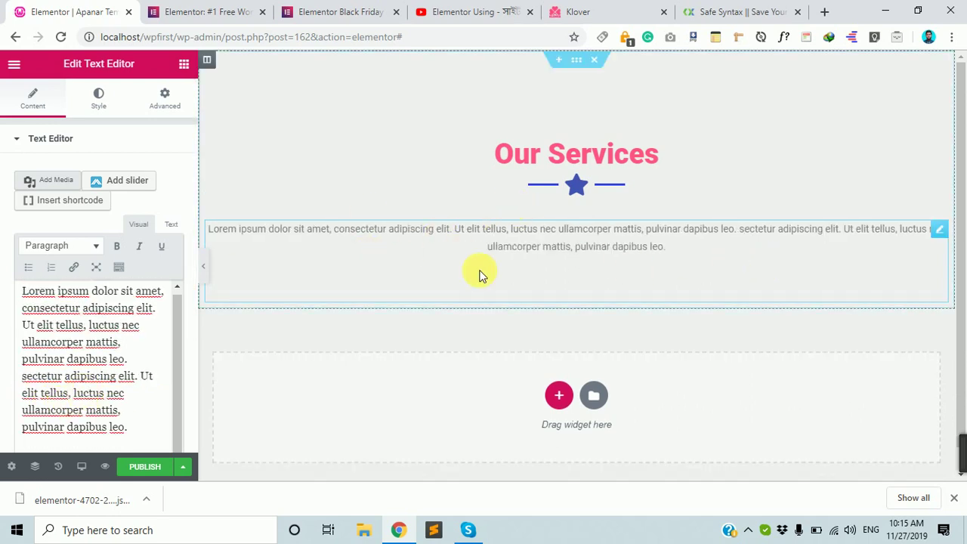
Step: Open the description text's advanced settings and preview the section at full width with the editing panel hidden
click(165, 98)
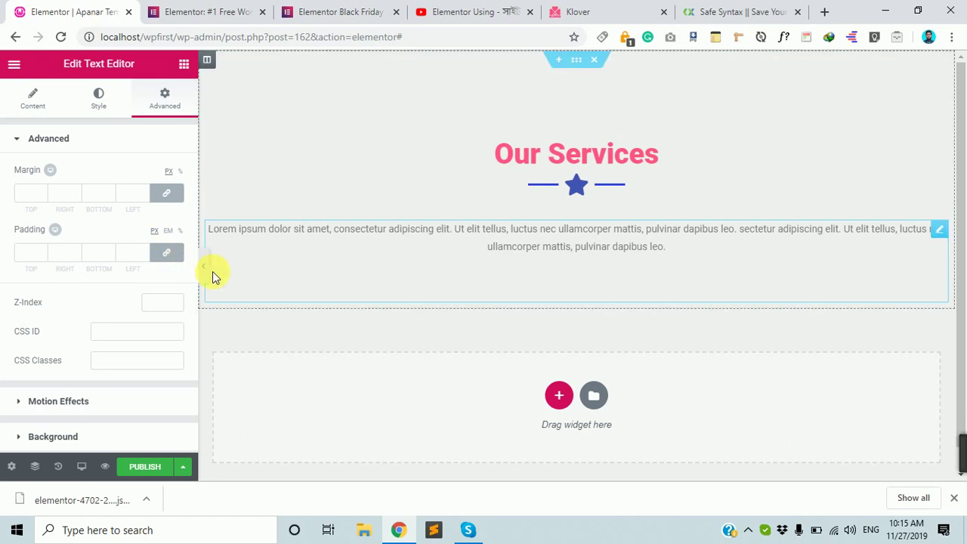
drag(212, 272, 210, 272)
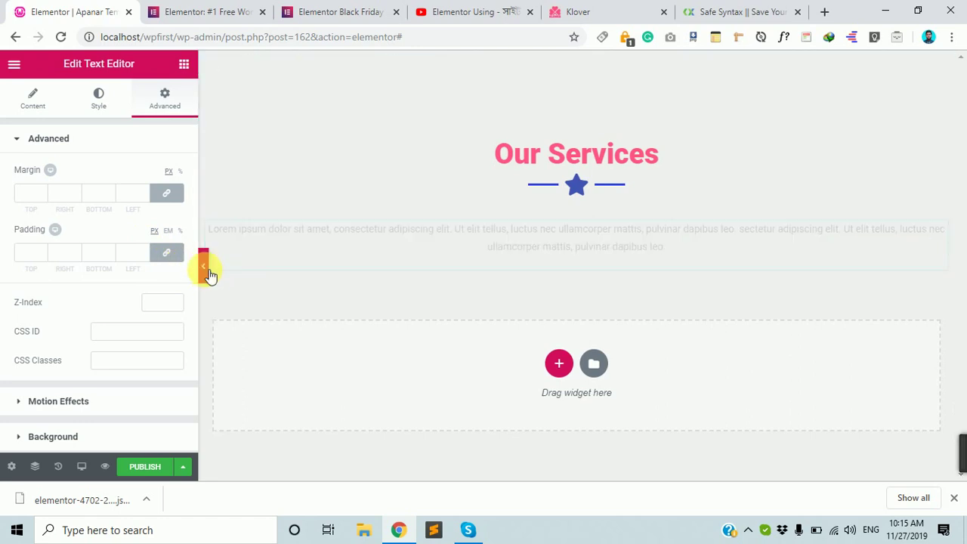
click(207, 271)
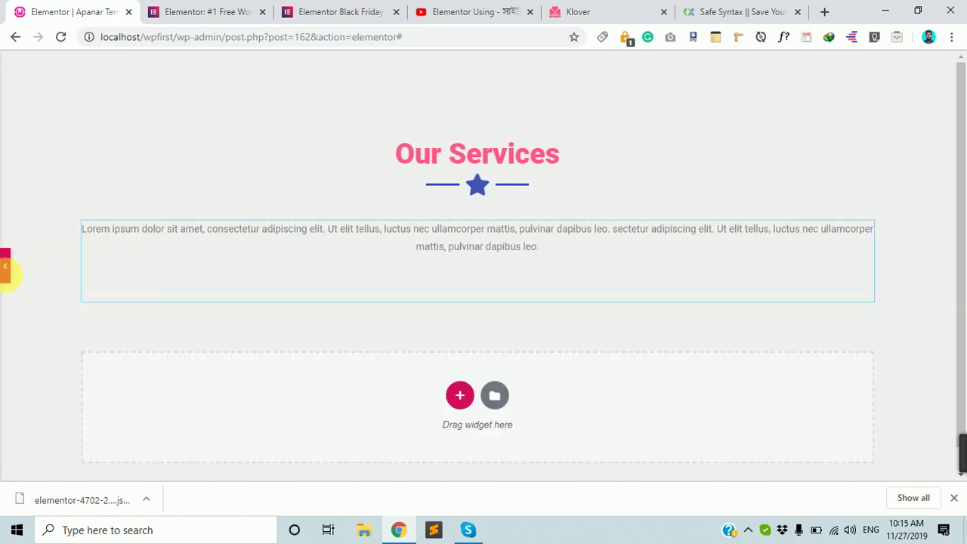
click(6, 270)
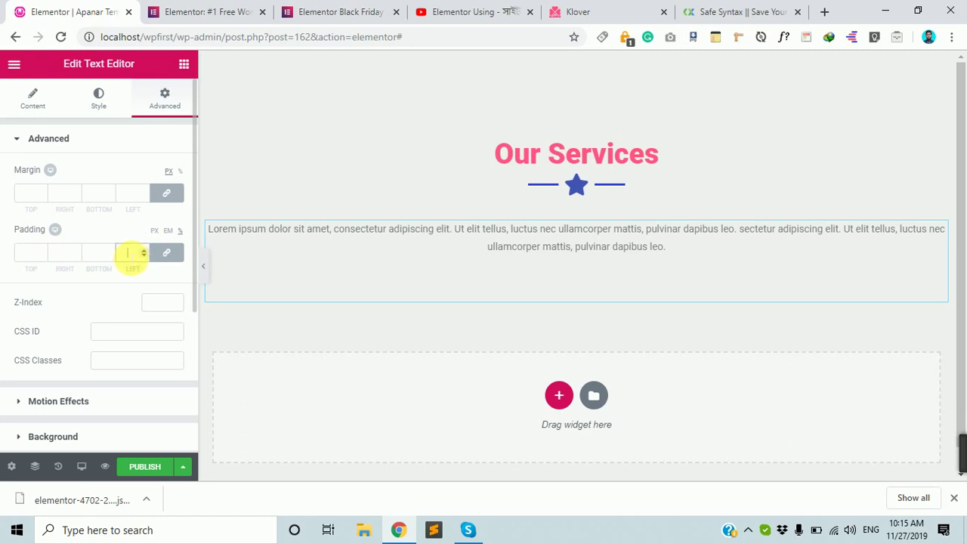
Step: Try a linked padding of 5% on all four sides of the description text
text(5)
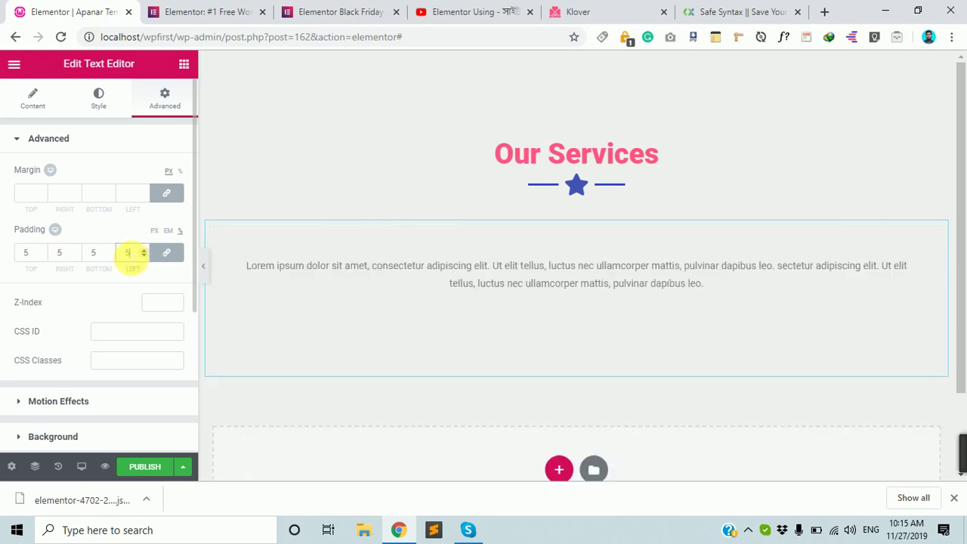
click(130, 257)
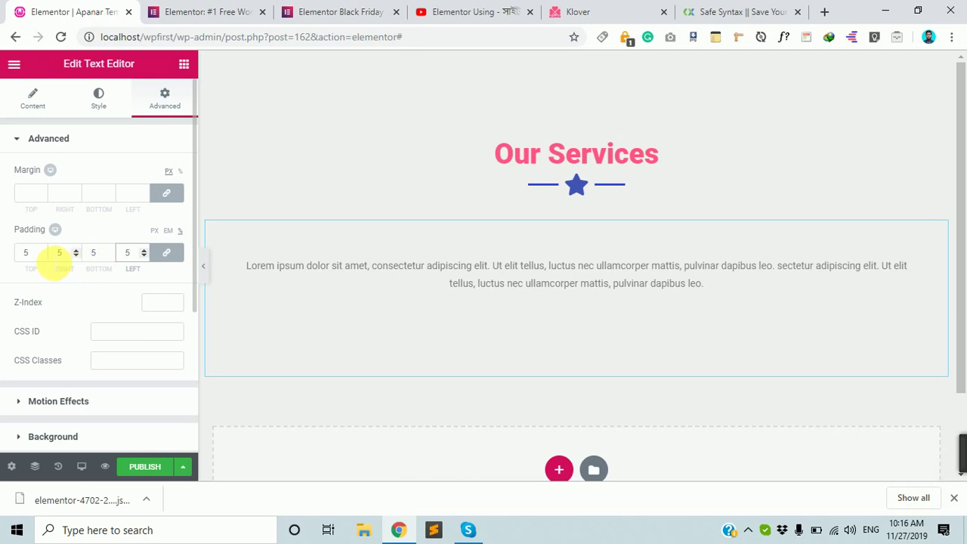
key(BackSpace)
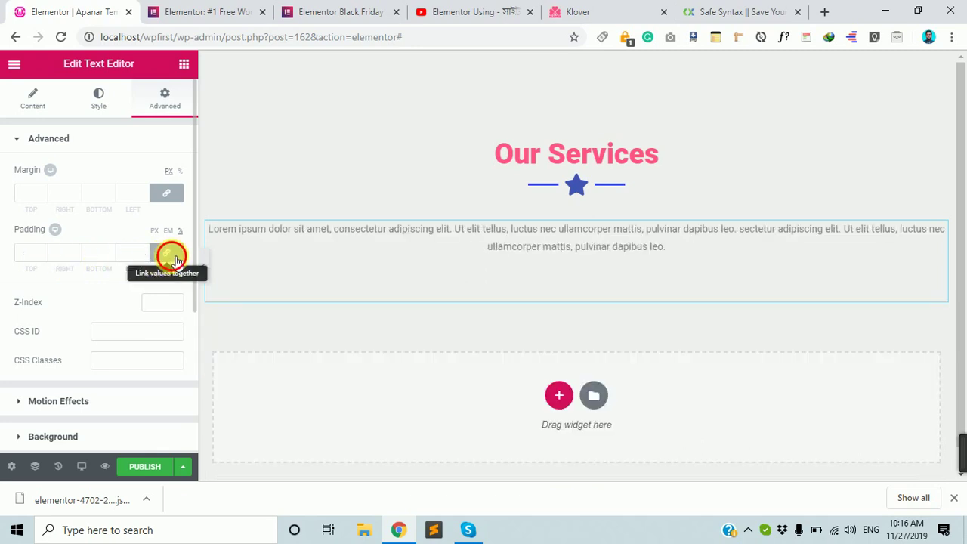
Step: Unlink the description text's padding values and set the left and right padding to 5%
click(171, 256)
double_click(132, 253)
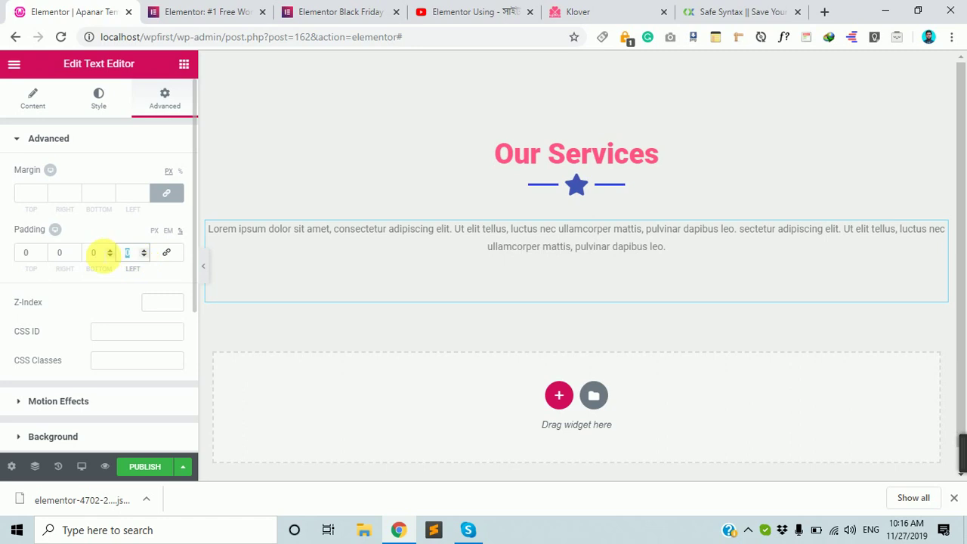
text(5)
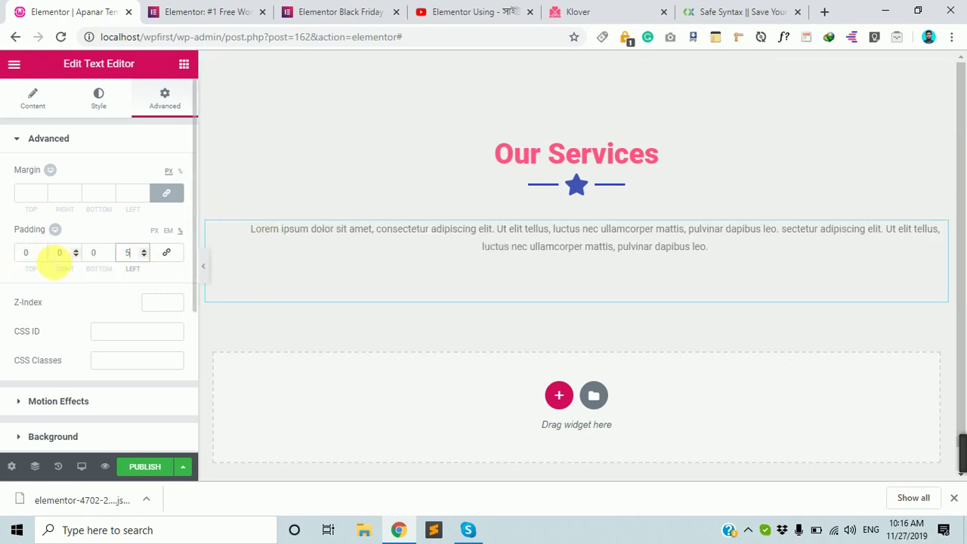
double_click(63, 254)
text(5)
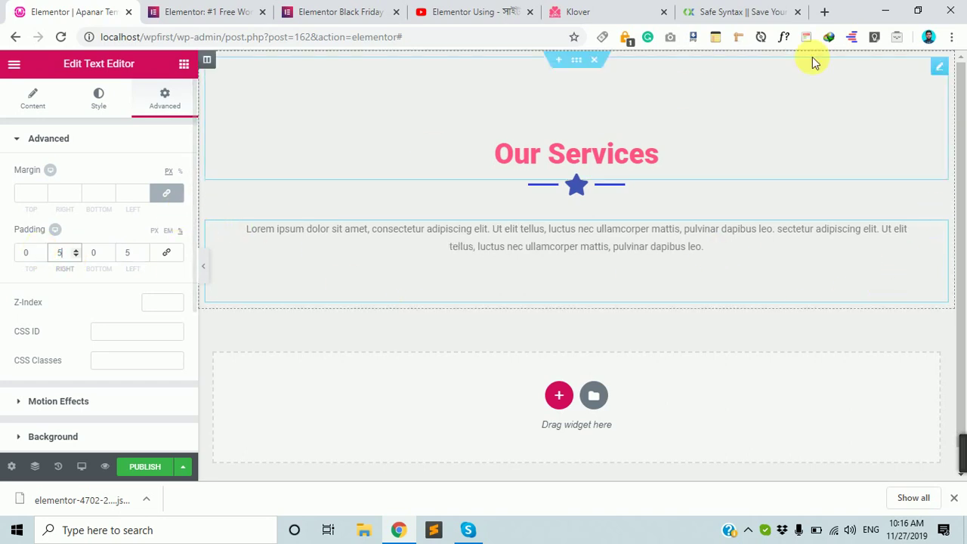
Step: Check the description below the services heading on the safesyntax.com page, then return to the Elementor page
click(766, 11)
scroll(532, 340, down, 1)
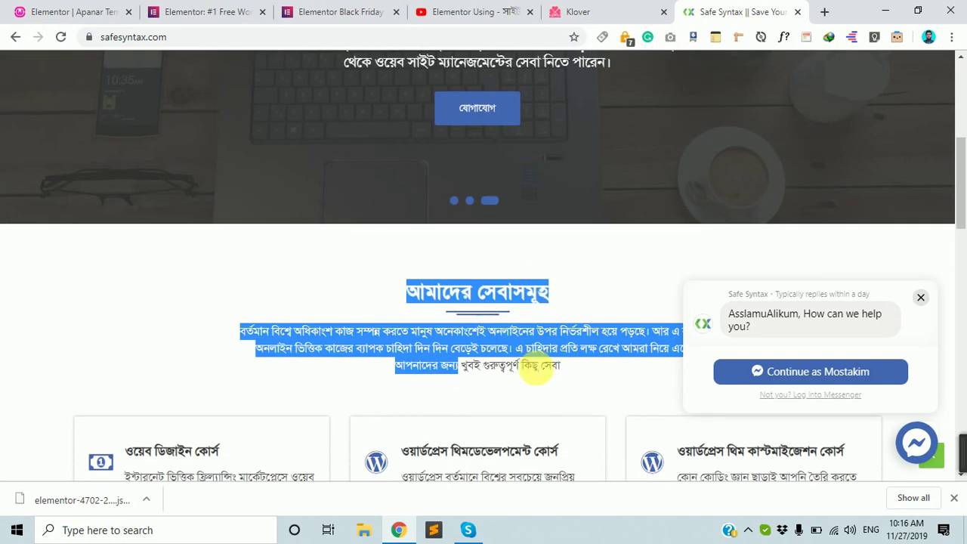
click(537, 361)
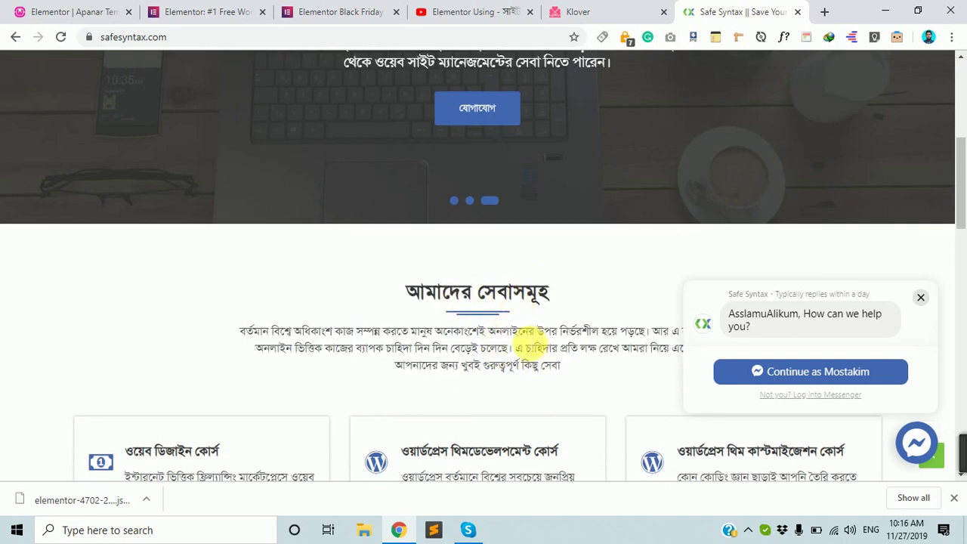
click(58, 6)
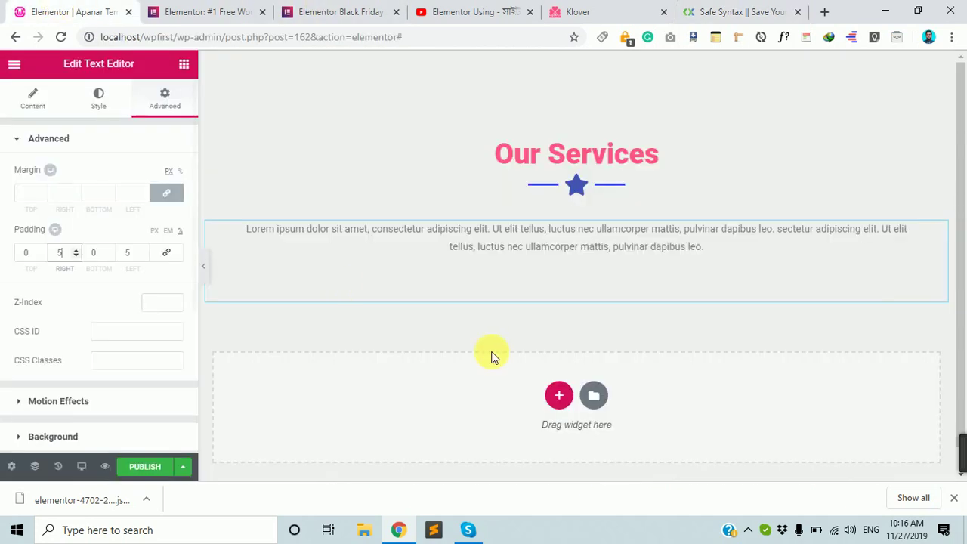
Step: Set only the description text's top margin to -27 px and publish the page
click(582, 257)
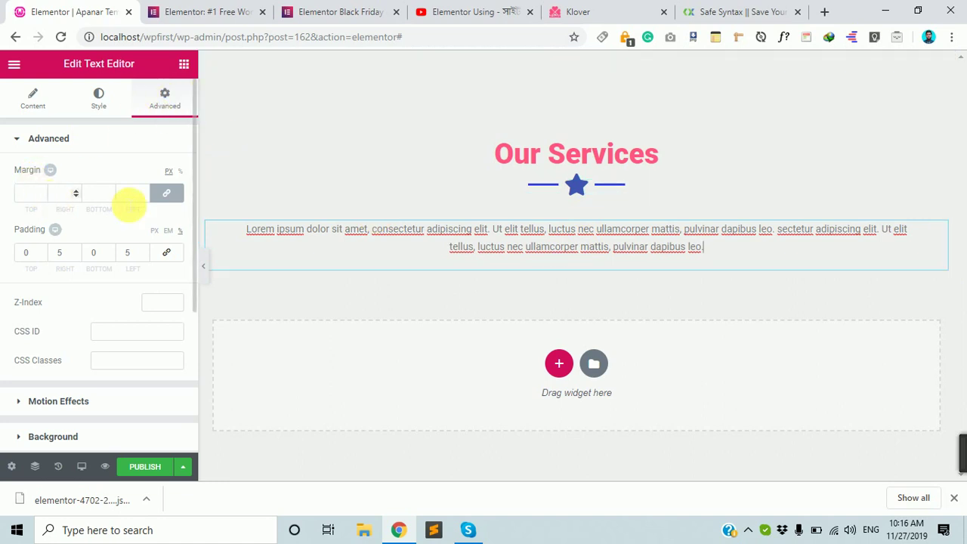
click(166, 193)
click(42, 197)
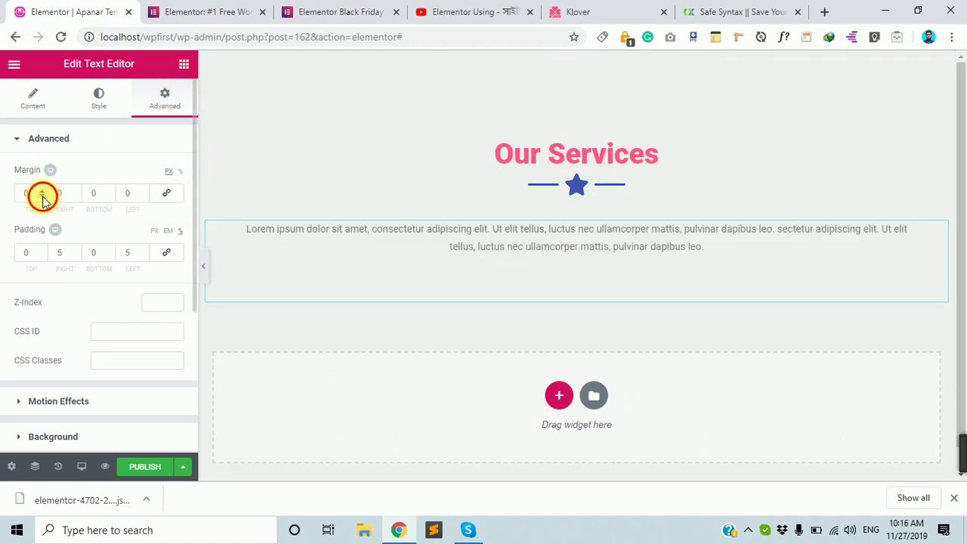
drag(41, 197, 40, 194)
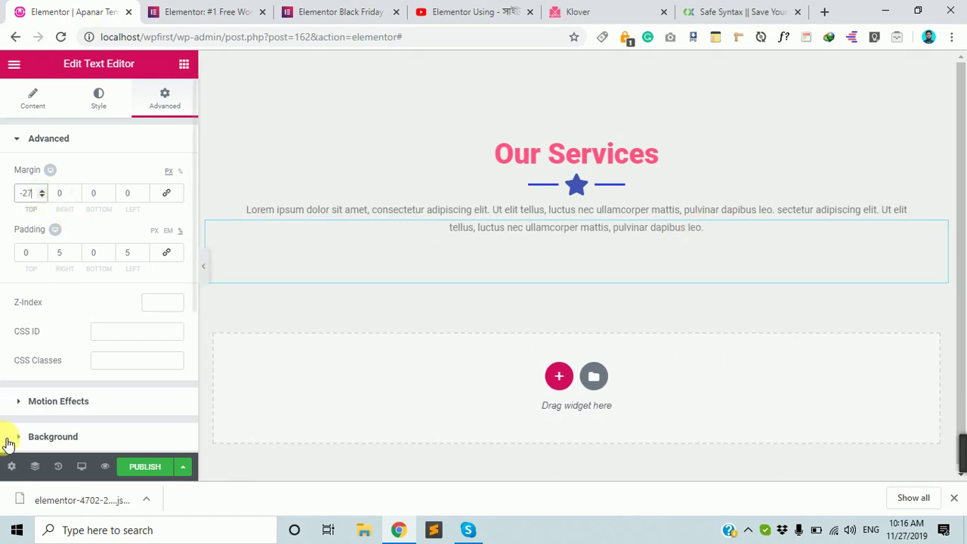
click(146, 467)
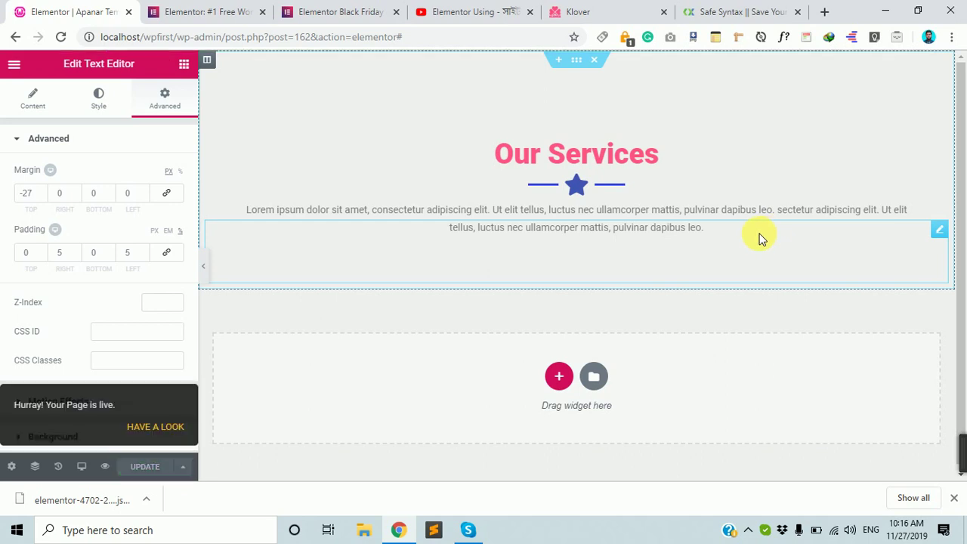
Step: Examine the layout of the service cards on the safesyntax.com page and return to the Elementor page
click(721, 11)
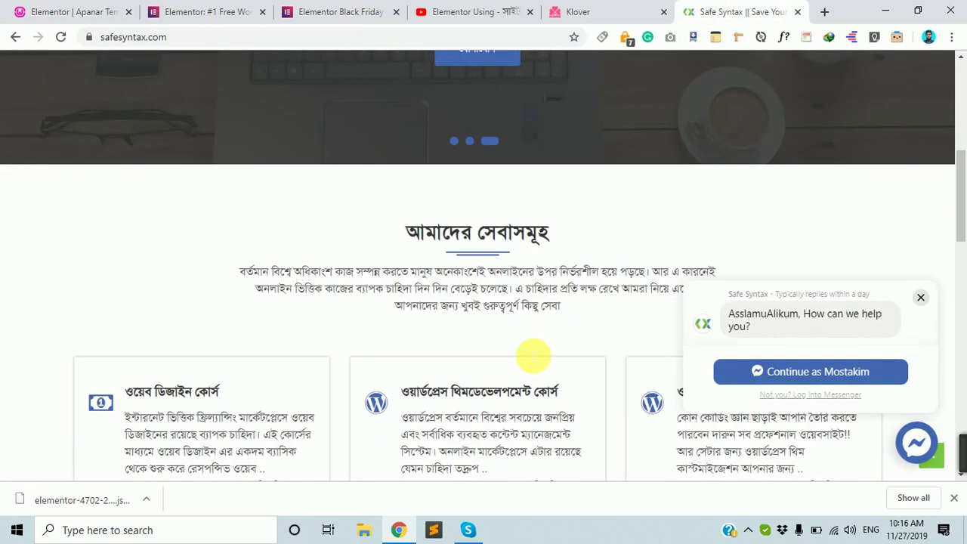
scroll(533, 355, down, 3)
click(120, 11)
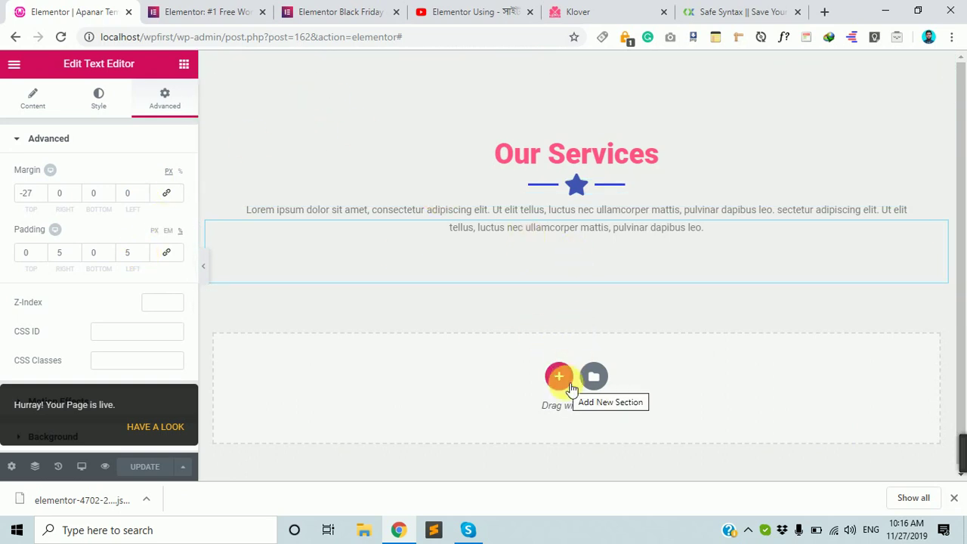
Step: Add a new section with three equal columns below the services description
click(559, 376)
scroll(570, 393, down, 1)
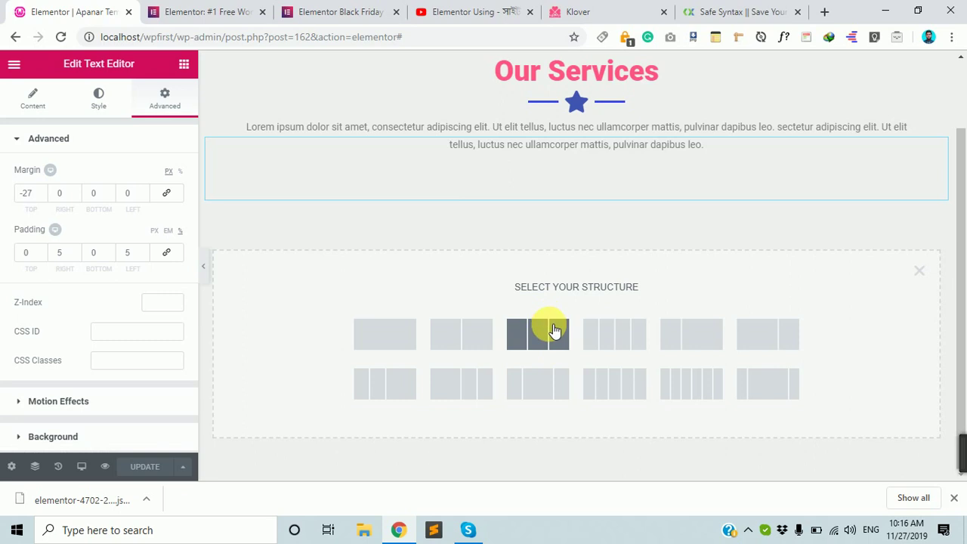
click(554, 331)
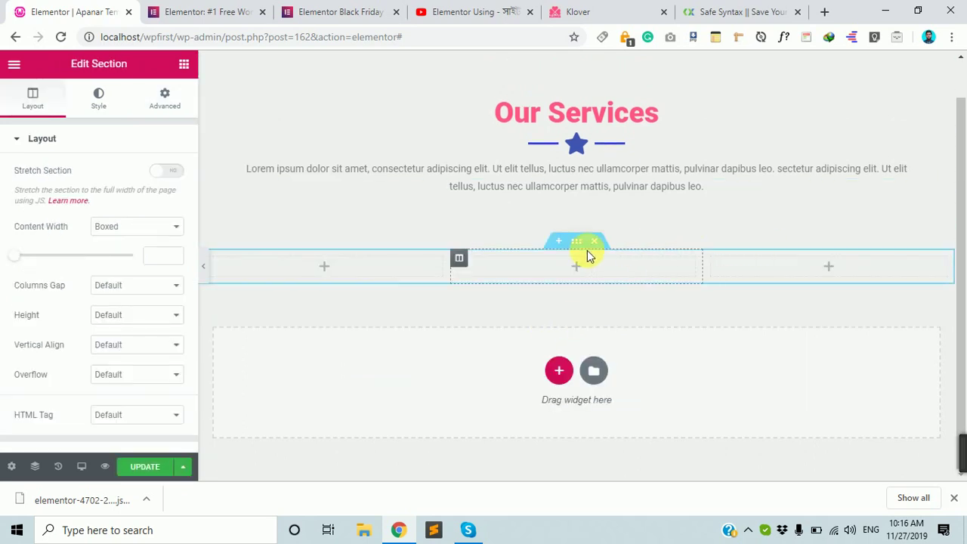
Step: Duplicate the new section's middle column and delete the duplicate
right_click(462, 261)
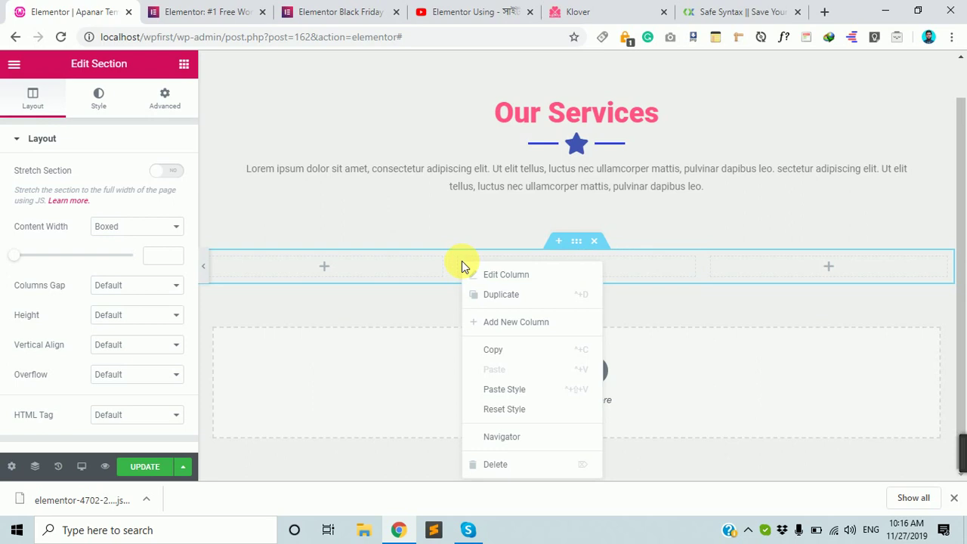
click(510, 294)
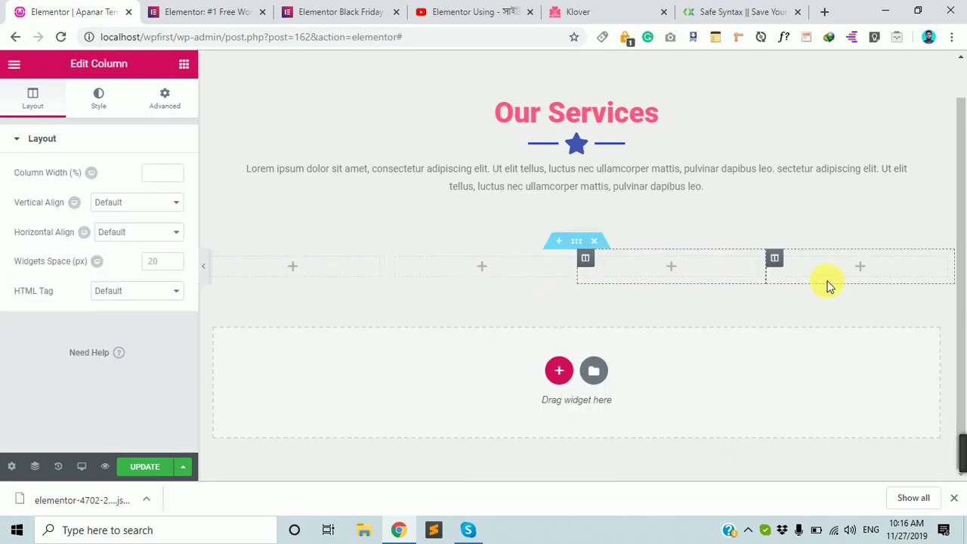
right_click(589, 261)
click(633, 466)
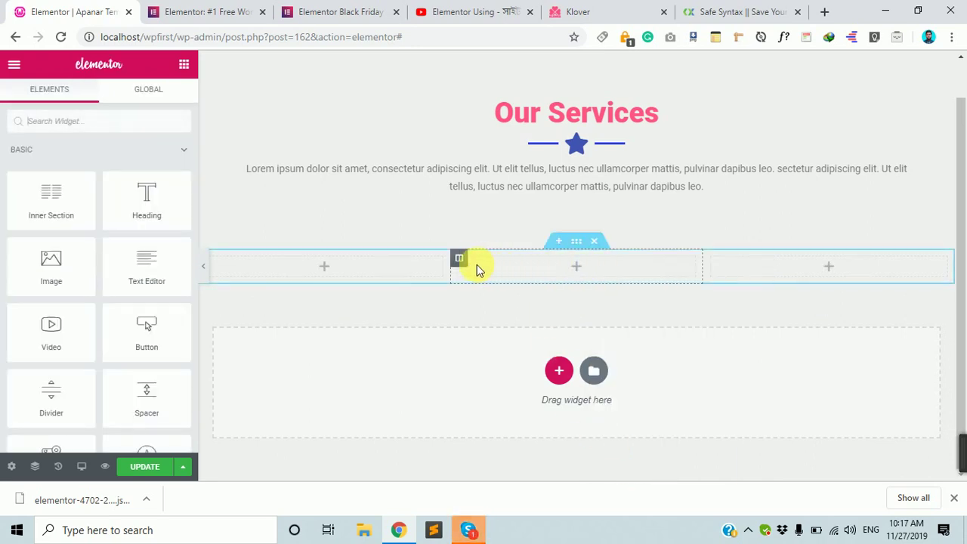
Step: Check the service card design on the safesyntax.com page again and return to the Elementor page
click(460, 259)
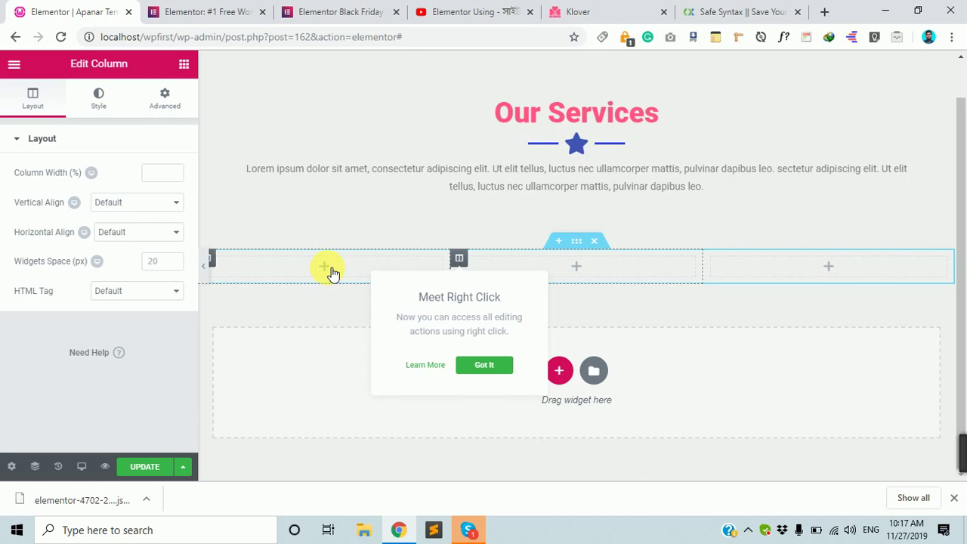
click(755, 11)
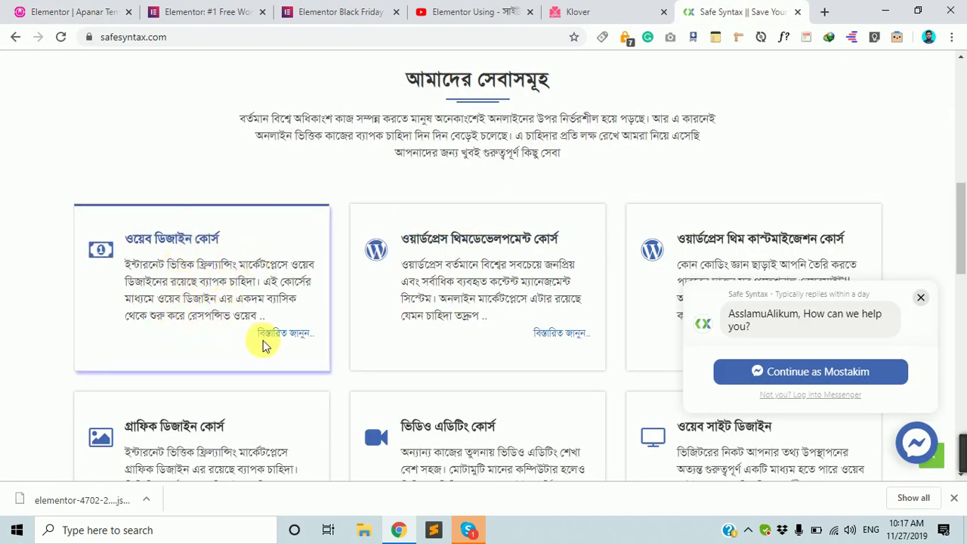
click(83, 11)
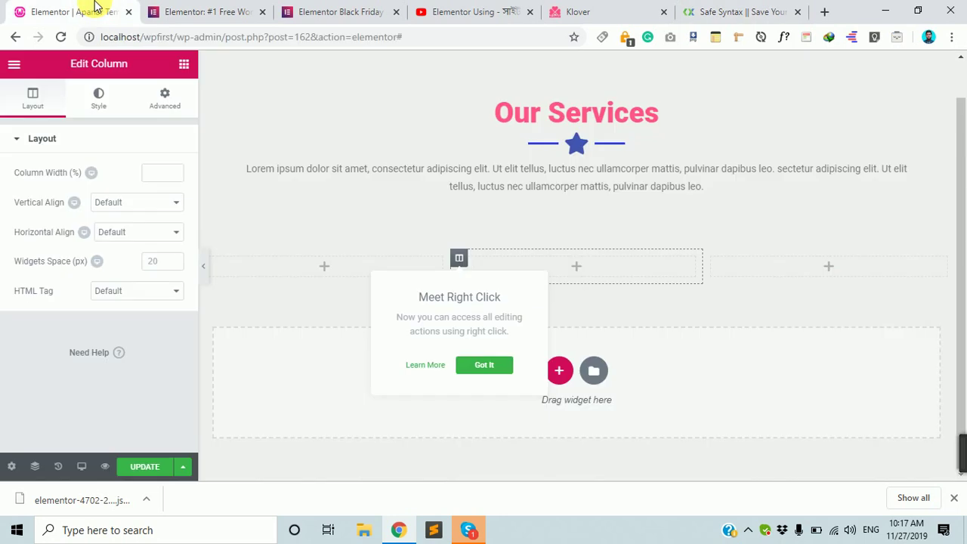
Step: Add an Icon widget to the first column of the empty three-column section
click(330, 266)
scroll(136, 287, down, 4)
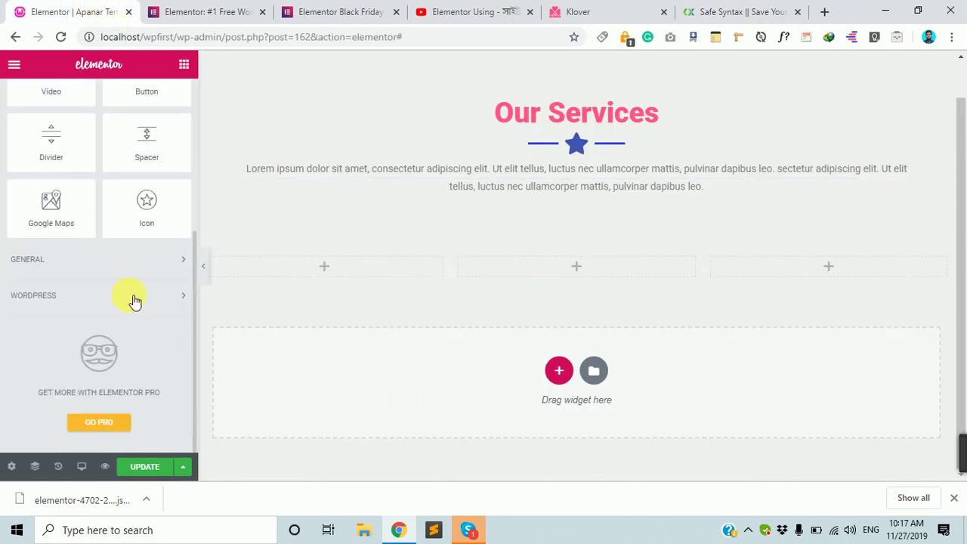
click(136, 264)
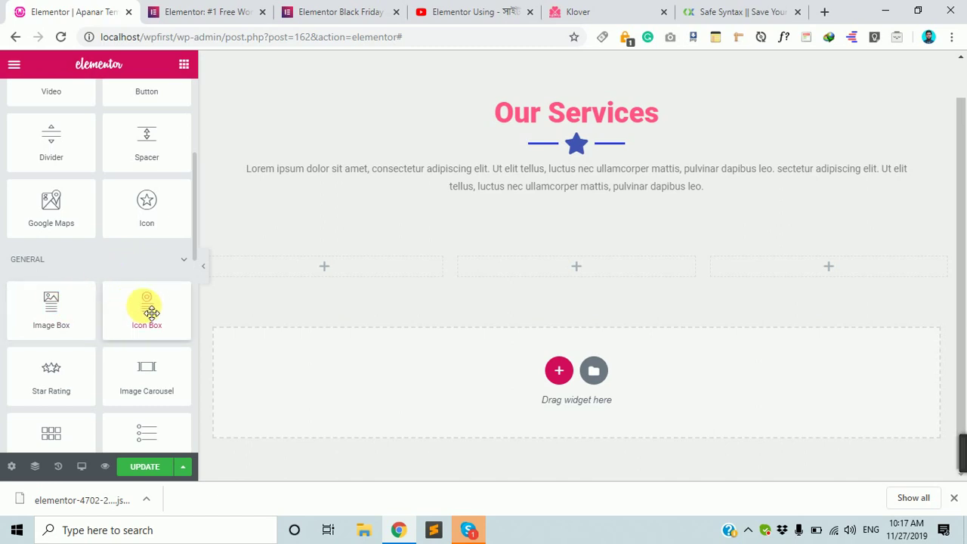
scroll(149, 310, up, 2)
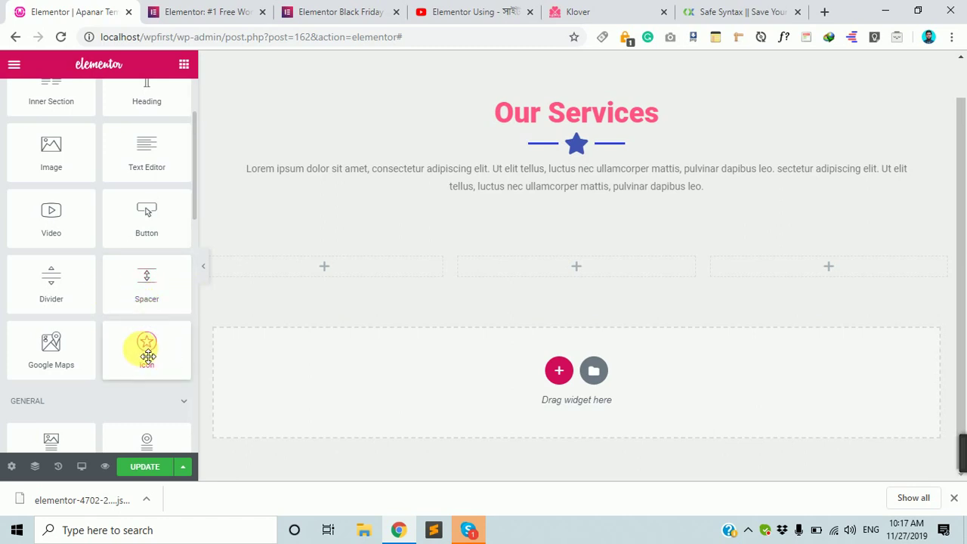
drag(150, 353, 330, 265)
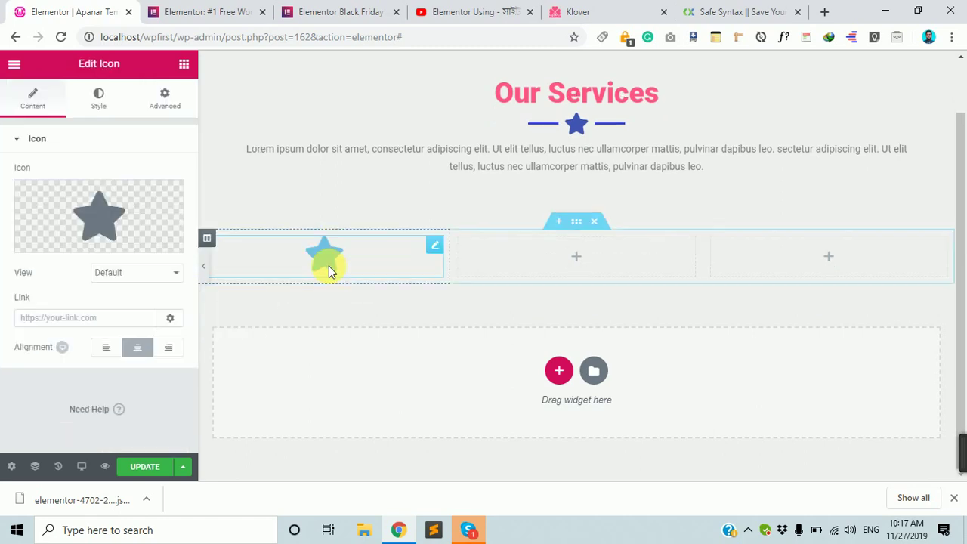
Step: Add a Heading widget below the star icon in the first column and center-align it
click(183, 64)
drag(147, 198, 289, 267)
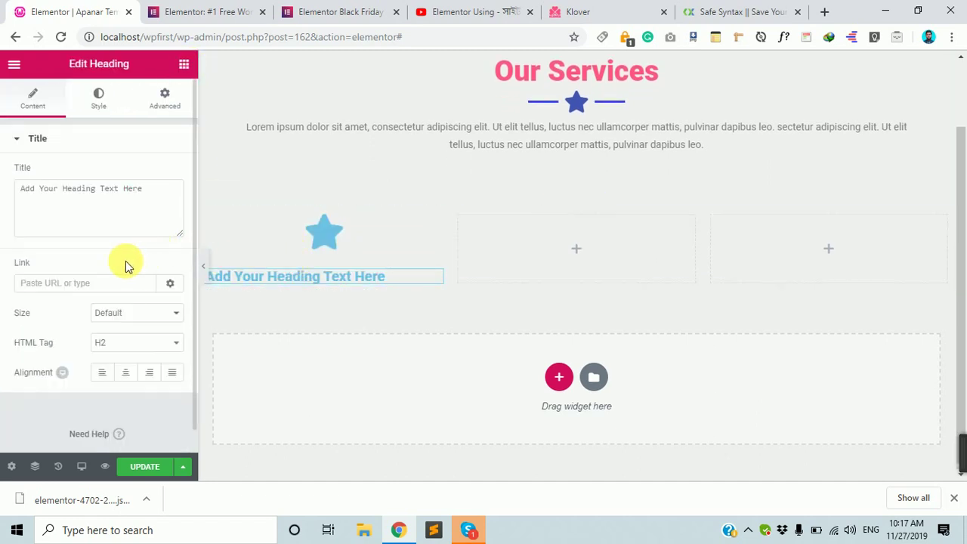
click(135, 380)
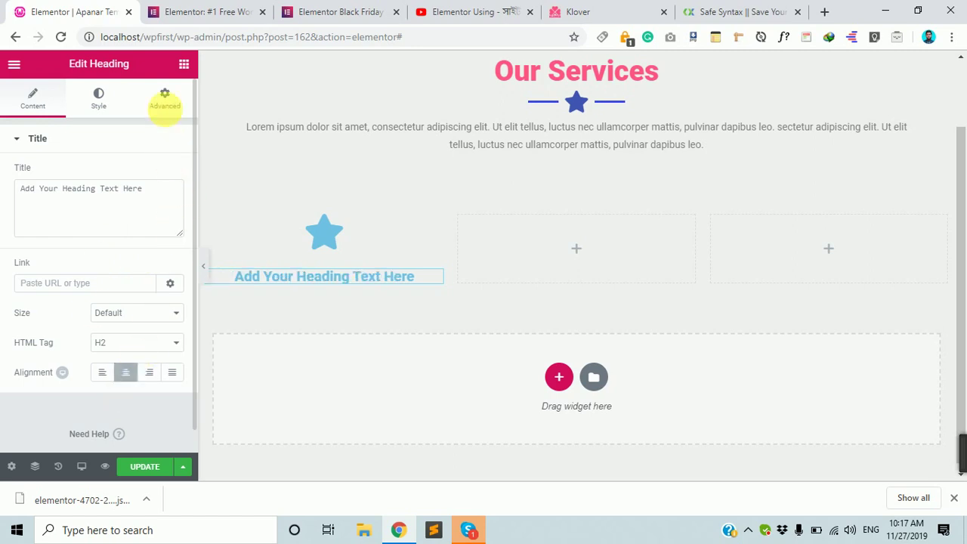
Step: Add a Text Editor widget below the first column's heading and center-align its text
click(183, 64)
drag(147, 264, 306, 283)
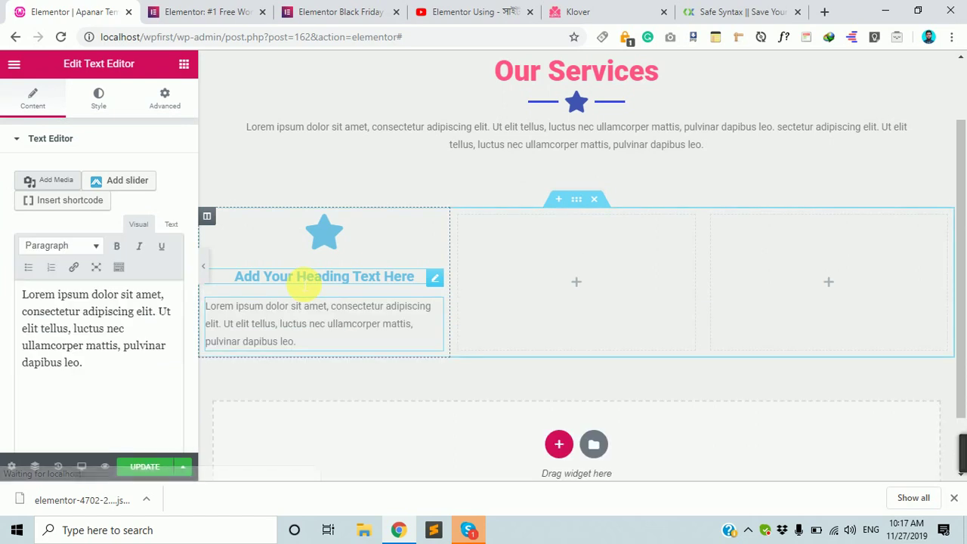
click(98, 98)
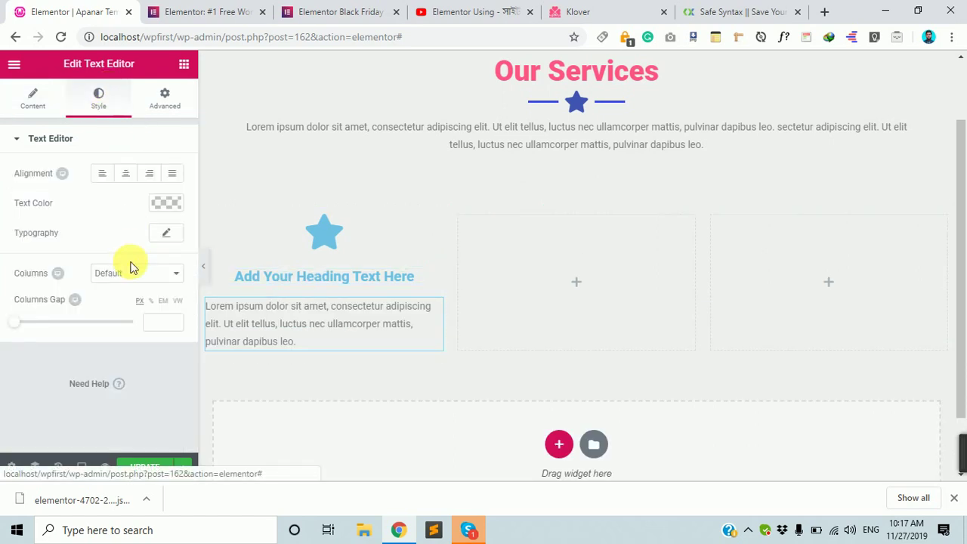
click(126, 173)
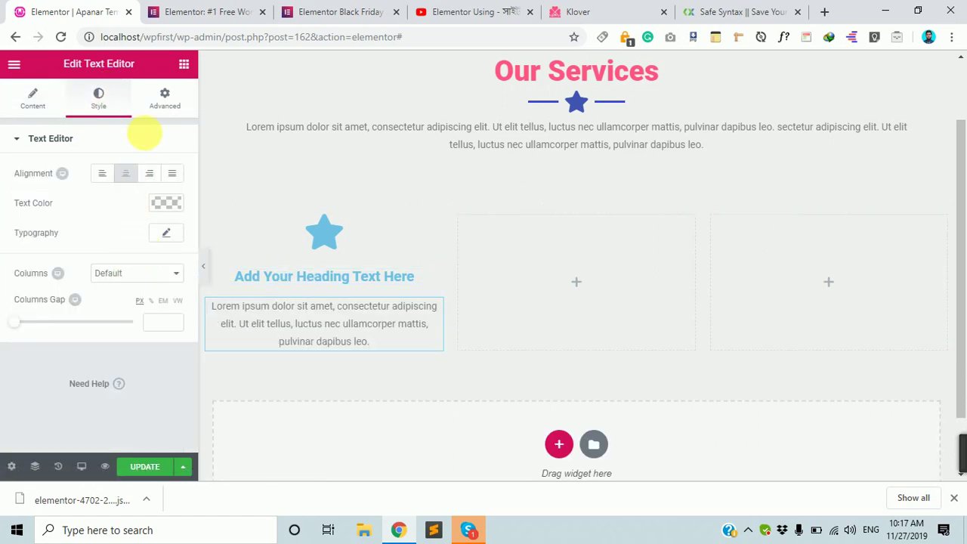
Step: Add a Button widget below the lorem ipsum text in the first column
click(185, 67)
scroll(121, 257, down, 1)
scroll(106, 227, up, 1)
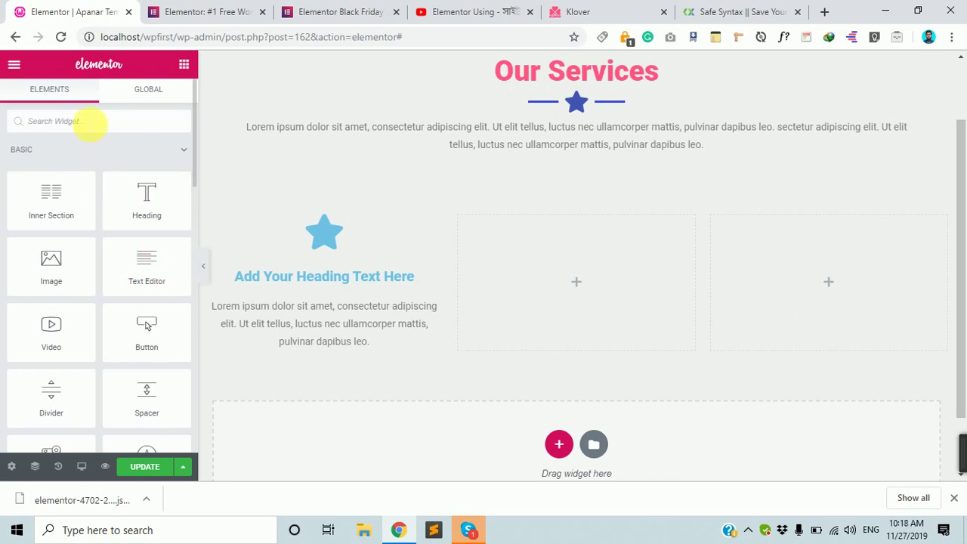
scroll(85, 246, down, 3)
scroll(136, 239, down, 5)
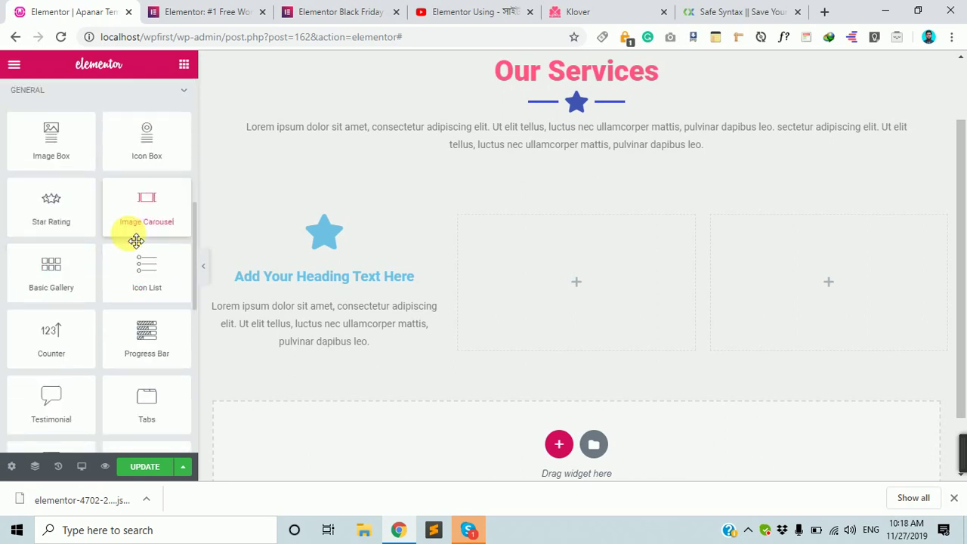
scroll(132, 242, down, 4)
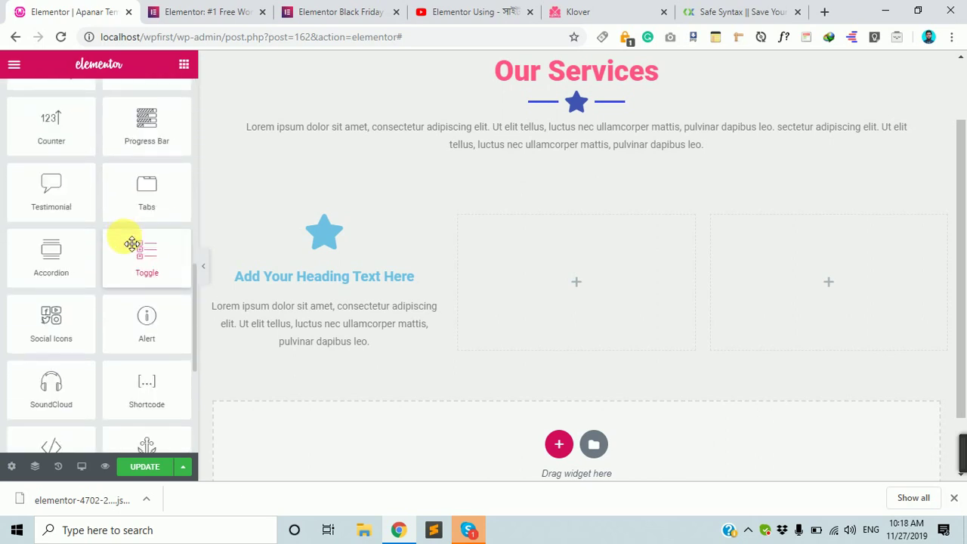
scroll(117, 294, down, 1)
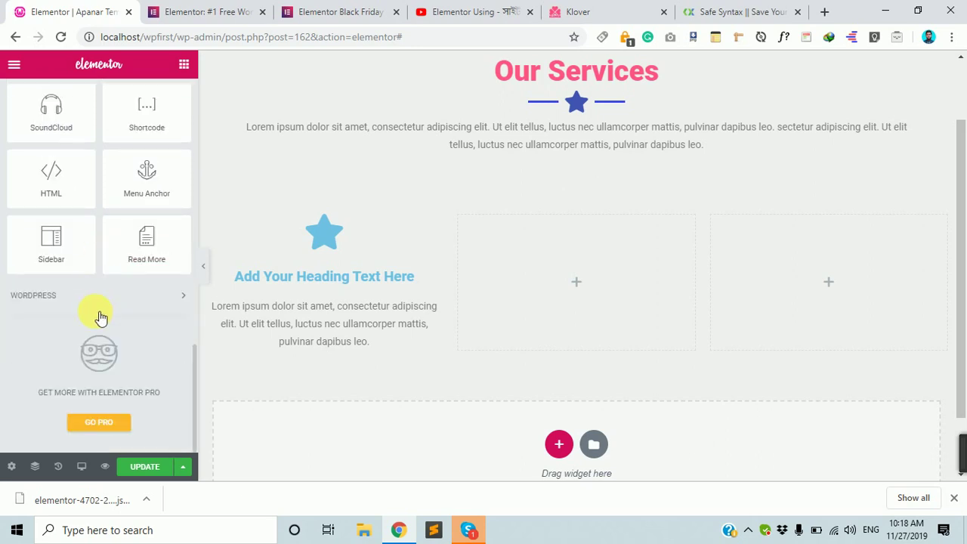
scroll(107, 293, up, 5)
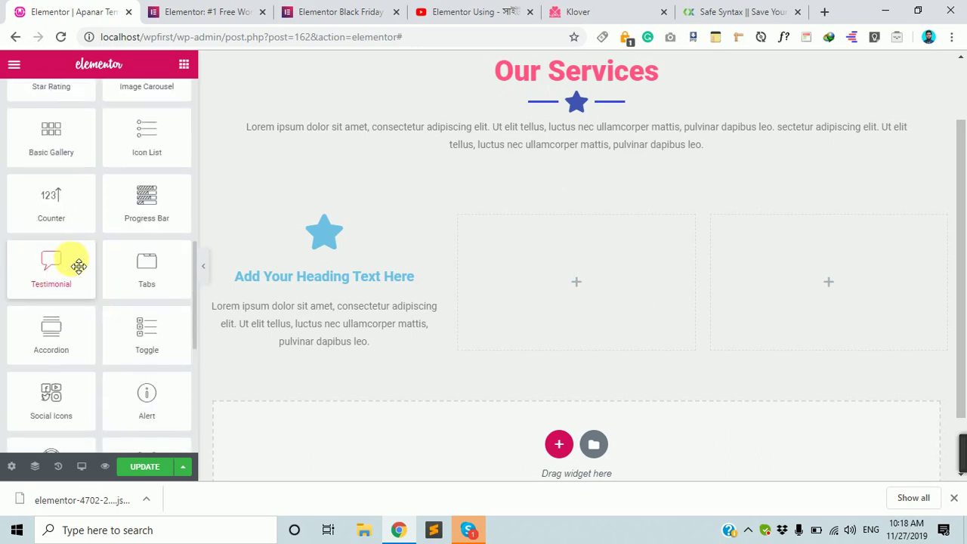
scroll(85, 240, up, 2)
scroll(89, 260, down, 6)
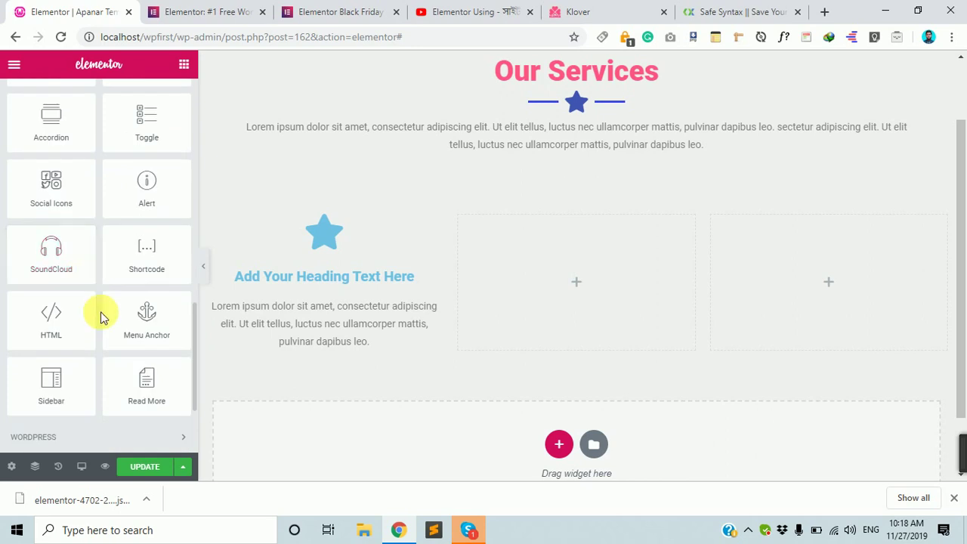
scroll(136, 318, up, 12)
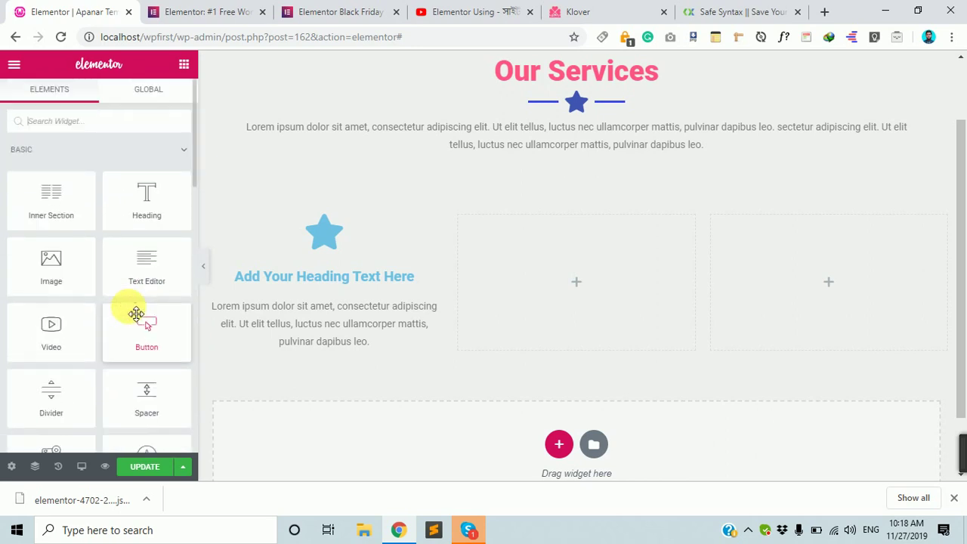
drag(158, 339, 324, 347)
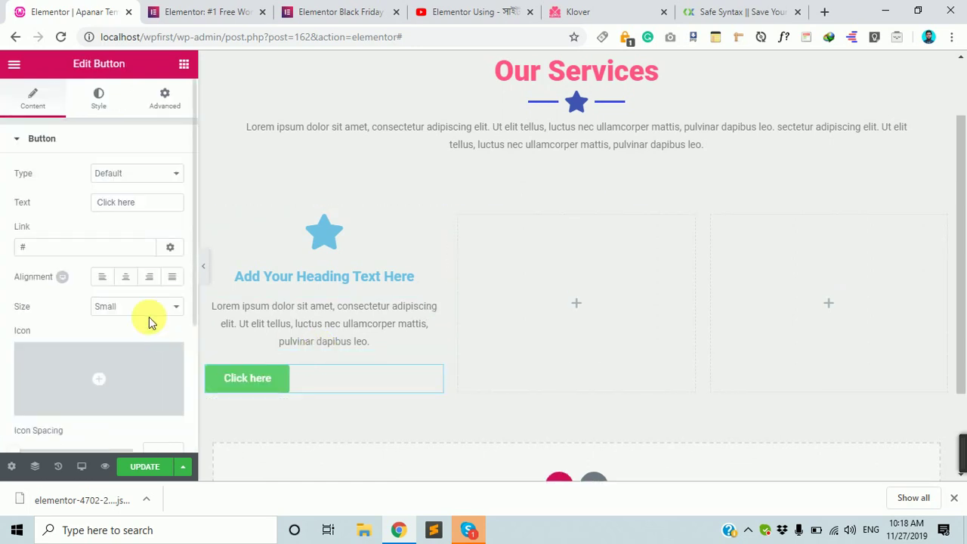
Step: Center the Click here button in the first service column and save the page
click(132, 278)
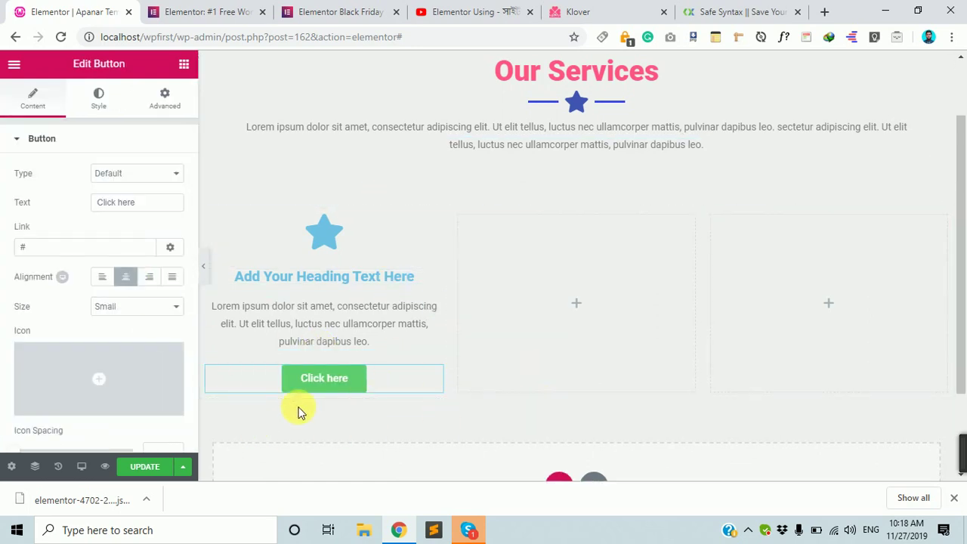
click(144, 466)
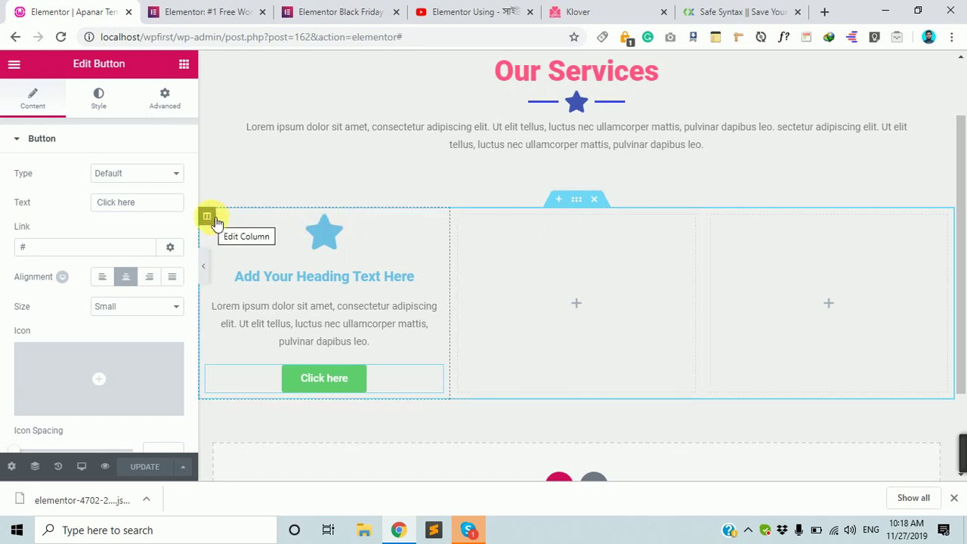
Step: Duplicate the first service column, with its icon, heading, text and button, twice
right_click(217, 224)
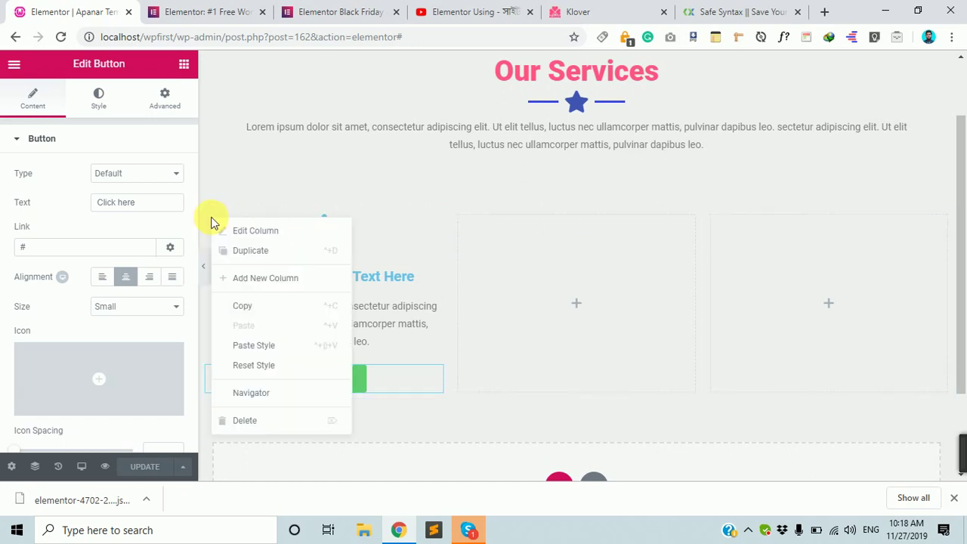
click(264, 261)
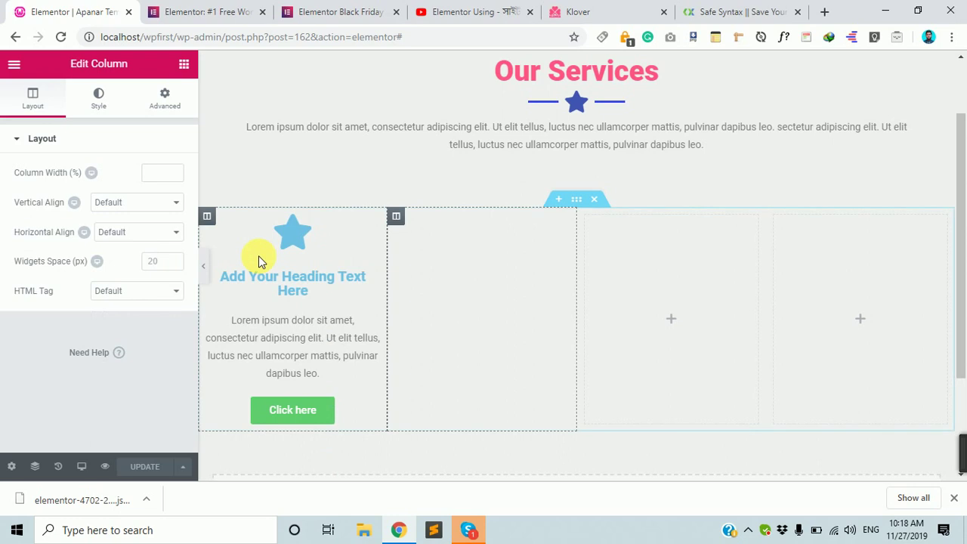
right_click(219, 223)
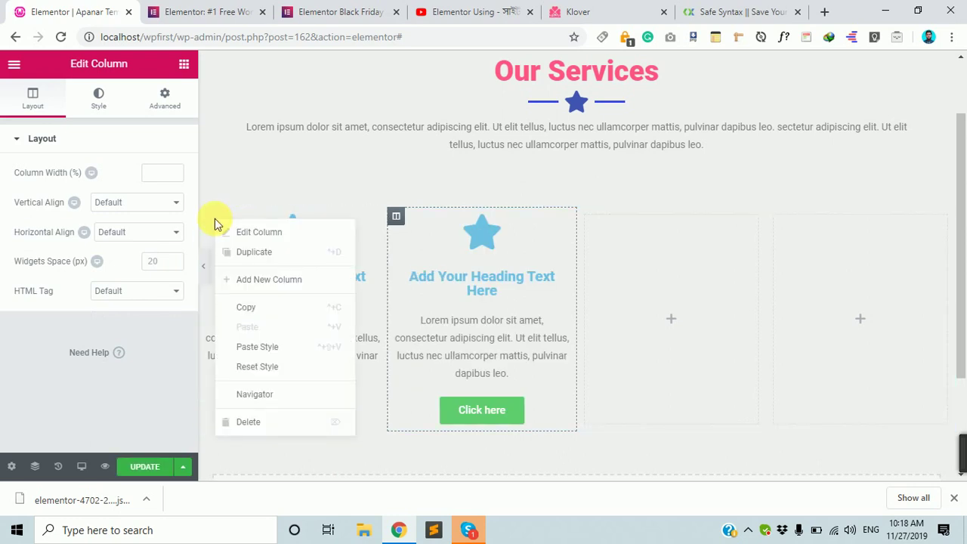
click(262, 263)
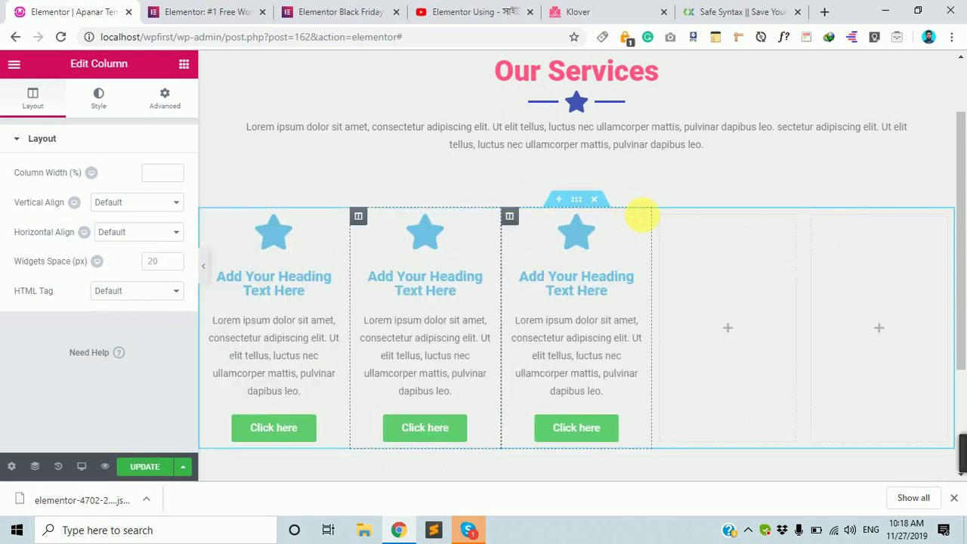
Step: Delete the two empty columns beside the three service columns and preview the layout without the editing panel
right_click(664, 220)
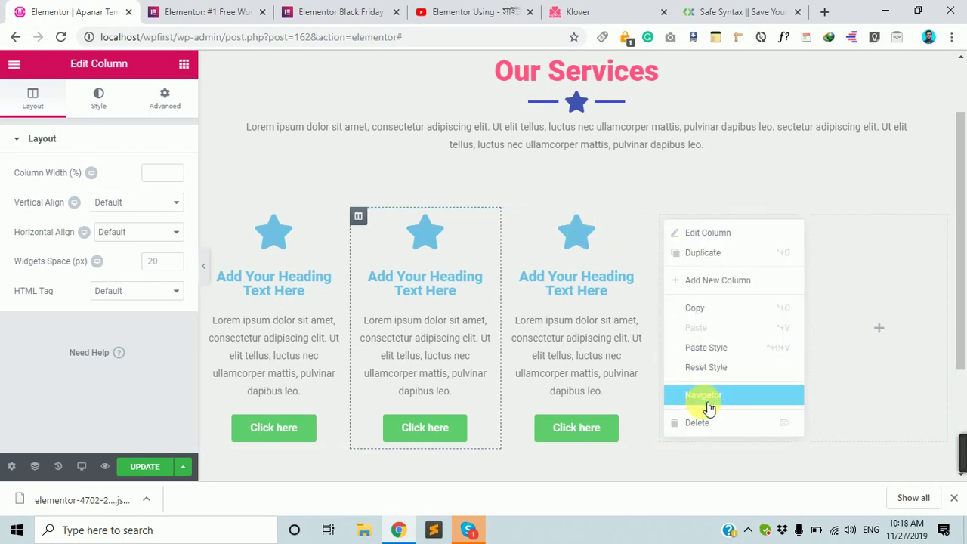
click(699, 421)
right_click(779, 223)
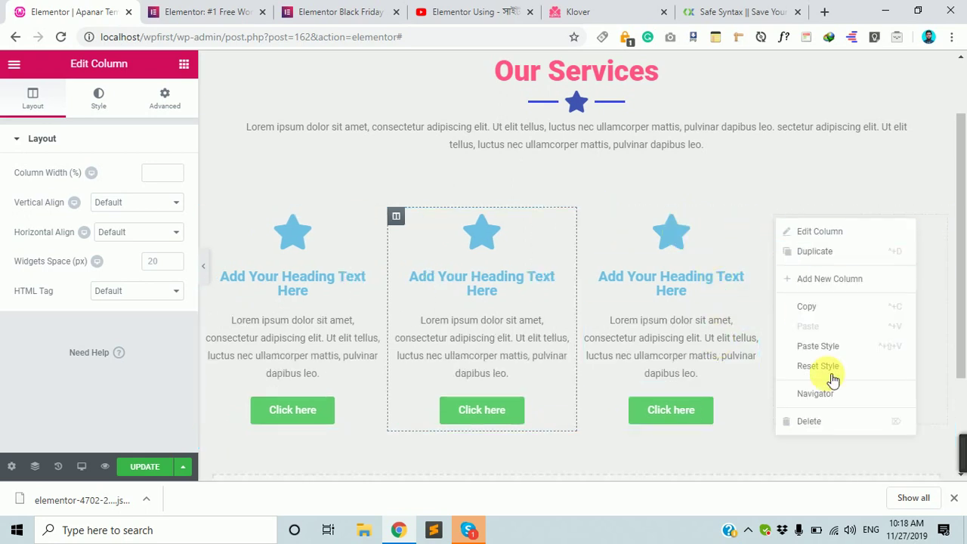
click(834, 423)
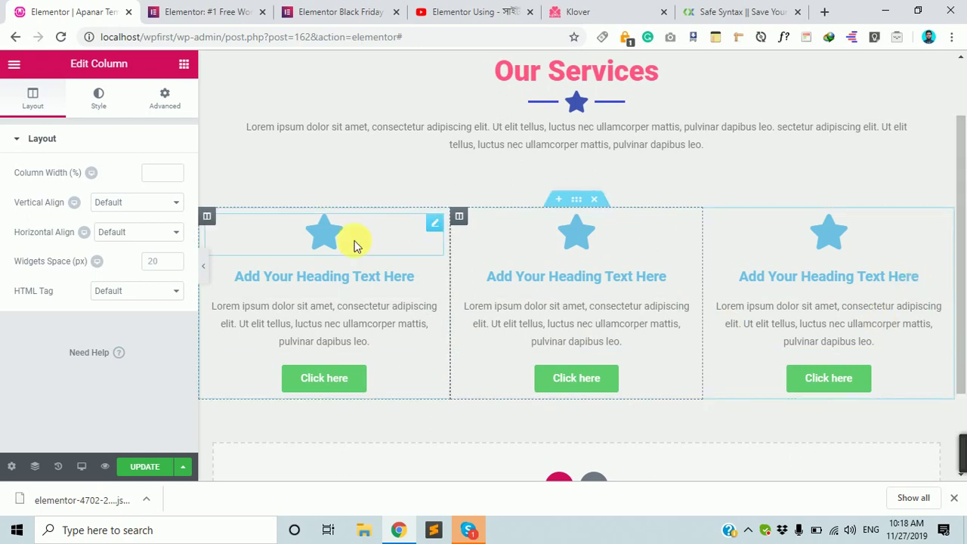
click(203, 266)
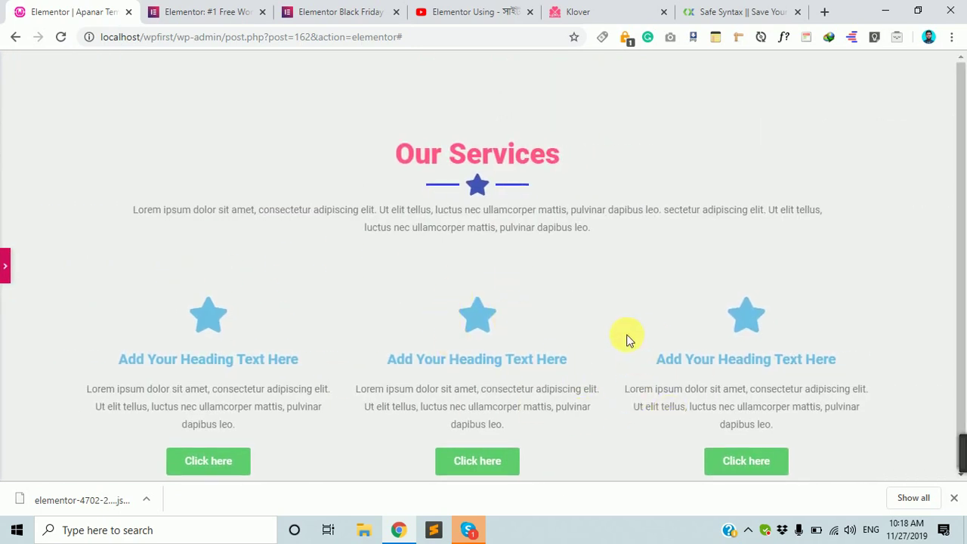
click(5, 266)
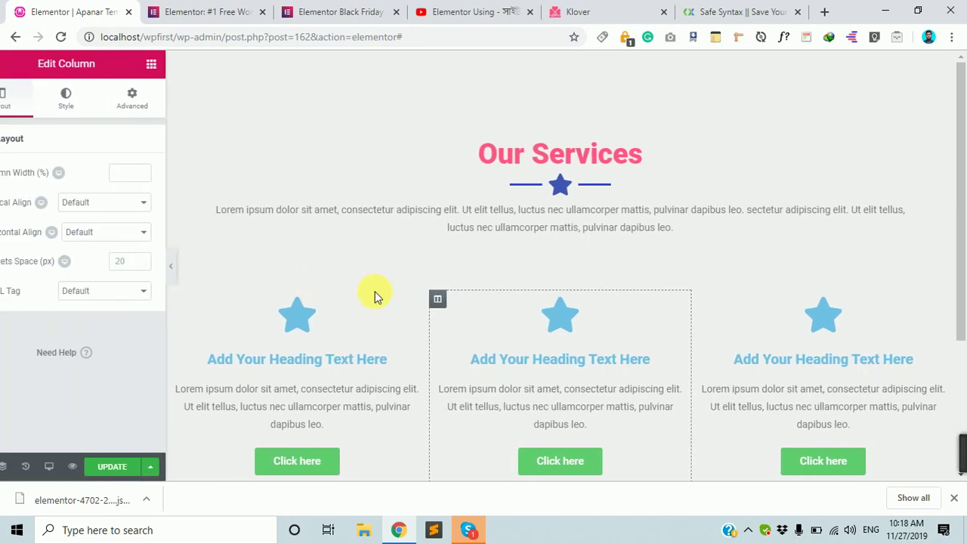
Step: Add a new section with three equal columns below the service columns
scroll(491, 321, down, 3)
scroll(464, 179, up, 1)
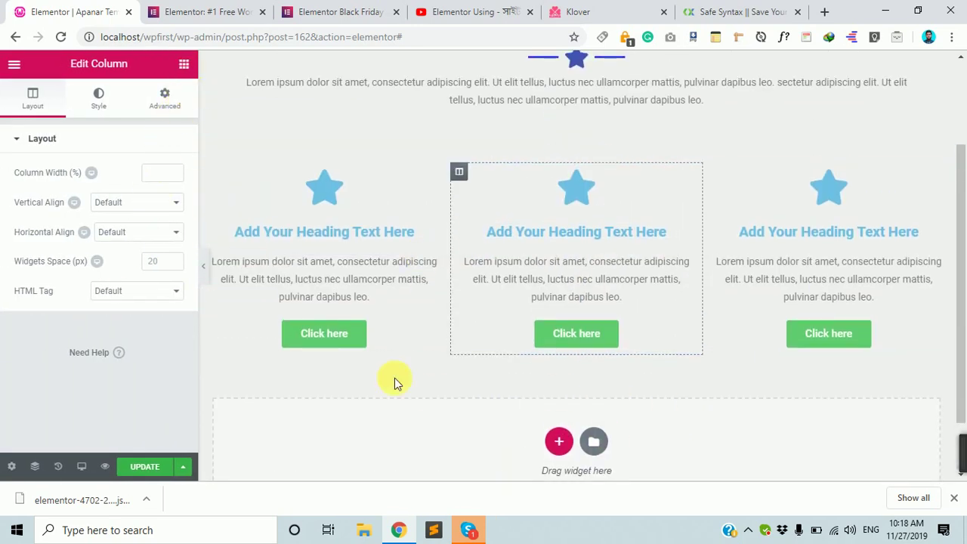
click(182, 64)
scroll(106, 249, down, 3)
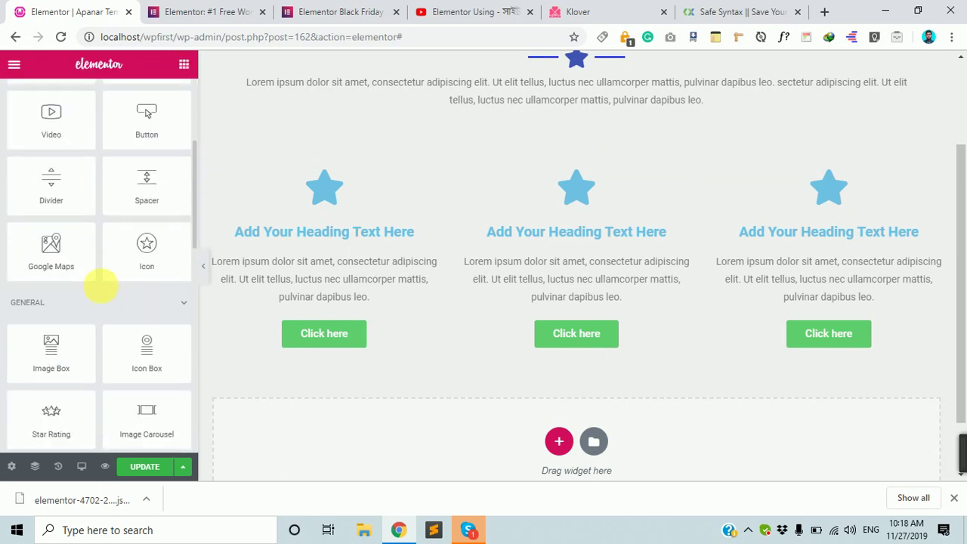
scroll(102, 294, down, 1)
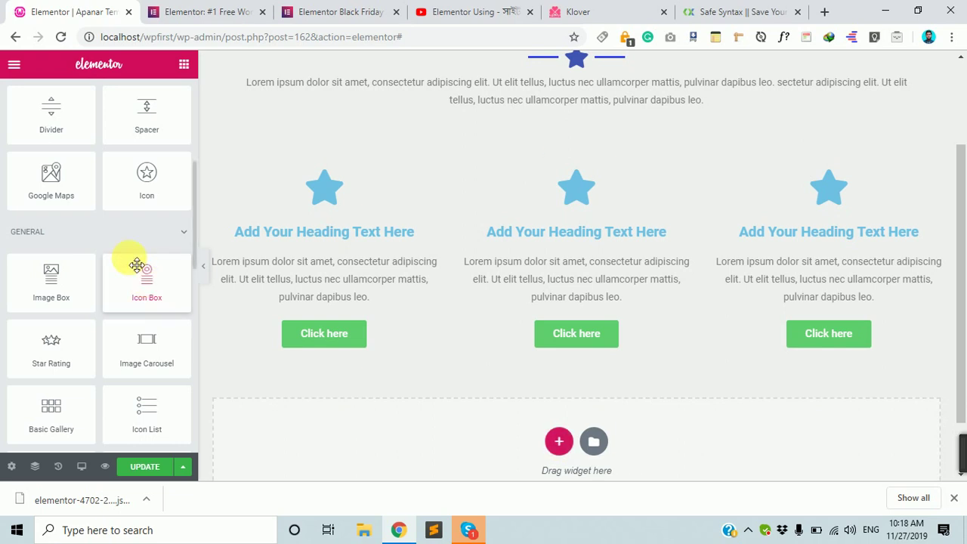
drag(134, 265, 318, 372)
click(559, 441)
scroll(589, 408, down, 2)
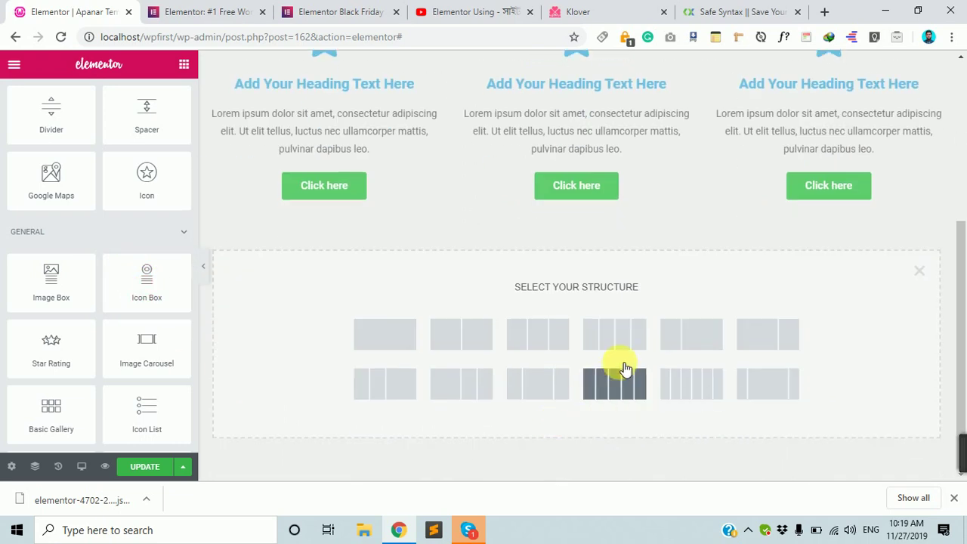
click(554, 341)
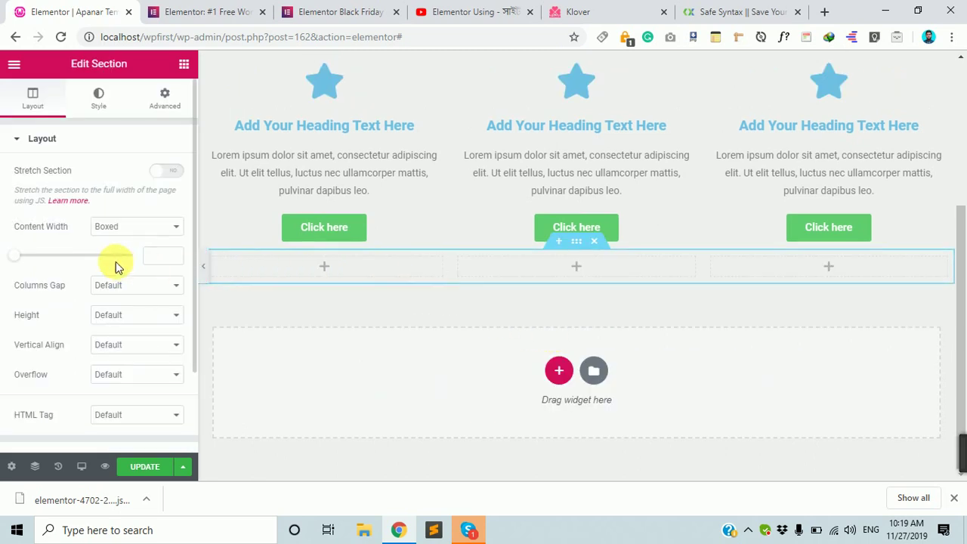
Step: Place an Icon Box widget in the first column of the new section and compare it with the service columns above
click(184, 64)
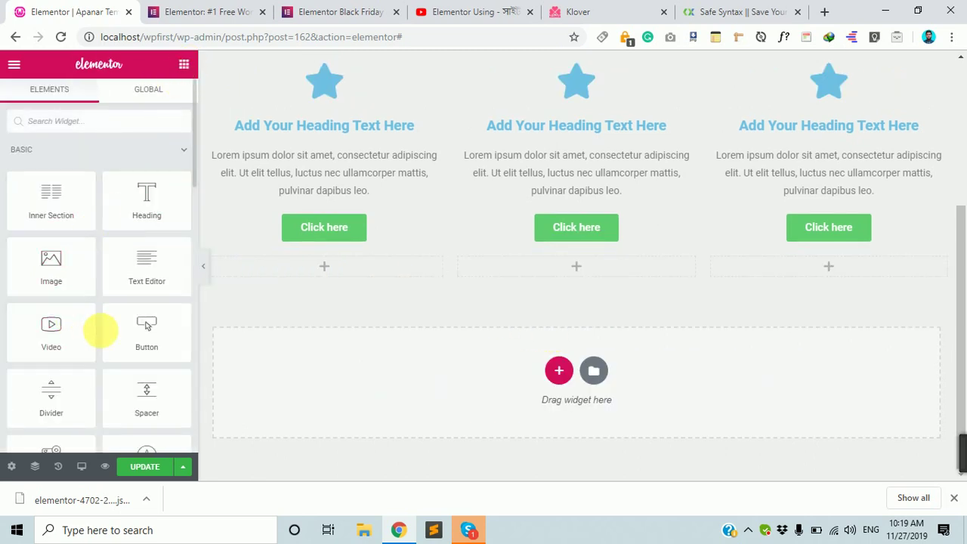
scroll(154, 361, down, 3)
scroll(146, 341, down, 1)
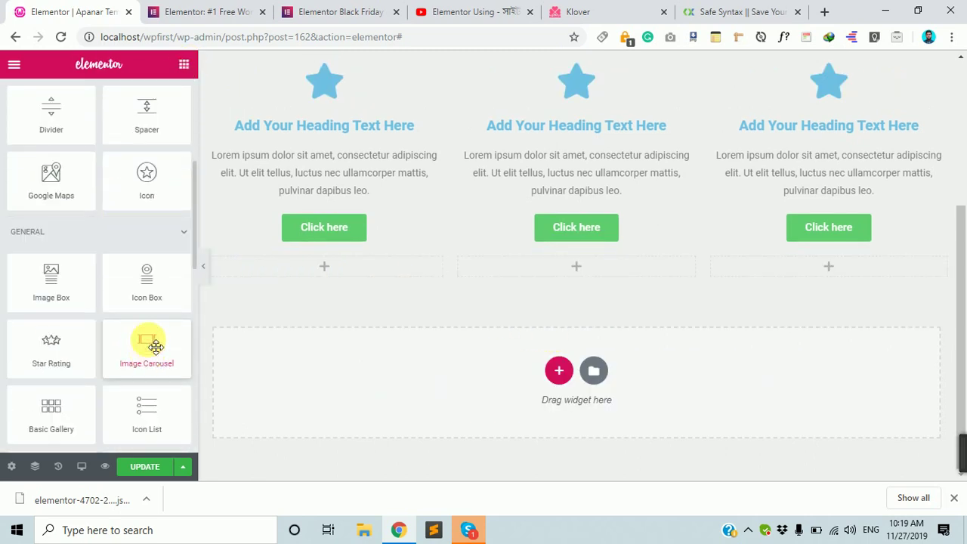
drag(147, 263, 260, 260)
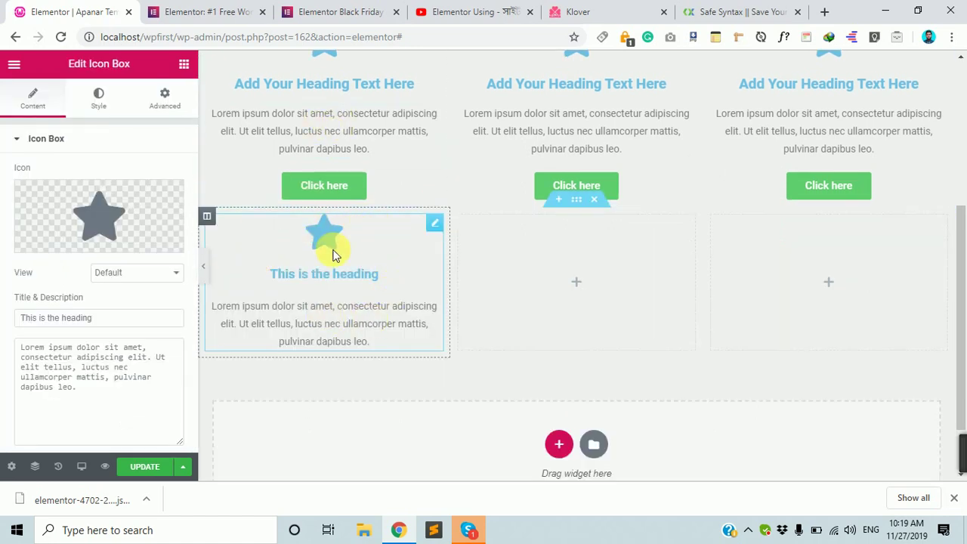
scroll(324, 256, up, 3)
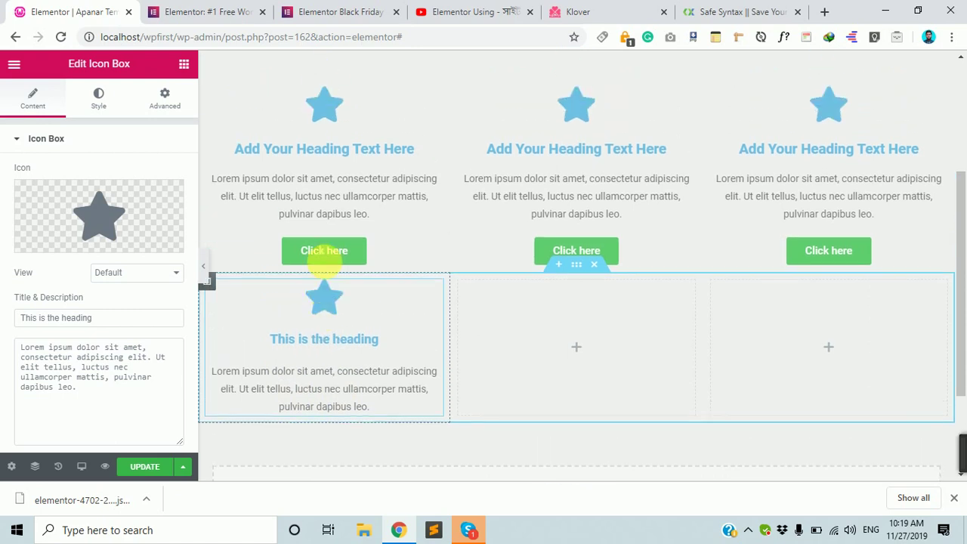
scroll(335, 328, down, 3)
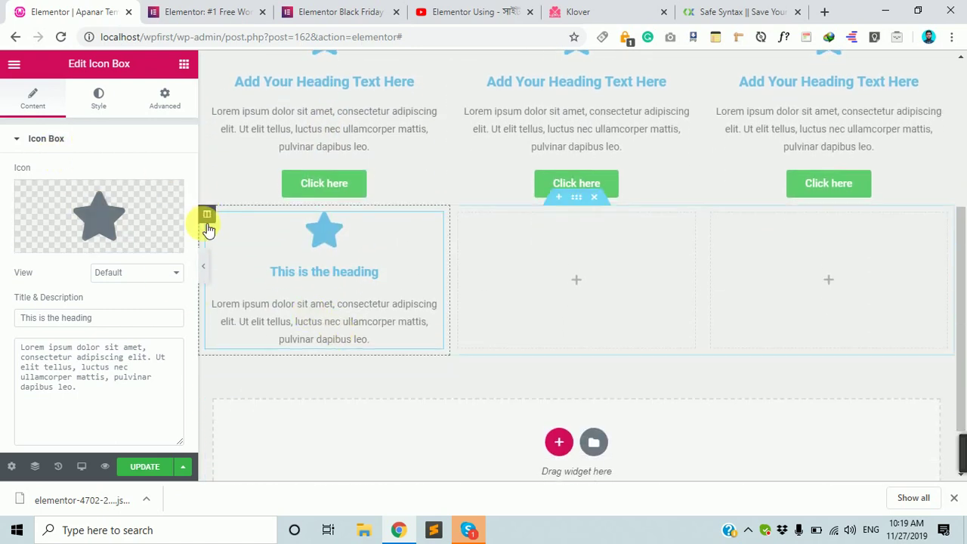
scroll(439, 455, up, 4)
scroll(320, 378, down, 3)
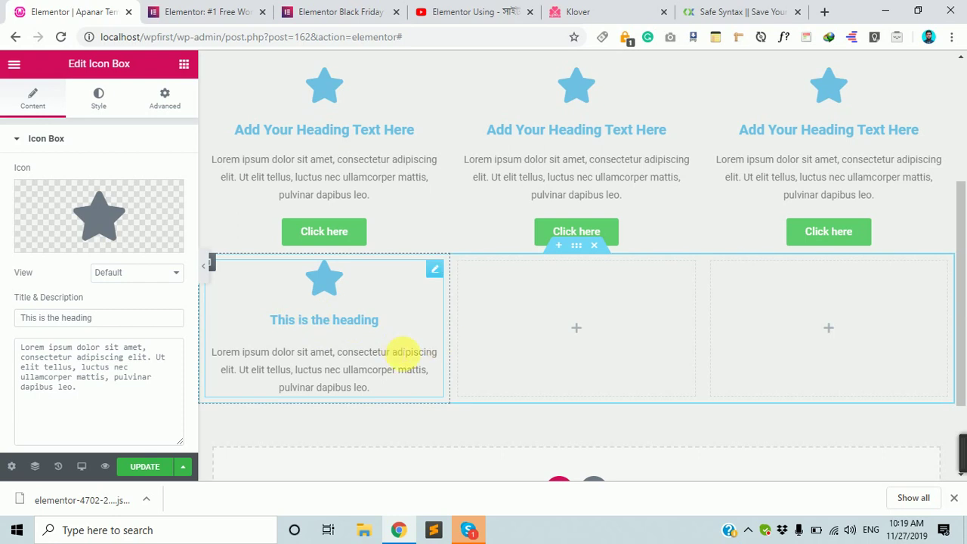
Step: Place an Image Box widget in the middle column of the new section
click(187, 68)
scroll(99, 320, down, 3)
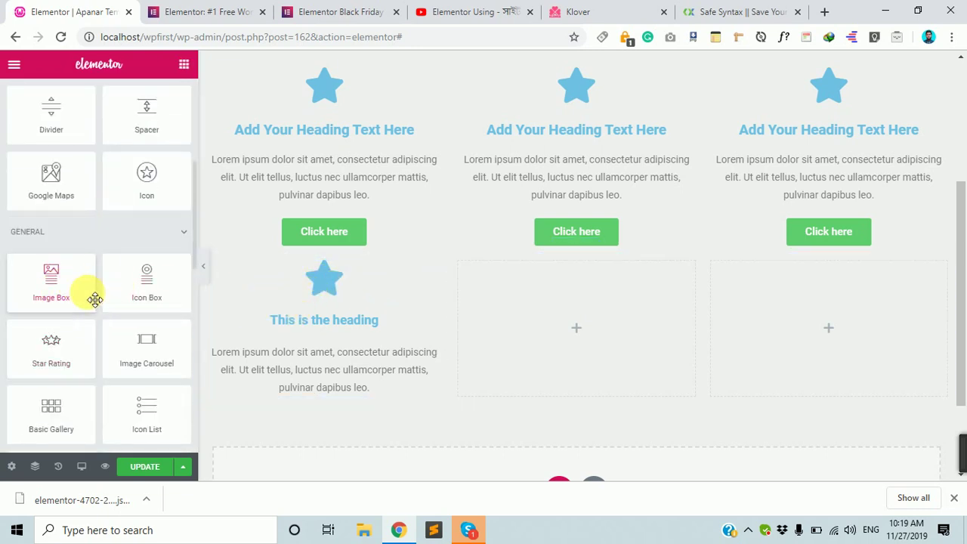
drag(92, 297, 607, 306)
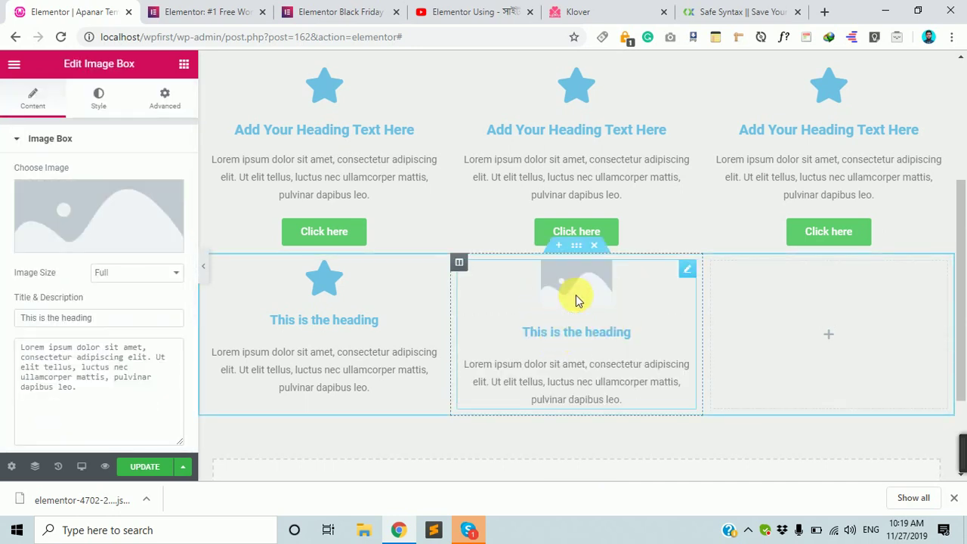
Step: Set the Image Box picture to the laptop image home-sl-da-3-1-1.png from the media library
click(108, 216)
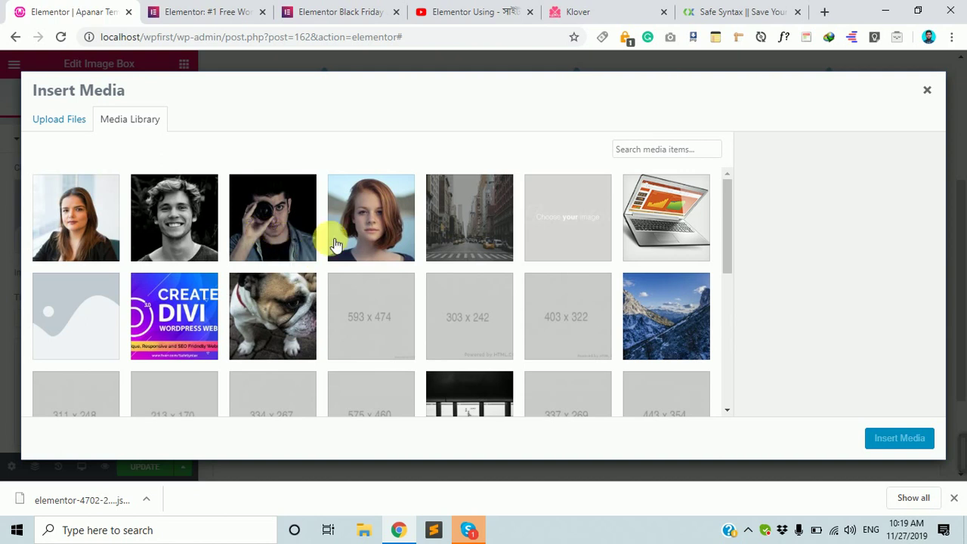
click(659, 231)
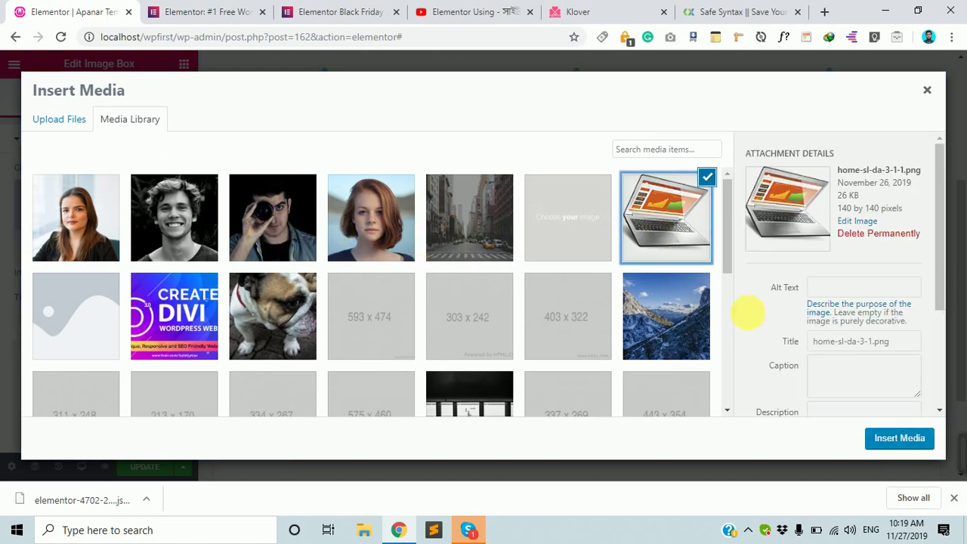
click(899, 438)
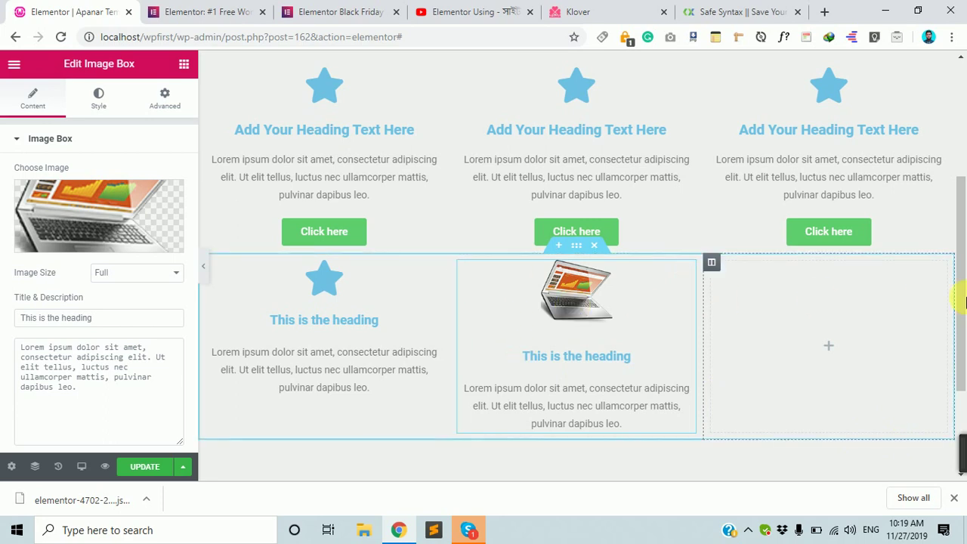
Step: Return to the widget list and save the page with the new Icon Box and Image Box section
scroll(633, 298, down, 2)
scroll(540, 328, up, 3)
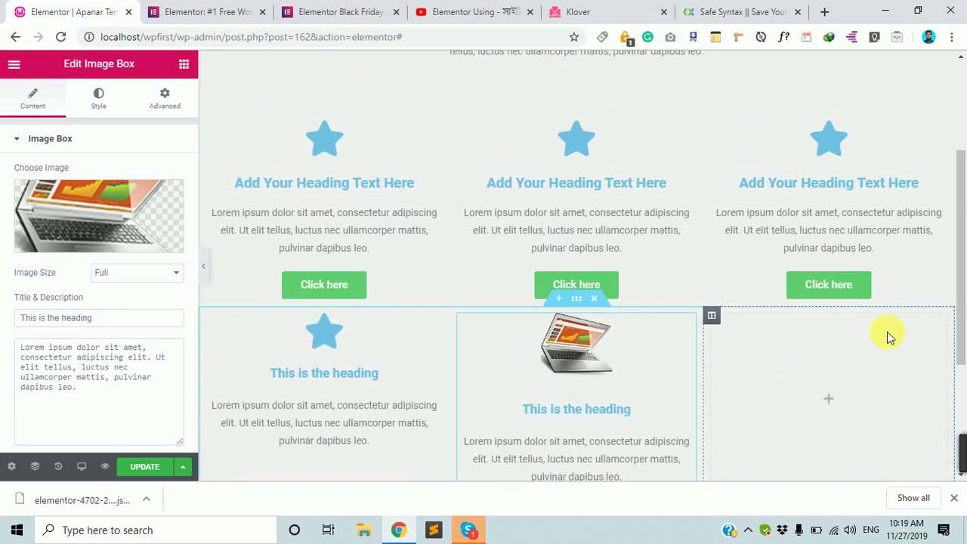
scroll(638, 357, down, 3)
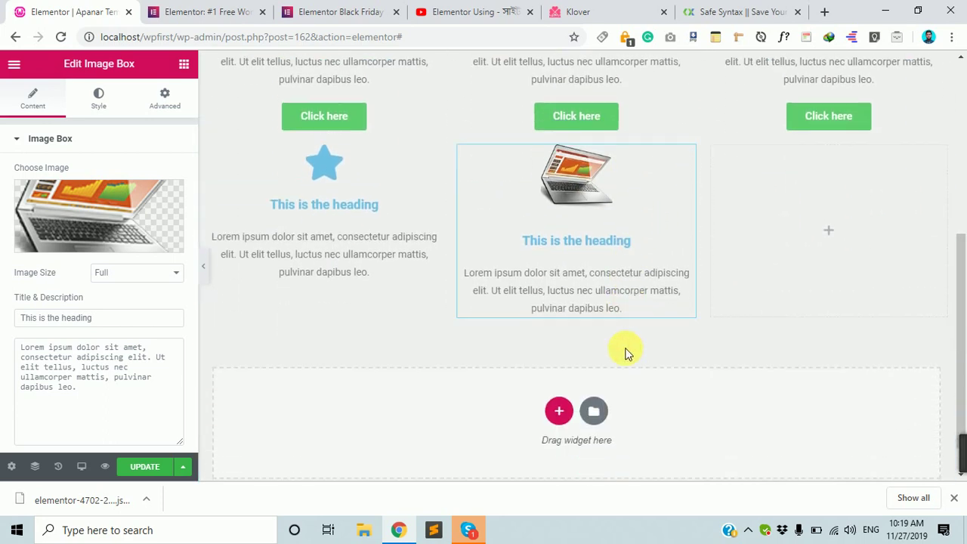
click(184, 67)
click(145, 467)
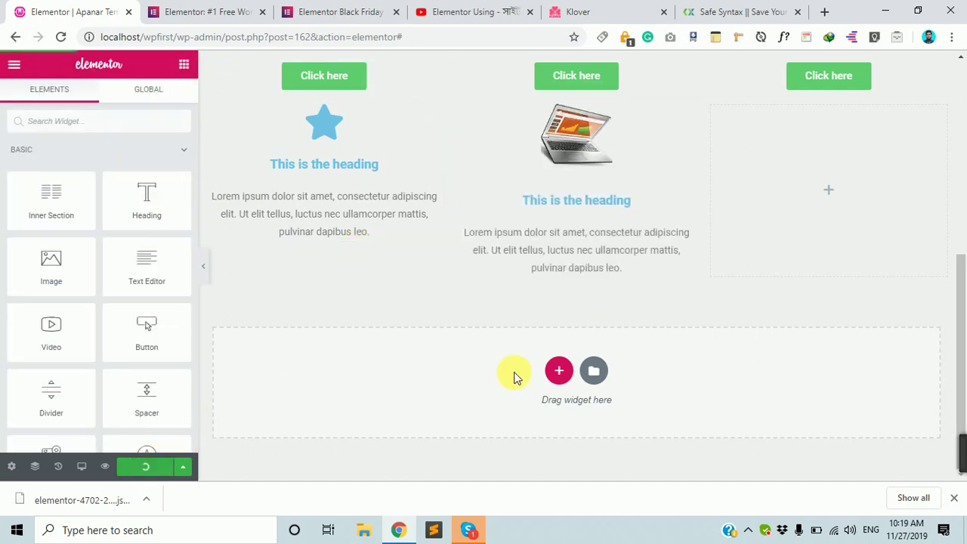
Step: Review the page from the Our Services heading down through the service columns and the new box widgets
scroll(514, 370, up, 3)
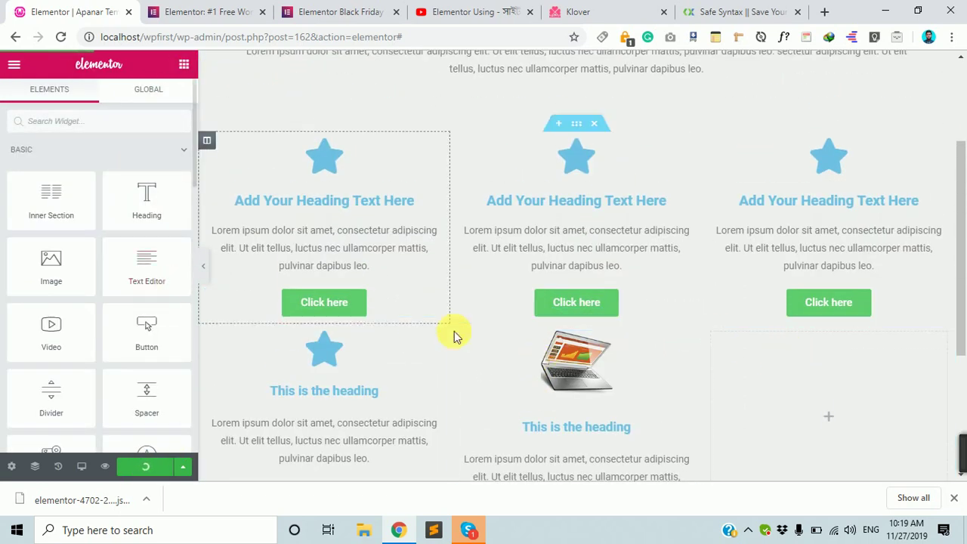
scroll(751, 391, down, 1)
scroll(472, 181, up, 3)
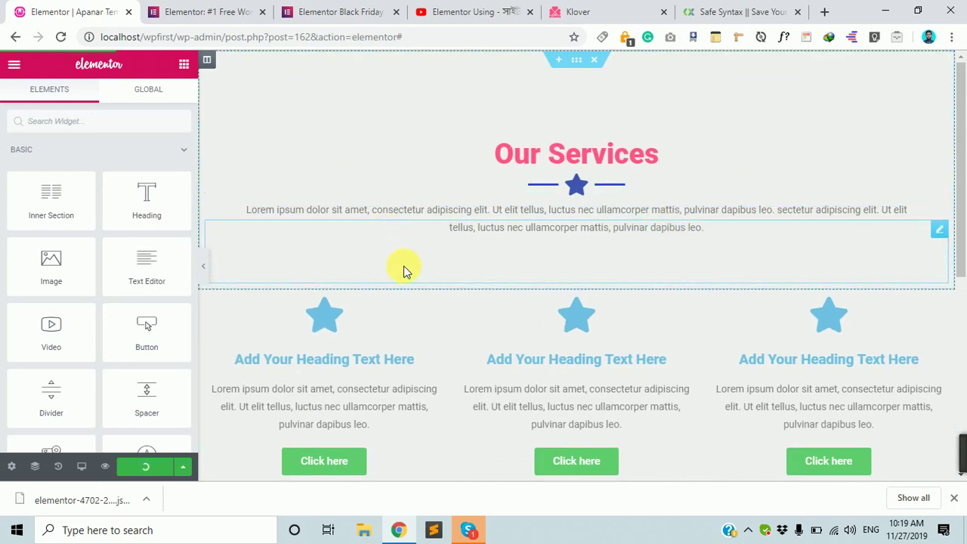
scroll(403, 268, down, 1)
scroll(383, 91, up, 1)
click(13, 65)
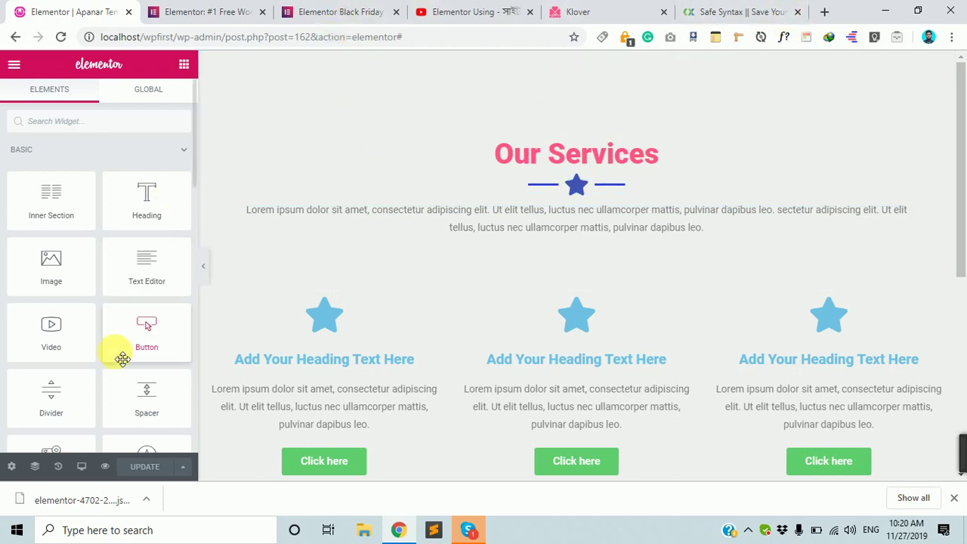
scroll(539, 313, down, 3)
scroll(534, 273, up, 3)
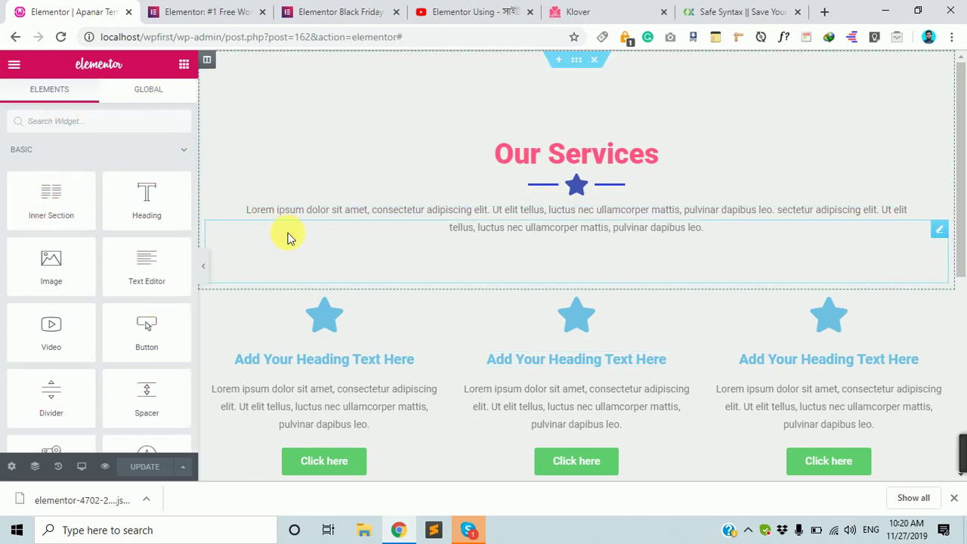
scroll(291, 249, down, 3)
scroll(574, 212, up, 3)
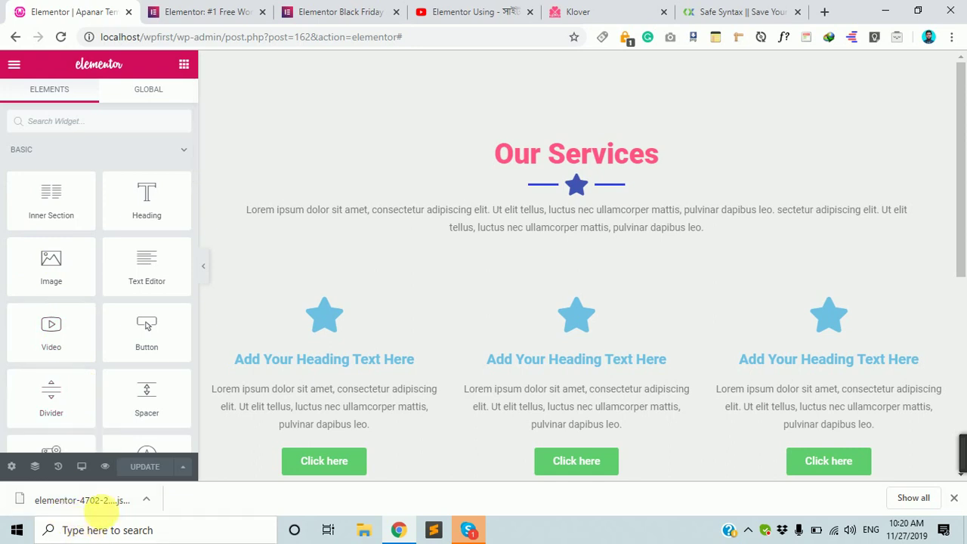
Step: Preview the saved template in the browser and check the service columns and the new box widgets
click(106, 468)
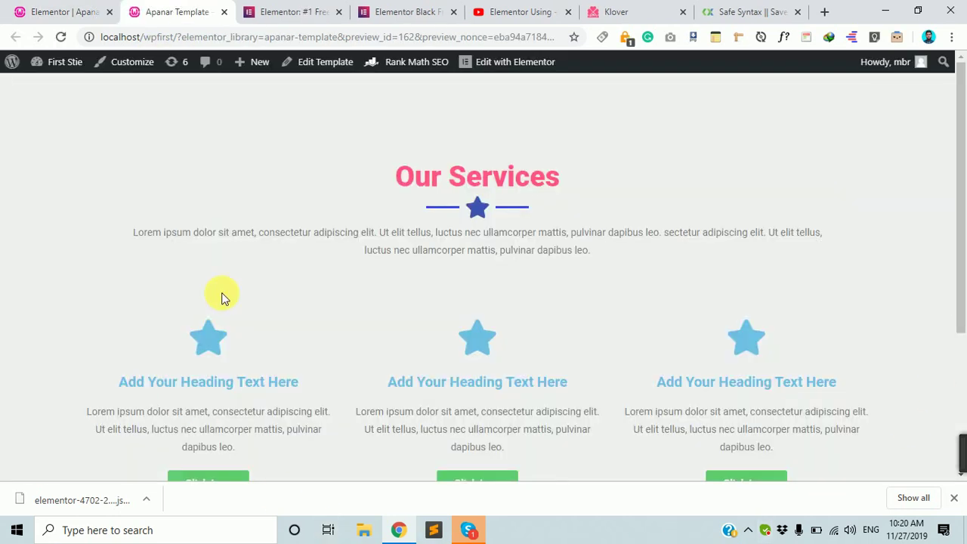
scroll(745, 276, down, 3)
scroll(767, 290, up, 3)
scroll(775, 294, down, 3)
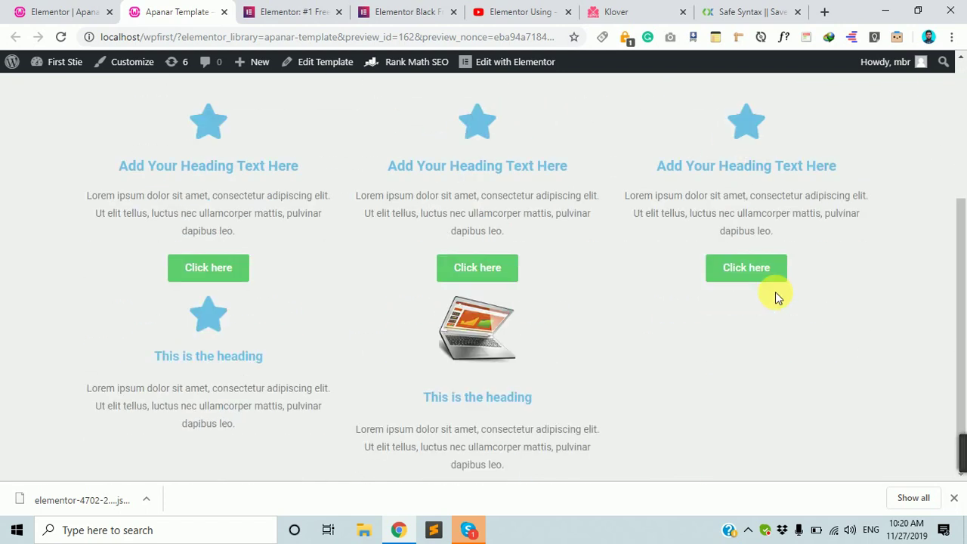
Step: Return to the Elementor editor and place an Image Box widget in the empty third column of the lower section
click(47, 4)
scroll(823, 287, down, 5)
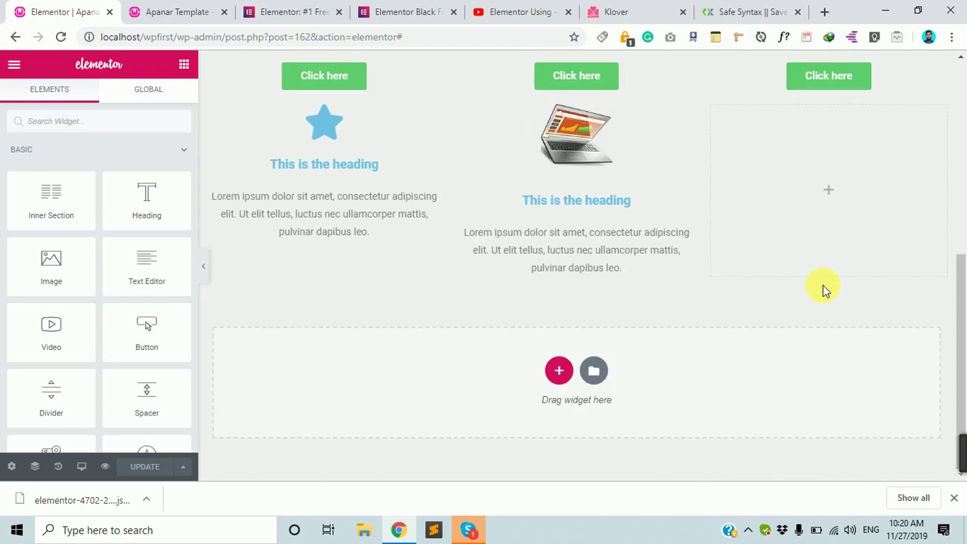
scroll(227, 226, up, 1)
scroll(204, 216, up, 3)
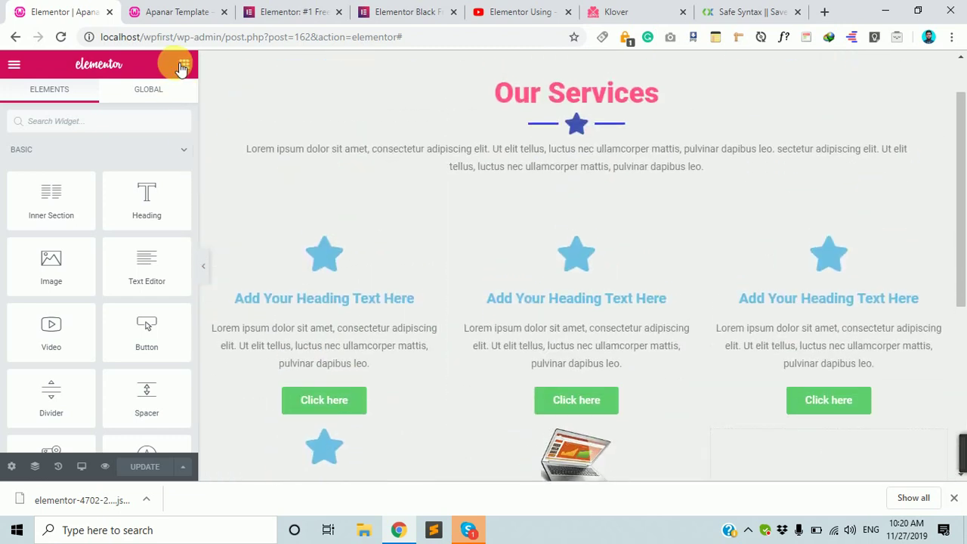
scroll(141, 244, down, 3)
scroll(794, 371, down, 5)
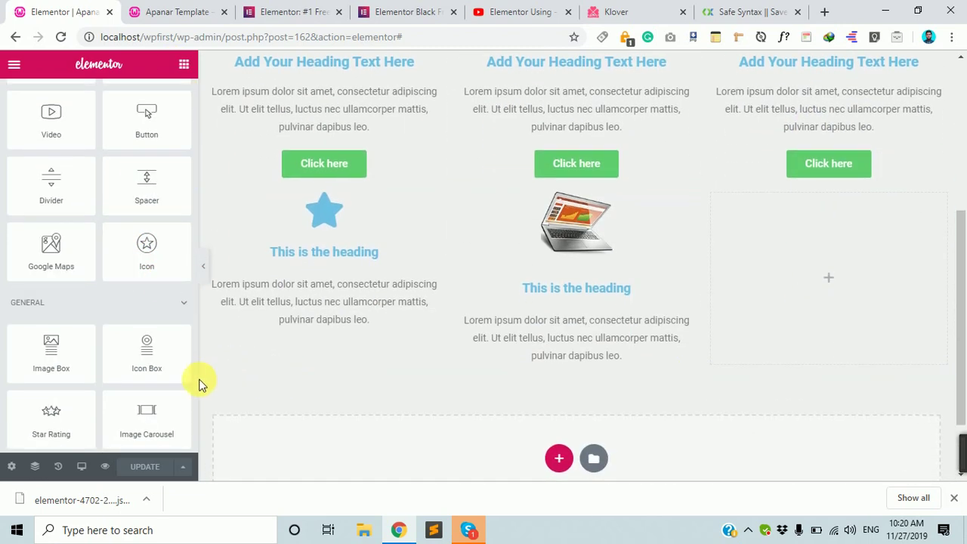
drag(66, 362, 904, 265)
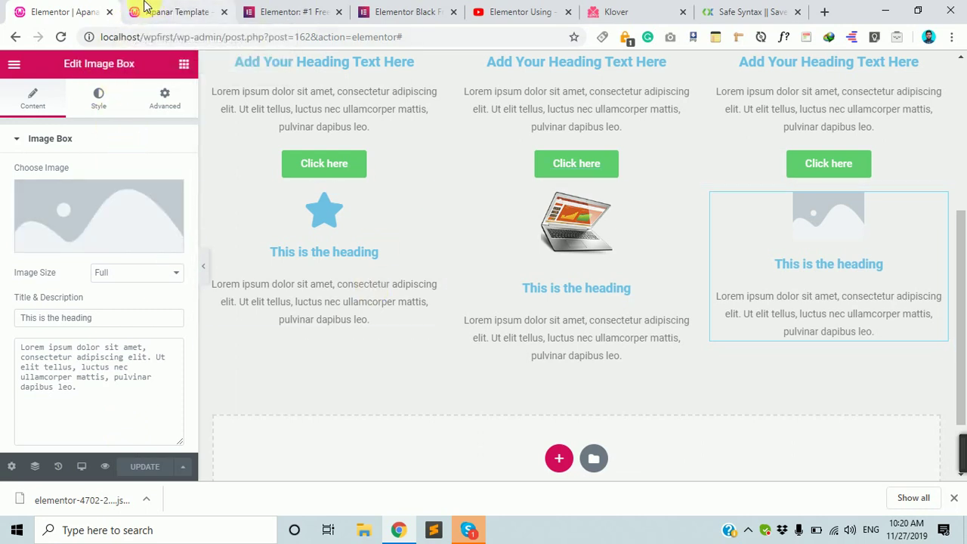
Step: Review the template preview from the Our Services heading to the box widgets and compare it with the editor's layout
click(182, 9)
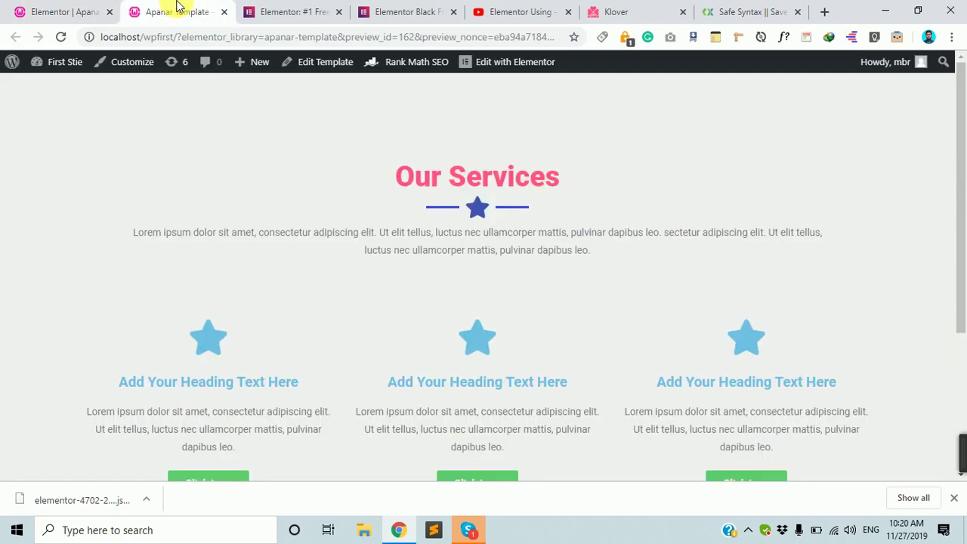
scroll(310, 284, down, 1)
scroll(309, 283, down, 2)
scroll(310, 283, up, 2)
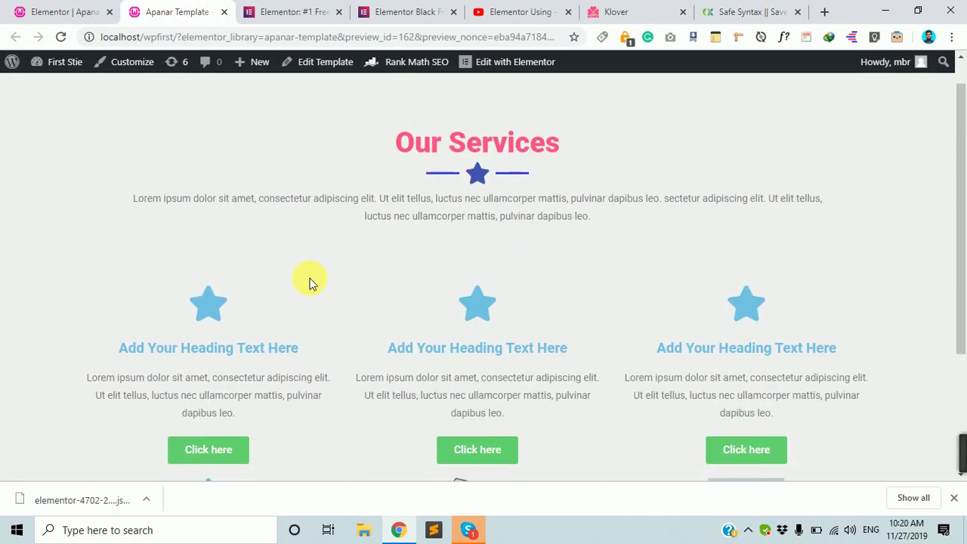
scroll(309, 283, down, 2)
scroll(548, 352, up, 2)
scroll(557, 315, down, 2)
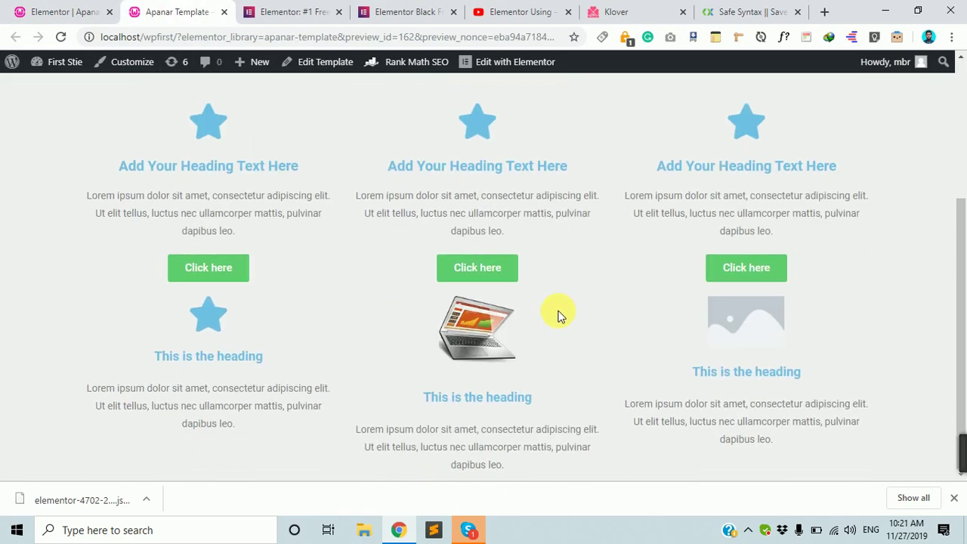
scroll(548, 319, up, 2)
click(23, 17)
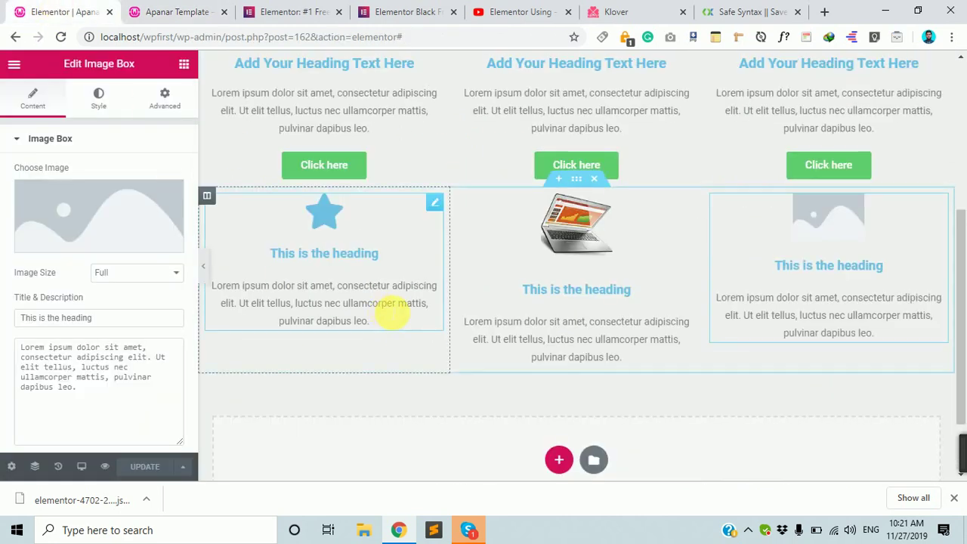
scroll(388, 311, up, 4)
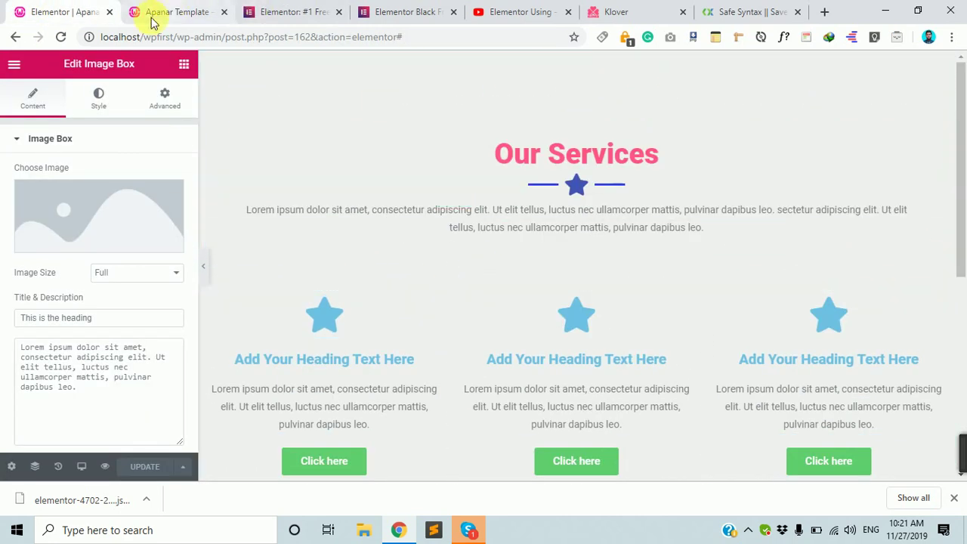
click(188, 7)
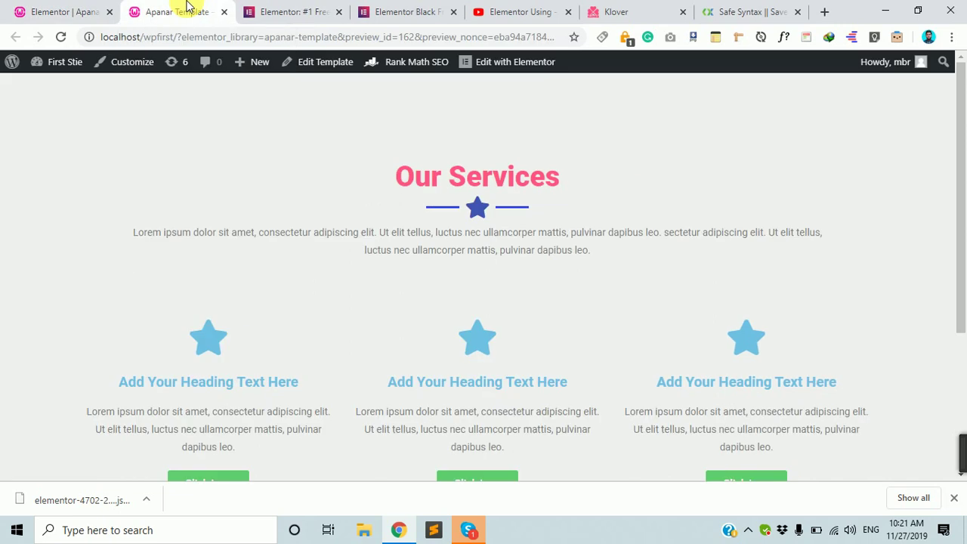
click(64, 6)
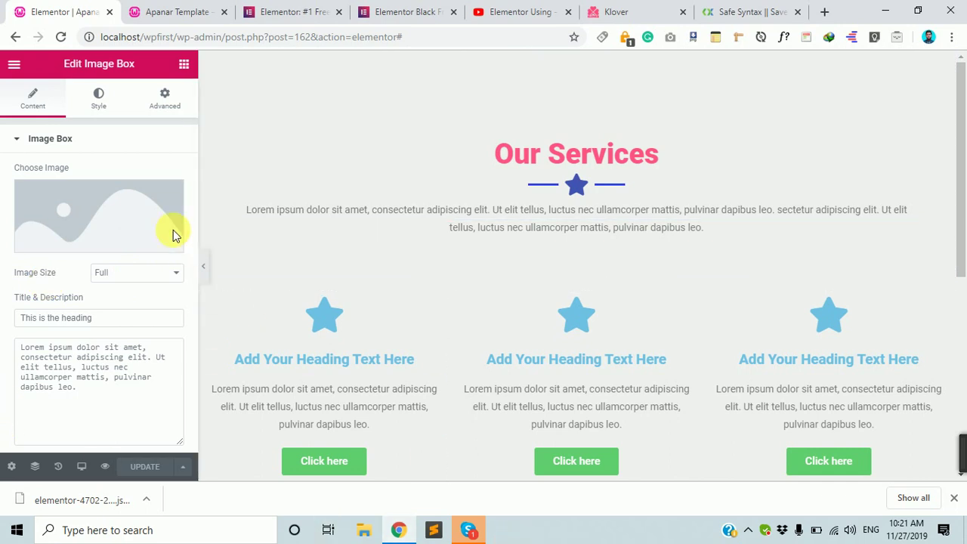
Step: Open the template's WordPress dashboard edit page in a separate tab and make it the first browser tab
click(13, 65)
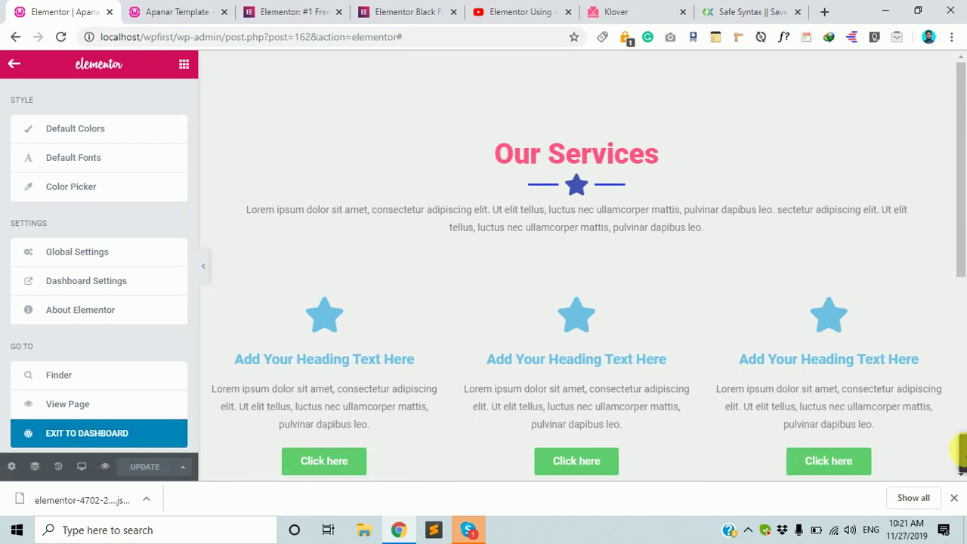
click(109, 437)
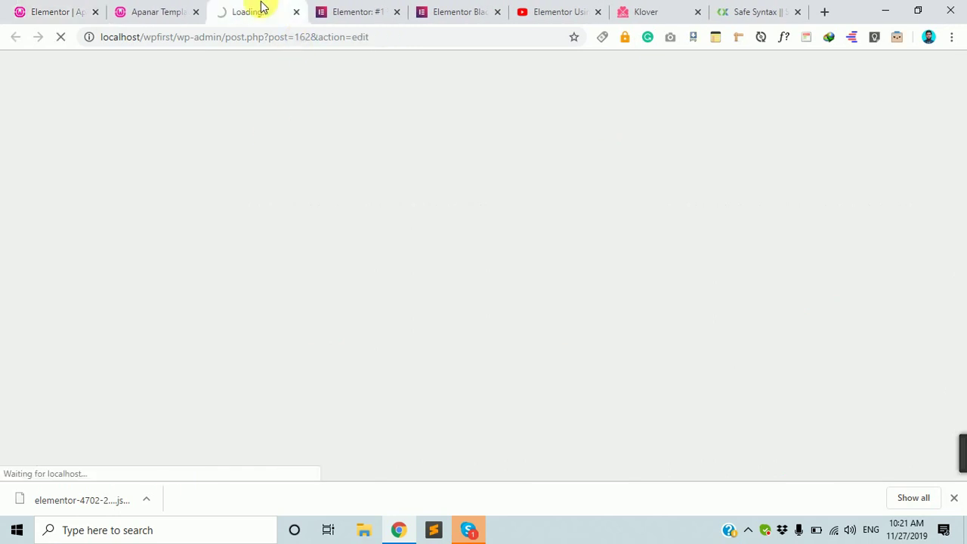
drag(144, 6, 76, 5)
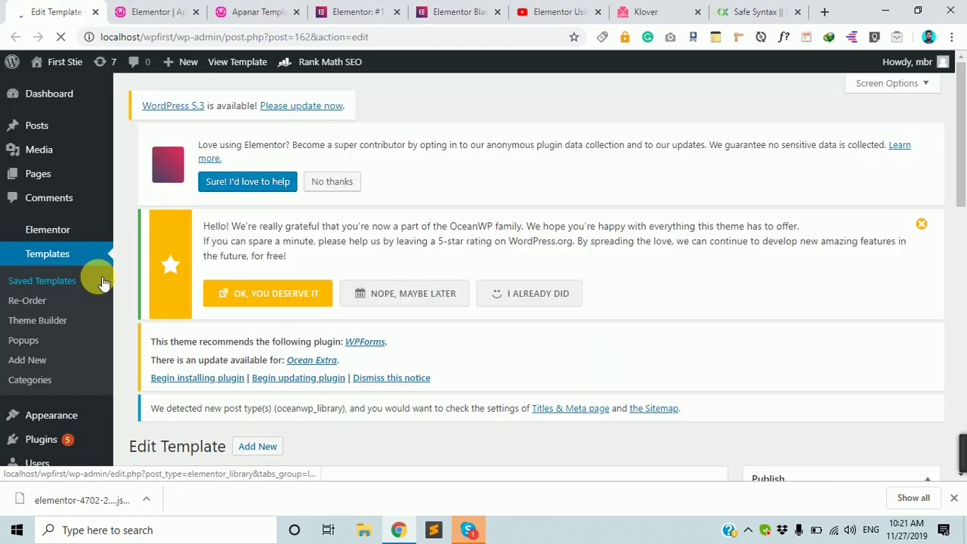
scroll(415, 403, down, 6)
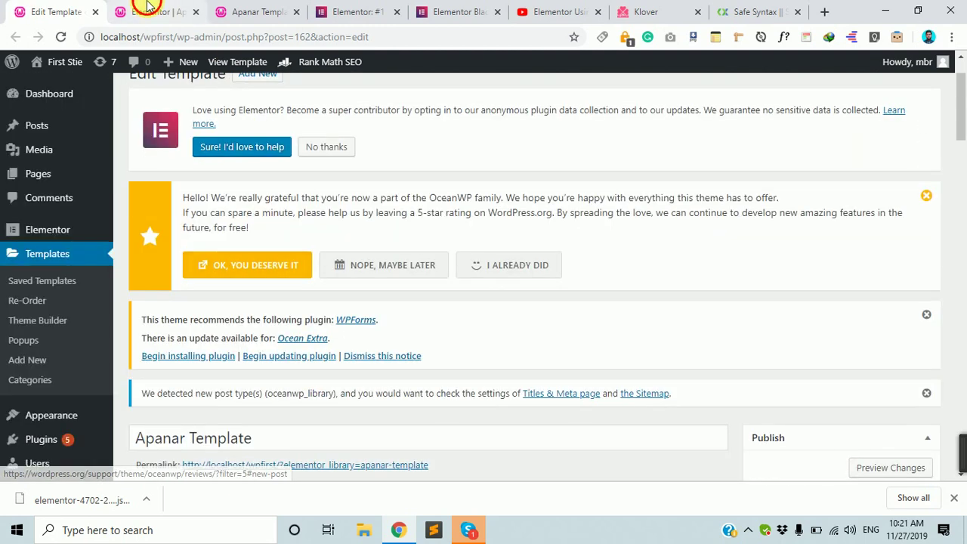
Step: Look over the template in the editor, then open the Saved Templates list in the dashboard and find Apanar Template
click(155, 11)
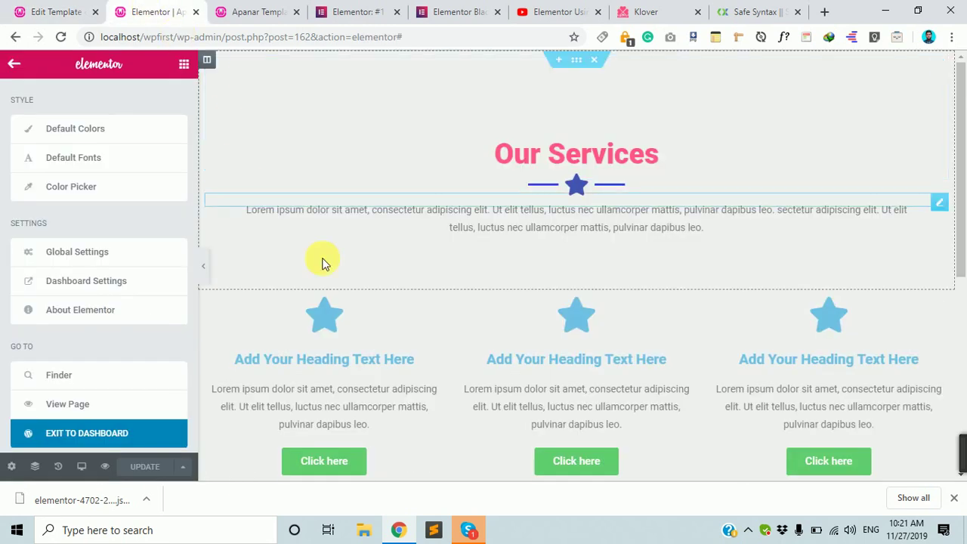
scroll(322, 263, down, 2)
scroll(345, 255, up, 2)
scroll(385, 284, down, 4)
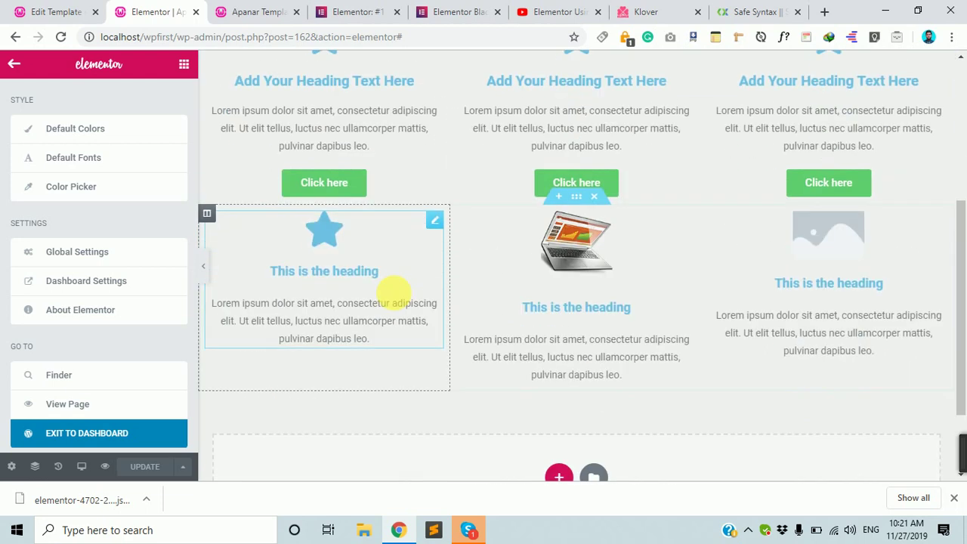
scroll(431, 299, up, 1)
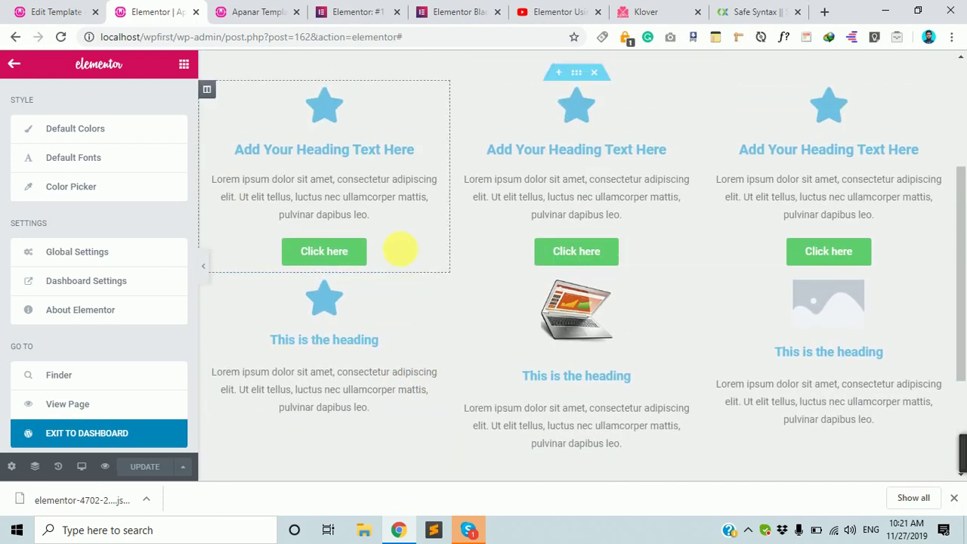
click(53, 11)
scroll(108, 366, down, 2)
scroll(108, 365, up, 2)
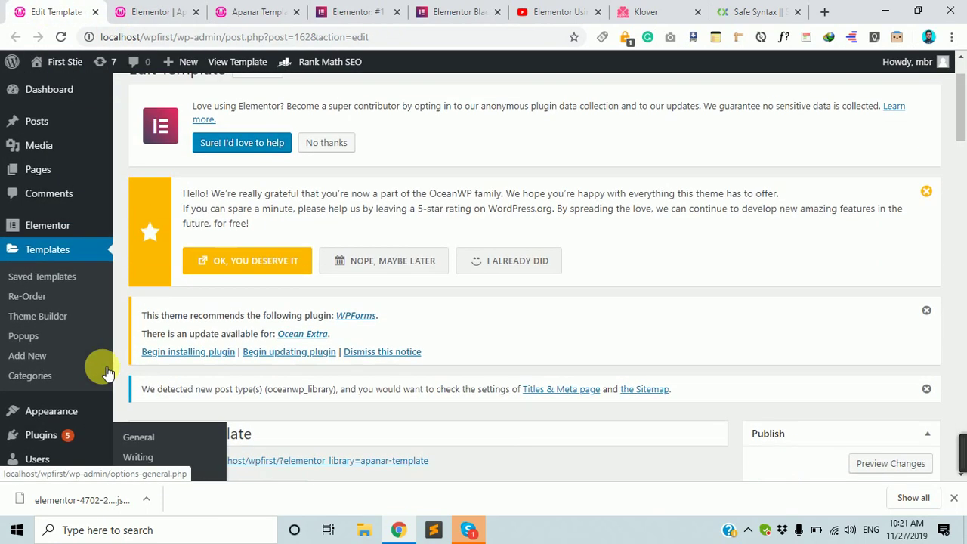
click(43, 281)
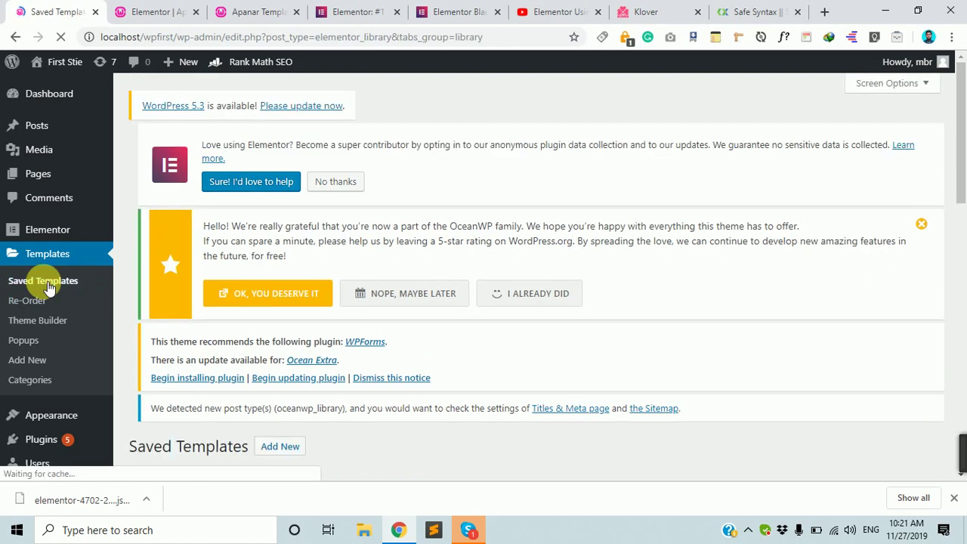
scroll(519, 298, down, 5)
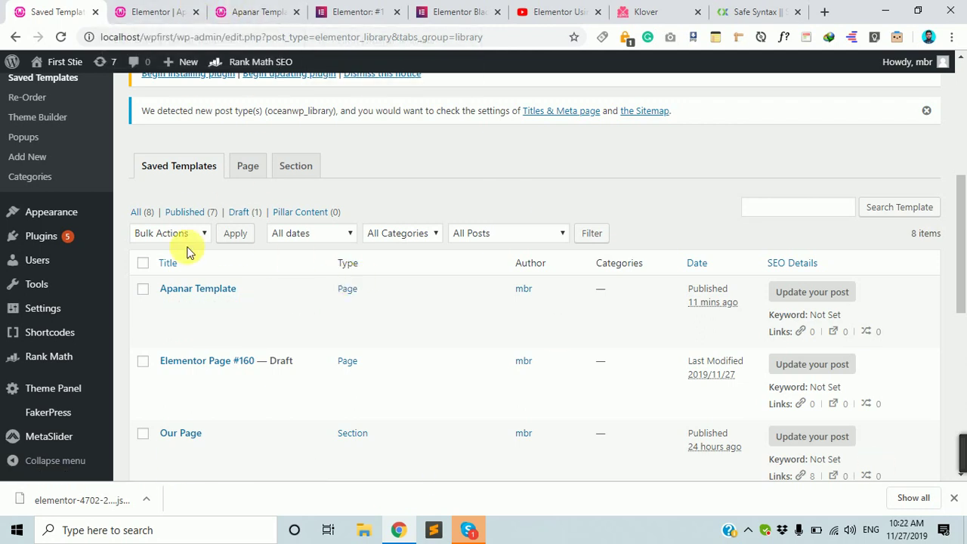
Step: Examine the finished template in the editor and its preview, from the Our Services heading through the bottom row of boxes
click(170, 11)
scroll(685, 320, up, 2)
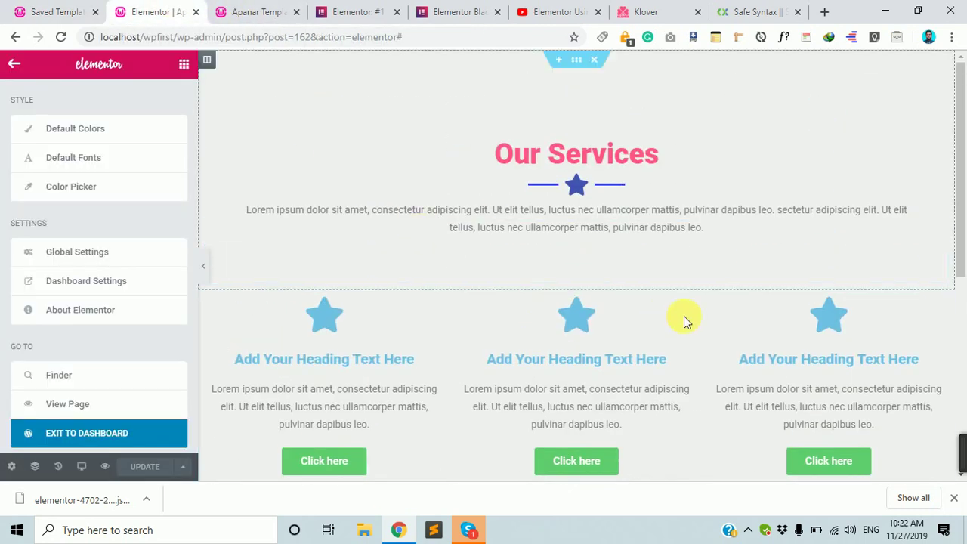
scroll(679, 325, down, 5)
scroll(676, 327, up, 5)
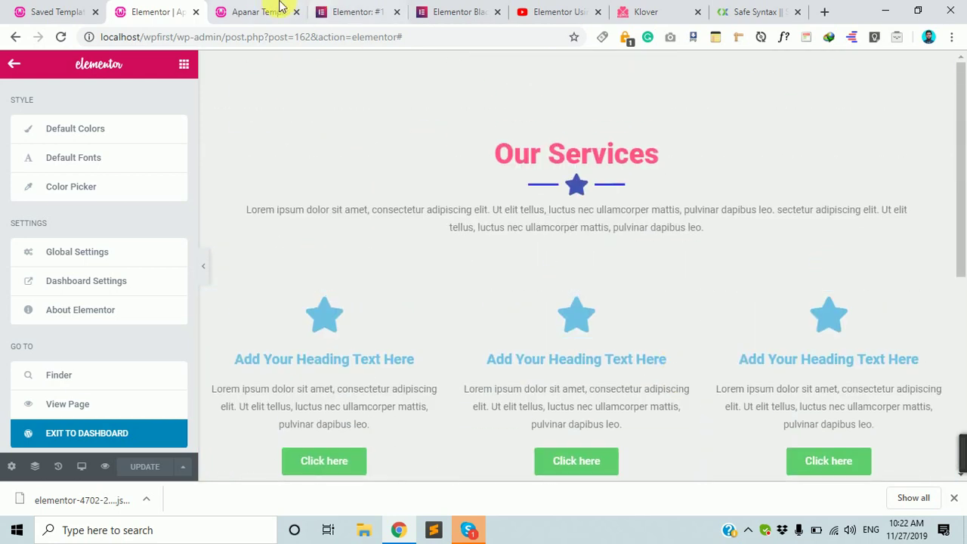
click(255, 10)
scroll(483, 226, down, 3)
scroll(503, 241, up, 3)
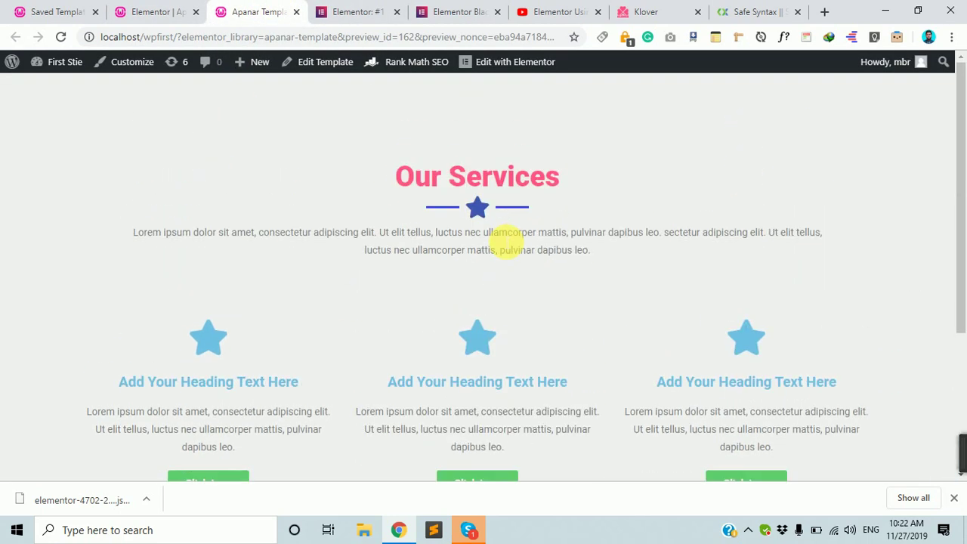
scroll(503, 241, down, 3)
scroll(778, 325, up, 3)
scroll(772, 311, down, 3)
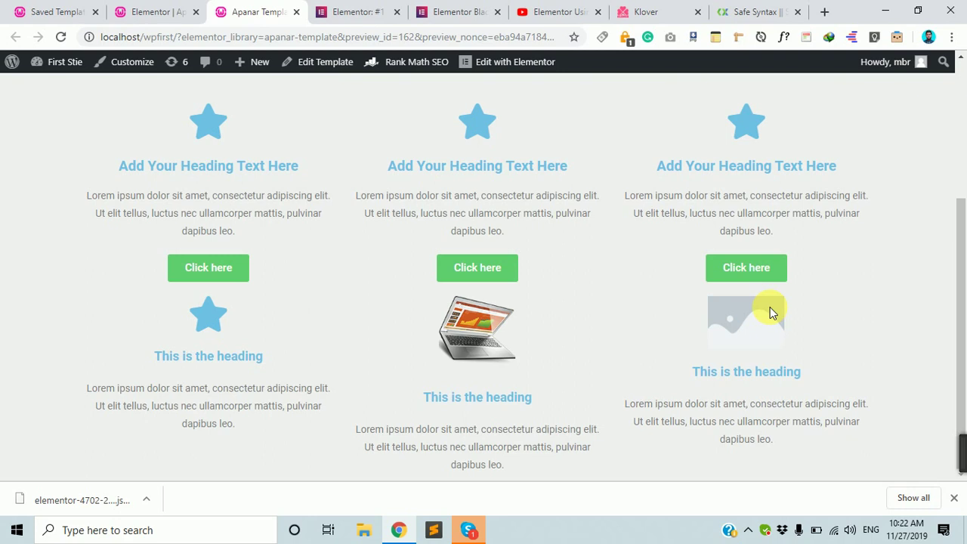
scroll(773, 313, up, 3)
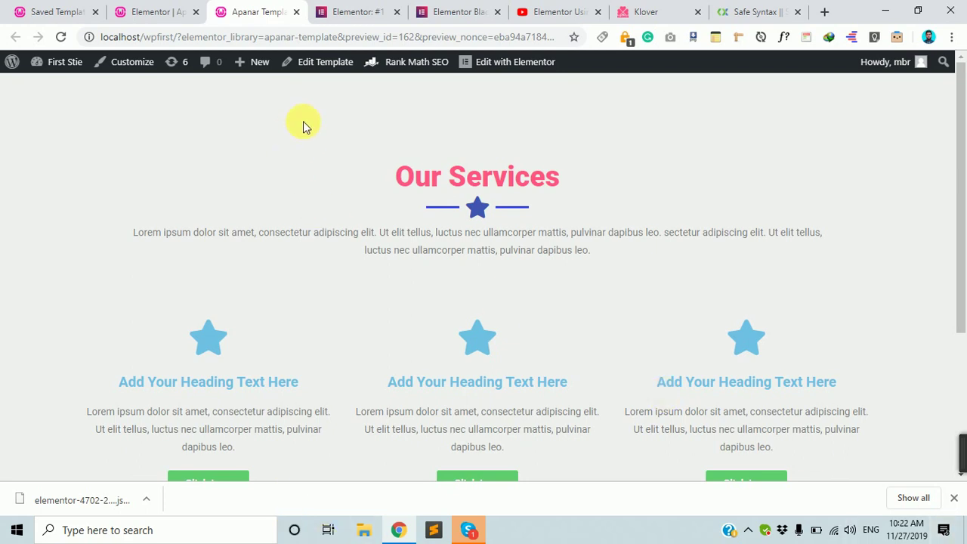
Step: Add a new page titled "What we do!" from the WordPress dashboard and publish it
click(53, 17)
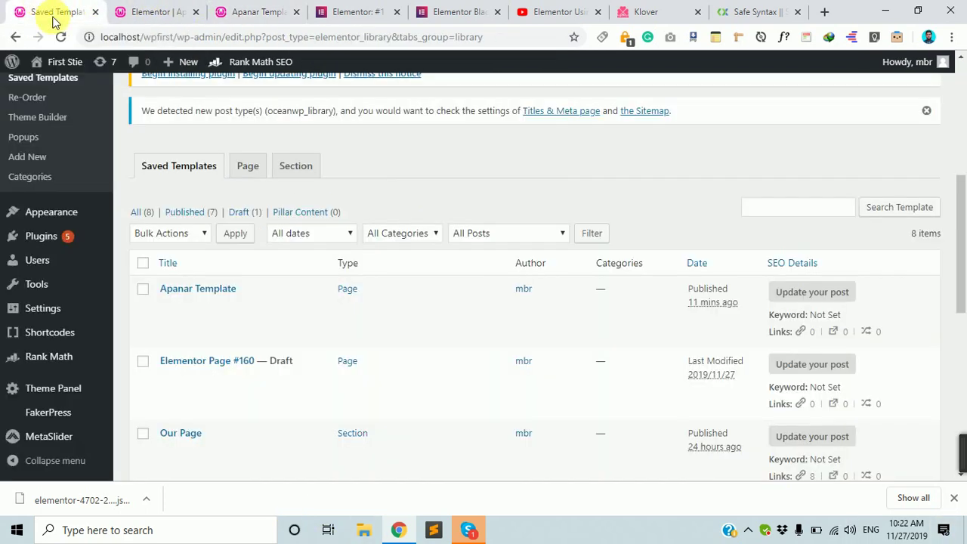
scroll(155, 209, up, 5)
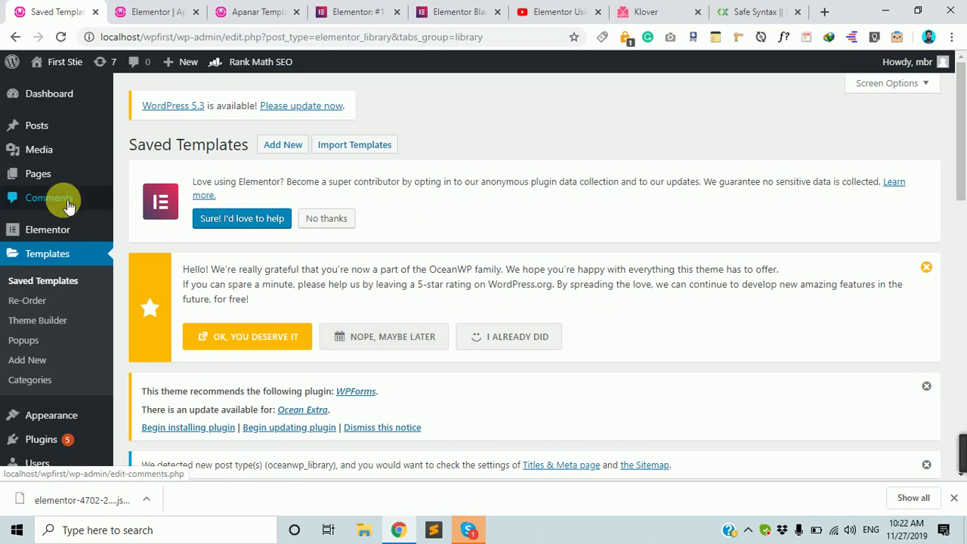
mouse_move(64, 173)
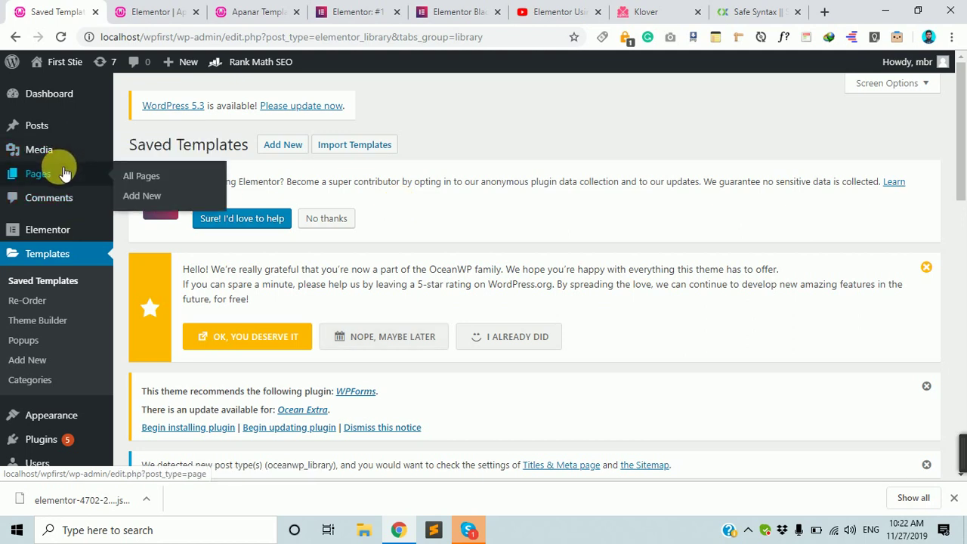
click(169, 201)
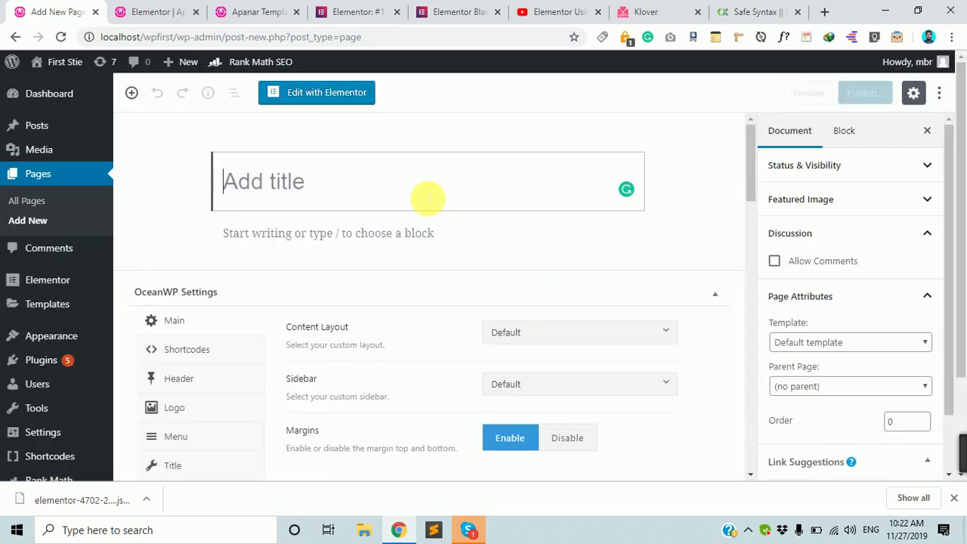
text(What we do!)
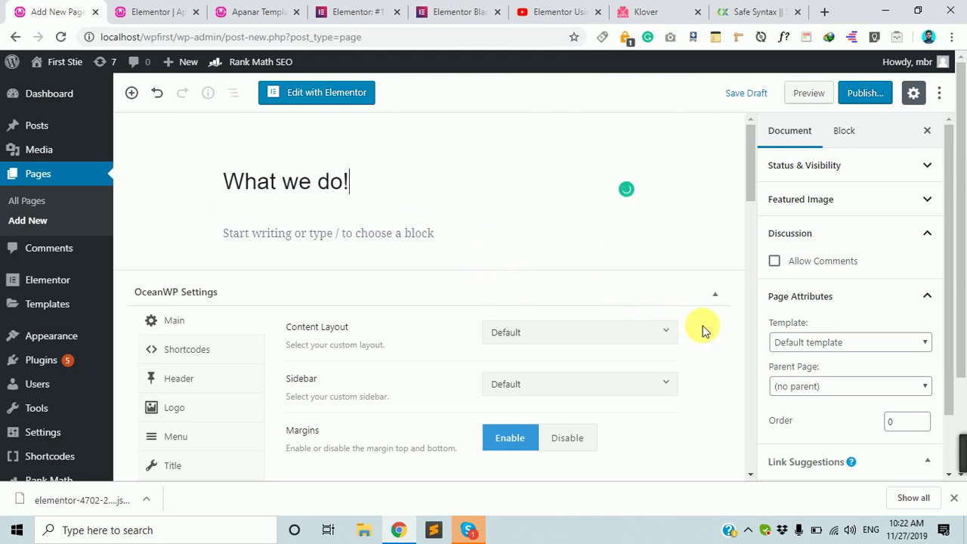
click(865, 93)
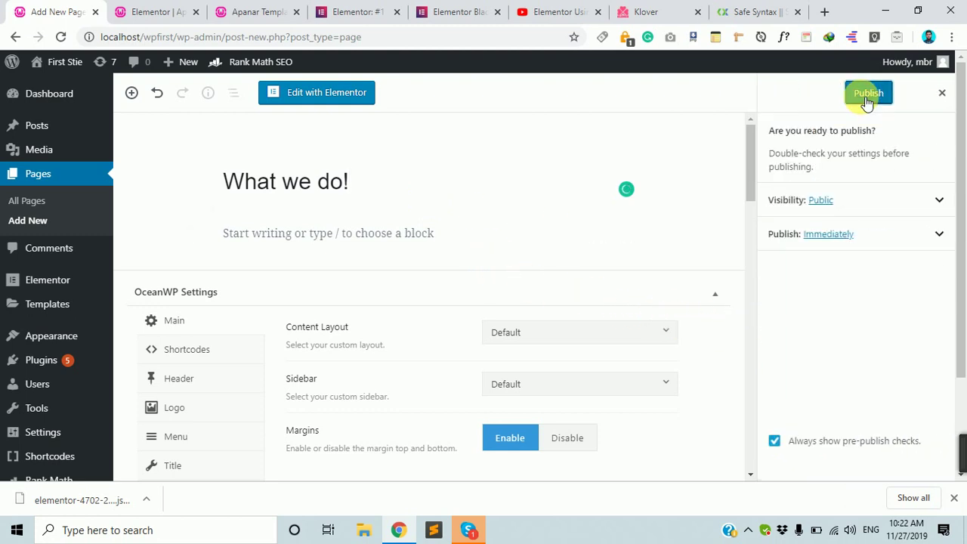
click(868, 94)
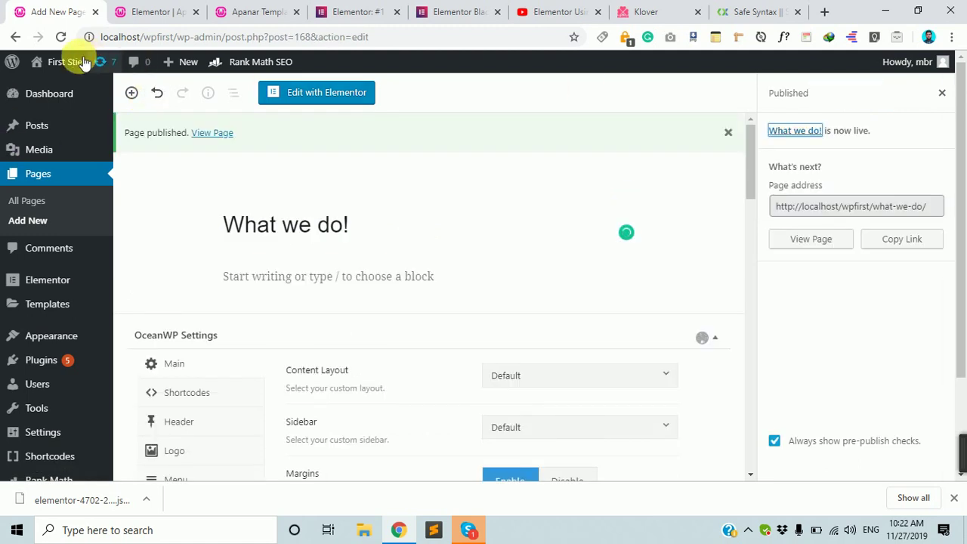
Step: Open the site's home page in a separate tab and examine its layout, from the header and sidebar widgets down to the footer
click(53, 86)
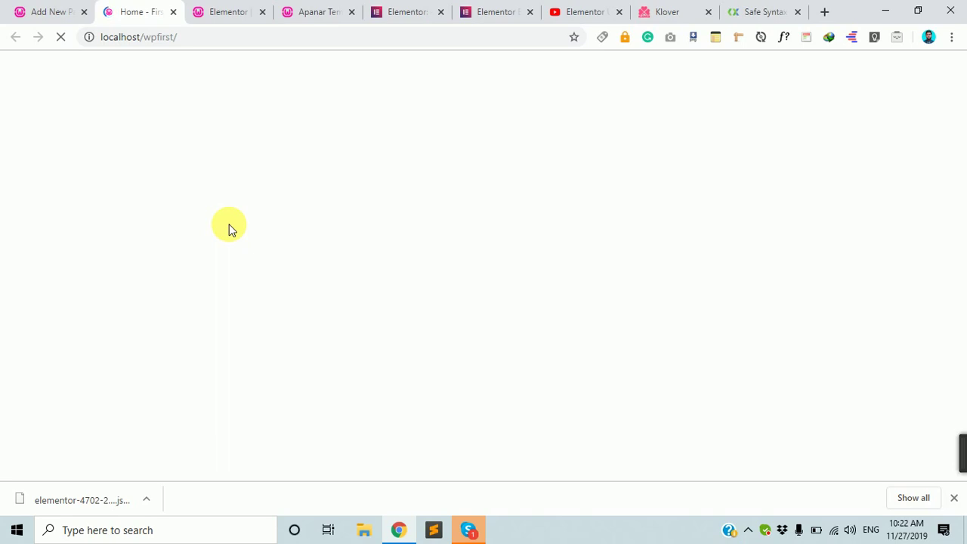
scroll(882, 261, down, 8)
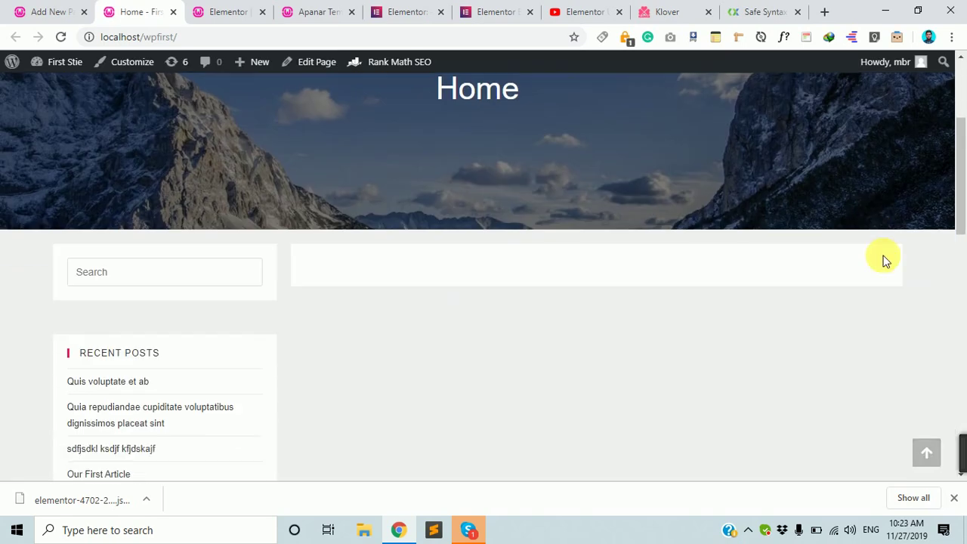
scroll(871, 261, up, 8)
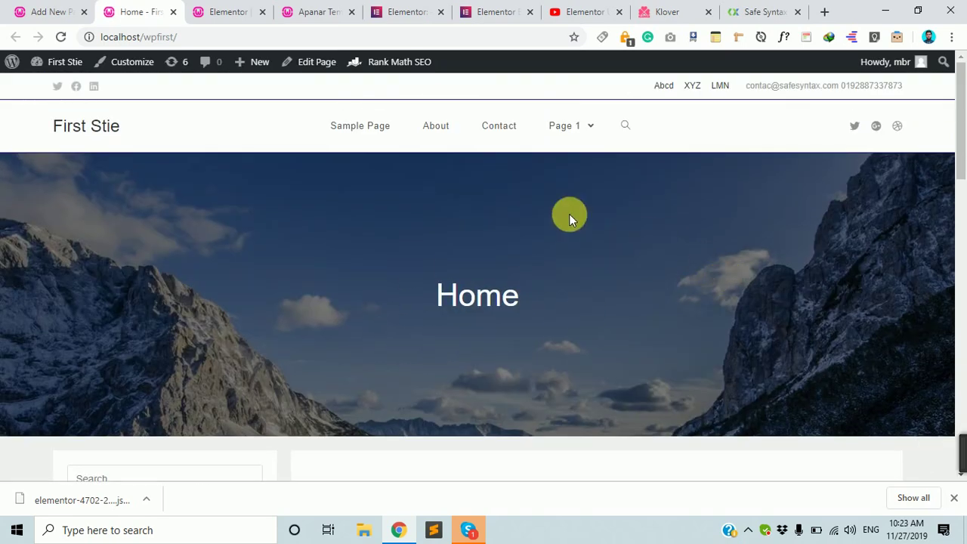
scroll(496, 160, down, 4)
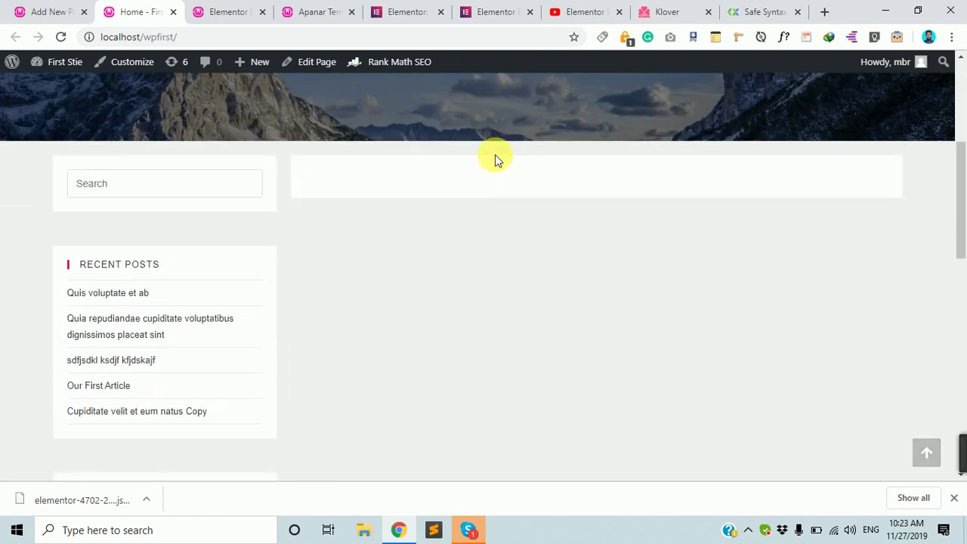
scroll(494, 160, up, 4)
scroll(579, 229, down, 12)
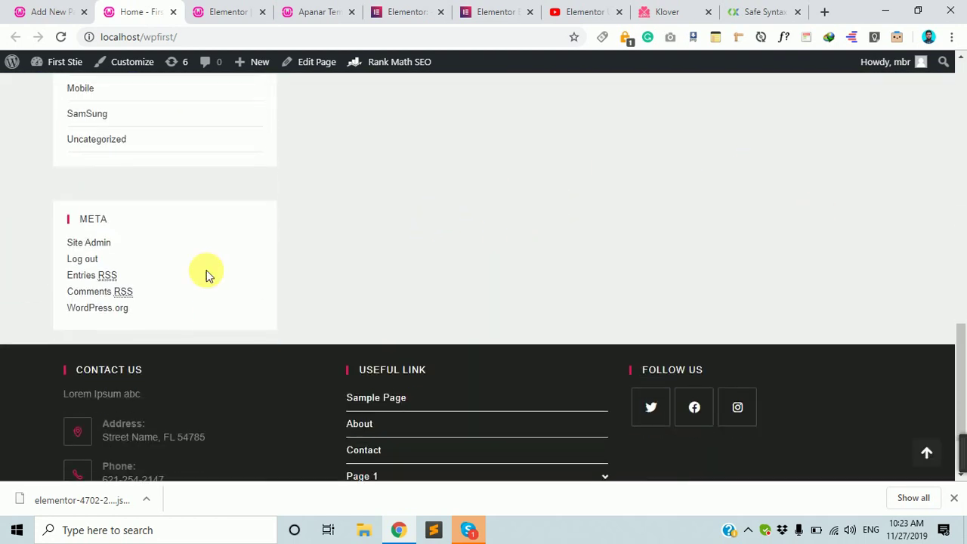
scroll(209, 275, up, 12)
scroll(687, 371, down, 4)
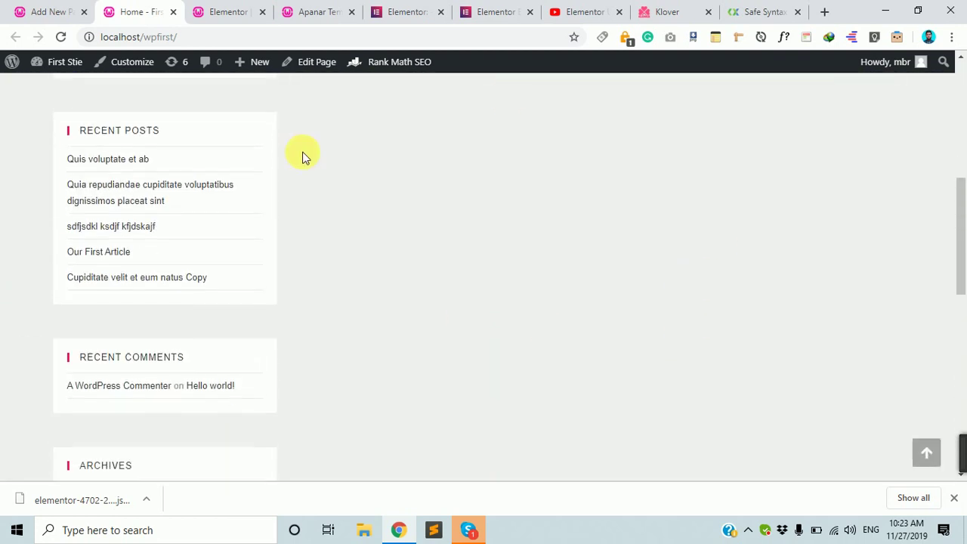
scroll(528, 272, down, 3)
scroll(529, 272, up, 7)
scroll(529, 272, down, 4)
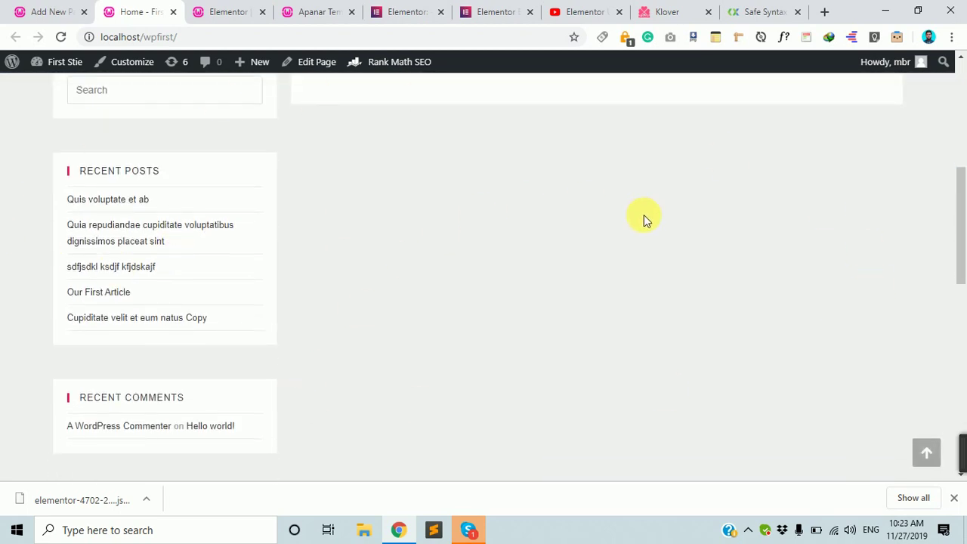
scroll(443, 205, up, 2)
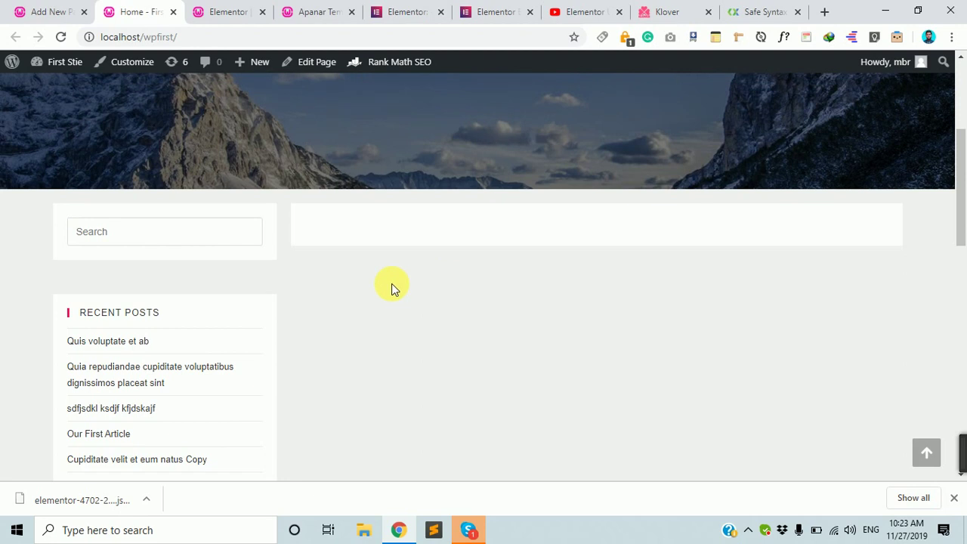
scroll(391, 283, down, 2)
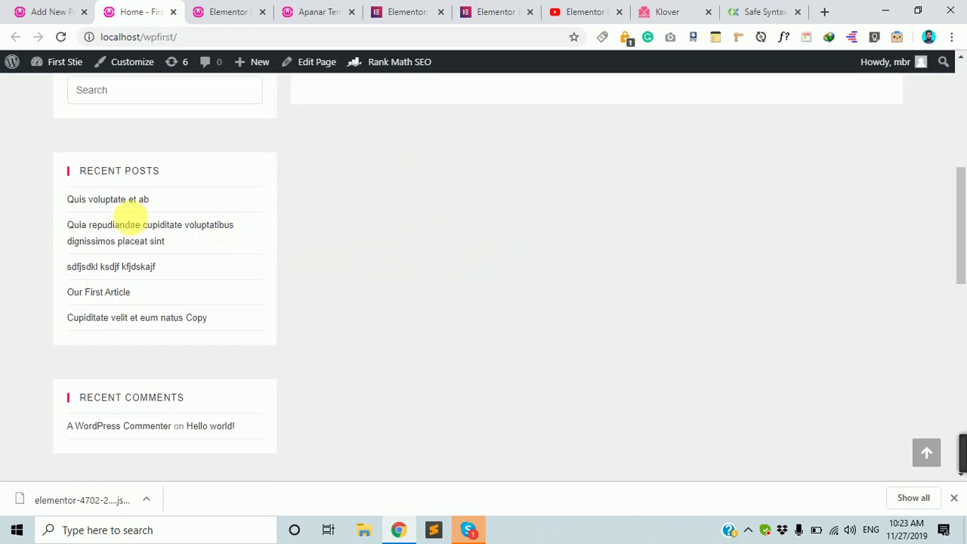
scroll(302, 387, up, 3)
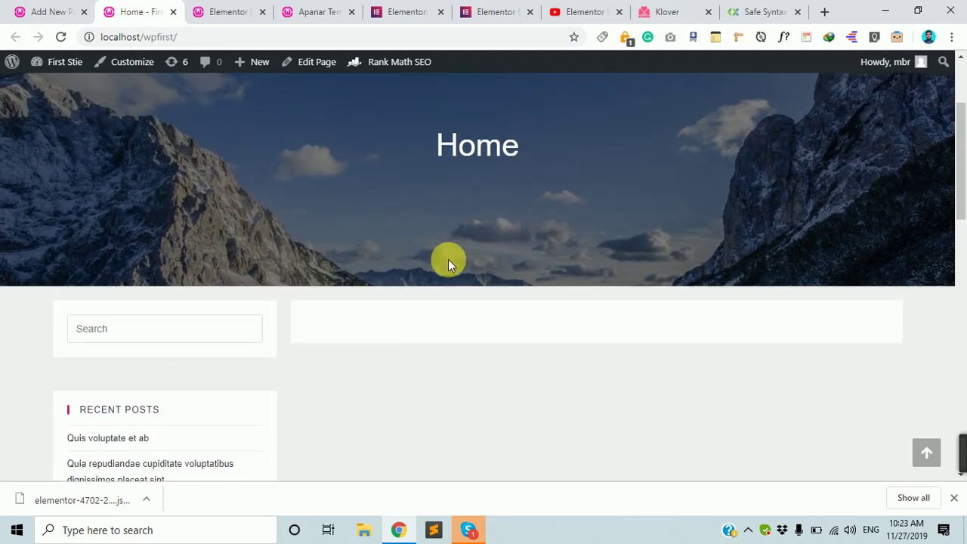
scroll(443, 260, up, 1)
Step: Set the "What we do!" page's template to Elementor Full Width, update the page, and open it for editing in Elementor
click(49, 8)
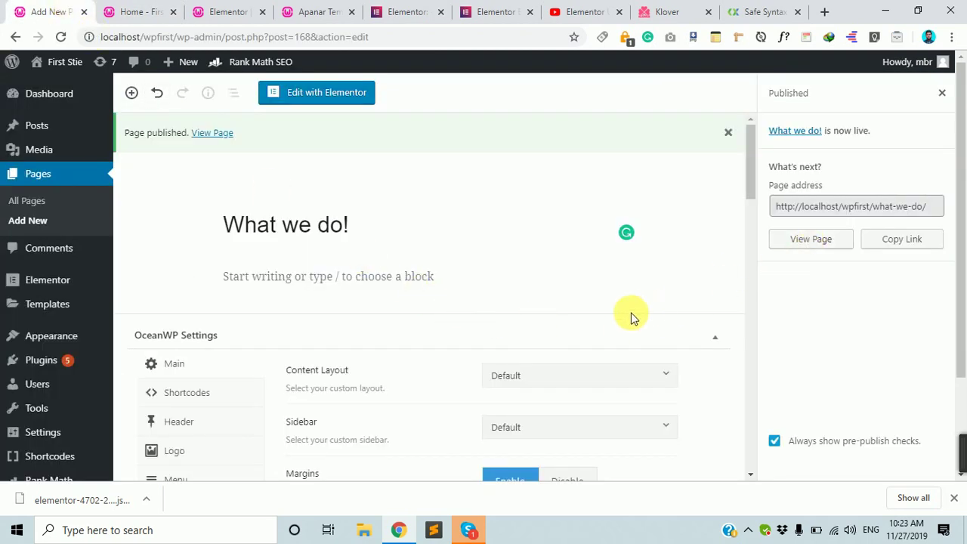
scroll(619, 321, down, 1)
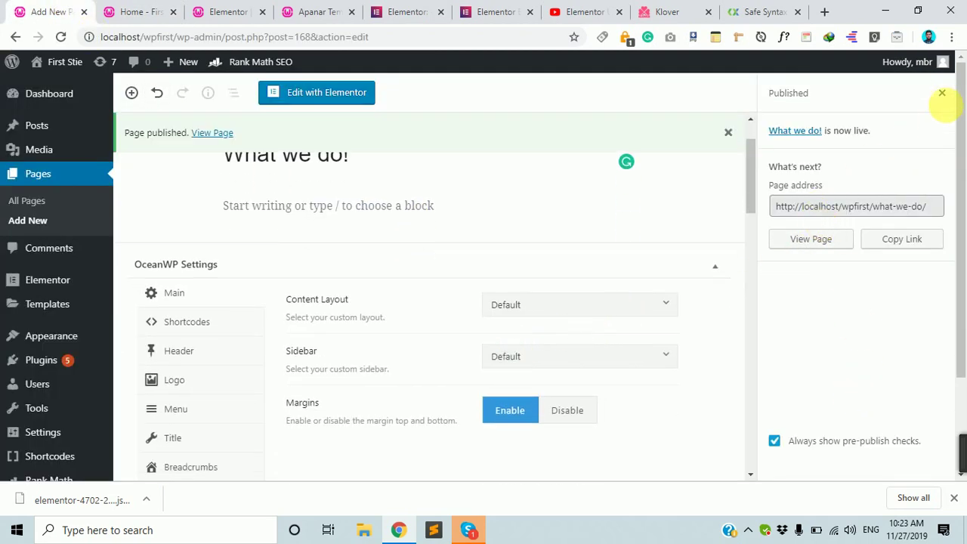
click(941, 92)
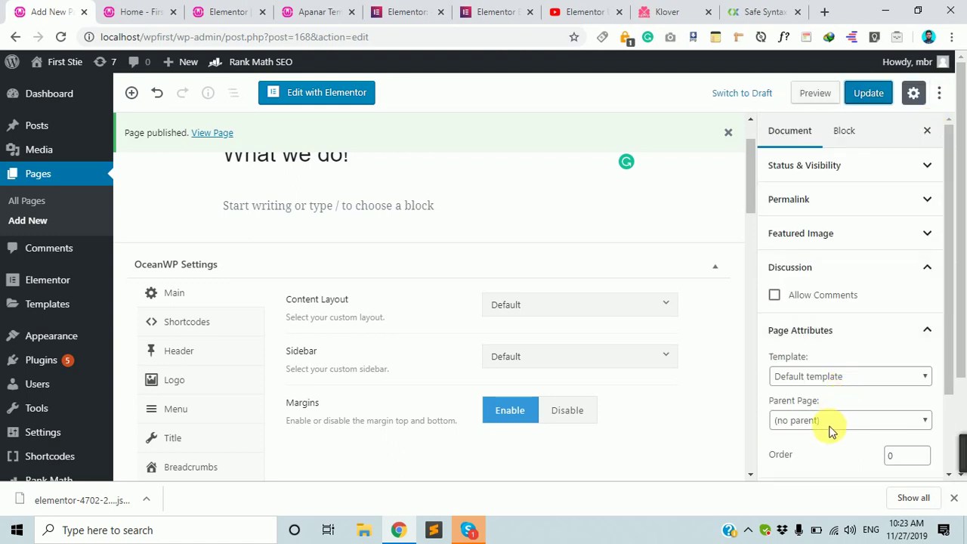
click(841, 379)
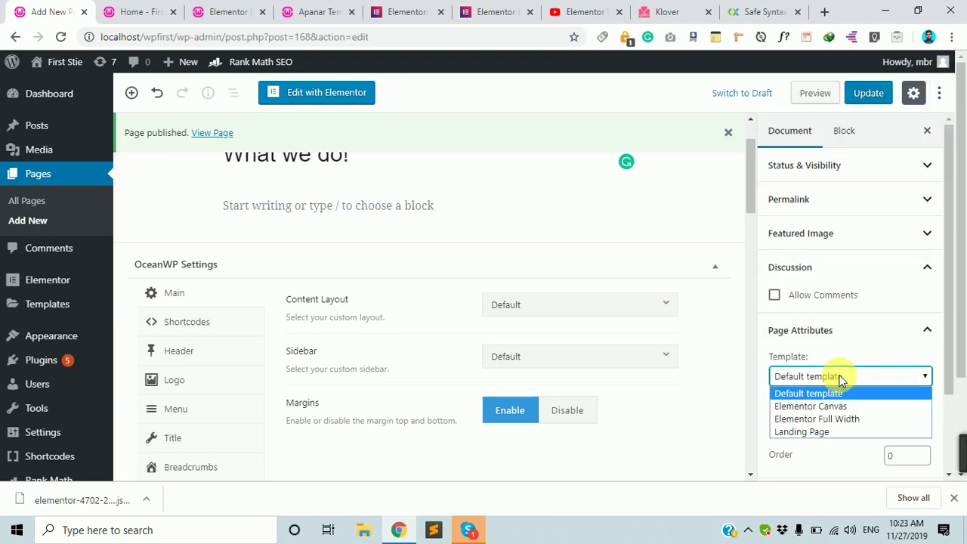
click(827, 420)
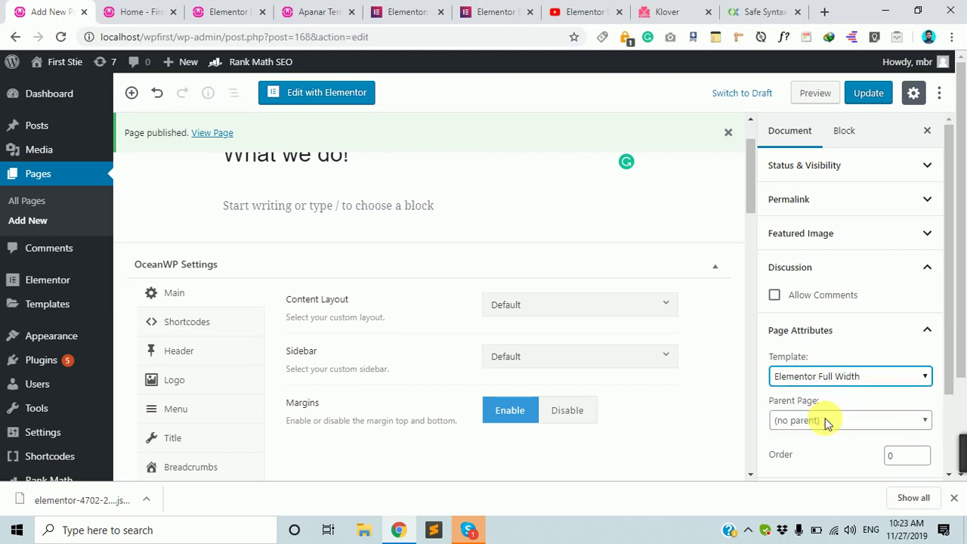
click(866, 91)
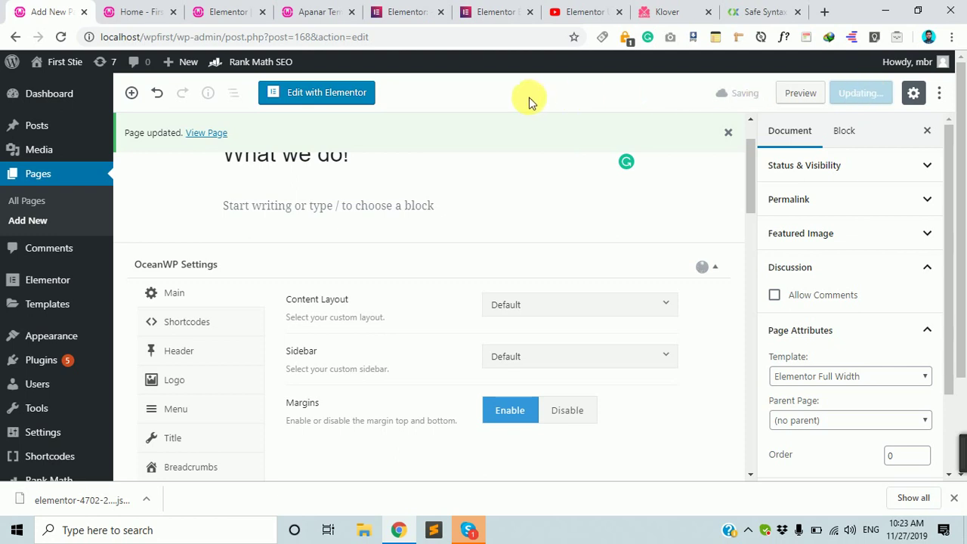
click(296, 97)
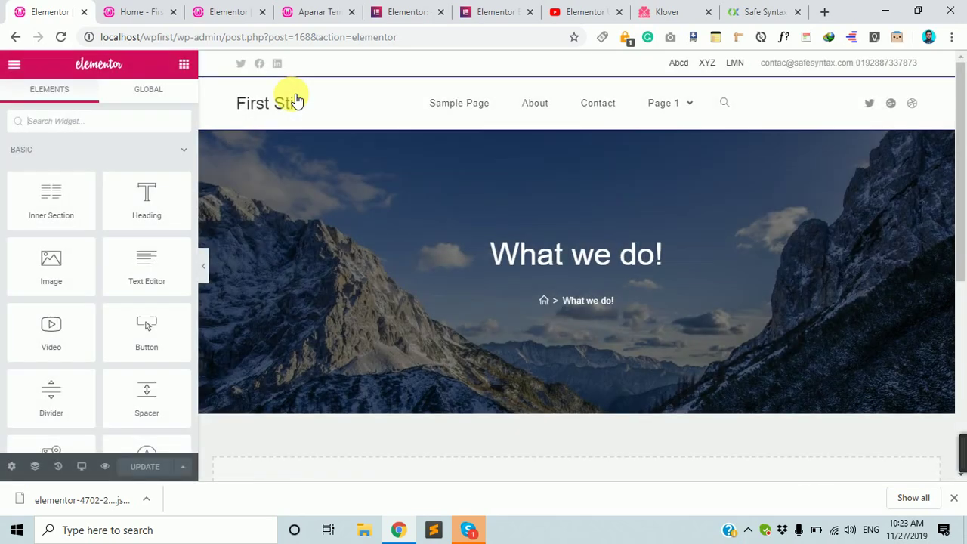
Step: Look over the empty "What we do!" page from header to footer with the widget panel collapsed, and restore the panel
click(202, 267)
scroll(426, 250, down, 3)
scroll(535, 155, up, 3)
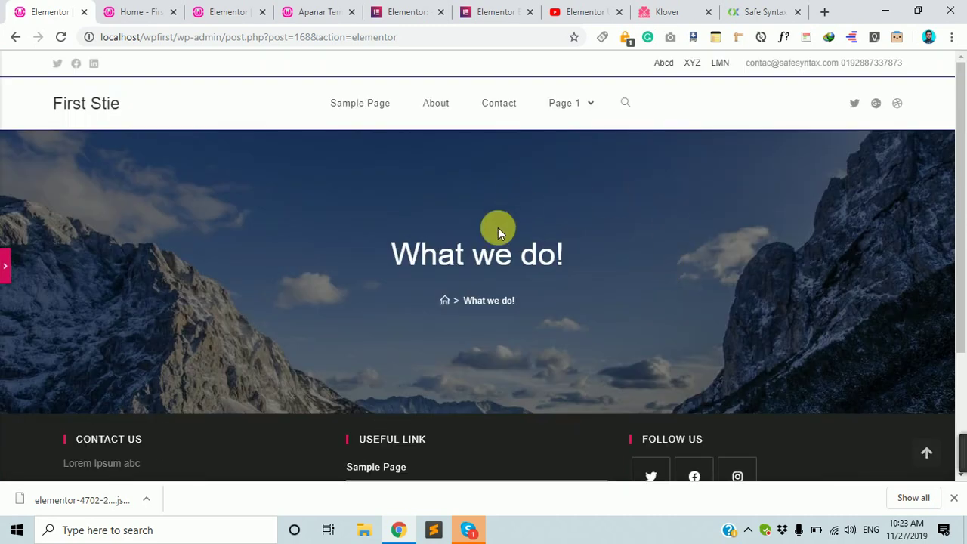
scroll(494, 242, down, 2)
scroll(448, 133, up, 2)
scroll(310, 374, down, 3)
scroll(677, 431, up, 2)
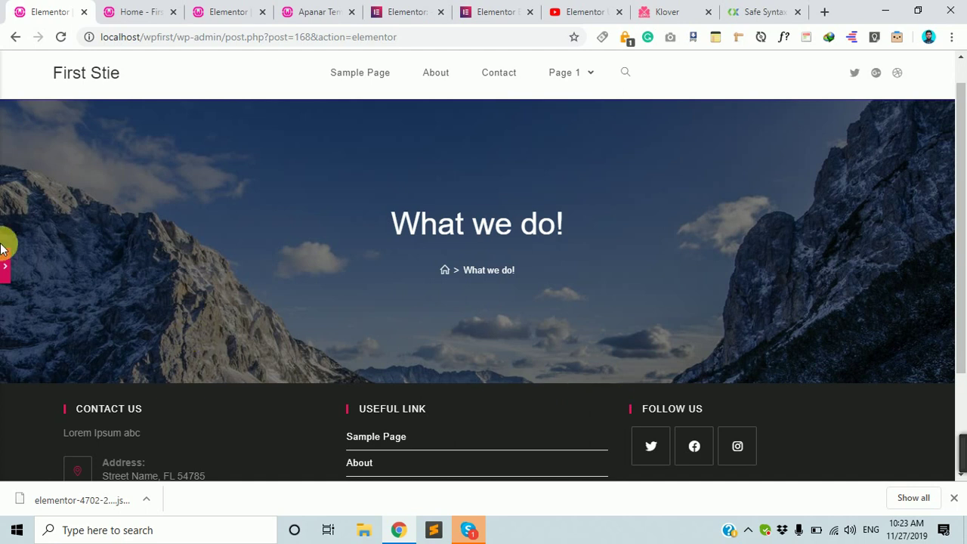
click(5, 266)
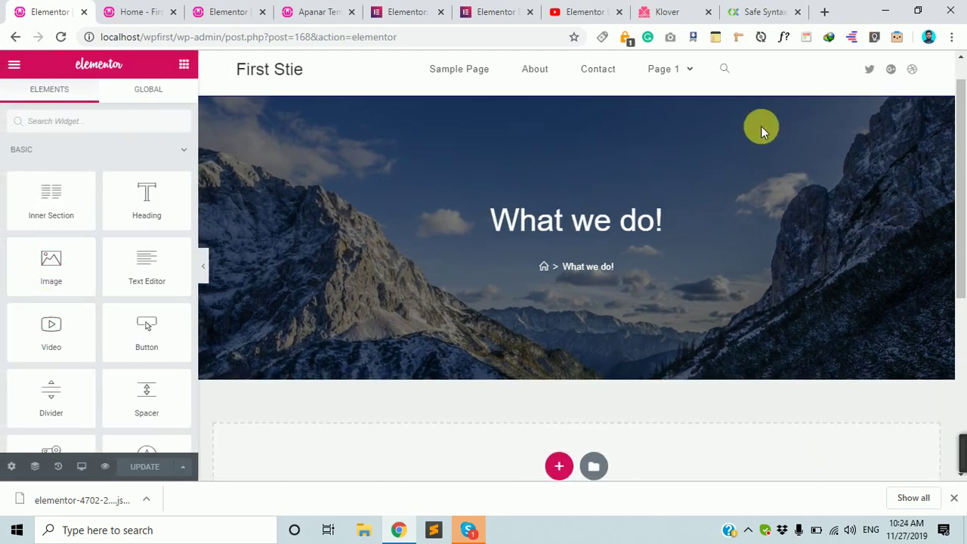
Step: Open the template library from the page's empty content area and look through the ready-made page and block designs
scroll(718, 166, down, 4)
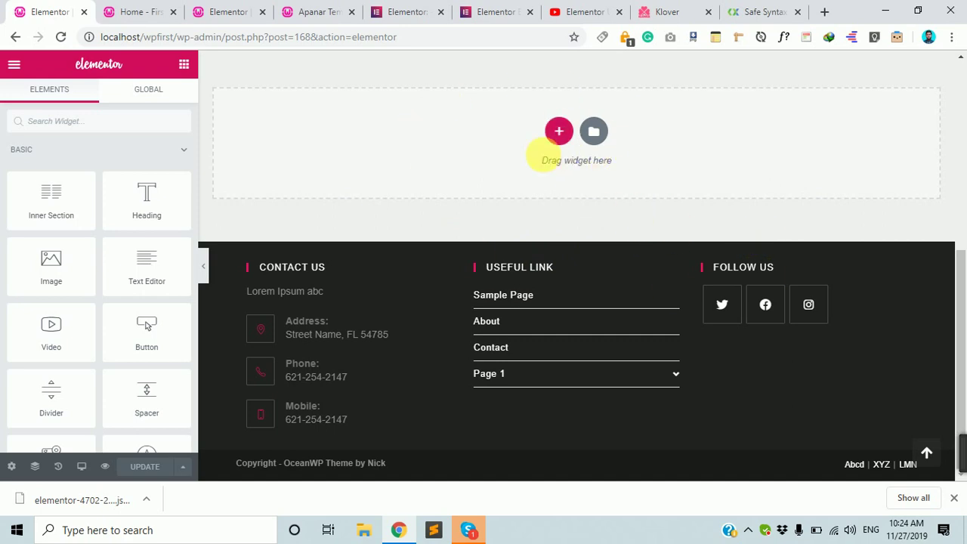
scroll(545, 155, up, 2)
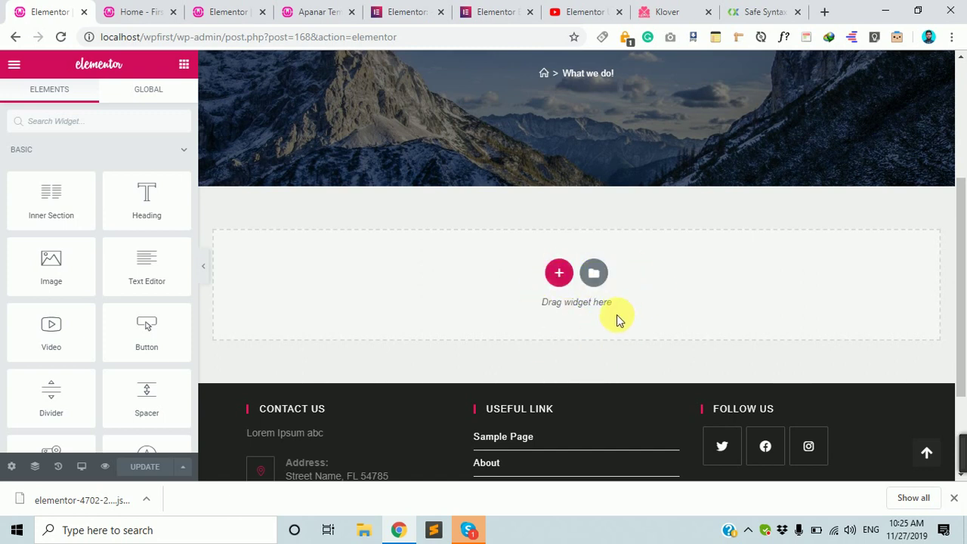
click(596, 276)
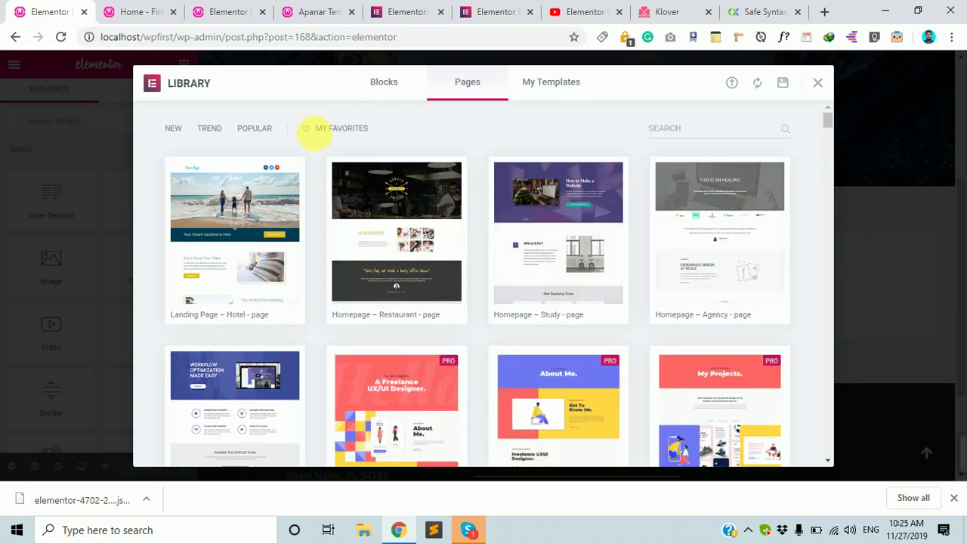
scroll(509, 324, down, 20)
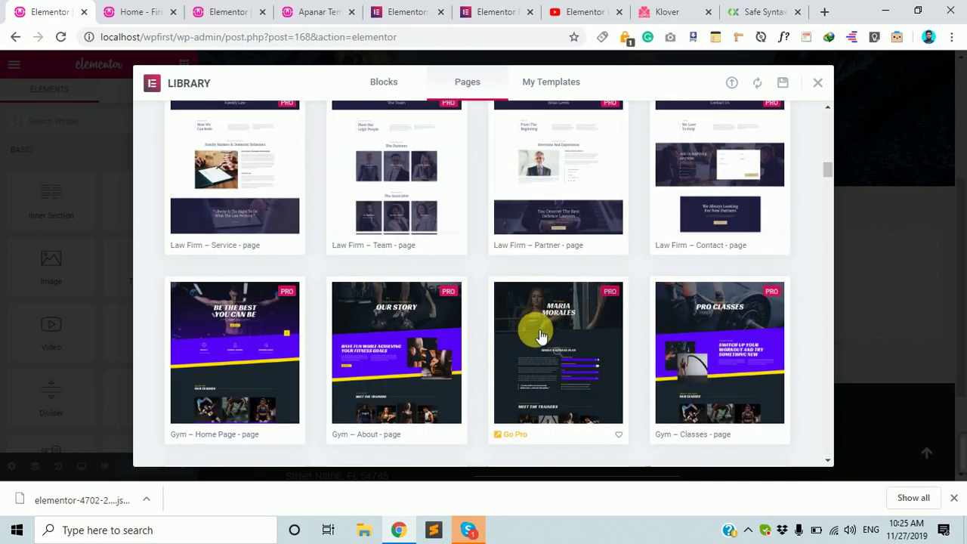
scroll(540, 336, down, 5)
scroll(579, 281, up, 5)
scroll(547, 365, up, 5)
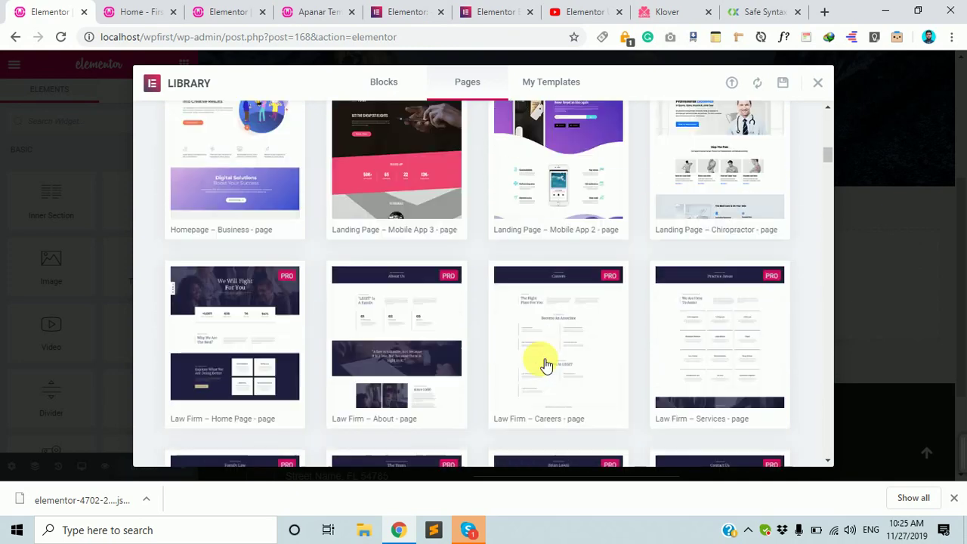
scroll(546, 365, up, 10)
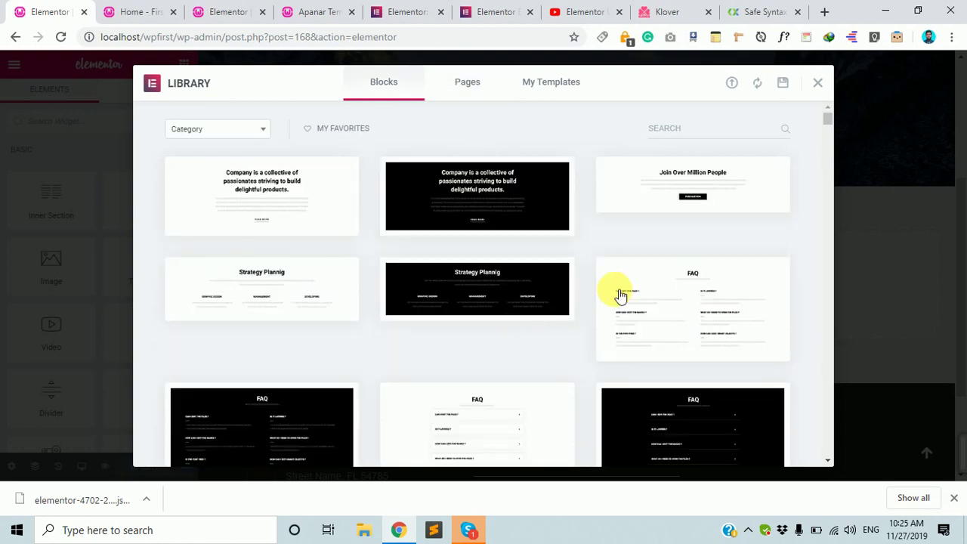
scroll(618, 294, down, 3)
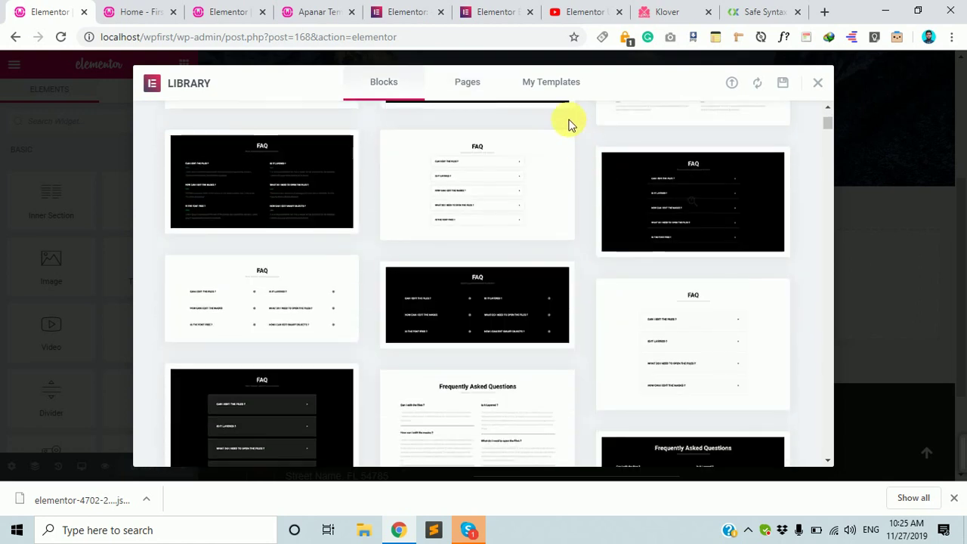
Step: Insert the saved Apanar Template into the page, importing its document settings, and update the page
click(555, 83)
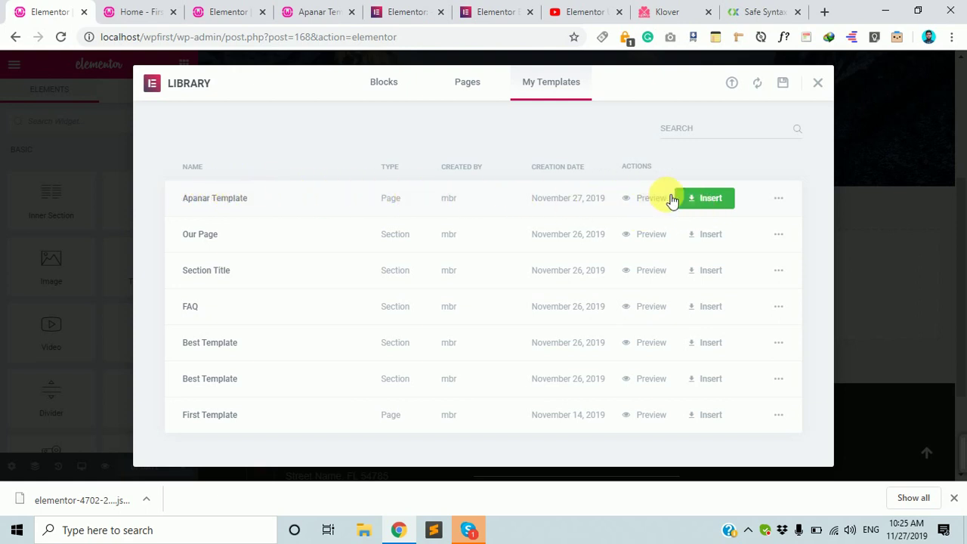
click(712, 203)
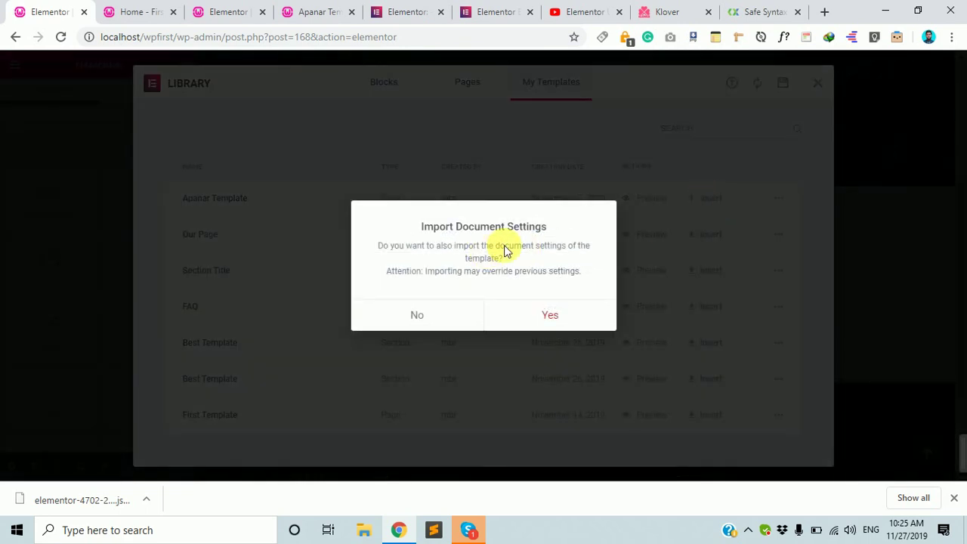
click(559, 315)
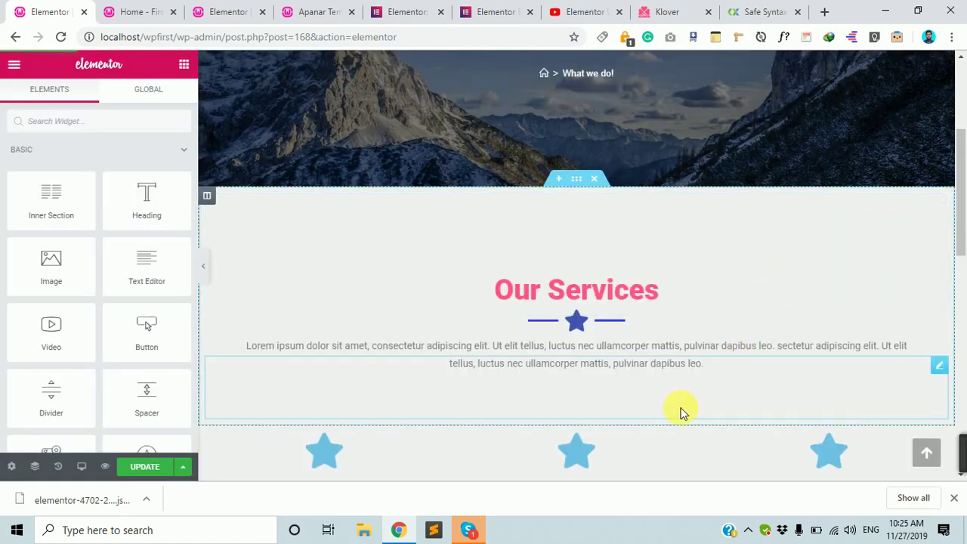
scroll(599, 420, down, 1)
scroll(604, 373, down, 10)
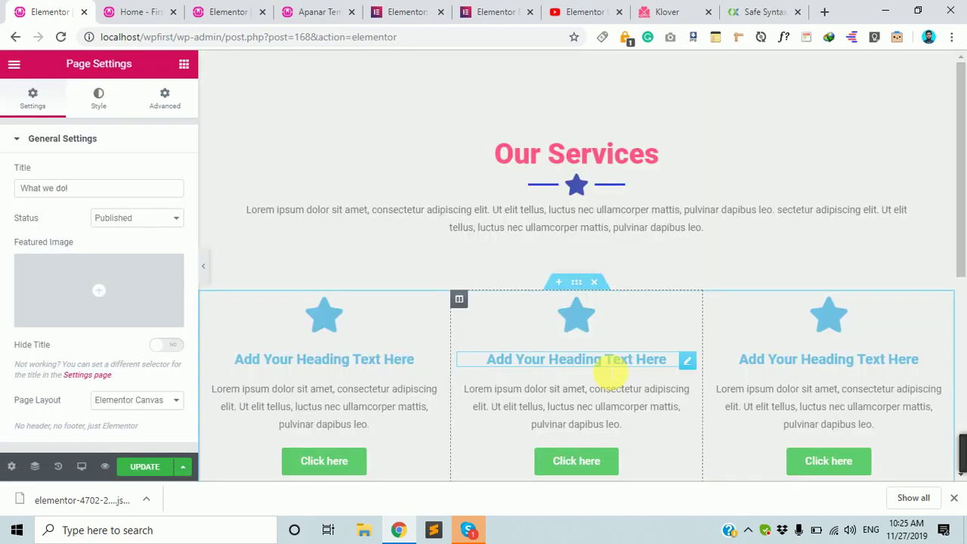
scroll(604, 370, down, 5)
click(154, 467)
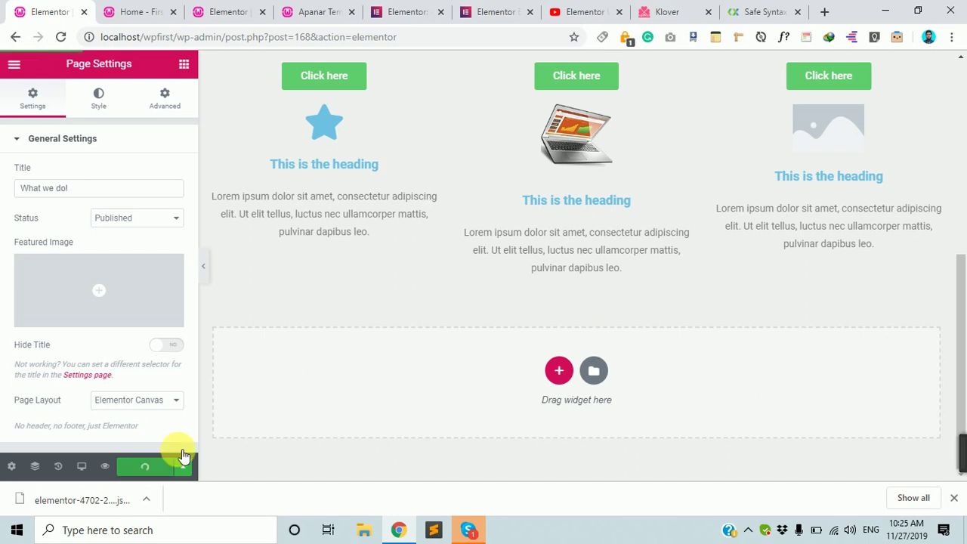
Step: Review the inserted Our Services layout with the settings panel collapsed, and bring the panel back
scroll(447, 311, up, 5)
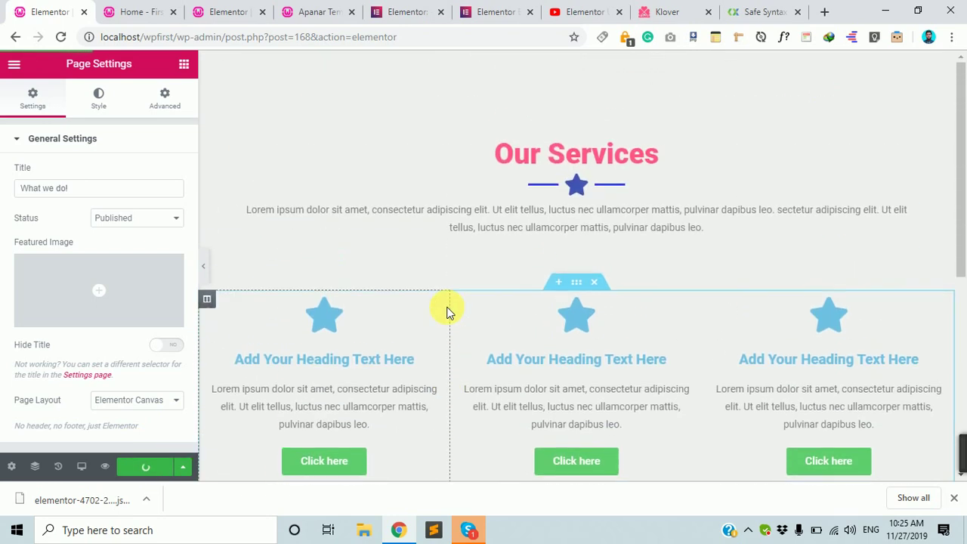
click(204, 267)
scroll(532, 287, down, 1)
scroll(527, 289, up, 1)
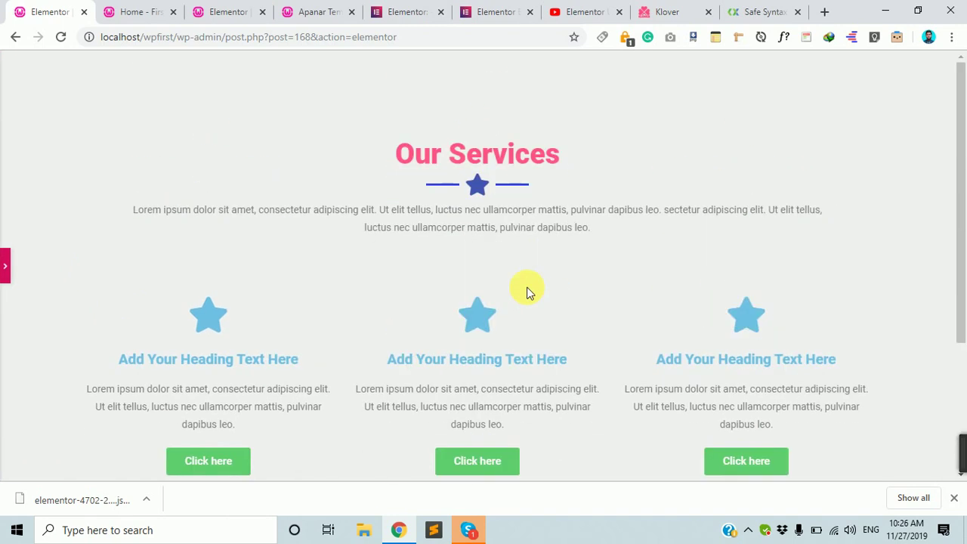
scroll(609, 302, down, 3)
scroll(608, 303, up, 3)
click(6, 268)
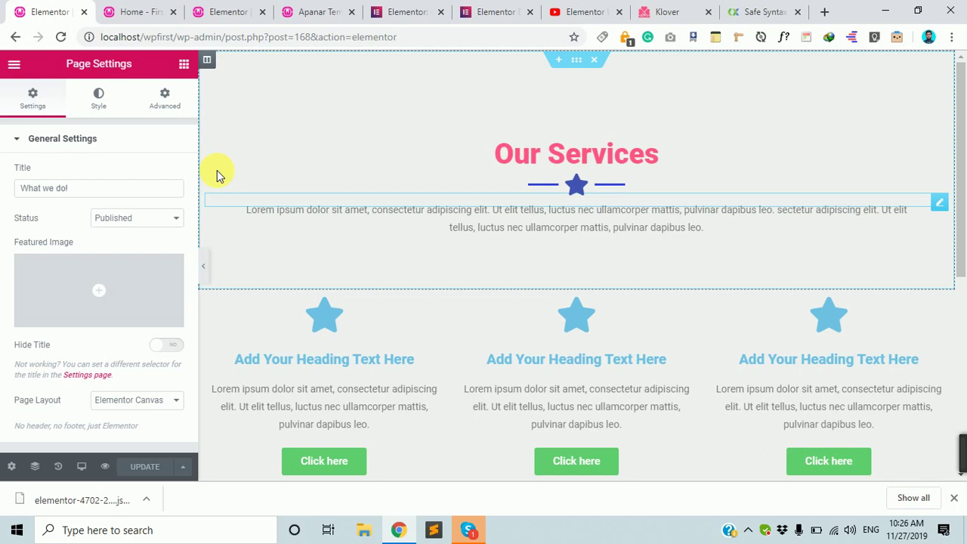
Step: Examine the inserted Our Services layout on the "What we do!" page, from the main heading to the row of image boxes
scroll(585, 189, down, 3)
scroll(589, 189, up, 2)
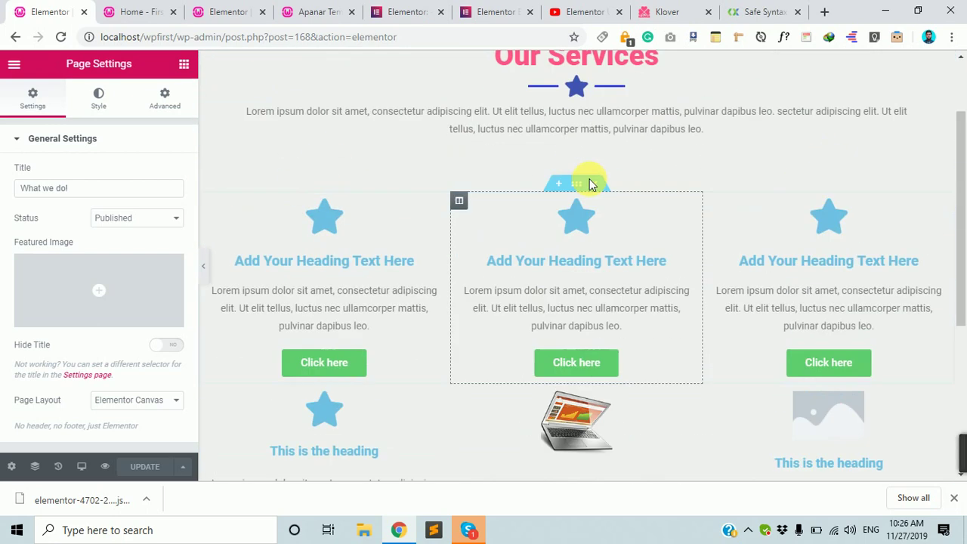
scroll(591, 184, up, 1)
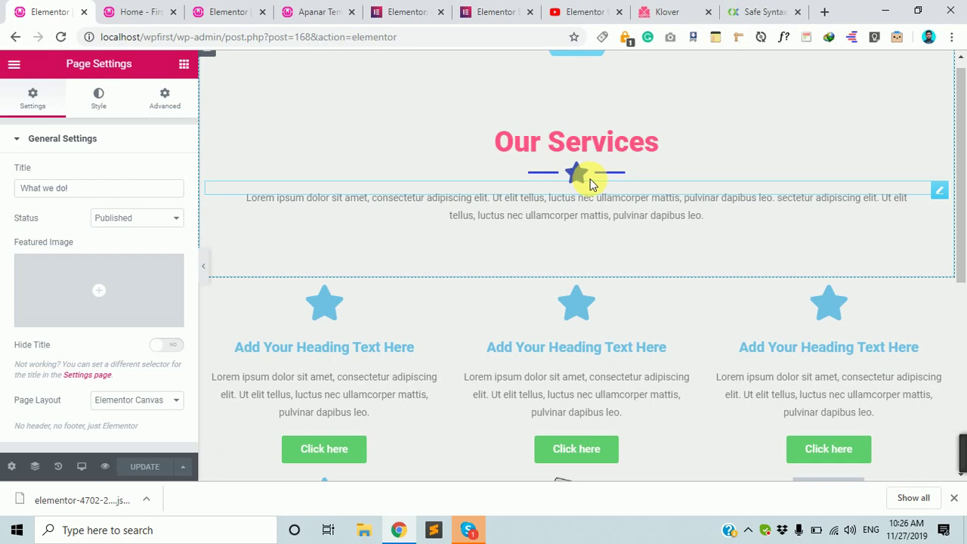
scroll(635, 272, down, 5)
scroll(636, 265, up, 4)
scroll(637, 272, up, 1)
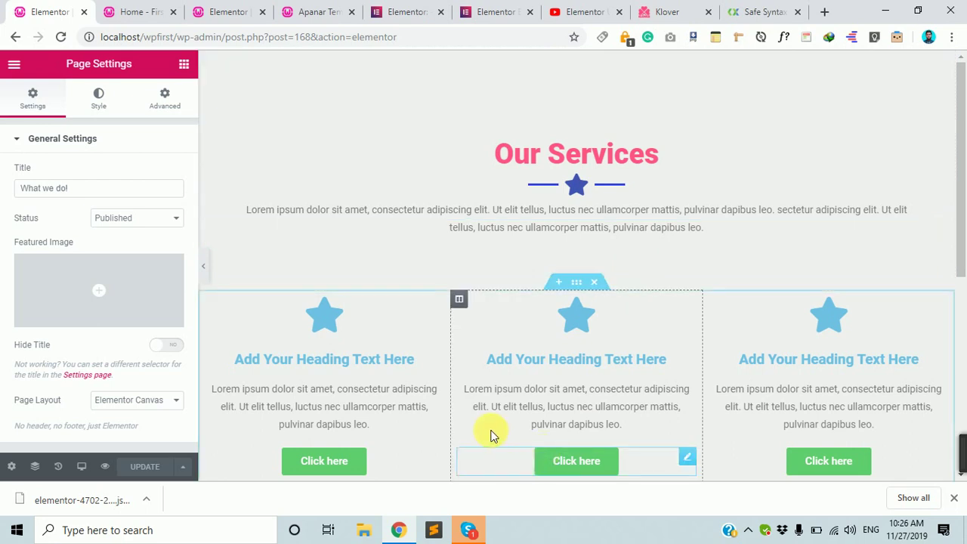
scroll(484, 423, down, 5)
scroll(460, 415, up, 5)
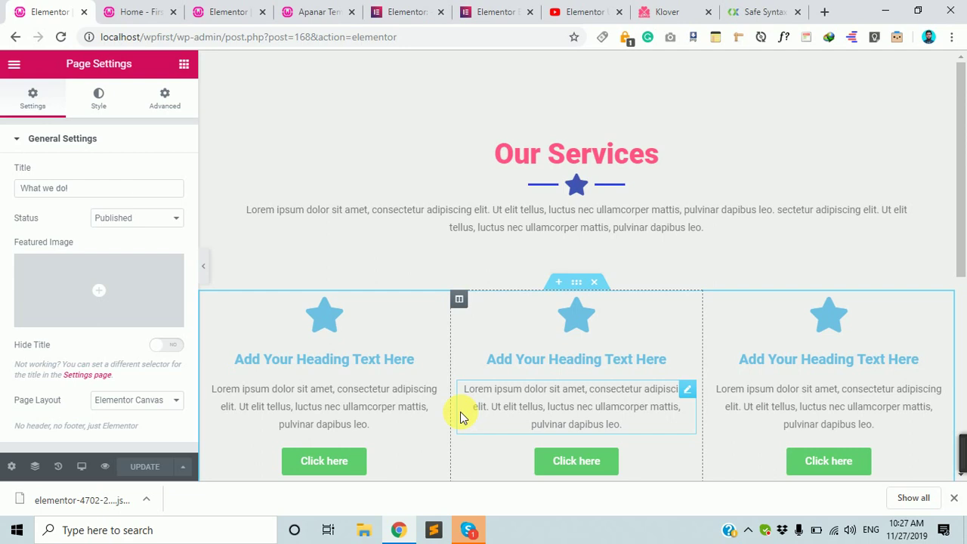
scroll(446, 280, down, 5)
scroll(446, 282, up, 5)
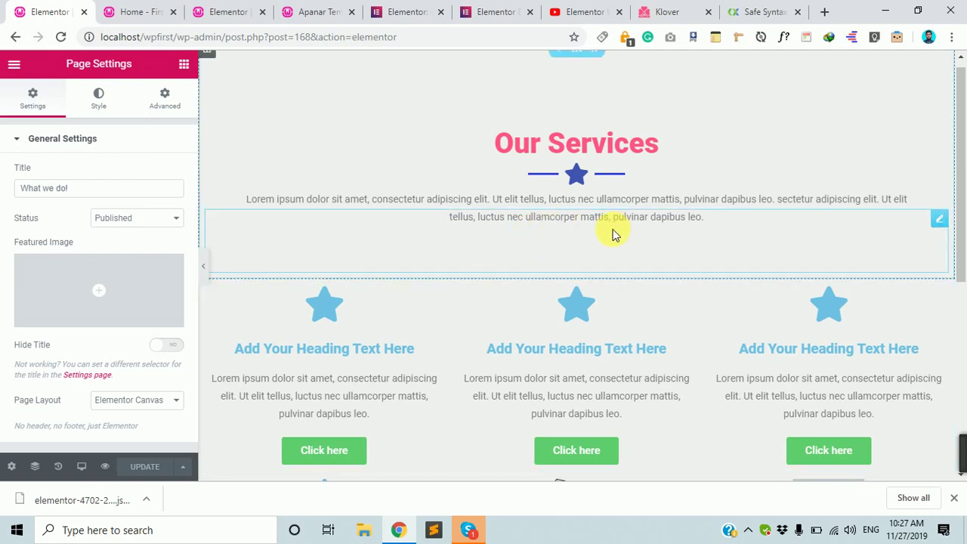
scroll(455, 306, down, 1)
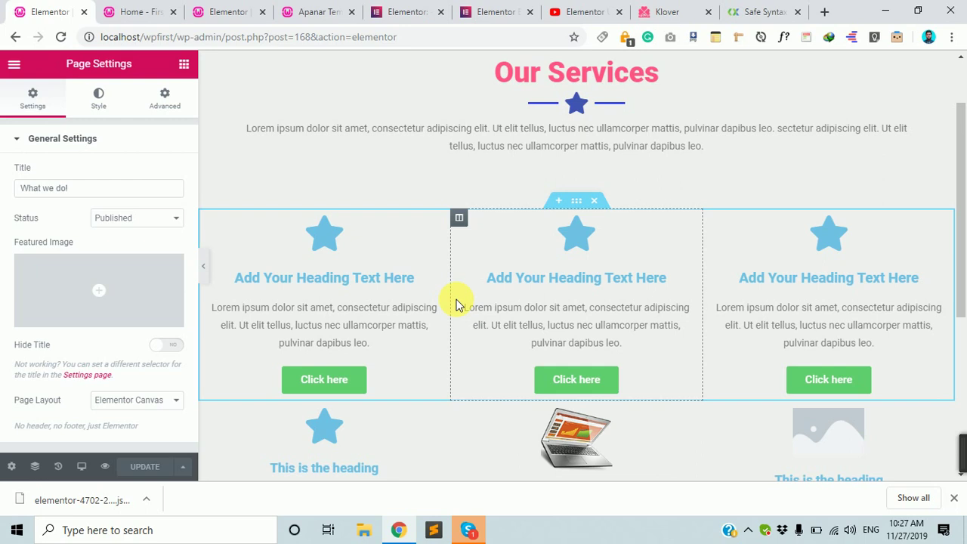
scroll(333, 430, down, 3)
scroll(359, 409, up, 4)
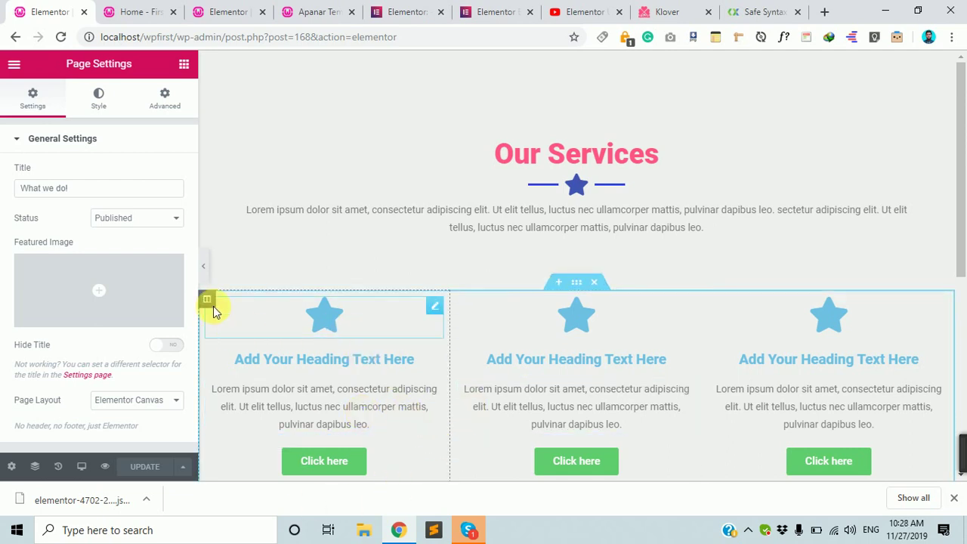
Step: Compare the page's content with the settings panel shown and hidden, and leave the panel collapsed
click(203, 267)
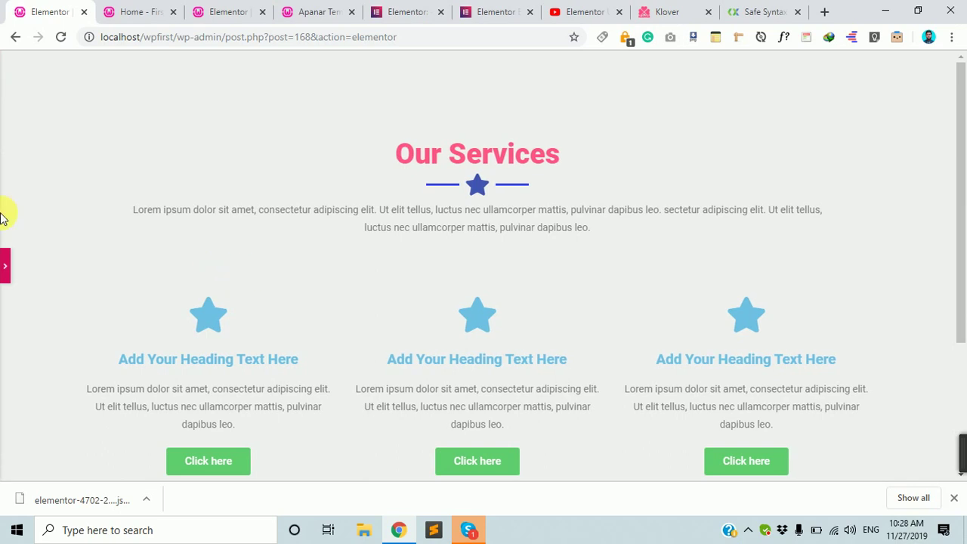
click(8, 272)
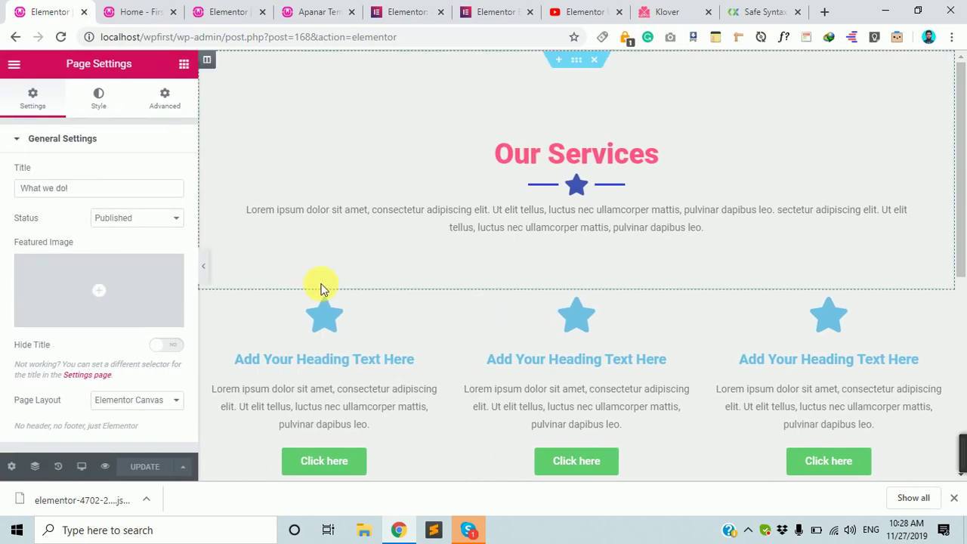
scroll(321, 289, down, 5)
scroll(373, 282, up, 5)
scroll(571, 204, down, 5)
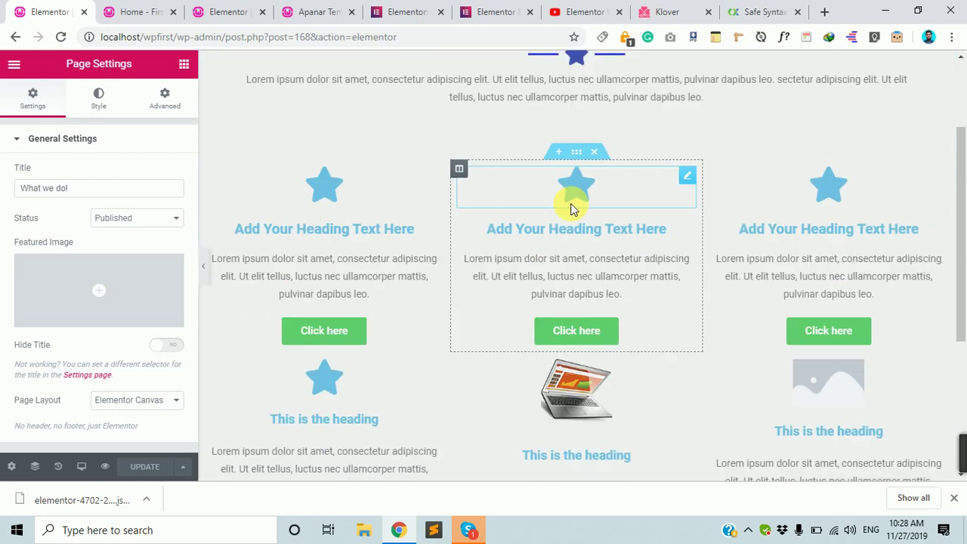
scroll(541, 265, up, 5)
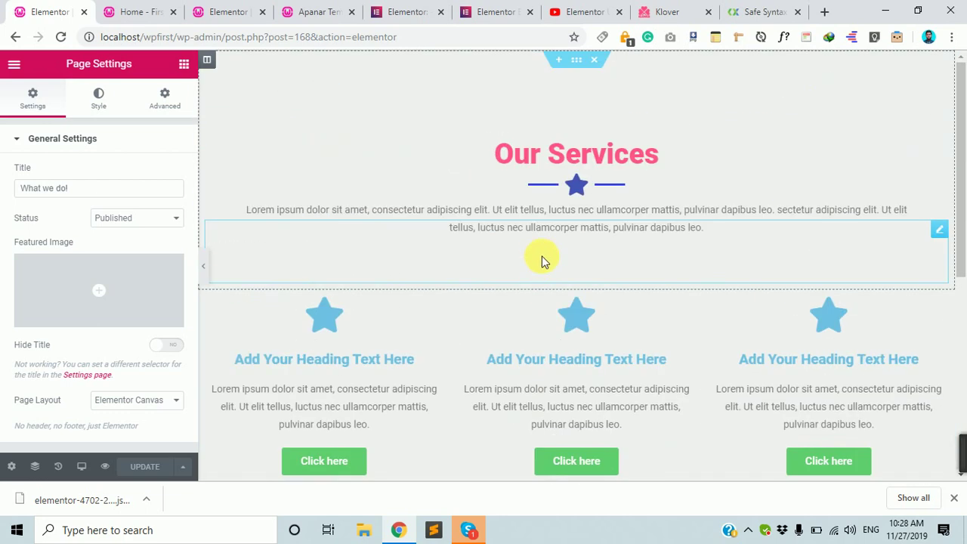
click(203, 266)
scroll(442, 265, down, 5)
scroll(400, 259, up, 5)
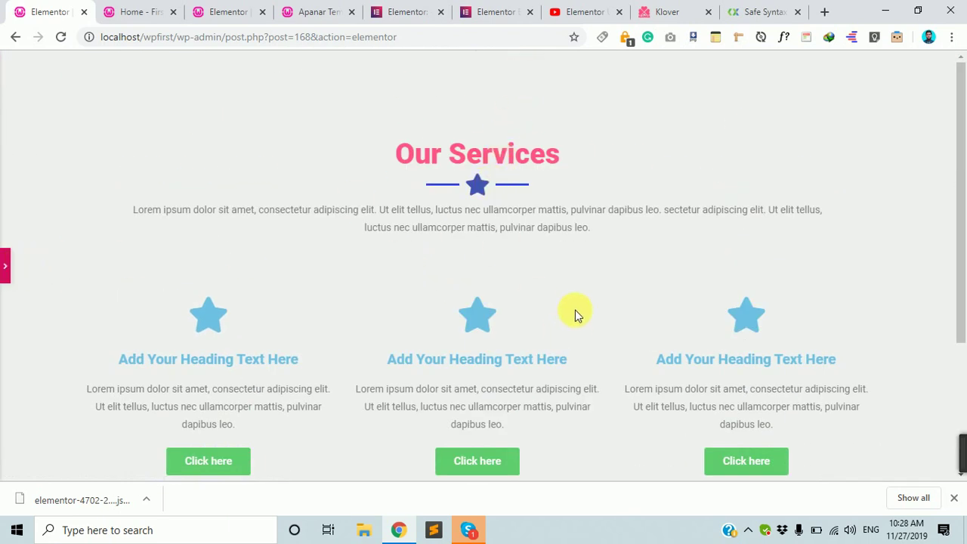
scroll(576, 317, down, 3)
scroll(578, 323, up, 3)
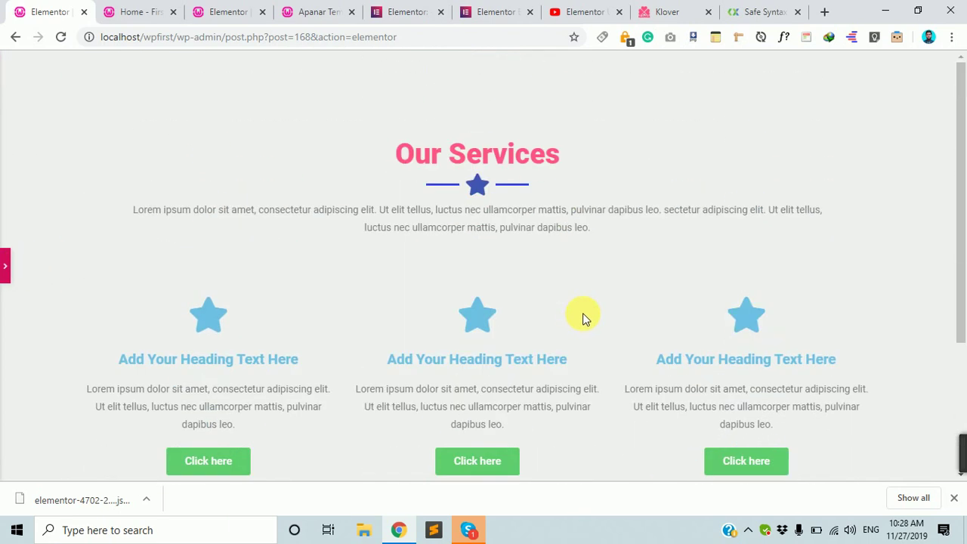
Step: Switch to the Apanar Template's editor, set its page layout to Elementor Full Width, and look over the result
click(136, 10)
click(210, 7)
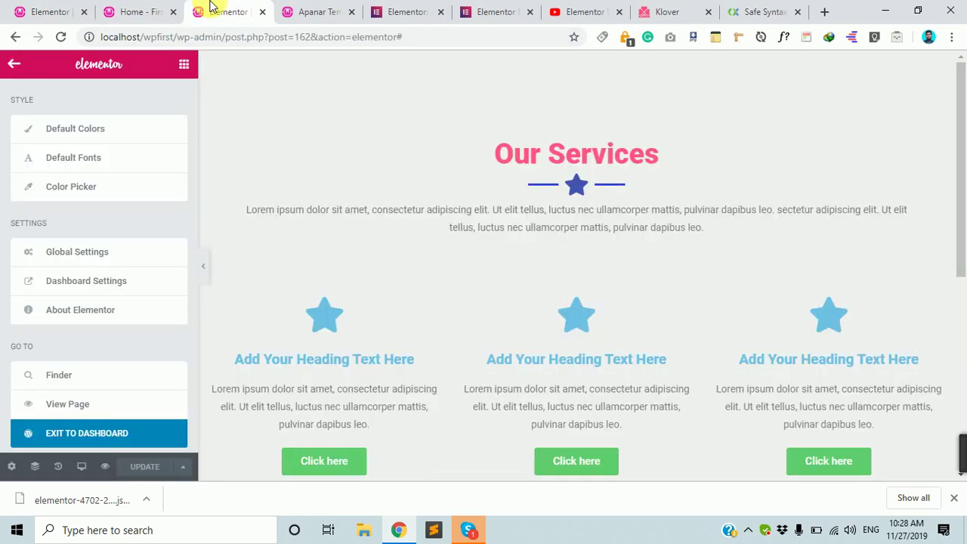
click(14, 466)
click(160, 303)
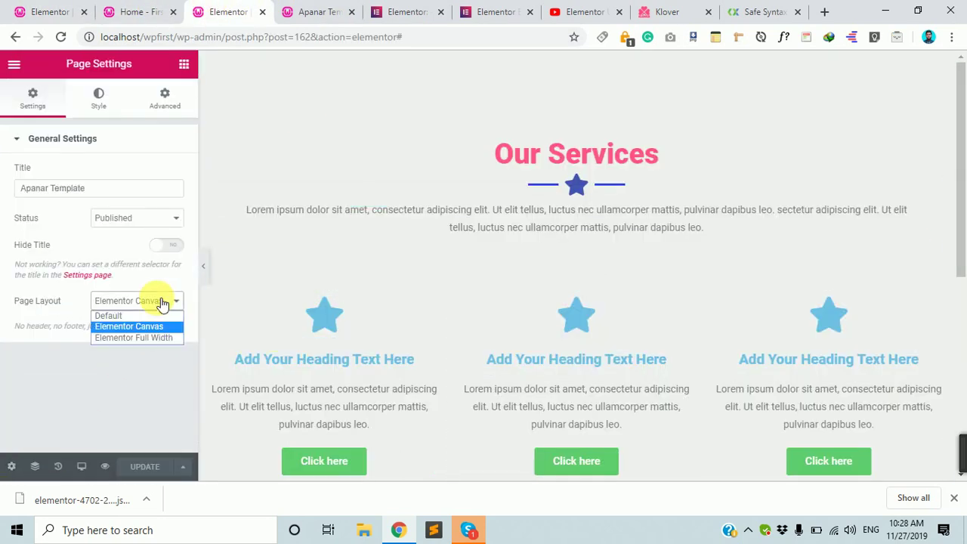
click(142, 341)
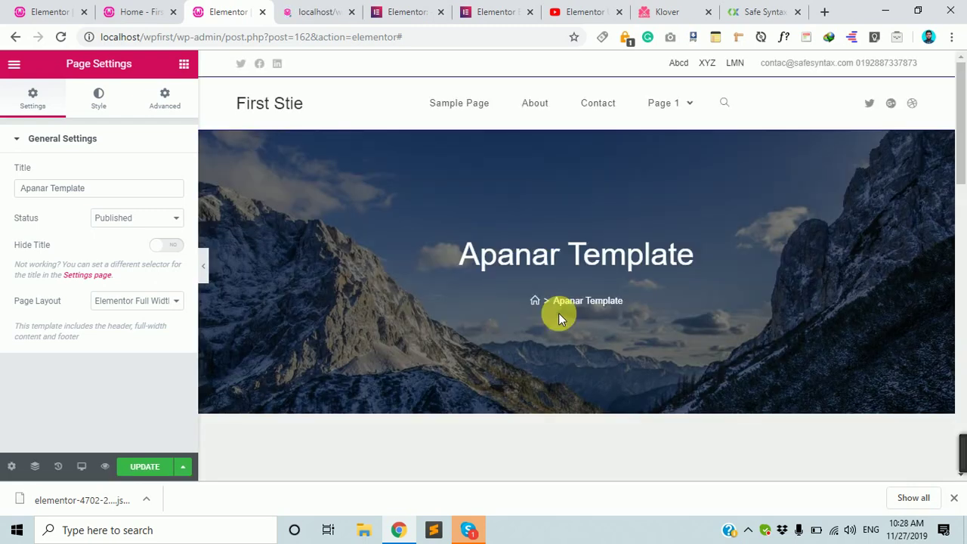
scroll(671, 239, down, 10)
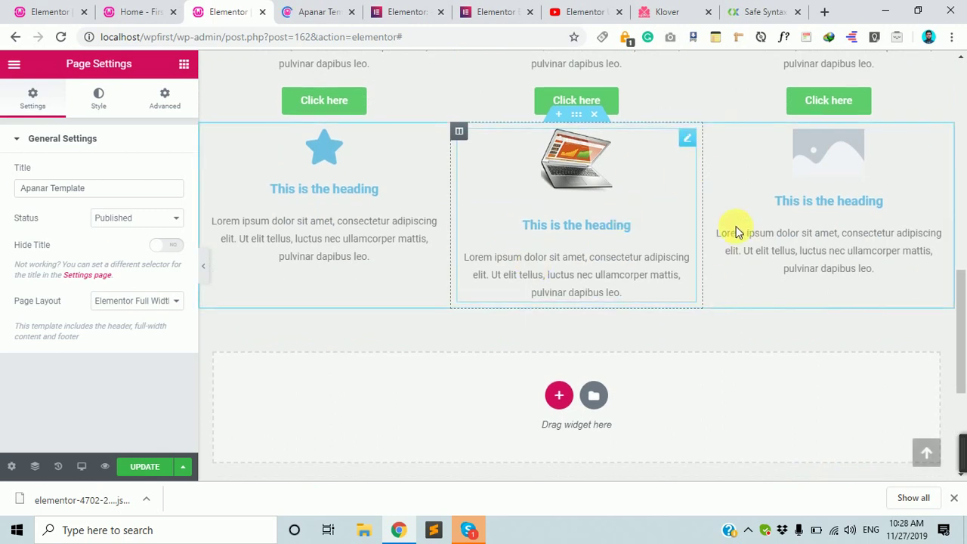
Step: Go back to the "What we do!" page's editor, reload it, and check whether the template's layout change carries over
click(47, 11)
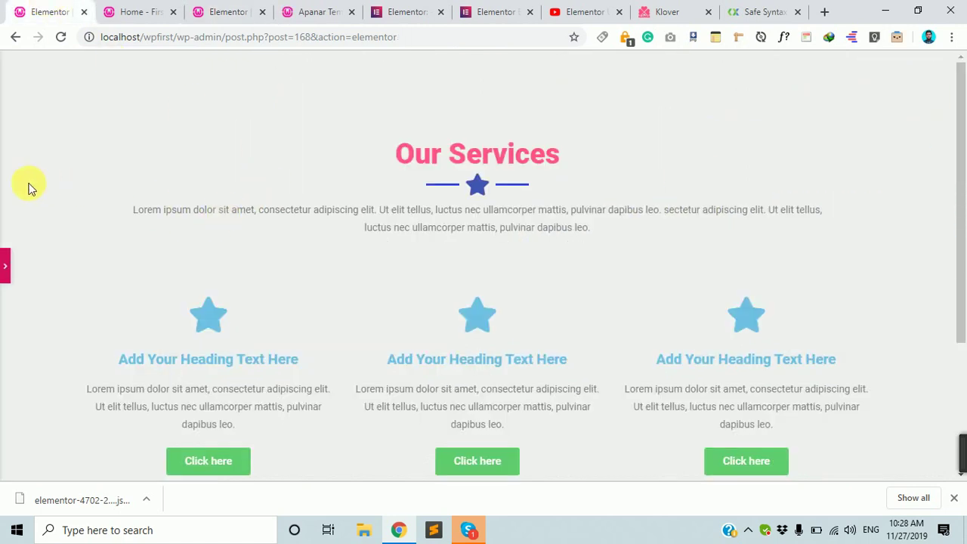
click(60, 36)
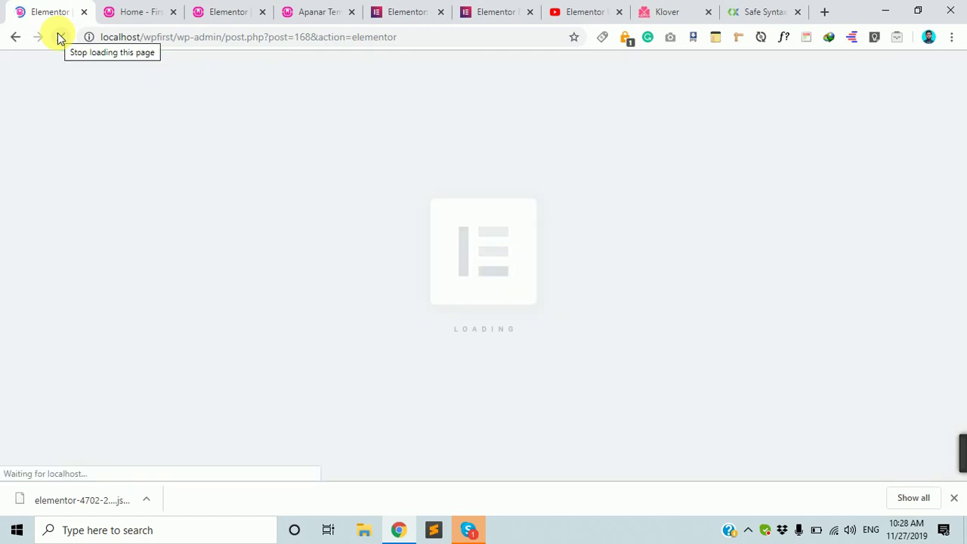
scroll(302, 272, down, 5)
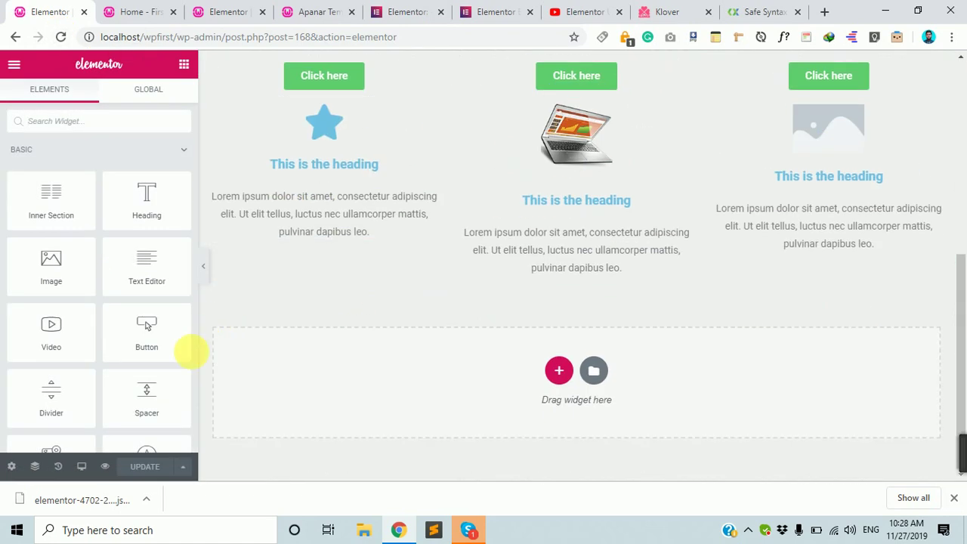
Step: Set the "What we do!" page's layout to Elementor Full Width and check its header title and content
click(11, 465)
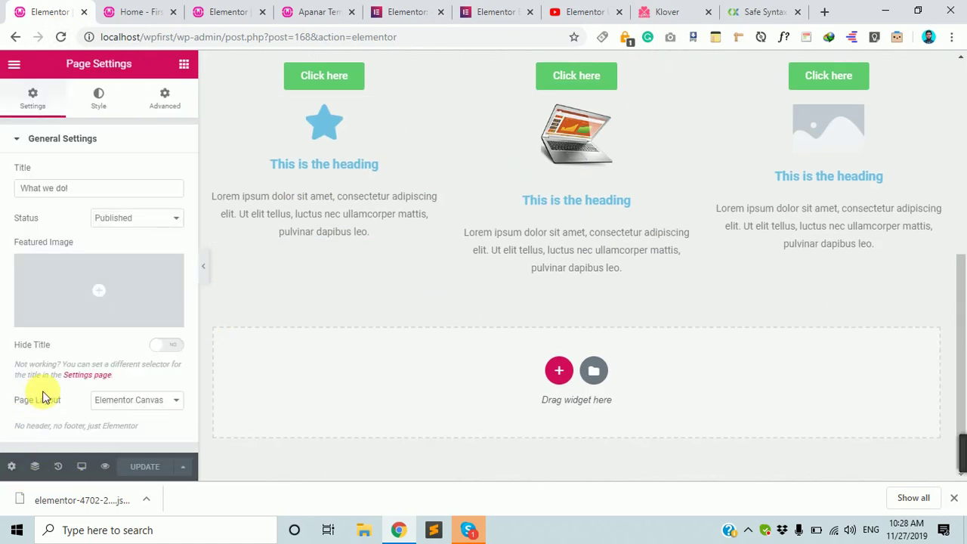
click(154, 408)
click(136, 439)
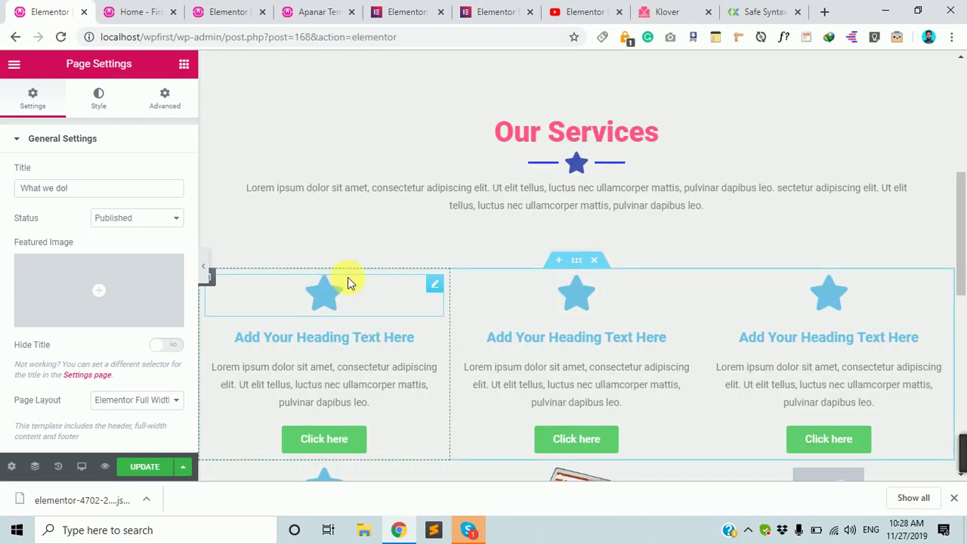
scroll(626, 164, up, 5)
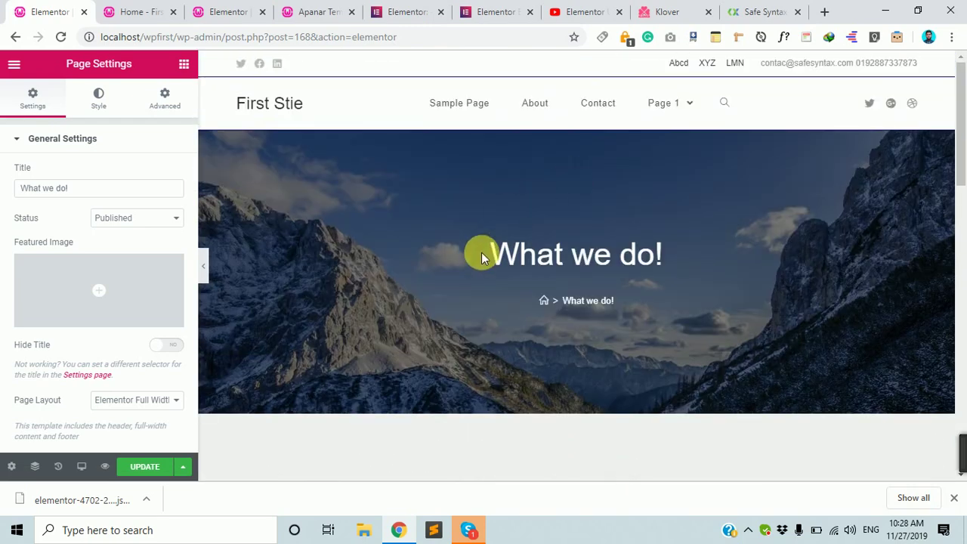
drag(481, 253, 684, 276)
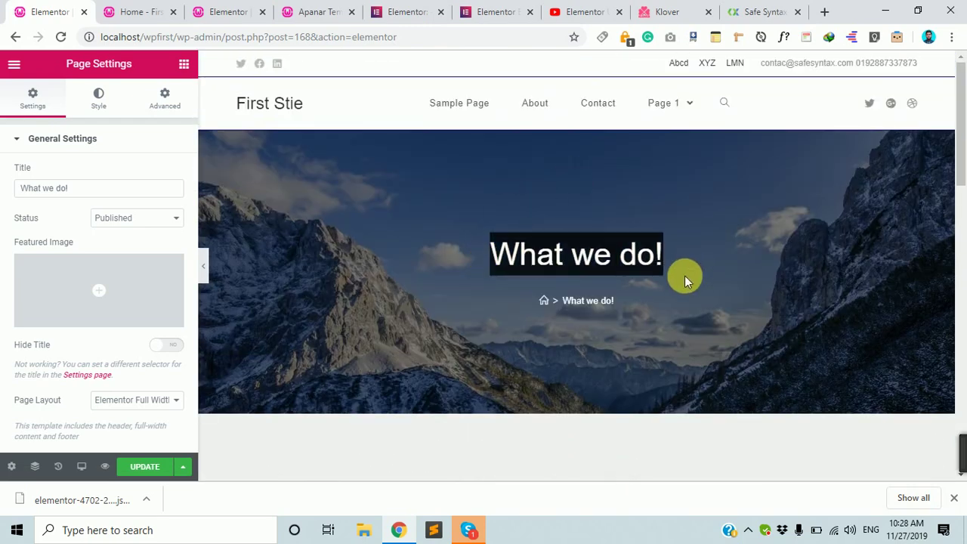
scroll(528, 381, down, 4)
scroll(639, 326, down, 3)
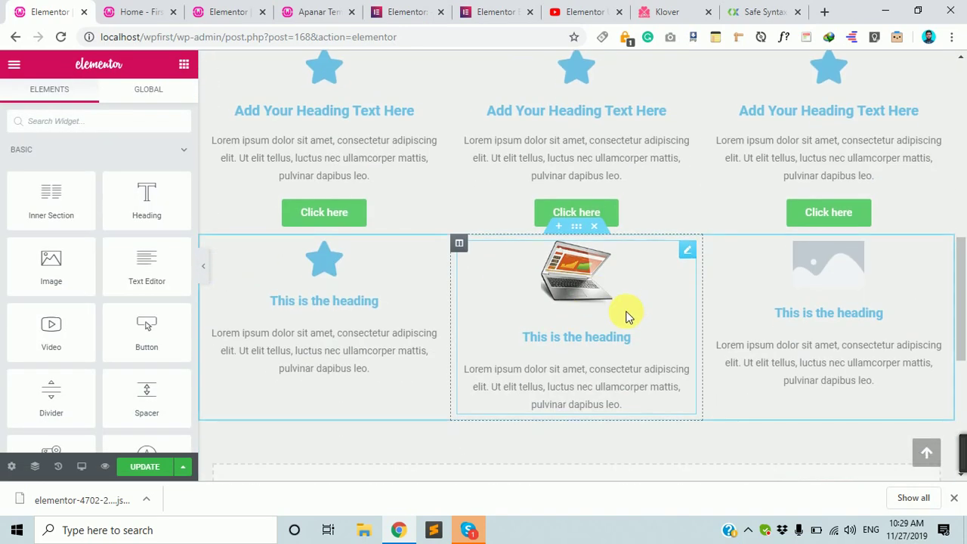
Step: In the Apanar Template, delete all three columns of the "This is the heading" image-box row below the buttons
click(238, 6)
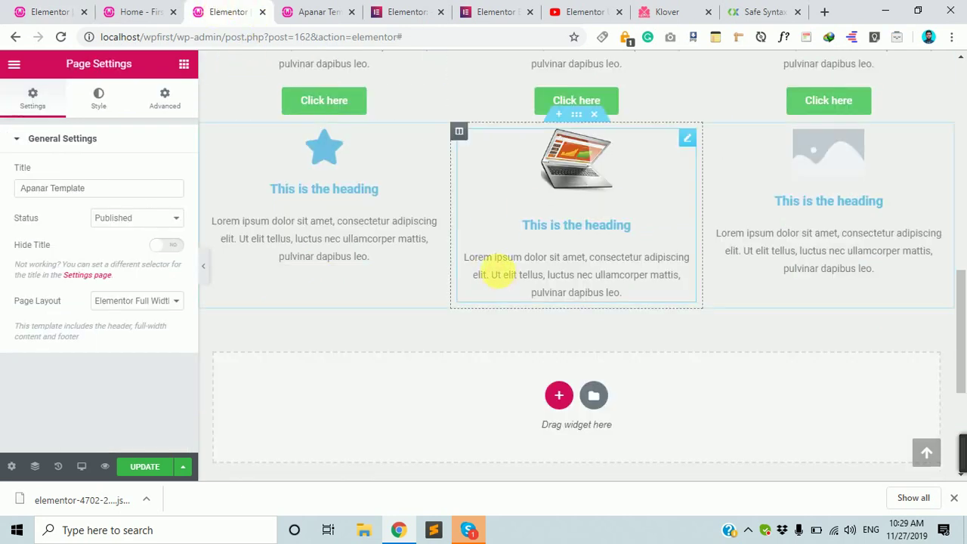
scroll(529, 269, up, 2)
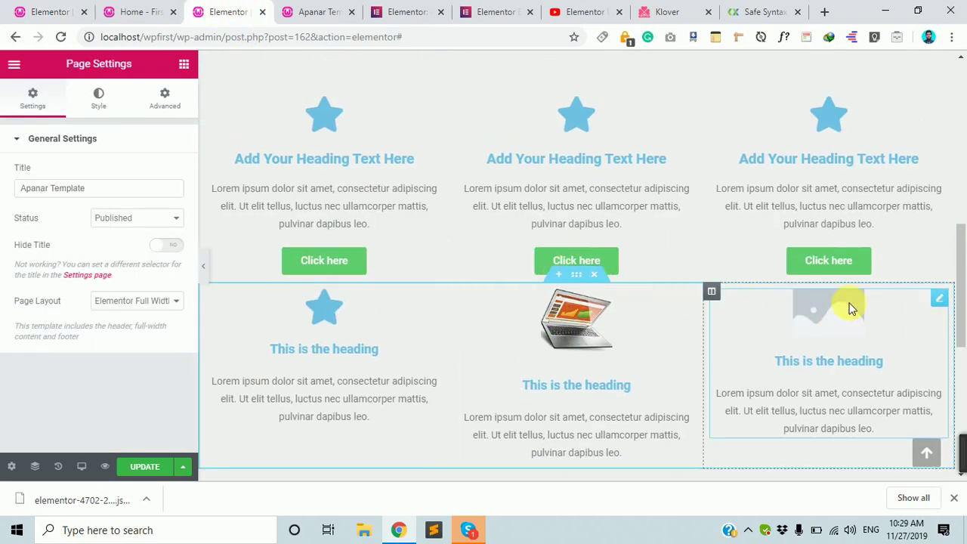
right_click(723, 298)
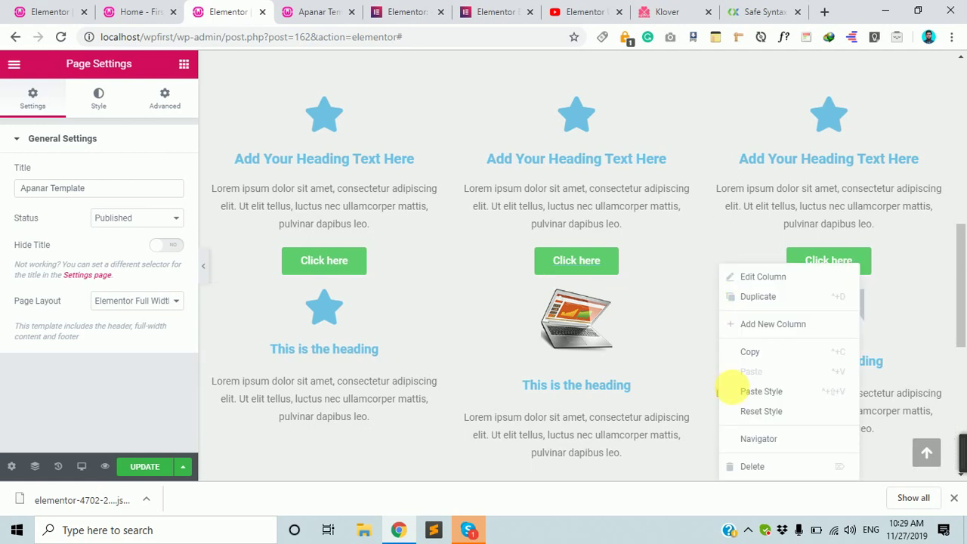
click(757, 470)
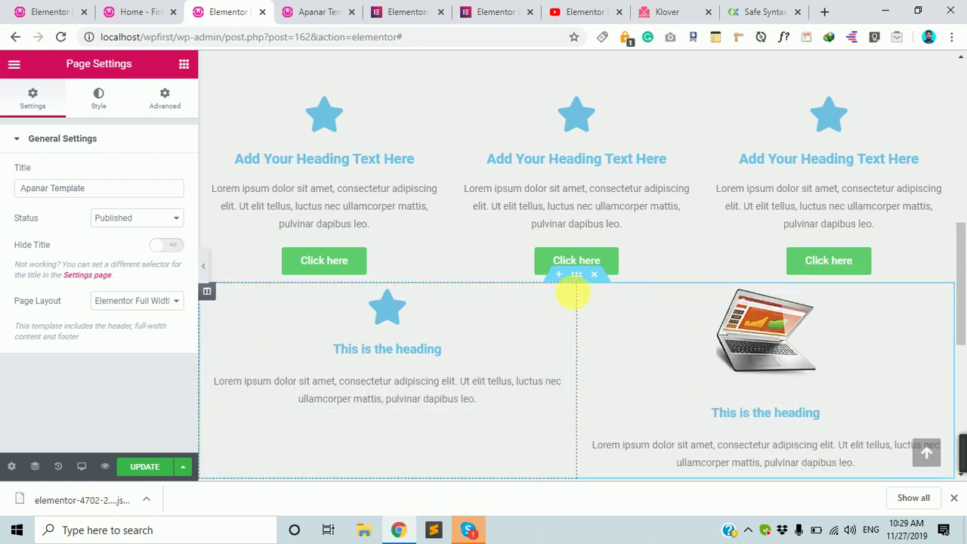
right_click(207, 293)
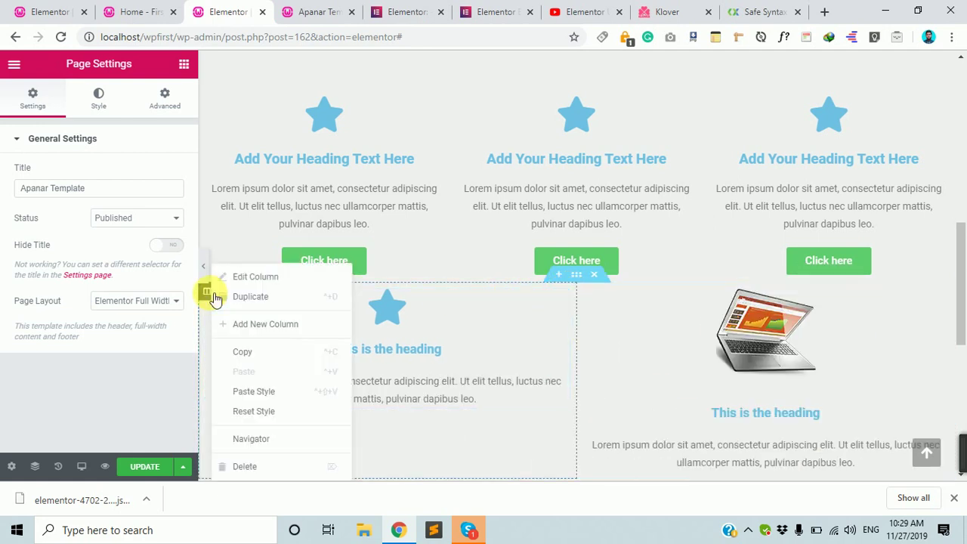
click(247, 467)
right_click(208, 293)
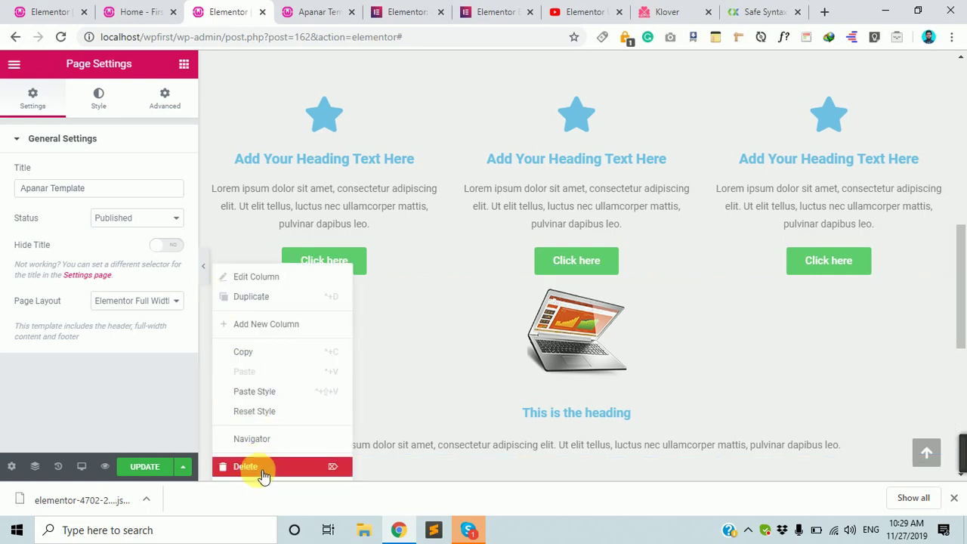
click(260, 467)
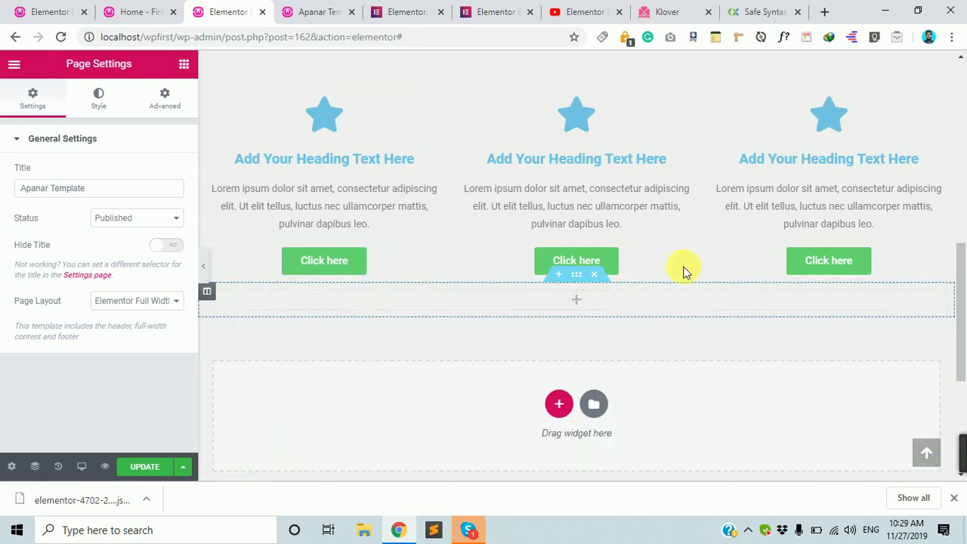
Step: Update the Apanar Template and look over its remaining content down to the footer
scroll(673, 226, up, 3)
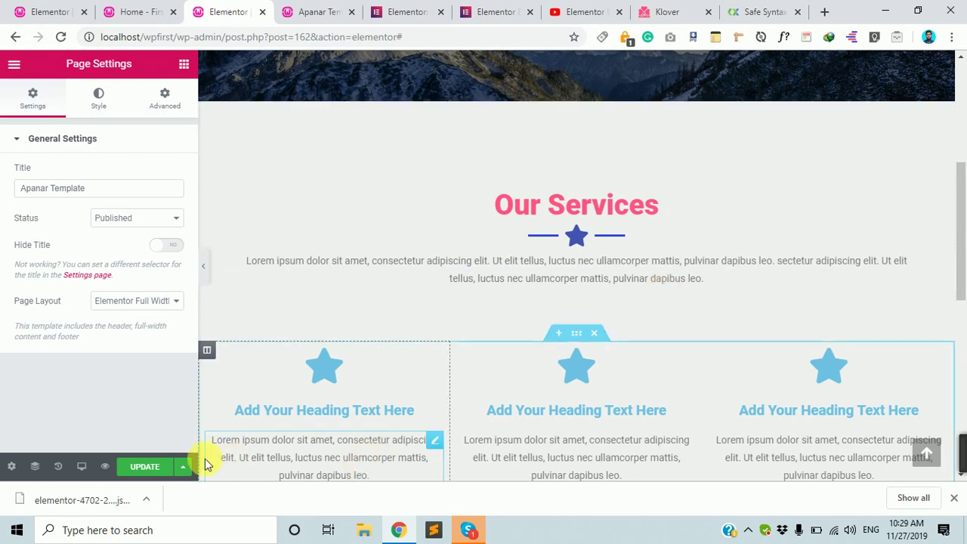
click(161, 467)
scroll(756, 249, down, 5)
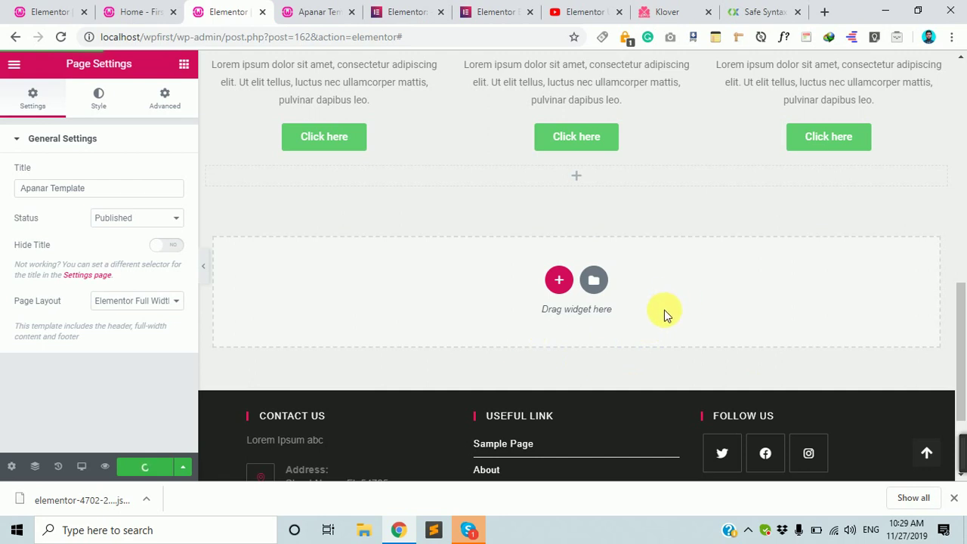
Step: Return to the "What we do!" page's editor, collapse the widget panel, and look over the page's services content
click(45, 11)
scroll(601, 301, up, 6)
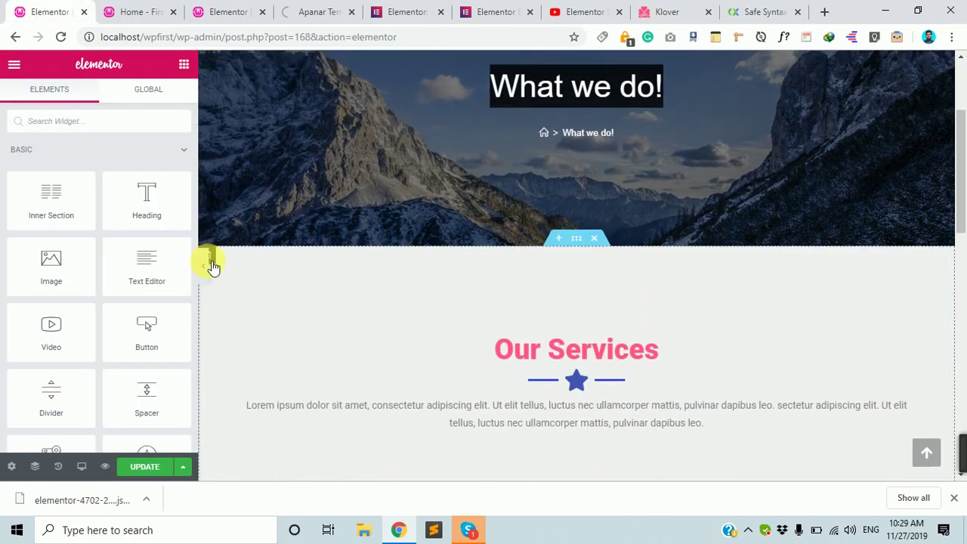
click(203, 266)
scroll(729, 291, down, 10)
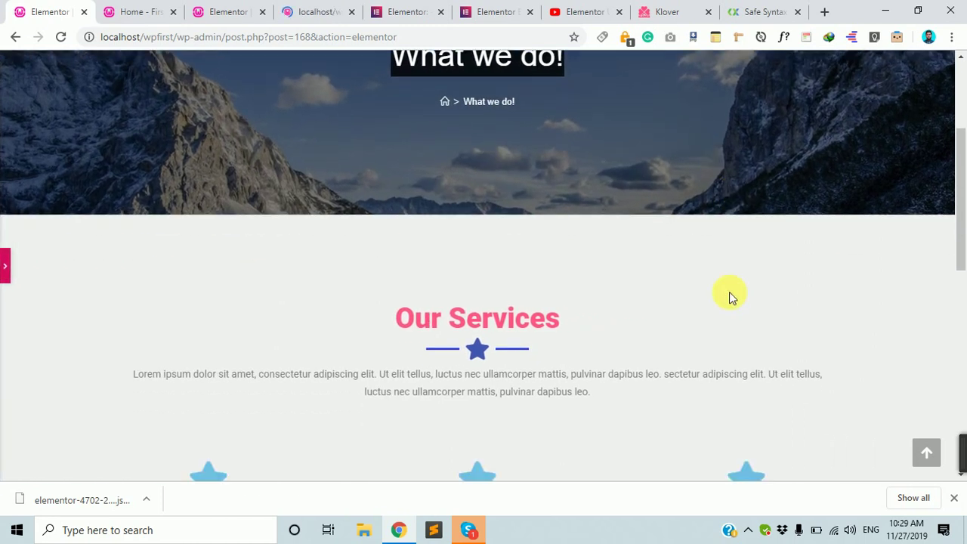
scroll(642, 361, up, 2)
scroll(638, 362, up, 2)
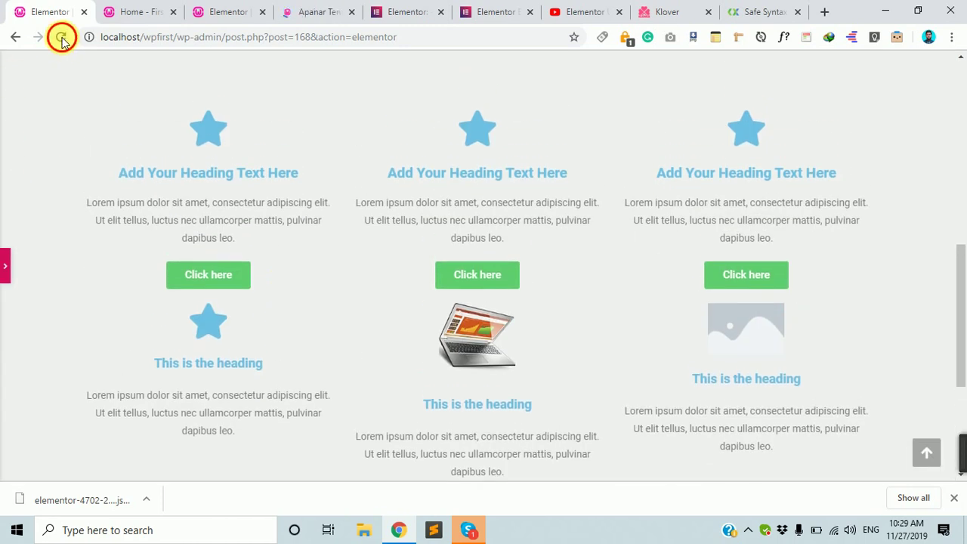
Step: Reload the "What we do!" page's editor and check the "This is the heading" row below the buttons
click(60, 37)
click(549, 121)
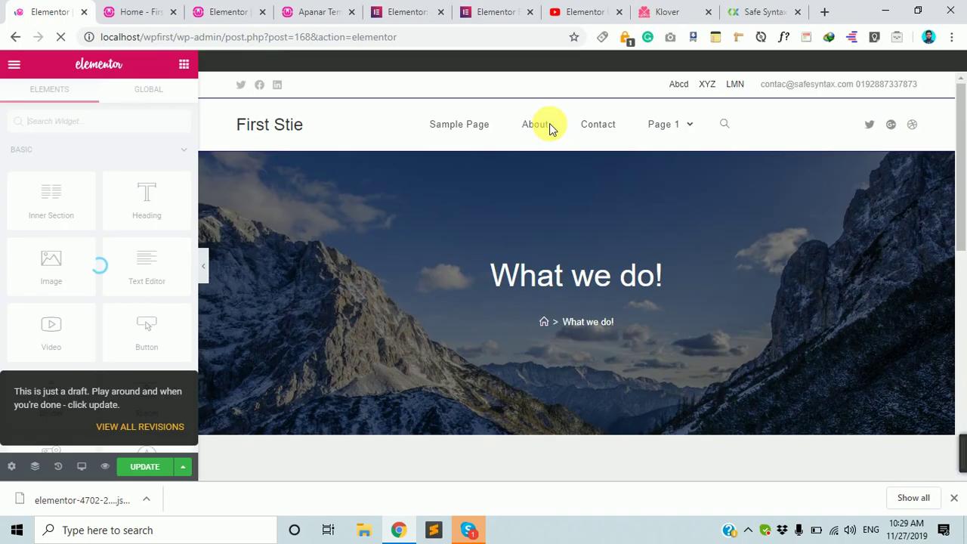
scroll(551, 133, down, 10)
scroll(551, 126, down, 3)
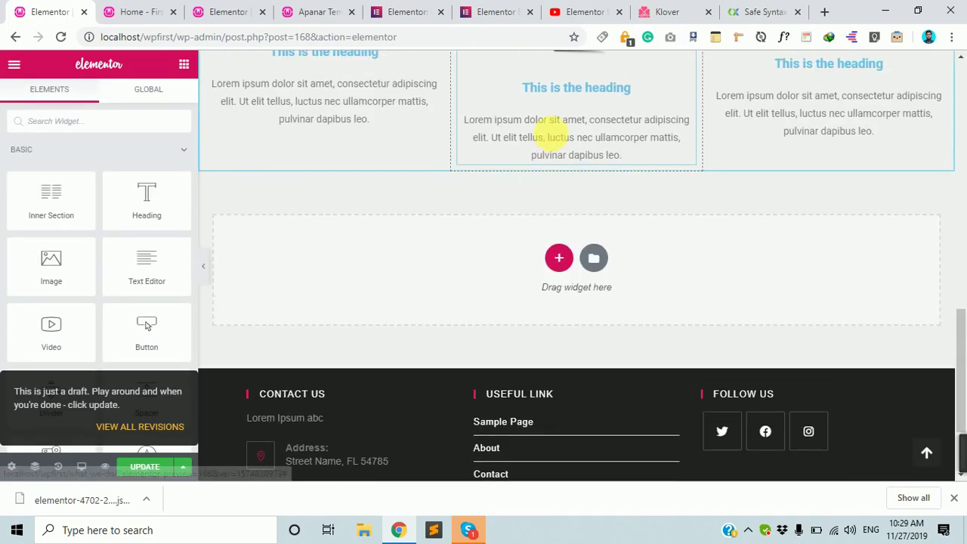
scroll(551, 125, up, 3)
Step: Update the "What we do!" page from its page settings, reload the editor, and recheck the services content
click(12, 466)
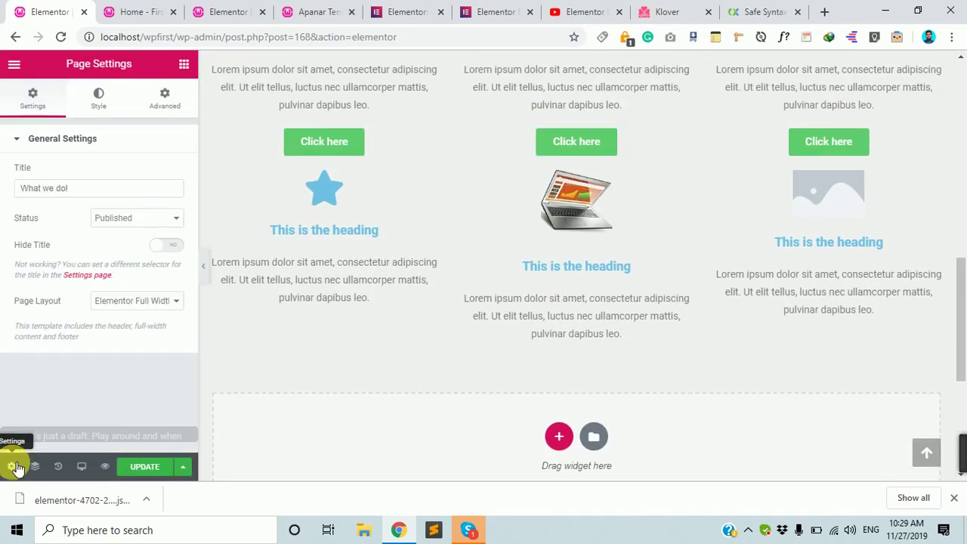
click(148, 468)
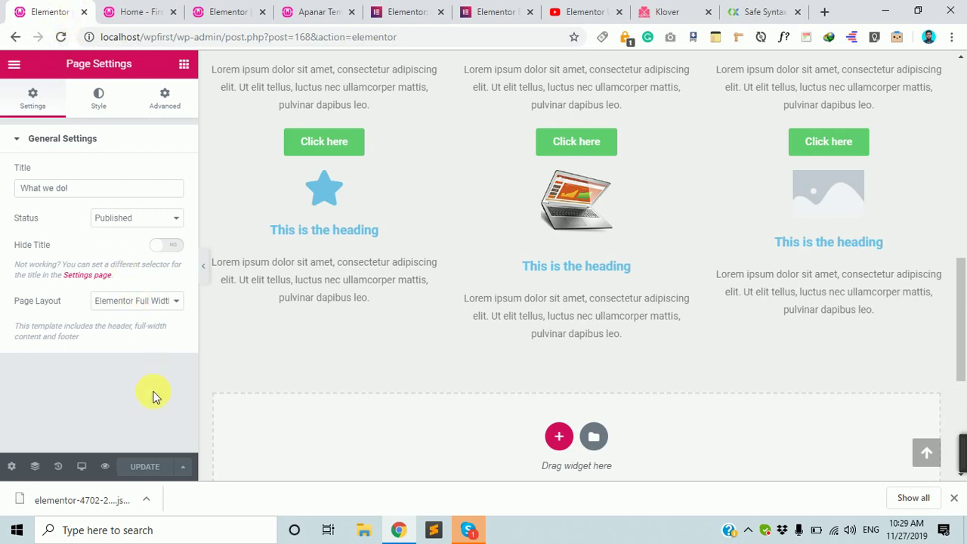
click(57, 37)
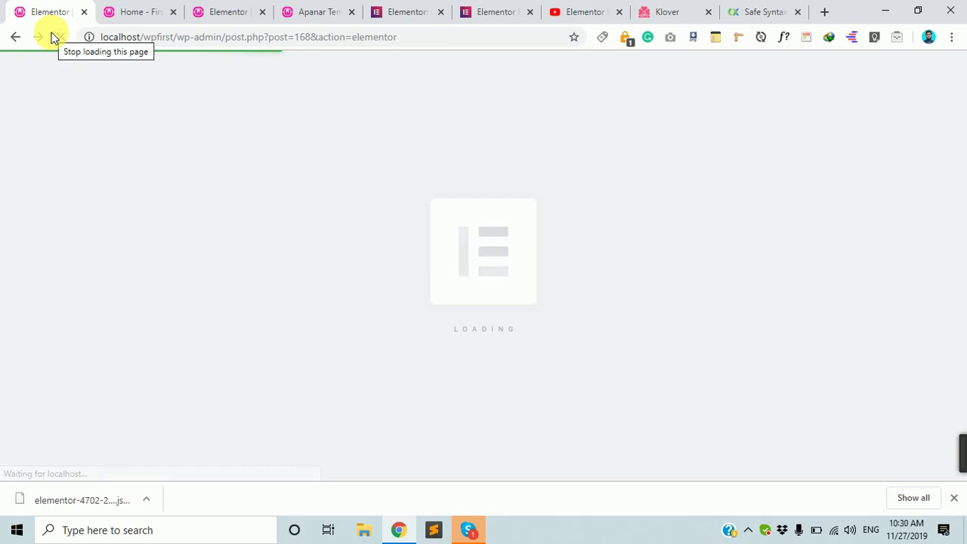
scroll(335, 183, down, 15)
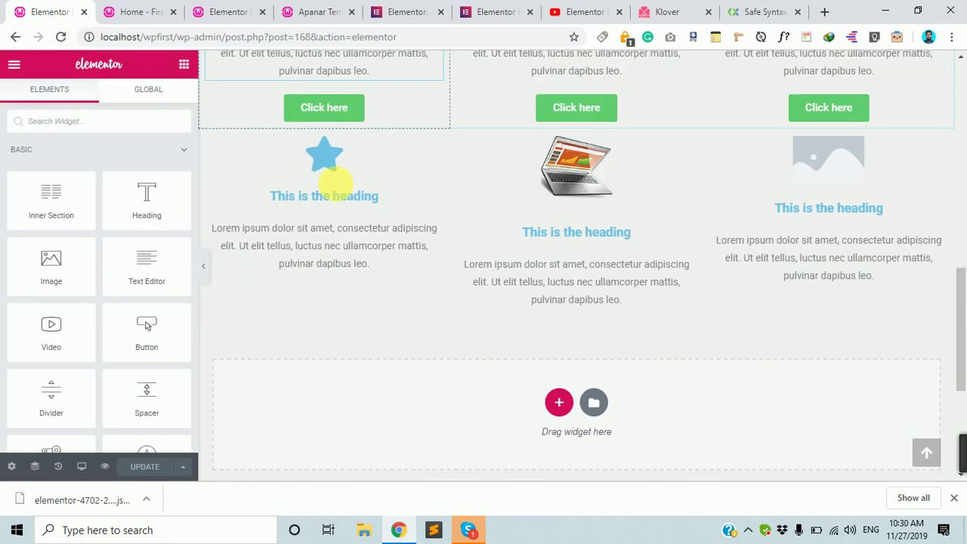
scroll(335, 183, up, 6)
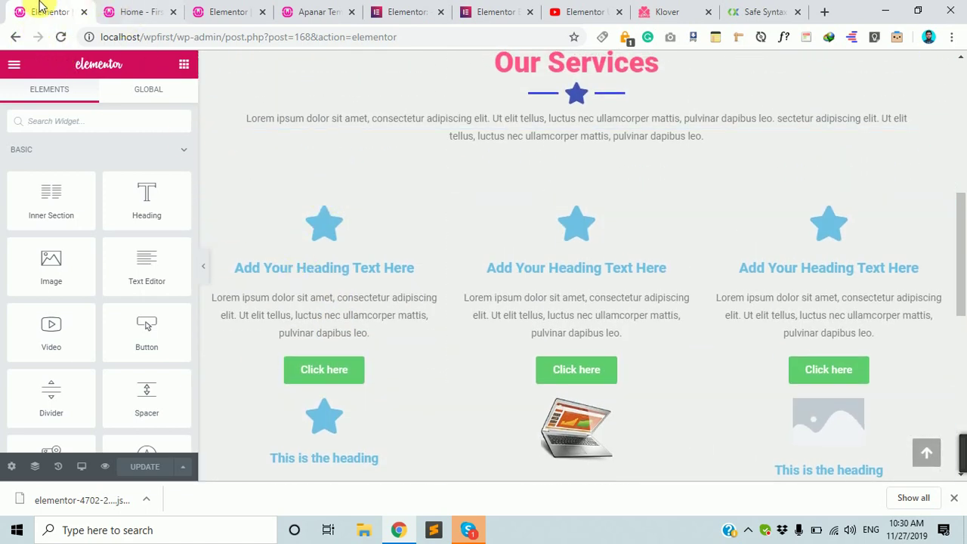
Step: Open the "What we do!" page's WordPress edit screen in a new tab and place that tab first
click(12, 64)
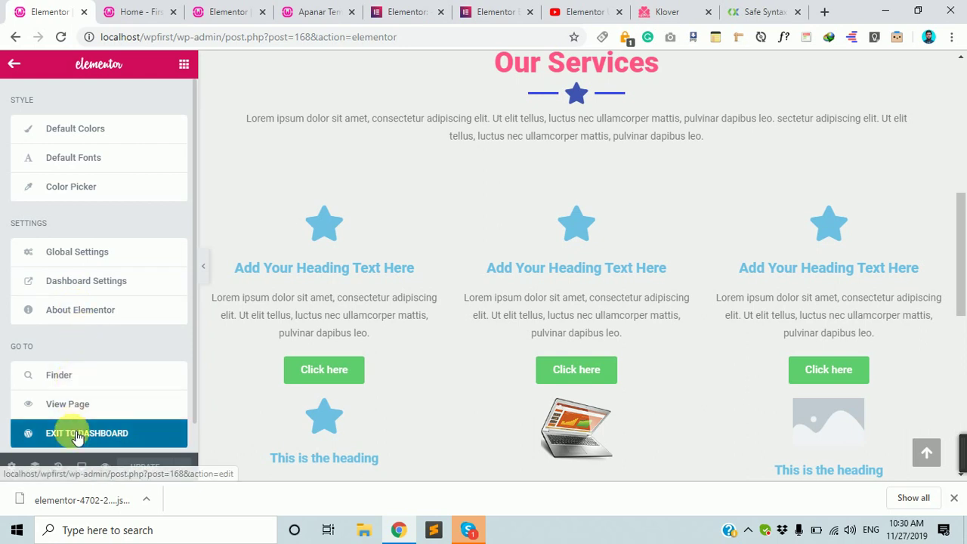
click(47, 436)
drag(95, 6, 103, 19)
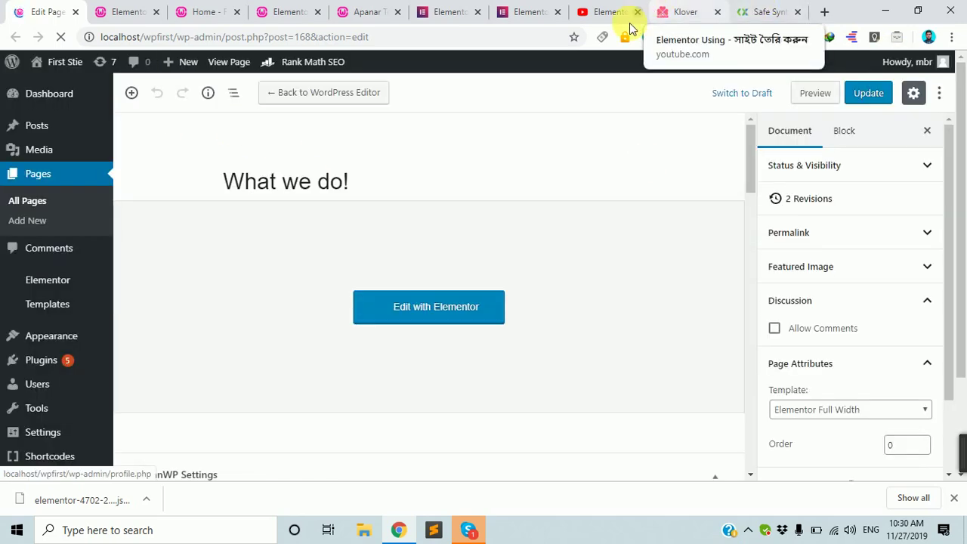
Step: Glance at the Elementor website, return to the page's WordPress edit screen, and look over its OceanWP and Rank Math SEO settings
click(549, 9)
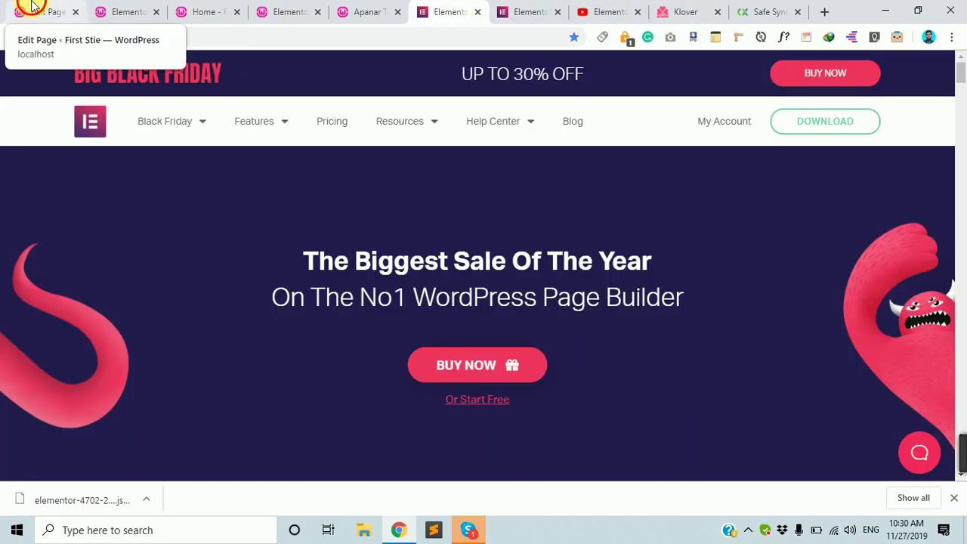
click(15, 11)
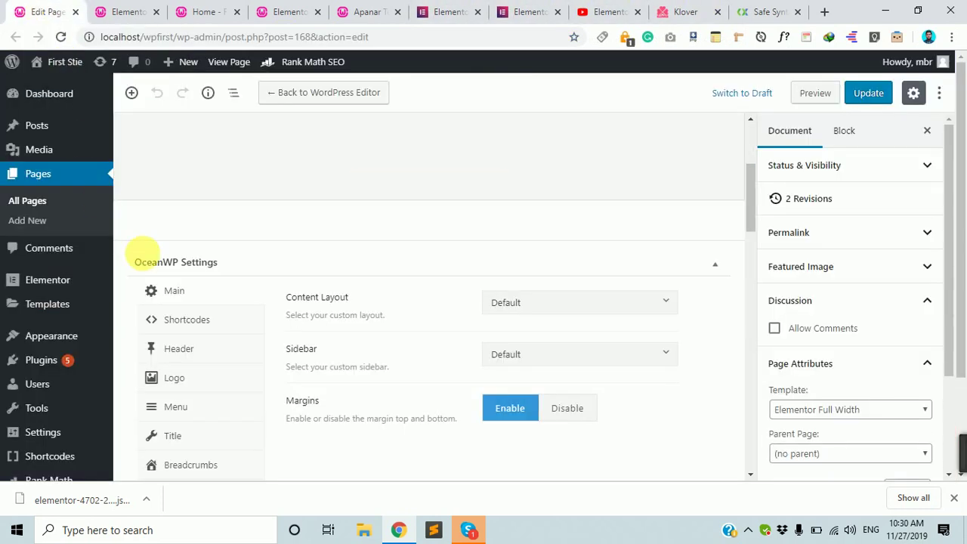
scroll(261, 369, up, 2)
scroll(260, 369, down, 4)
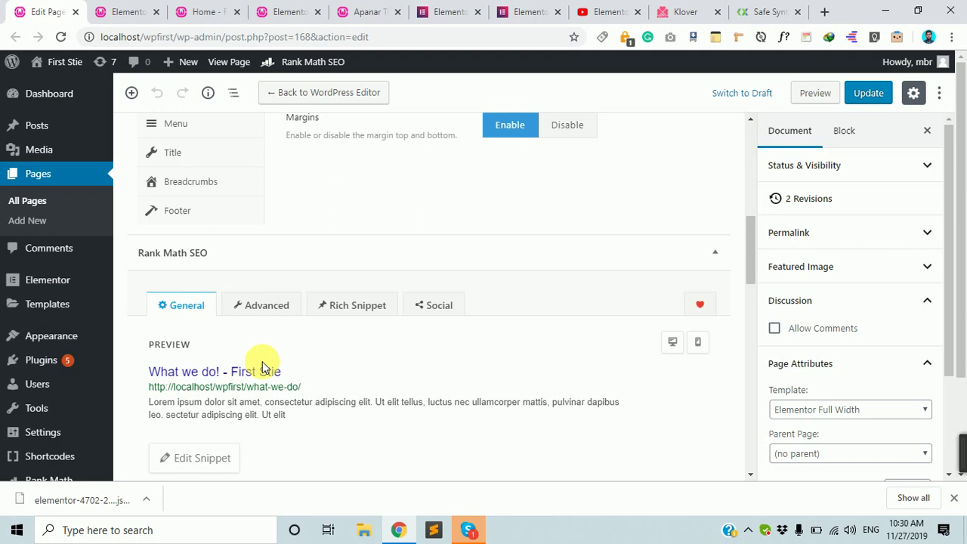
scroll(378, 341, up, 10)
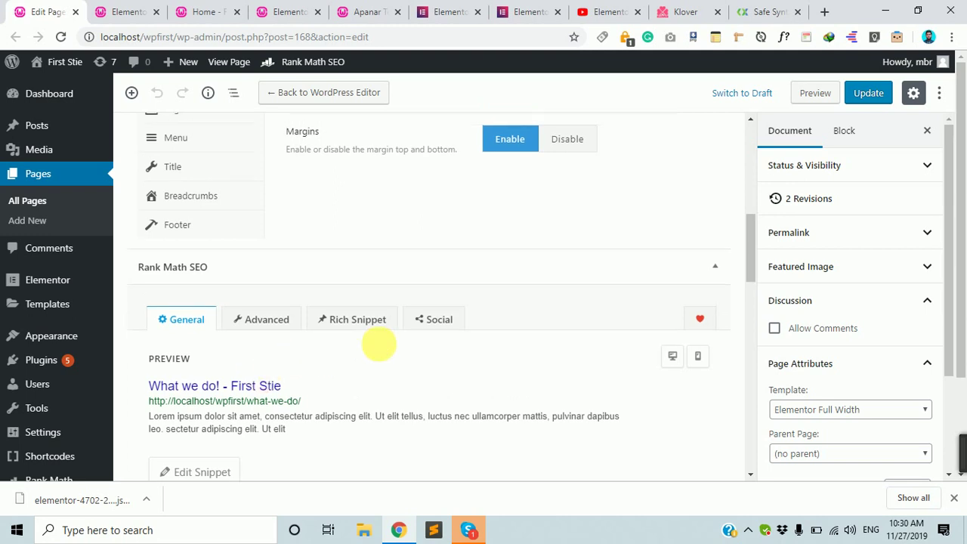
Step: Compare the page's content in the Elementor editor with its WordPress edit screen
click(136, 11)
scroll(227, 356, down, 5)
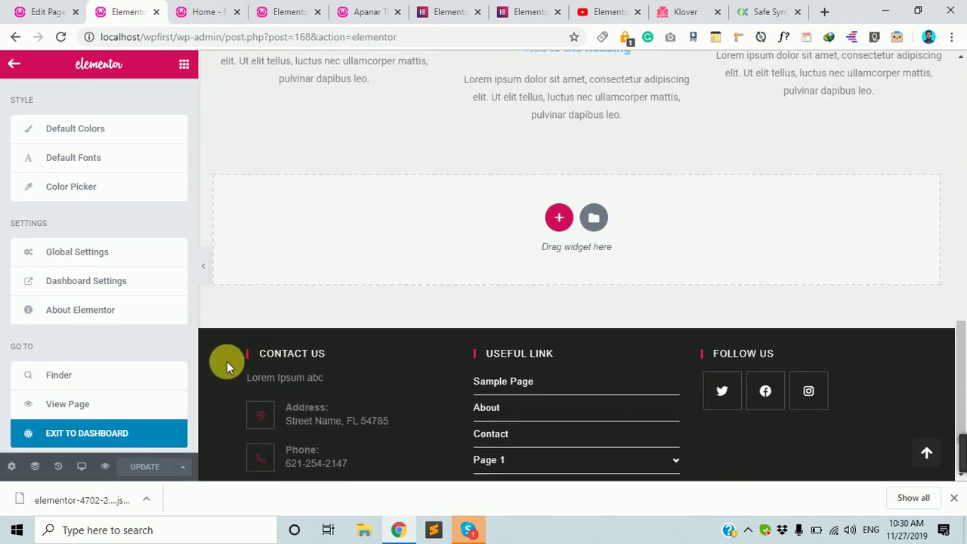
scroll(501, 277, up, 5)
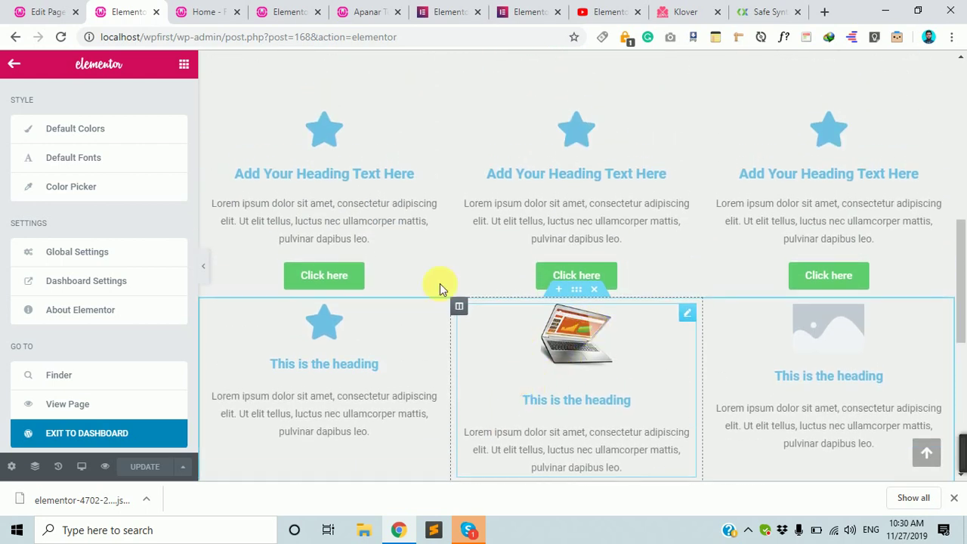
click(46, 11)
scroll(308, 437, down, 4)
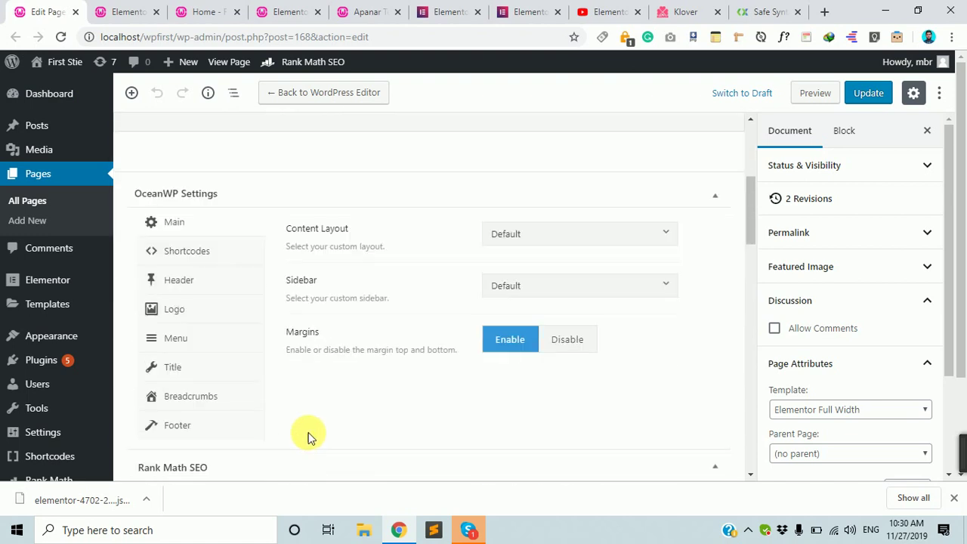
scroll(404, 403, up, 4)
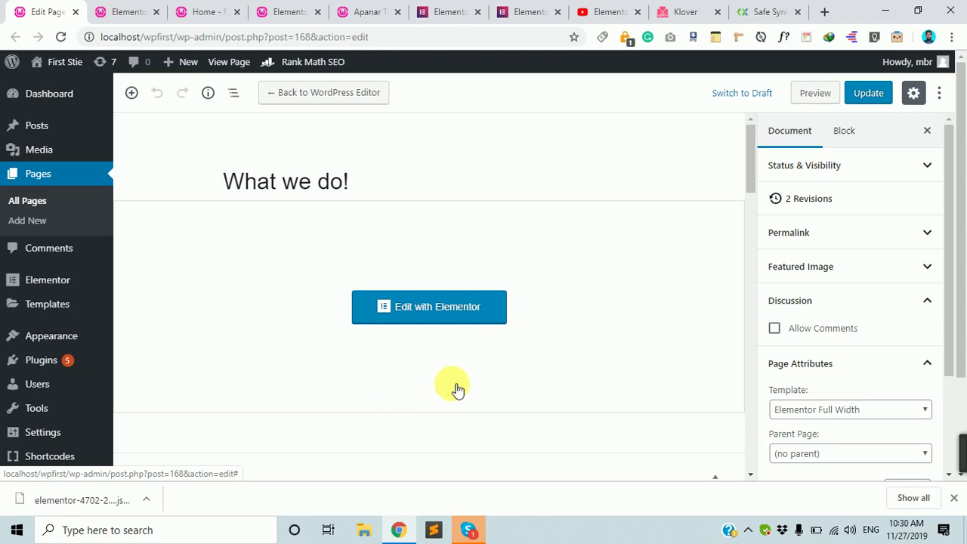
Step: Preview the "What we do!" page on the live site and look through its header and services content
click(814, 93)
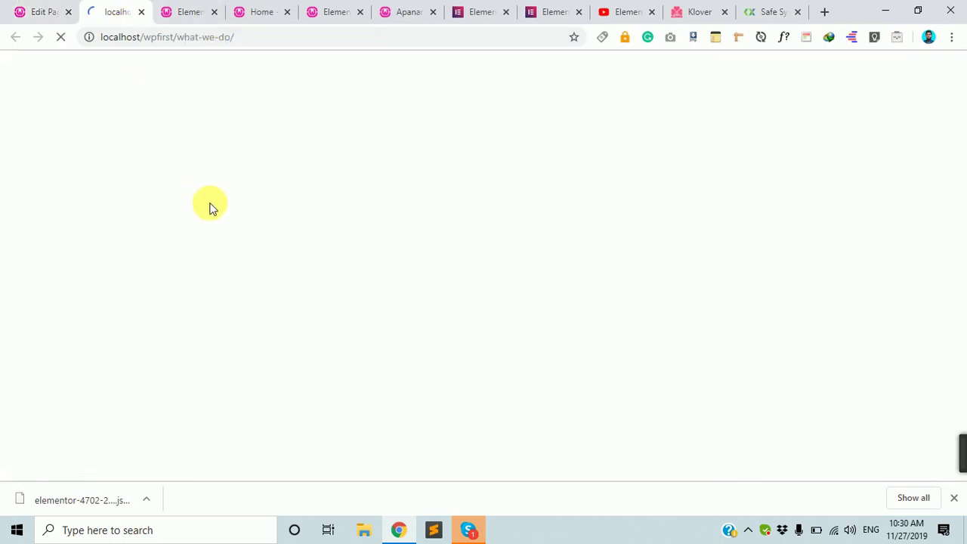
scroll(298, 360, down, 10)
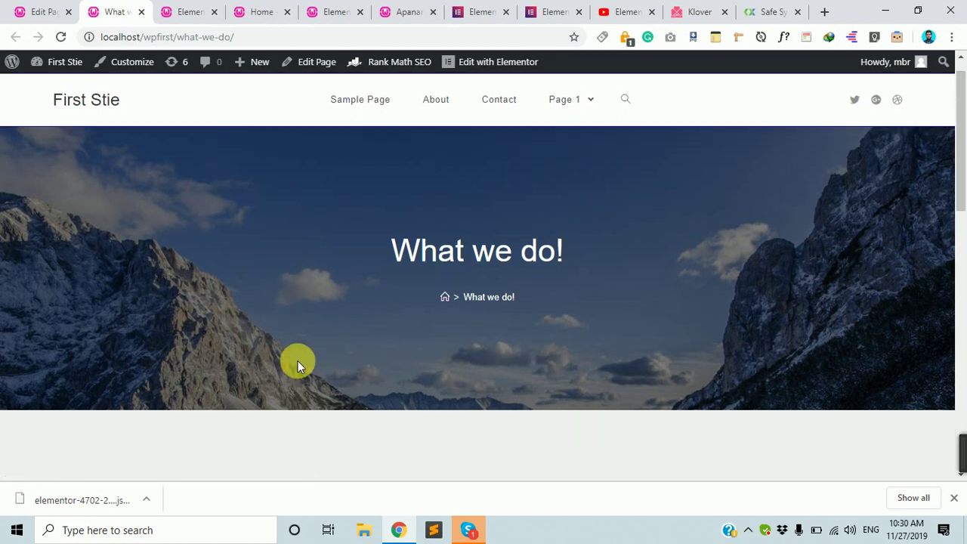
scroll(311, 382, up, 6)
scroll(620, 432, down, 2)
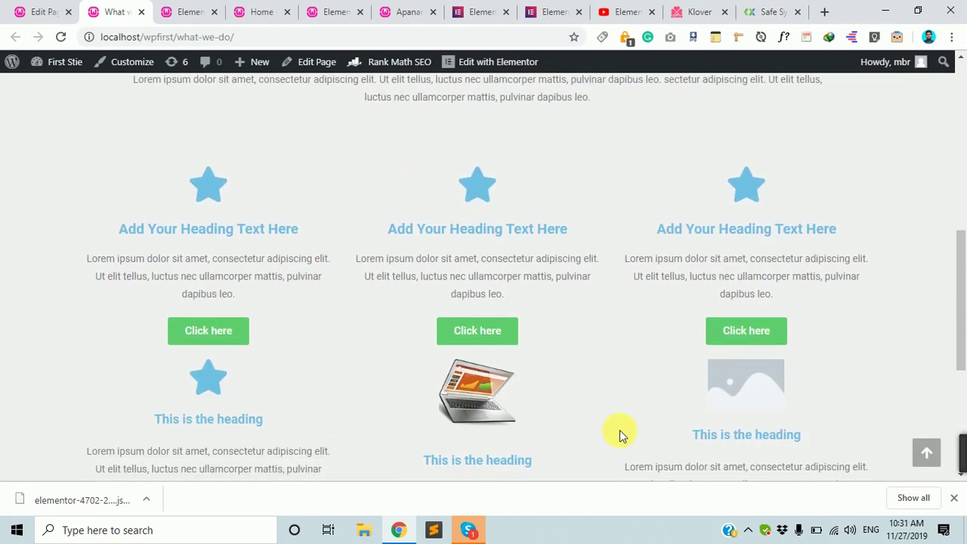
scroll(454, 195, up, 6)
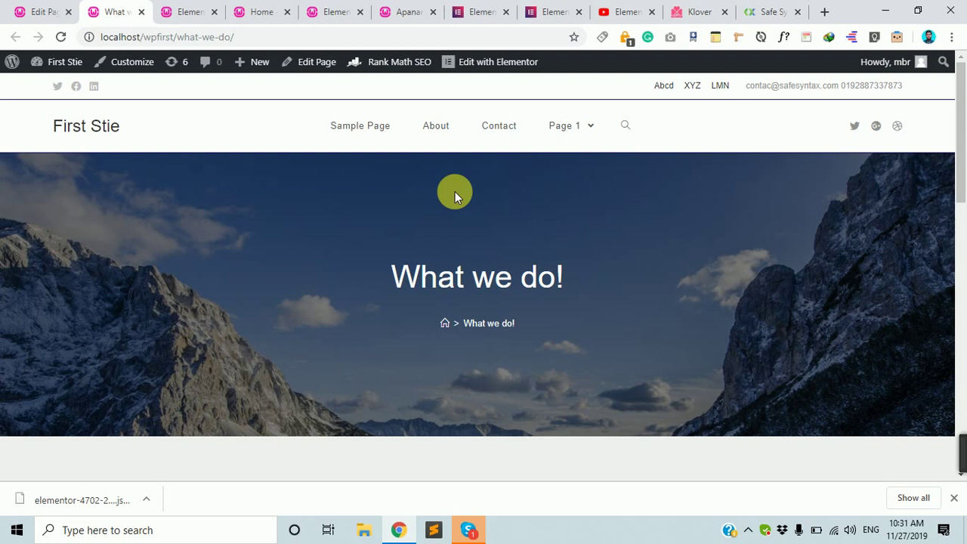
Step: Go back to the page's WordPress edit screen and review the area from the page title to the OceanWP settings
click(34, 11)
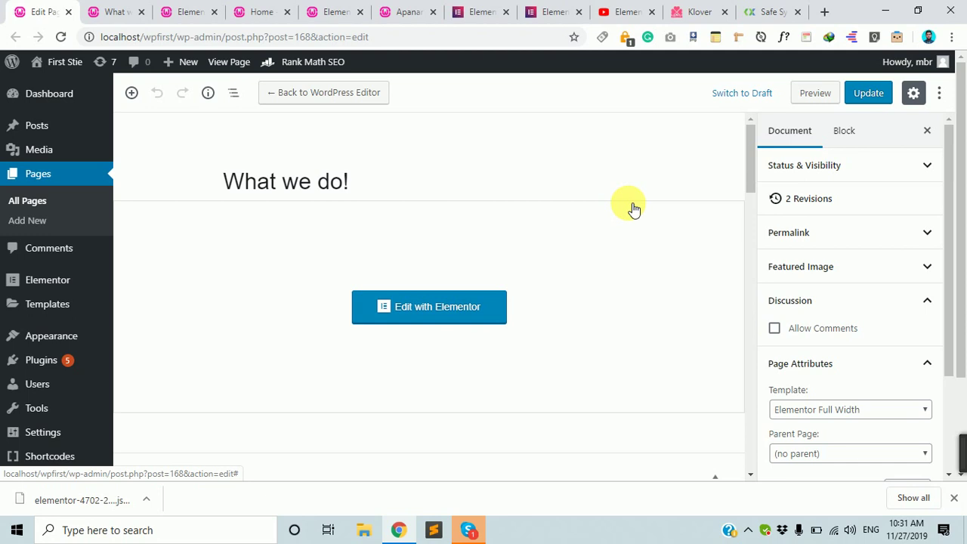
scroll(652, 309, down, 5)
scroll(651, 323, up, 4)
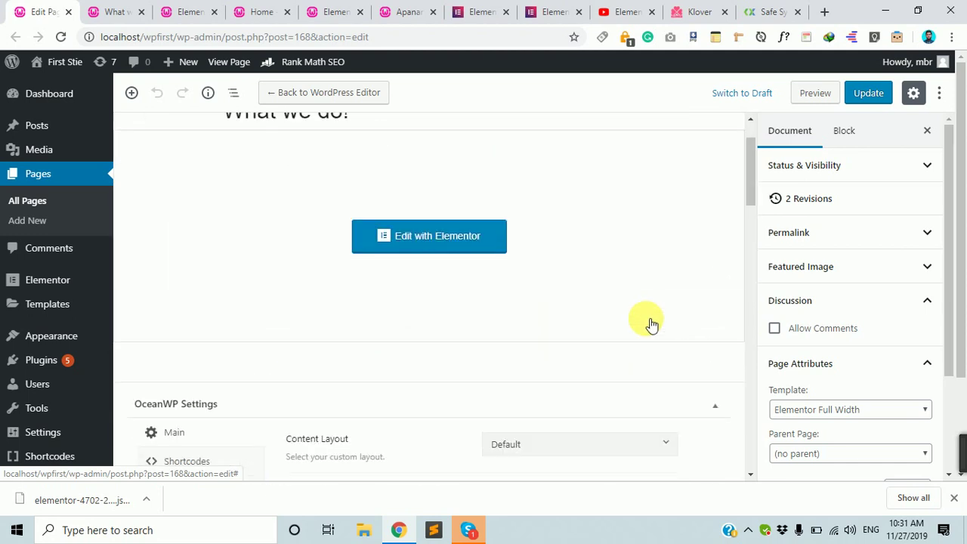
scroll(650, 321, up, 1)
scroll(647, 319, down, 7)
scroll(646, 323, up, 4)
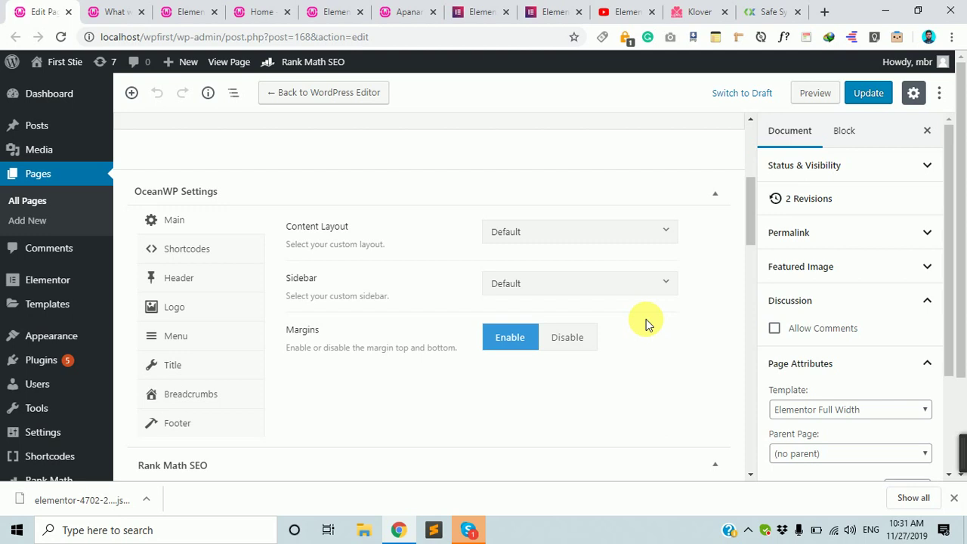
Step: Switch to the Apanar Template's editor, search its widgets for "pos", and clear the search
click(112, 11)
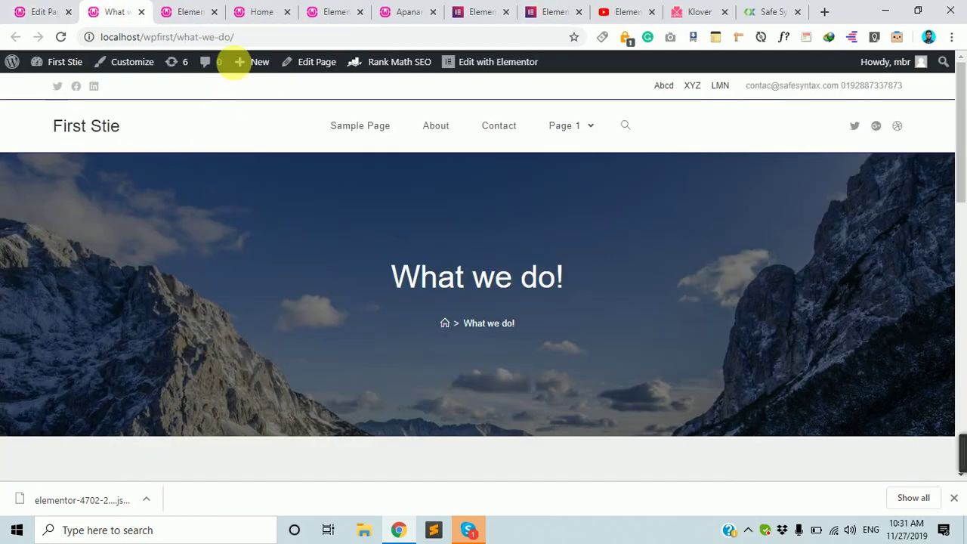
click(266, 11)
click(326, 11)
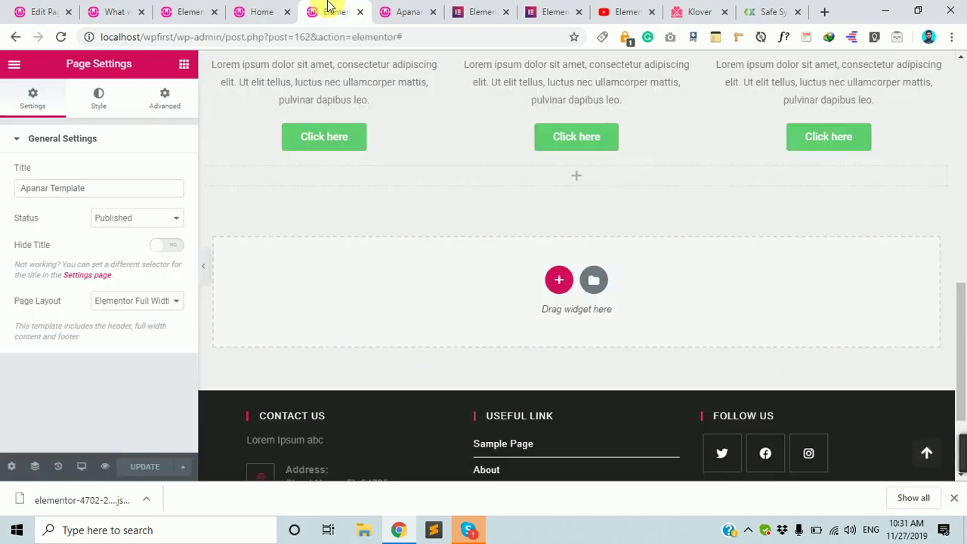
click(187, 65)
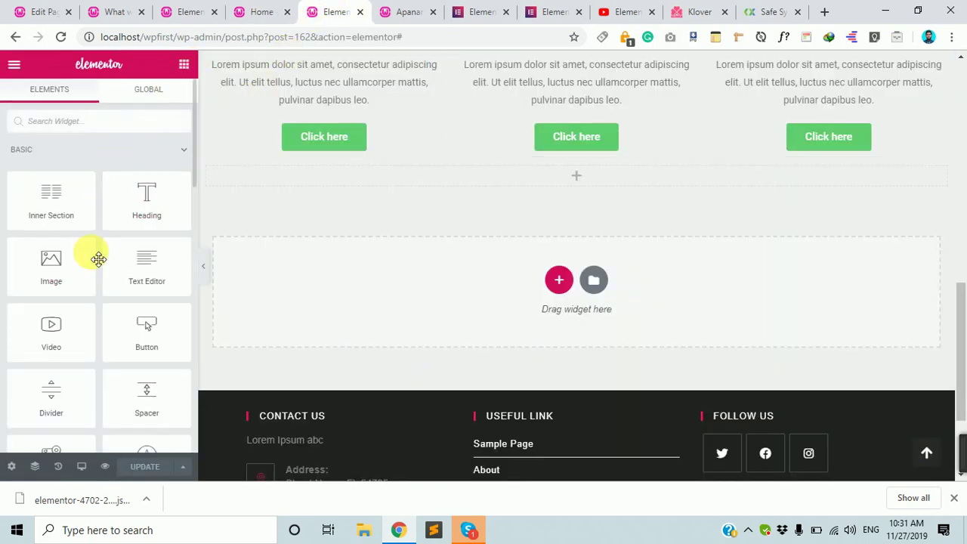
scroll(71, 344, down, 1)
scroll(85, 299, up, 1)
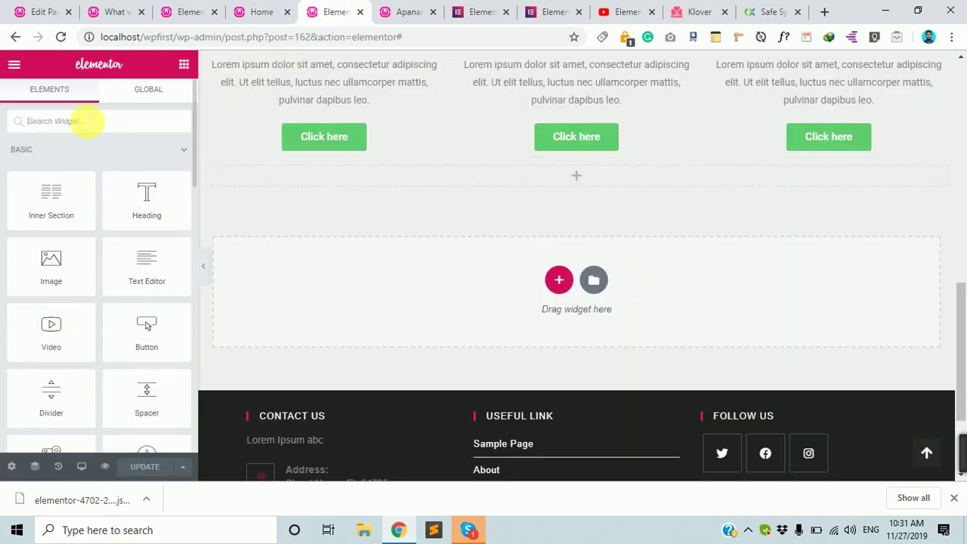
click(87, 120)
text(pos)
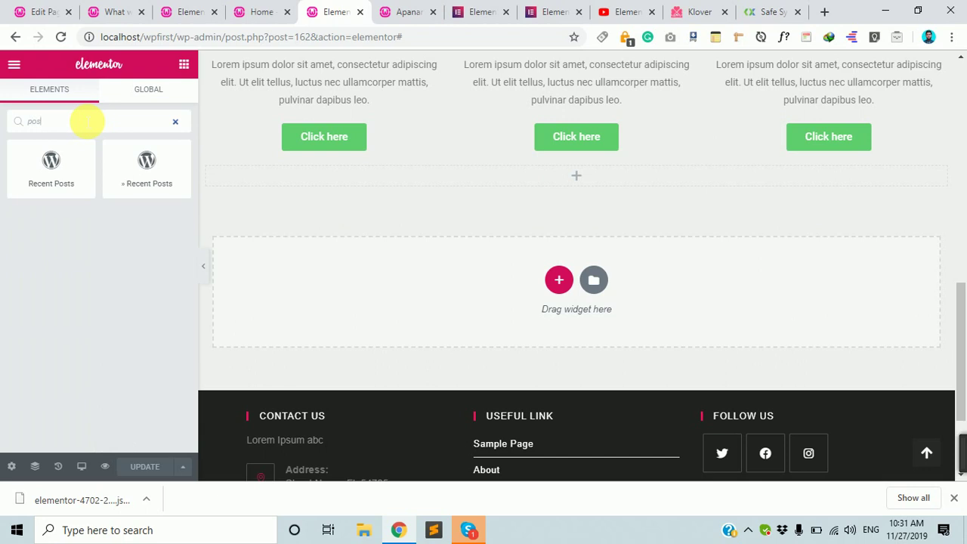
key(BackSpace)
key(BackSpace)
key(BackSpace)
Step: Look through the full list of Basic and General widgets available in the template editor
scroll(76, 348, down, 3)
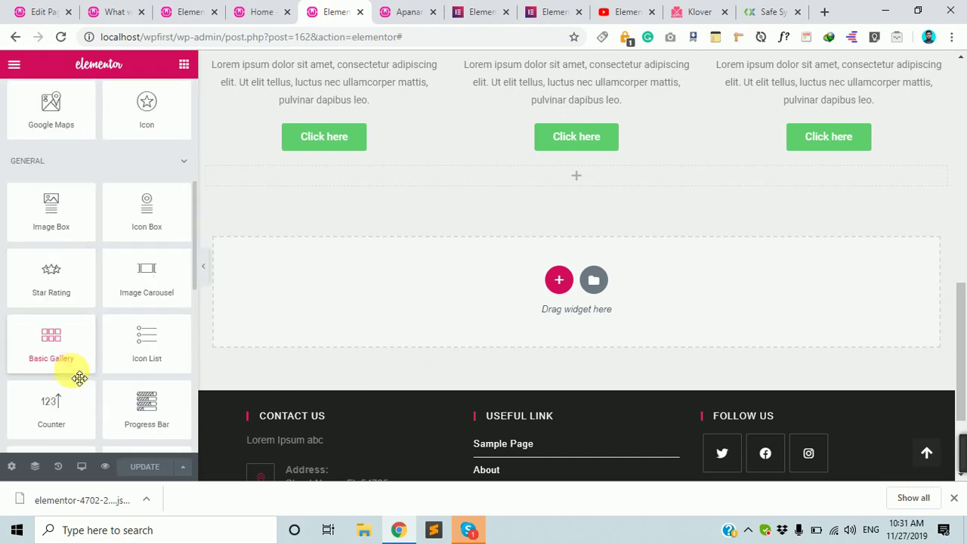
scroll(75, 377, down, 1)
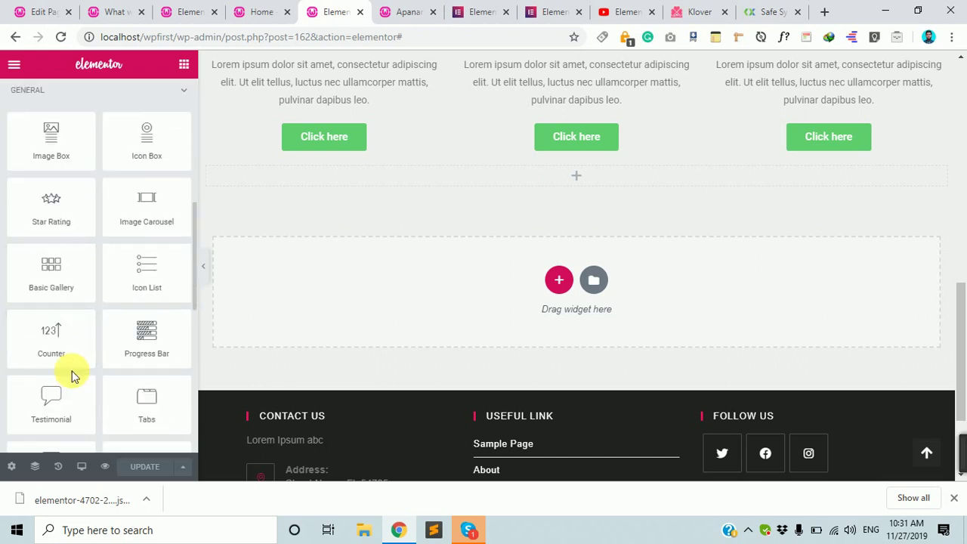
scroll(74, 377, down, 5)
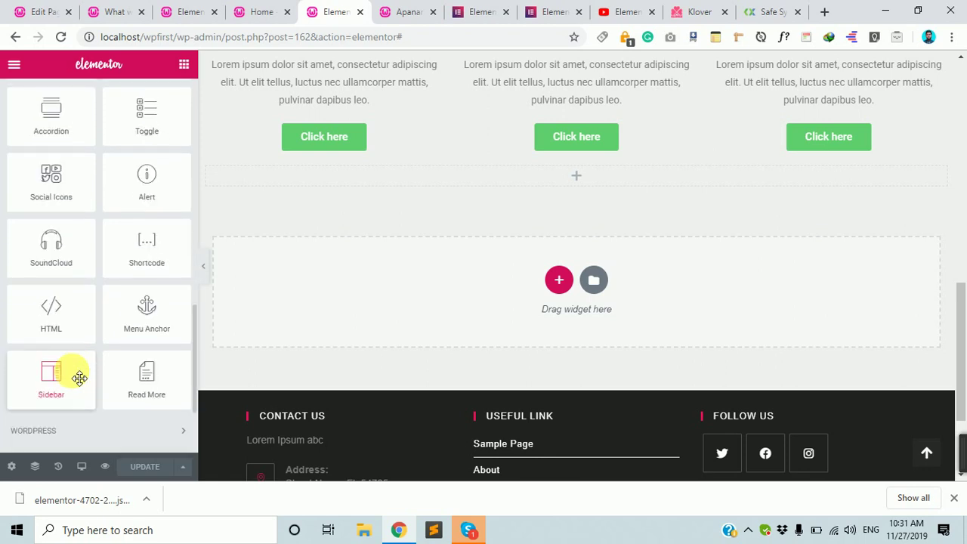
scroll(76, 375, down, 2)
scroll(163, 257, up, 15)
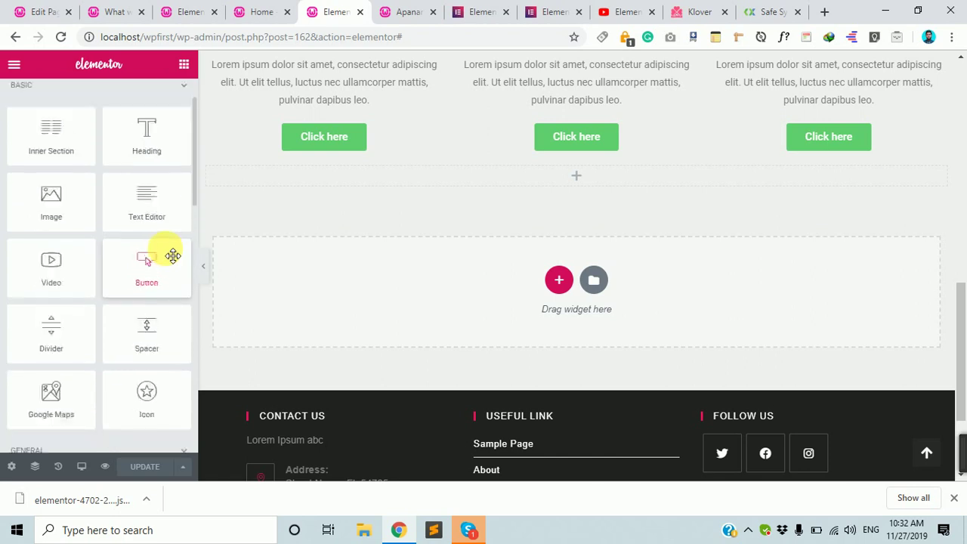
scroll(173, 255, up, 1)
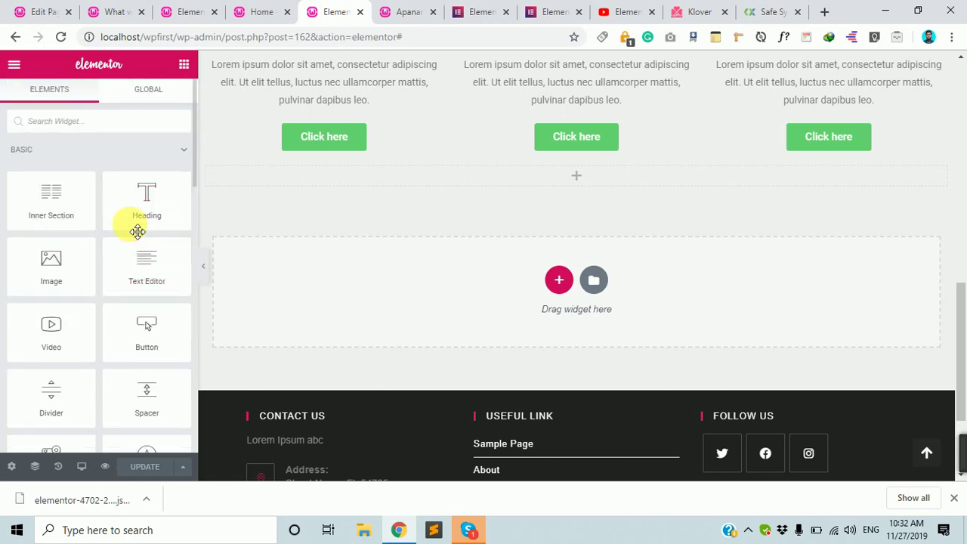
Step: Search the widgets for "post" and add the » Recent Posts widget below the three service columns
click(89, 121)
text(post)
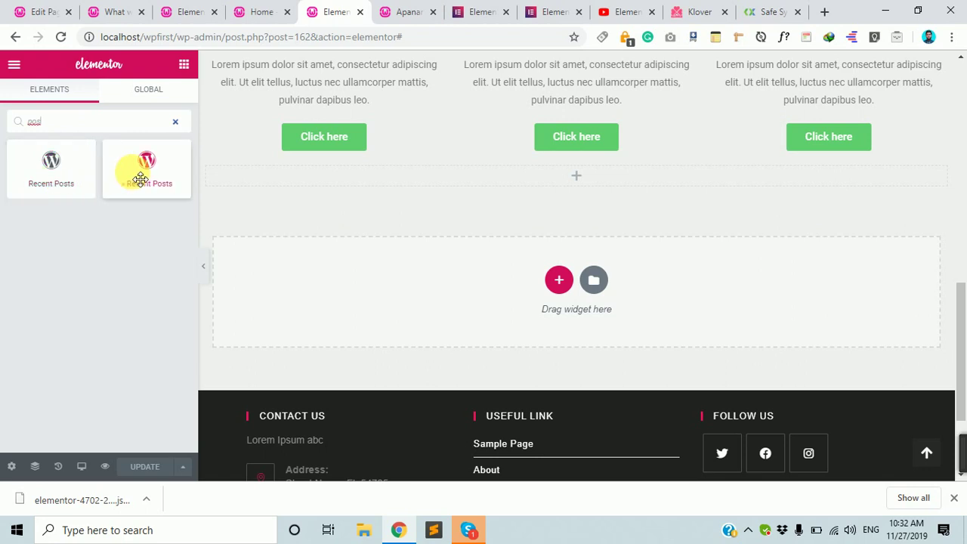
drag(142, 167, 367, 188)
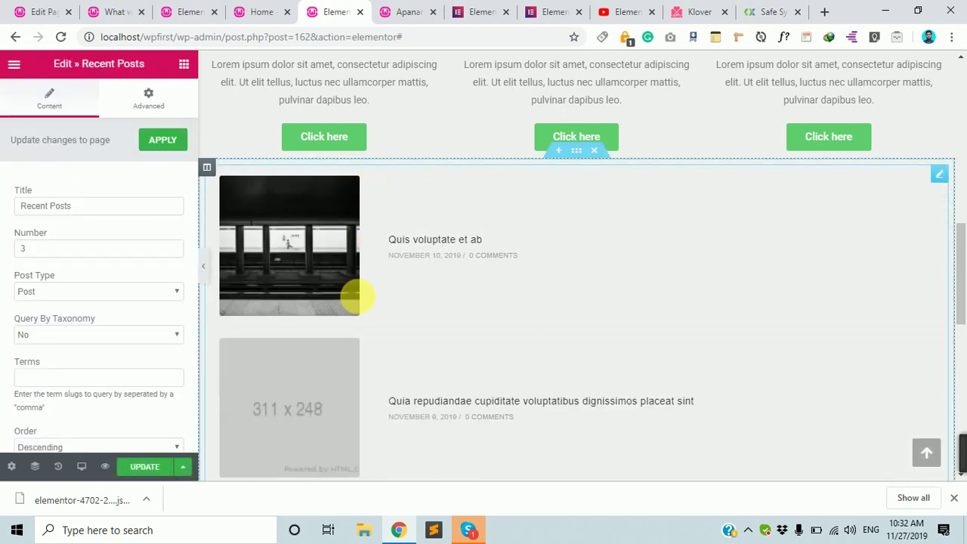
Step: Look over the inserted recent posts list and update the Apanar Template
scroll(350, 318, down, 3)
scroll(322, 303, up, 2)
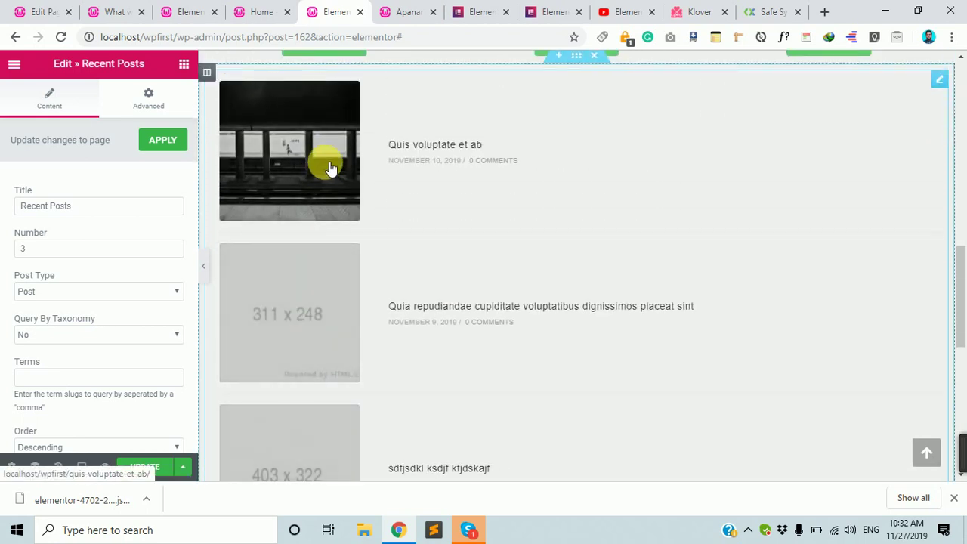
scroll(319, 255, down, 4)
scroll(318, 227, up, 3)
scroll(322, 183, down, 2)
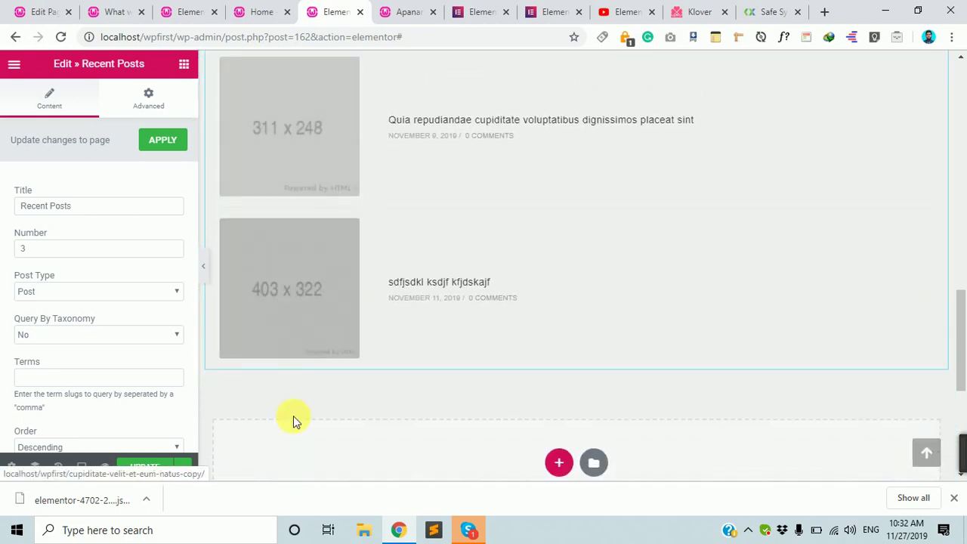
click(156, 468)
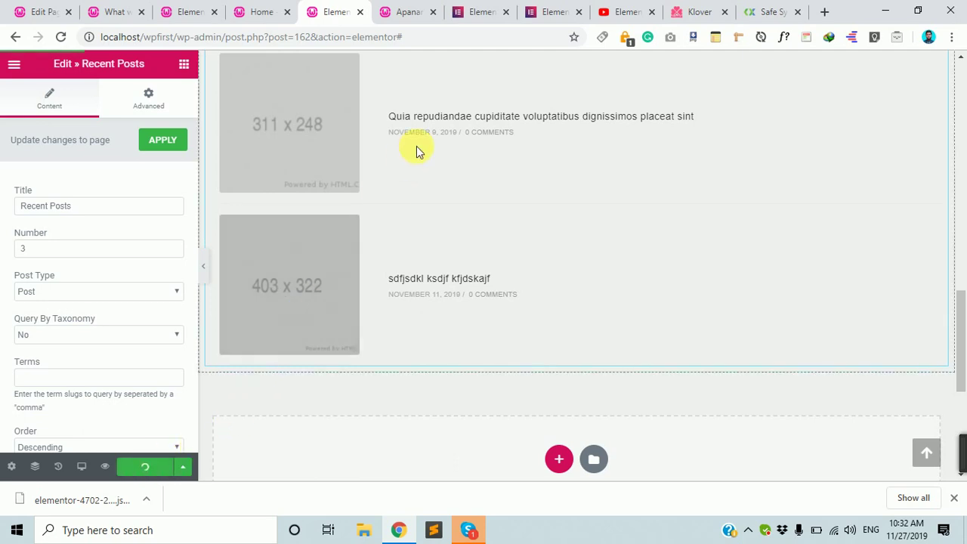
Step: Check the page's WordPress edit screen and the Home page, then review the services and recent posts in the template editor
scroll(416, 144, up, 3)
click(25, 9)
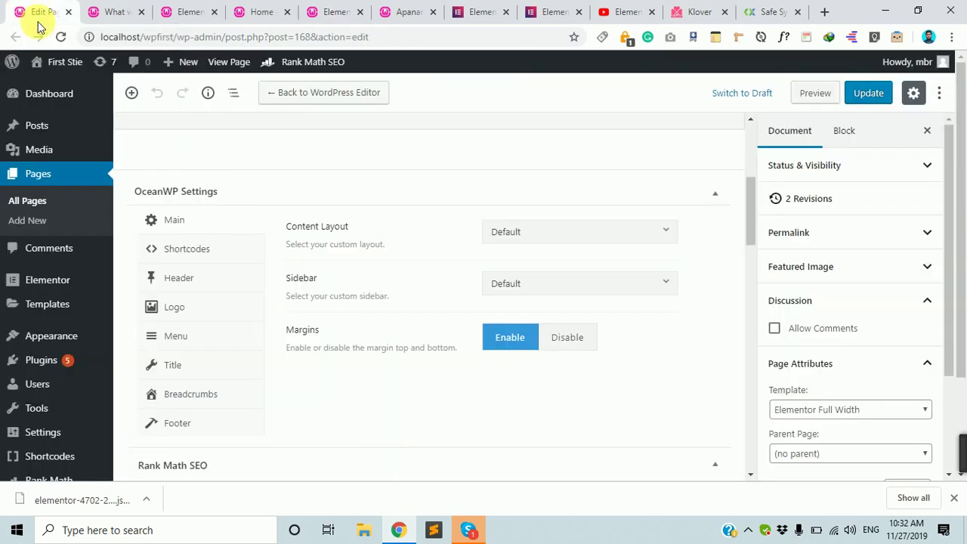
mouse_move(74, 129)
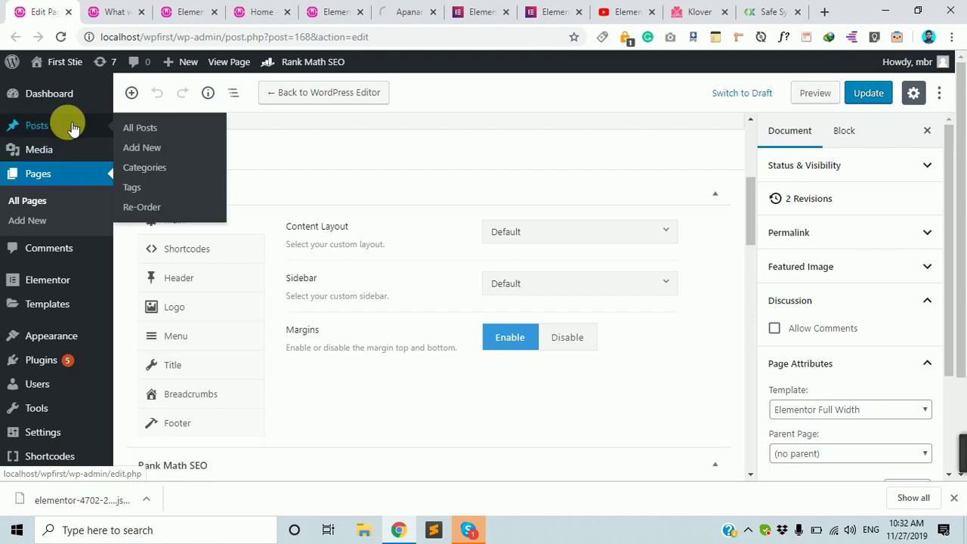
click(254, 9)
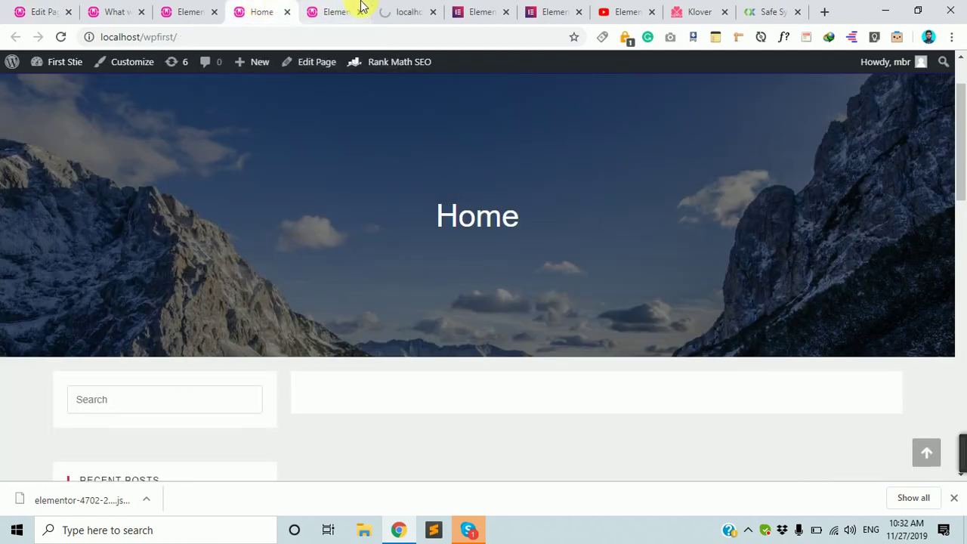
click(330, 10)
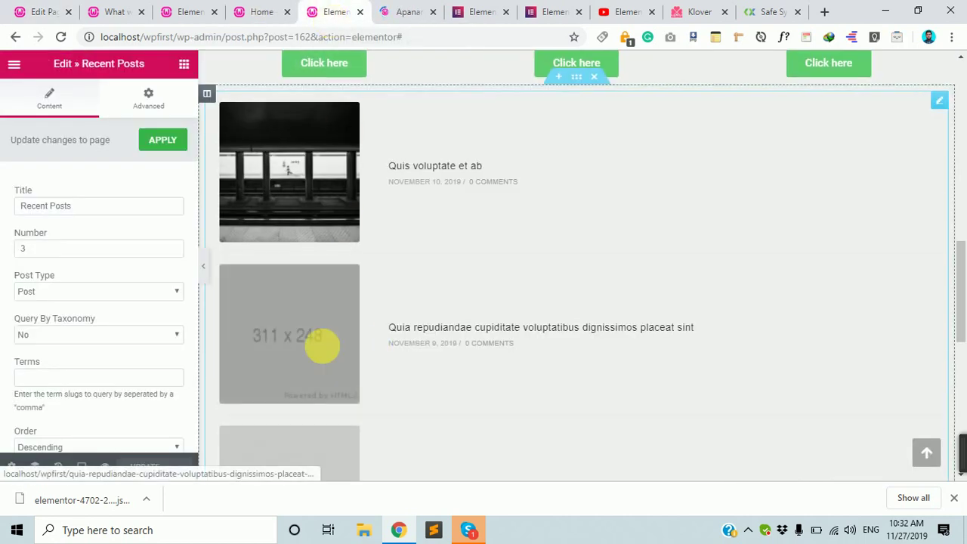
scroll(310, 370, down, 3)
scroll(302, 386, up, 7)
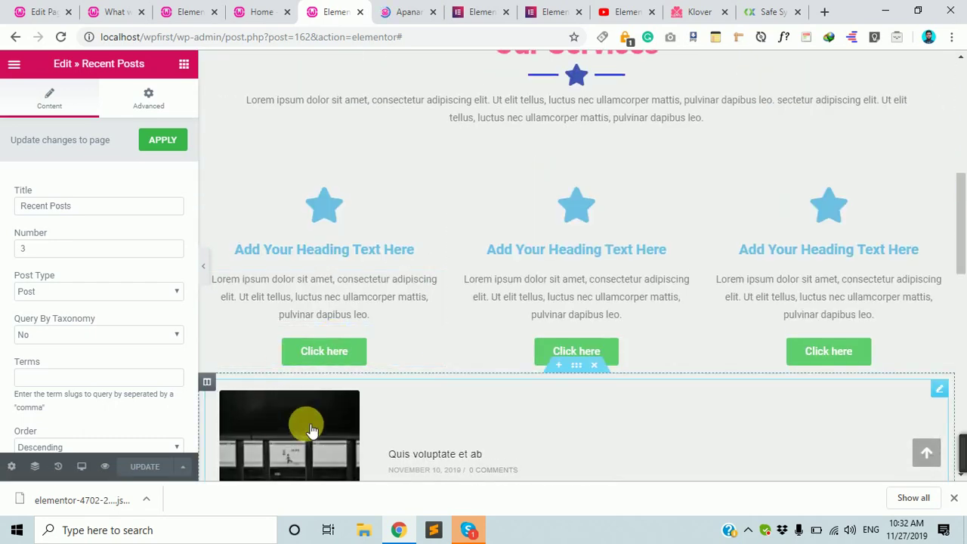
Step: Return to the WordPress edit screen and view the Appearance, Tools and Templates submenu entries
click(45, 12)
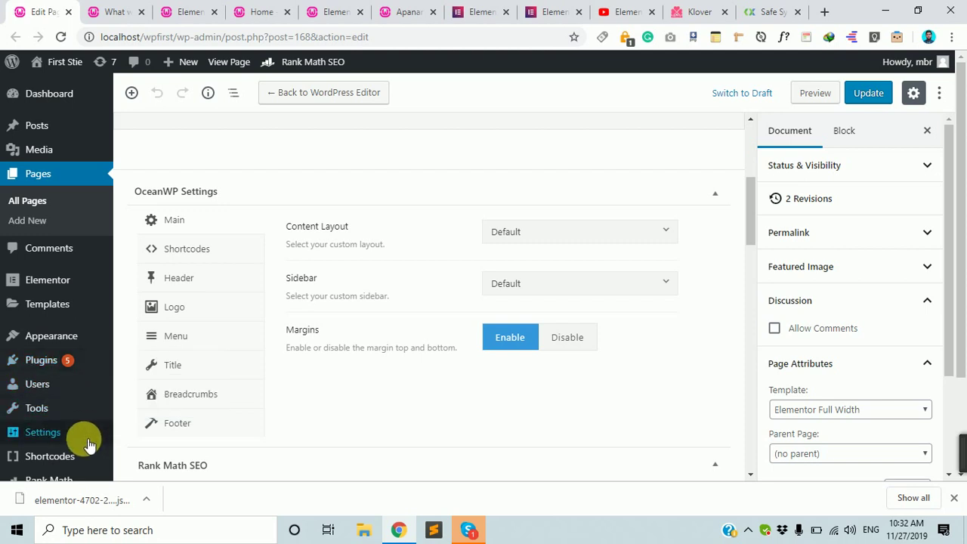
mouse_move(11, 429)
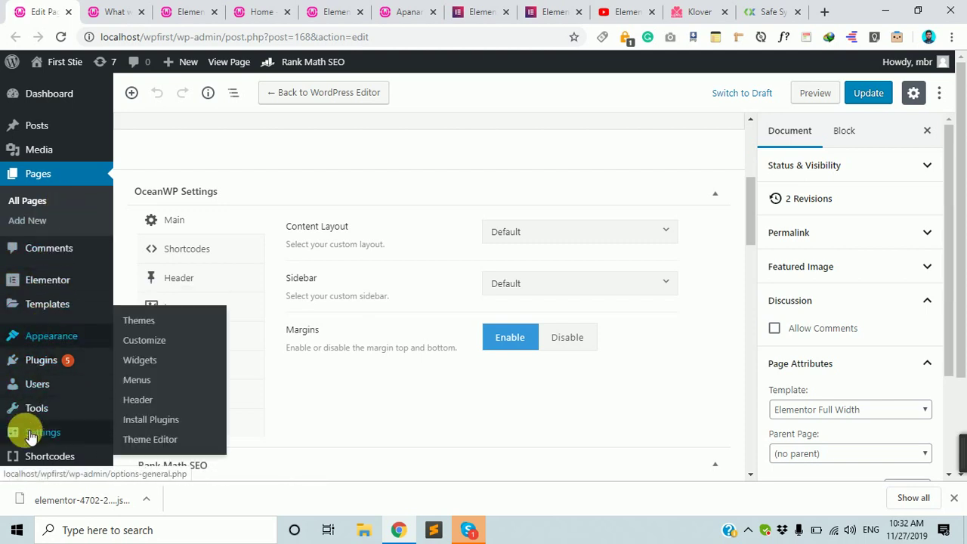
mouse_move(80, 410)
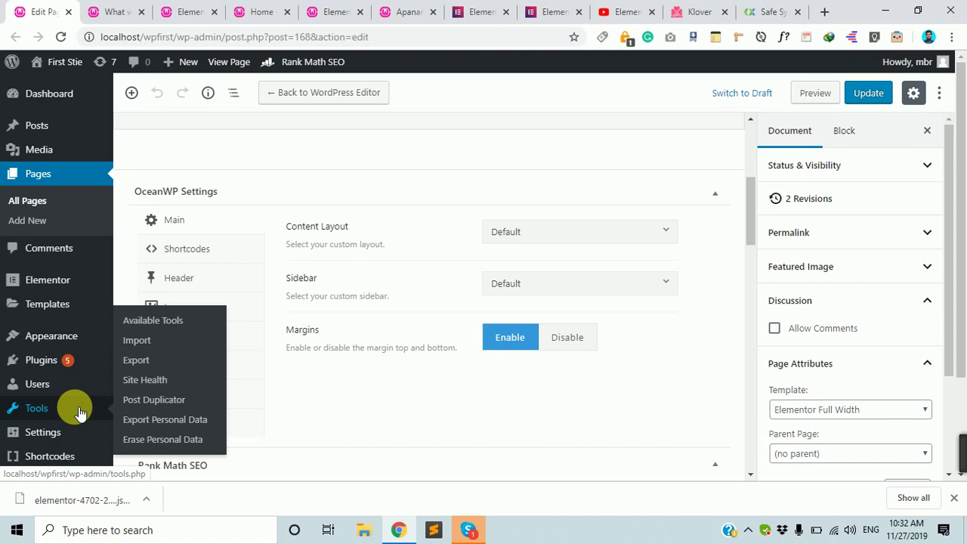
mouse_move(64, 304)
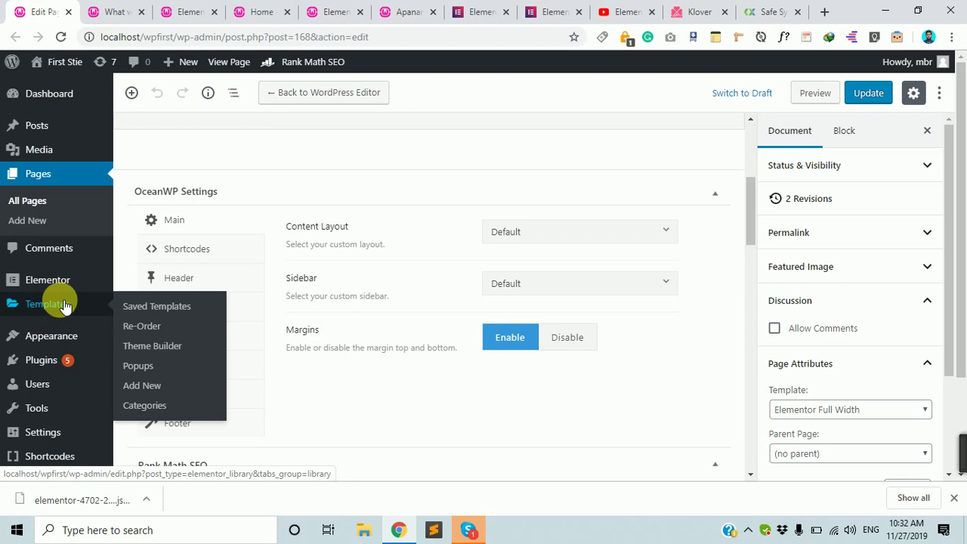
Step: Open the live "What we do!" page and look through its header and Our Services content
click(113, 11)
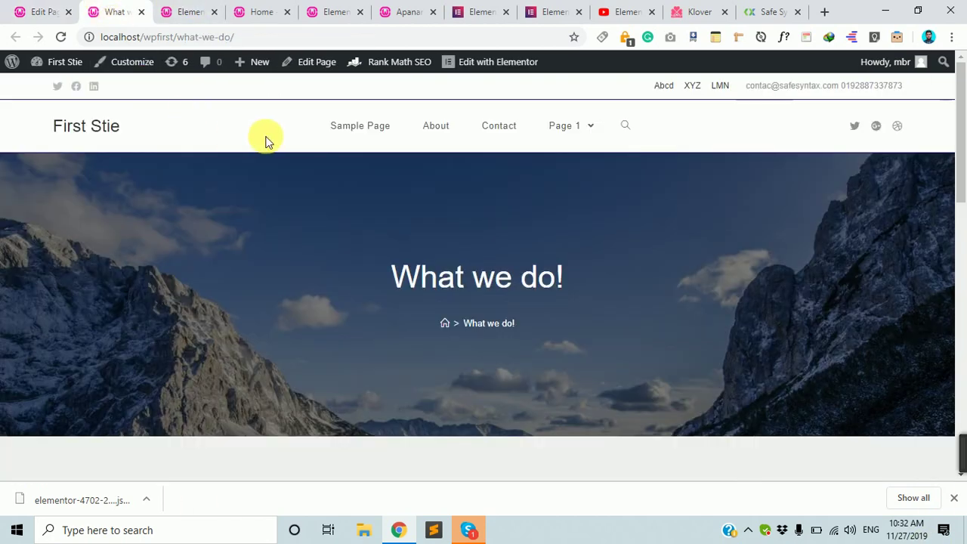
scroll(302, 227, down, 5)
scroll(400, 324, up, 5)
scroll(475, 313, down, 10)
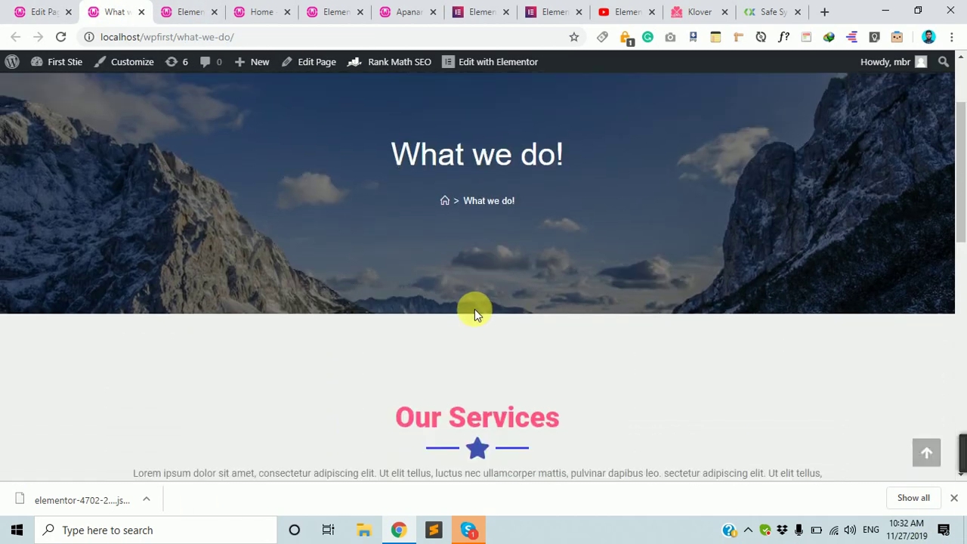
scroll(408, 226, up, 10)
scroll(514, 361, down, 2)
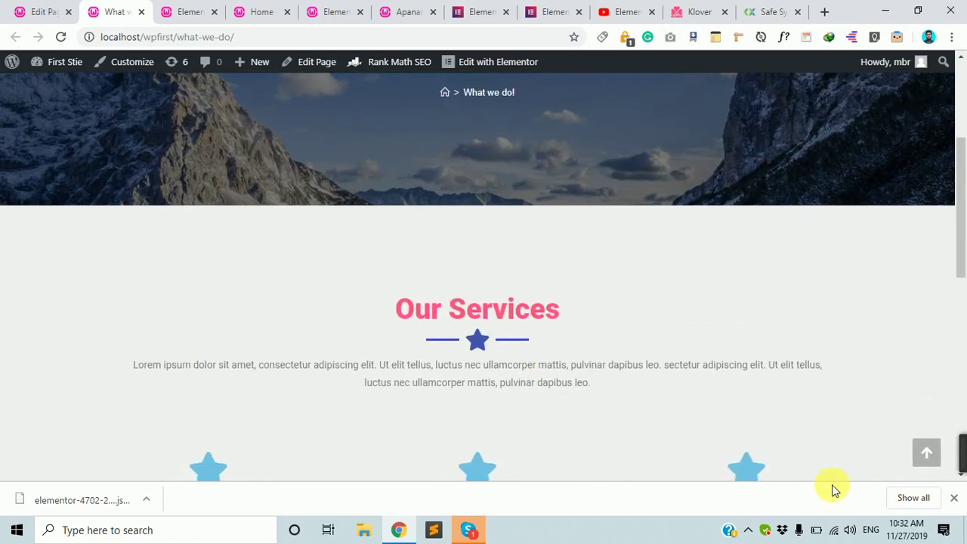
click(904, 536)
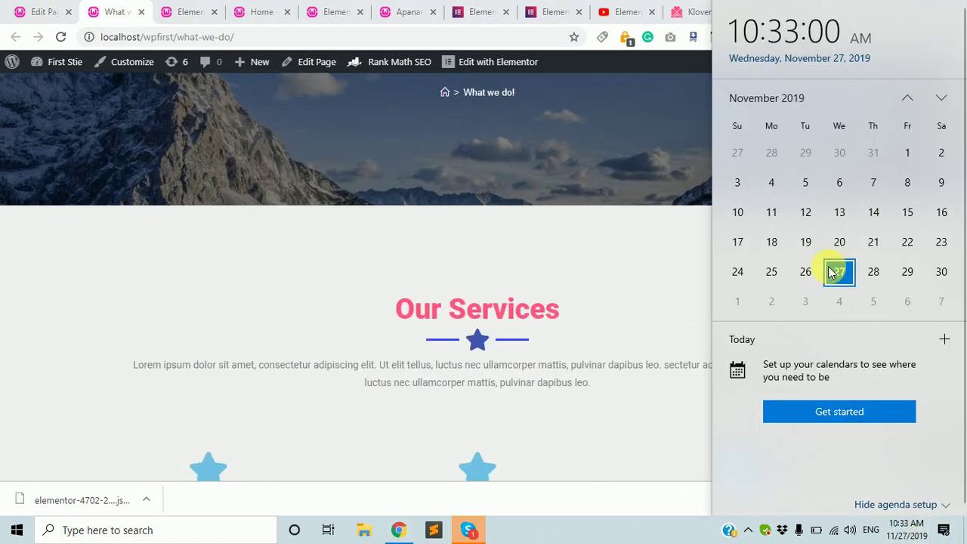
click(270, 281)
scroll(318, 280, down, 4)
scroll(352, 277, up, 6)
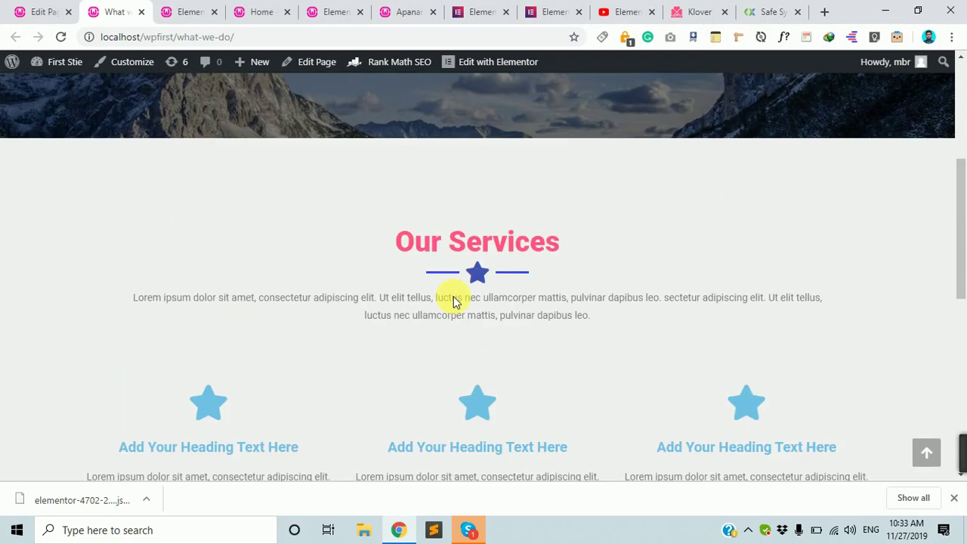
scroll(295, 292, up, 1)
Step: Go back to the page's WordPress edit screen and review it from the OceanWP settings up to the title
click(59, 8)
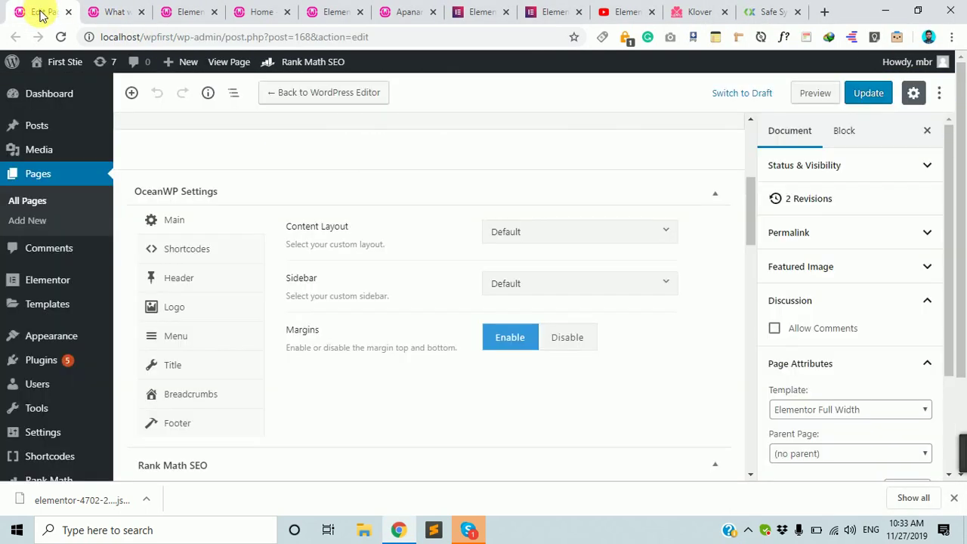
scroll(227, 283, up, 5)
scroll(292, 245, down, 5)
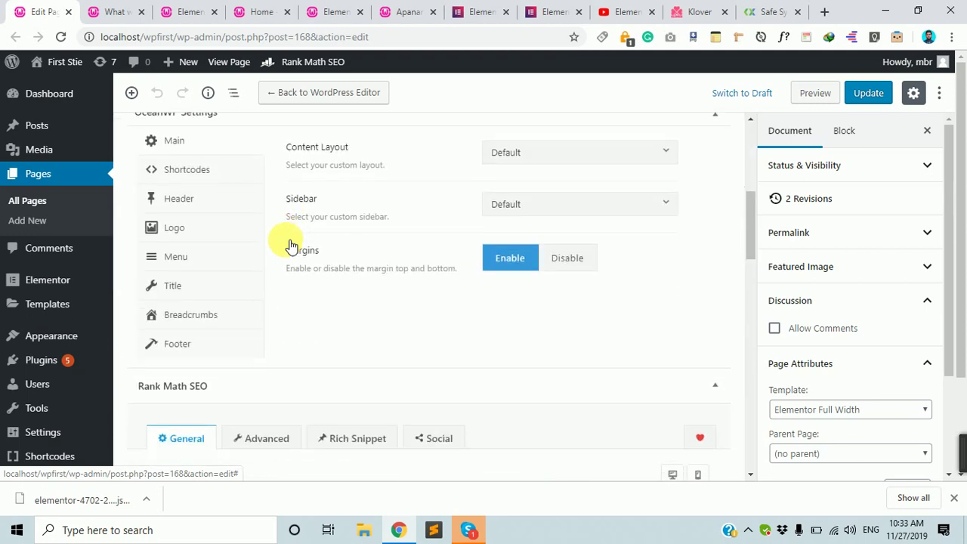
scroll(292, 246, up, 5)
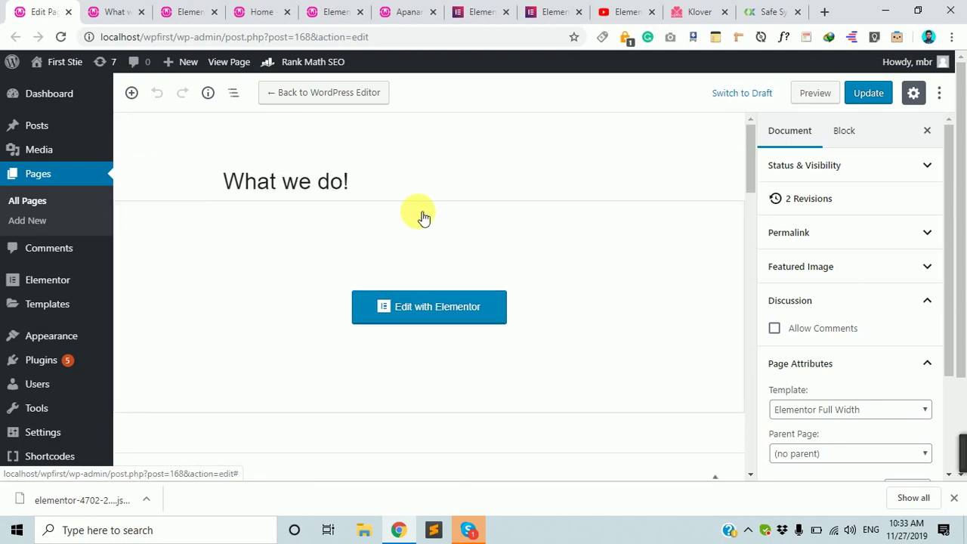
Step: Go through the live page and Home page, and return to the top of the Apanar Template in its editor
click(118, 9)
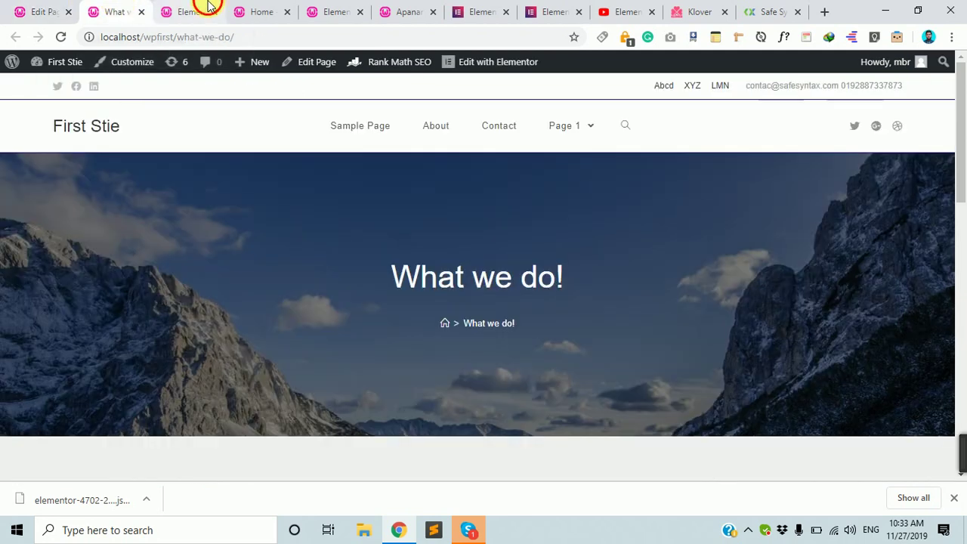
click(200, 9)
click(262, 9)
scroll(345, 330, down, 2)
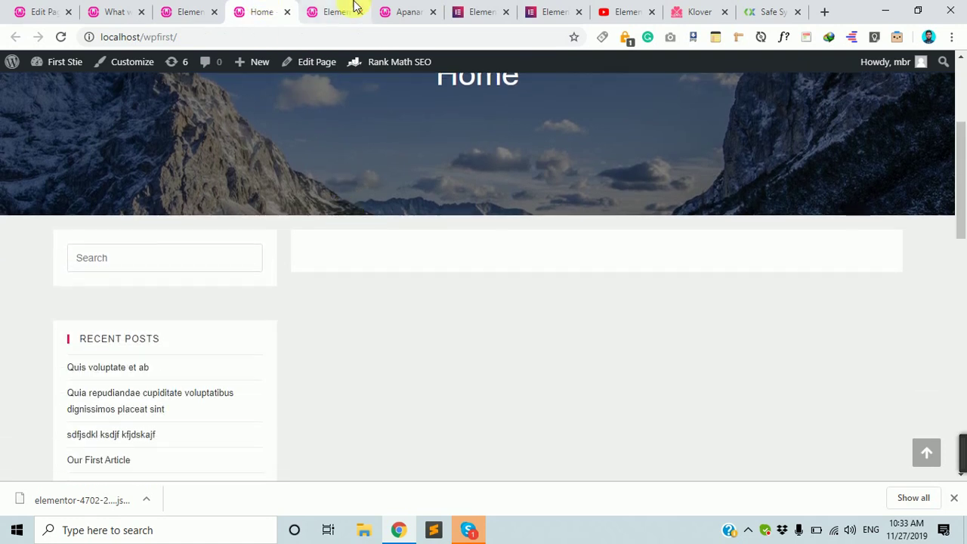
click(349, 9)
scroll(361, 138, up, 4)
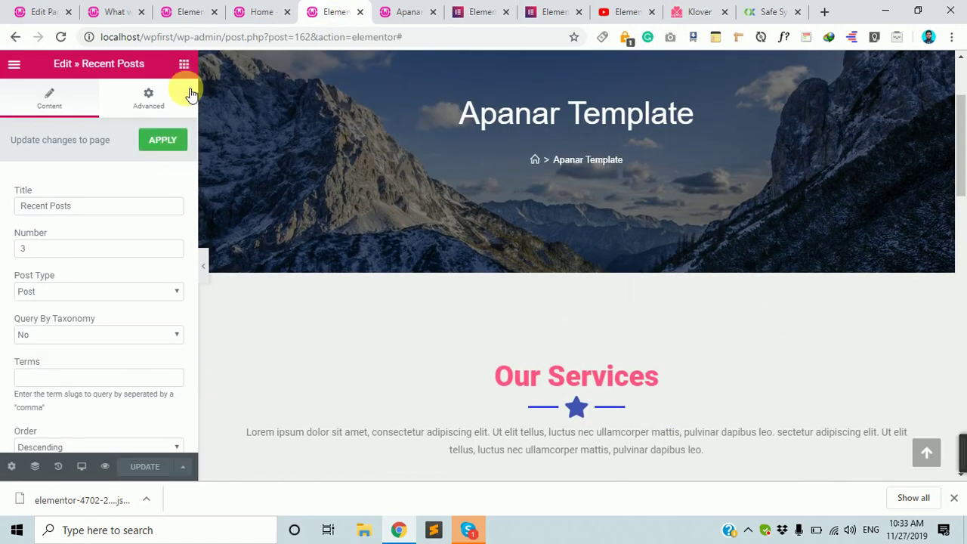
Step: Show the widget list, collapse the Basic and General categories, and reopen each one to browse its widgets
click(176, 60)
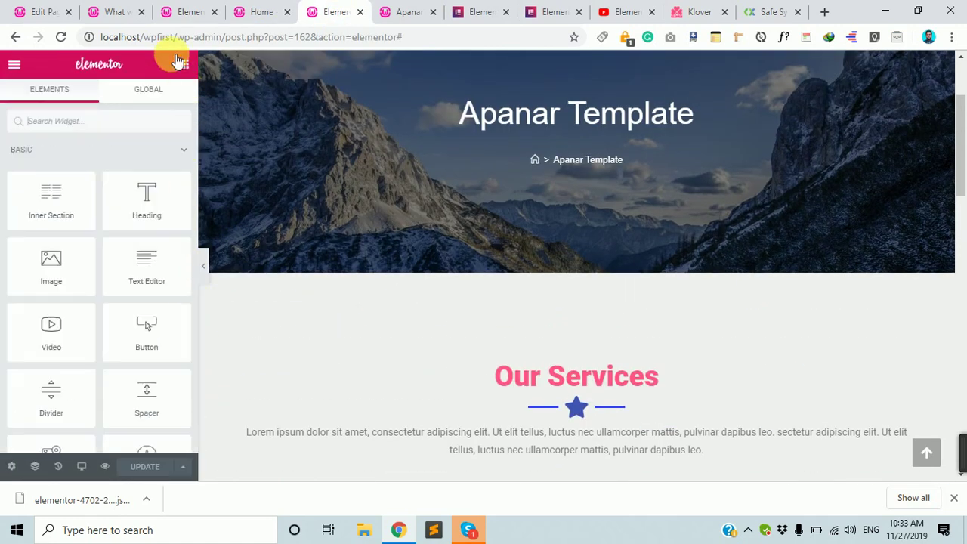
scroll(367, 274, down, 3)
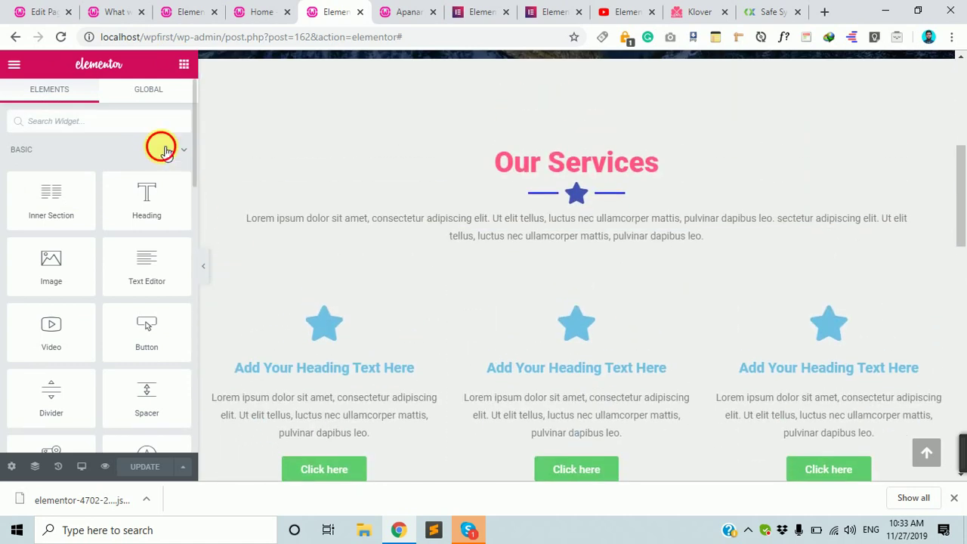
click(165, 150)
click(173, 186)
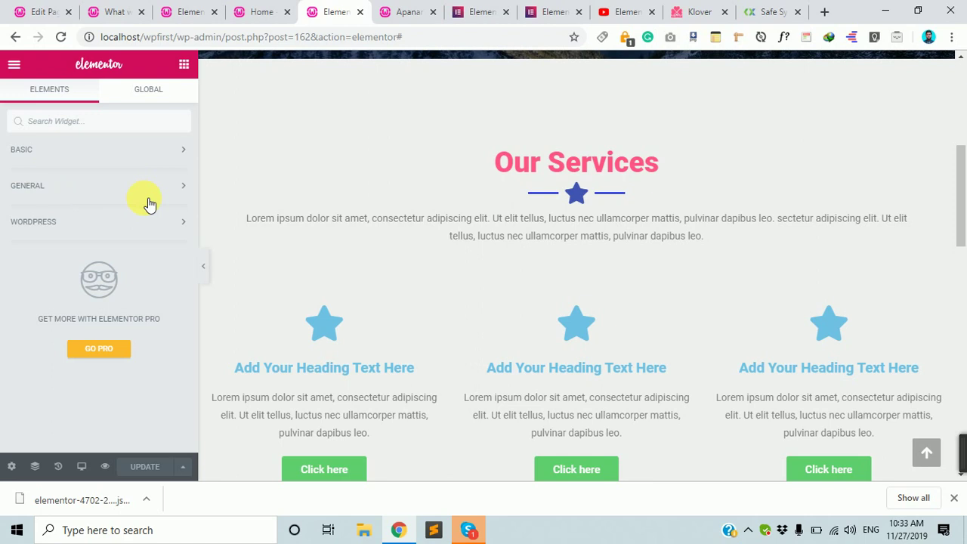
click(139, 158)
scroll(87, 300, down, 3)
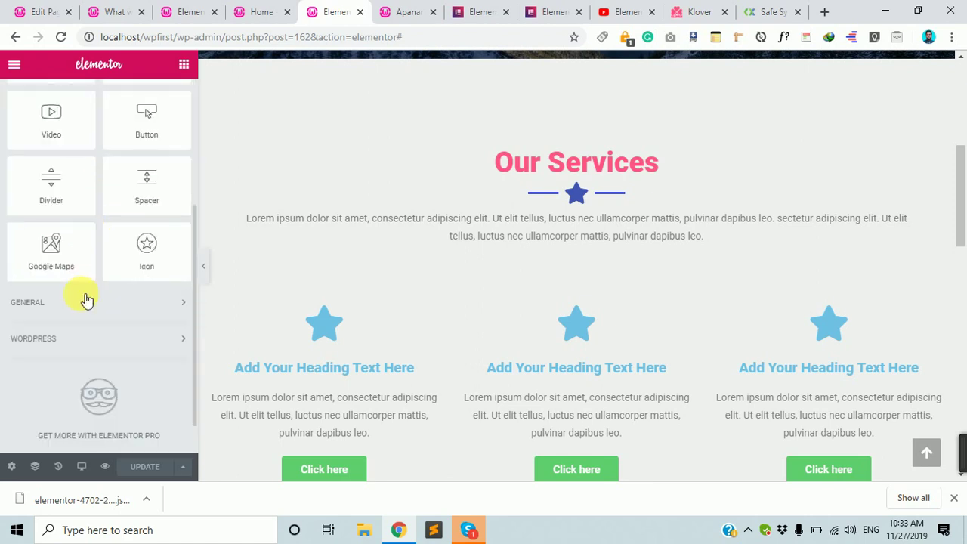
click(103, 302)
scroll(106, 302, down, 5)
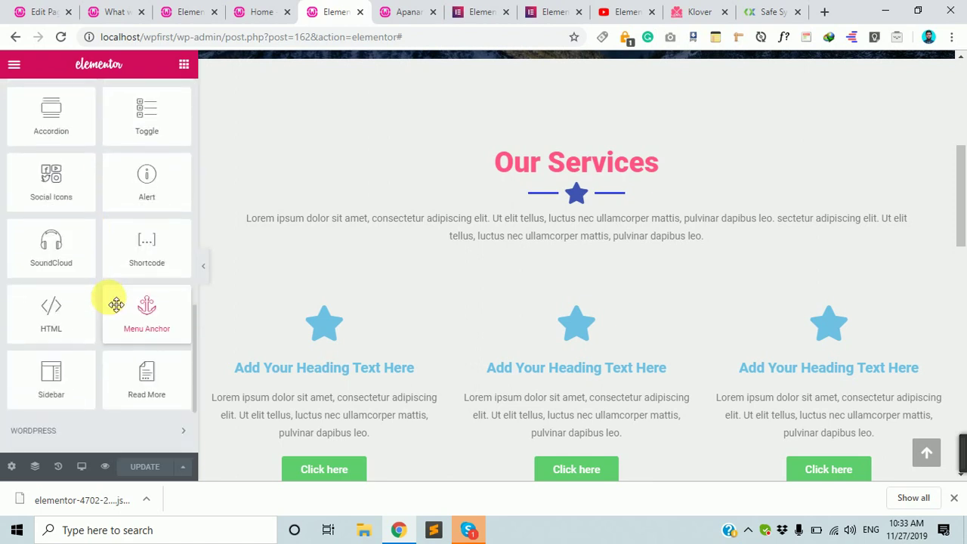
Step: Expand the WordPress widget category and browse its widgets
scroll(121, 340, down, 3)
click(113, 301)
scroll(123, 312, down, 3)
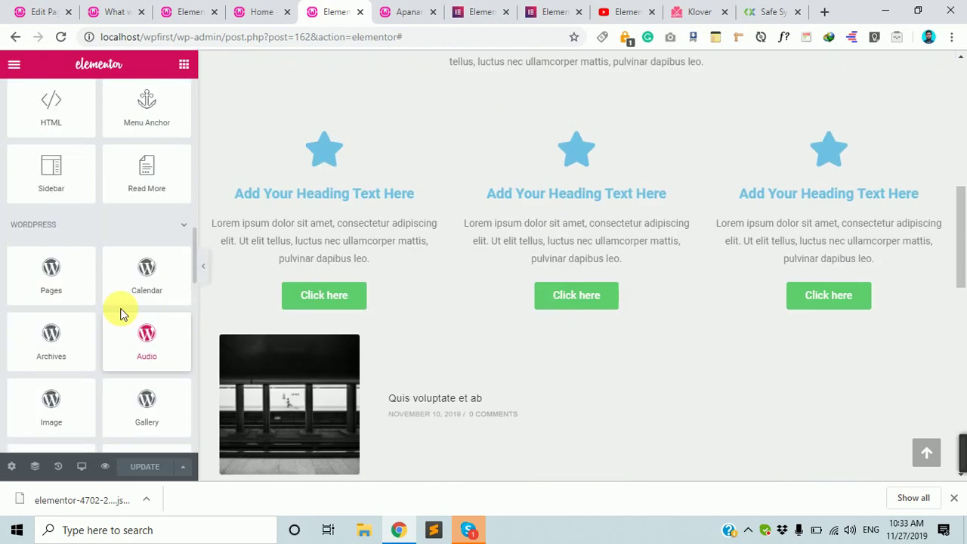
scroll(713, 339, down, 5)
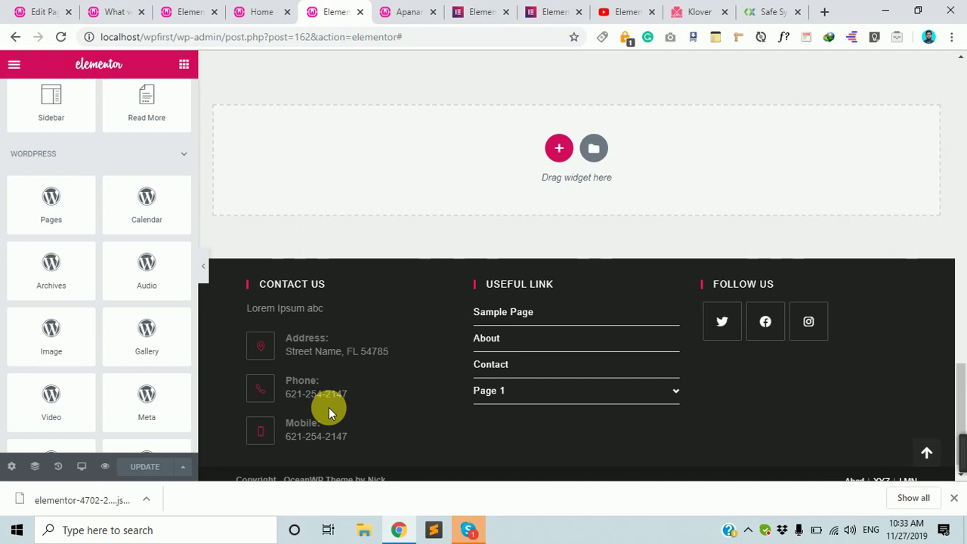
Step: Delete the recent posts section below the three service columns and update the Apanar Template
scroll(669, 302, up, 15)
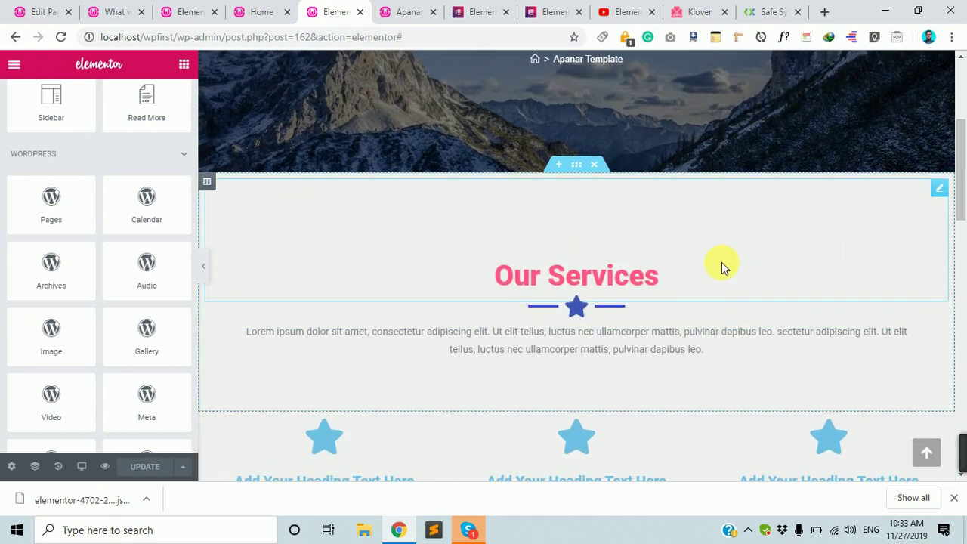
scroll(721, 266, down, 5)
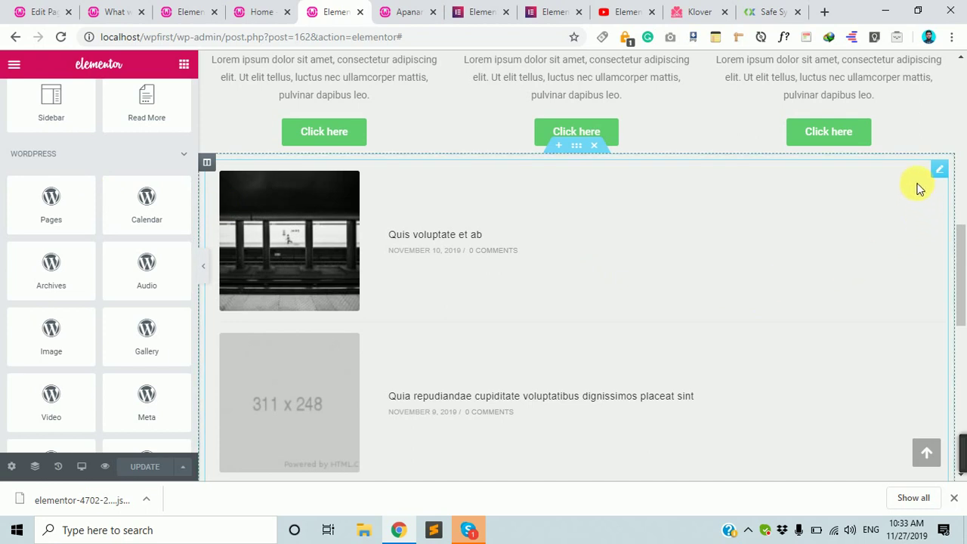
click(593, 145)
scroll(535, 261, up, 3)
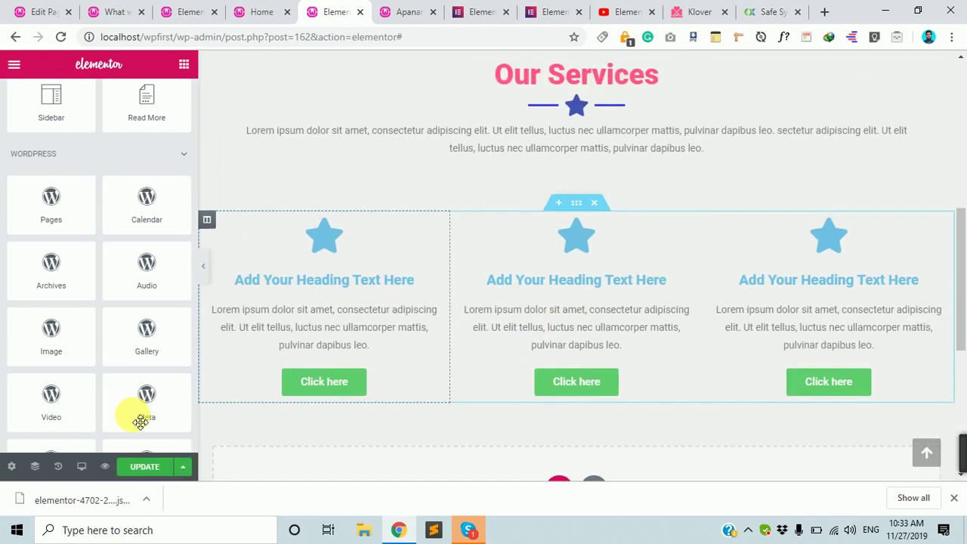
click(155, 468)
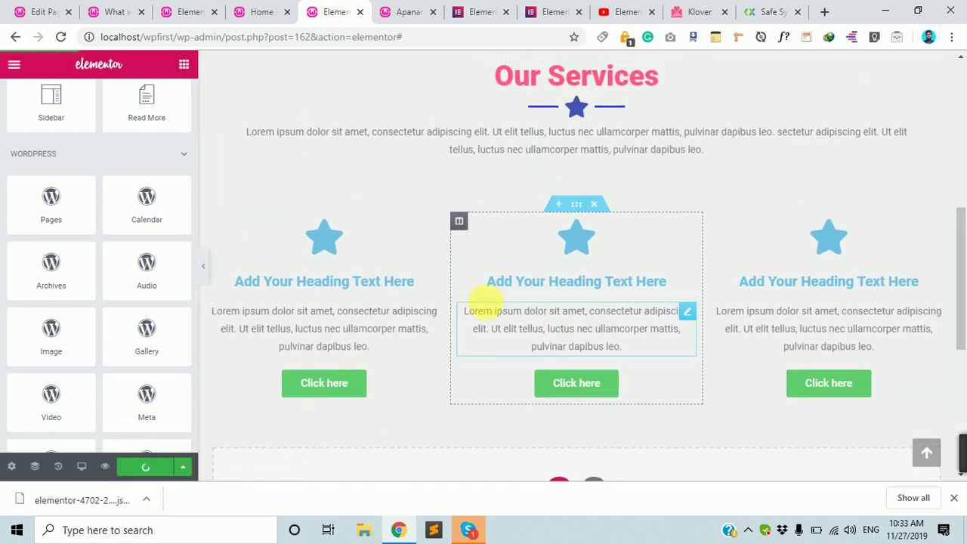
scroll(420, 295, up, 3)
scroll(420, 295, up, 2)
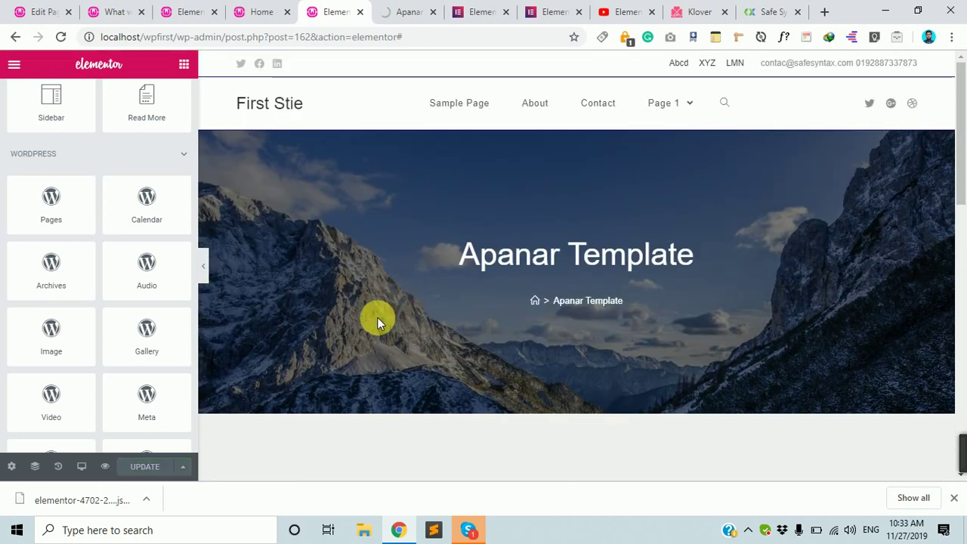
Step: Place the Apanar Template preview tab beside the Edit Page tab and compare it with the live "What we do!" page
click(38, 11)
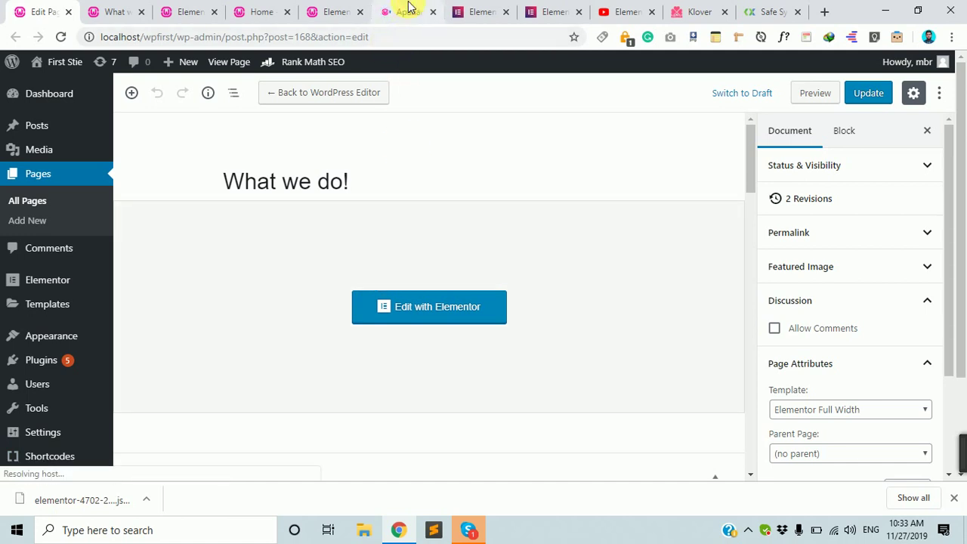
drag(408, 11, 139, 34)
scroll(269, 205, down, 6)
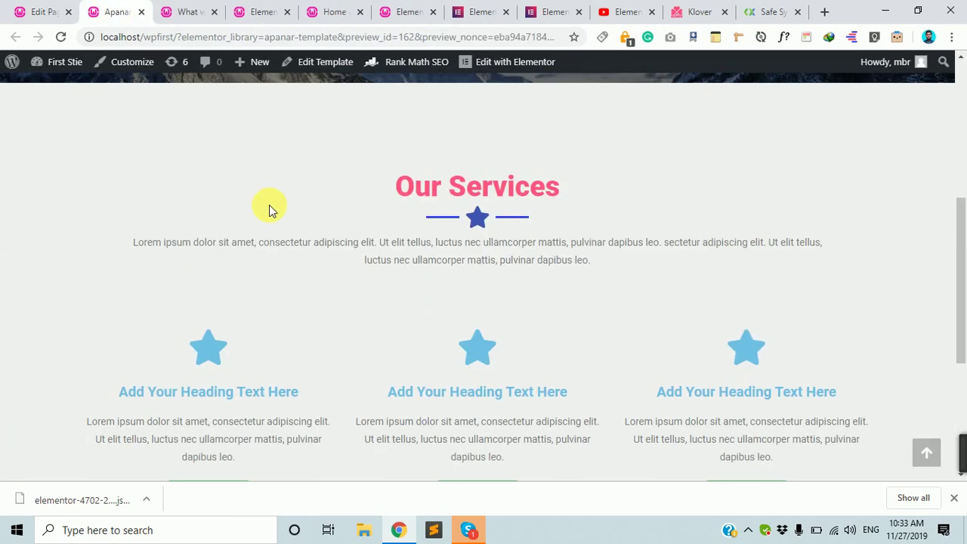
scroll(269, 206, up, 3)
click(181, 7)
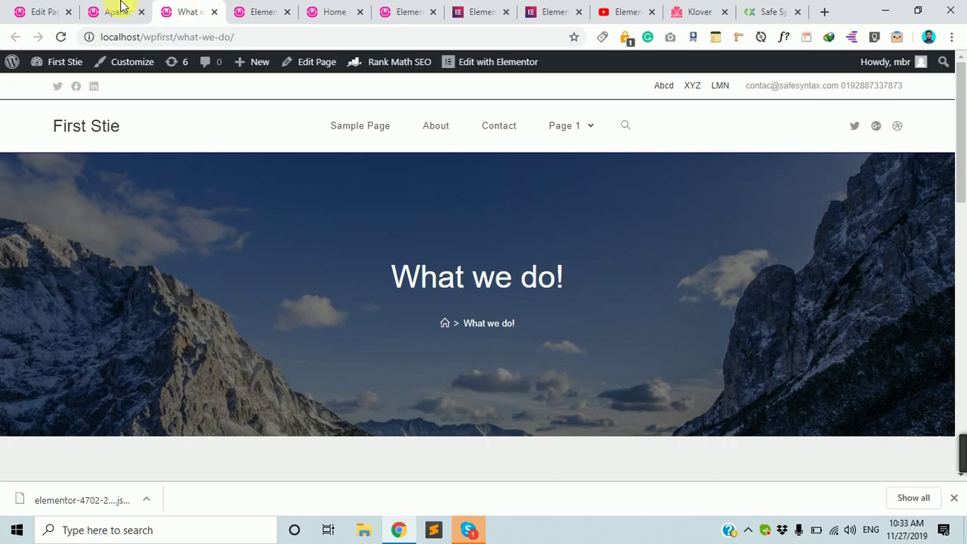
click(115, 9)
scroll(412, 317, down, 4)
scroll(414, 325, up, 10)
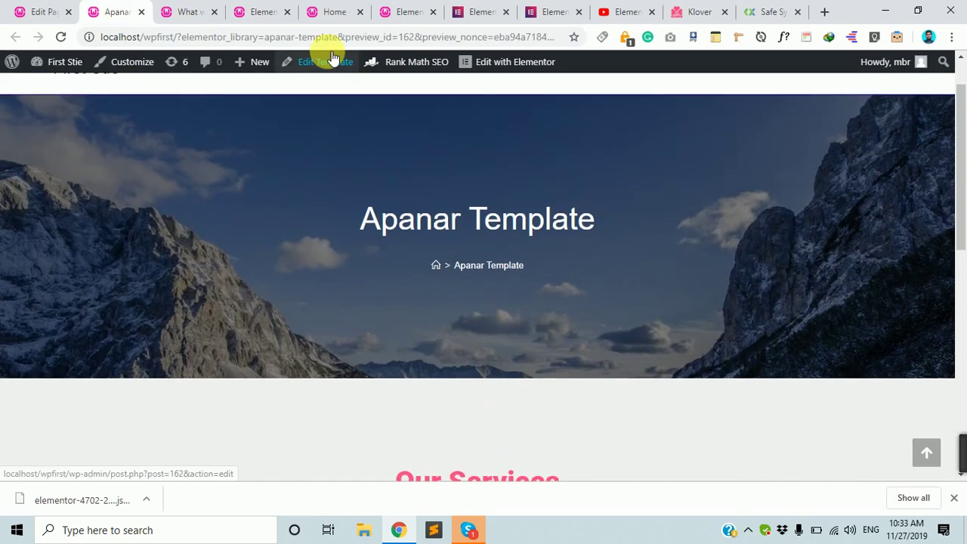
Step: Place the "What we do!" Elementor editor tab directly after the Edit Page tab and close all browser tabs beyond it
drag(277, 7, 121, 7)
scroll(245, 182, up, 8)
scroll(293, 303, down, 10)
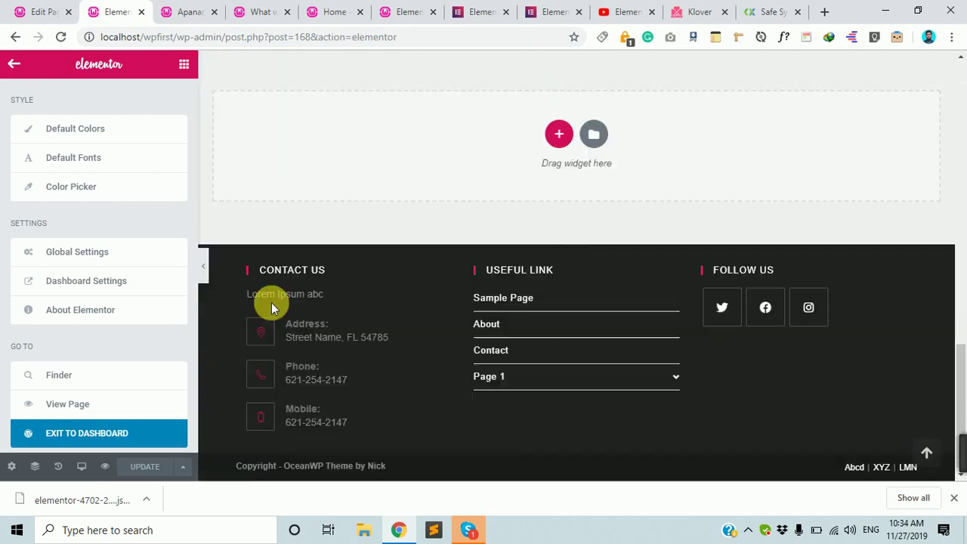
click(42, 12)
click(133, 12)
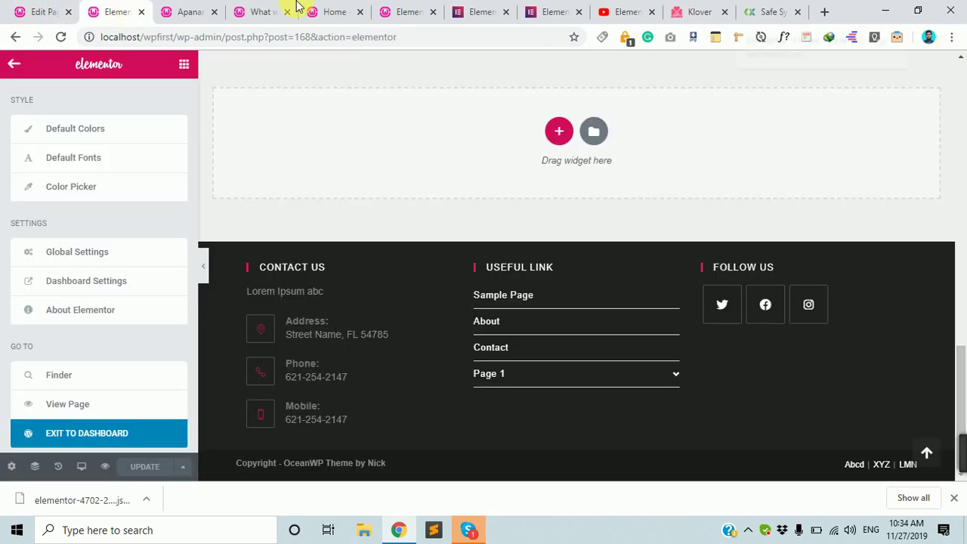
scroll(244, 83, up, 10)
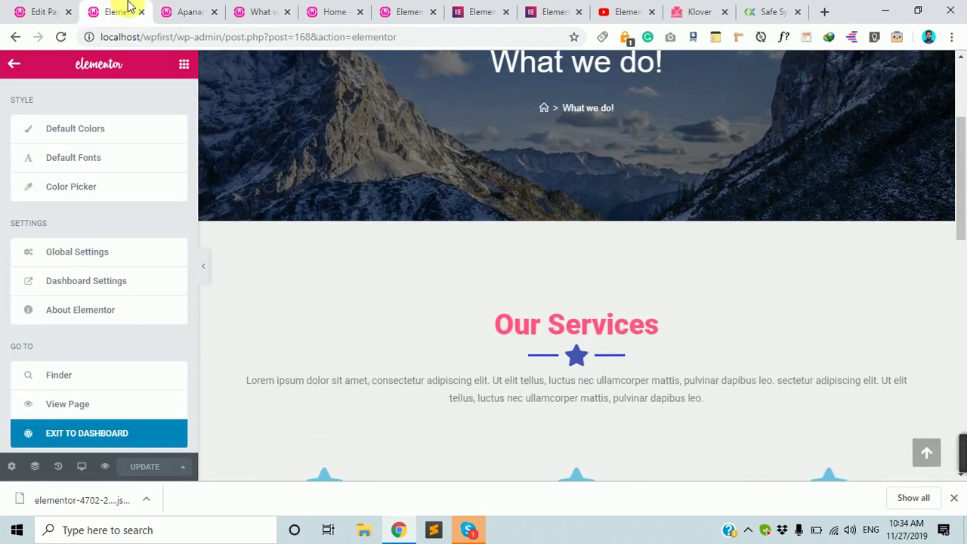
right_click(128, 6)
click(161, 166)
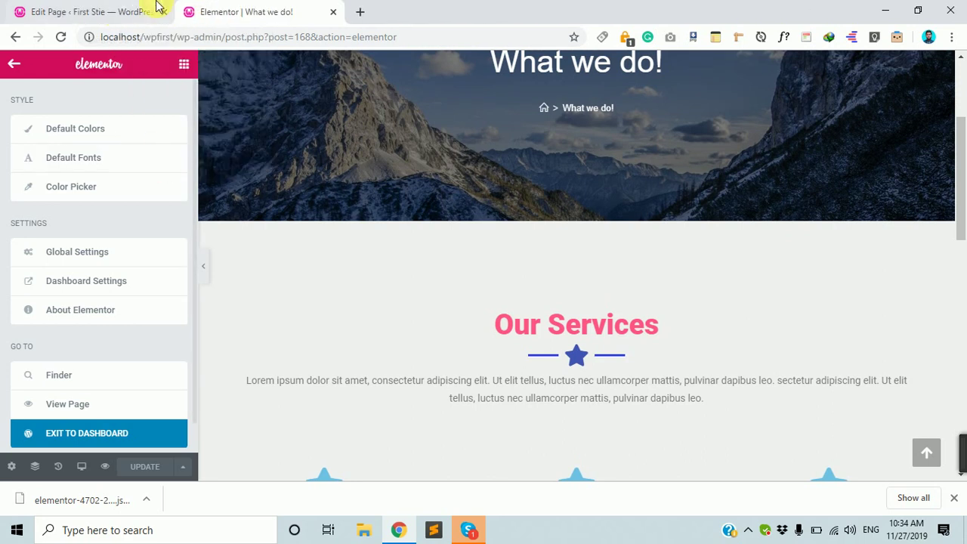
Step: Open the Add Plugins page from the WordPress dashboard and go to its plugin search
click(157, 6)
mouse_move(68, 370)
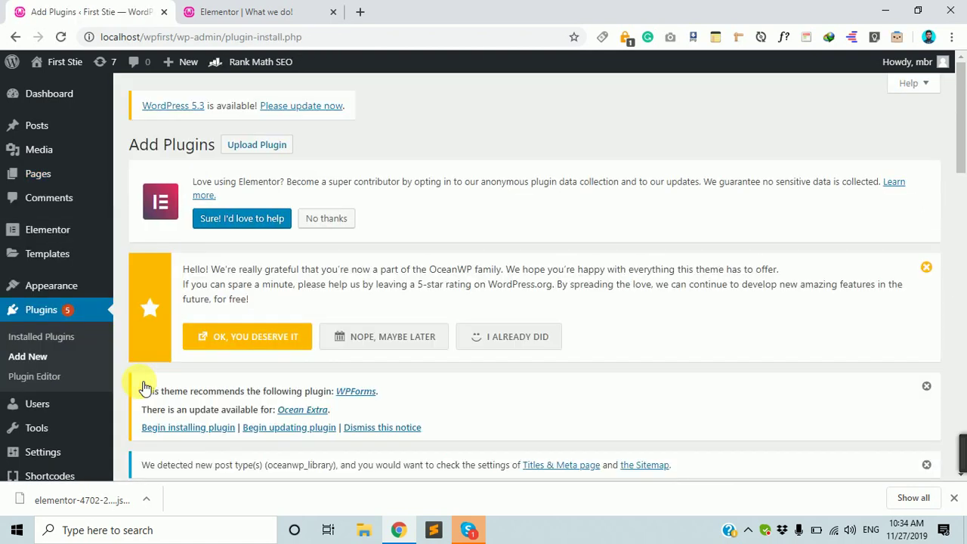
scroll(443, 471, down, 4)
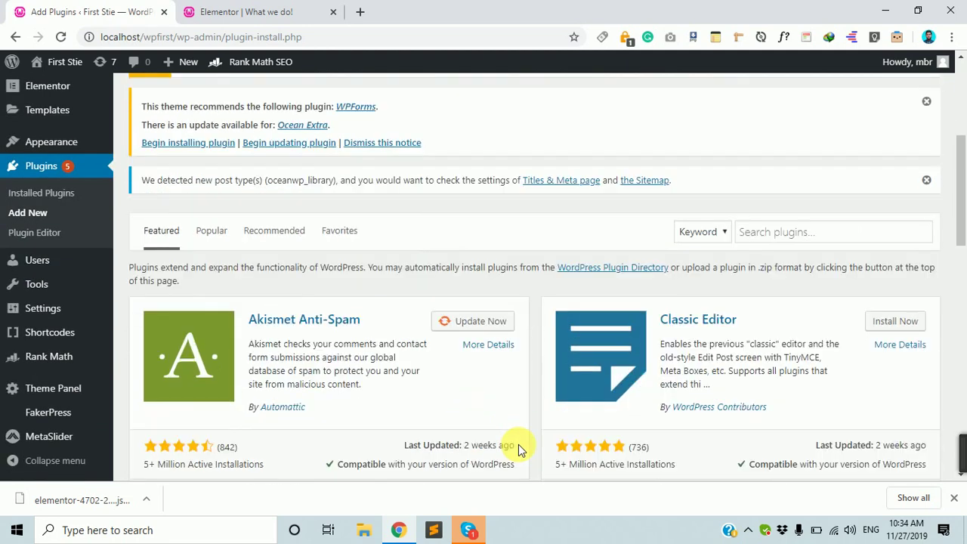
scroll(658, 383, up, 2)
scroll(793, 375, down, 1)
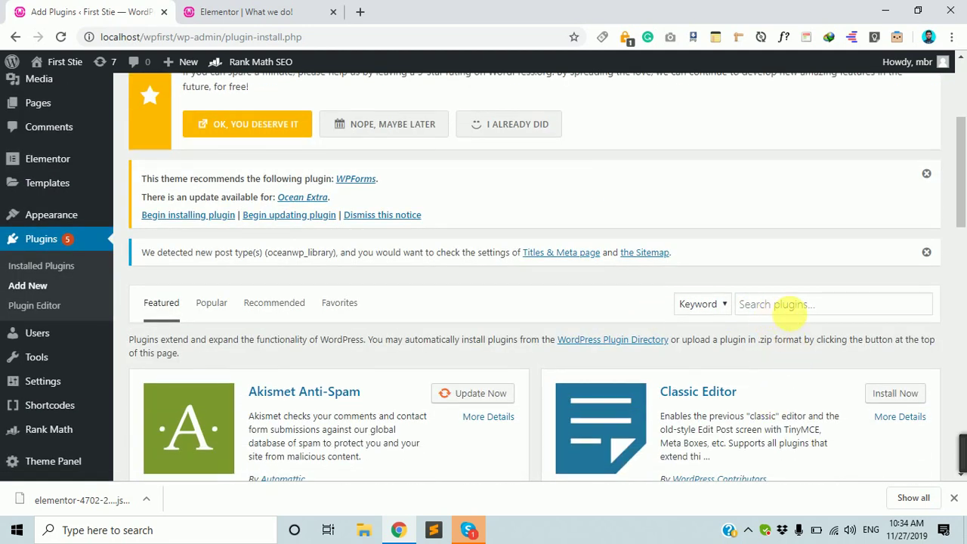
Step: Search the plugin directory for "elementor" and look through the first matching plugins
click(788, 306)
text(ele)
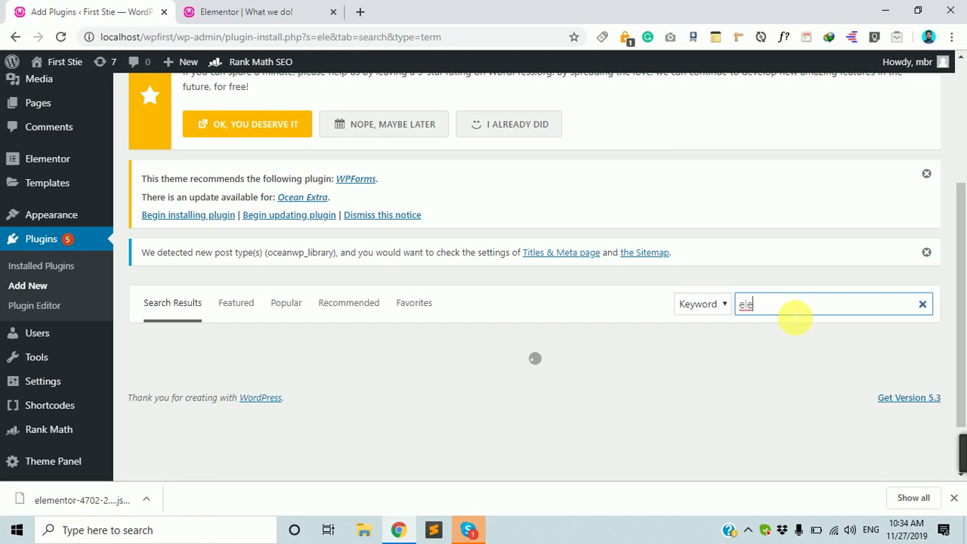
text(ment)
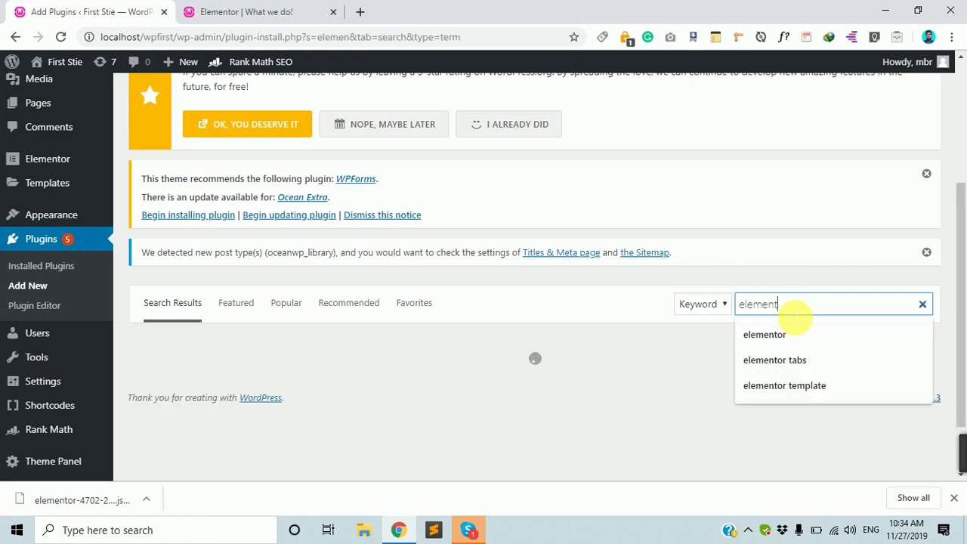
text(or)
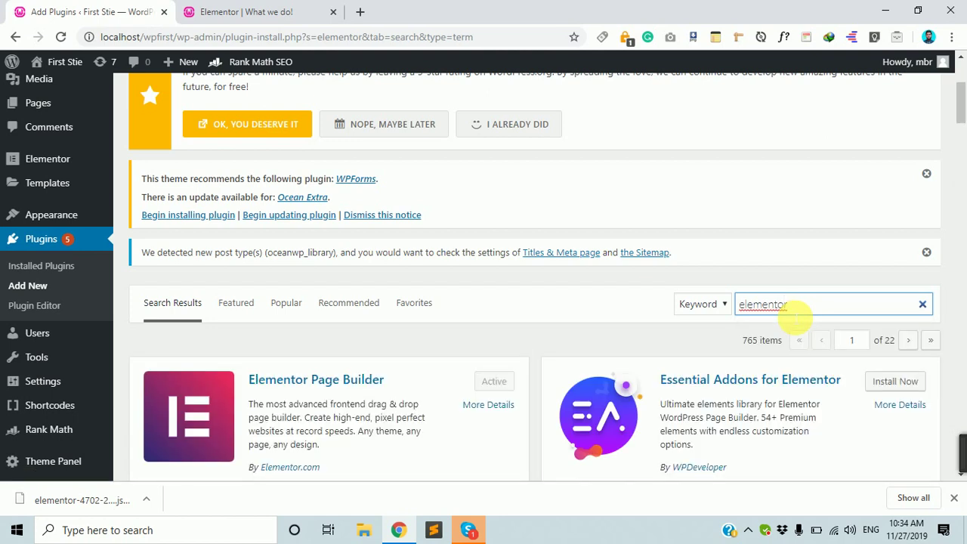
scroll(790, 317, down, 3)
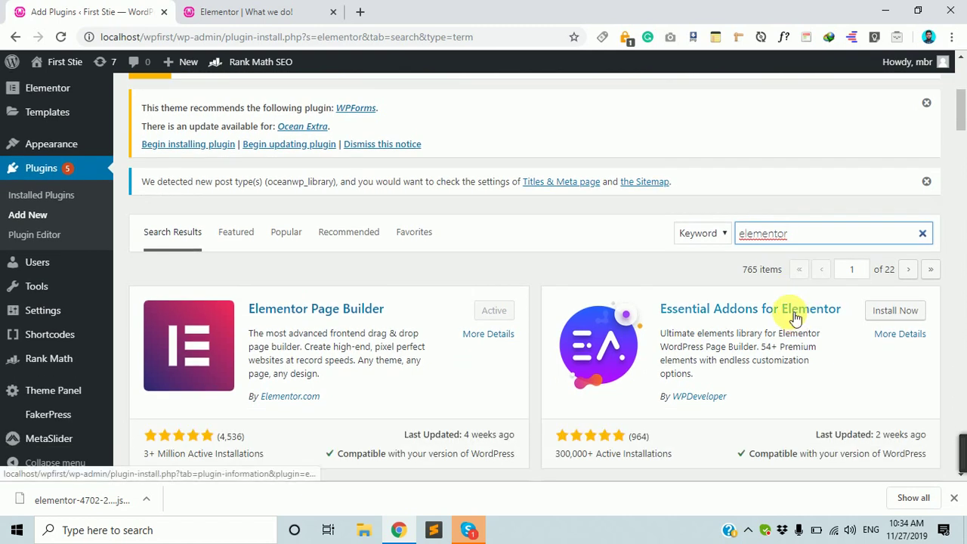
scroll(789, 317, up, 1)
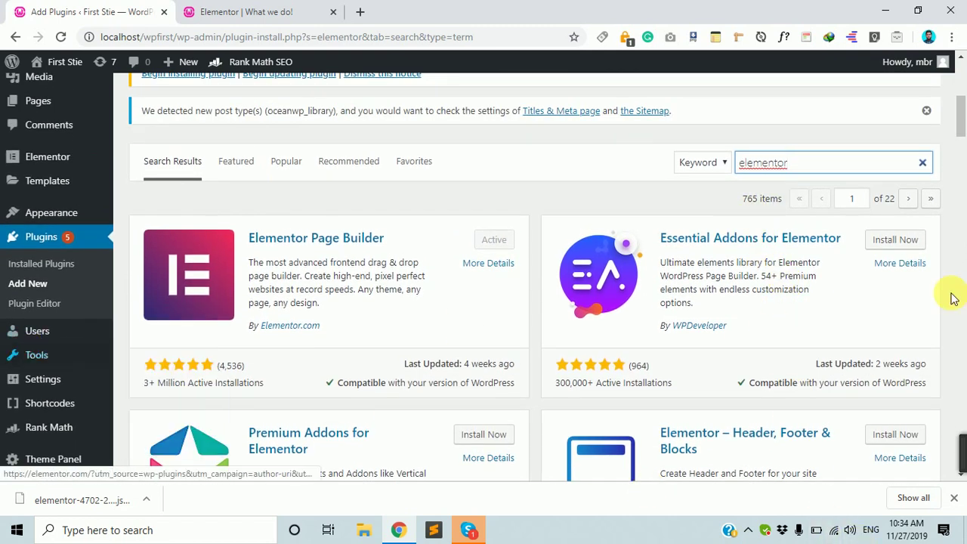
scroll(574, 306, down, 3)
scroll(571, 301, up, 2)
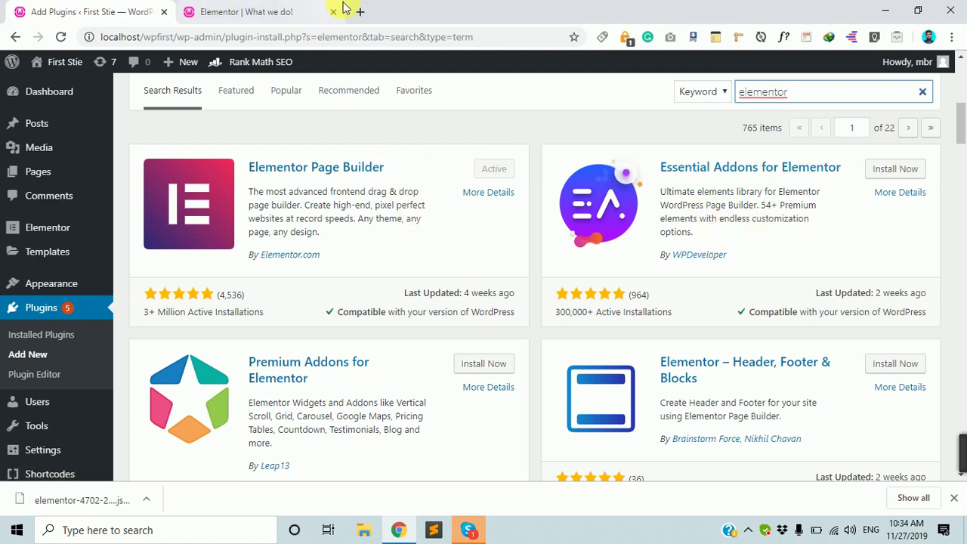
Step: Open elementor.com in a new browser tab and go to its Add-ons page
click(371, 13)
text(el)
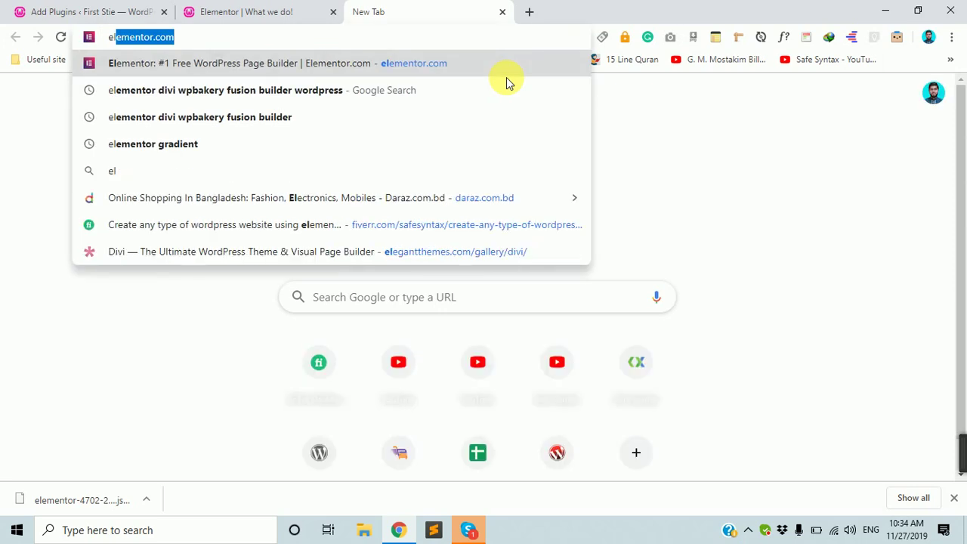
key(Return)
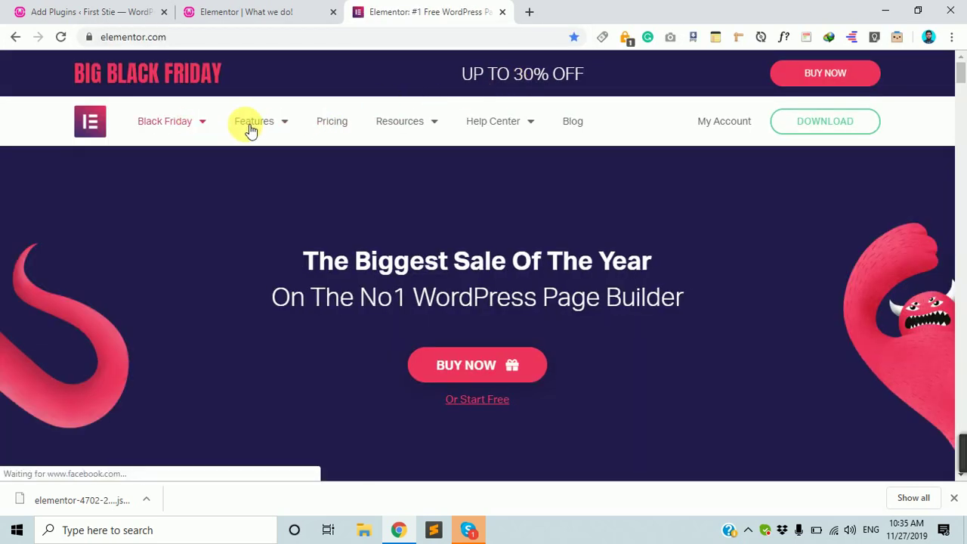
mouse_move(412, 123)
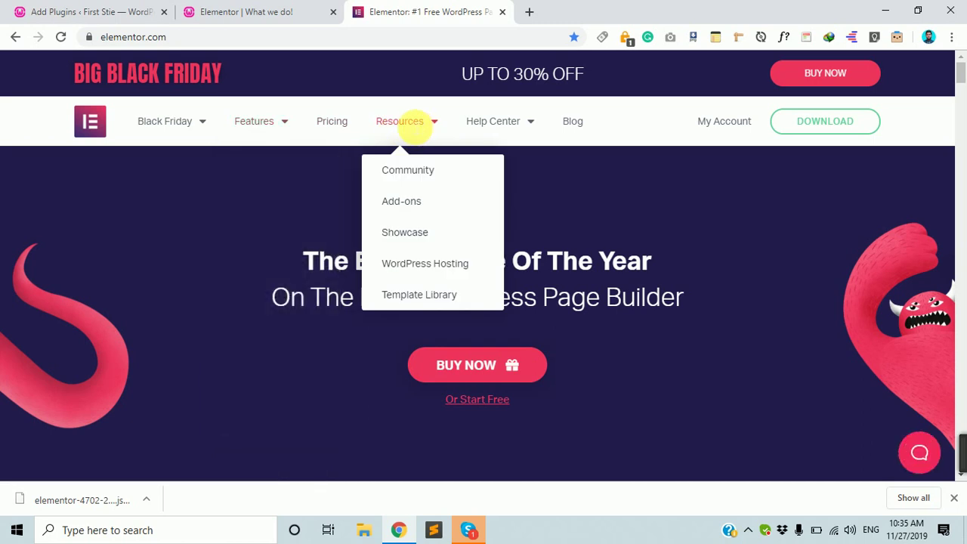
mouse_move(270, 119)
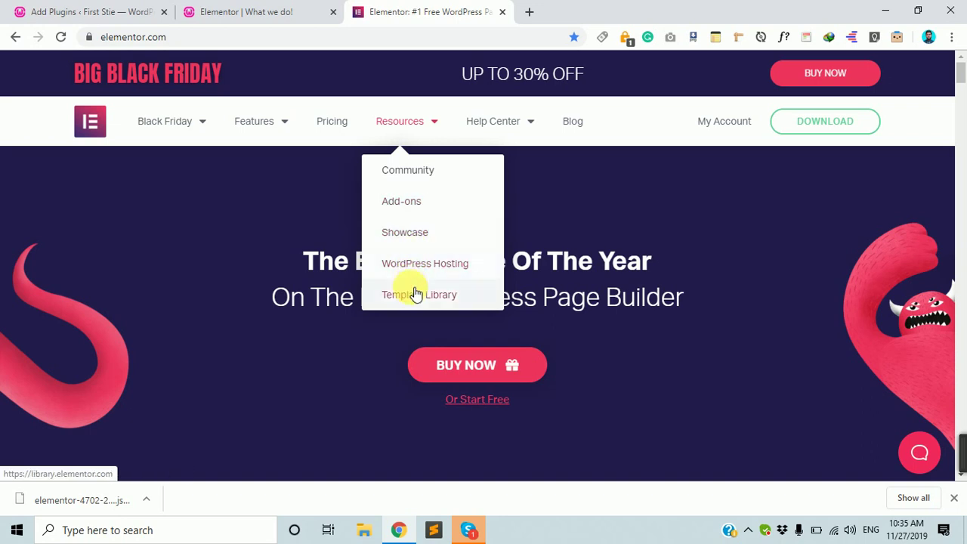
click(414, 206)
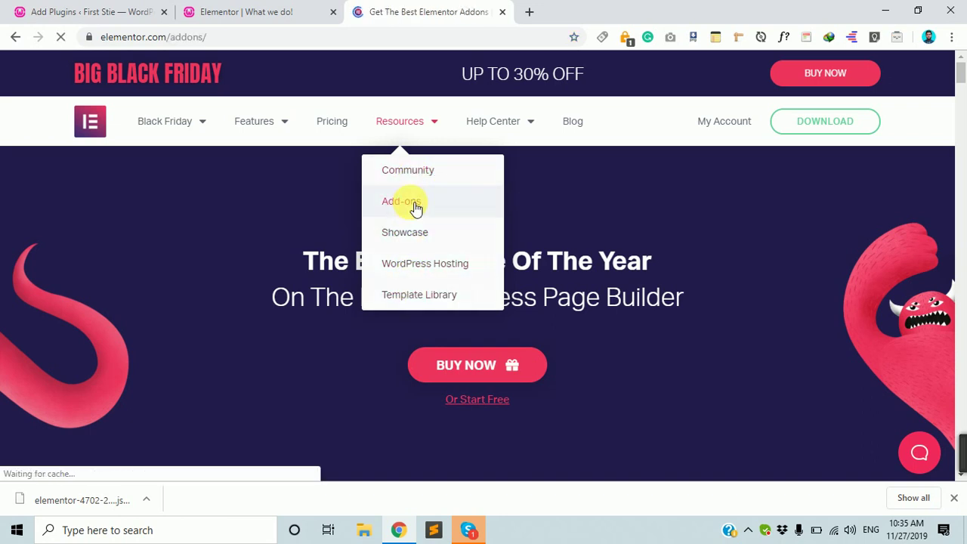
Step: Look through the listed Elementor add-ons, from Envato Elements down to Element Pack
scroll(415, 207, down, 4)
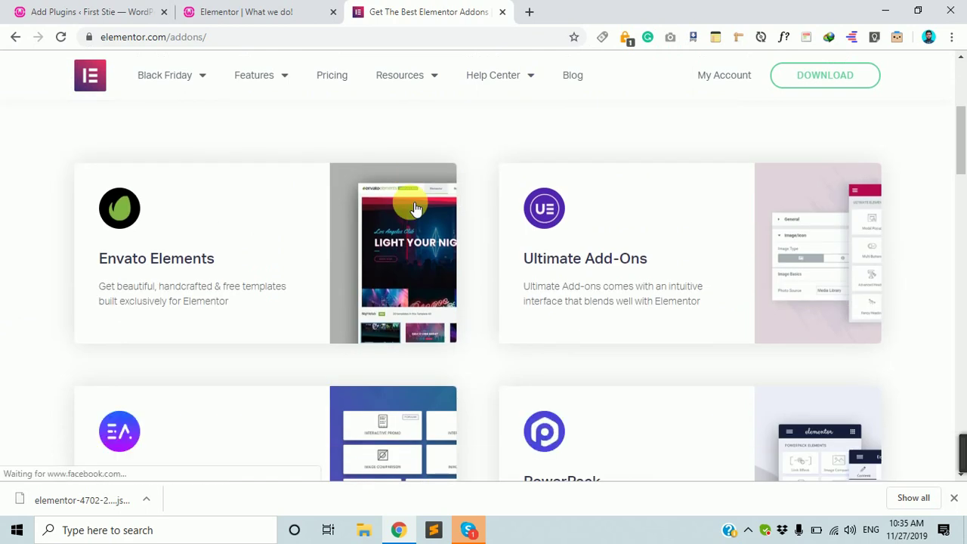
scroll(169, 254, down, 2)
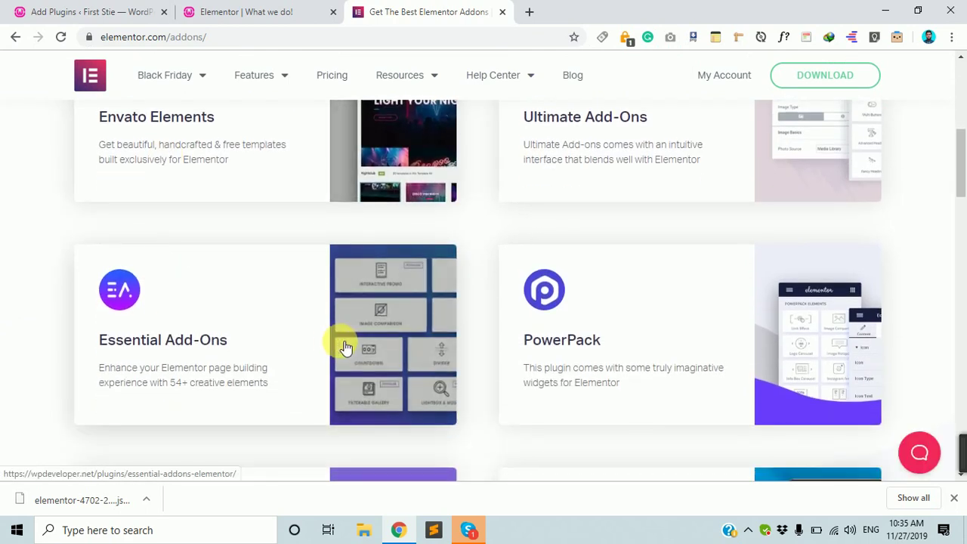
scroll(162, 341, up, 2)
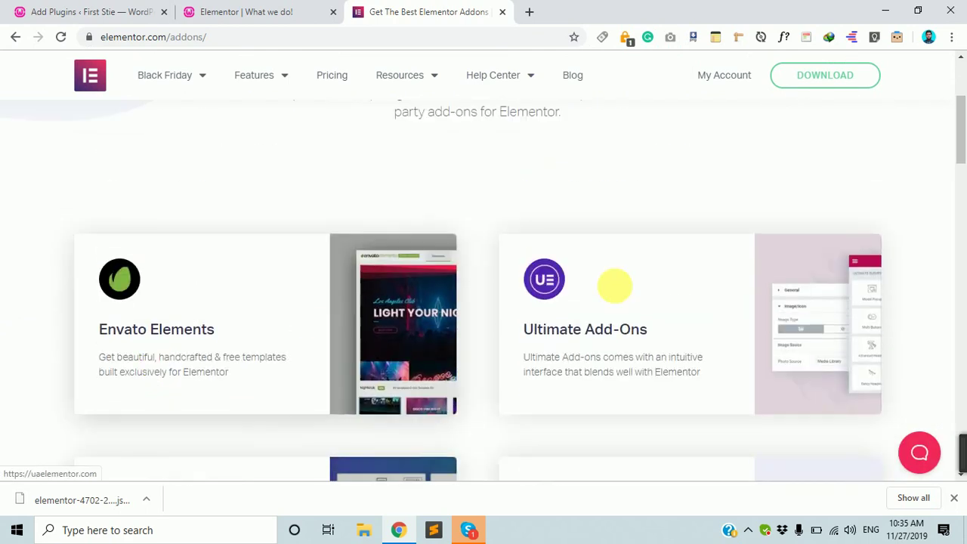
scroll(366, 346, down, 3)
scroll(234, 276, down, 1)
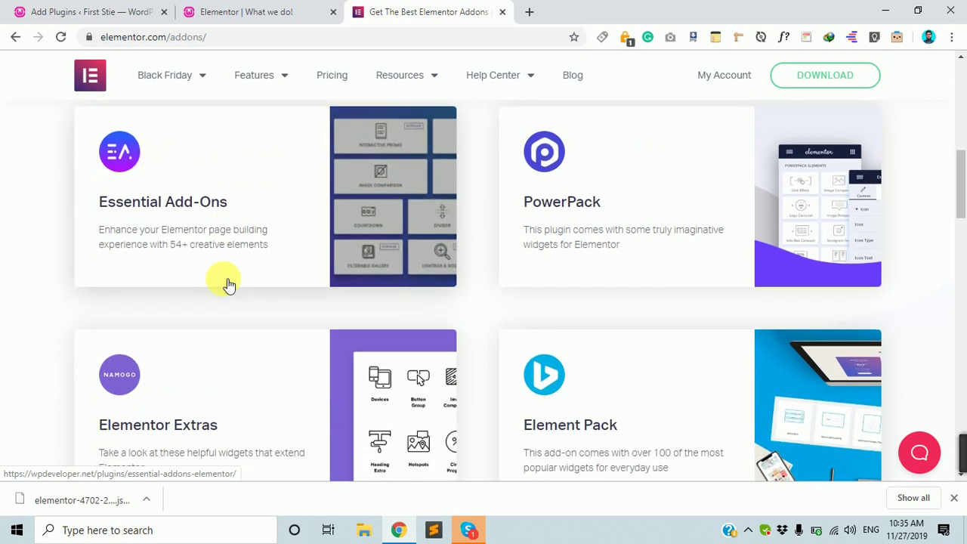
Step: Return to the WordPress plugin search results for "elementor" and look over the add-ons in the upper part of the list
click(90, 10)
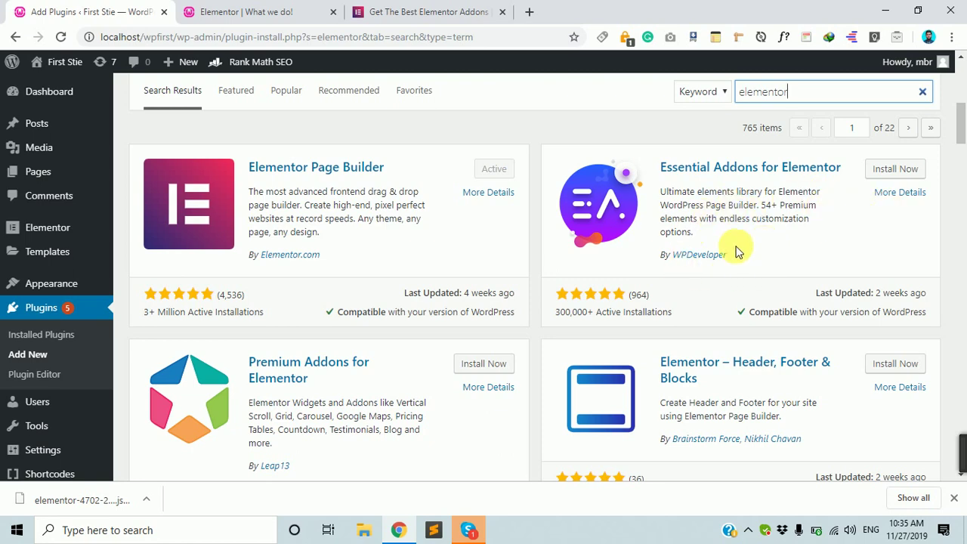
scroll(529, 262, down, 8)
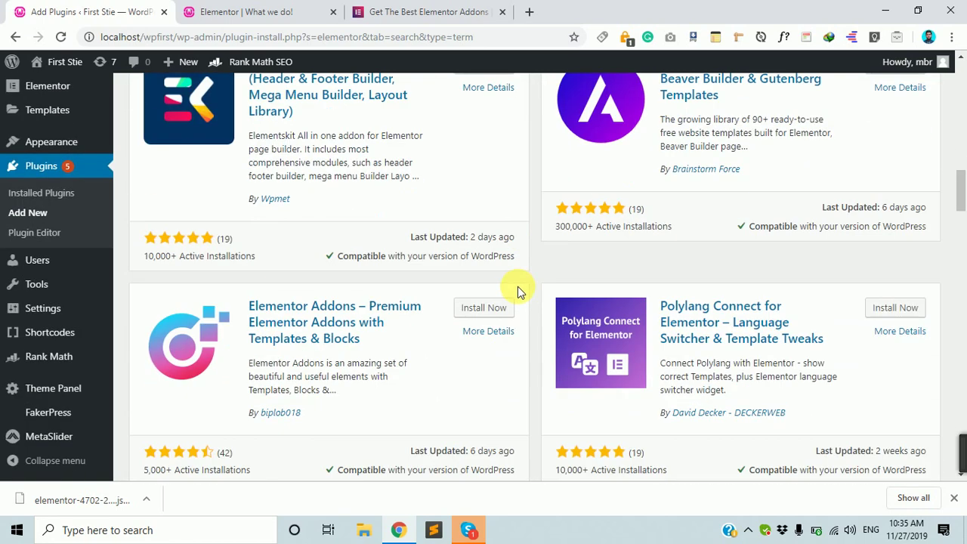
scroll(518, 295, down, 10)
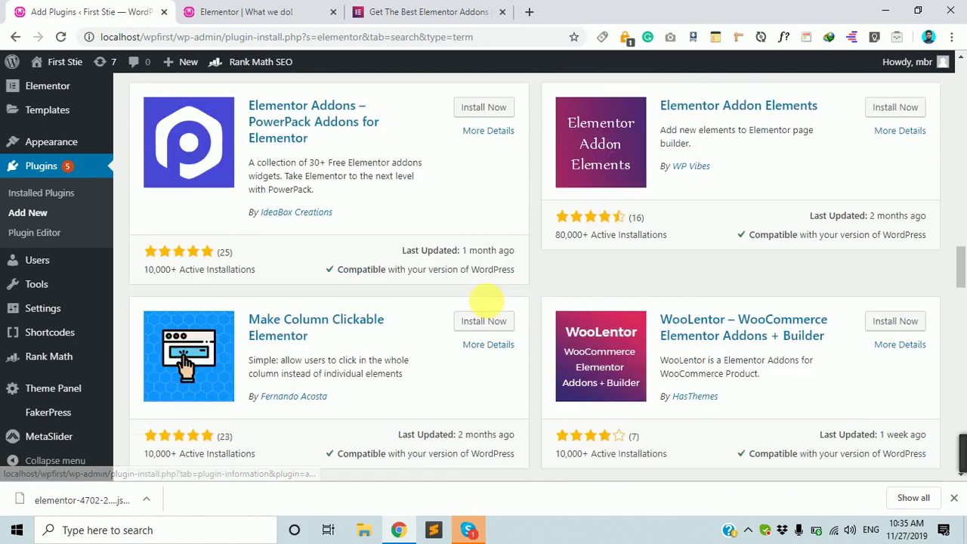
scroll(485, 301, up, 7)
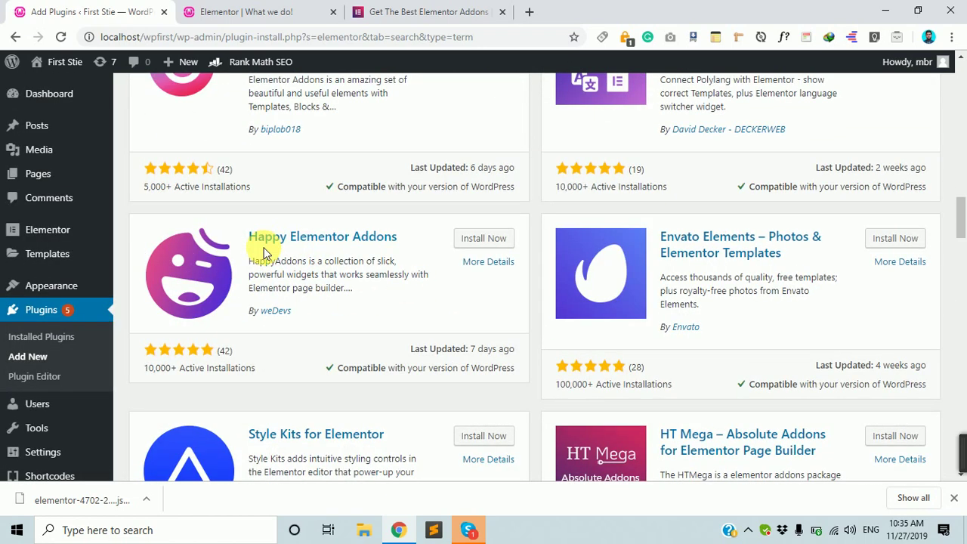
scroll(459, 252, up, 6)
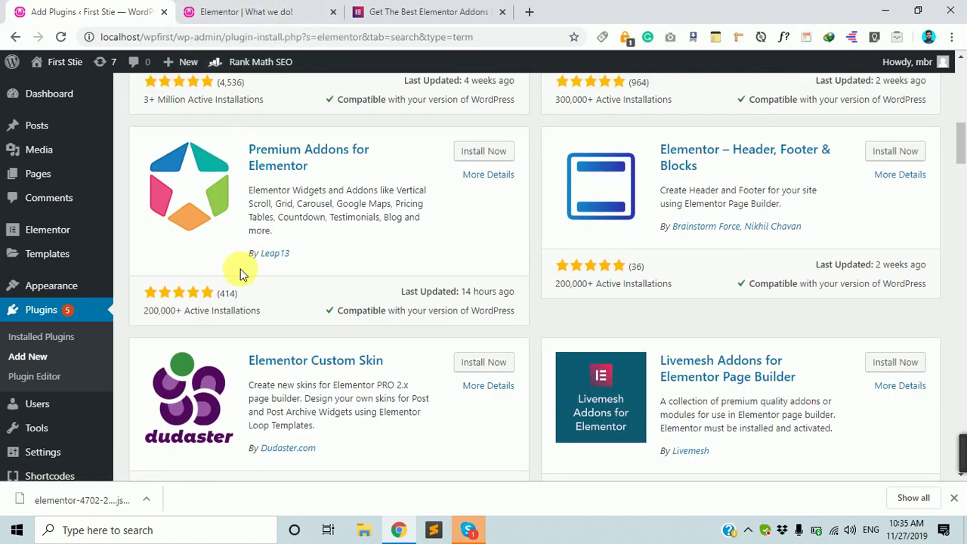
scroll(246, 283, down, 5)
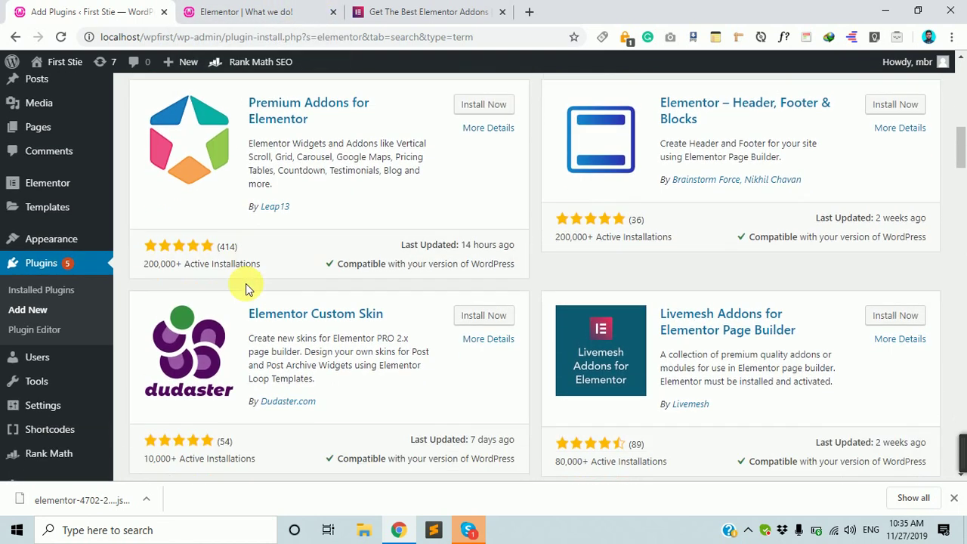
scroll(476, 311, down, 2)
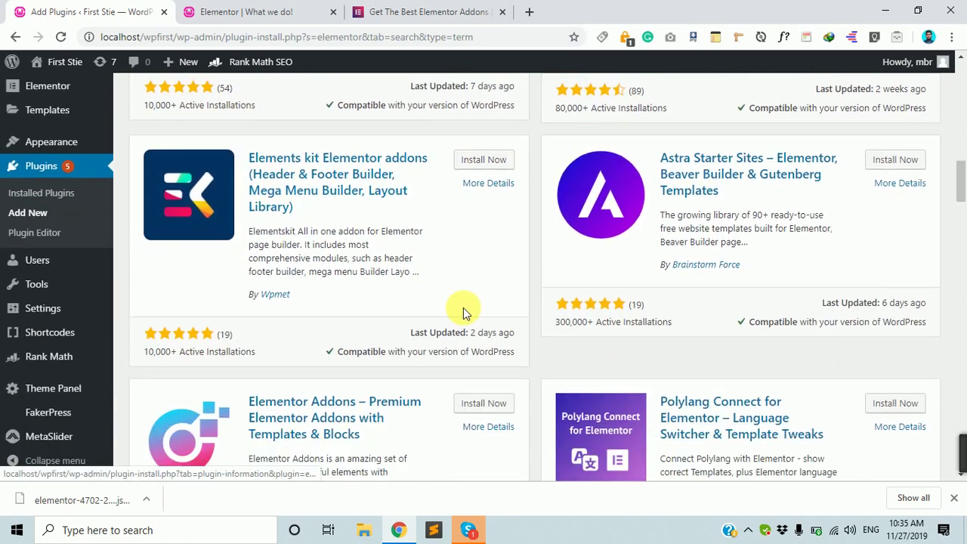
scroll(457, 310, up, 10)
scroll(455, 310, up, 3)
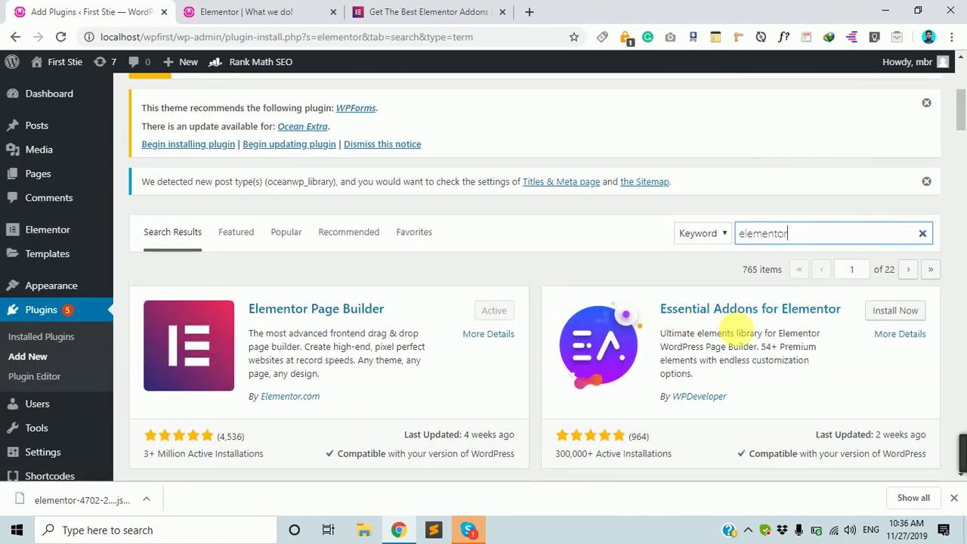
Step: Look through the first page of Elementor plugin results from Essential Addons to WidgetKit and highlight the page indicator at its end
scroll(642, 314, down, 1)
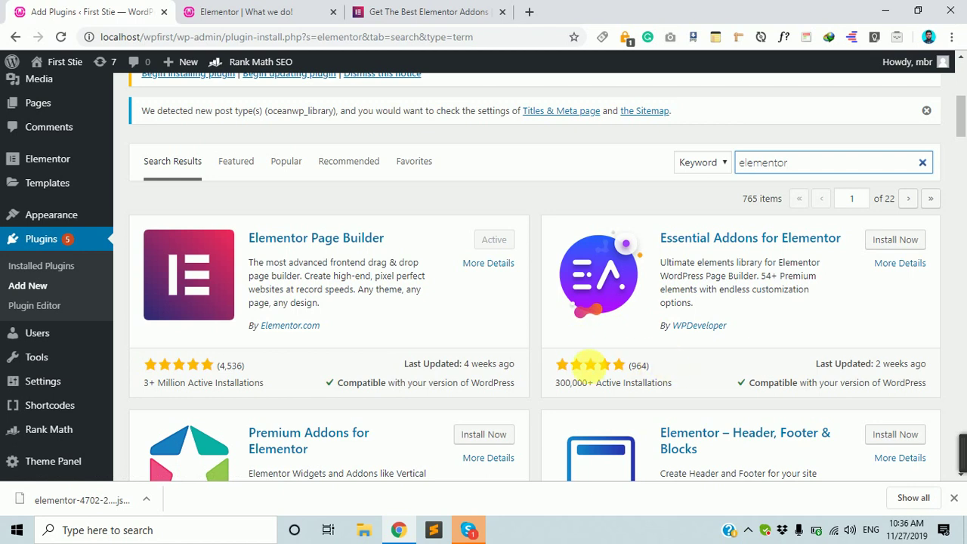
scroll(714, 314, down, 2)
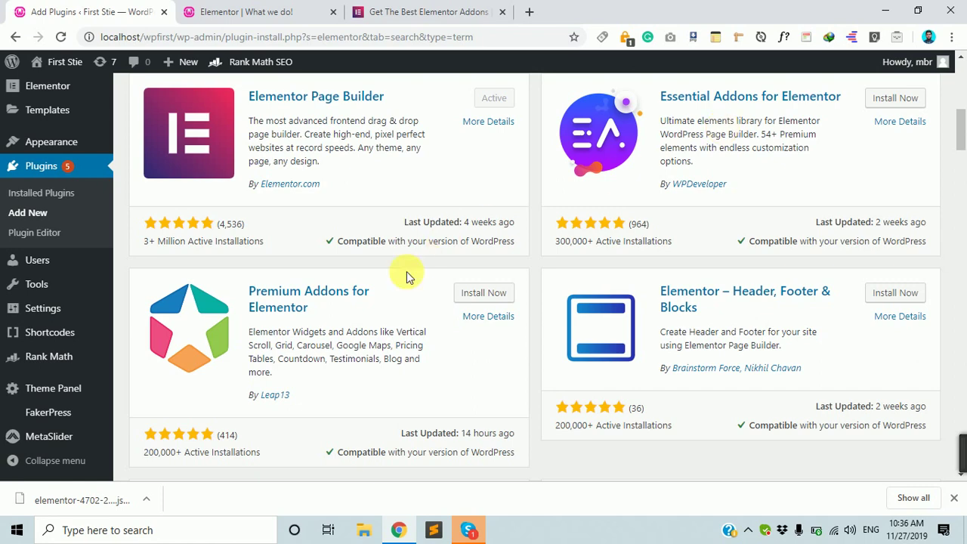
scroll(402, 273, down, 2)
scroll(559, 280, down, 5)
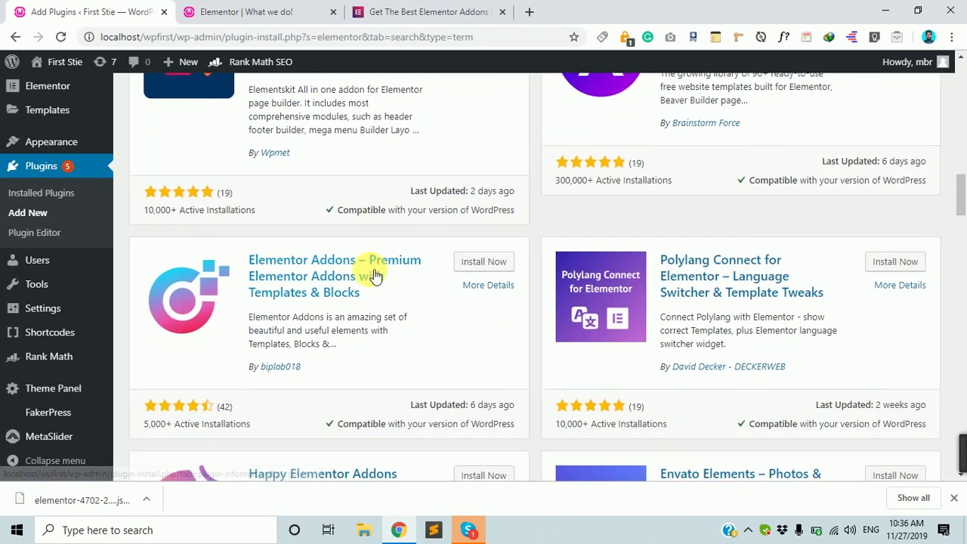
scroll(376, 276, down, 10)
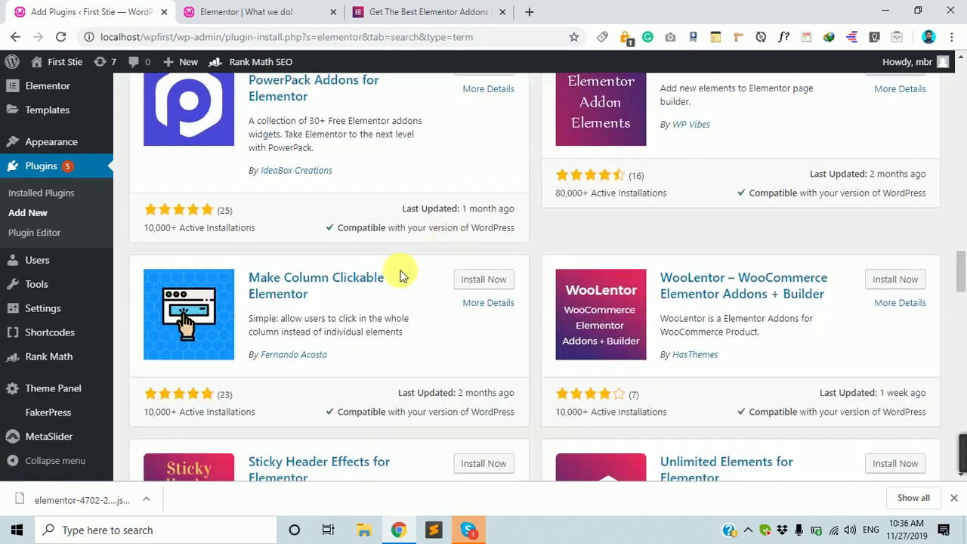
scroll(702, 285, down, 12)
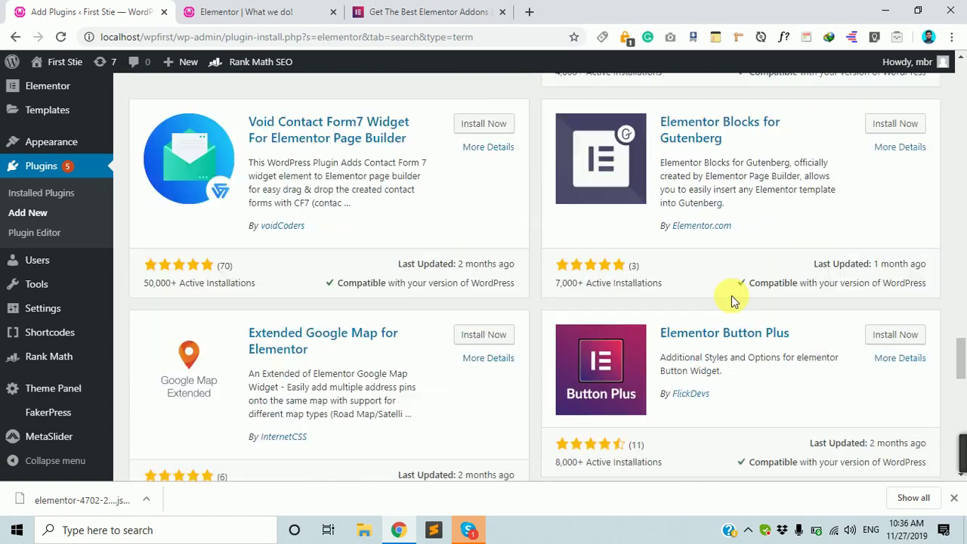
scroll(732, 301, down, 11)
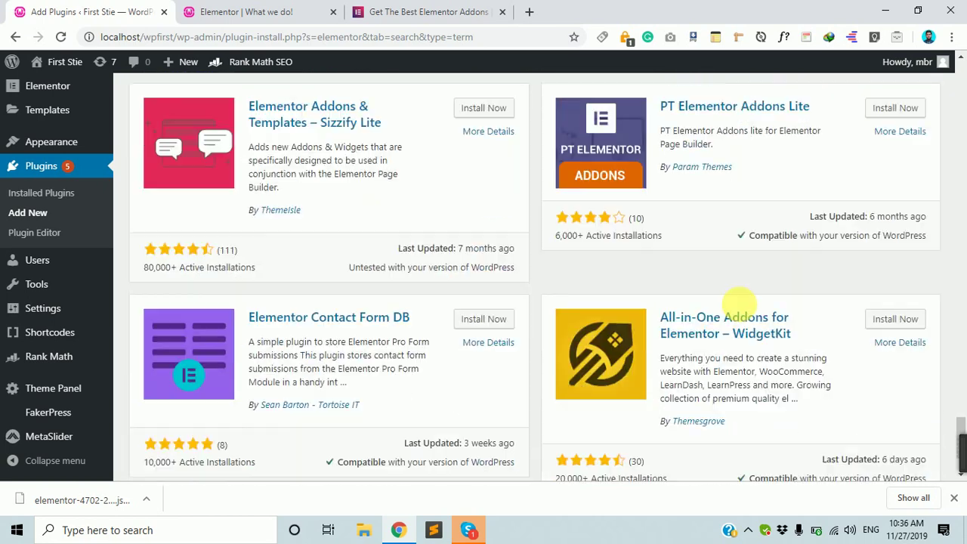
scroll(738, 302, down, 2)
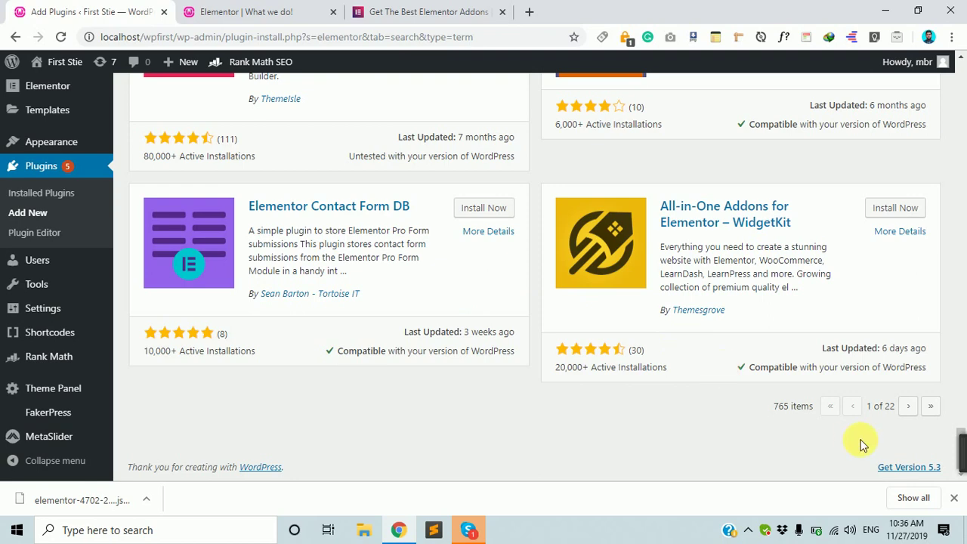
drag(863, 405, 899, 417)
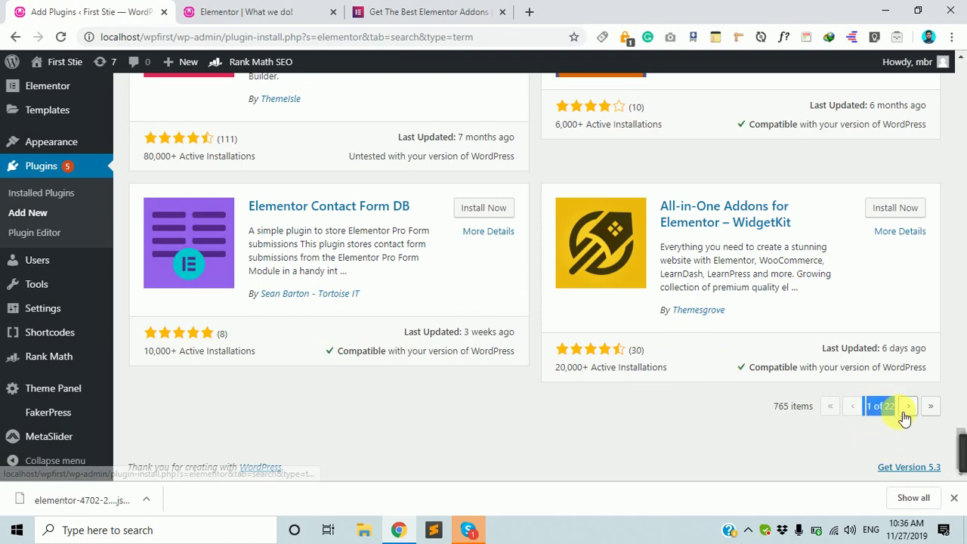
scroll(866, 404, up, 6)
scroll(865, 404, up, 10)
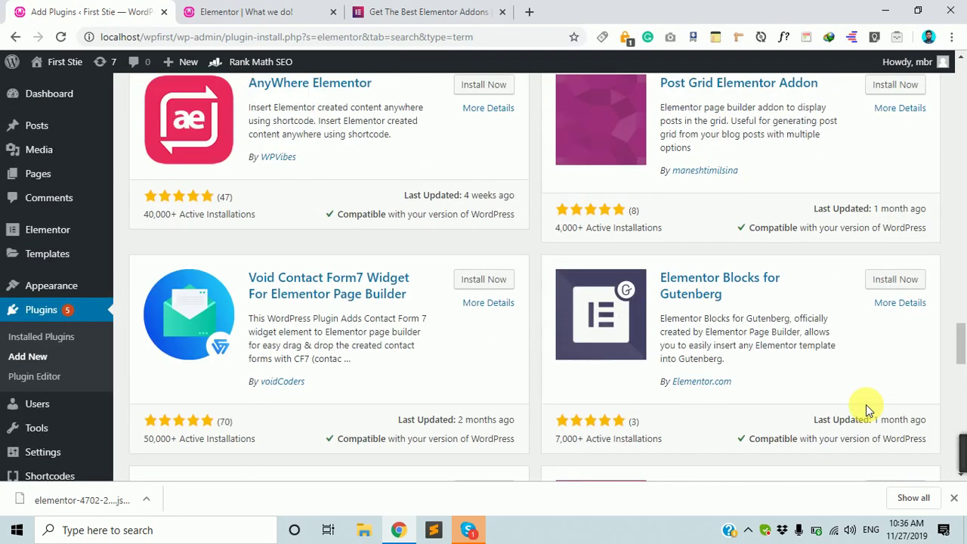
scroll(866, 404, up, 10)
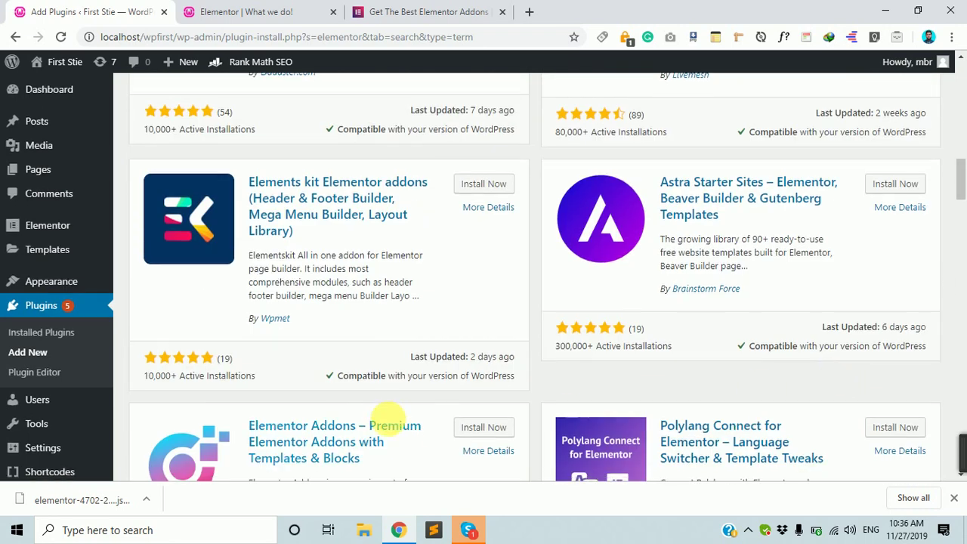
Step: Examine the mid-list add-ons such as HT Mega, PowerPack and Elementor Addon Elements, continuing to the end of the results page
scroll(384, 425, down, 4)
scroll(717, 383, down, 8)
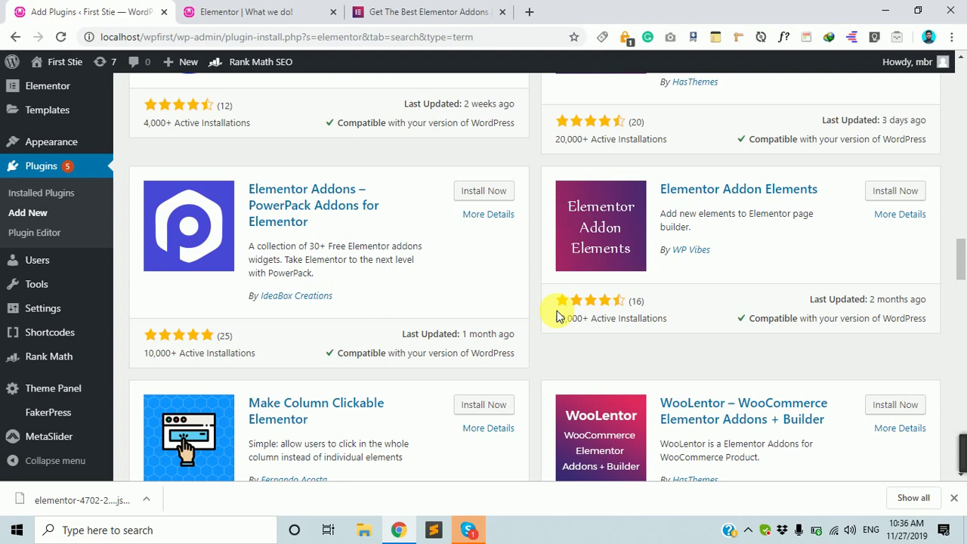
scroll(566, 315, up, 5)
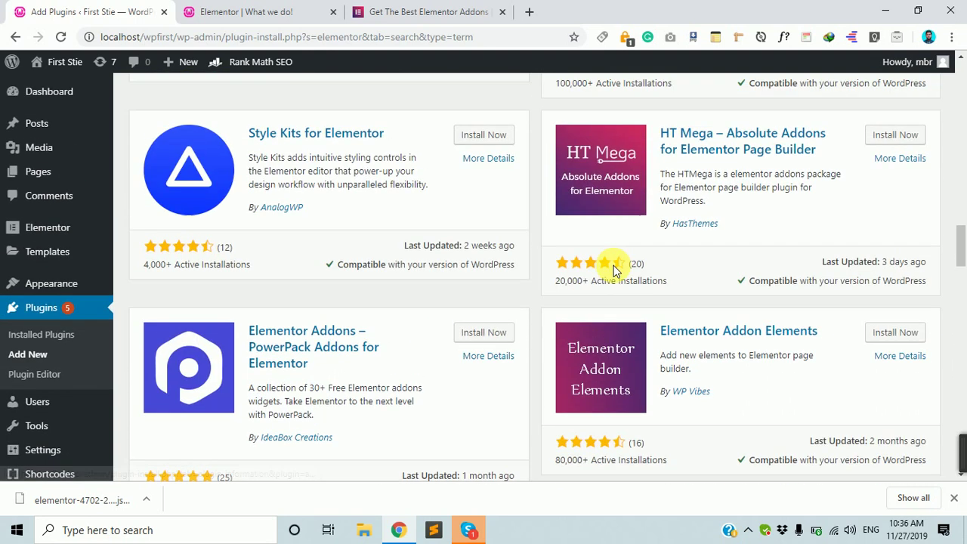
scroll(615, 265, down, 2)
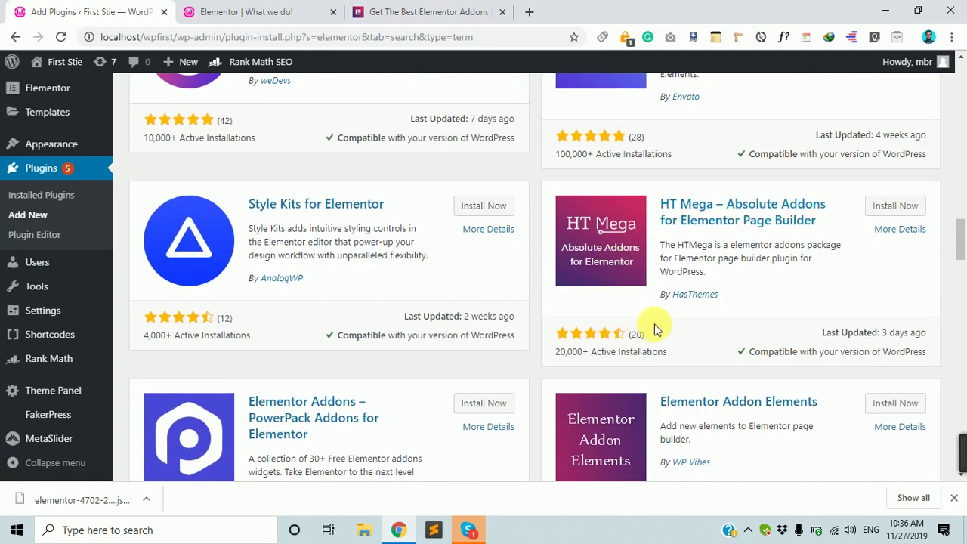
scroll(657, 318, up, 3)
scroll(657, 311, up, 3)
scroll(670, 302, down, 15)
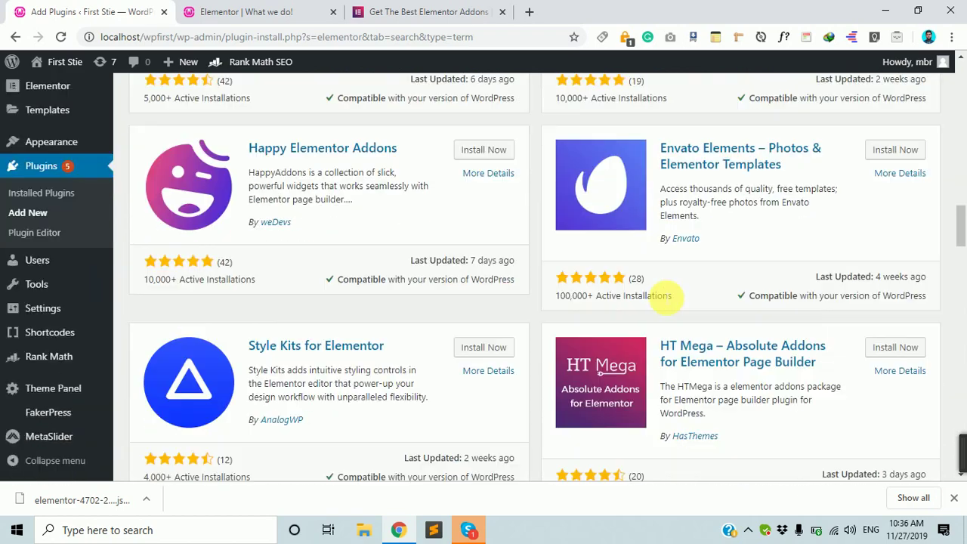
scroll(669, 302, down, 10)
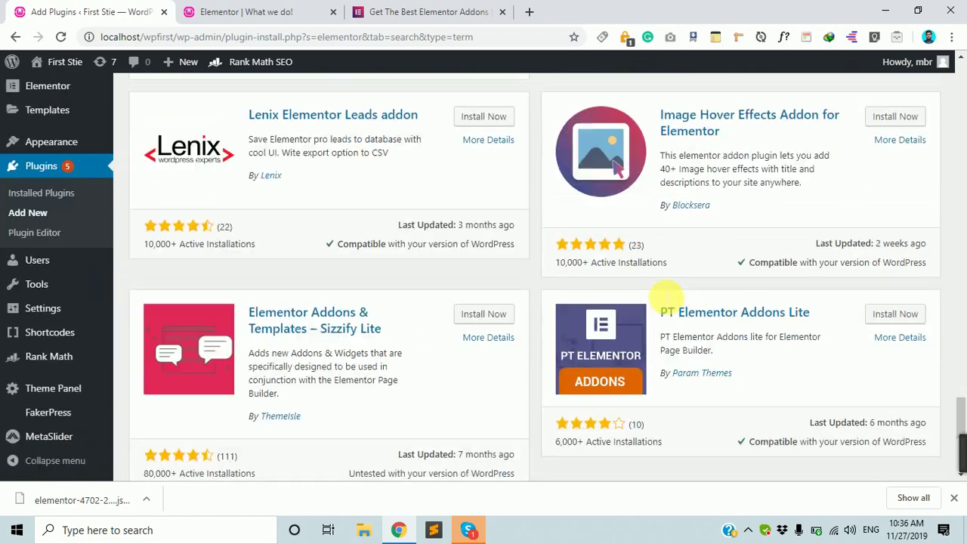
scroll(668, 301, up, 1)
scroll(666, 299, down, 3)
scroll(672, 317, down, 3)
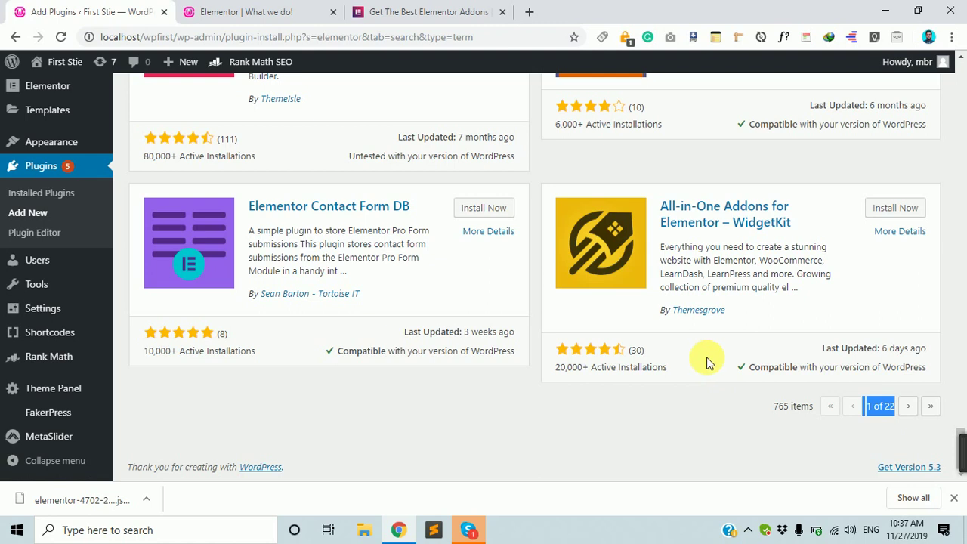
Step: Review the results back up from WidgetKit to Happy Elementor Addons, Envato Elements and HT Mega
scroll(707, 363, up, 3)
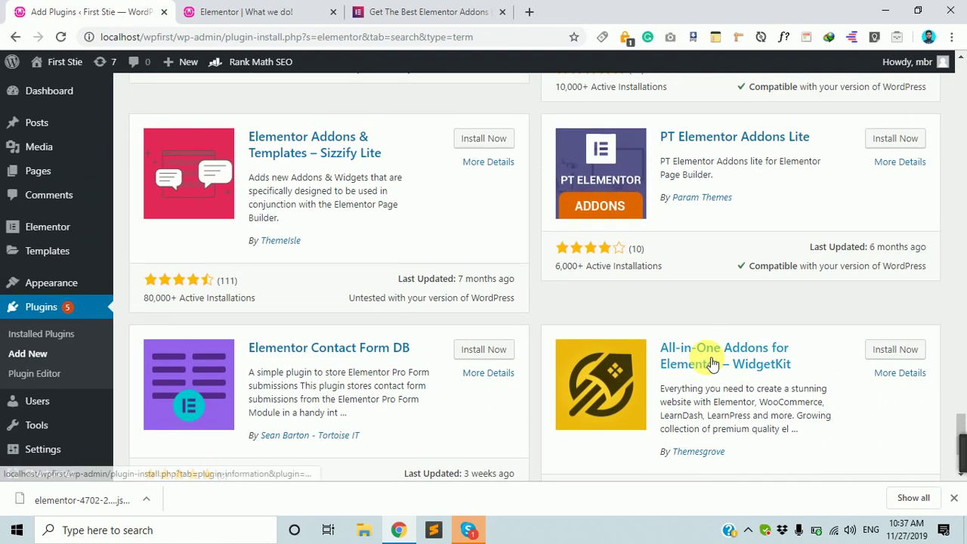
scroll(706, 363, up, 3)
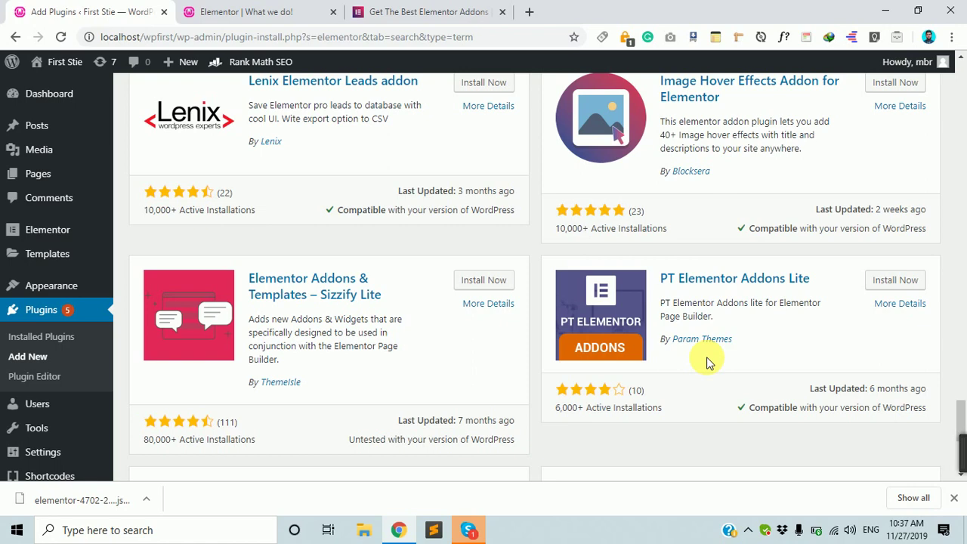
scroll(706, 363, up, 12)
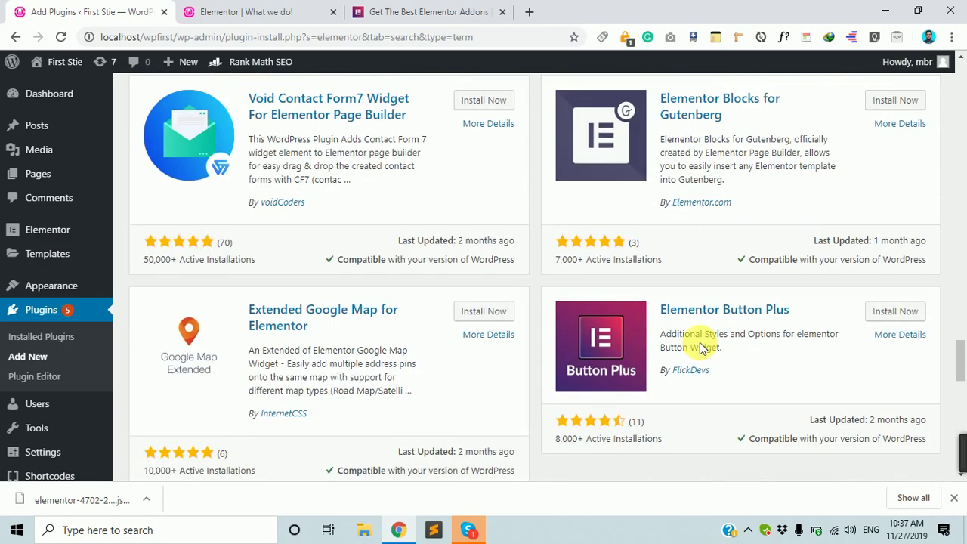
scroll(698, 340, down, 3)
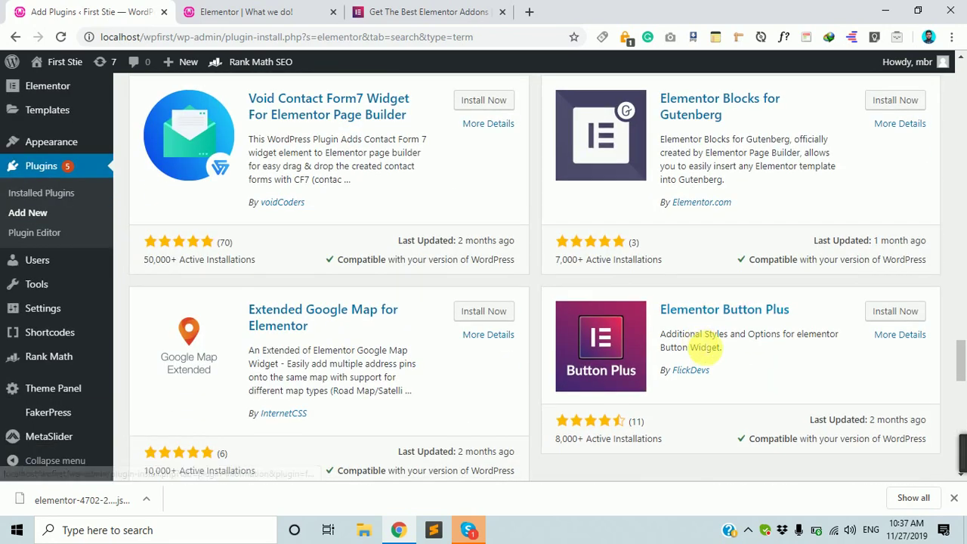
scroll(717, 393, down, 2)
scroll(737, 432, up, 12)
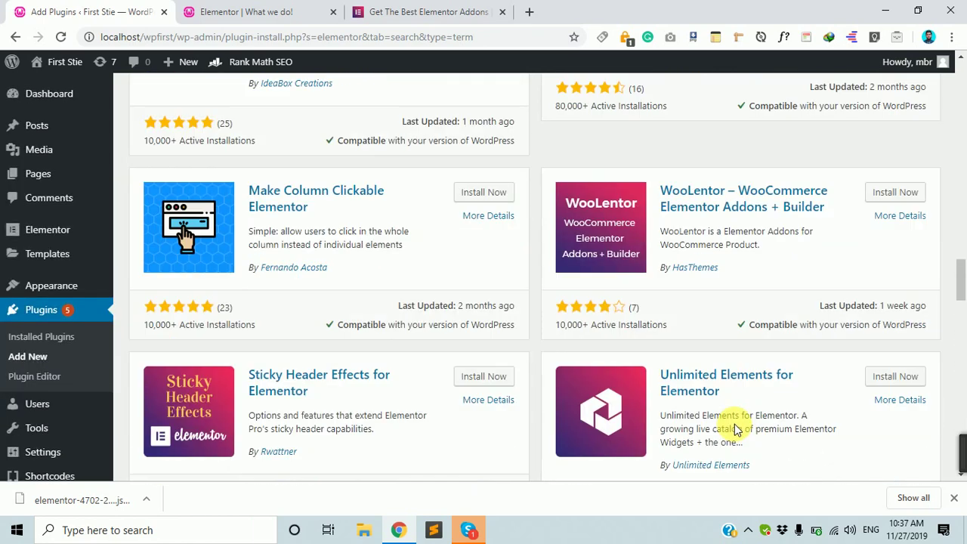
scroll(736, 429, up, 4)
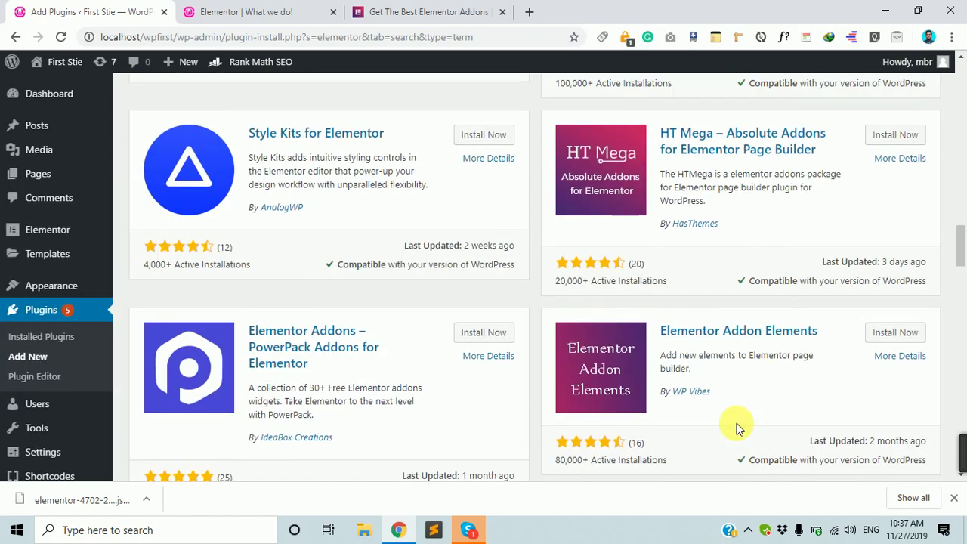
scroll(739, 428, up, 4)
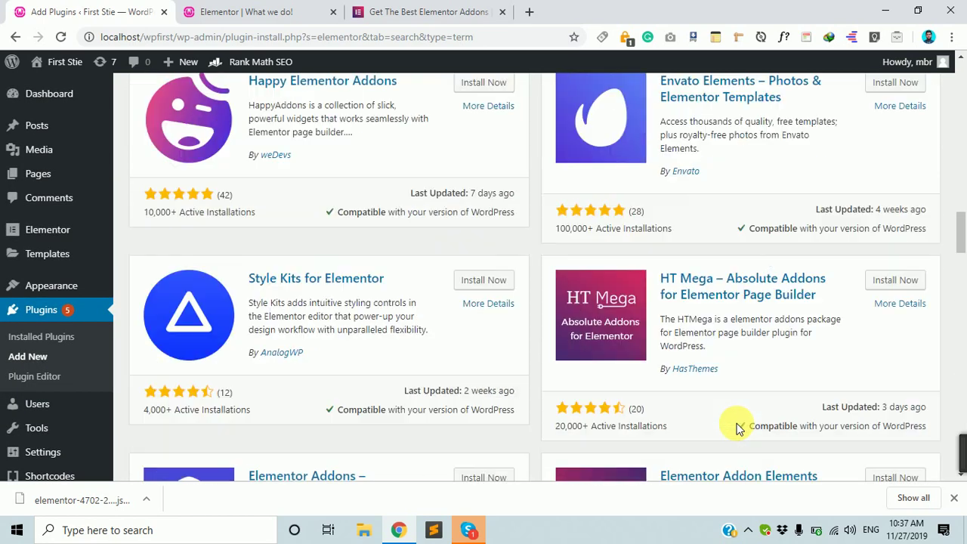
scroll(740, 428, up, 2)
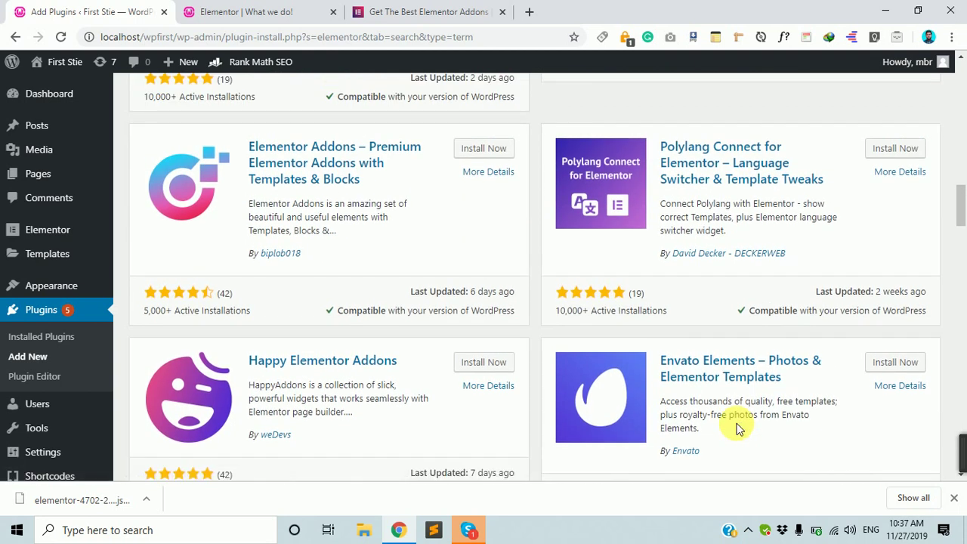
scroll(740, 393, down, 4)
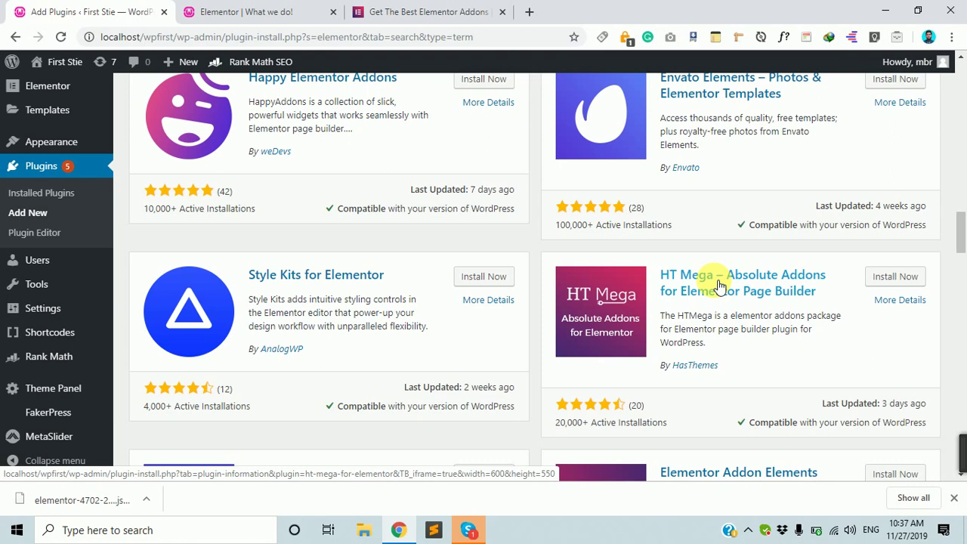
scroll(719, 286, up, 2)
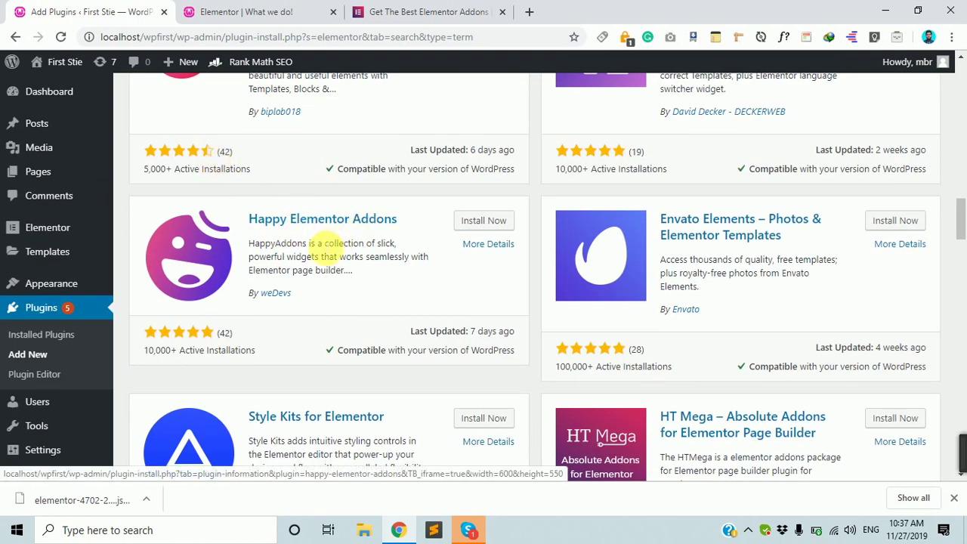
scroll(615, 334, up, 1)
scroll(660, 313, down, 2)
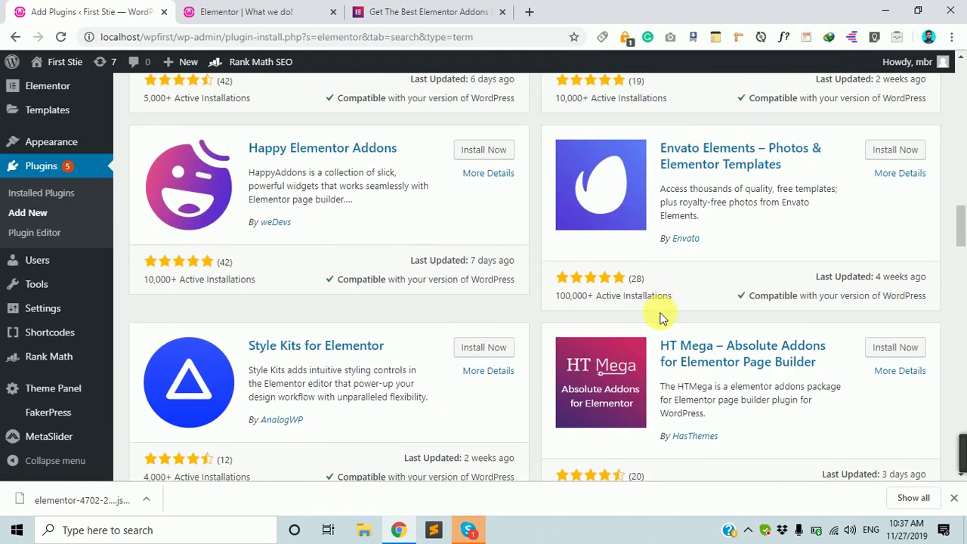
Step: Install the HT Mega – Absolute Addons for Elementor Page Builder plugin from the search results
scroll(730, 346, down, 2)
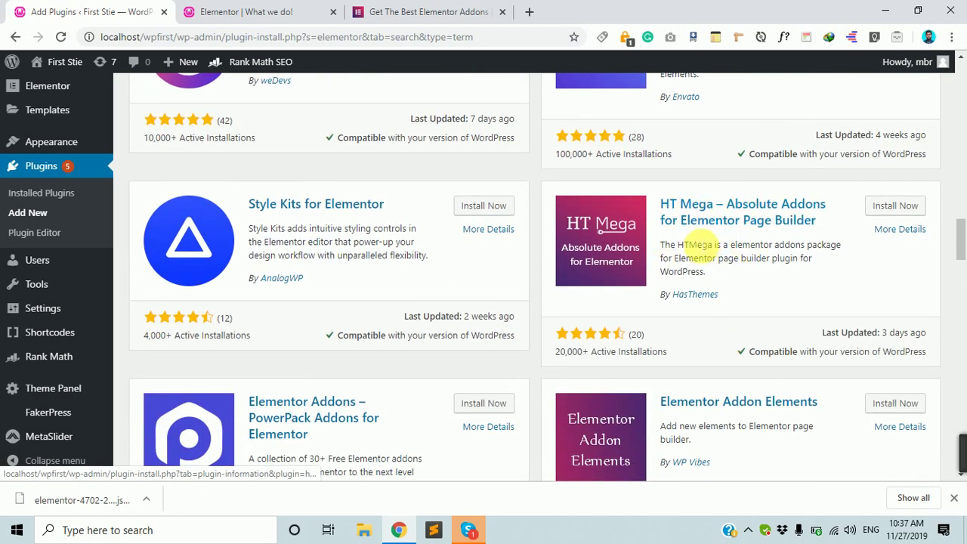
scroll(687, 355, up, 3)
scroll(662, 405, up, 2)
scroll(669, 425, down, 5)
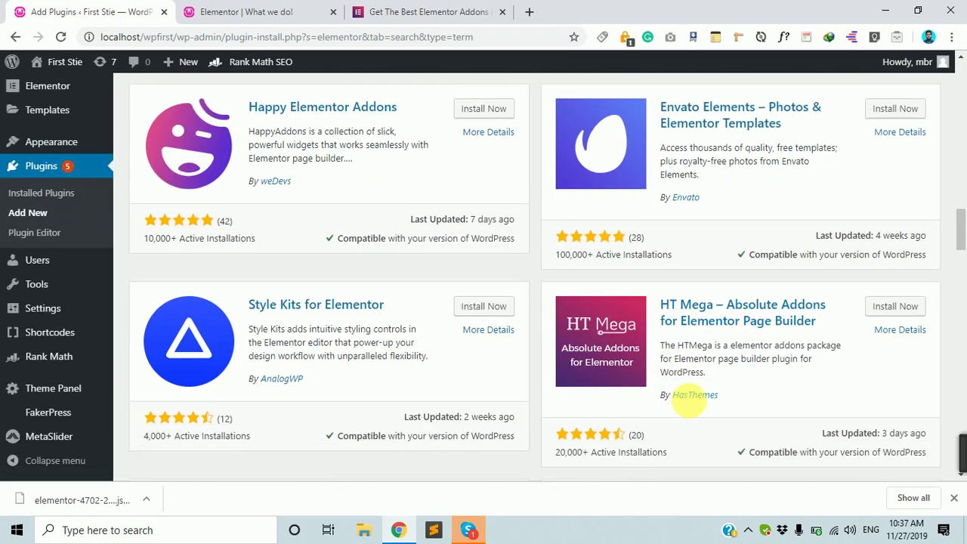
click(889, 210)
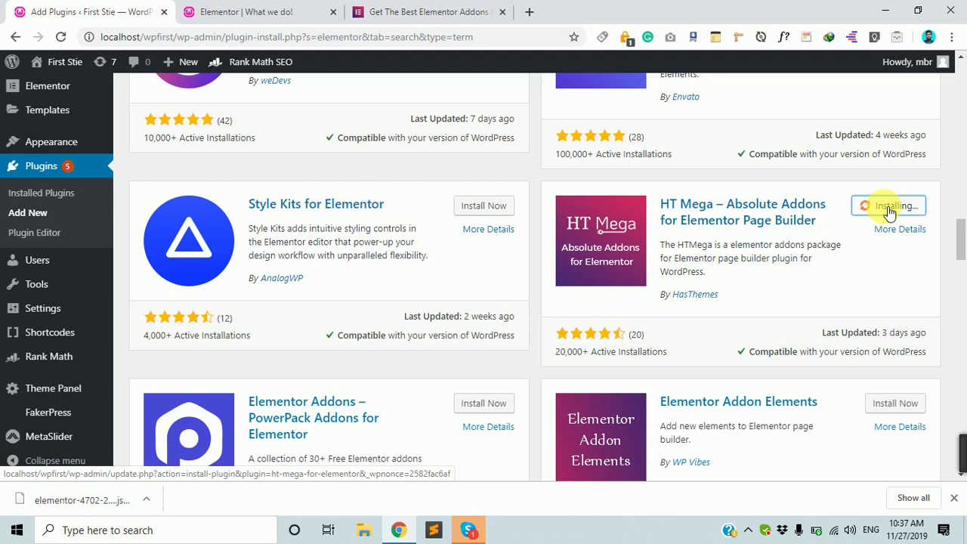
Step: Search Google for "crocko block" in a new browser tab and open the Crocoblock website
click(529, 12)
text(cro)
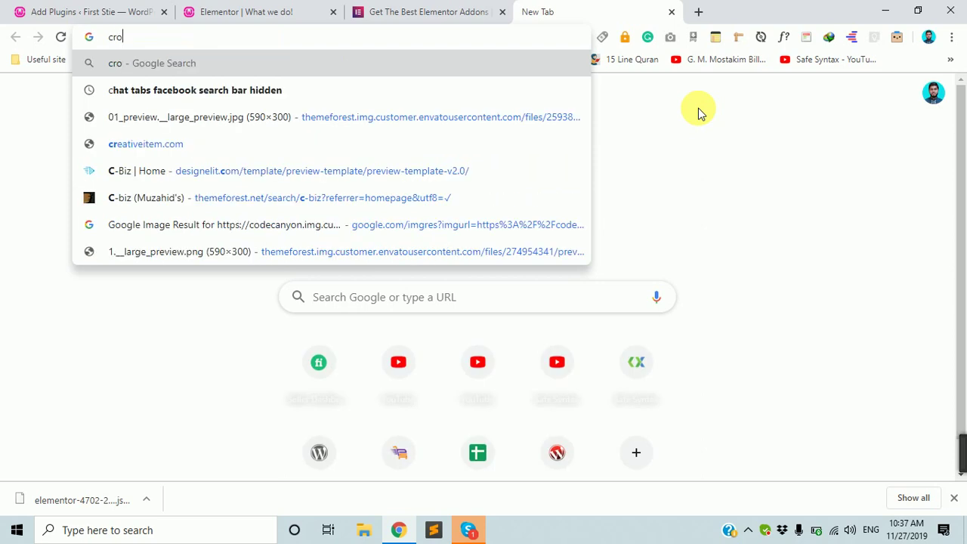
key(Down)
key(Return)
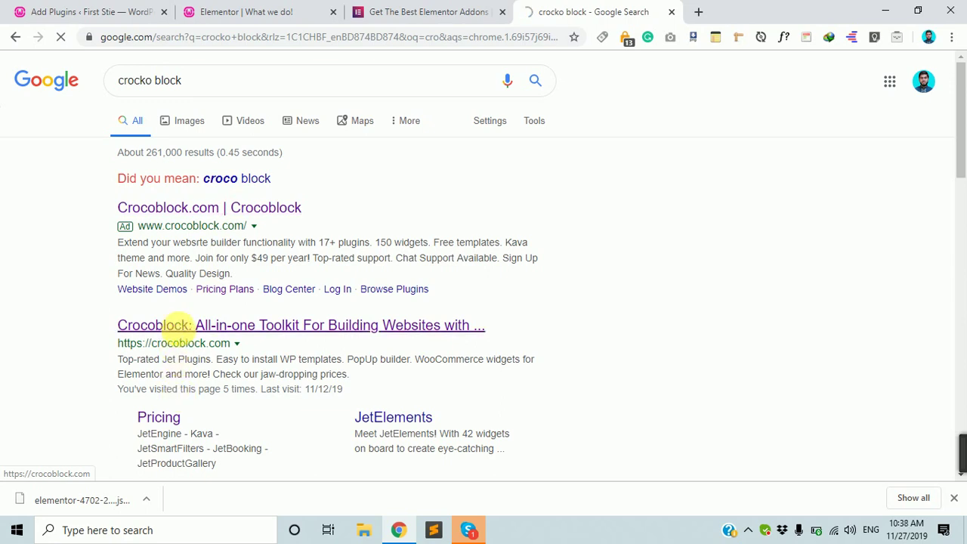
click(181, 330)
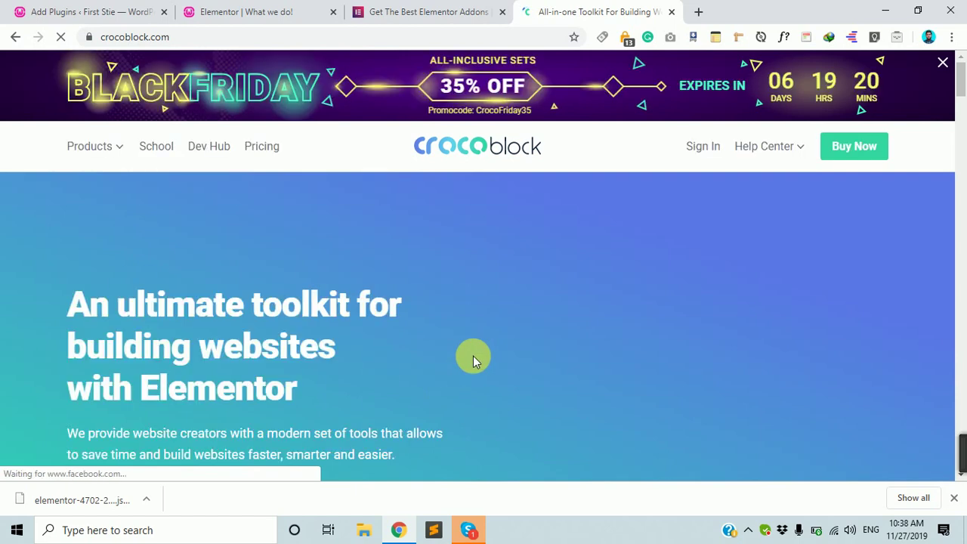
Step: Look over the Crocoblock home page and display its list of plugin products
scroll(473, 360, down, 3)
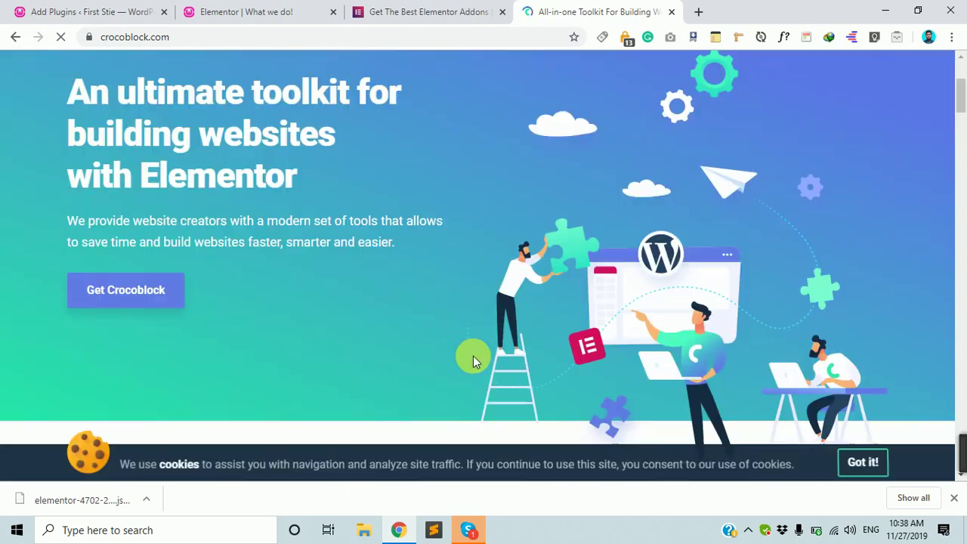
scroll(472, 358, down, 2)
scroll(473, 358, up, 5)
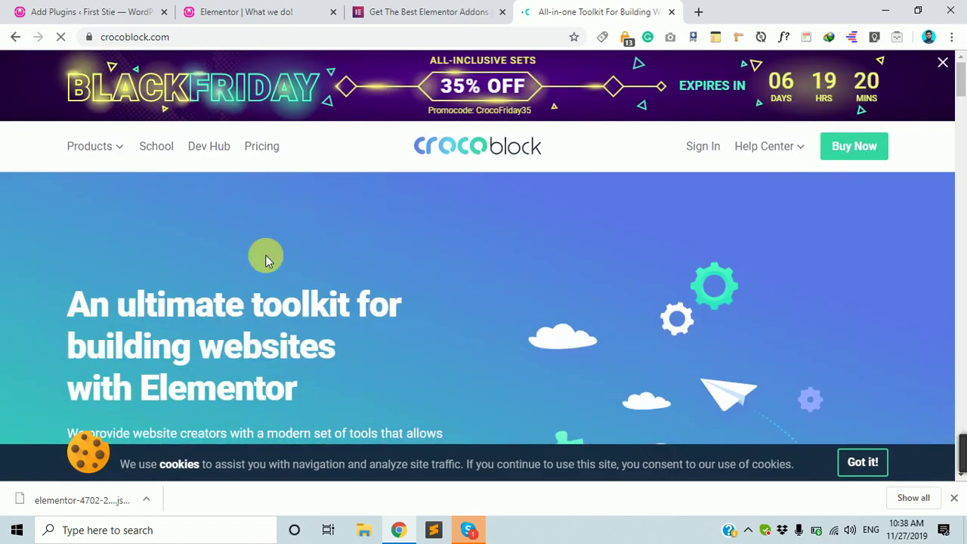
click(124, 150)
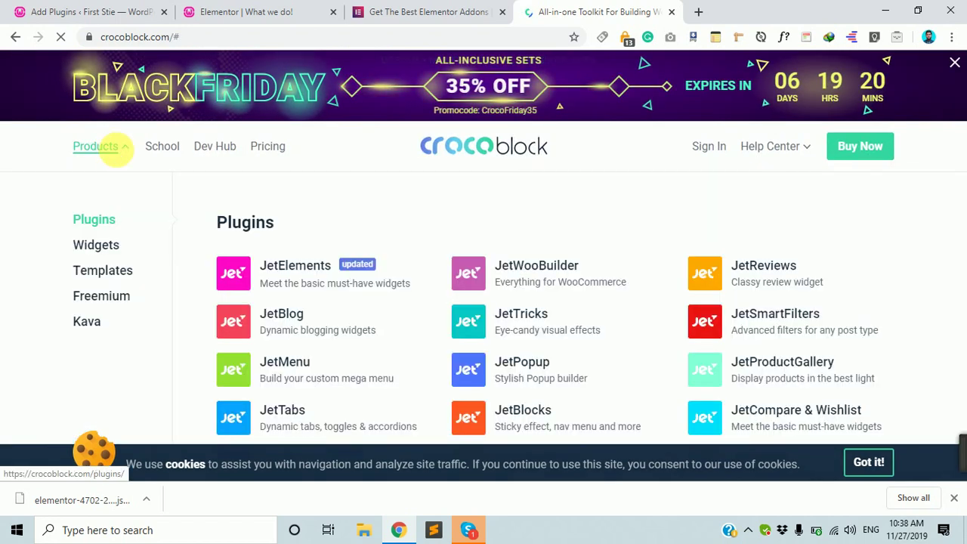
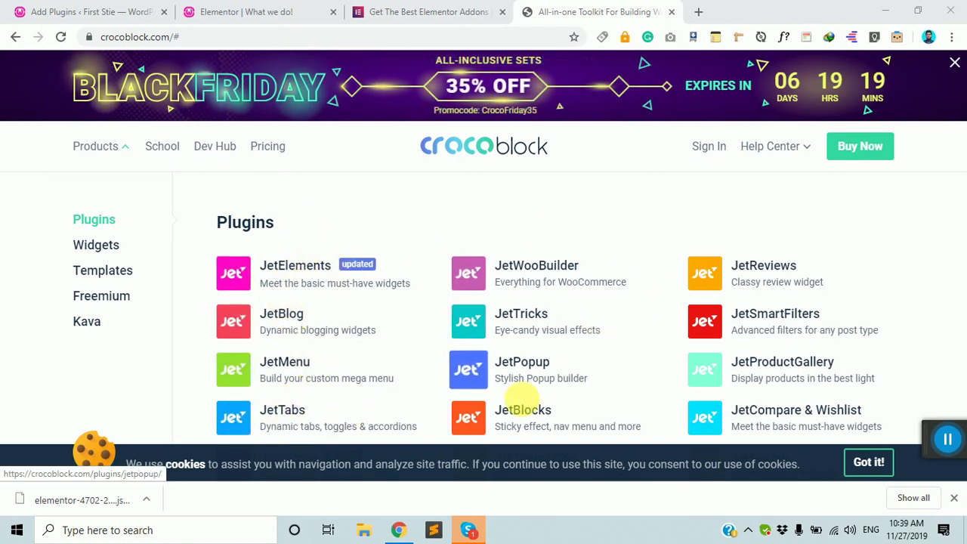
Step: Open the JetElements page in a separate tab and return to Crocoblock's product overview to view its widgets category
middle_click(309, 265)
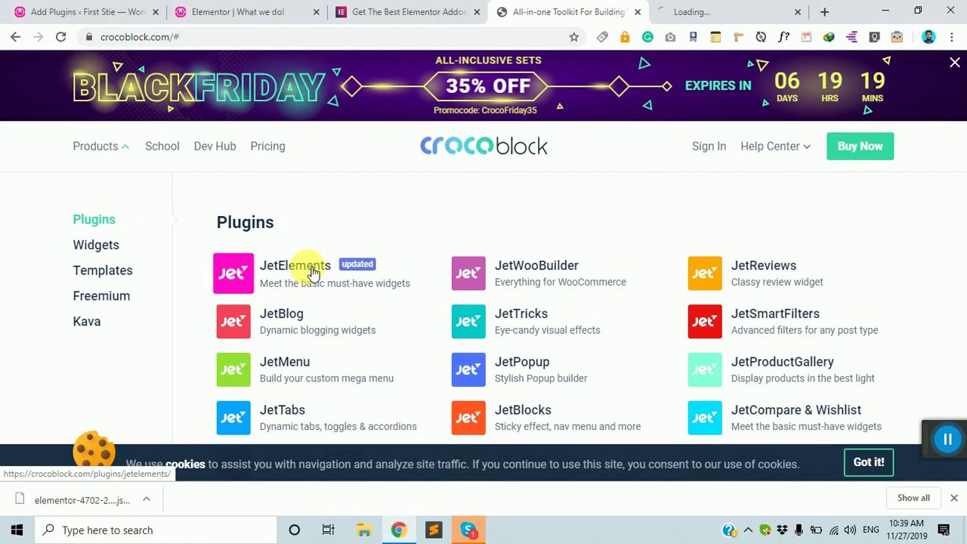
click(749, 9)
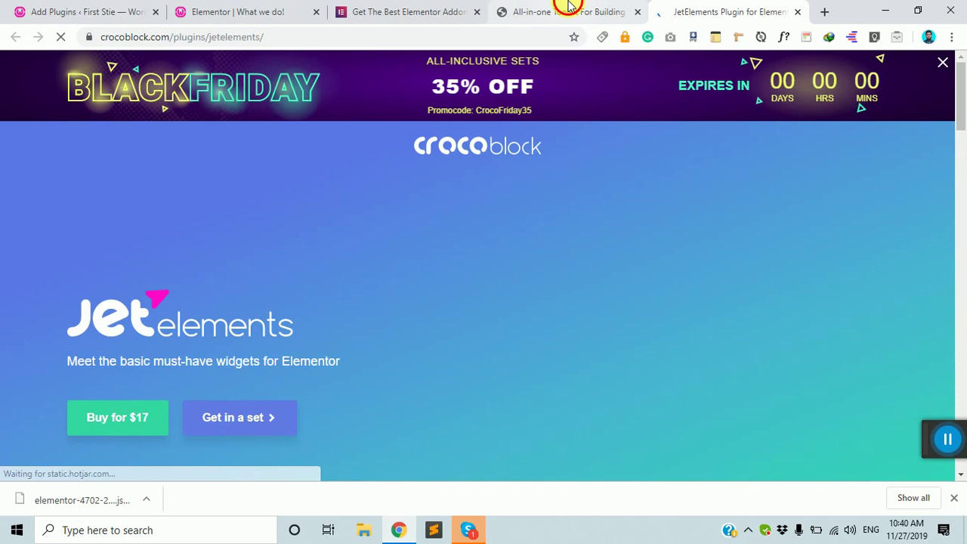
click(563, 11)
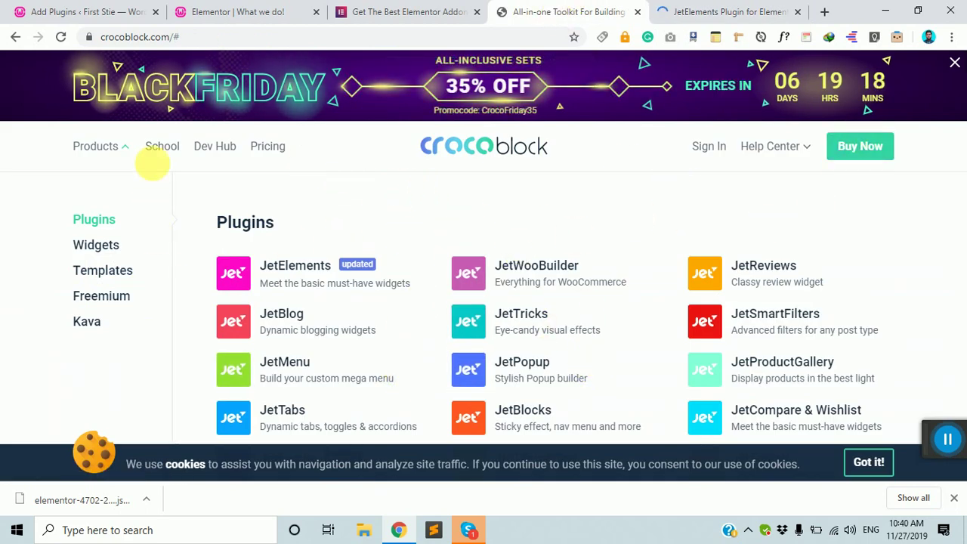
click(96, 245)
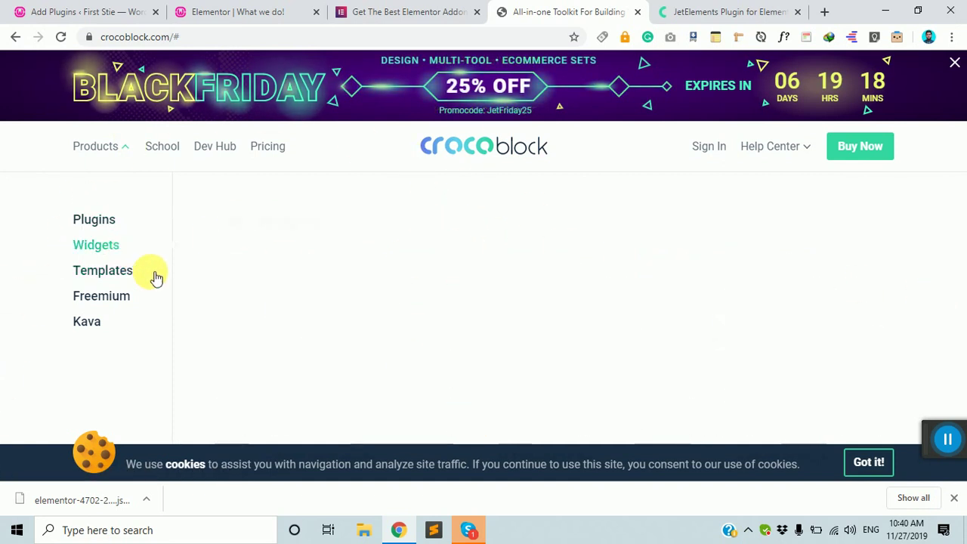
mouse_move(138, 355)
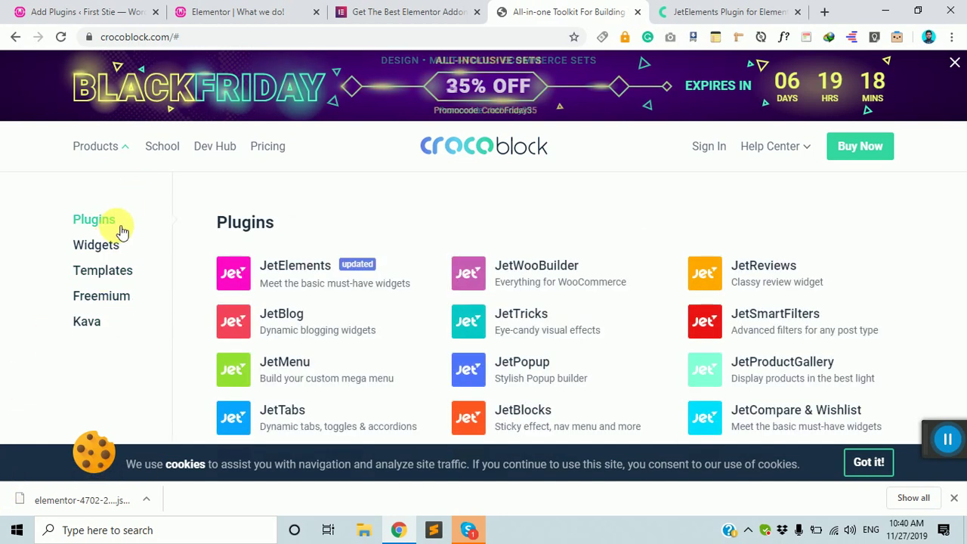
Step: Switch to the JetElements page and look through its introduction, benefits and widget collection down to Logo showcase
click(725, 11)
scroll(640, 304, down, 9)
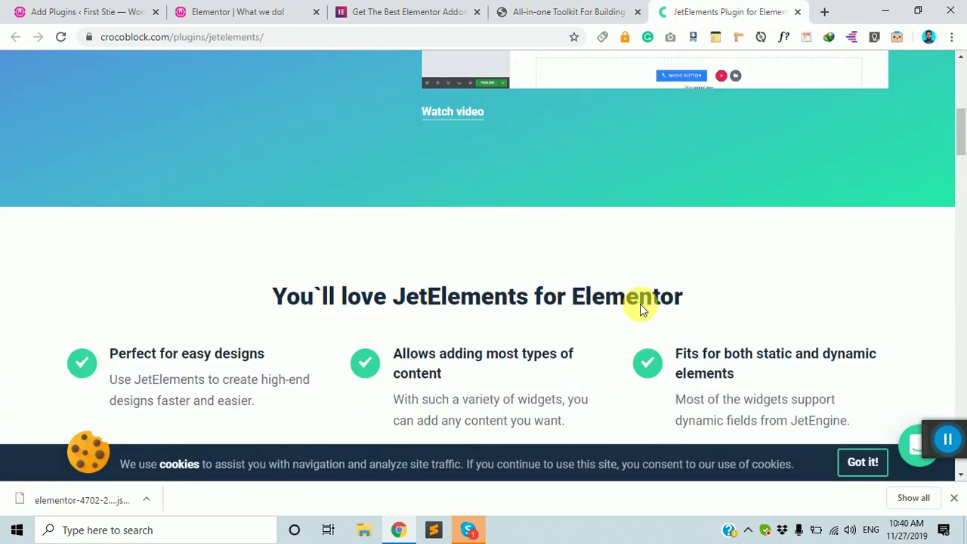
scroll(640, 304, up, 8)
scroll(179, 244, up, 2)
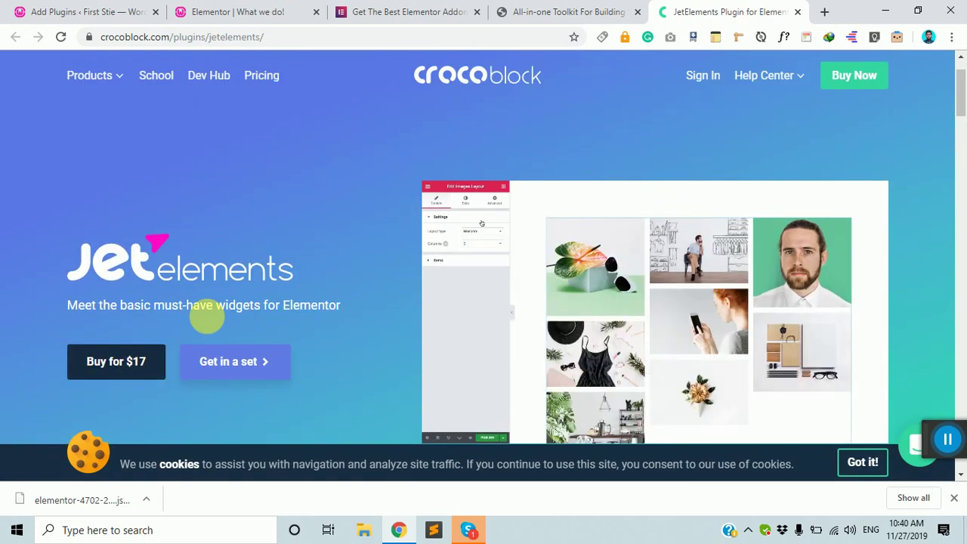
scroll(261, 367, down, 10)
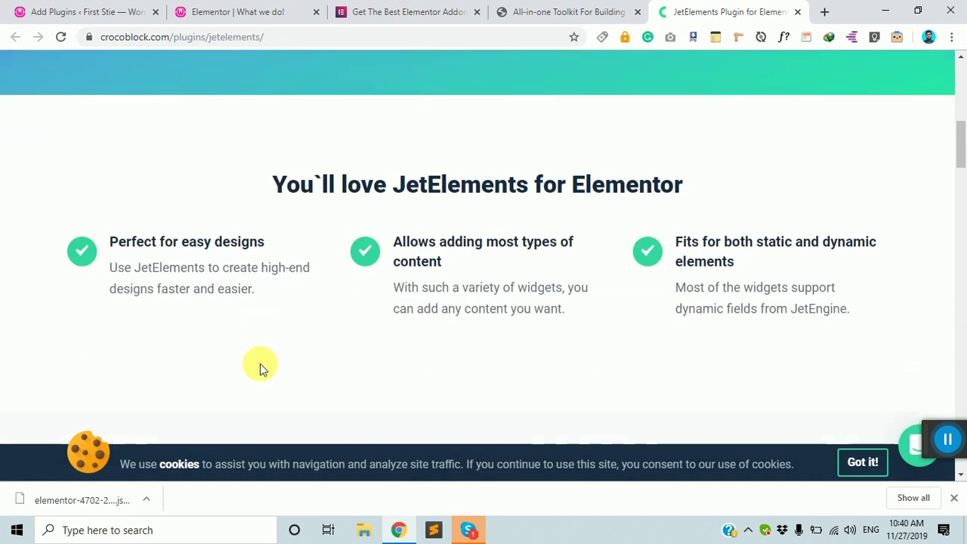
scroll(266, 370, down, 8)
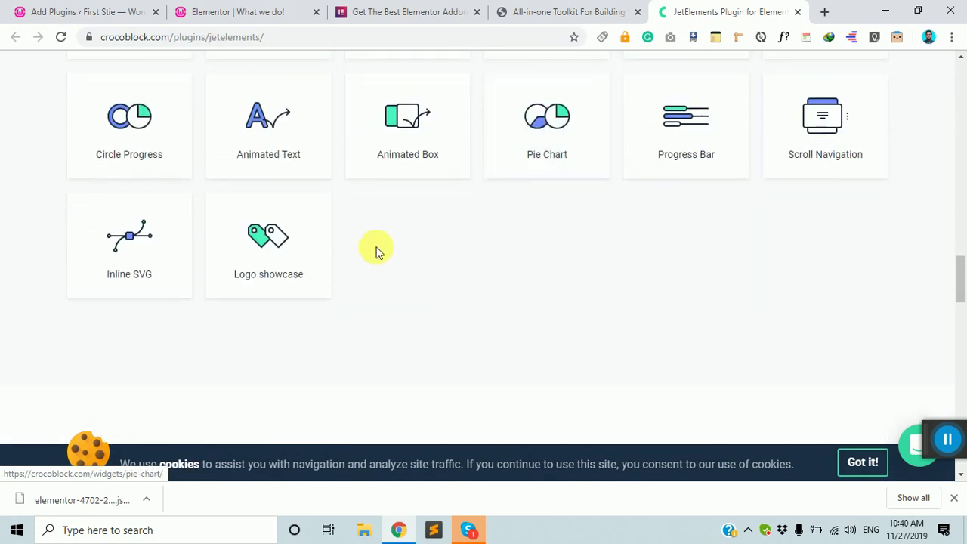
Step: Review the JetElements widget grid again and return to the Crocoblock overview of widgets and plugins
scroll(822, 216, up, 15)
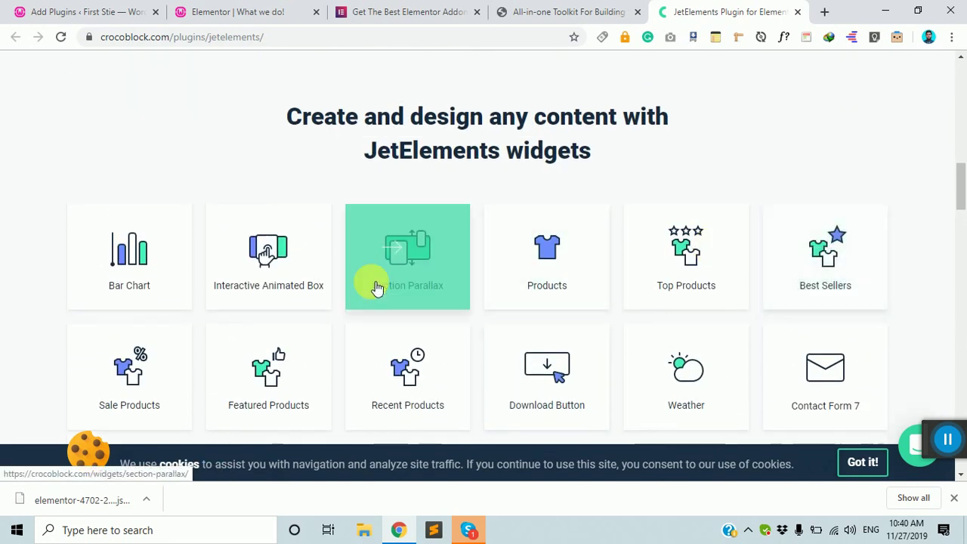
scroll(173, 193, down, 3)
scroll(535, 158, up, 1)
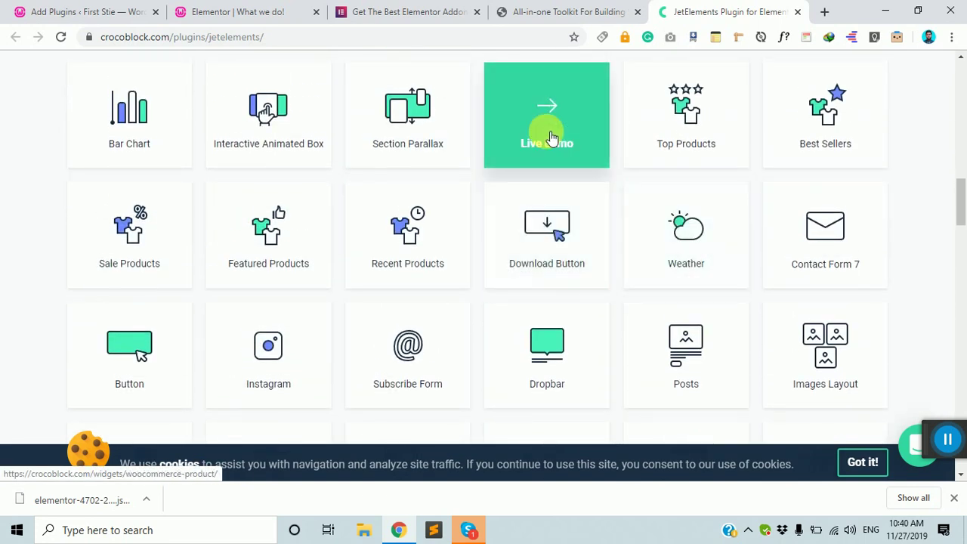
scroll(388, 190, up, 4)
scroll(492, 271, down, 2)
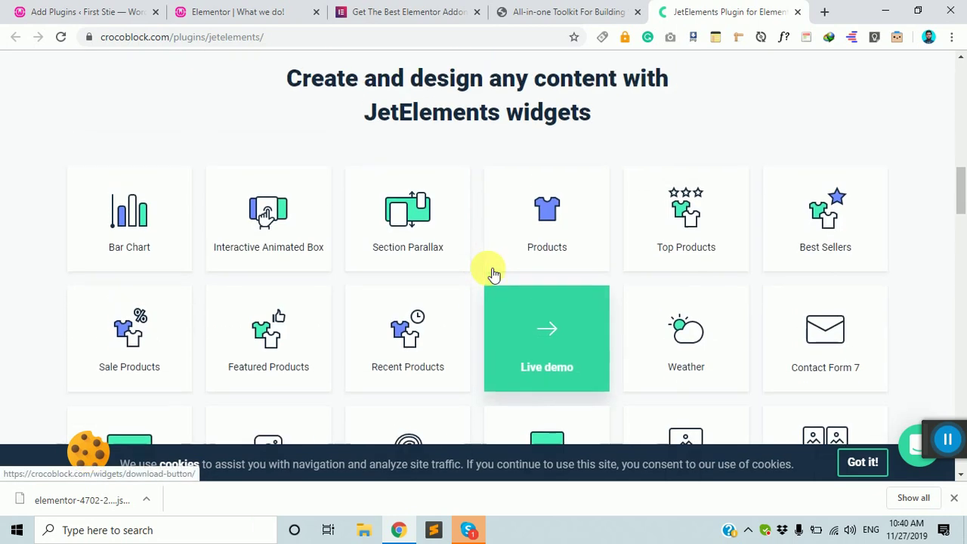
scroll(483, 273, up, 4)
scroll(480, 270, down, 10)
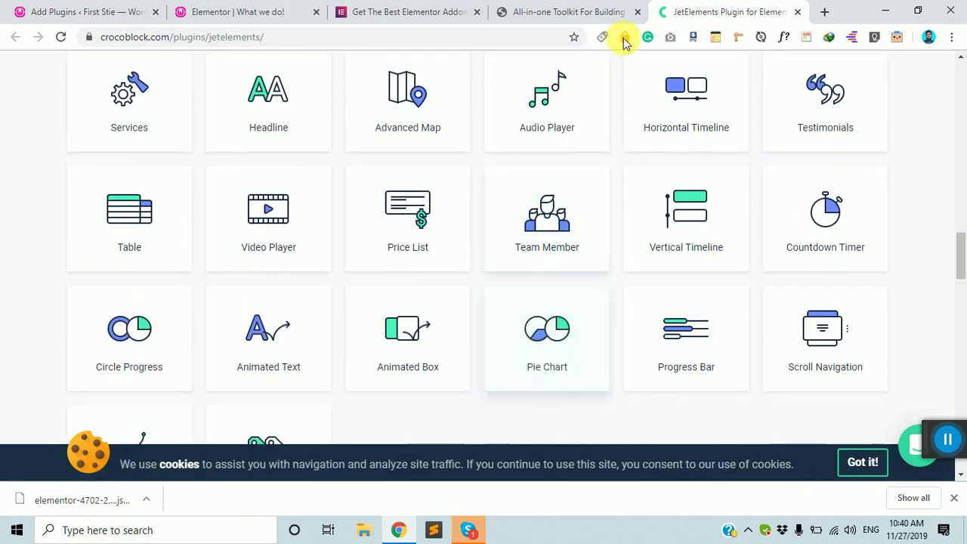
click(568, 14)
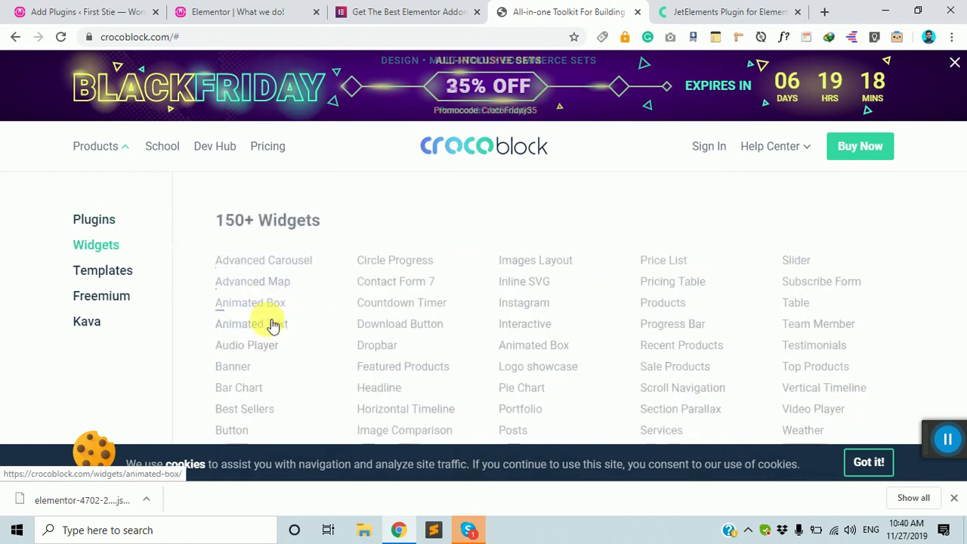
mouse_move(115, 209)
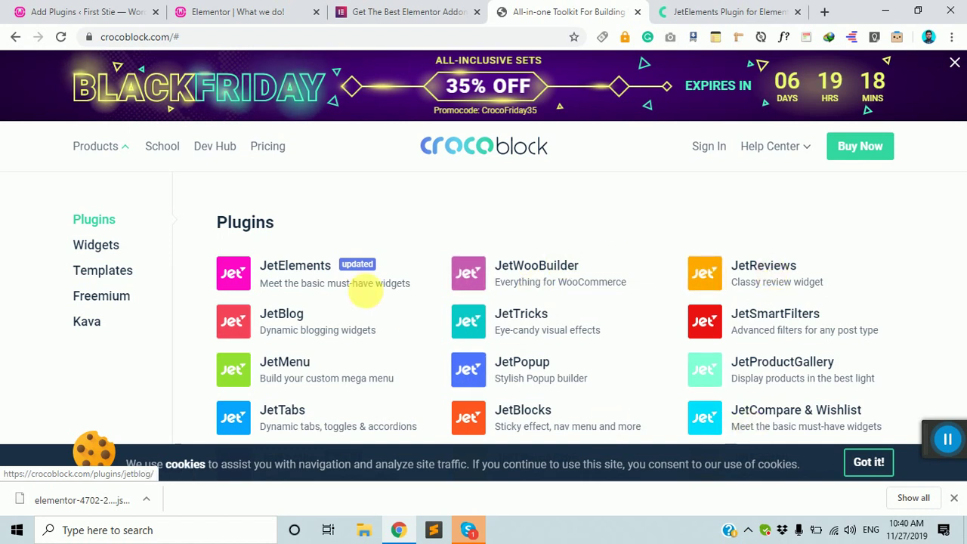
Step: Return to the WordPress plugin results, try installing HT Mega again and follow its installation log
click(29, 8)
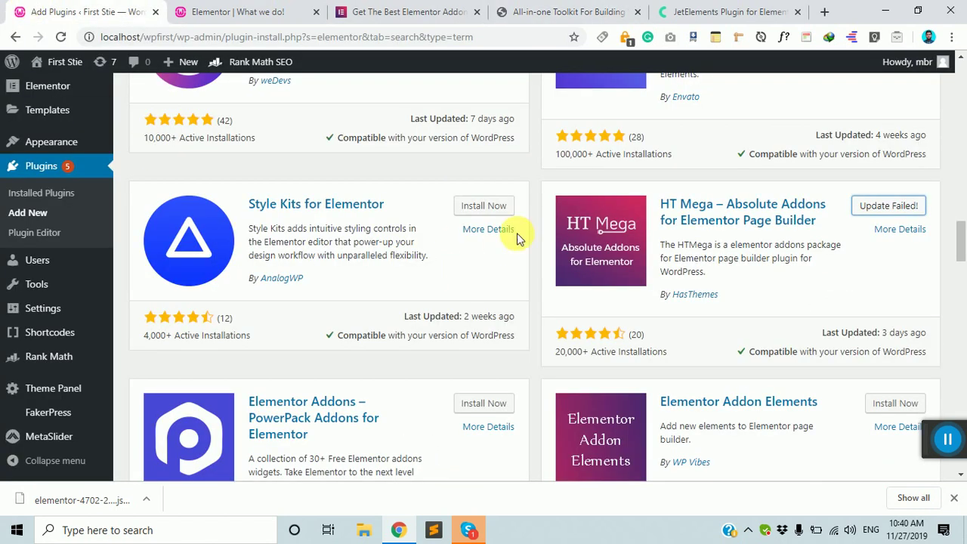
scroll(518, 238, up, 4)
scroll(745, 302, down, 1)
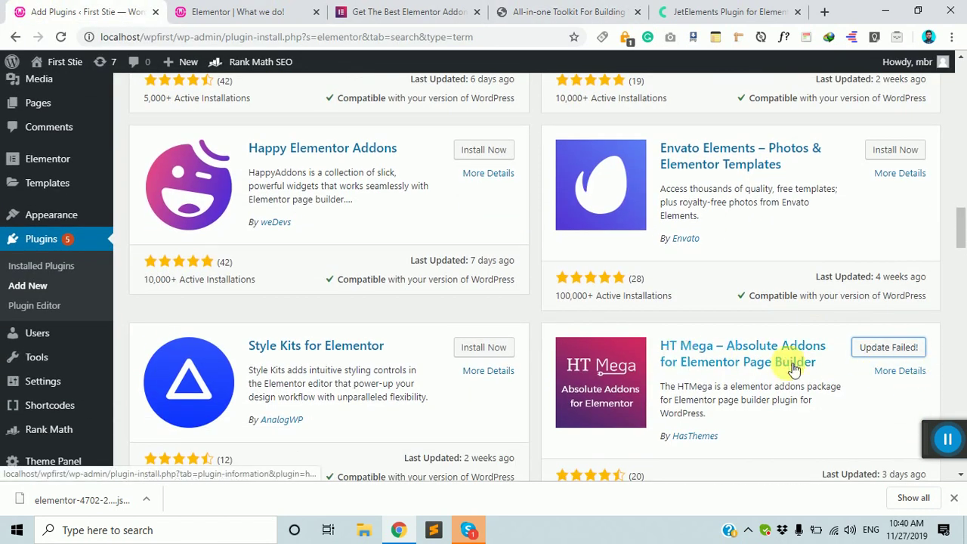
click(880, 352)
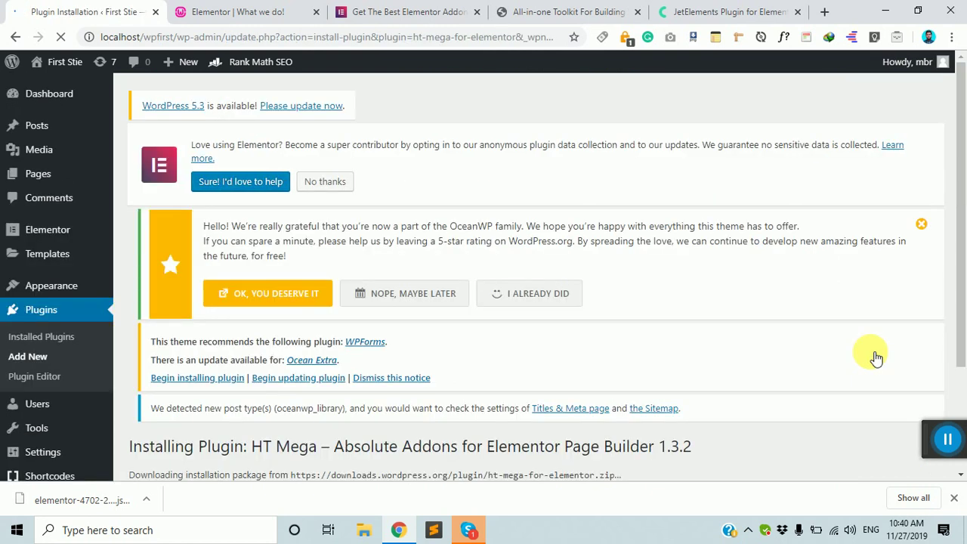
scroll(876, 357, down, 2)
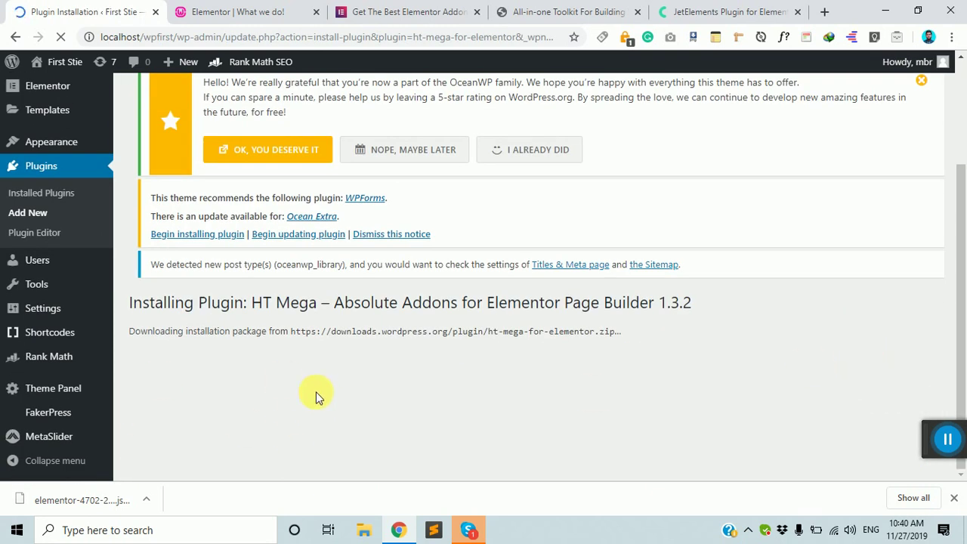
click(945, 444)
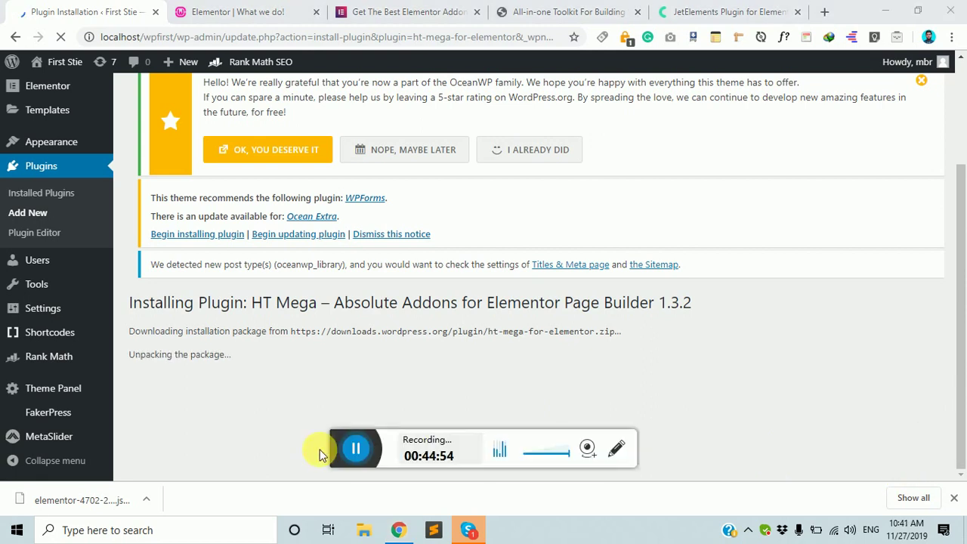
drag(345, 443, 745, 455)
scroll(241, 324, down, 1)
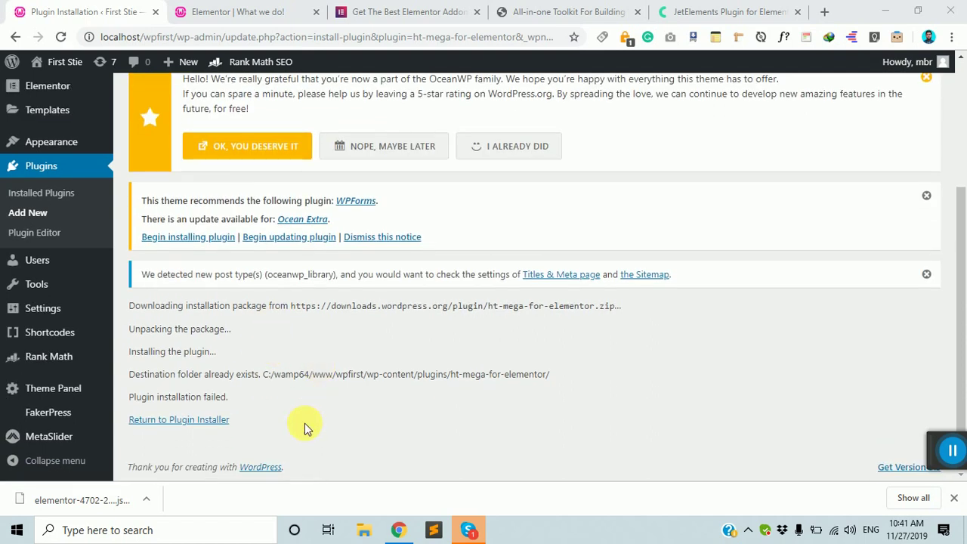
scroll(83, 272, down, 2)
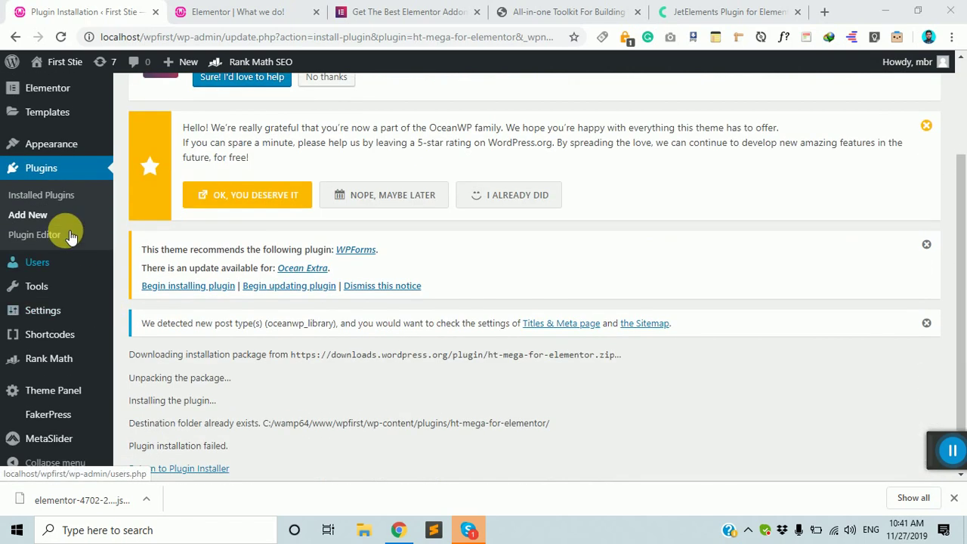
Step: Find HT Mega in the list of installed plugins by searching the page for "ht", and activate it
click(62, 170)
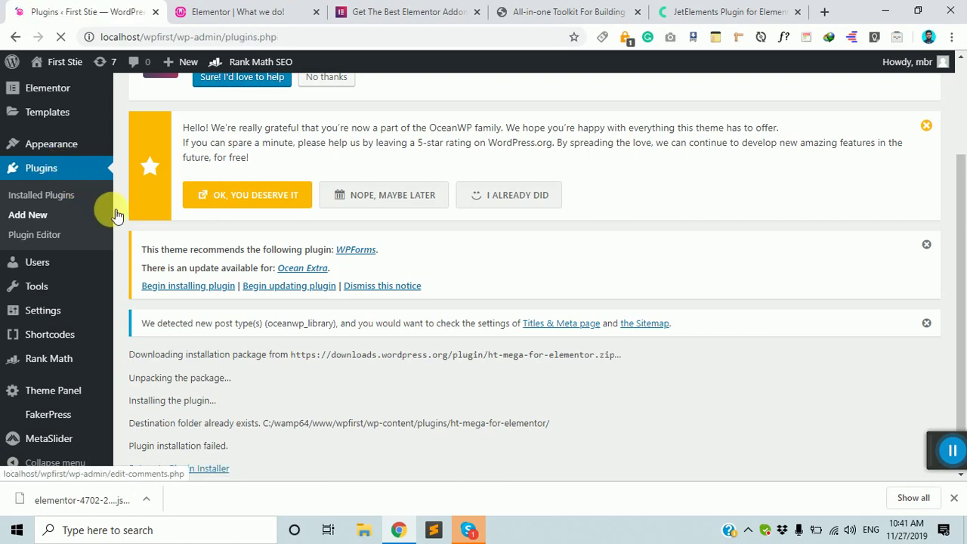
scroll(311, 323, down, 10)
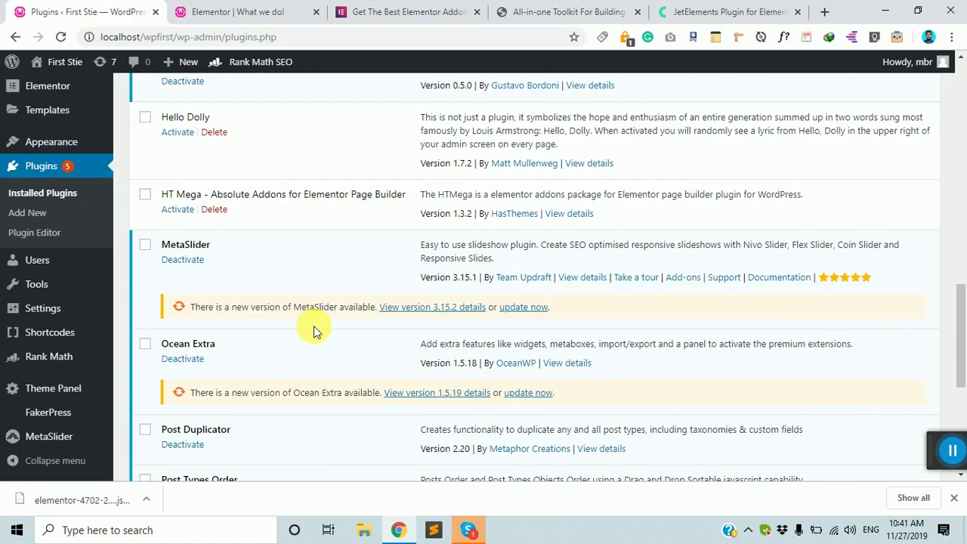
scroll(257, 333, down, 2)
scroll(225, 337, down, 1)
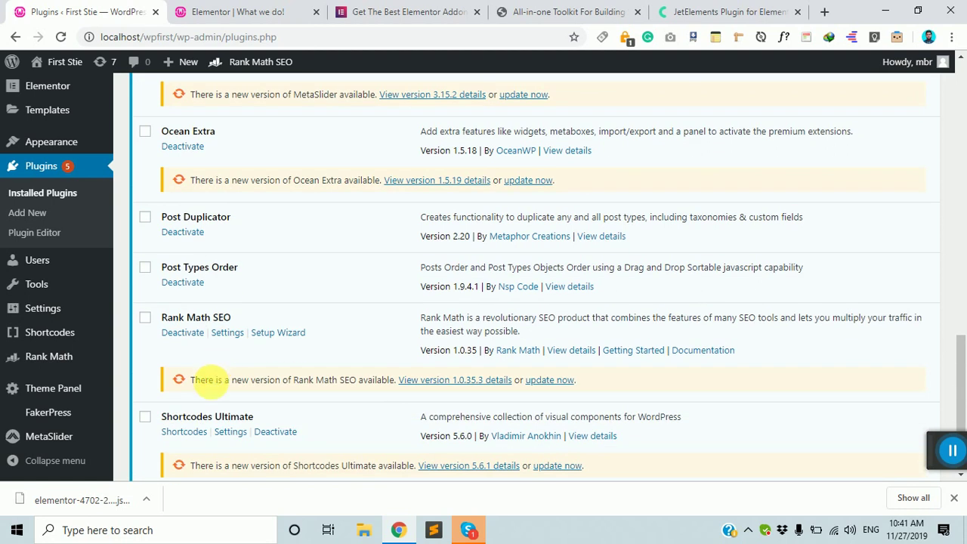
scroll(216, 385, down, 2)
scroll(216, 385, up, 5)
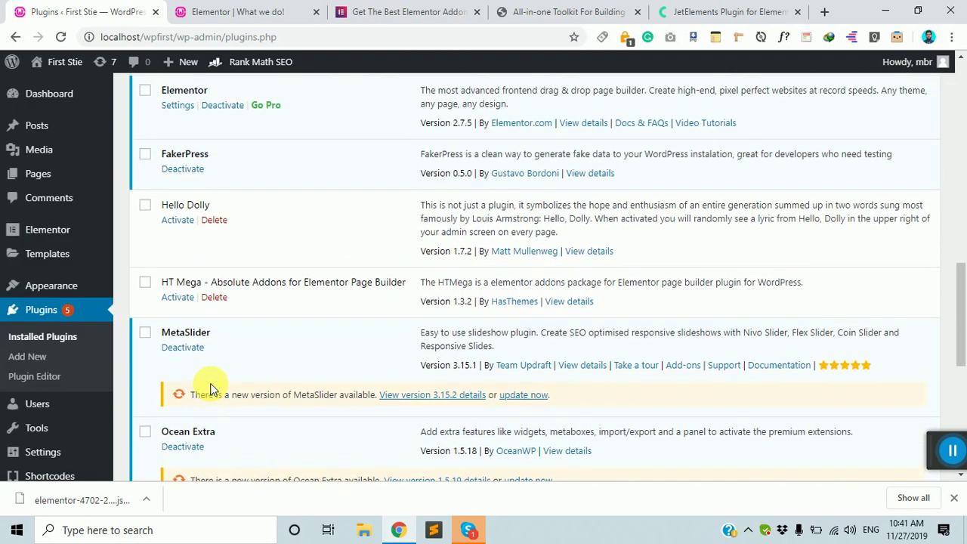
scroll(181, 339, up, 4)
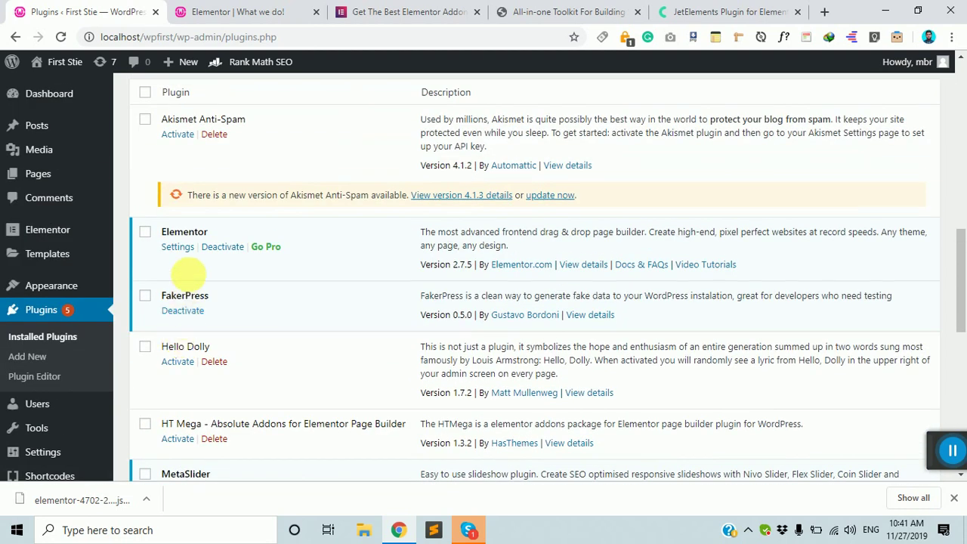
key(ctrl+f)
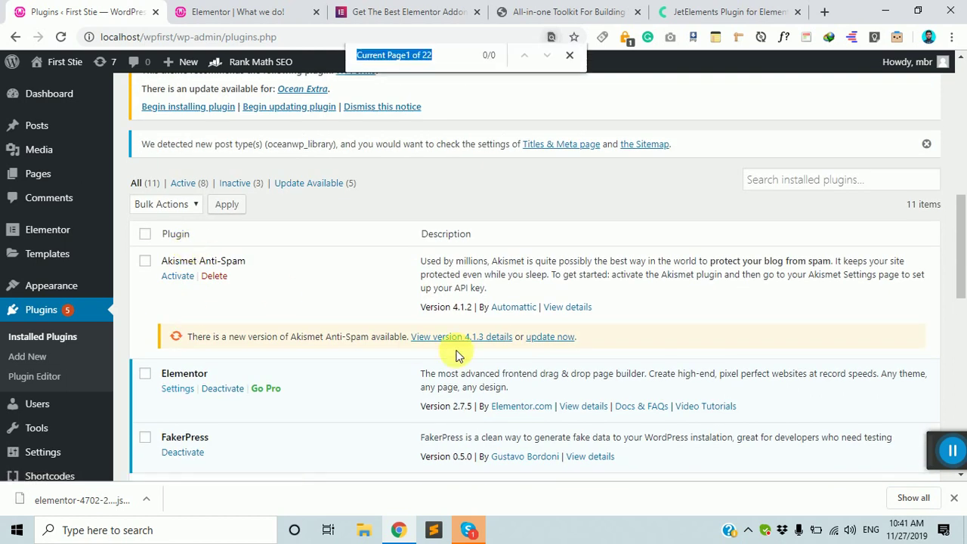
text(ht)
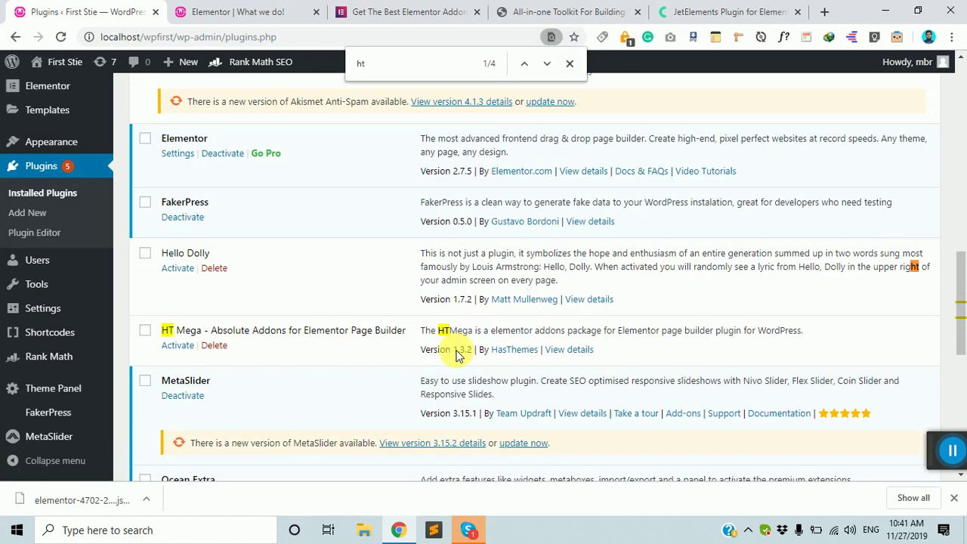
click(178, 345)
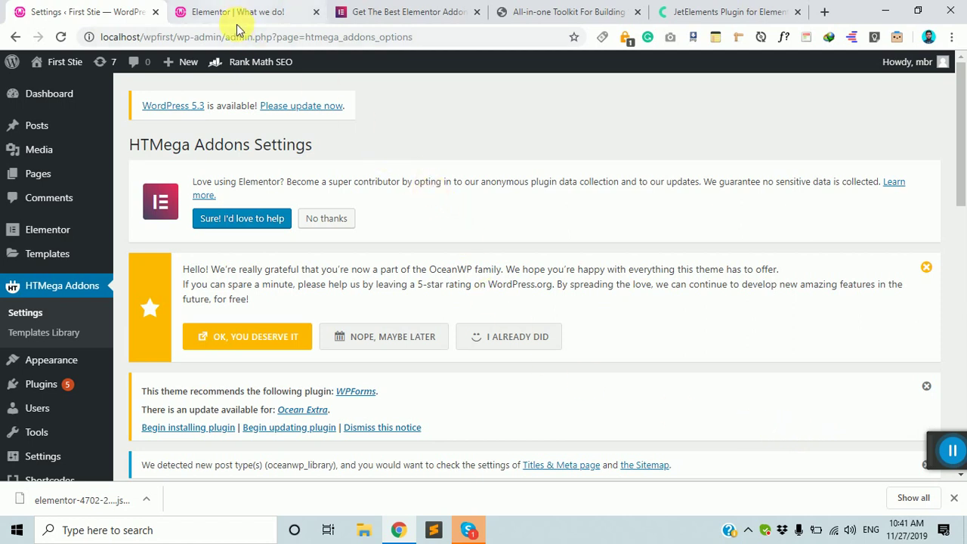
Step: Look through the general HTMega Addons settings page, including the comparison of HTMega Free and HTMega Pro
scroll(312, 291, down, 3)
scroll(333, 294, up, 3)
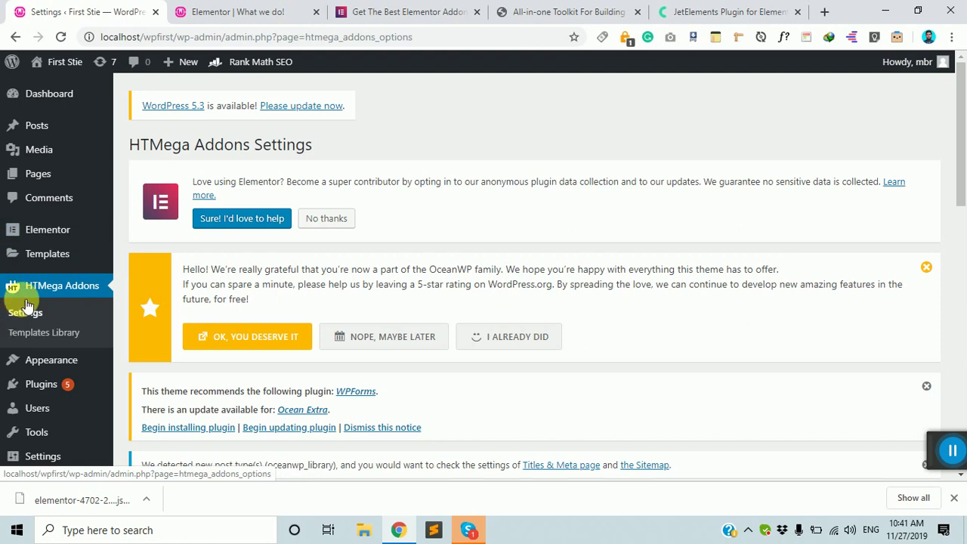
scroll(216, 287, down, 3)
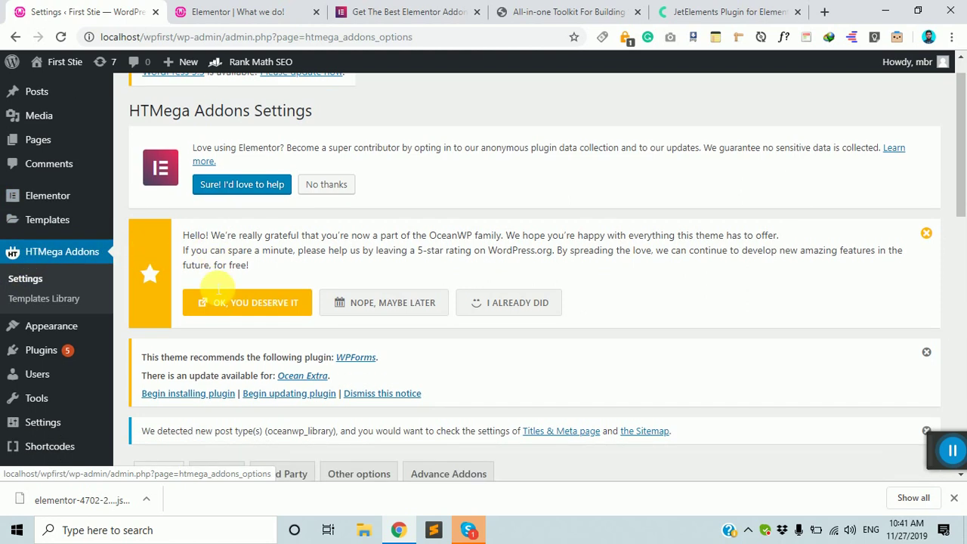
scroll(216, 283, up, 1)
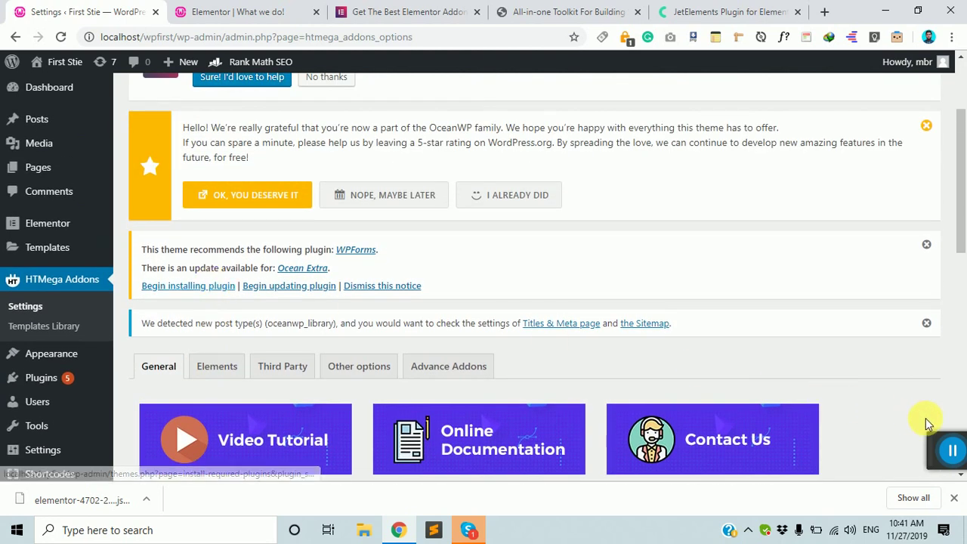
mouse_move(949, 450)
mouse_down()
mouse_move(343, 448)
mouse_move(957, 459)
mouse_up()
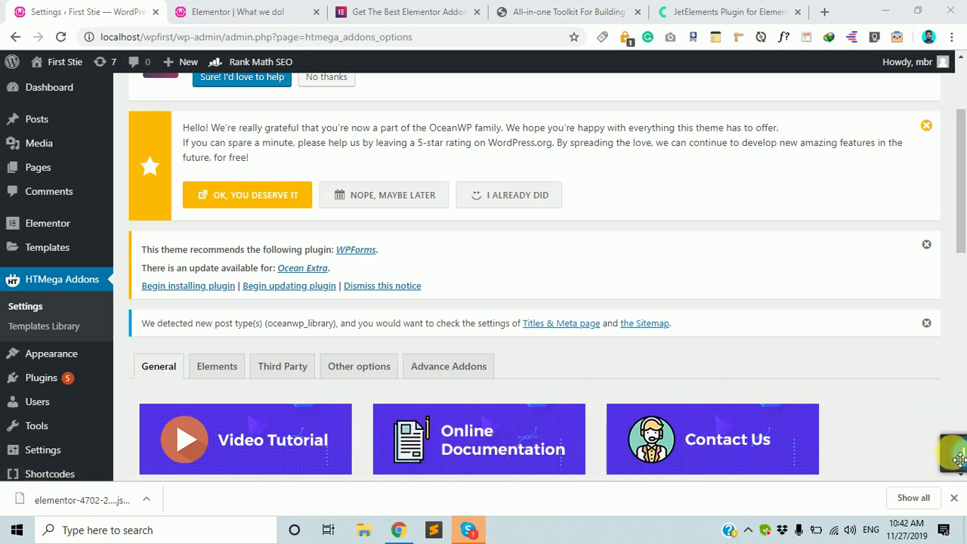
scroll(217, 366, down, 5)
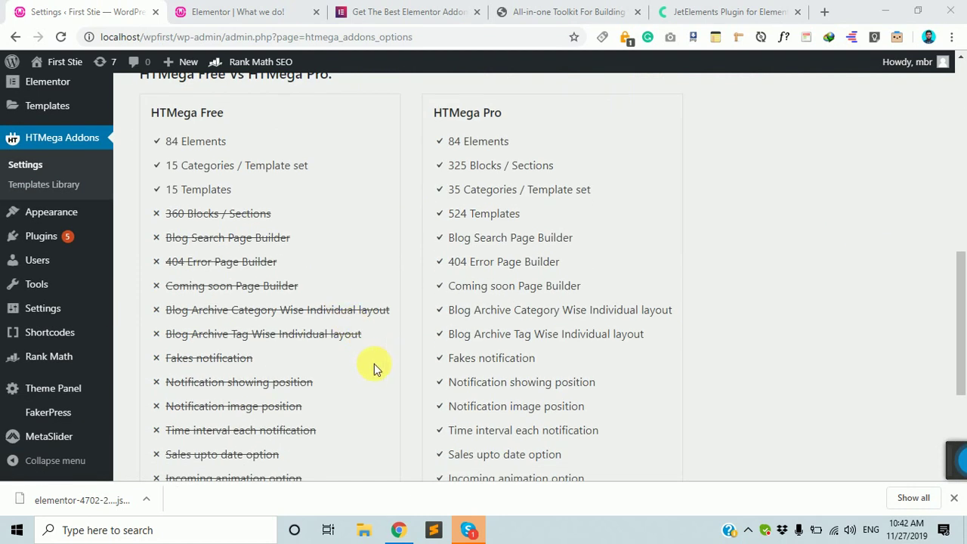
scroll(371, 367, up, 3)
Step: Enable every switched-off HTMega element, including Notify, Panel Slider, Popover, Pricing List View, Scroll Navigation, Search, Twitter Feed, Video Player and Working Process
click(216, 156)
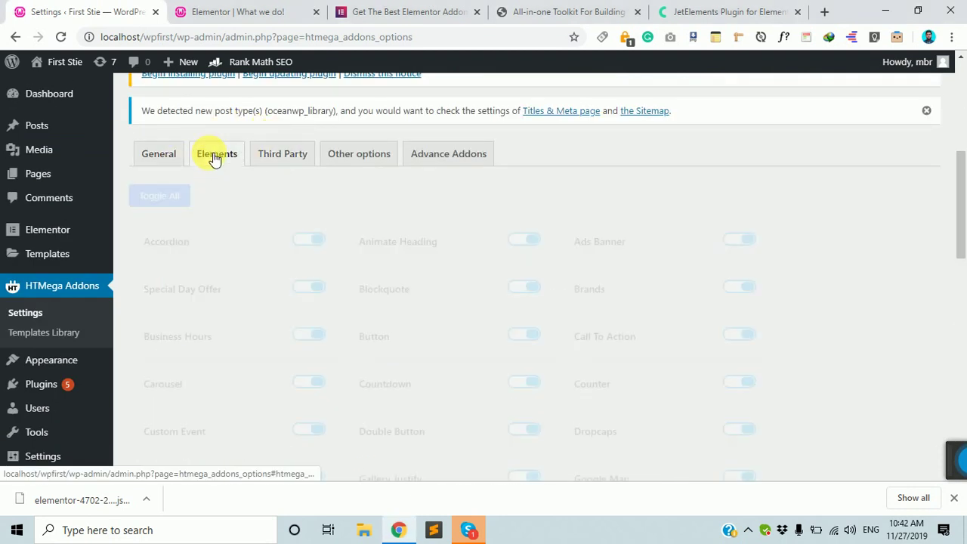
scroll(513, 309, down, 6)
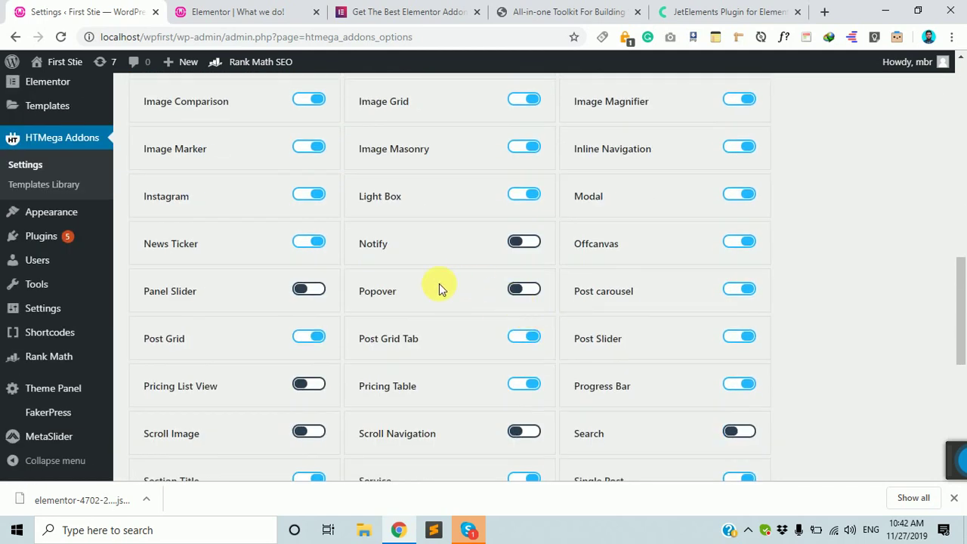
scroll(224, 218, up, 3)
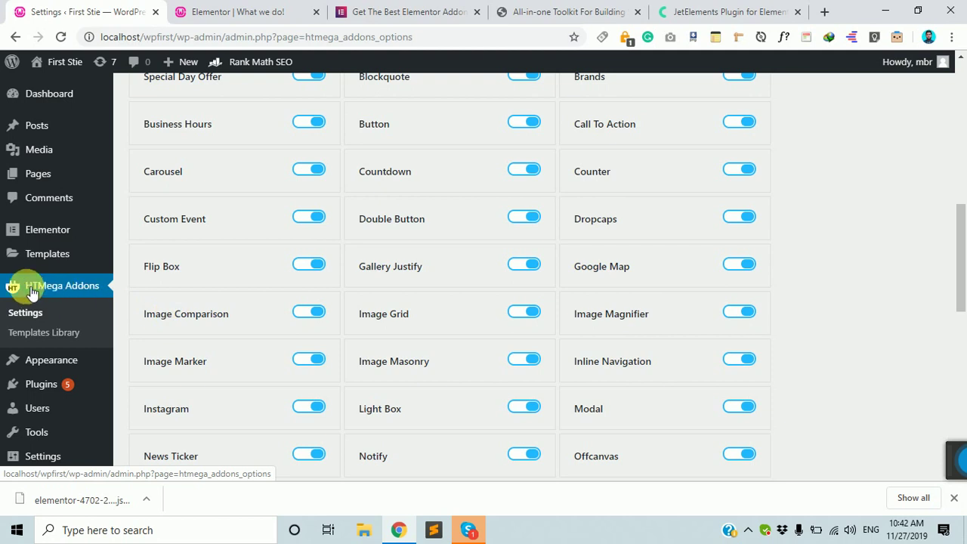
scroll(544, 287, down, 3)
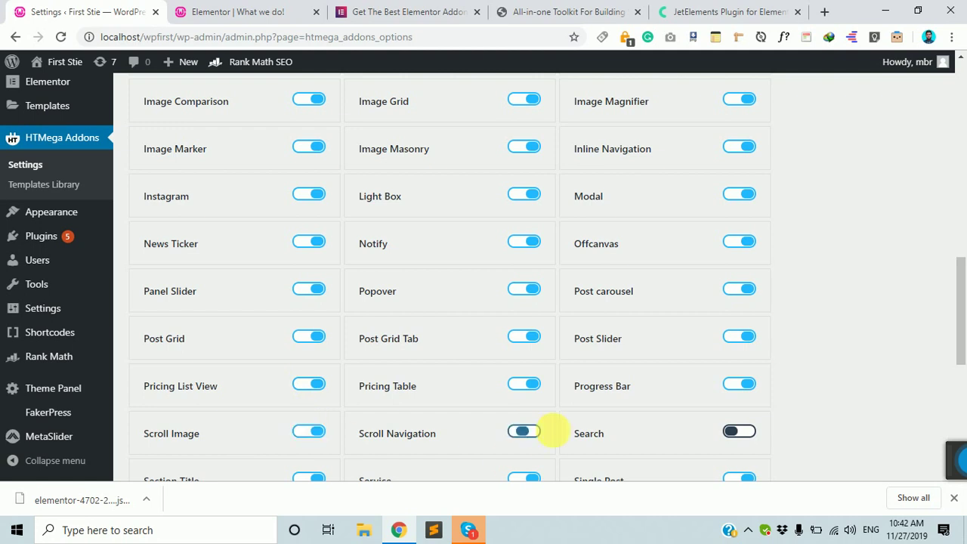
click(745, 442)
scroll(661, 404, down, 4)
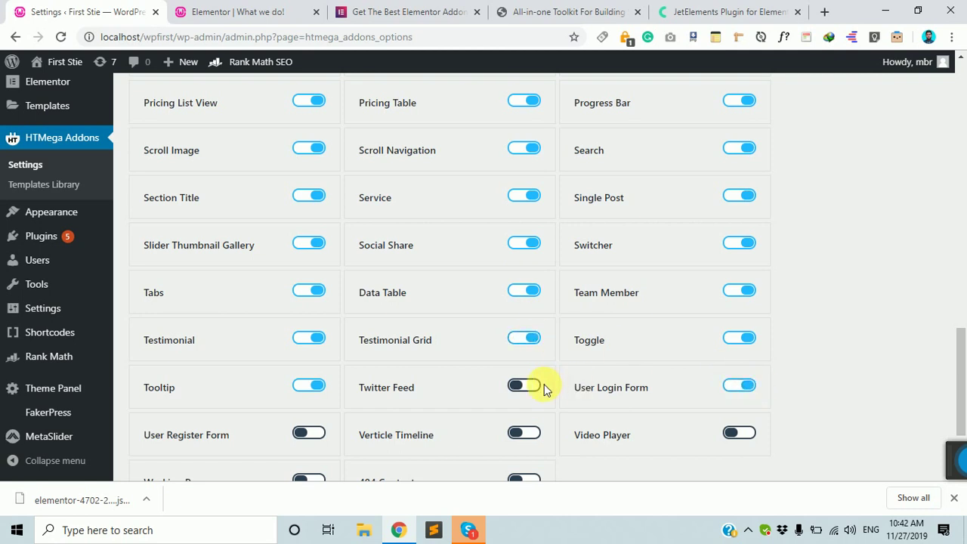
scroll(529, 330, down, 2)
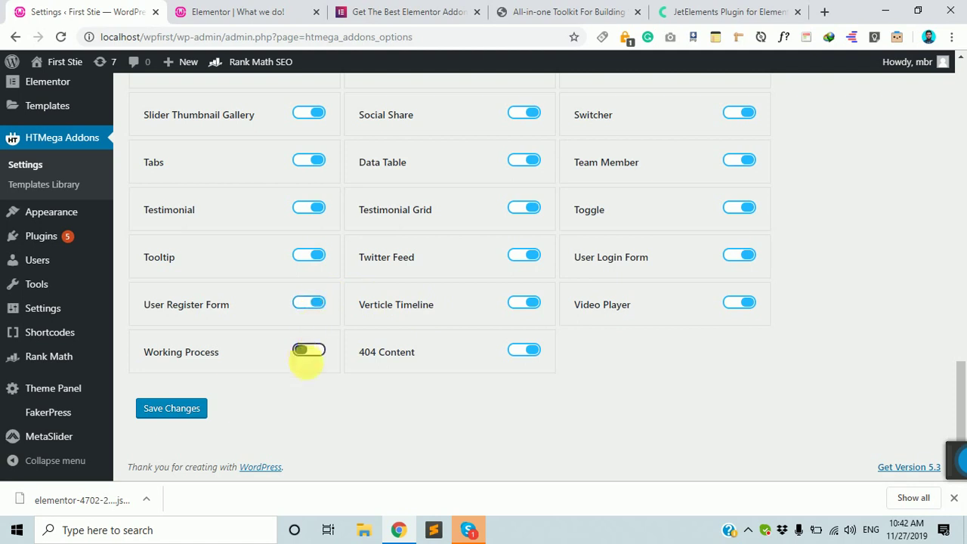
Step: Recheck the whole list of HTMega elements and save the changed element settings
scroll(428, 352, up, 12)
scroll(428, 352, down, 9)
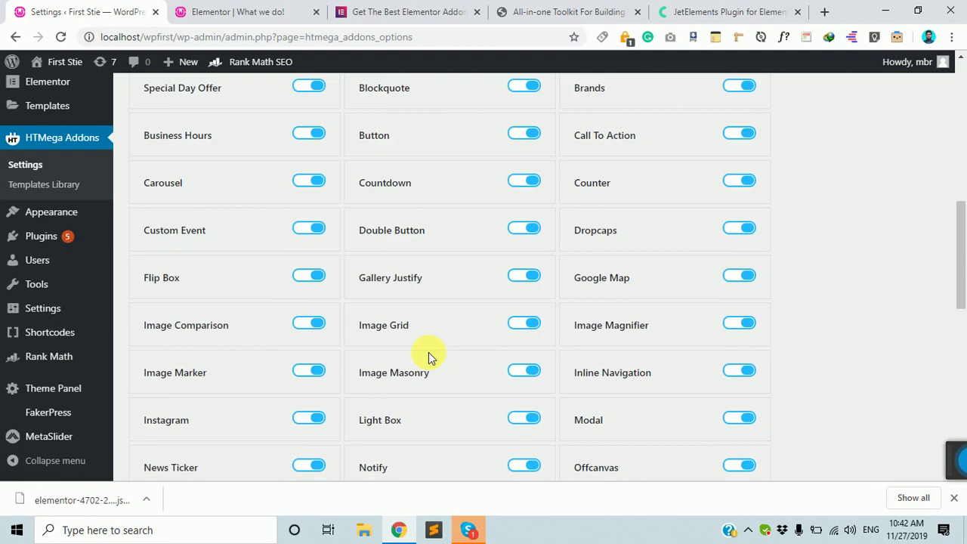
scroll(428, 352, down, 5)
click(198, 417)
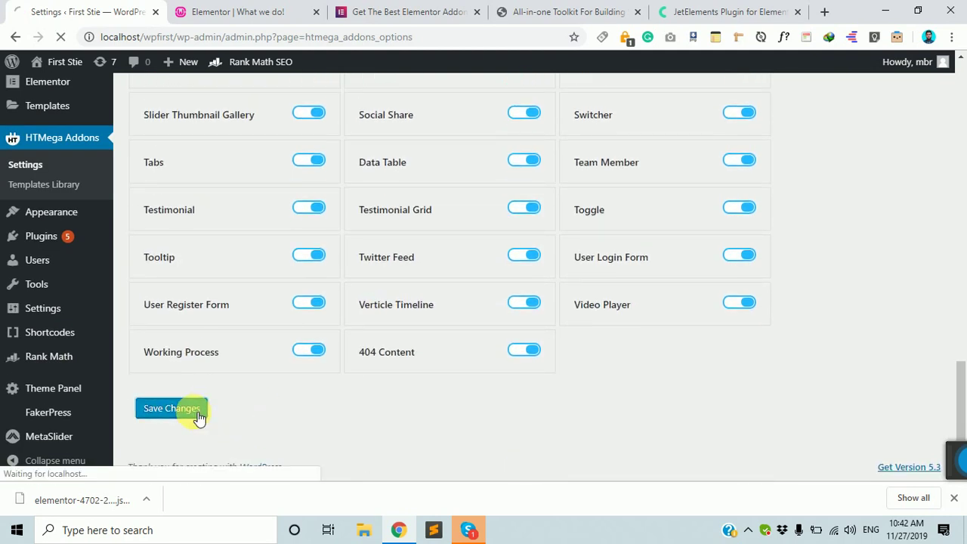
scroll(193, 408, up, 15)
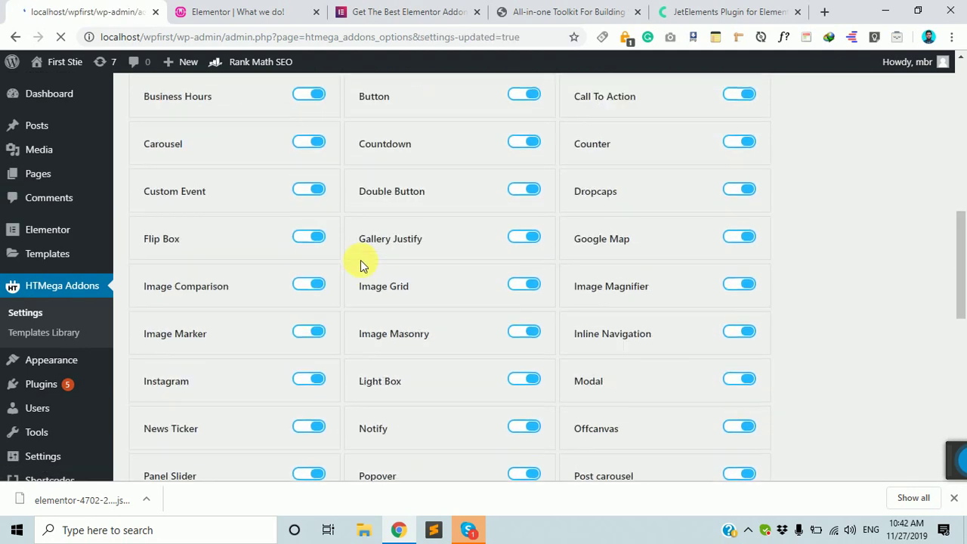
Step: Switch to the "What we do!" page in the Elementor editor and check which widget categories are available
scroll(340, 320, down, 8)
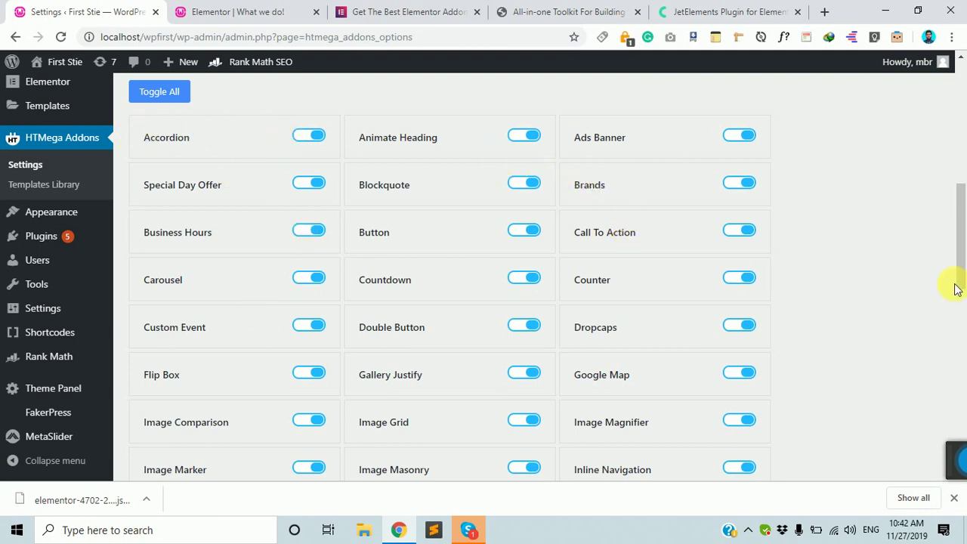
mouse_move(394, 537)
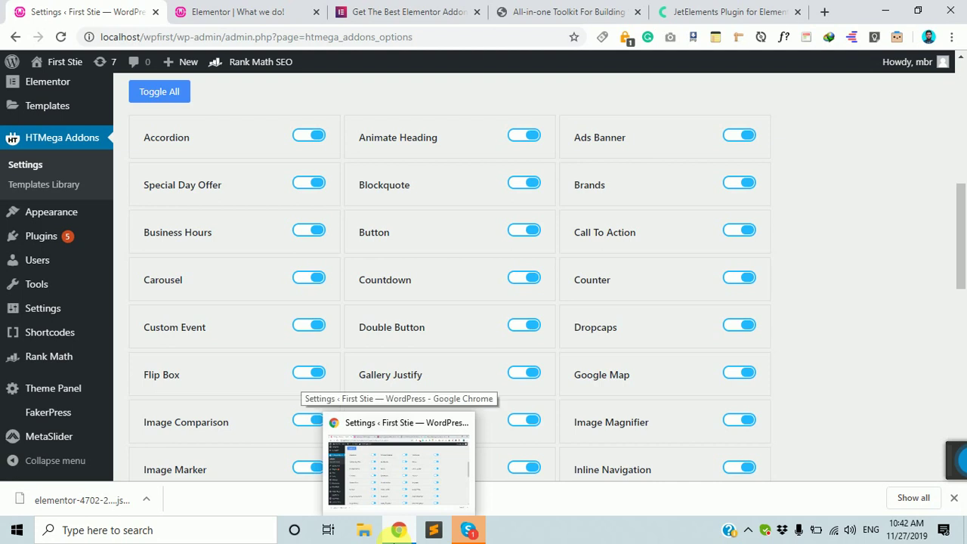
click(237, 11)
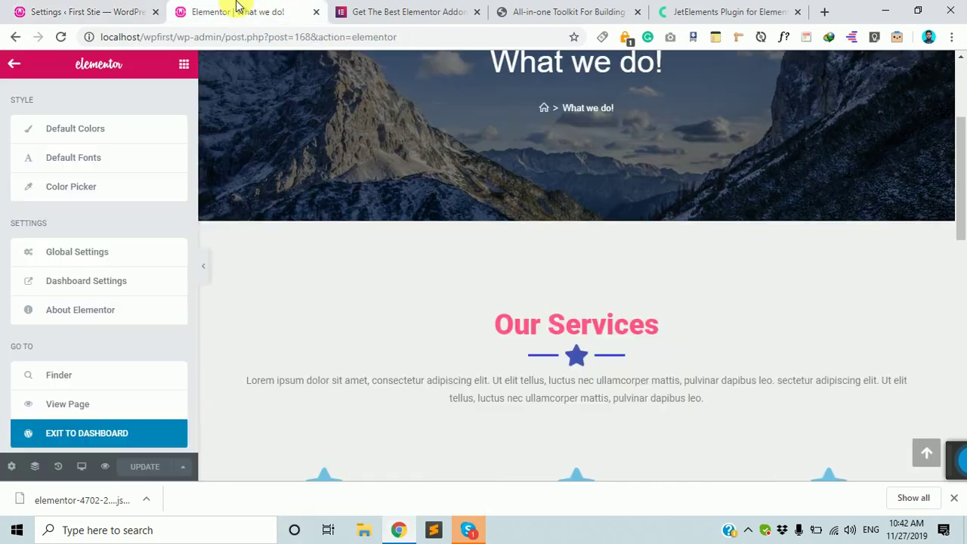
scroll(192, 264, down, 2)
click(185, 62)
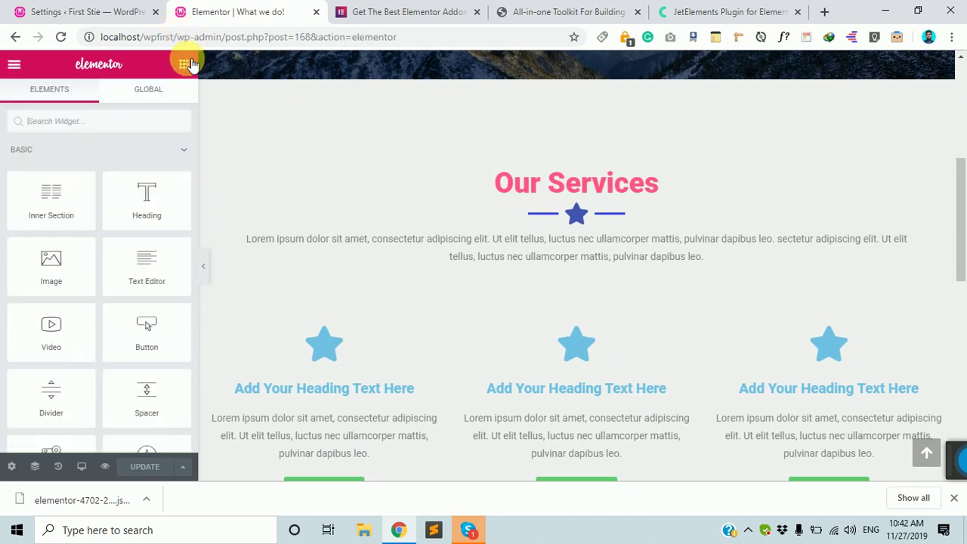
click(176, 151)
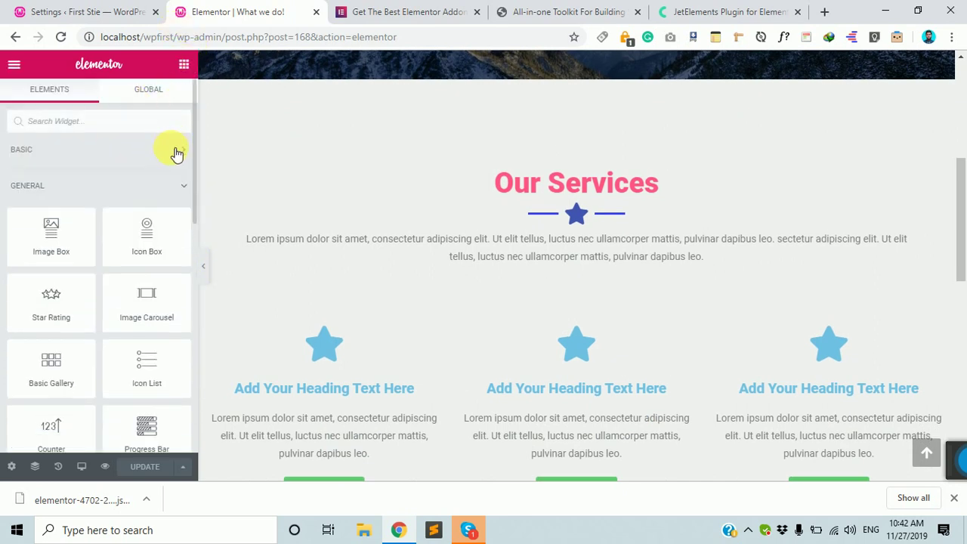
click(156, 188)
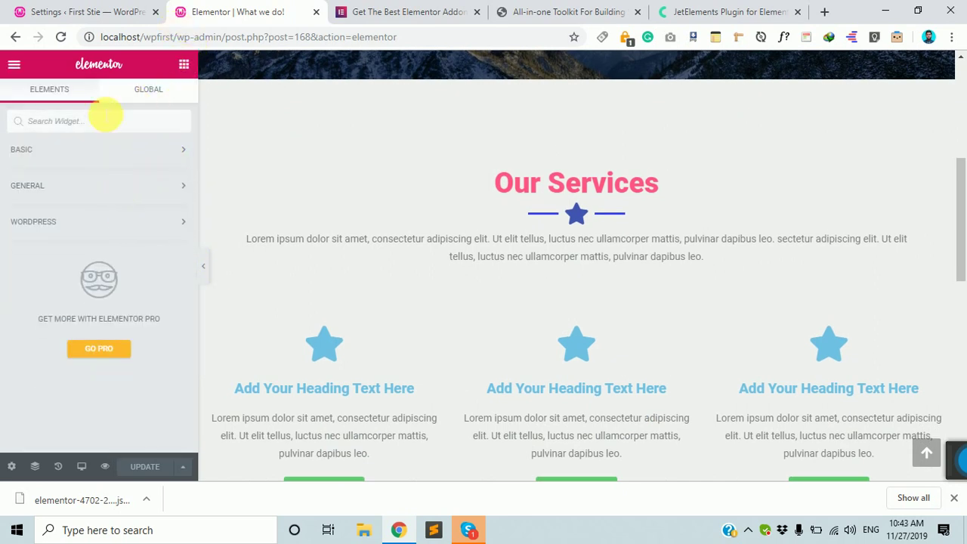
Step: Reload the Elementor editor and collapse the Basic and General widget categories, leaving HTMega Addons expanded
click(61, 38)
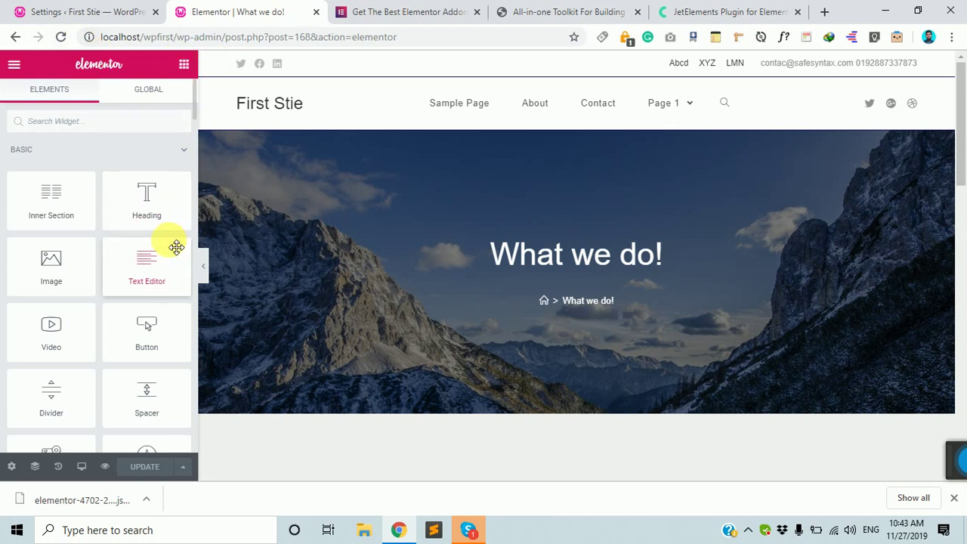
scroll(134, 320, down, 4)
scroll(140, 334, up, 4)
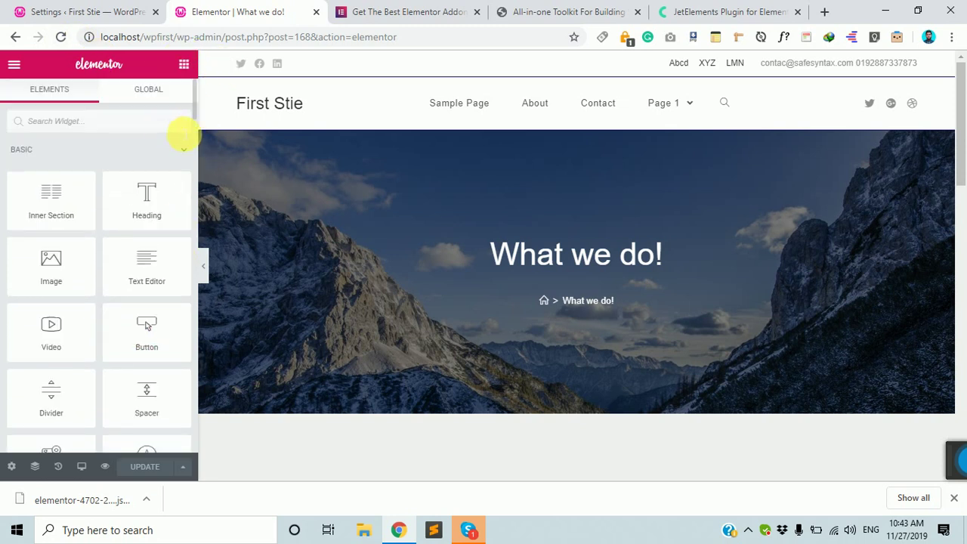
click(183, 148)
click(183, 185)
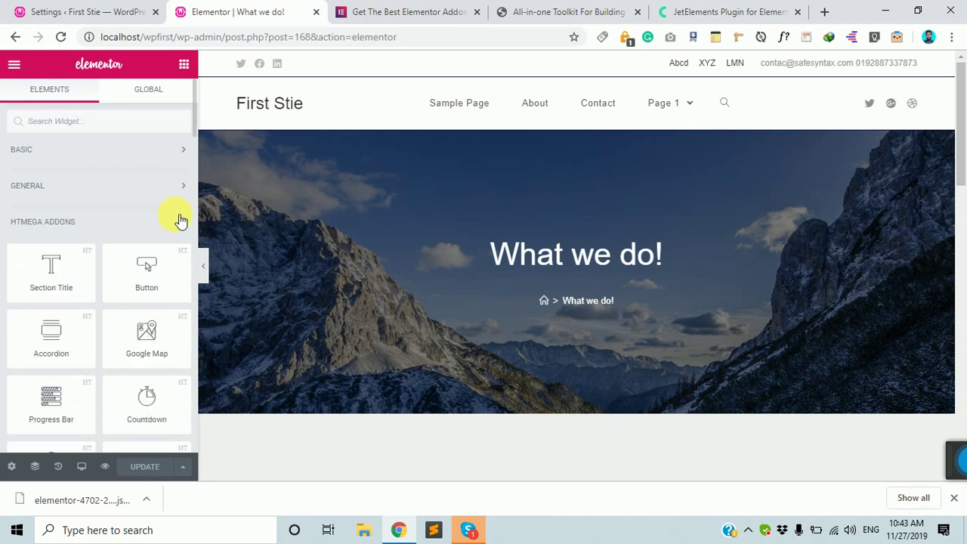
click(181, 223)
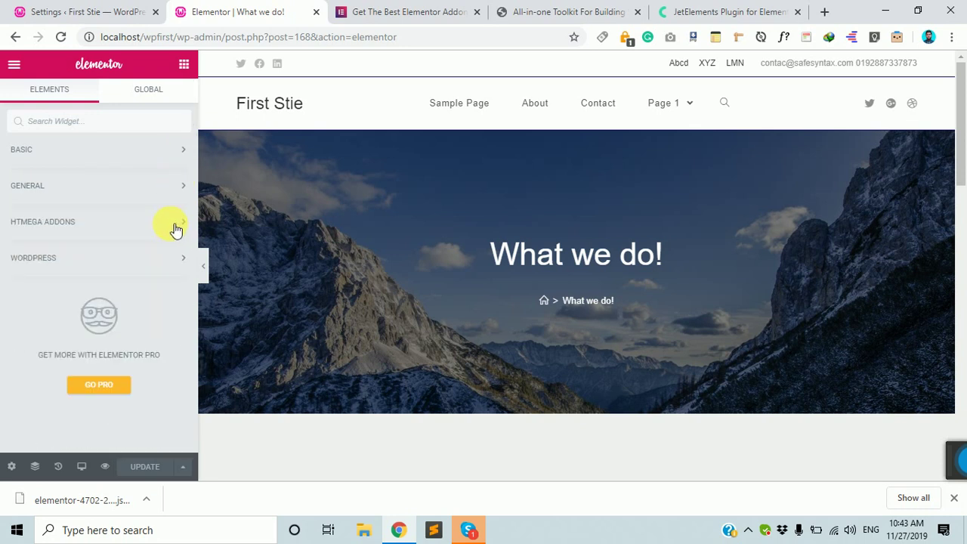
click(121, 234)
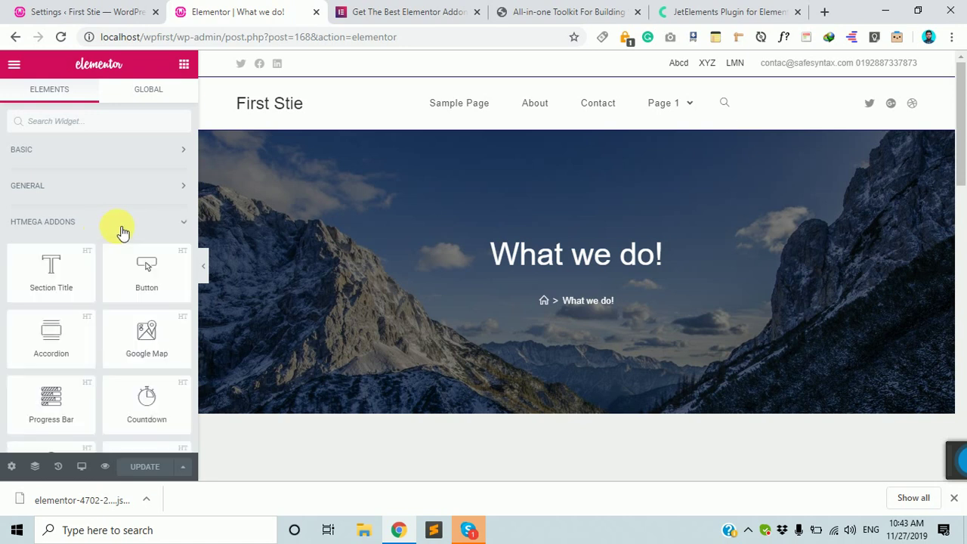
Step: Look through the widgets offered in the HTMega Addons category
scroll(122, 249, down, 7)
scroll(121, 269, down, 10)
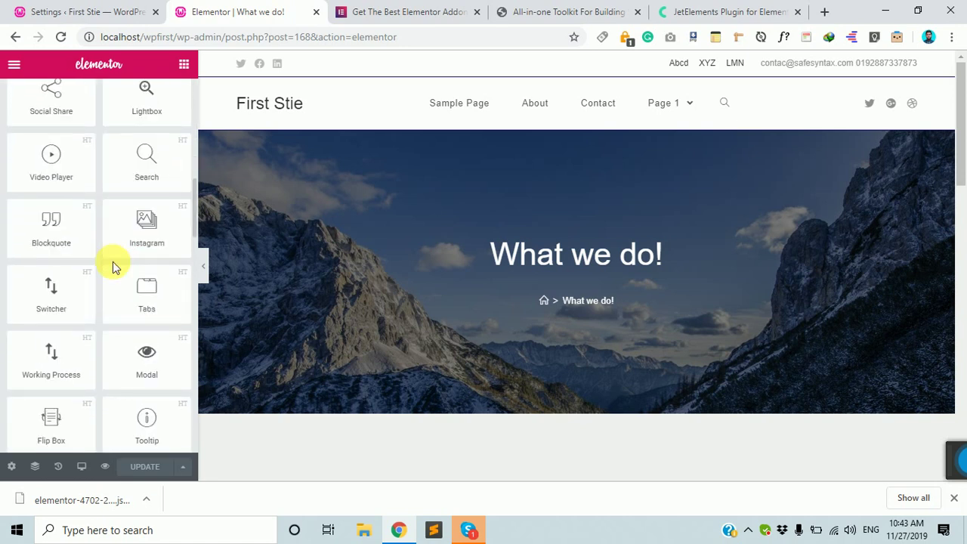
scroll(121, 269, down, 10)
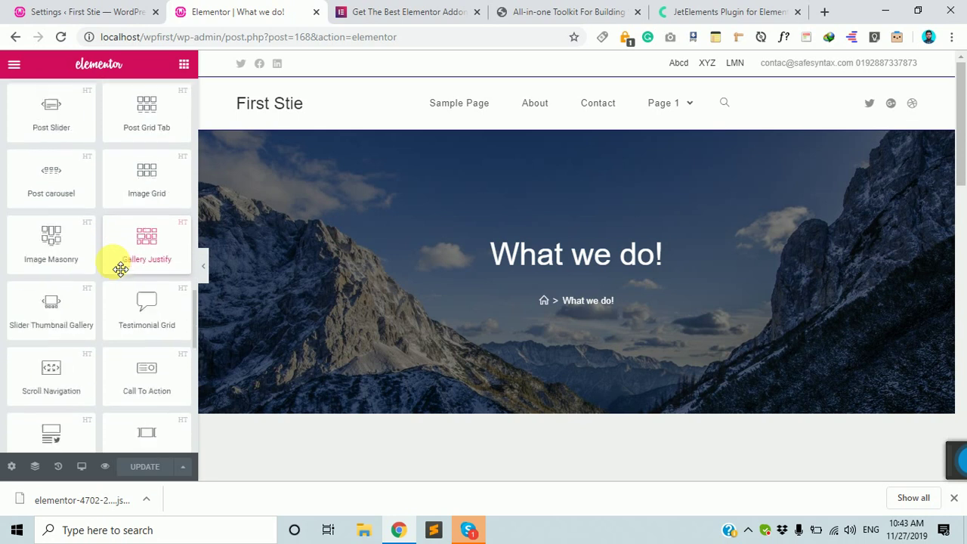
scroll(121, 269, up, 10)
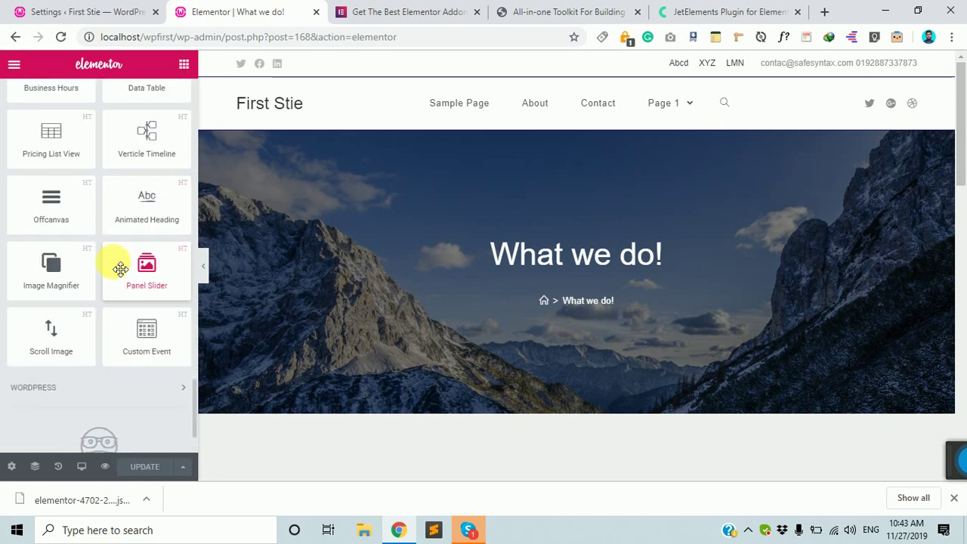
scroll(121, 268, up, 5)
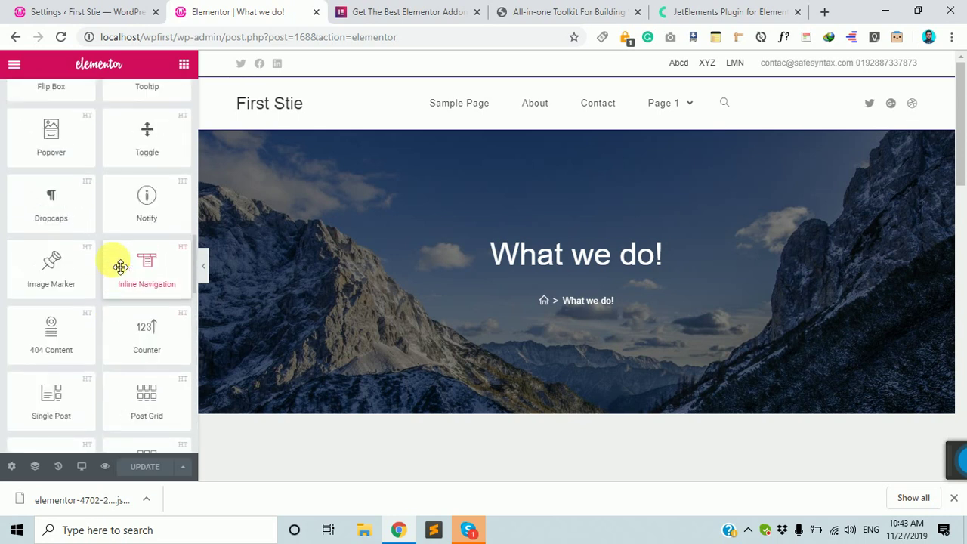
scroll(121, 267, up, 8)
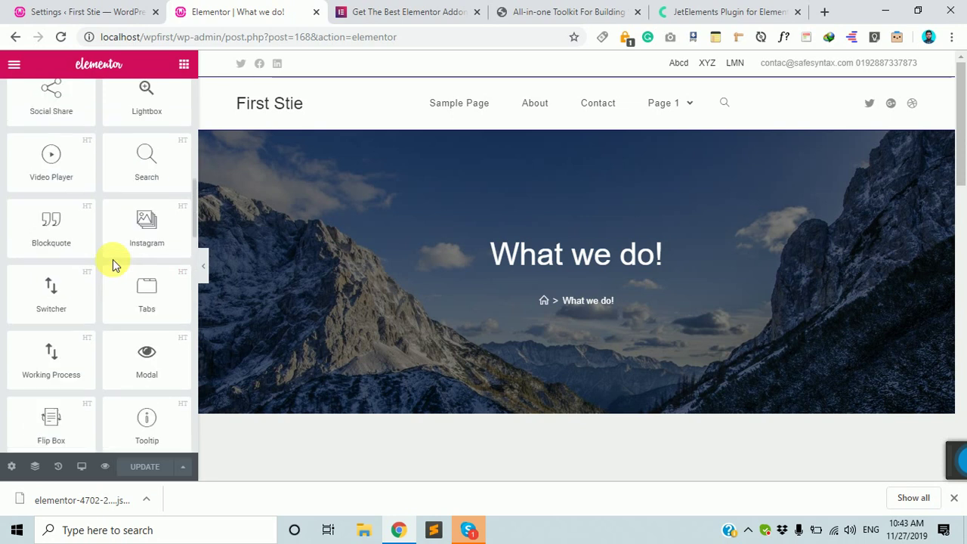
scroll(121, 267, up, 3)
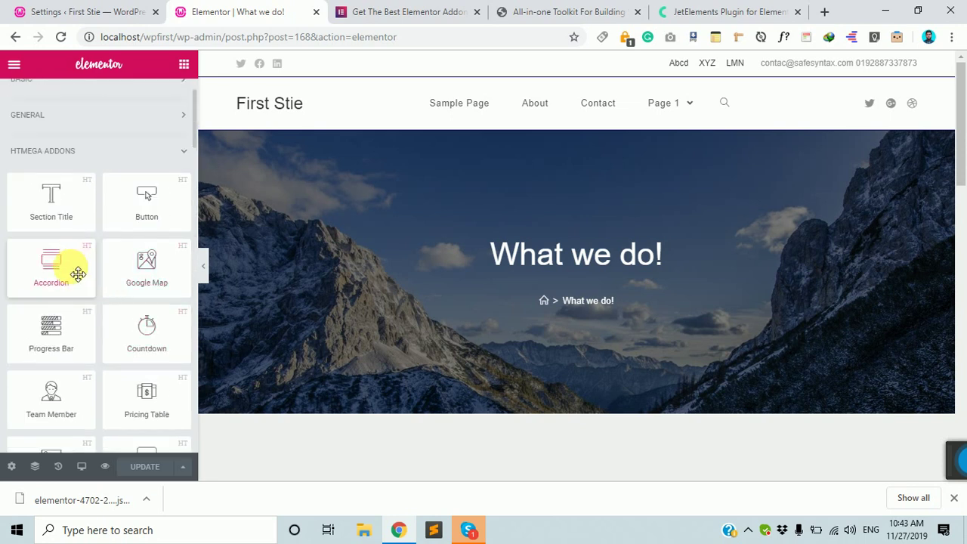
Step: Copy the "Our Services" section, paste it at the end of the page content, and change the copy's heading to "FAQ"
scroll(712, 339, down, 6)
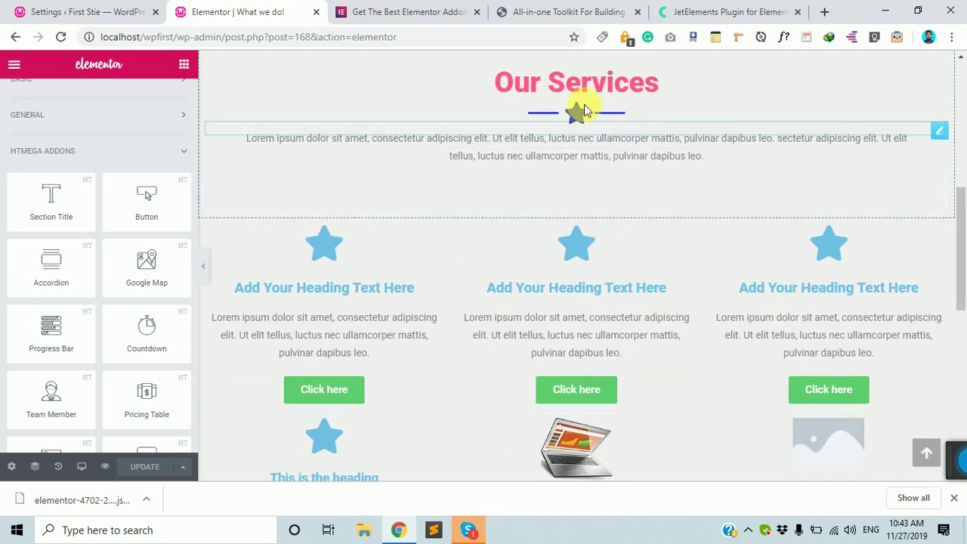
scroll(567, 125, down, 7)
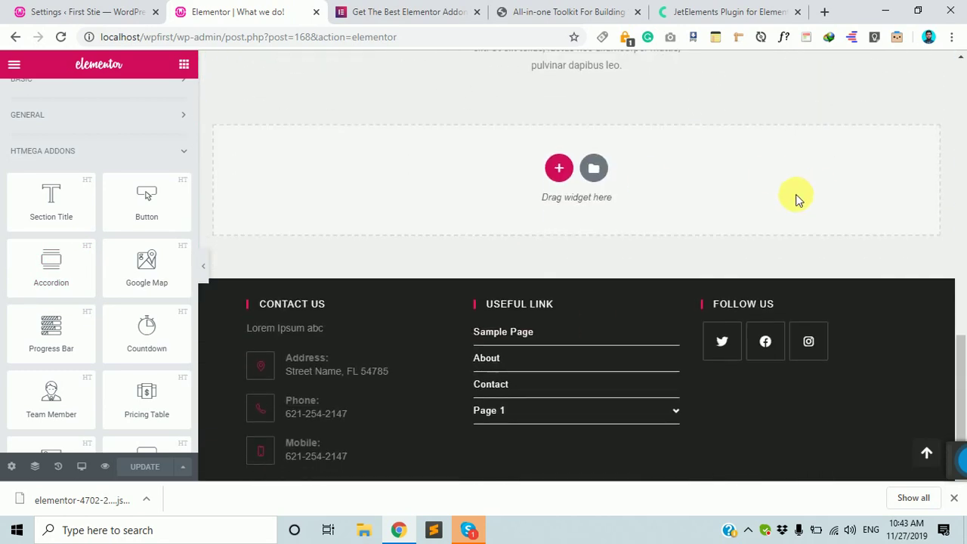
scroll(795, 196, up, 11)
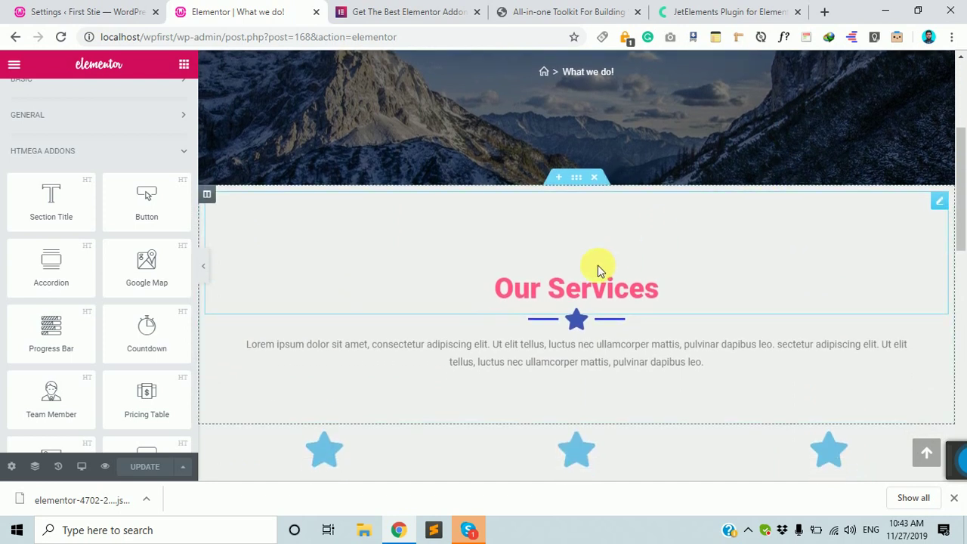
click(594, 293)
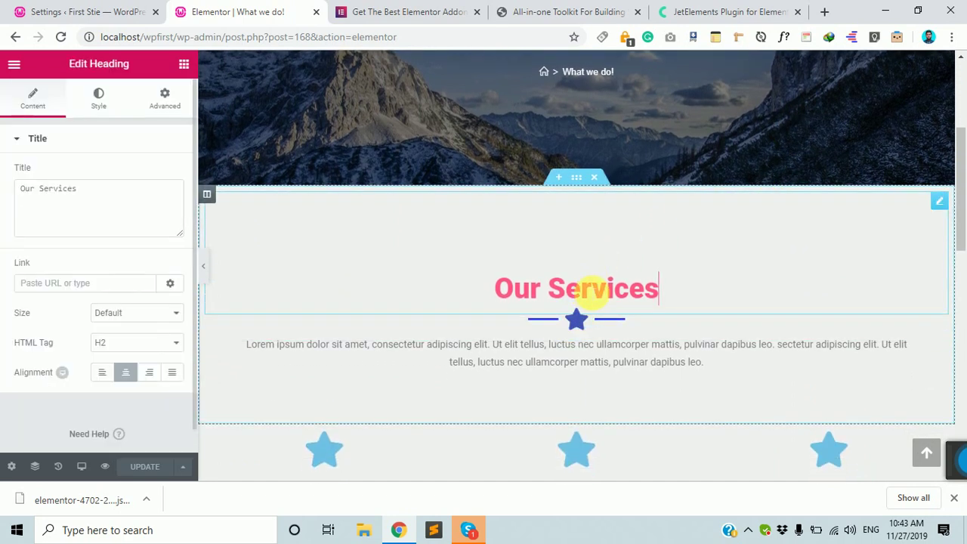
right_click(574, 181)
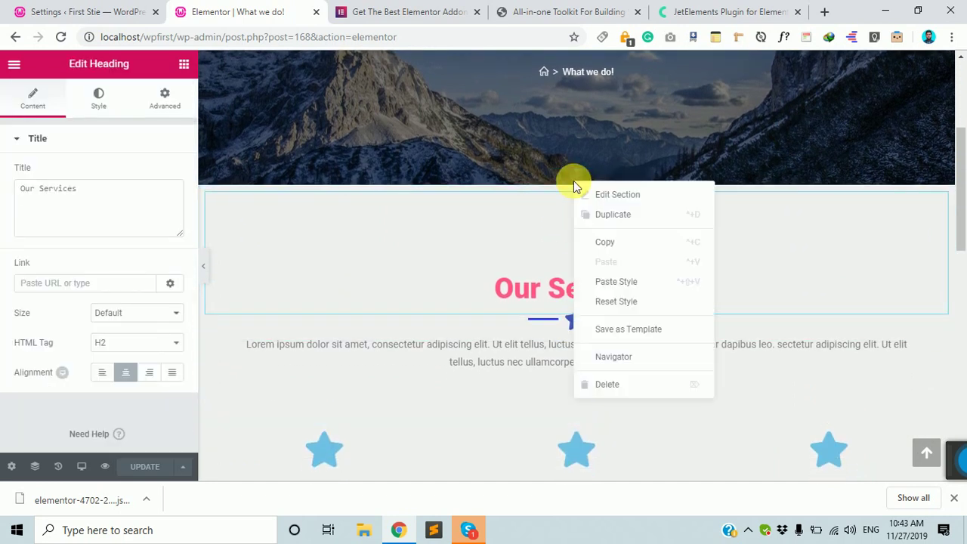
click(604, 250)
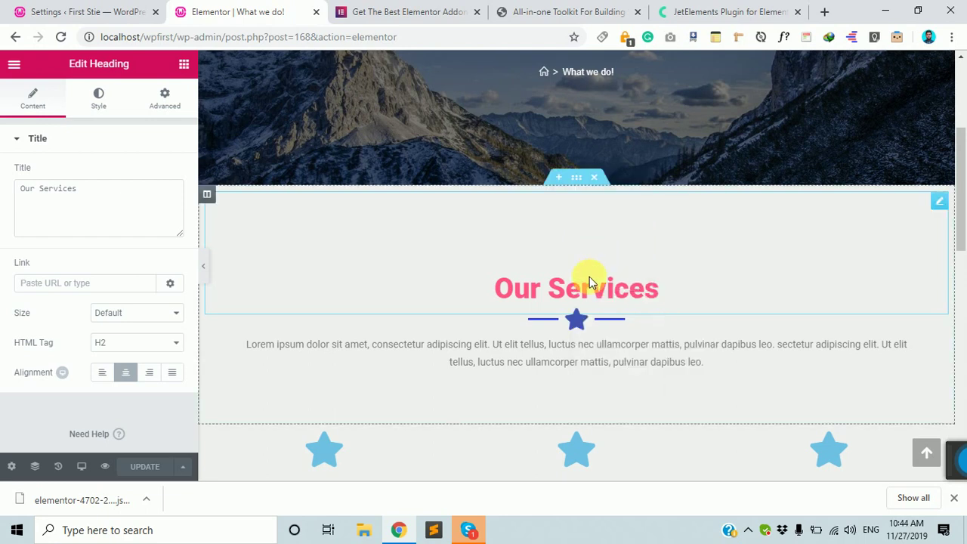
scroll(579, 294, down, 15)
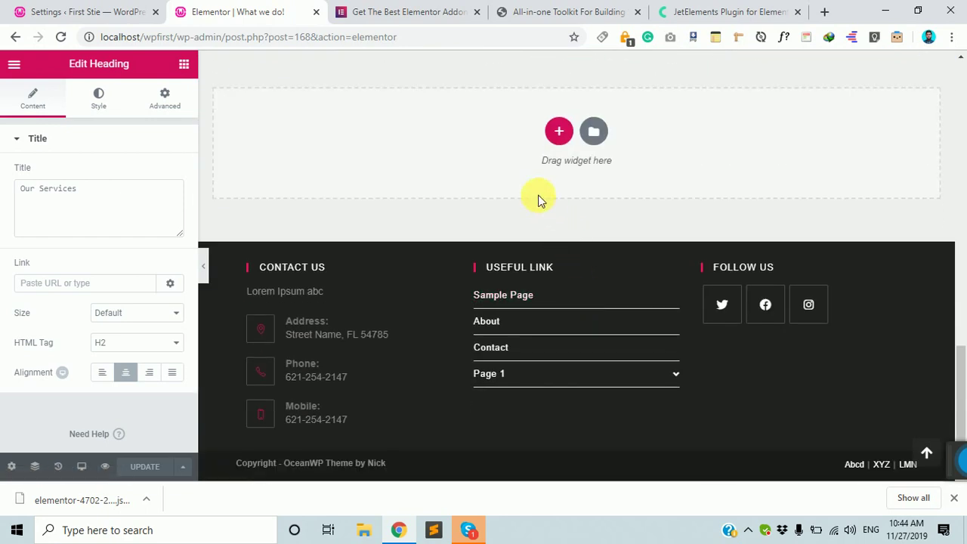
right_click(517, 136)
click(562, 154)
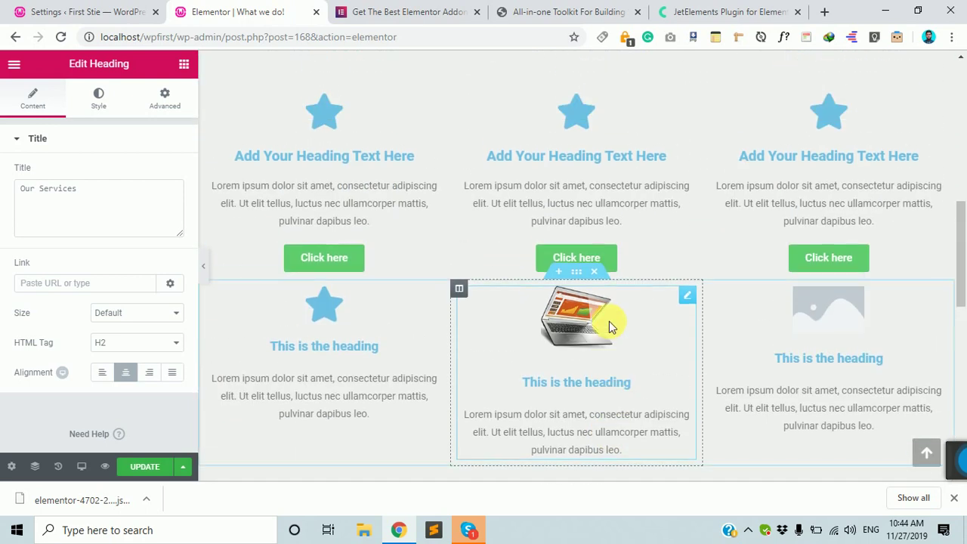
triple_click(594, 182)
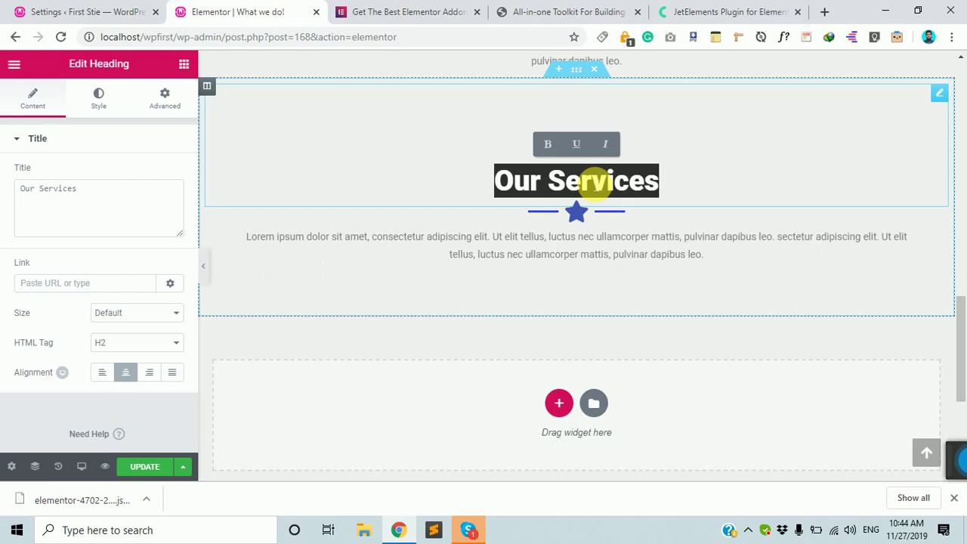
text(FAQ)
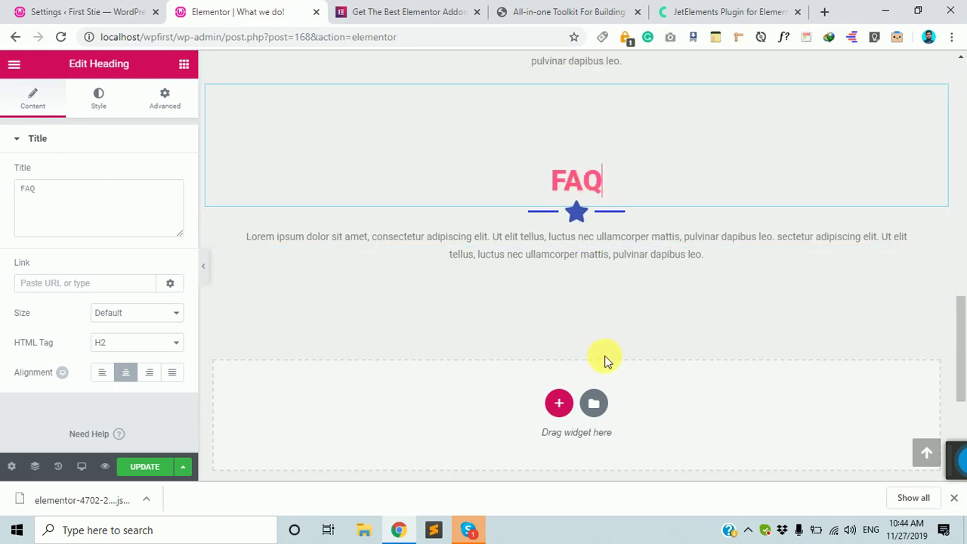
Step: Add the HTMega Accordion widget below the FAQ section's description and preview its three items by expanding them
click(181, 68)
scroll(91, 279, down, 4)
scroll(91, 303, up, 4)
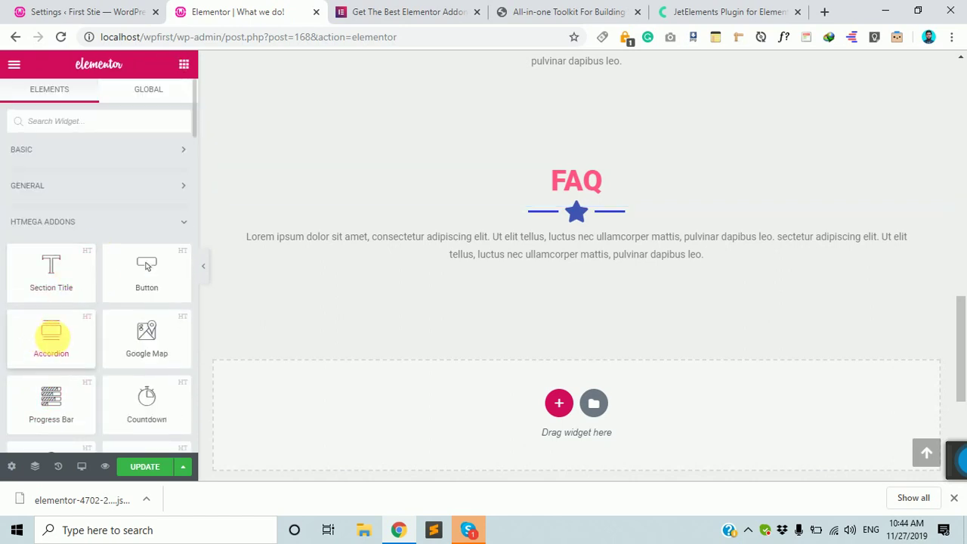
drag(50, 332, 547, 289)
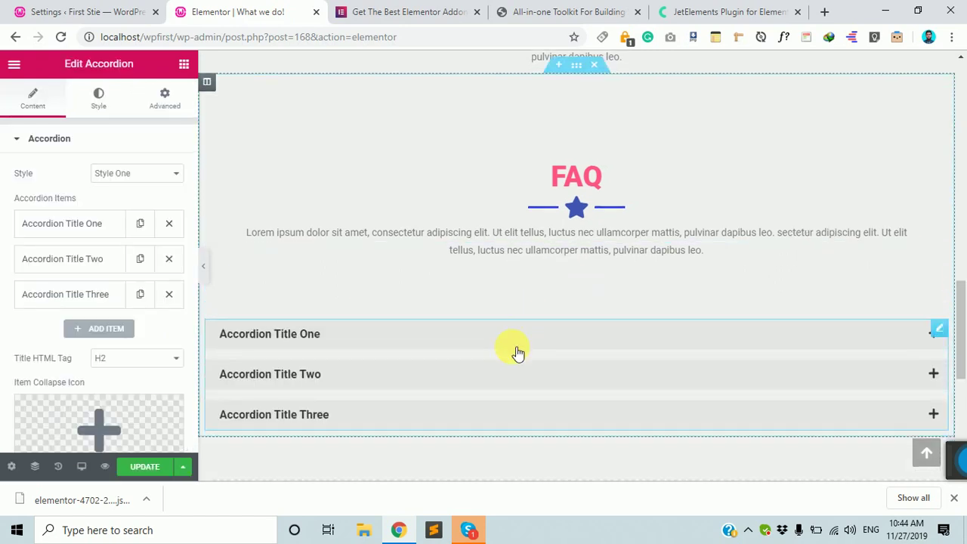
scroll(517, 353, down, 3)
click(470, 140)
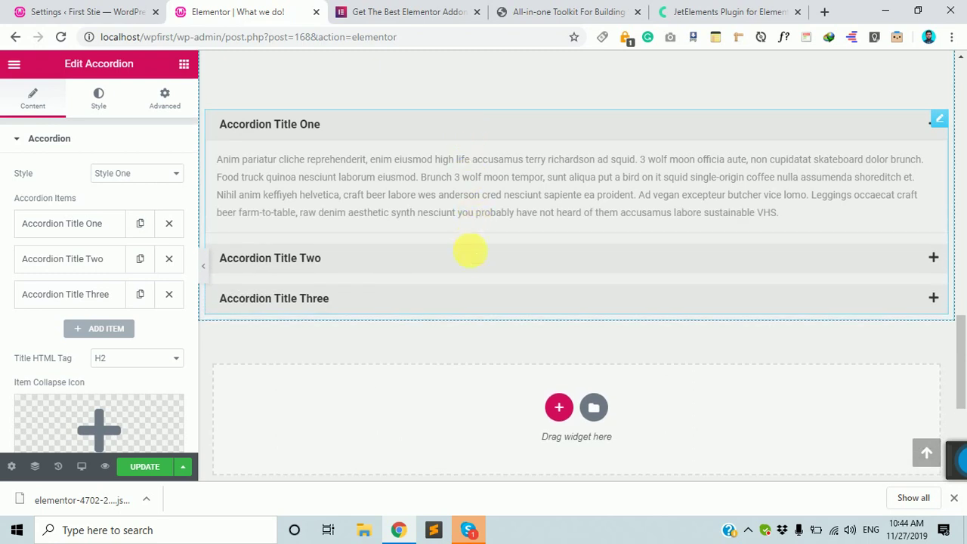
click(469, 258)
click(459, 297)
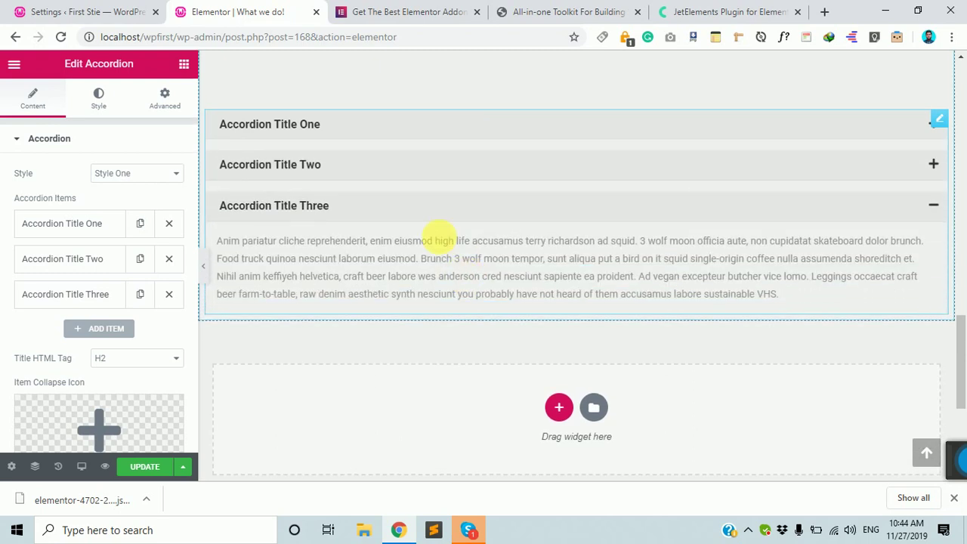
click(411, 120)
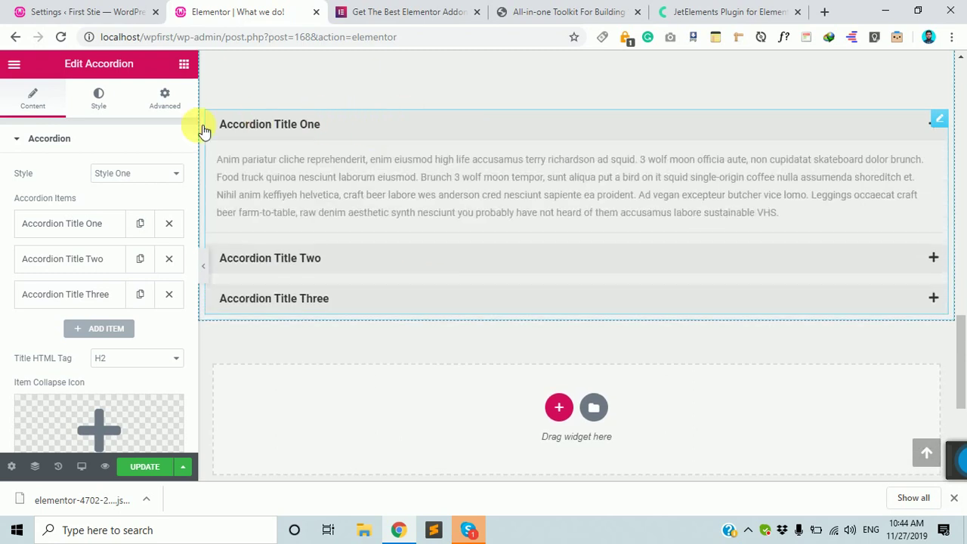
Step: Set the first accordion item's title to "What we do?" and expand that item in the page preview
click(95, 234)
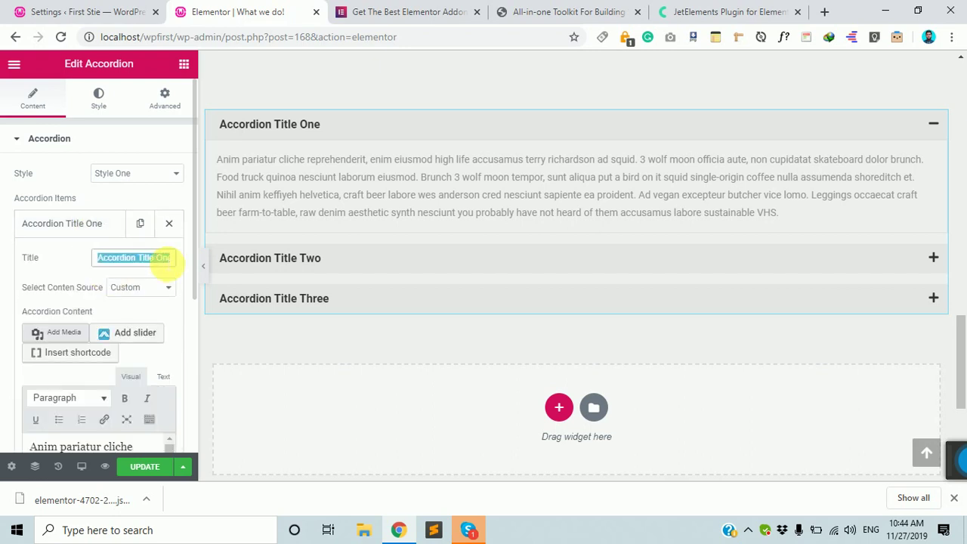
text(W)
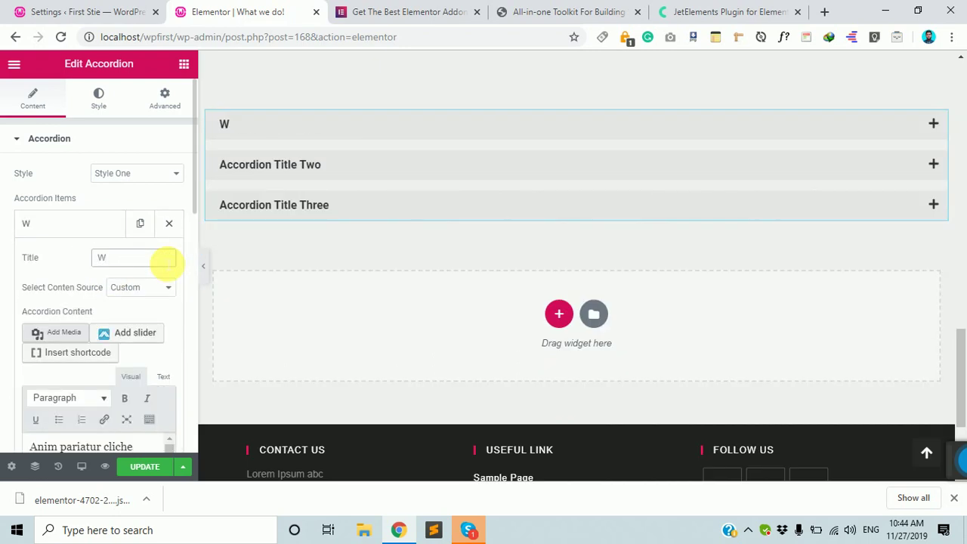
text(hat)
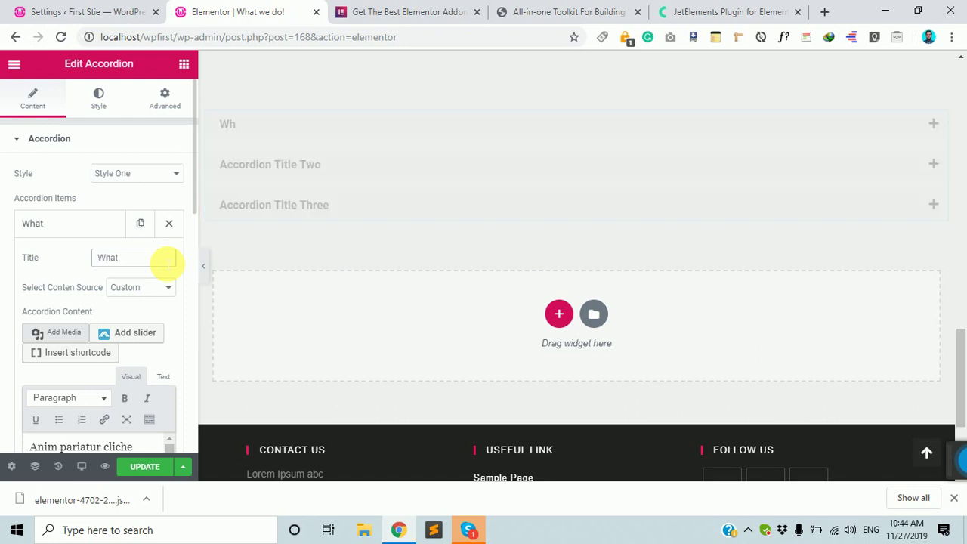
text( we do?)
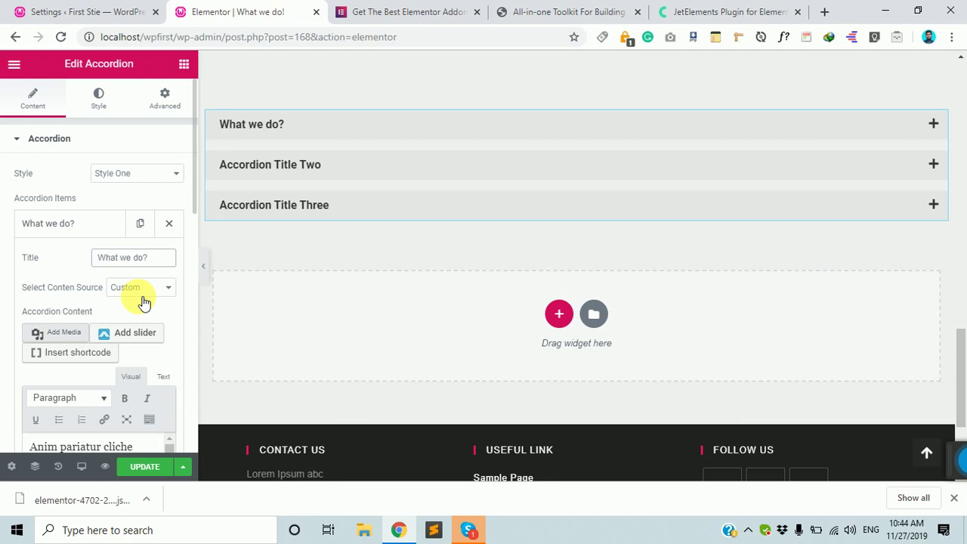
scroll(119, 257, down, 3)
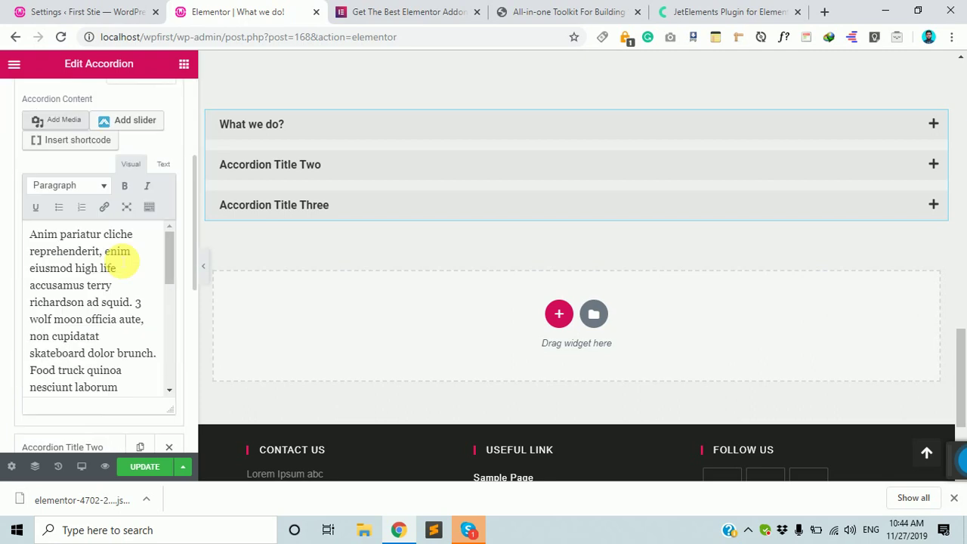
scroll(119, 258, up, 3)
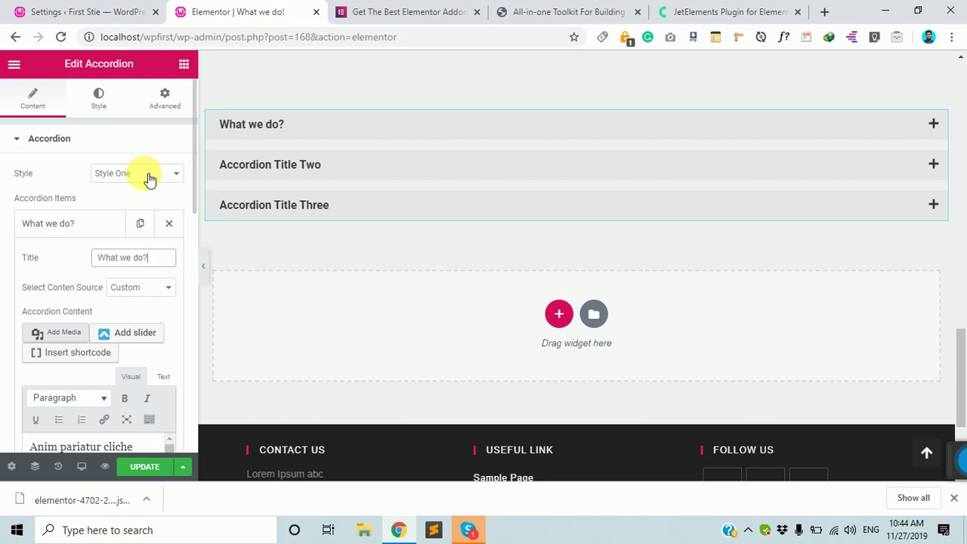
click(372, 133)
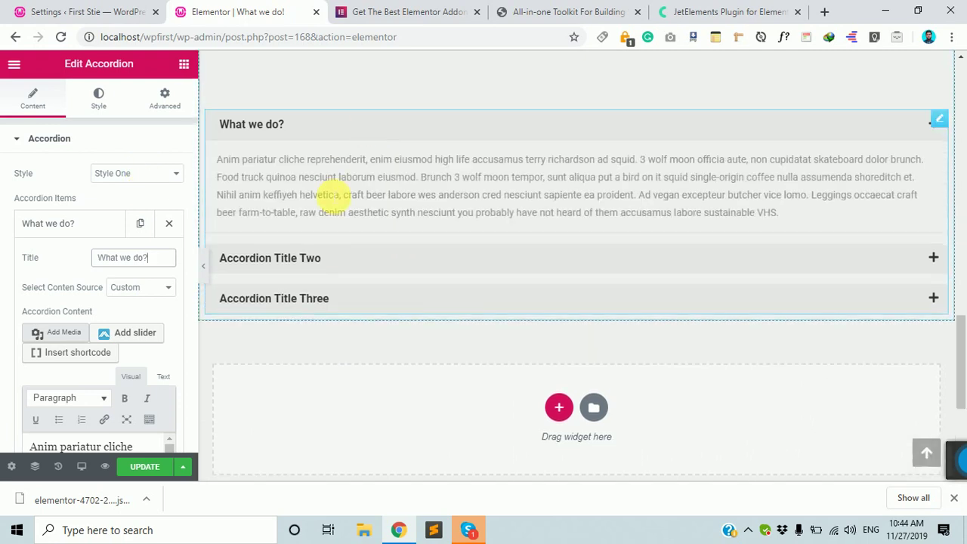
click(89, 223)
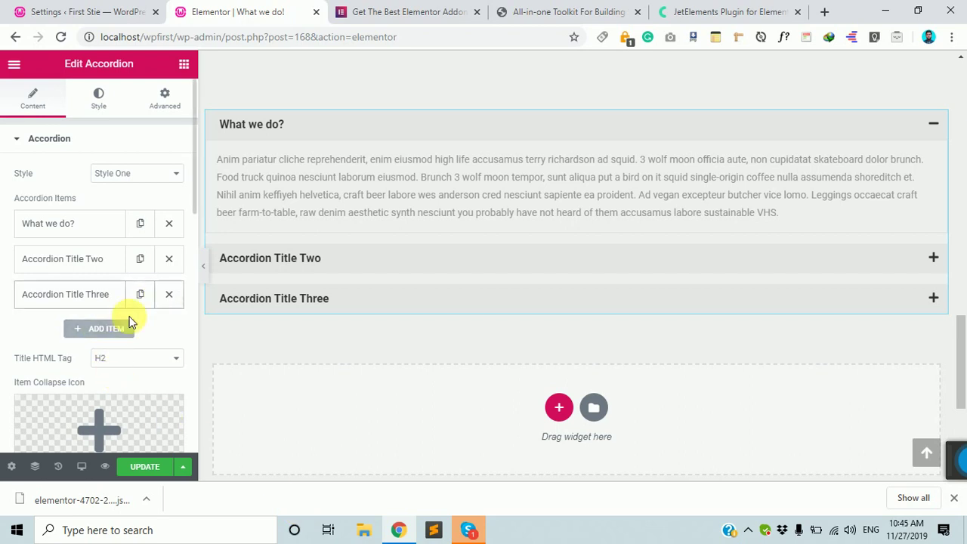
Step: Add a fourth item to the accordion and preview all the items by expanding each one
click(106, 330)
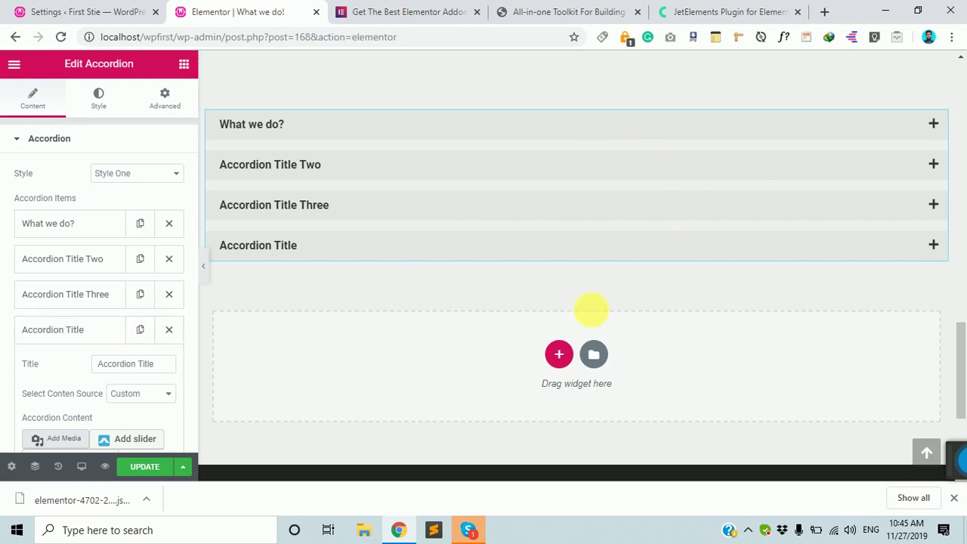
click(464, 133)
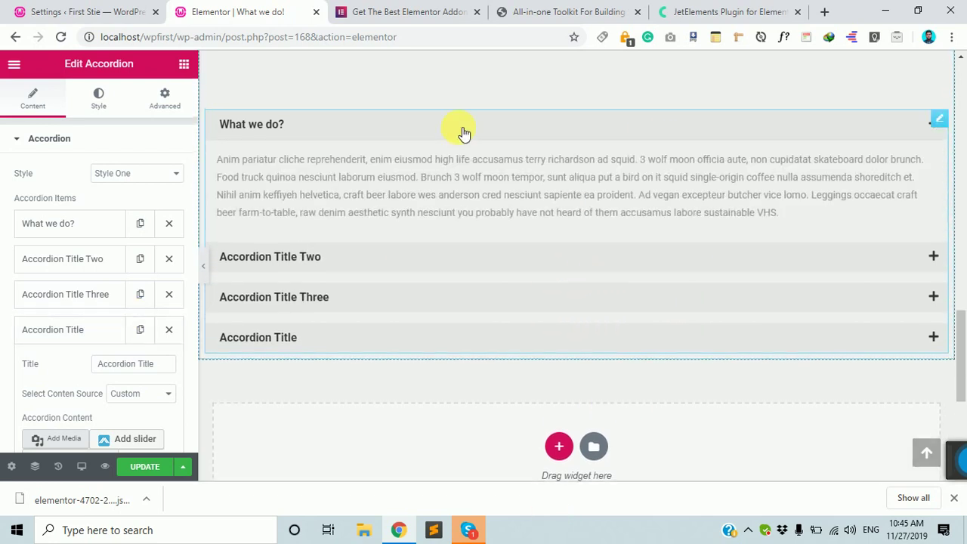
click(461, 260)
click(456, 311)
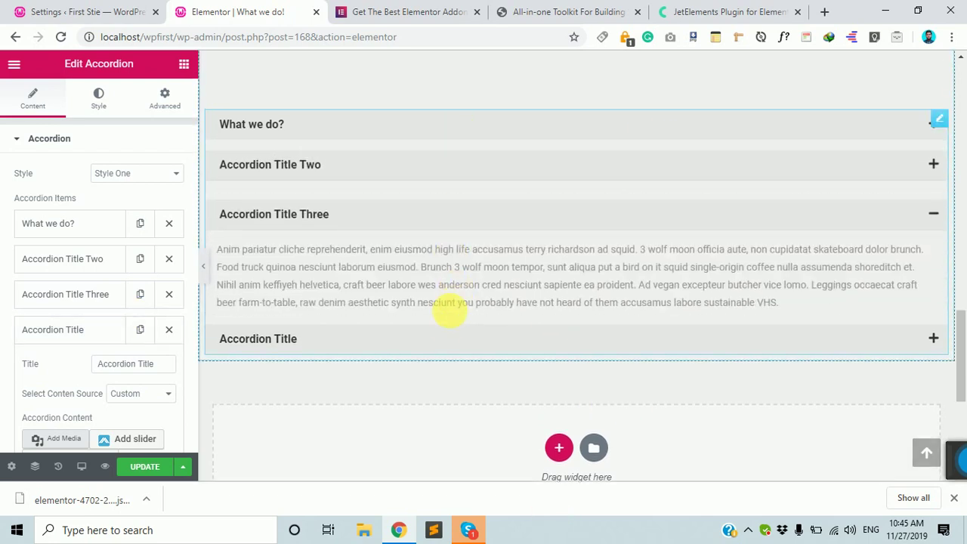
click(447, 341)
scroll(445, 342, up, 5)
scroll(444, 341, down, 5)
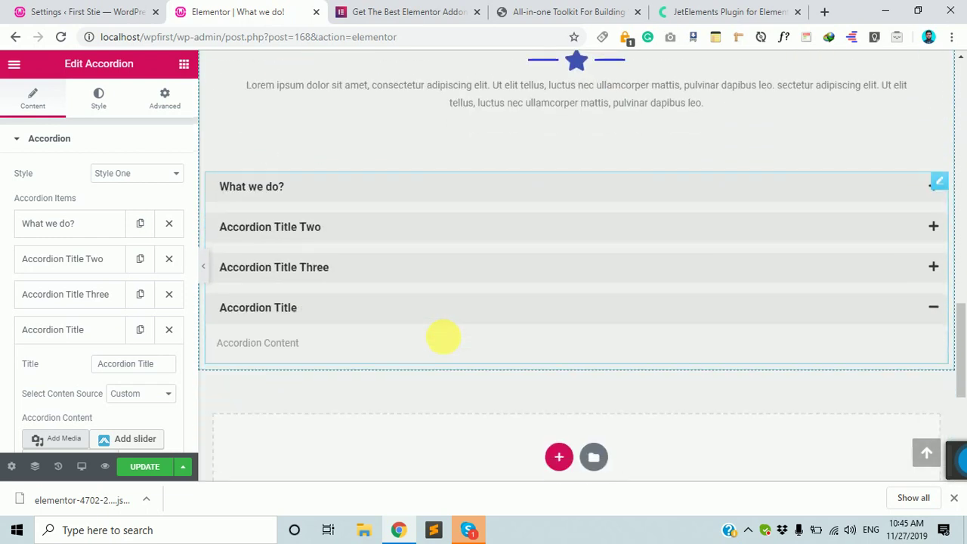
click(454, 166)
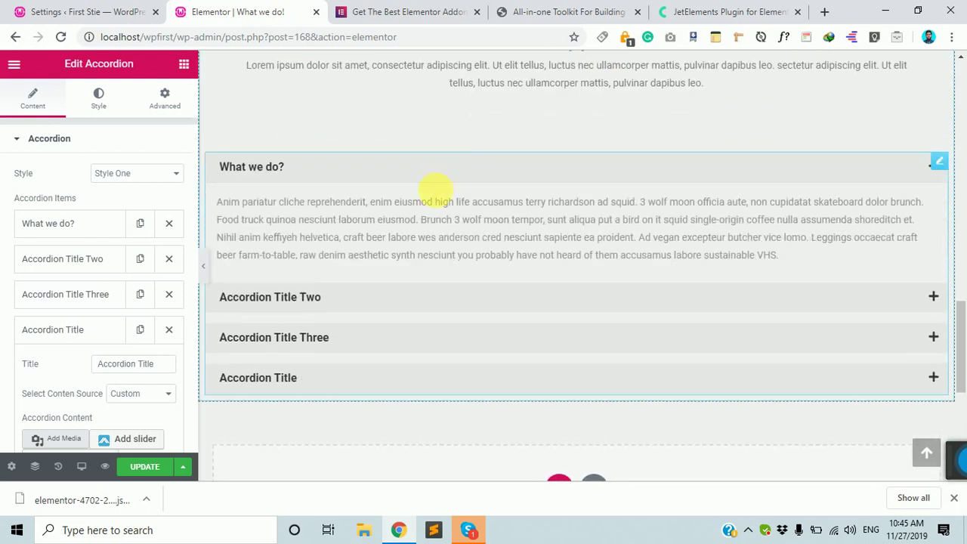
click(426, 310)
click(429, 334)
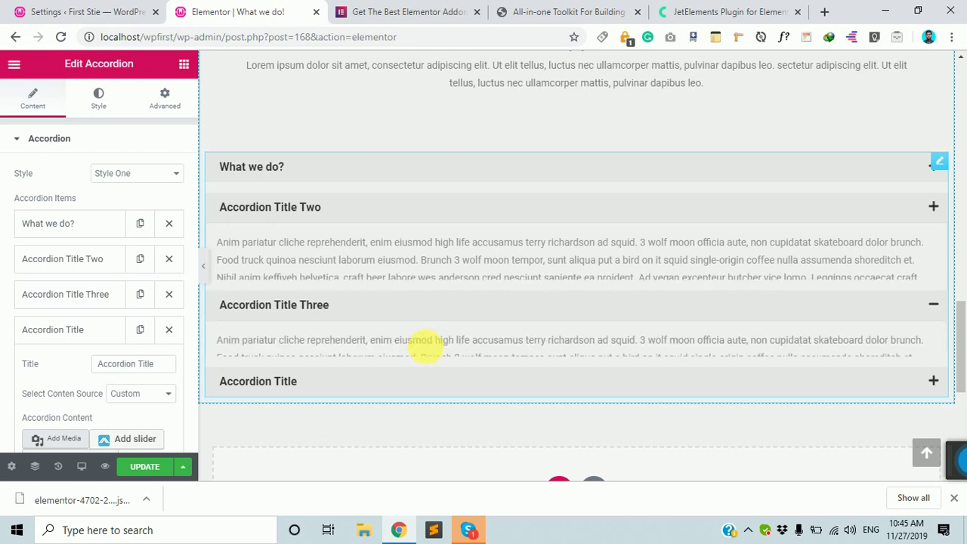
click(438, 389)
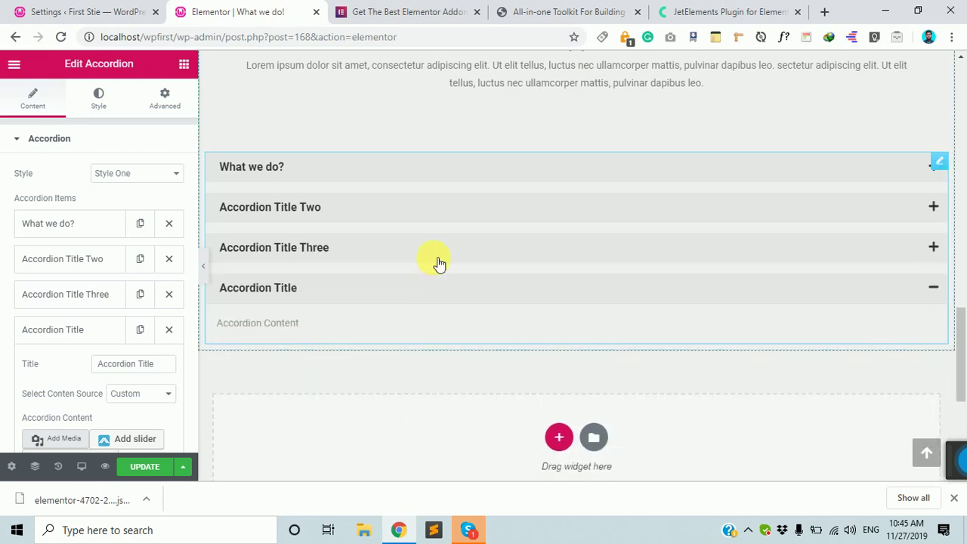
Step: Check the content source options for the new accordion item, keeping Custom
scroll(160, 360, down, 4)
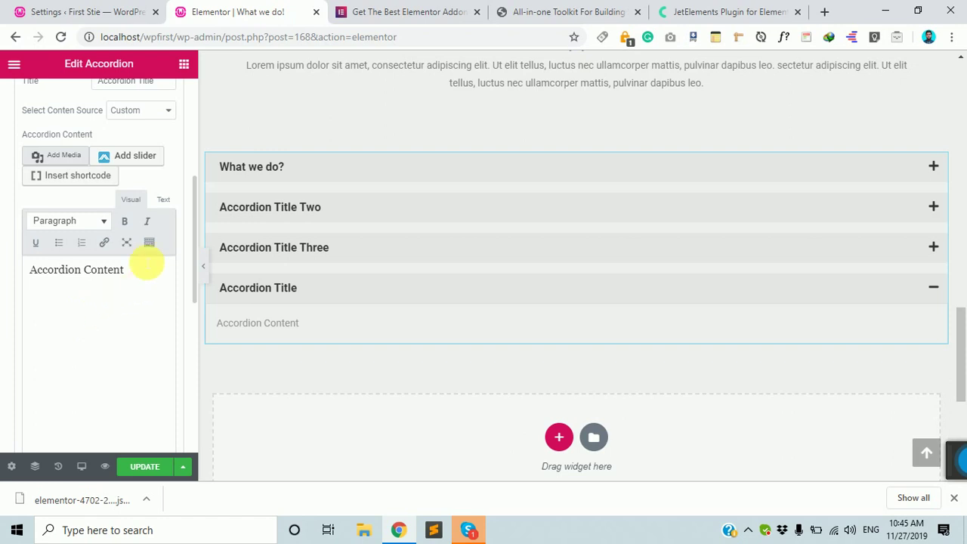
click(140, 112)
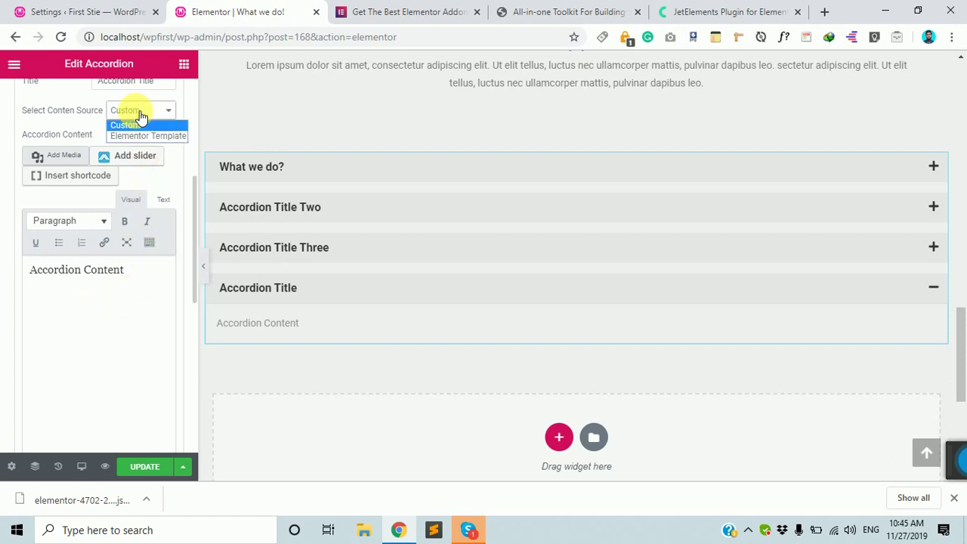
click(136, 126)
scroll(67, 172, up, 4)
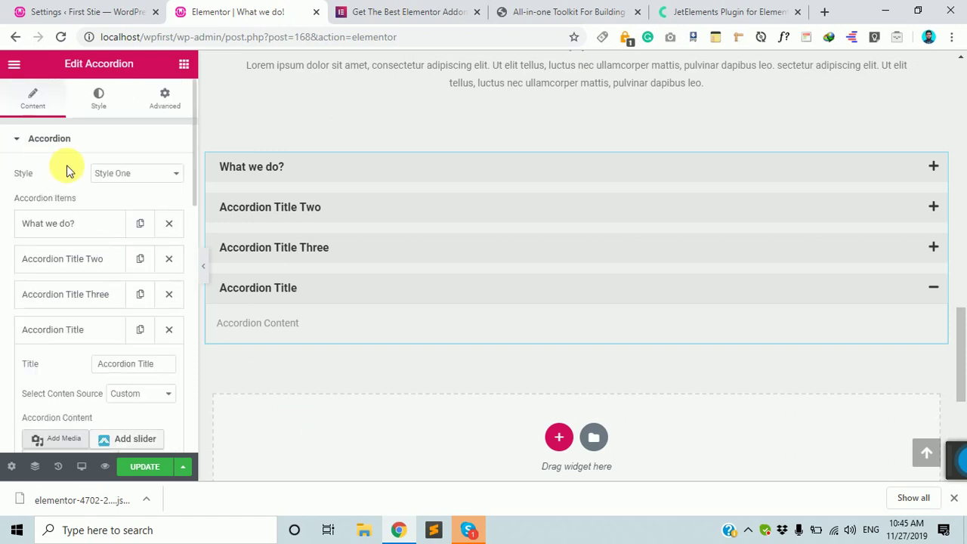
Step: Look through the accordion's content styling settings and its icon and item-opening options
click(41, 144)
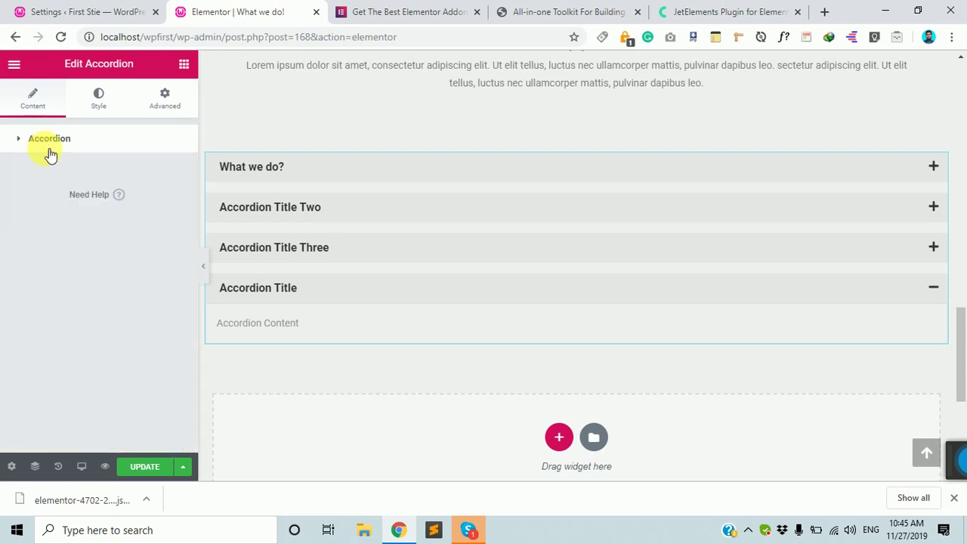
click(96, 100)
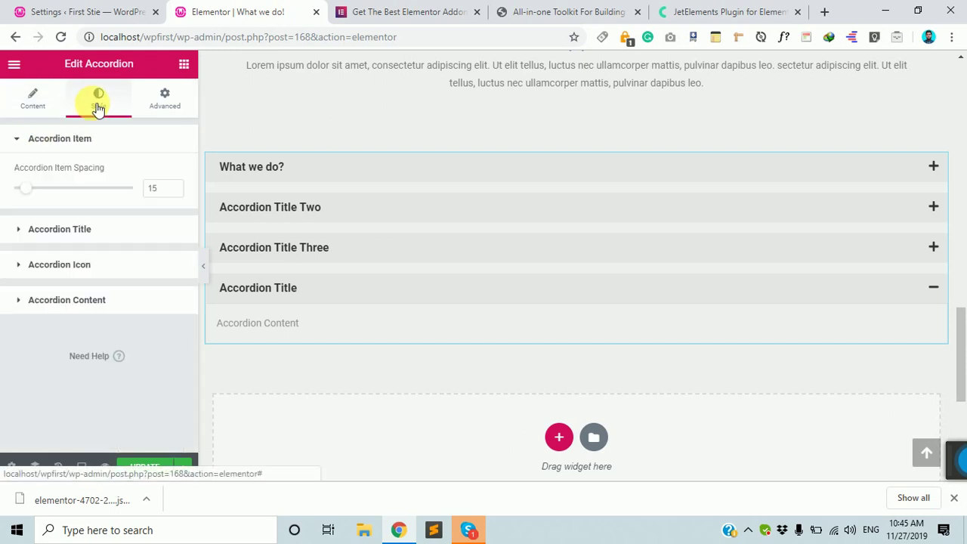
click(109, 303)
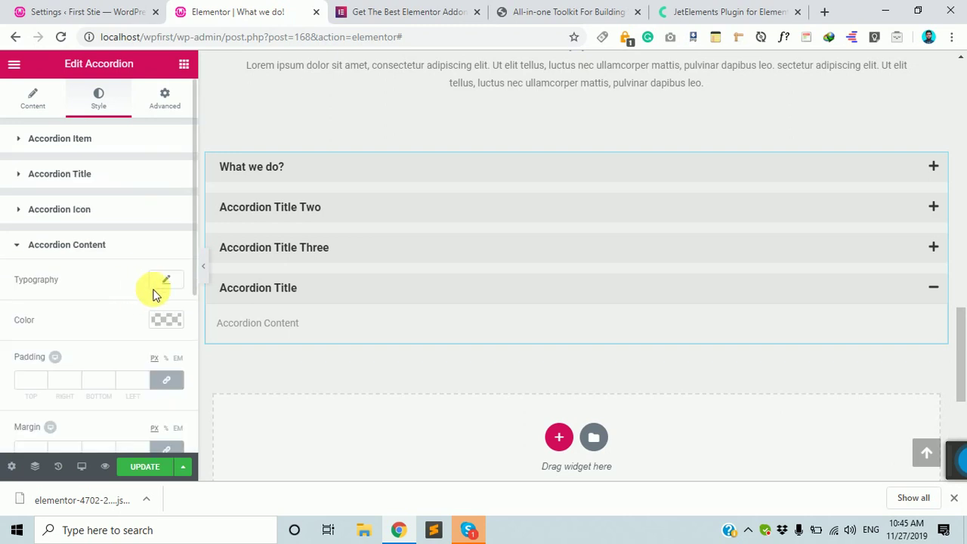
scroll(130, 280, down, 3)
scroll(151, 287, up, 5)
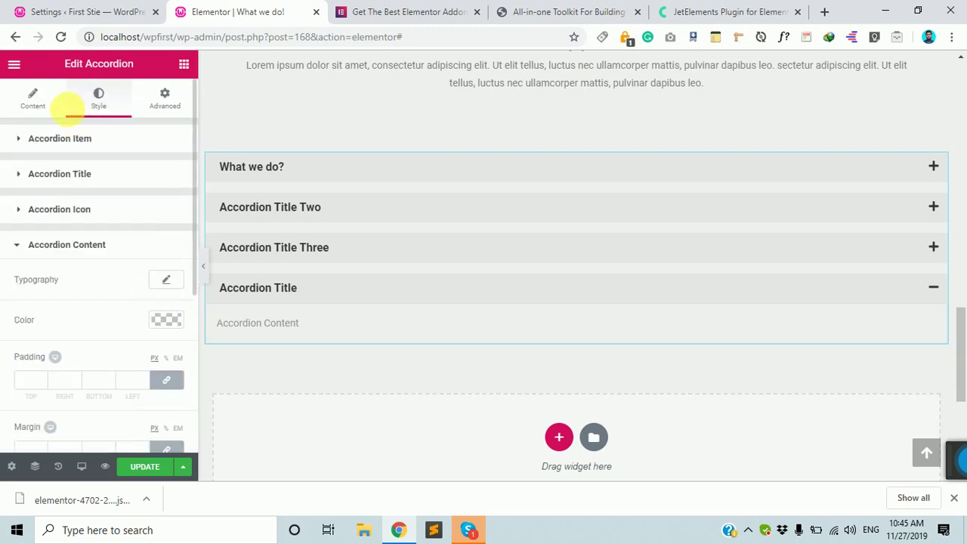
click(57, 105)
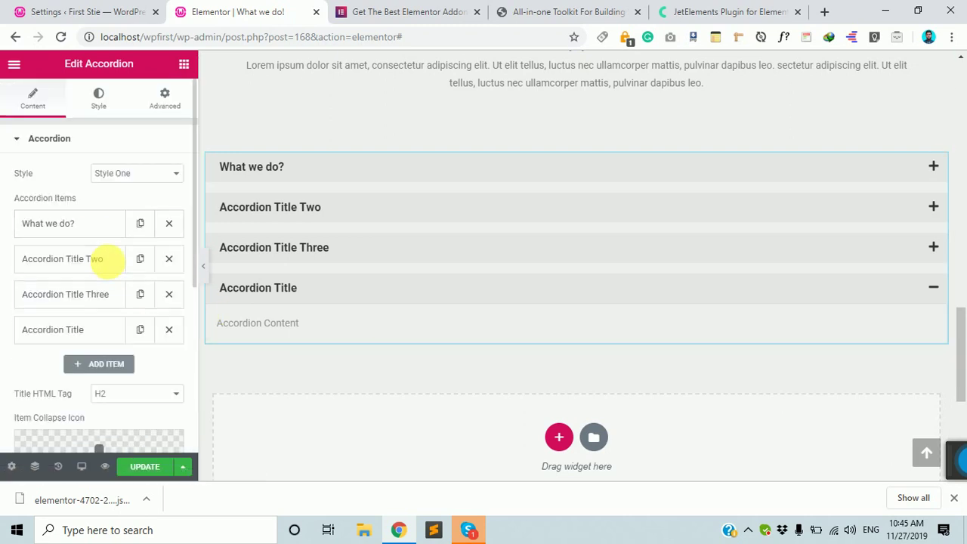
scroll(98, 272, down, 4)
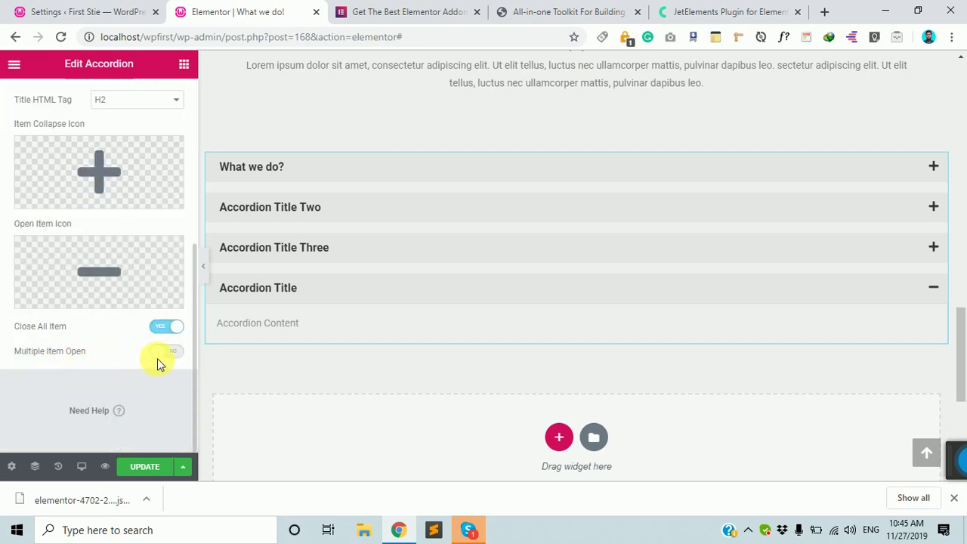
scroll(131, 307, up, 5)
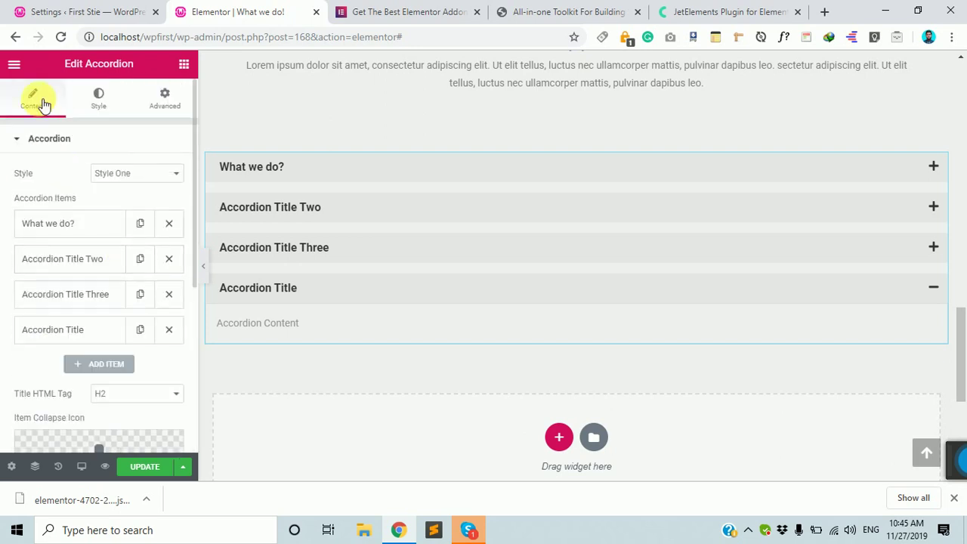
scroll(104, 330, down, 5)
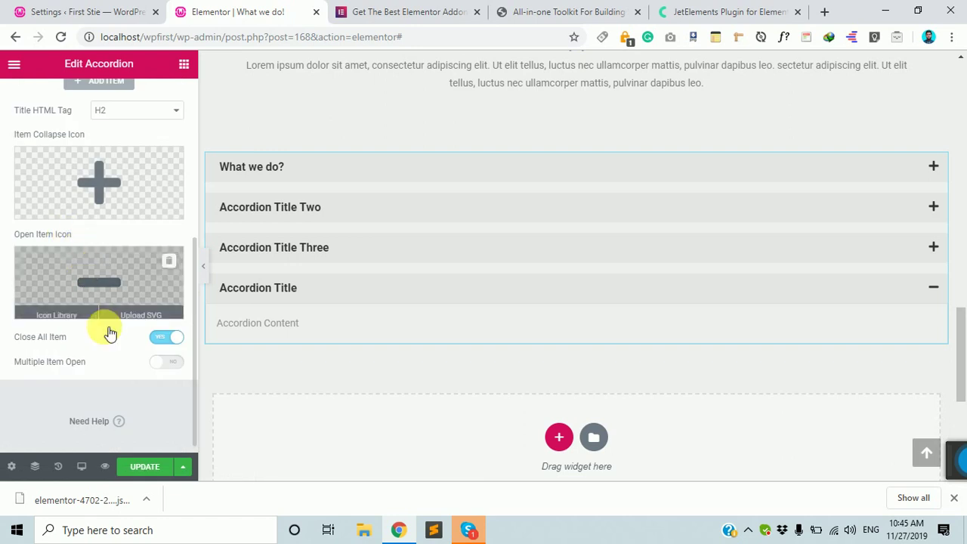
Step: Enable Multiple Item Open for the accordion and test it by expanding all its items together
click(166, 365)
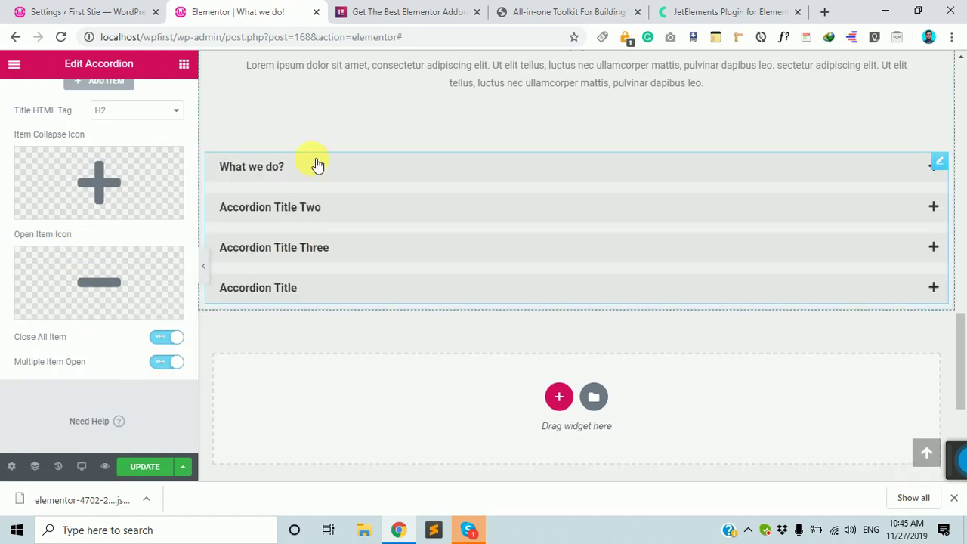
click(315, 163)
click(312, 312)
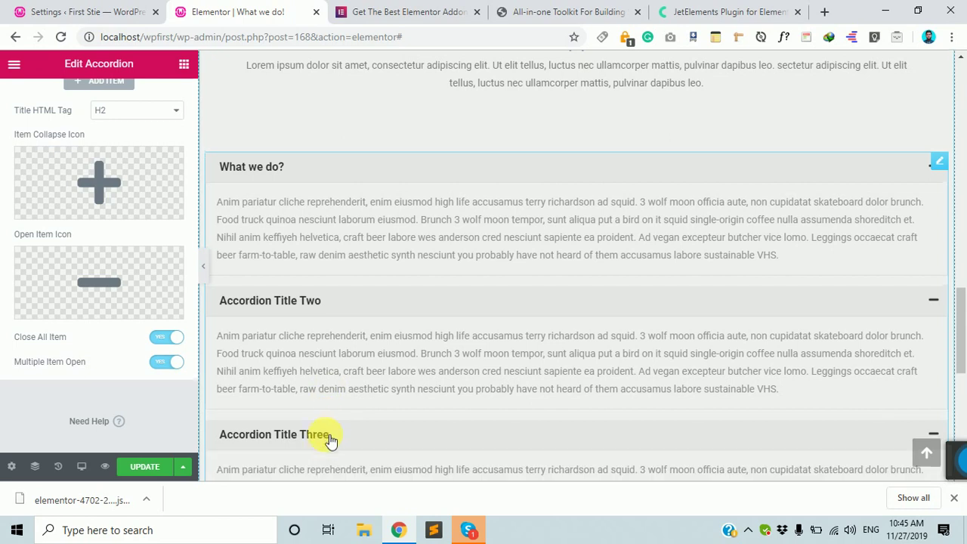
click(328, 438)
scroll(317, 438, down, 3)
click(326, 337)
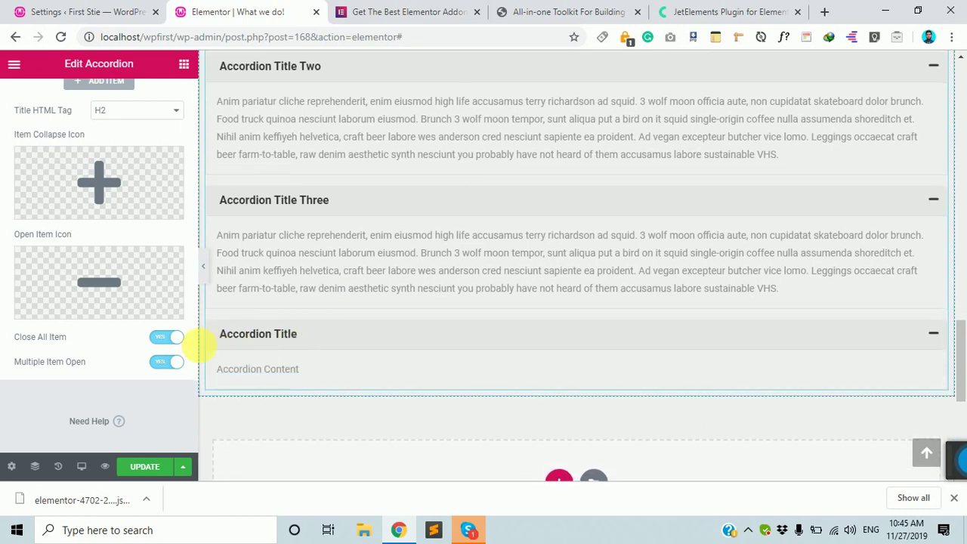
Step: Turn off Multiple Item Open and test the accordion by expanding the second item and the first item in turn
click(177, 364)
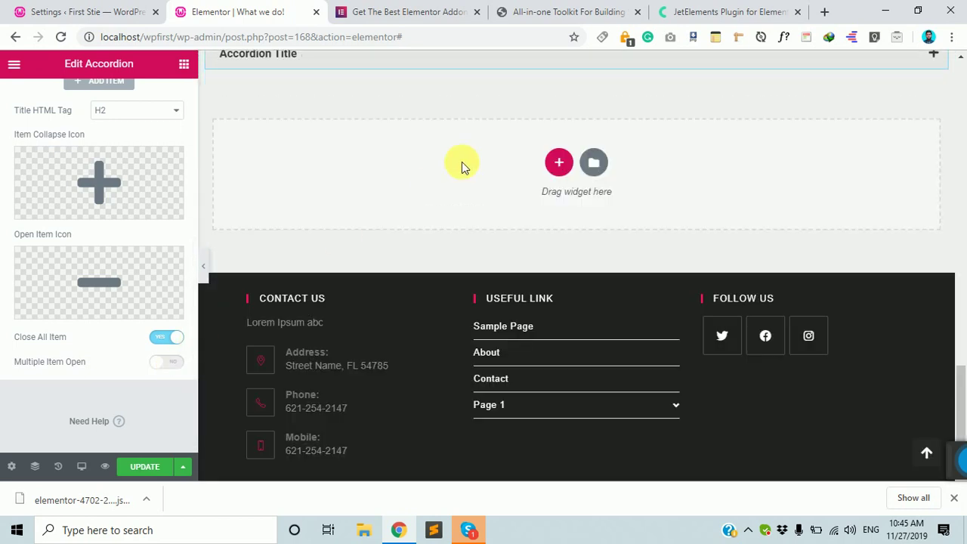
scroll(461, 166, up, 5)
click(361, 349)
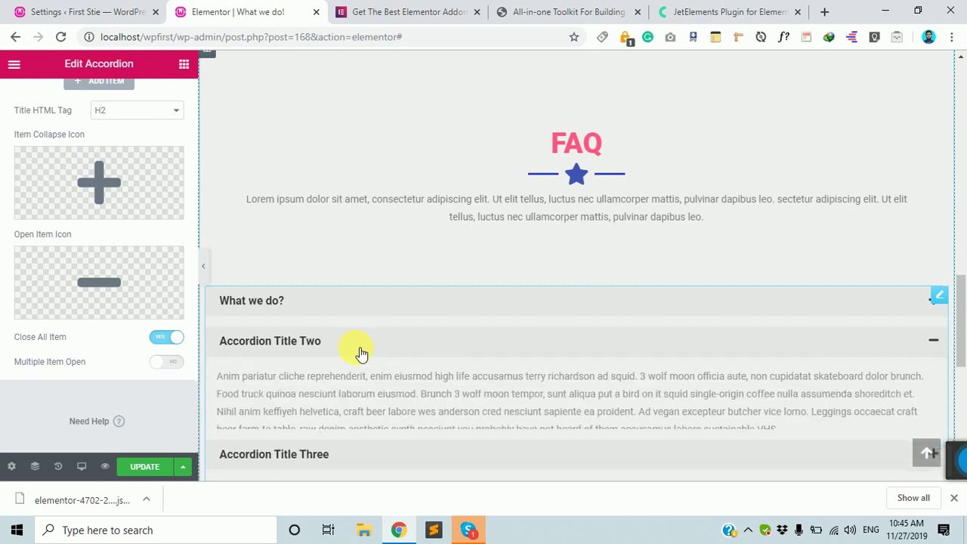
click(371, 310)
Step: Change the accordion's style to Style Two
scroll(121, 207, up, 4)
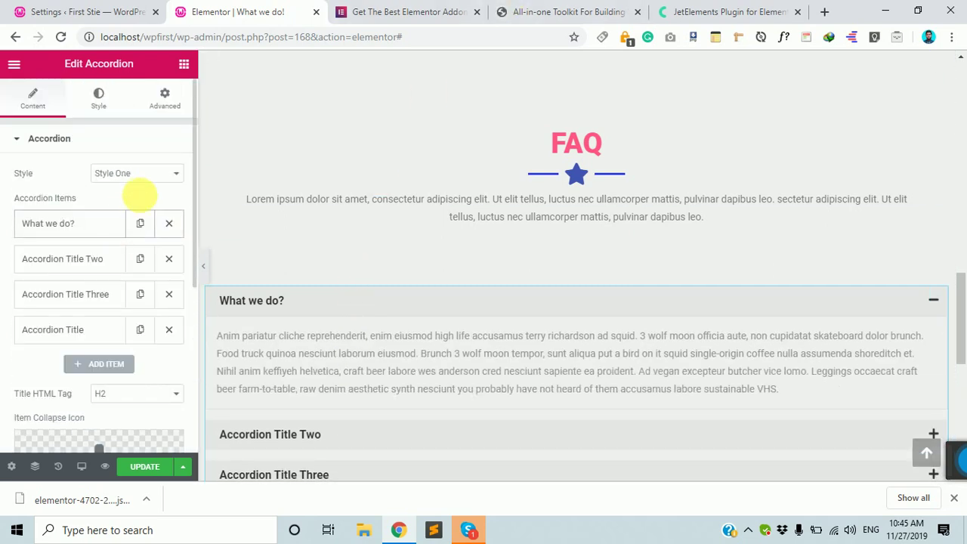
scroll(303, 246, down, 3)
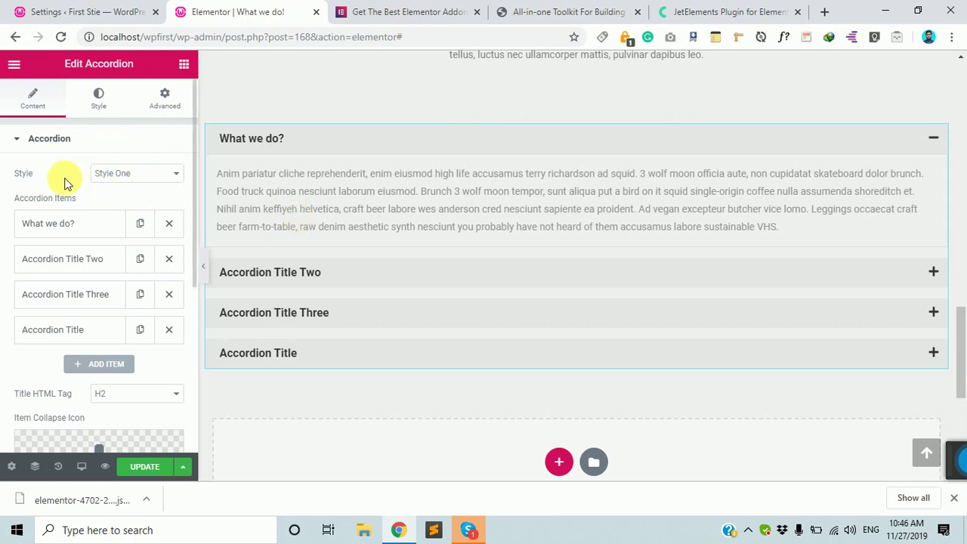
click(123, 175)
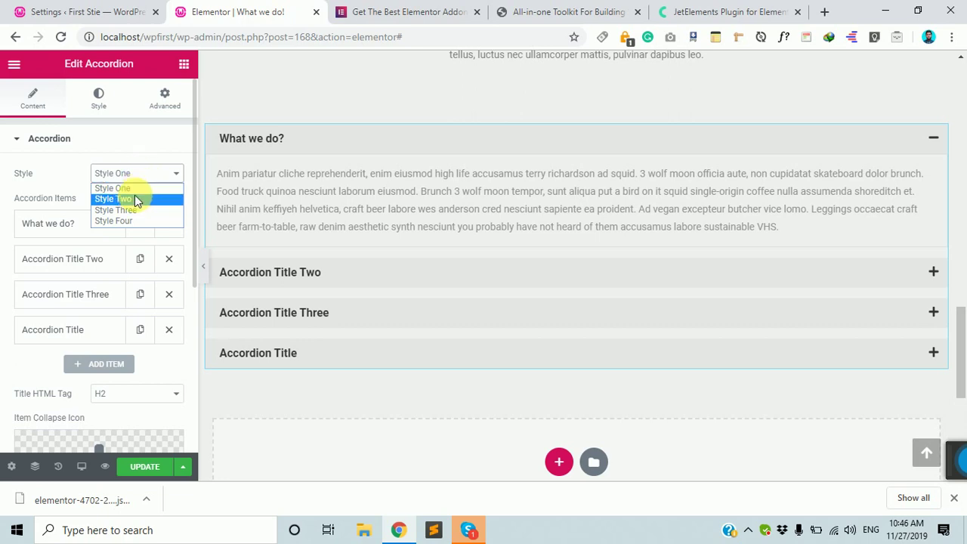
click(134, 199)
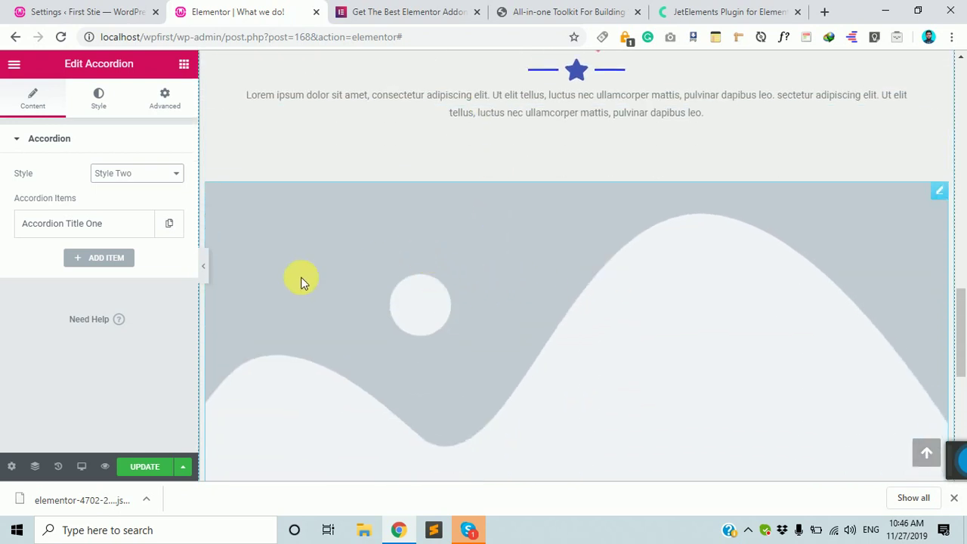
Step: Duplicate the Style Two accordion item until there are six items and review the resulting layout on the page
click(169, 225)
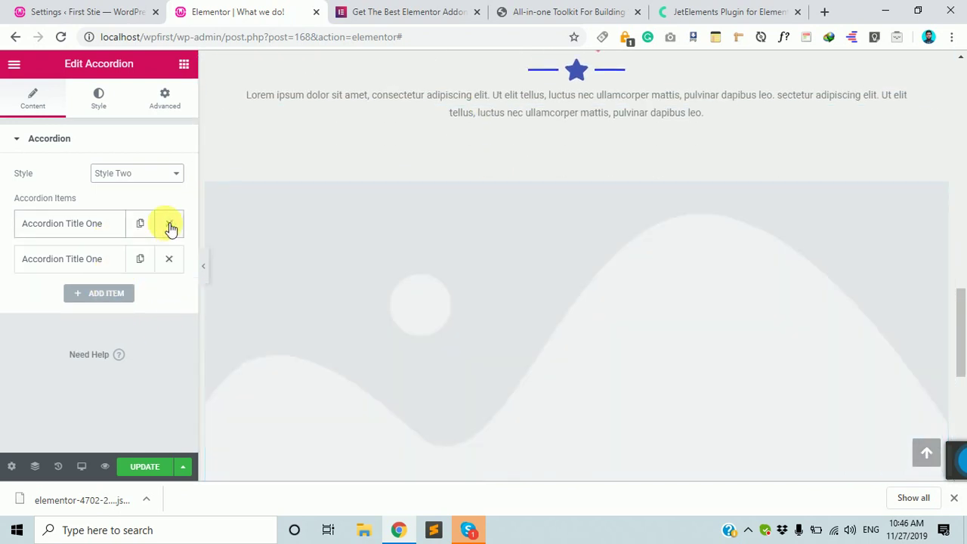
double_click(140, 224)
double_click(140, 224)
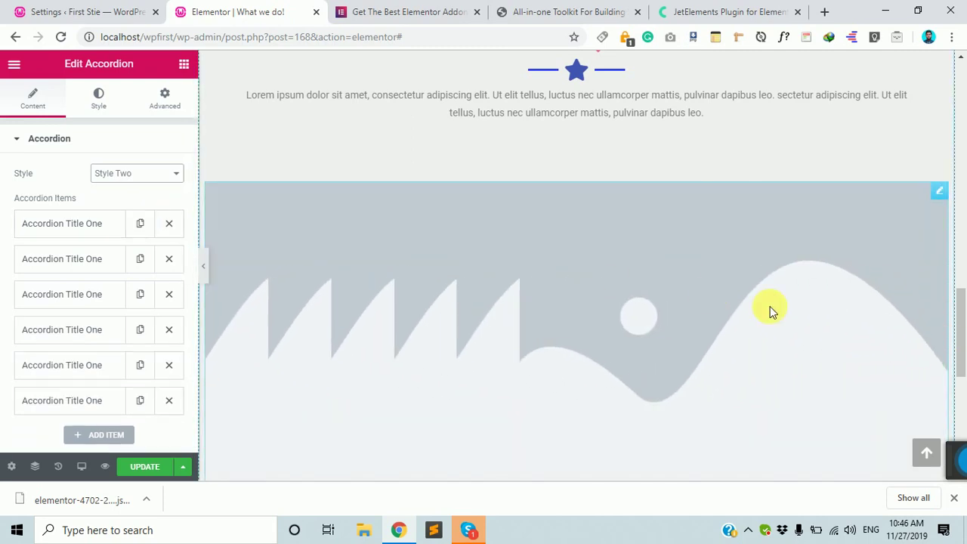
scroll(302, 249, down, 5)
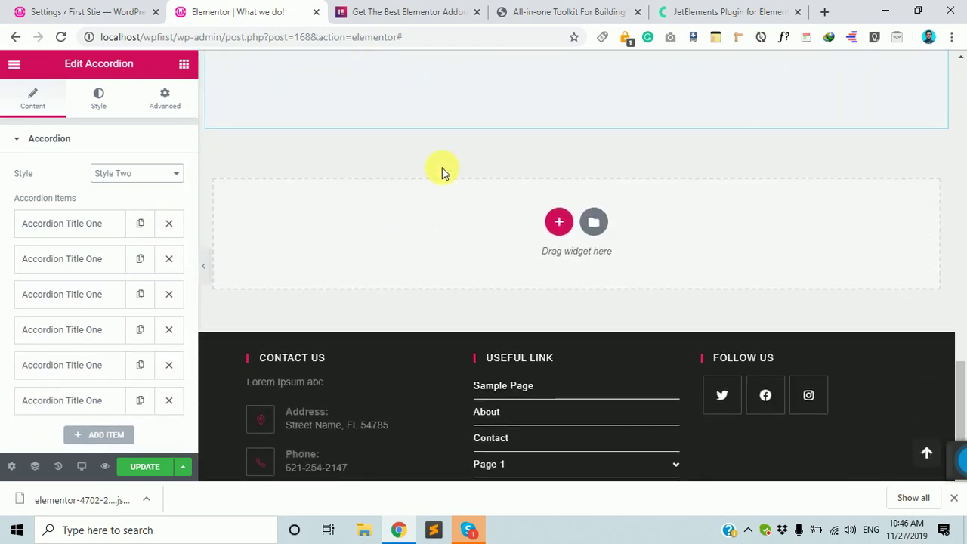
scroll(443, 171, up, 3)
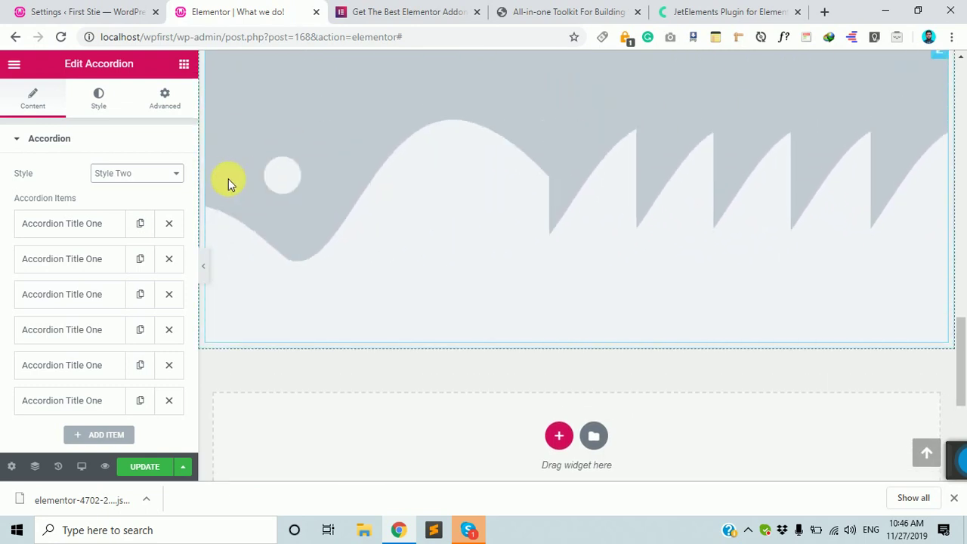
Step: Change the accordion's style to Style Three and duplicate its item until there are six items
click(111, 176)
click(110, 211)
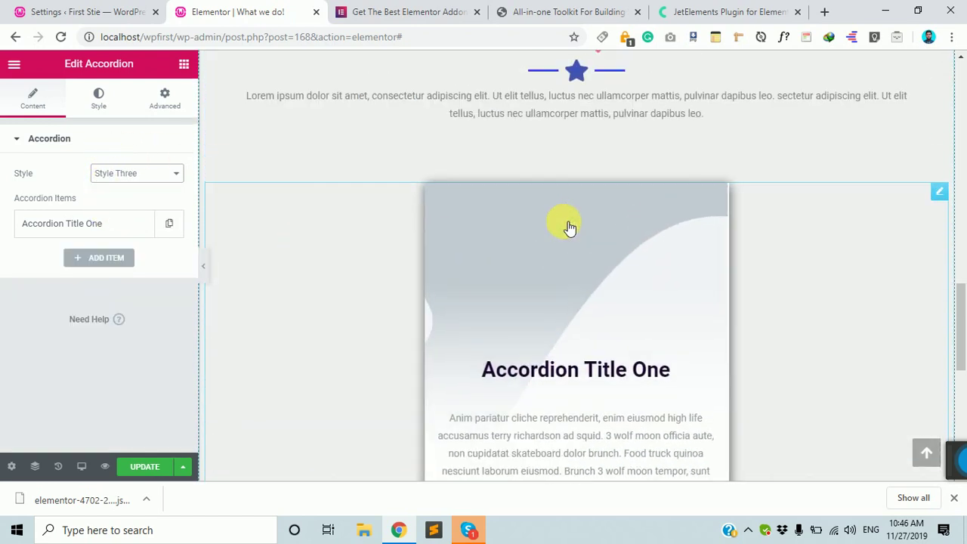
scroll(647, 309, down, 2)
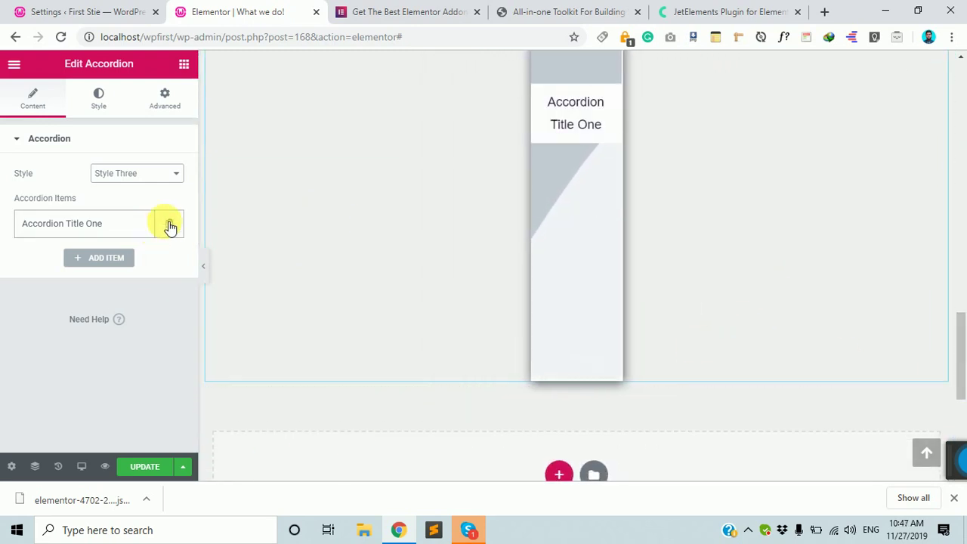
click(143, 225)
click(140, 224)
click(140, 223)
click(140, 223)
click(140, 223)
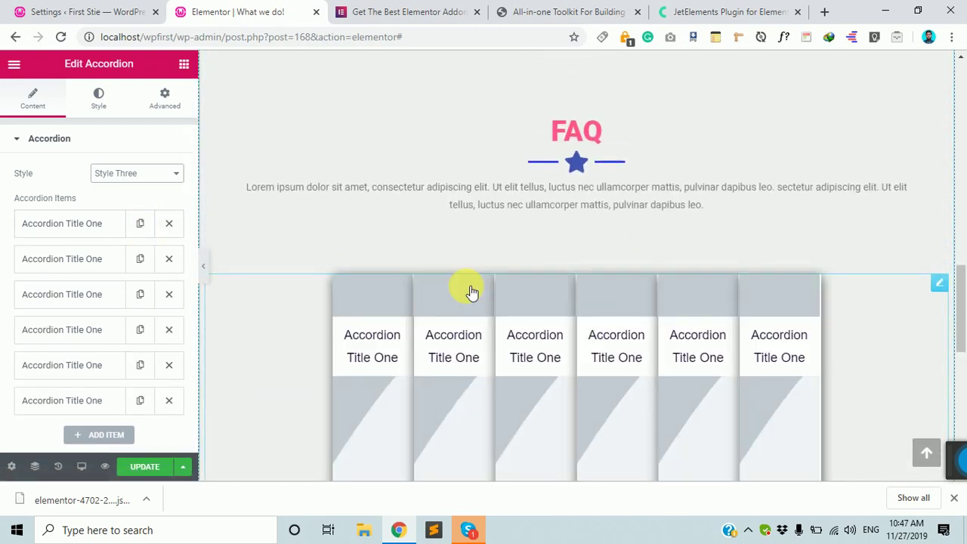
Step: Test the Style Three accordion by expanding several of its vertical panels in turn
scroll(468, 291, down, 3)
click(367, 274)
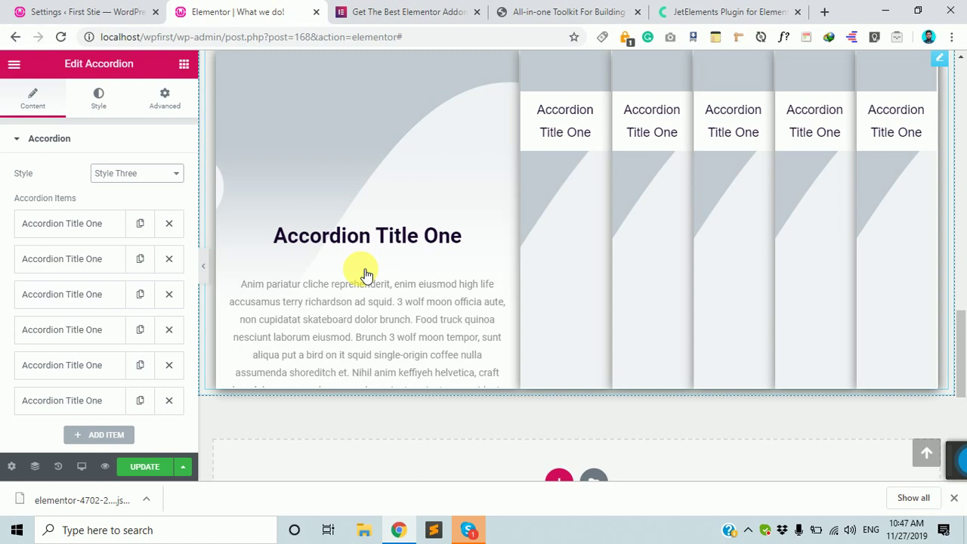
mouse_move(642, 299)
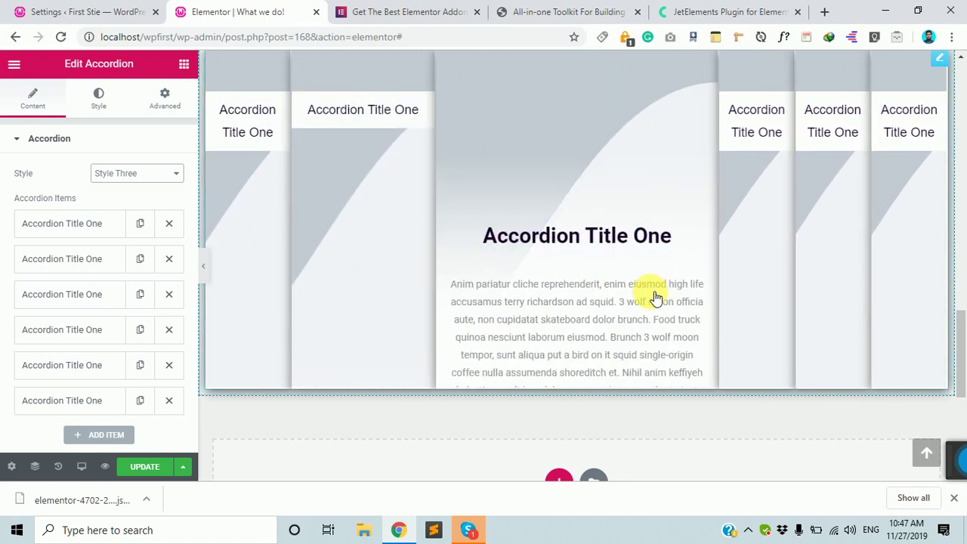
mouse_move(809, 320)
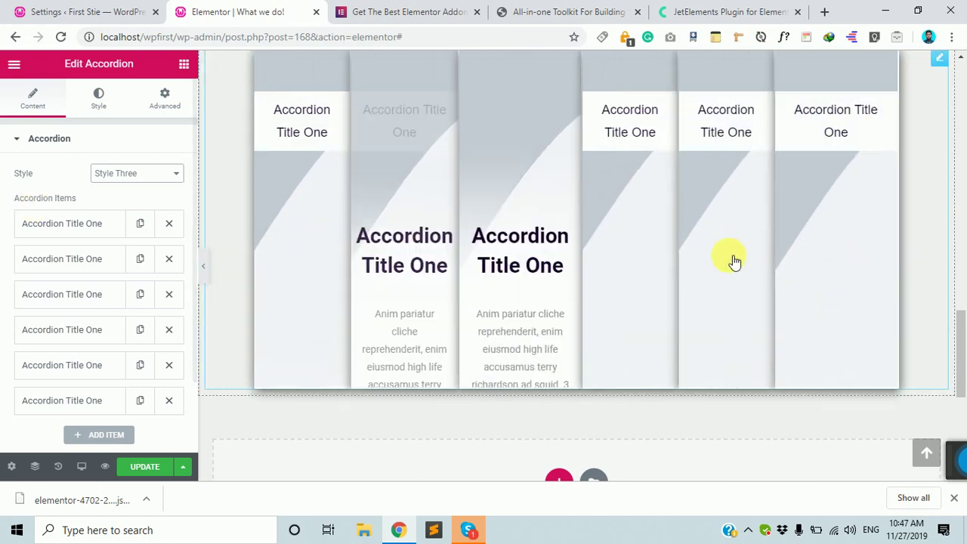
Step: Change the accordion's style to Style Four and expand one of its items
click(132, 176)
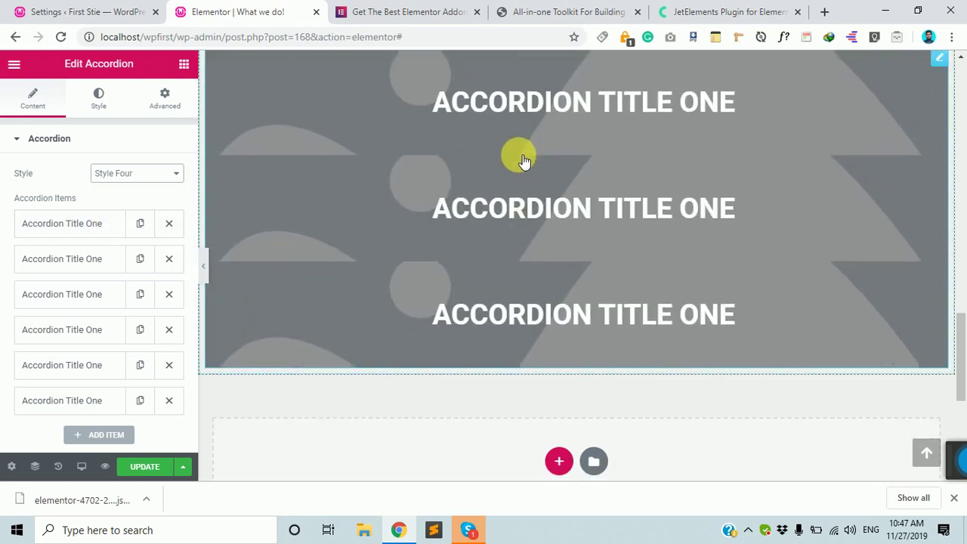
click(551, 218)
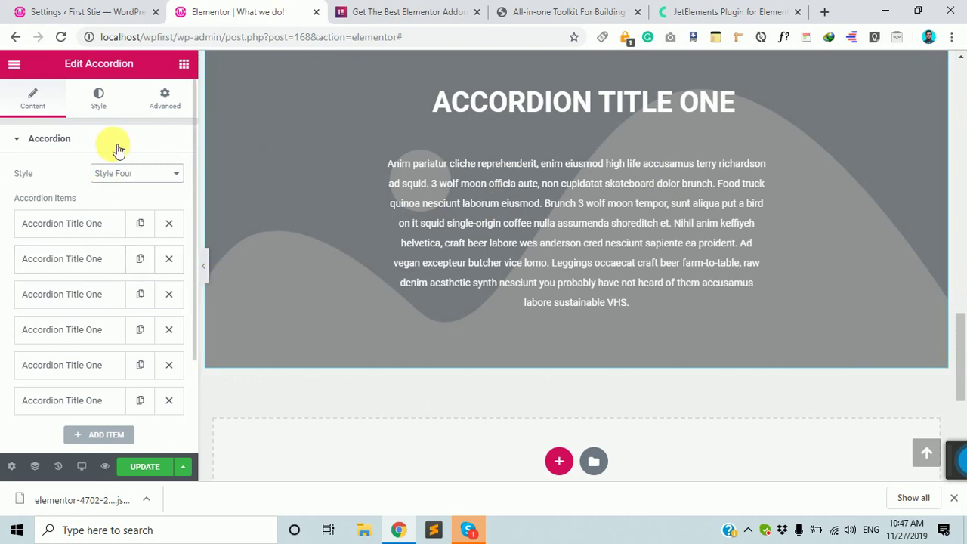
Step: Set the accordion's style back to Style One and check its items on the page
click(135, 173)
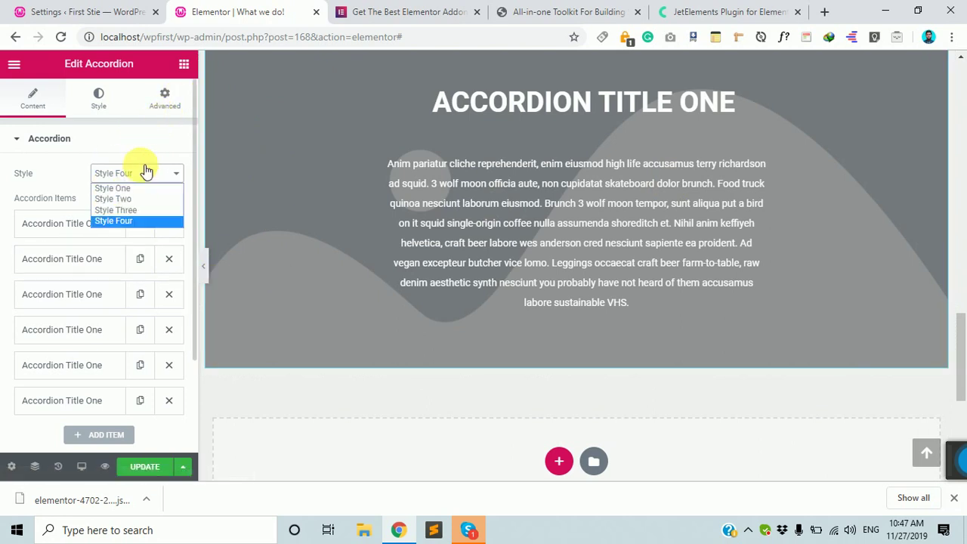
click(122, 189)
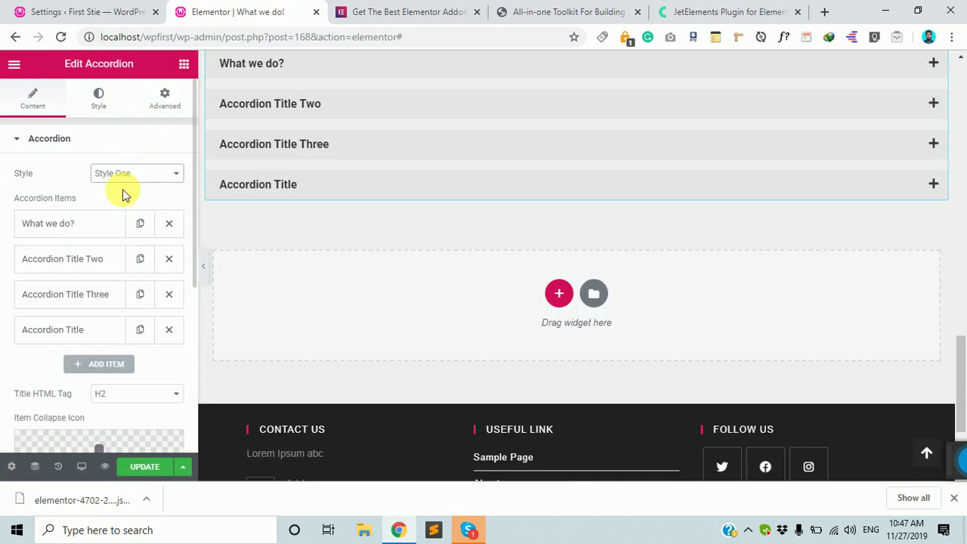
scroll(658, 395, down, 4)
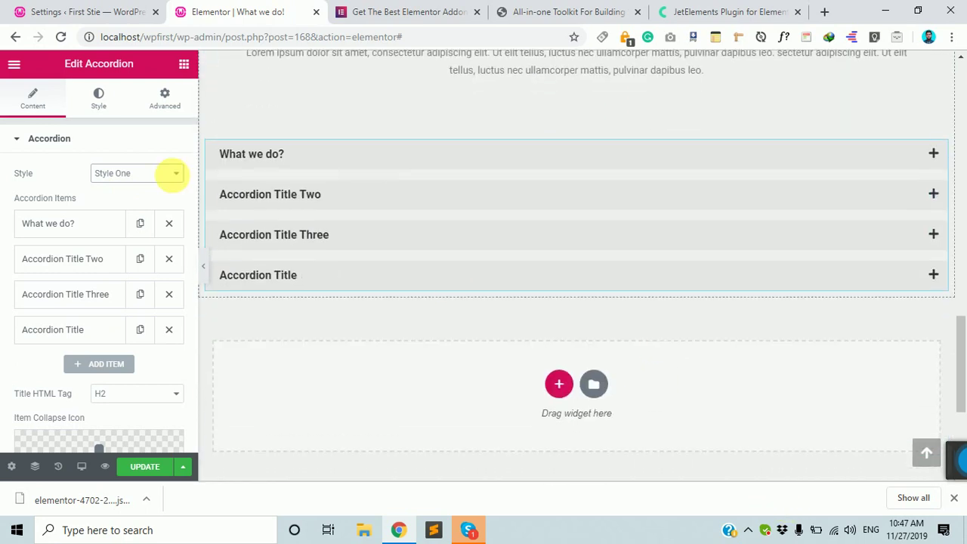
Step: Return to the widget list and look over the page sections and the available HTMega Addons widgets
click(185, 67)
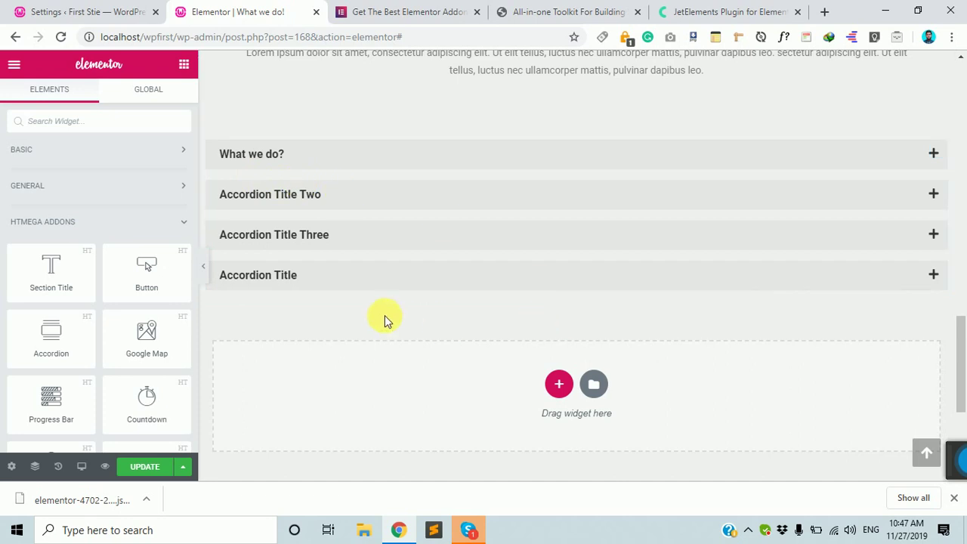
scroll(317, 317, down, 2)
scroll(315, 316, up, 8)
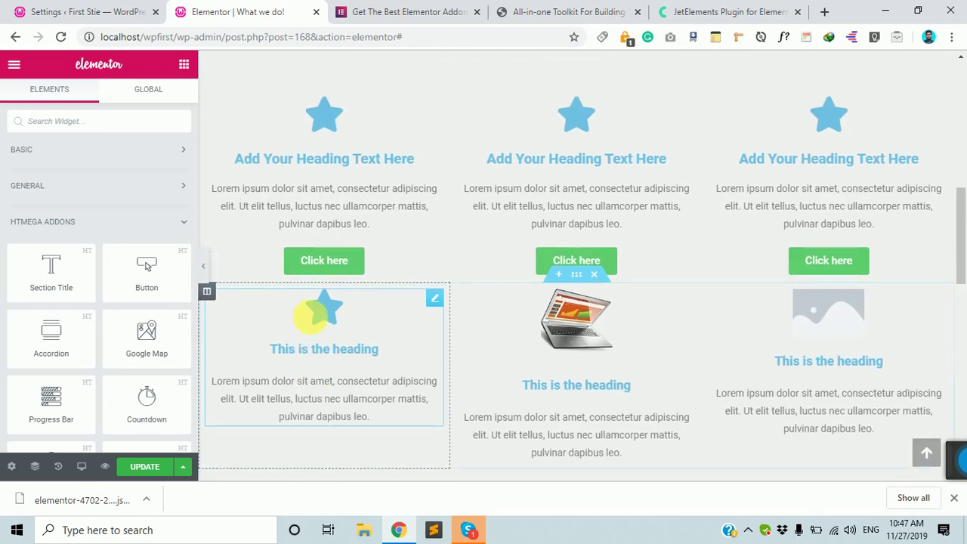
scroll(313, 319, down, 7)
scroll(186, 316, down, 1)
scroll(186, 316, down, 15)
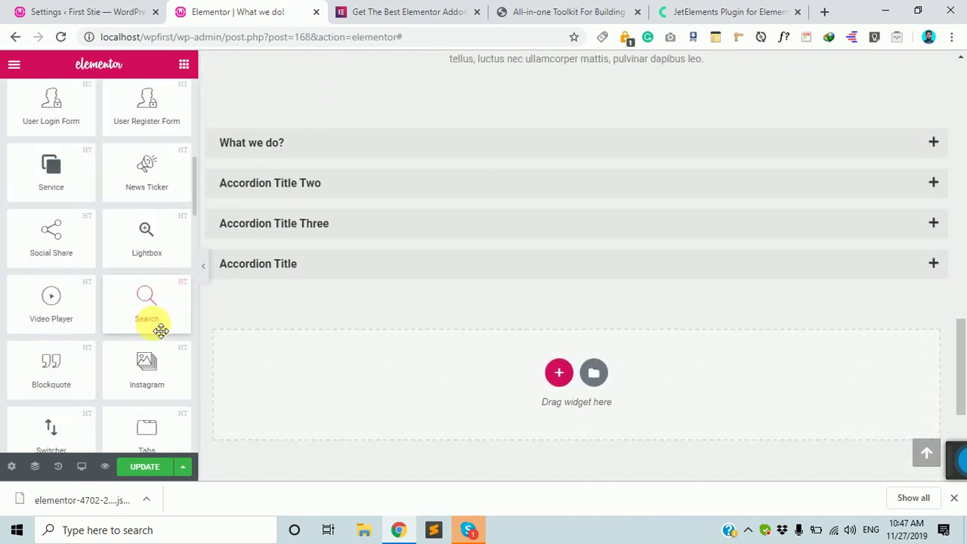
scroll(160, 330, down, 4)
scroll(161, 330, up, 14)
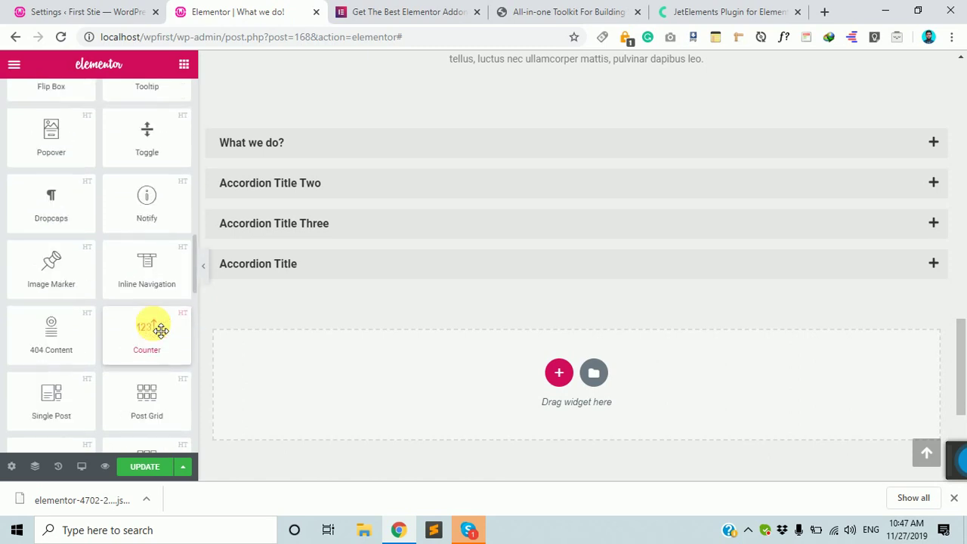
scroll(161, 330, up, 6)
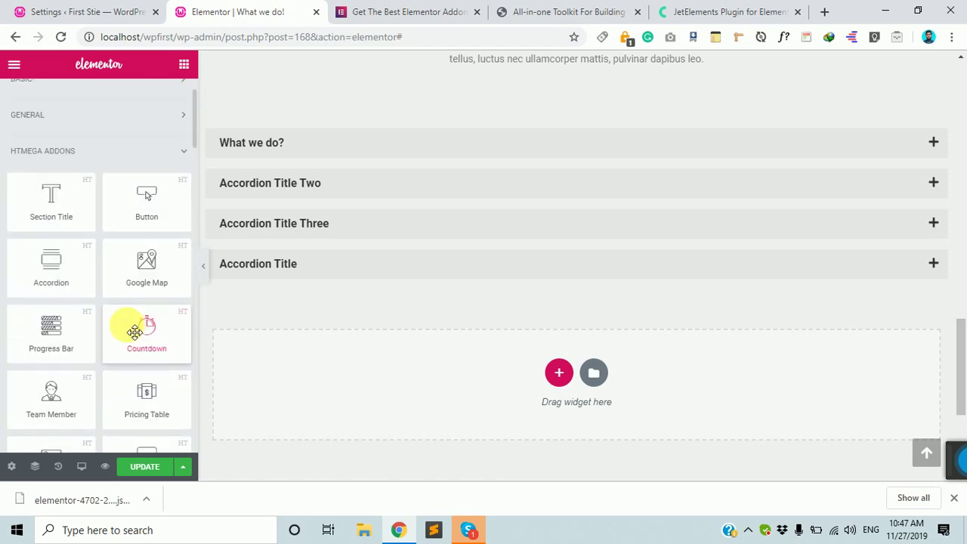
Step: Add the HTMega Carousel widget directly below the FAQ accordion
scroll(122, 355, down, 1)
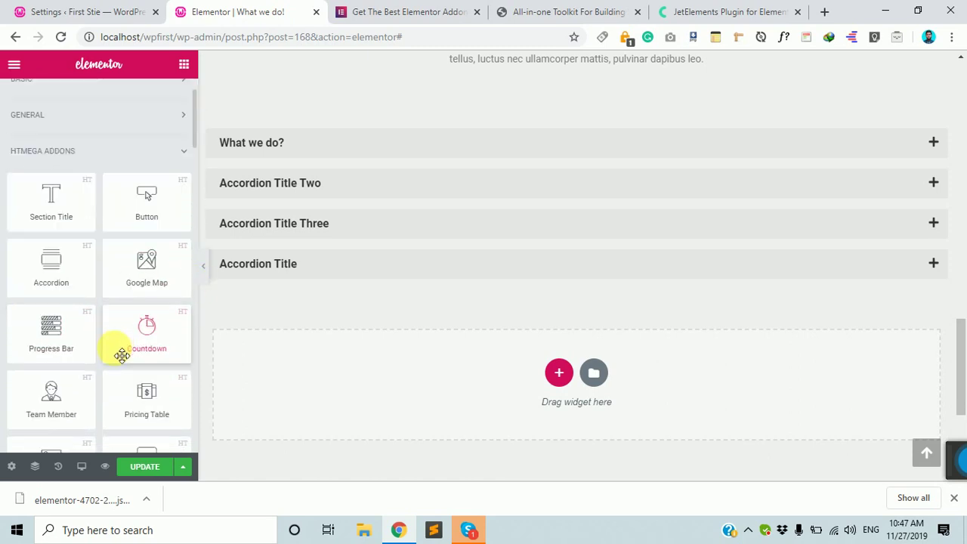
scroll(114, 359, down, 2)
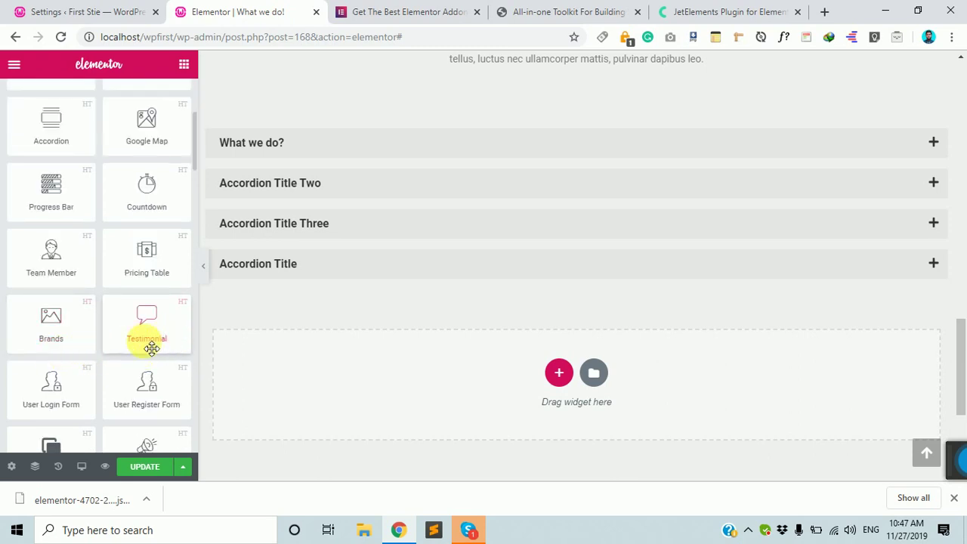
scroll(151, 347, down, 4)
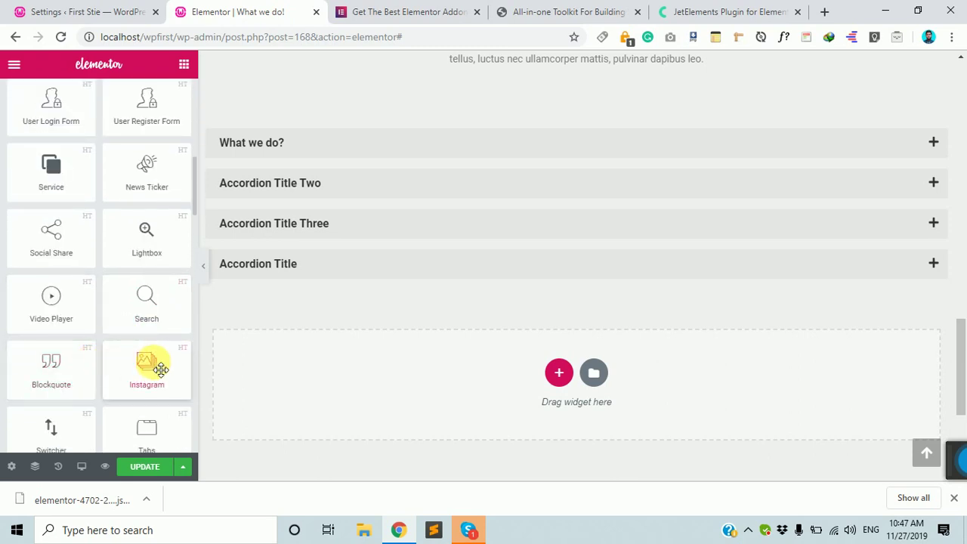
scroll(151, 362, down, 4)
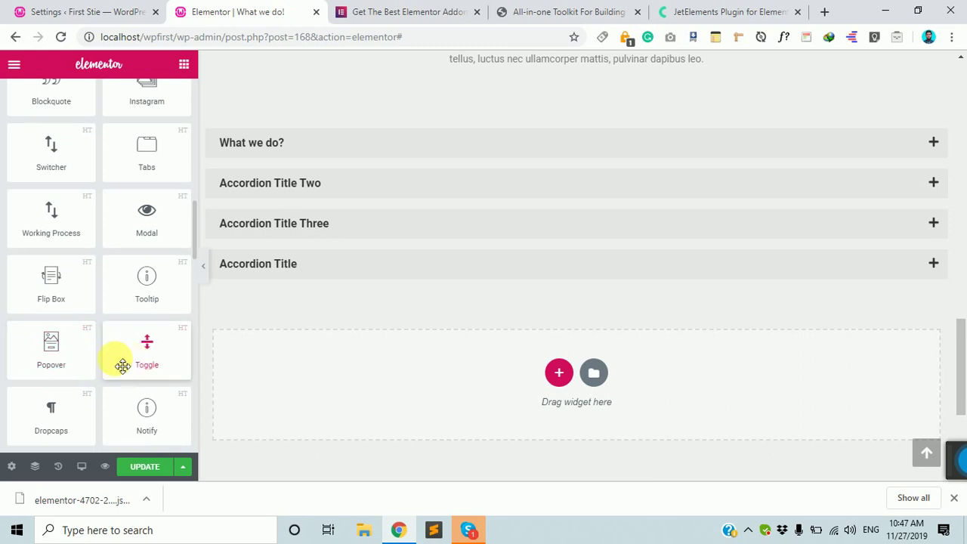
scroll(122, 365, down, 4)
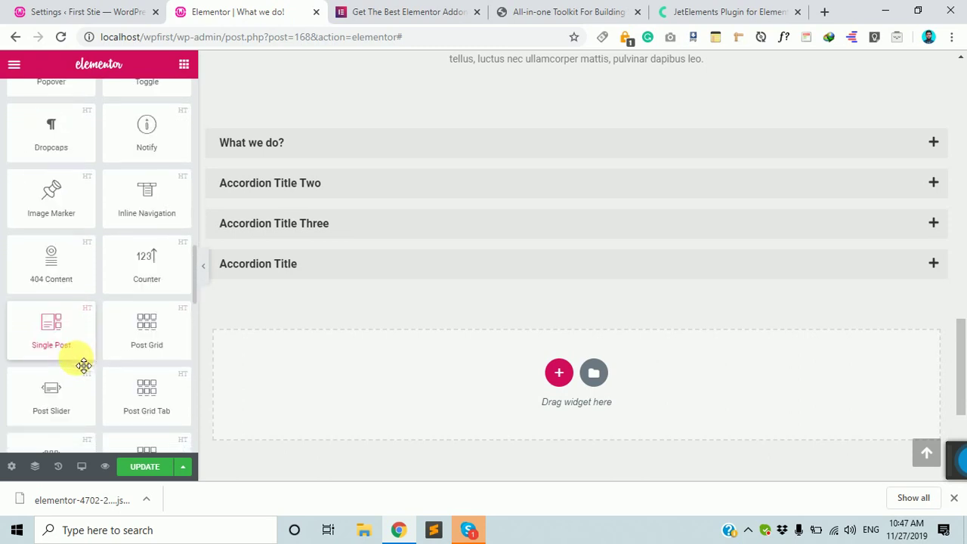
scroll(82, 364, down, 1)
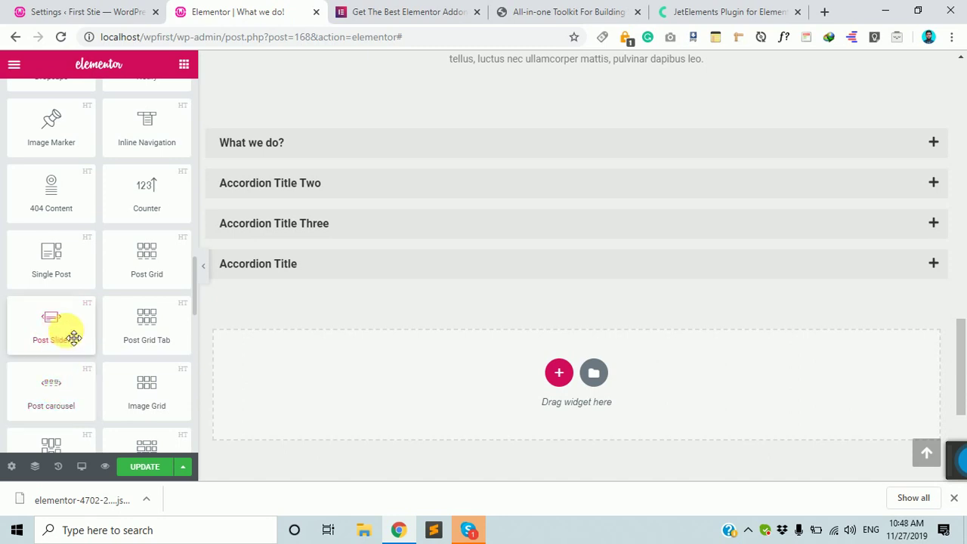
scroll(69, 337, down, 2)
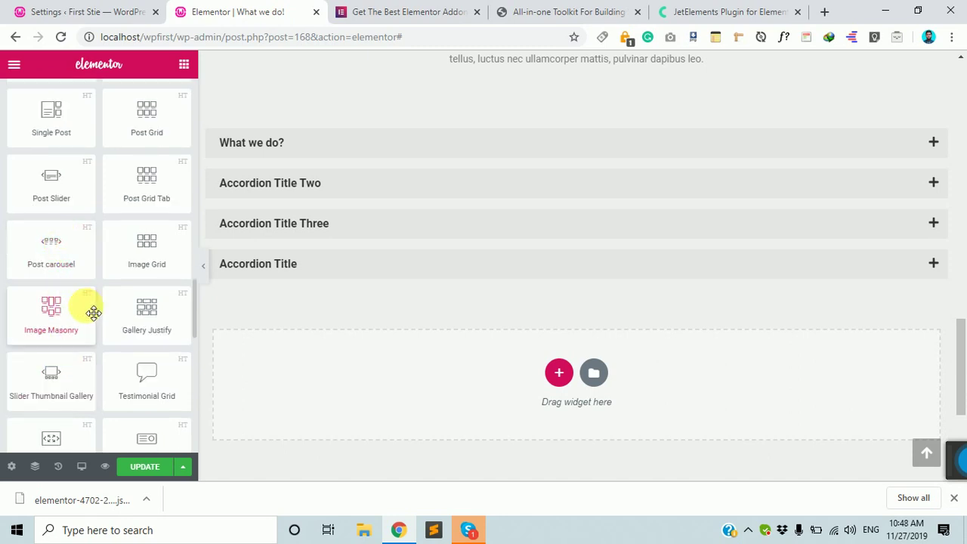
scroll(160, 373, down, 2)
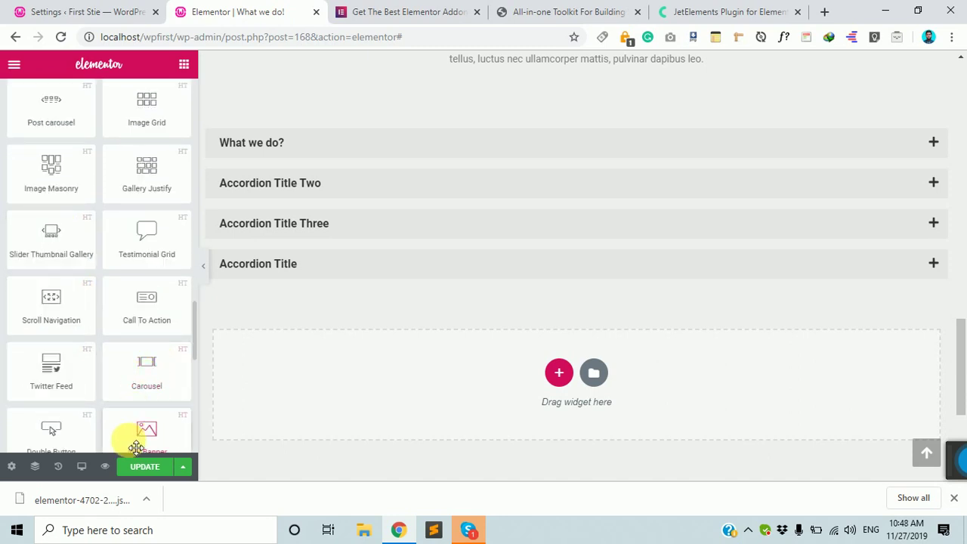
drag(147, 378, 495, 349)
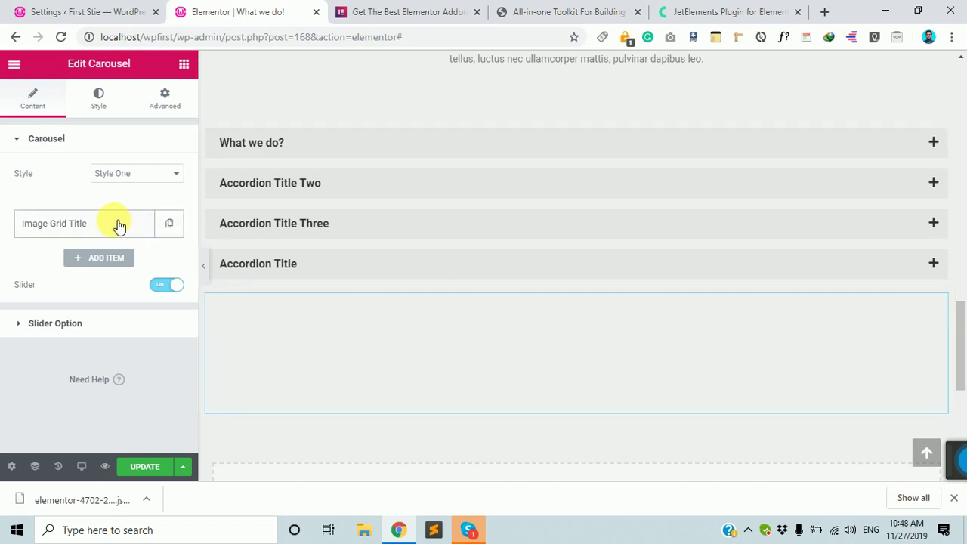
Step: Duplicate the carousel's item and set Divi.jpg from the media library as the first item's image
click(169, 225)
click(99, 228)
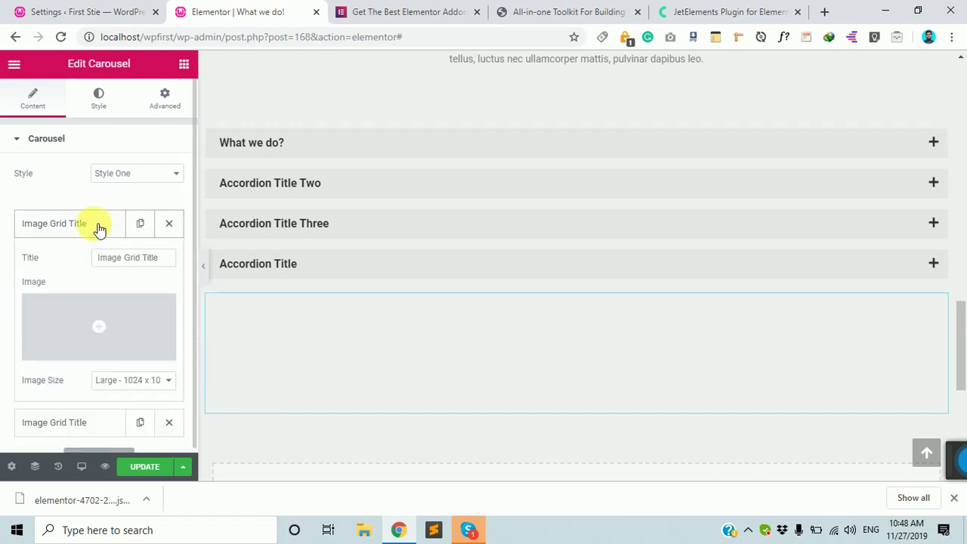
click(82, 338)
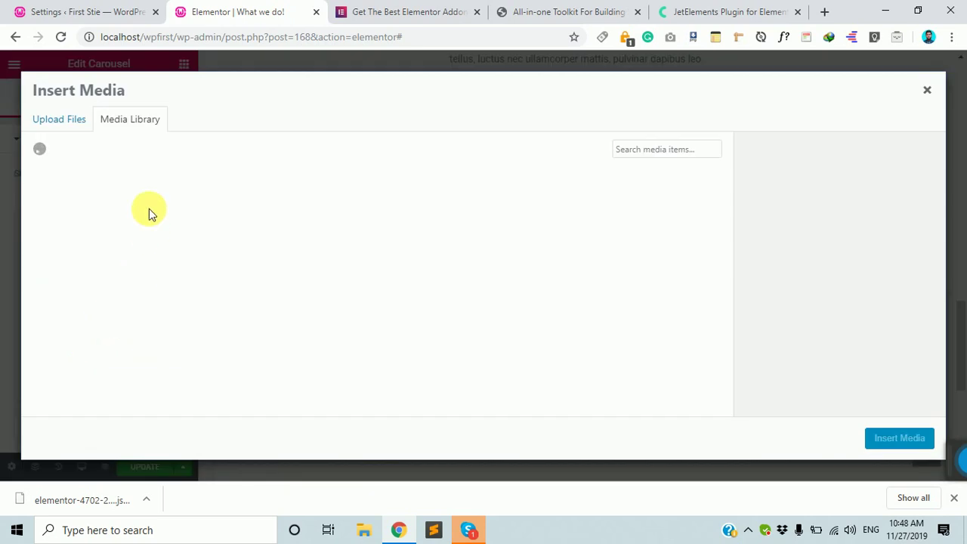
click(208, 281)
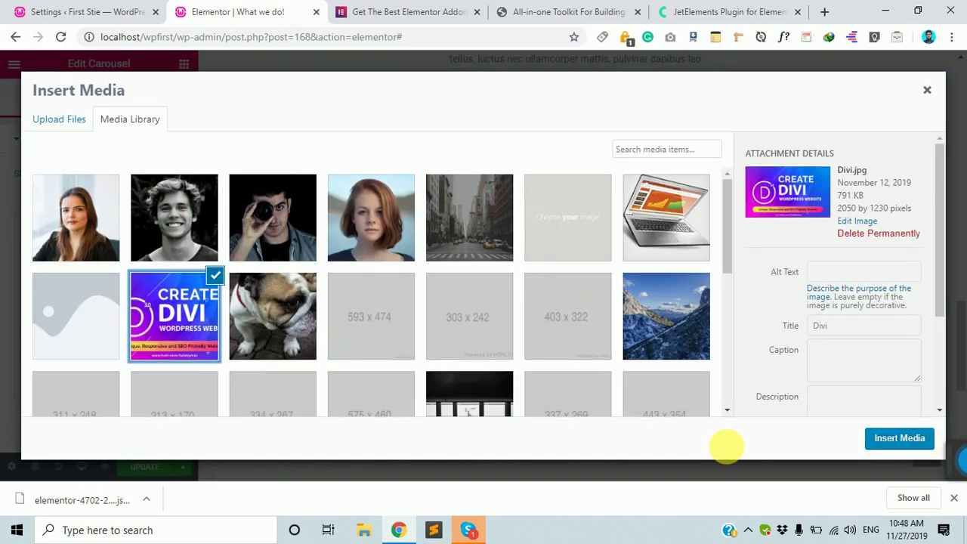
click(899, 440)
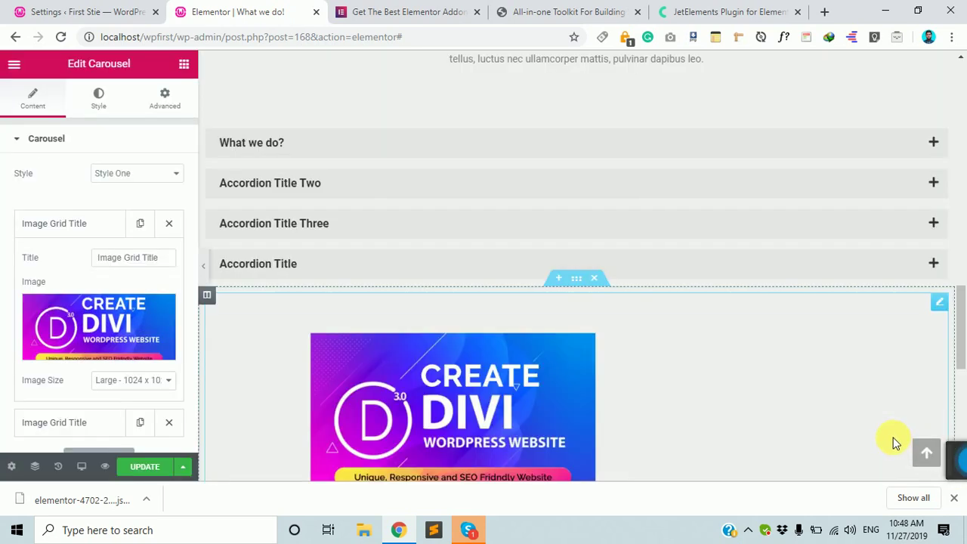
scroll(742, 389, down, 3)
scroll(86, 325, down, 1)
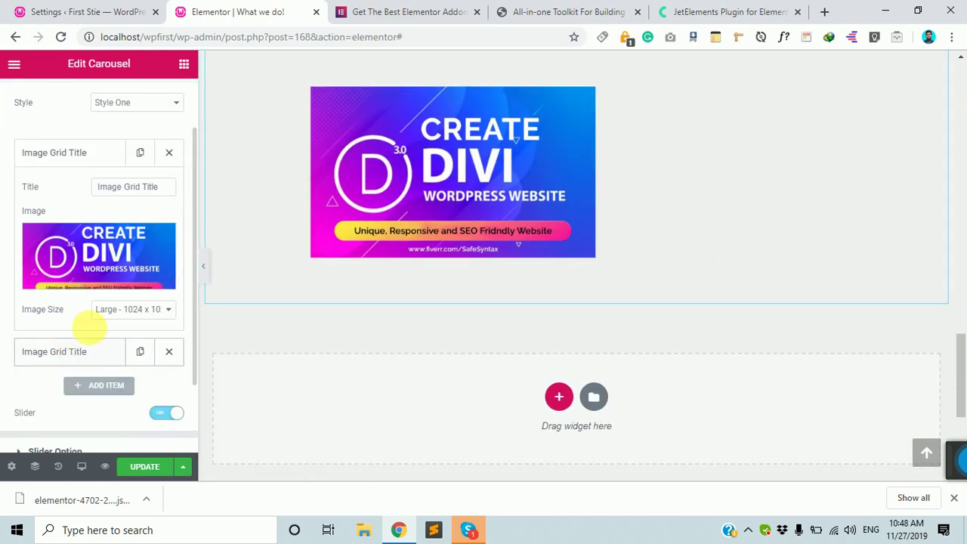
scroll(90, 185, up, 1)
click(90, 235)
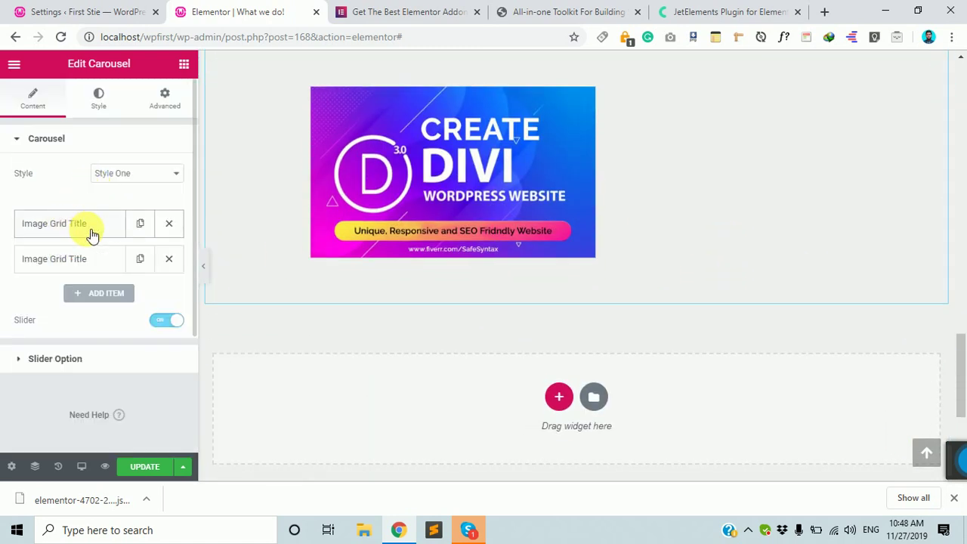
Step: Set the mountain landscape photo from the media library as the image of the carousel's second item
click(86, 259)
click(96, 350)
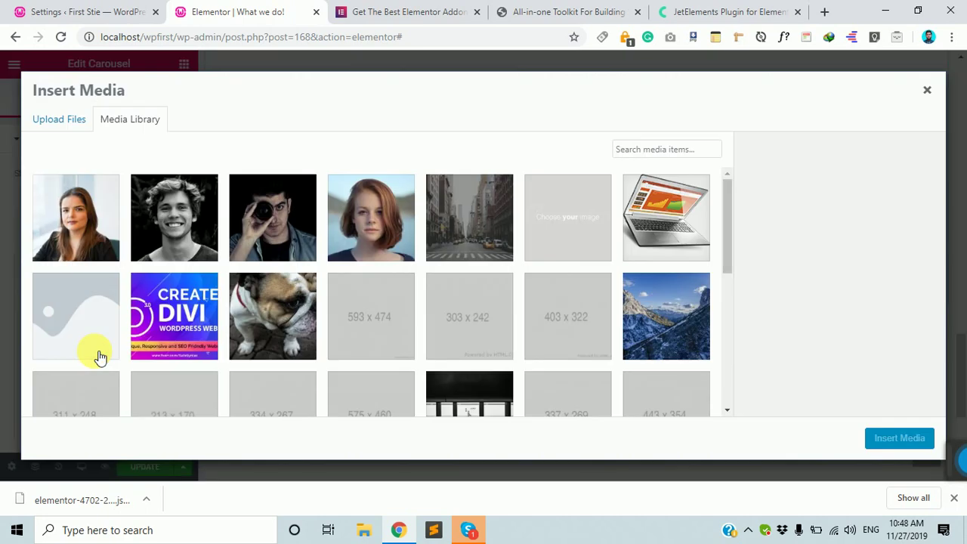
click(187, 303)
click(665, 316)
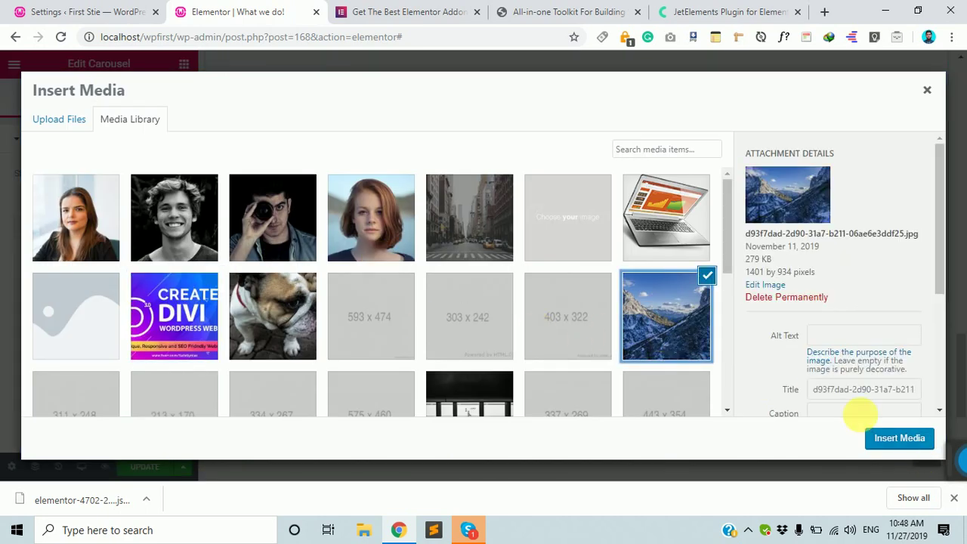
click(899, 438)
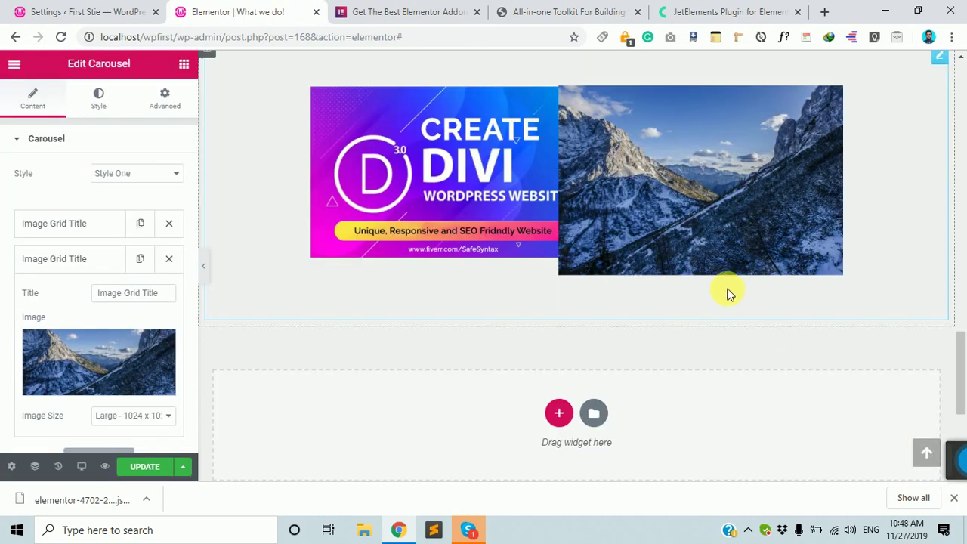
scroll(654, 252, up, 1)
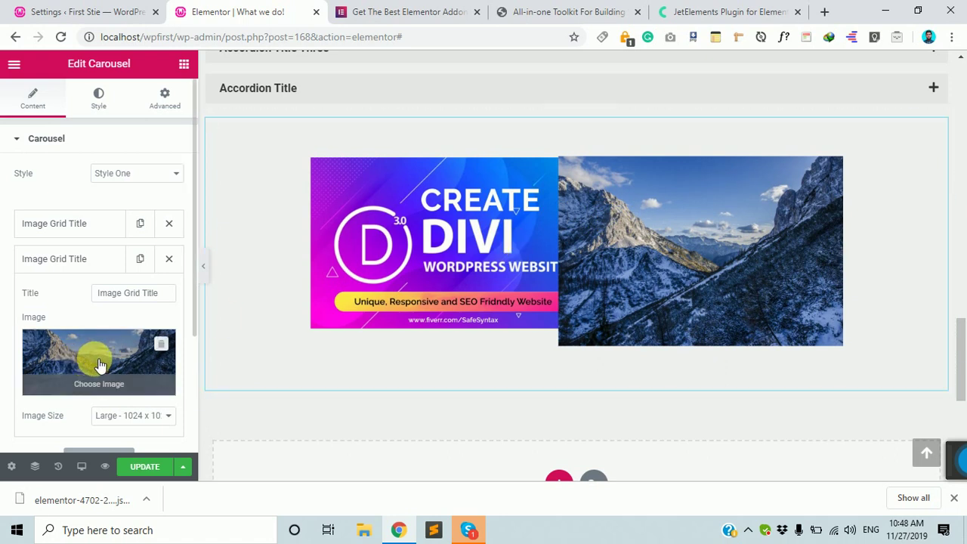
Step: Duplicate the carousel's first item twice and test the previous and next arrows in the full-width preview
click(140, 224)
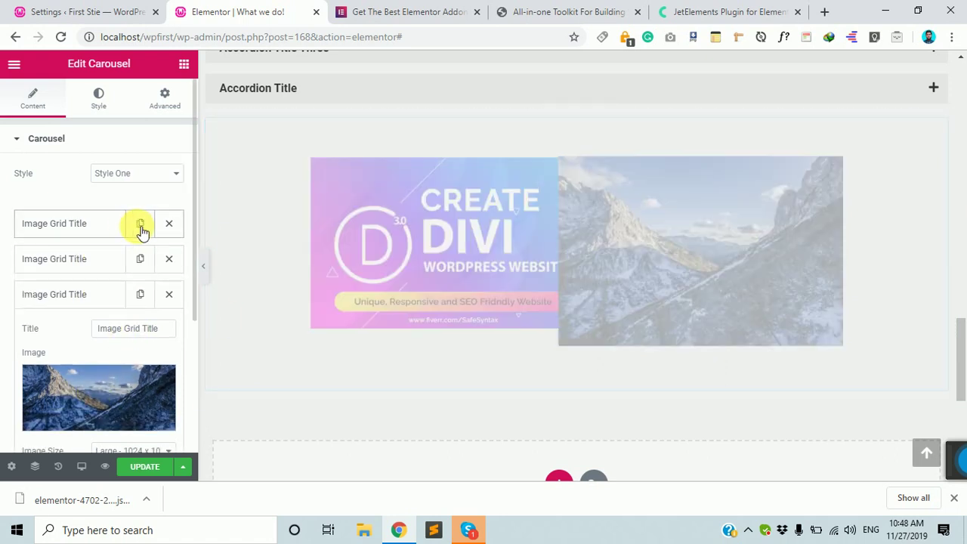
click(140, 224)
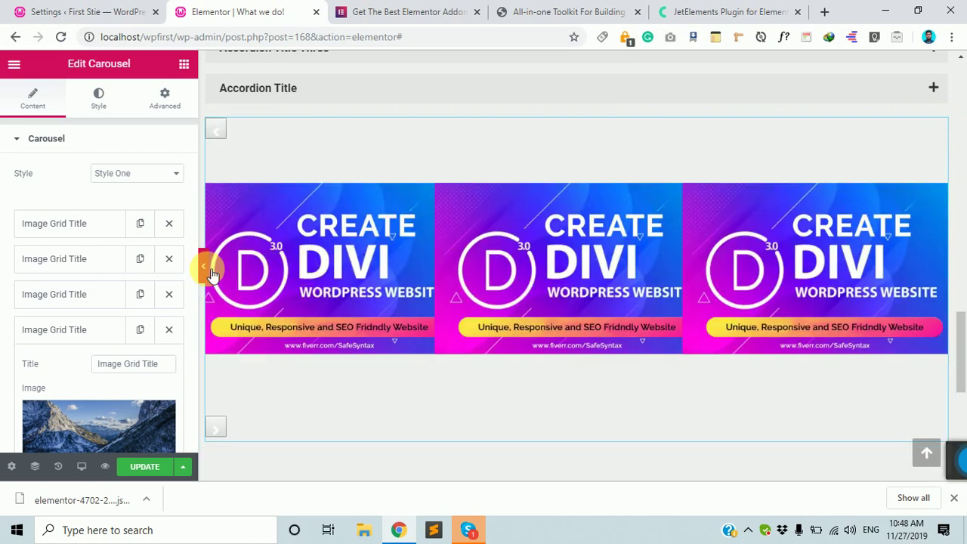
click(202, 265)
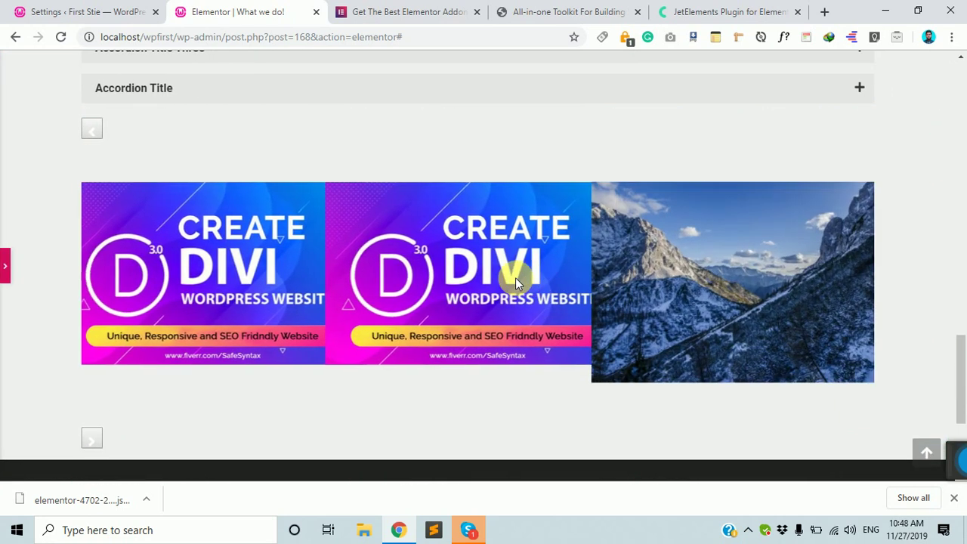
click(91, 439)
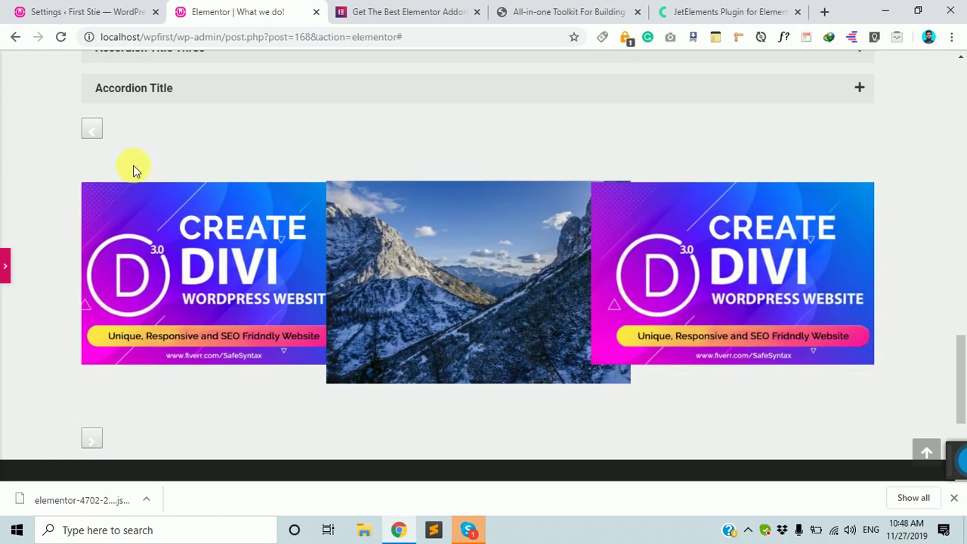
click(92, 133)
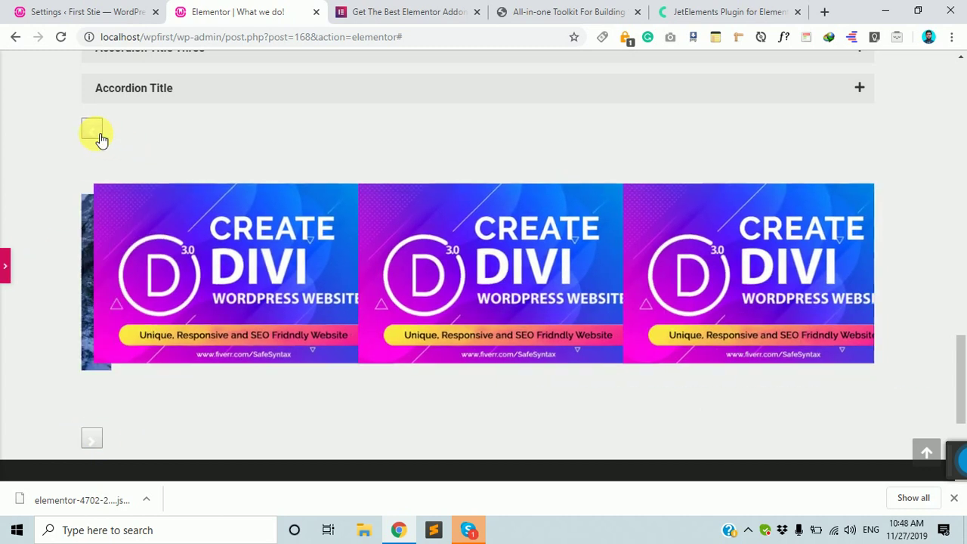
click(6, 265)
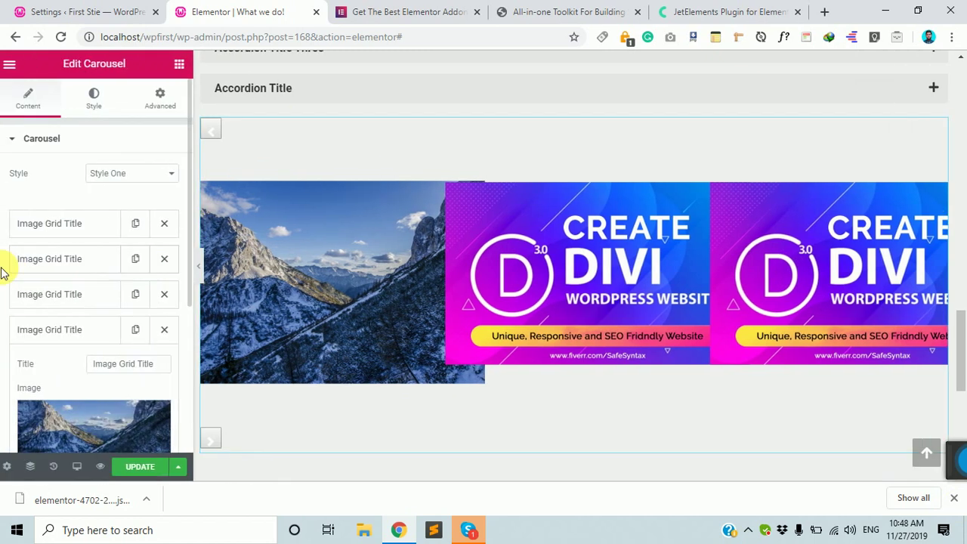
Step: Set the carousel's Slider Items to 1 in the slider options and look over the enlarged slide on the page
scroll(108, 259, down, 3)
scroll(109, 312, up, 3)
scroll(108, 312, down, 3)
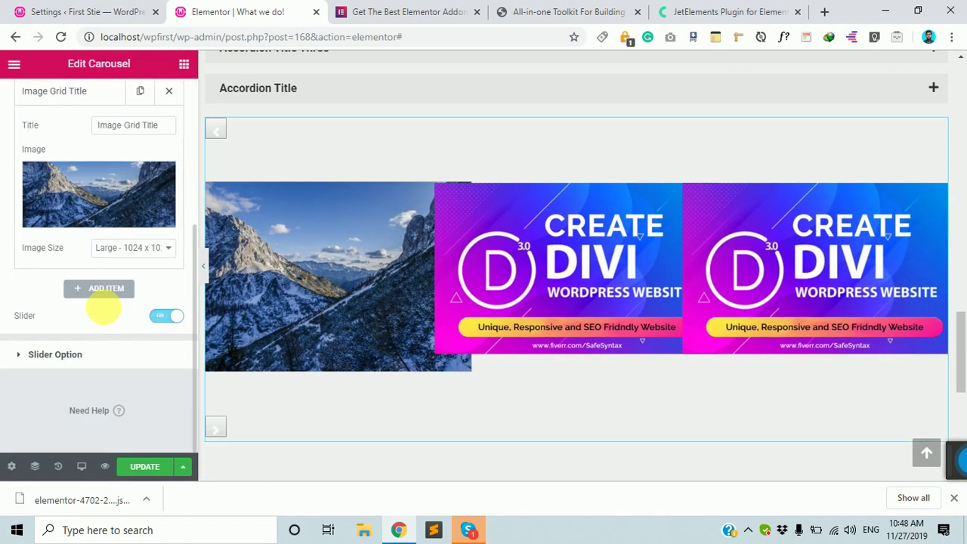
click(106, 354)
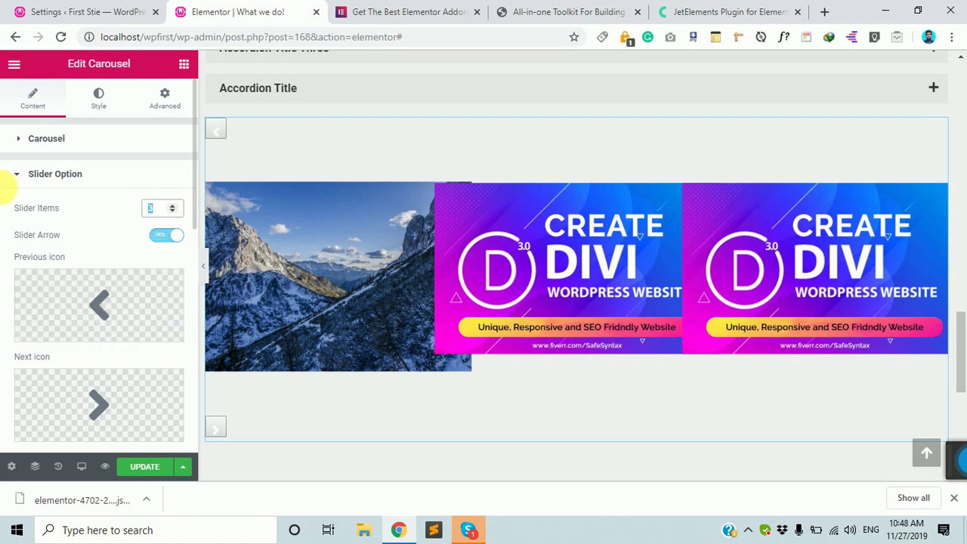
text(1)
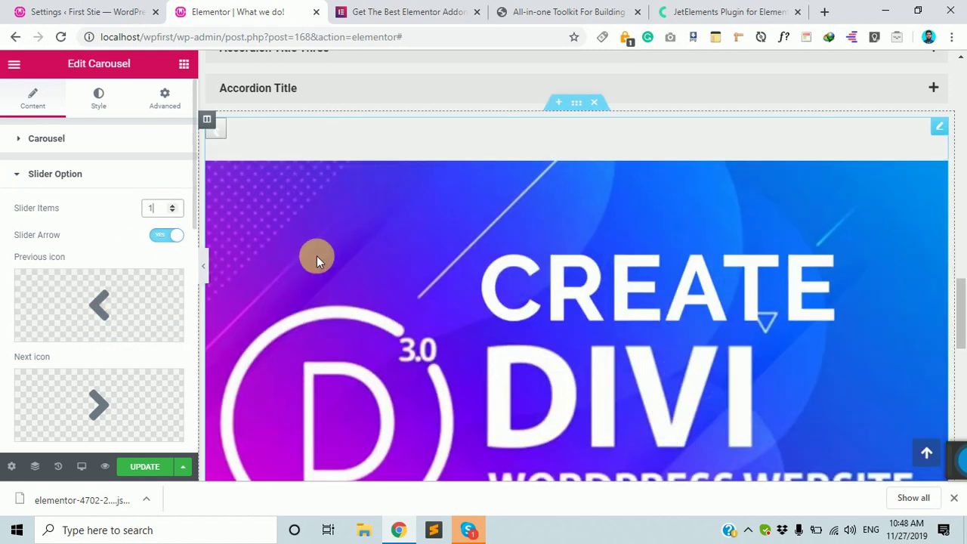
scroll(249, 277, down, 1)
scroll(249, 277, down, 2)
scroll(125, 324, down, 1)
scroll(352, 265, up, 4)
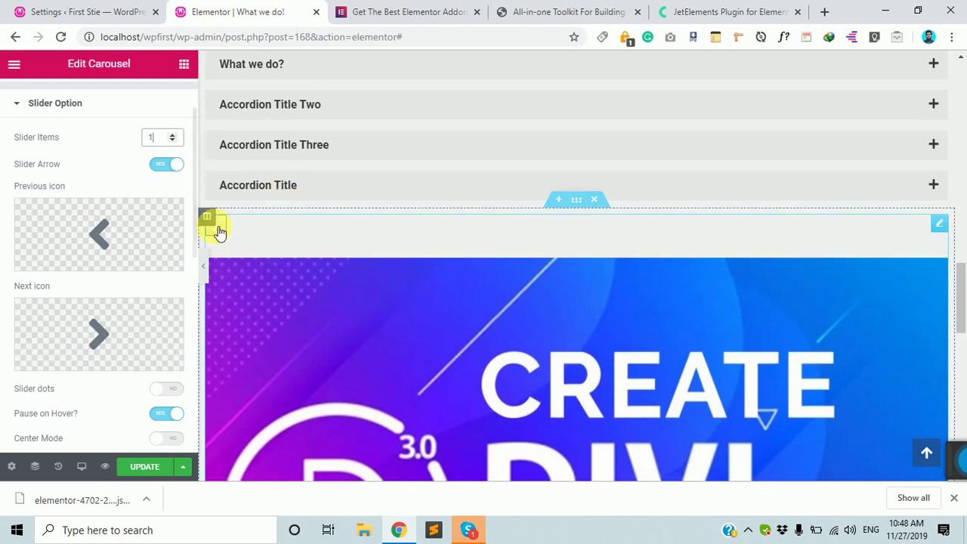
scroll(291, 264, down, 6)
scroll(393, 309, up, 3)
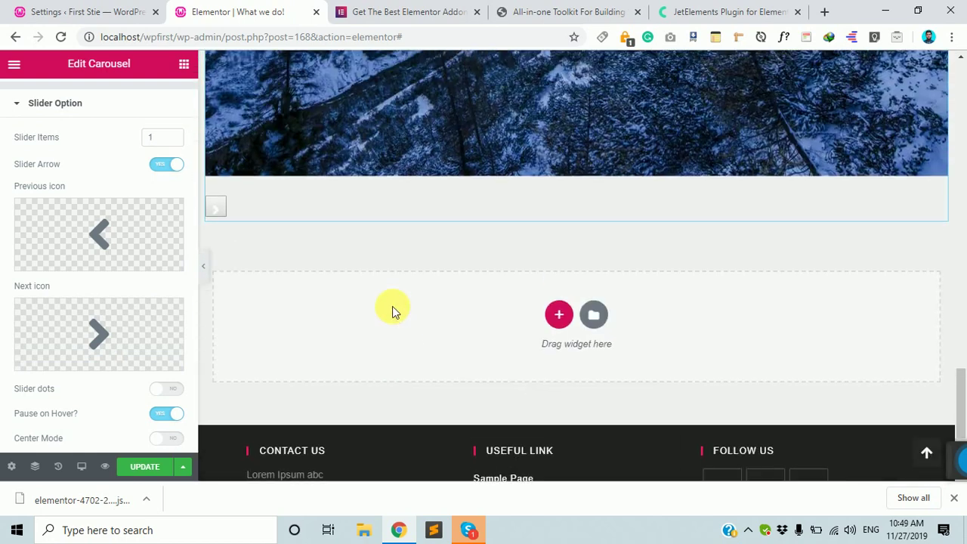
scroll(129, 398, up, 1)
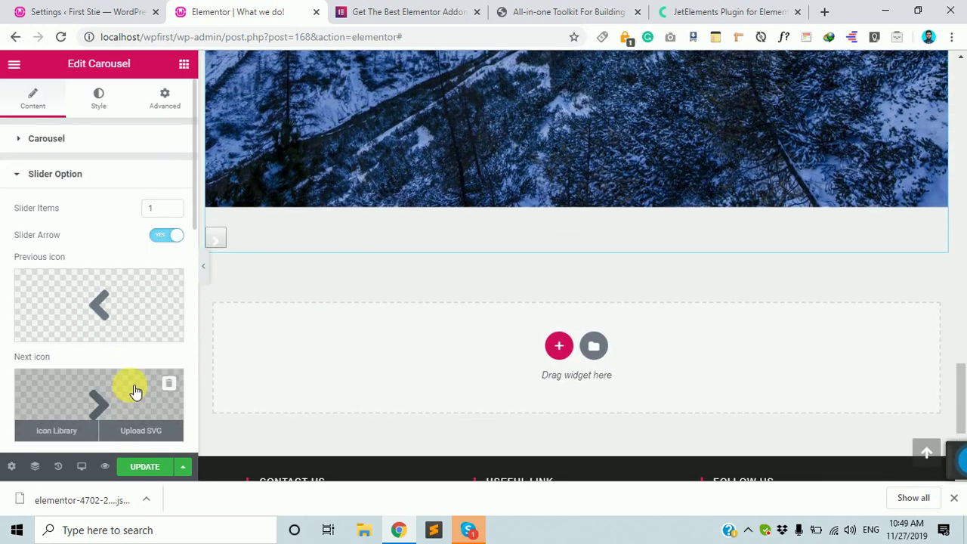
Step: Turn on the carousel's slider dots and switch between the slides with them
scroll(143, 393, down, 2)
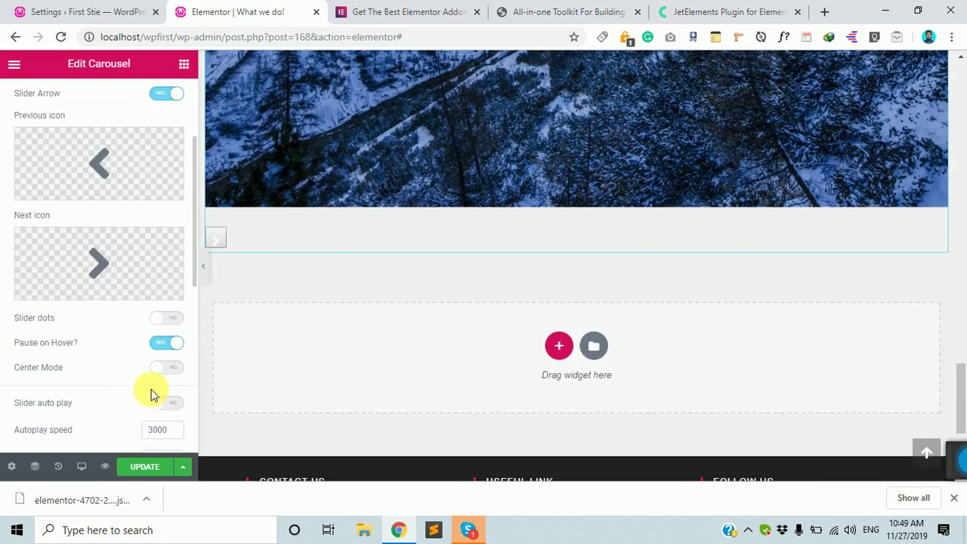
click(167, 321)
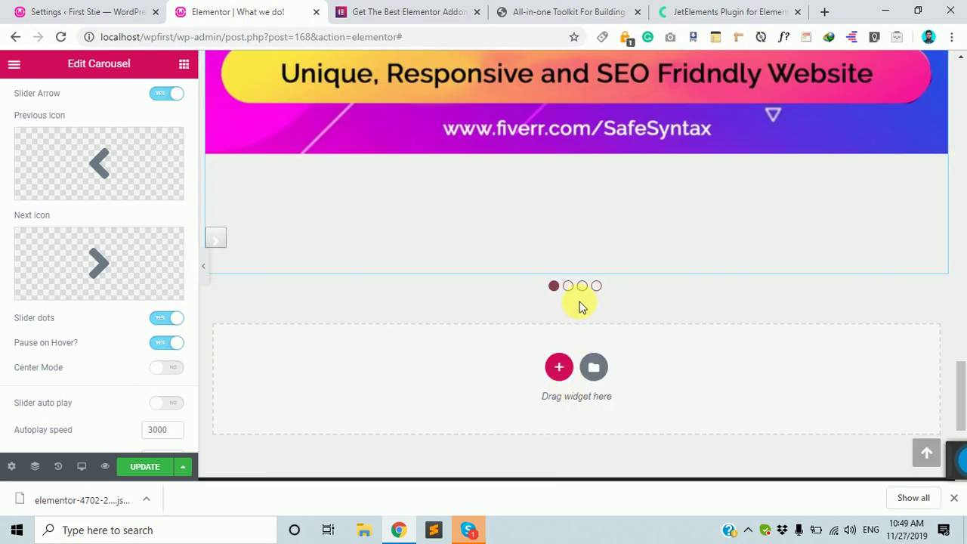
click(594, 286)
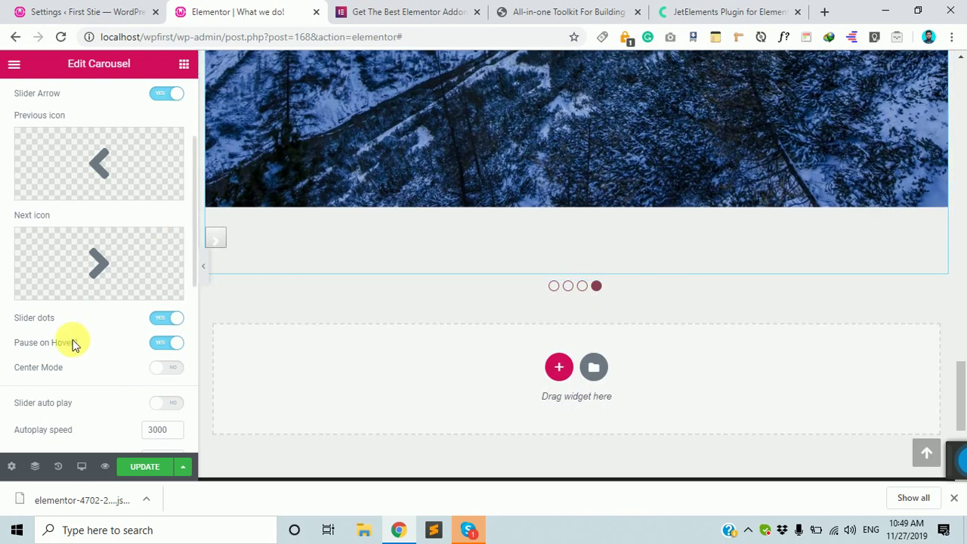
scroll(71, 362, down, 1)
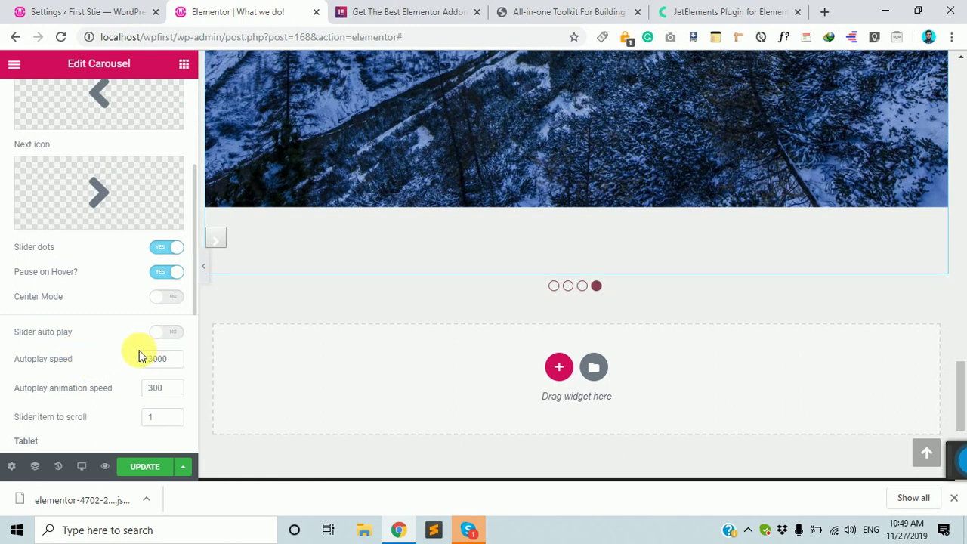
scroll(390, 335, up, 3)
scroll(589, 270, down, 2)
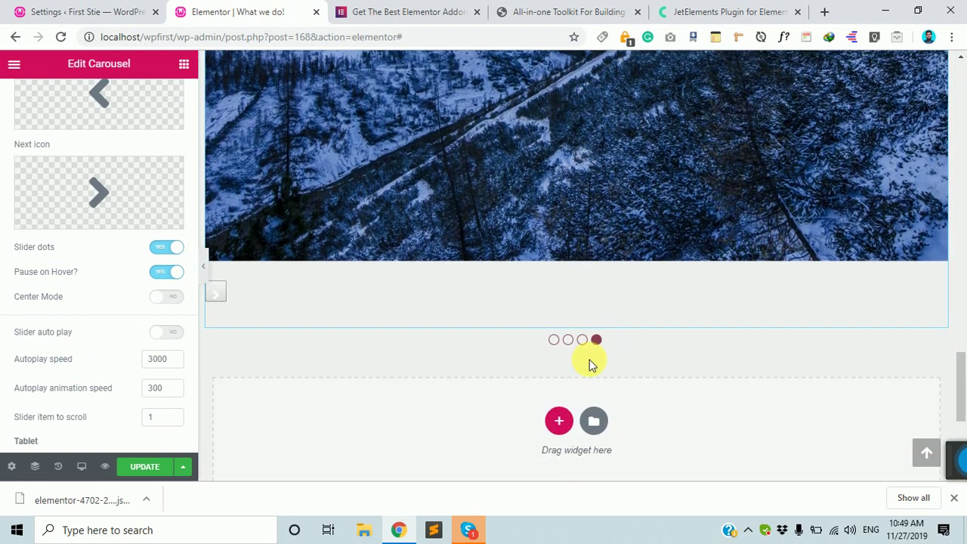
click(557, 340)
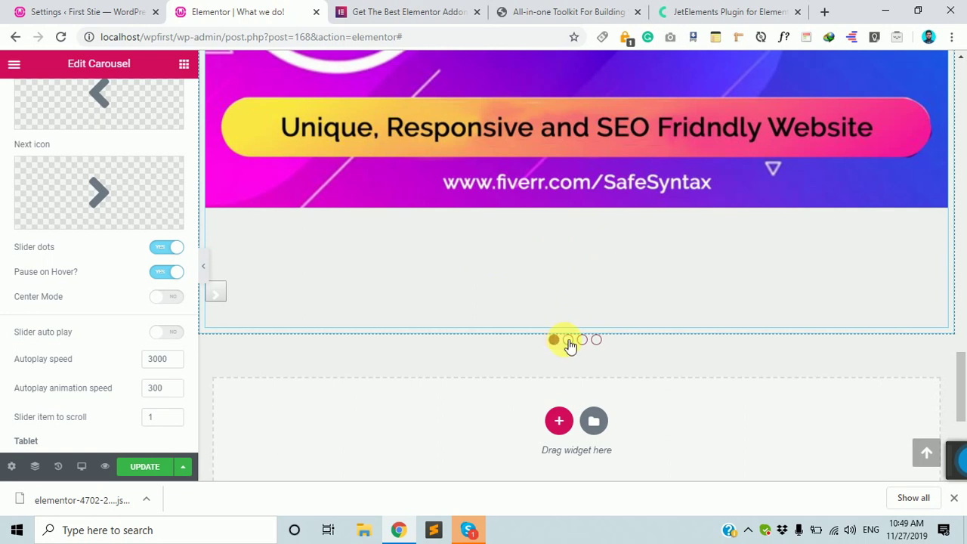
click(568, 340)
click(582, 340)
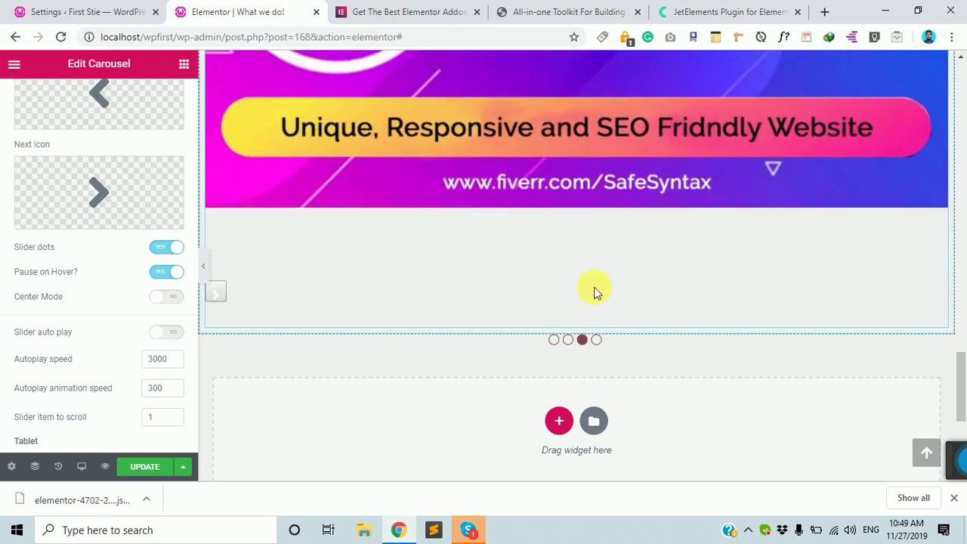
Step: Try Center Mode on the carousel and turn it off again
scroll(602, 282, up, 3)
scroll(158, 386, up, 1)
scroll(210, 384, down, 3)
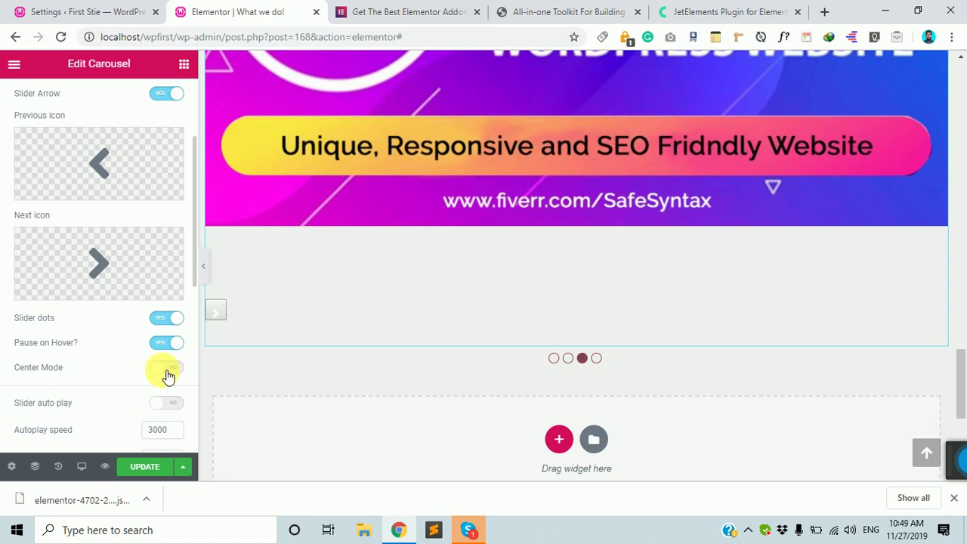
click(168, 370)
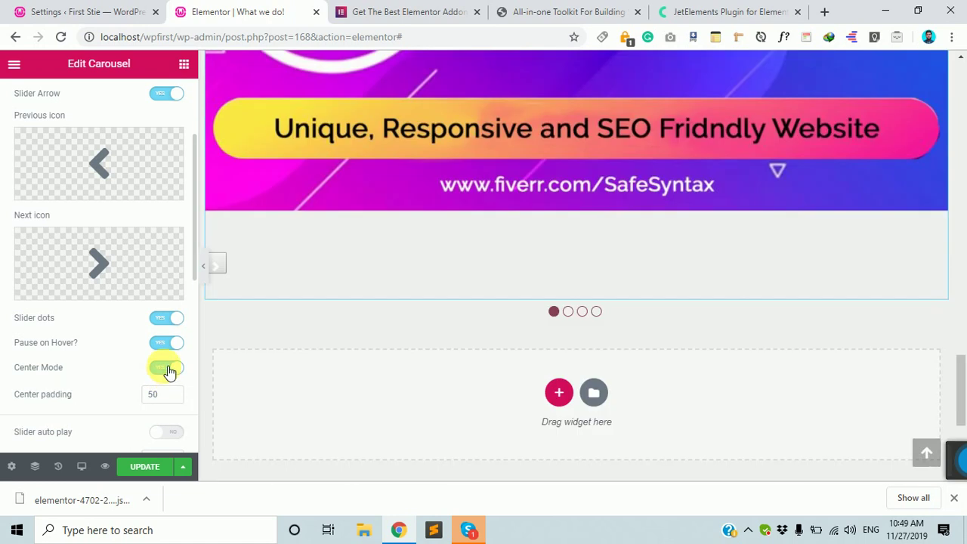
click(168, 370)
Step: Look through the carousel's autoplay, tablet, mobile phone and arrow icon options
scroll(137, 379, down, 2)
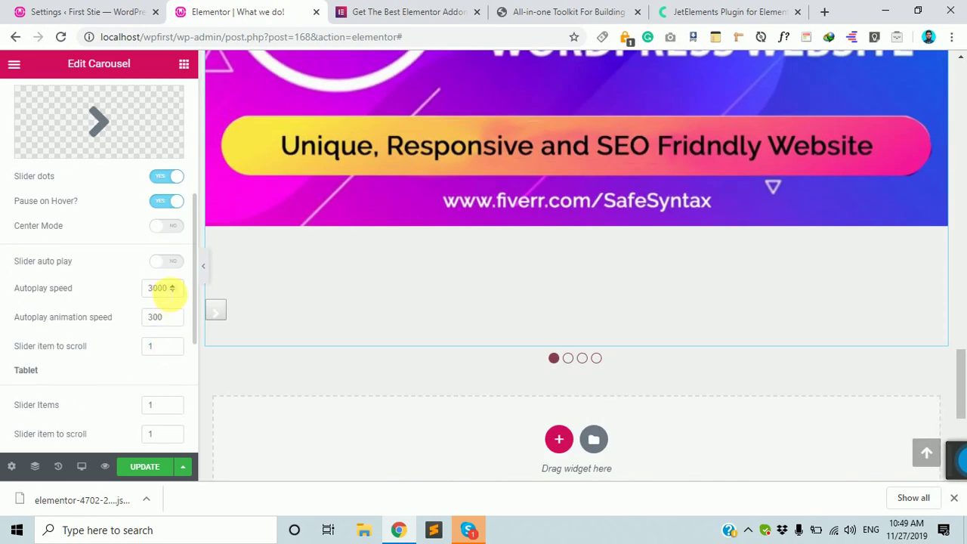
scroll(103, 328, down, 2)
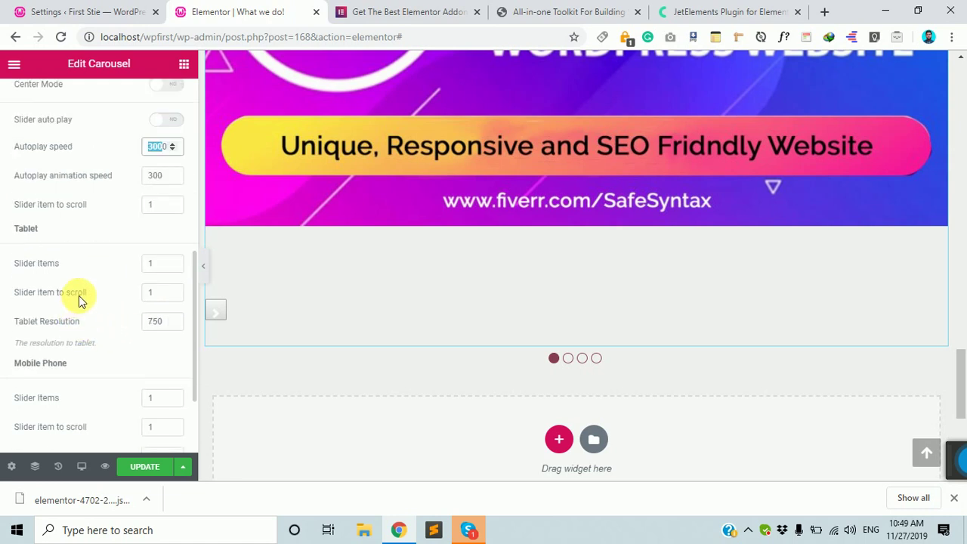
scroll(83, 301, down, 2)
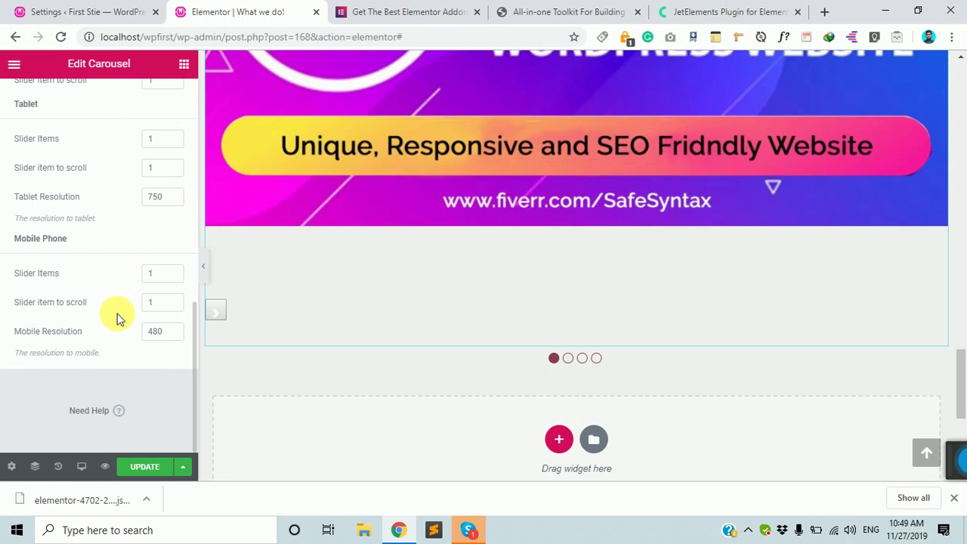
scroll(98, 355, up, 6)
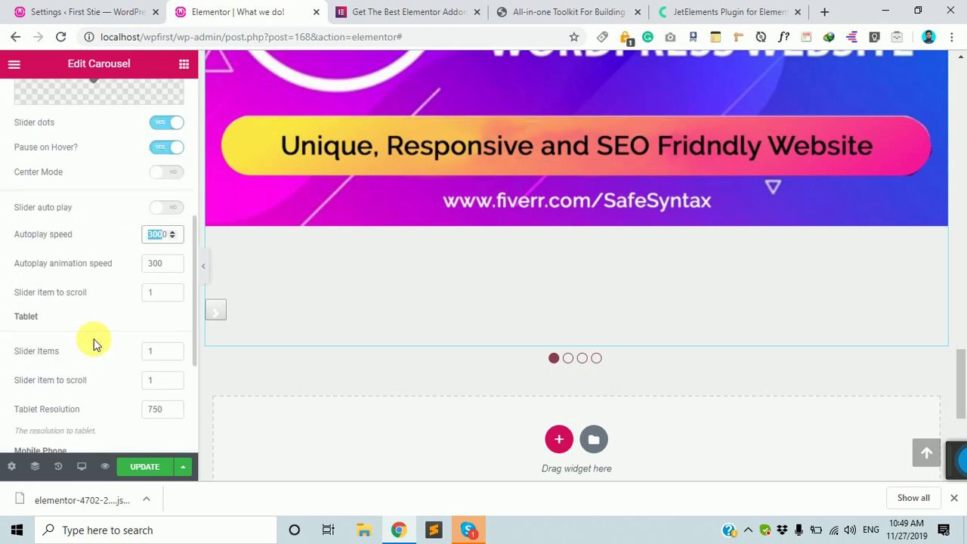
scroll(75, 404, up, 2)
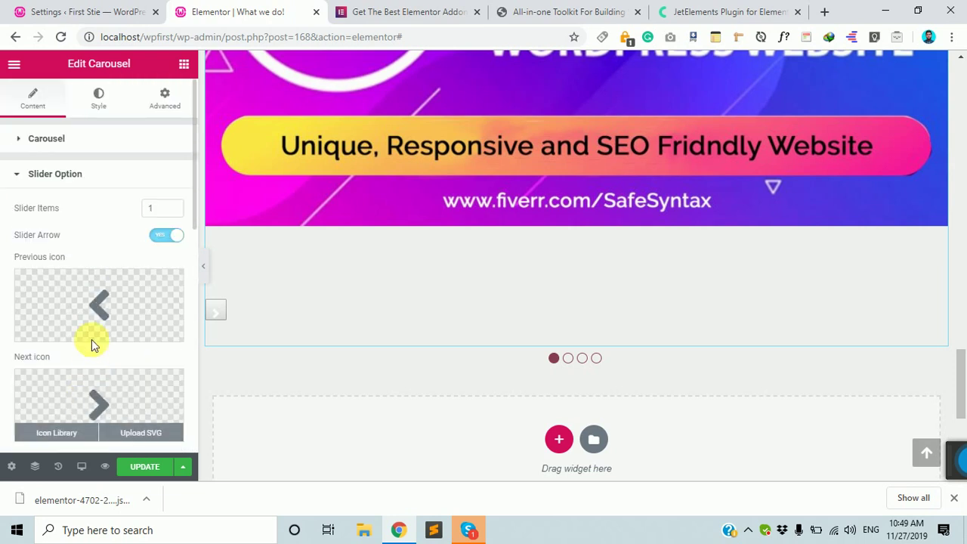
mouse_move(82, 318)
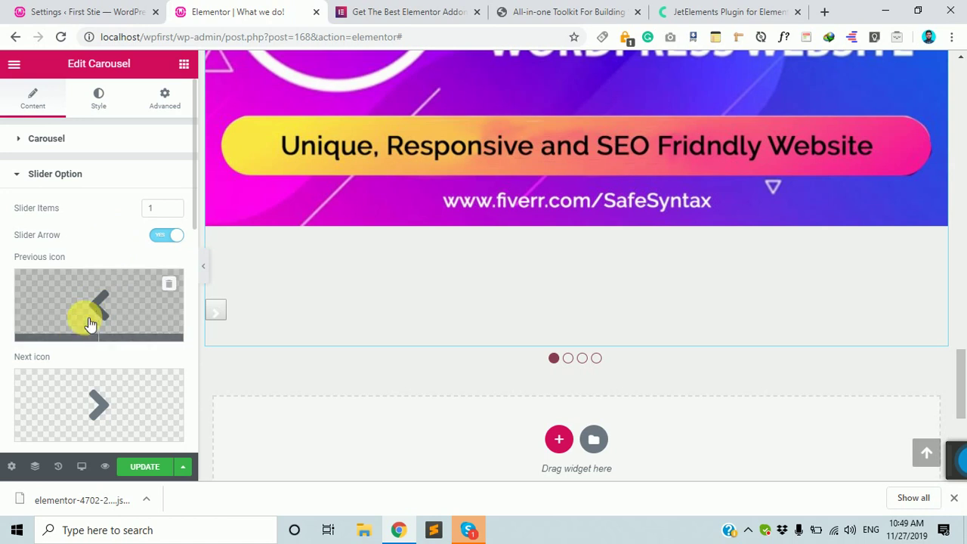
Step: Review the carousel's item list and its Arrow style settings, ending with the Arrow section collapsed
click(89, 147)
scroll(93, 231, down, 1)
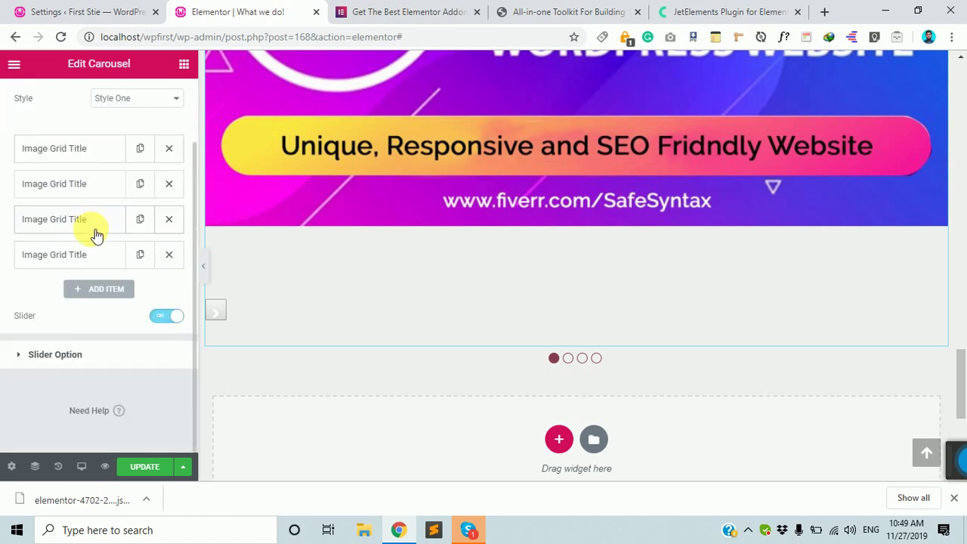
scroll(85, 326, up, 1)
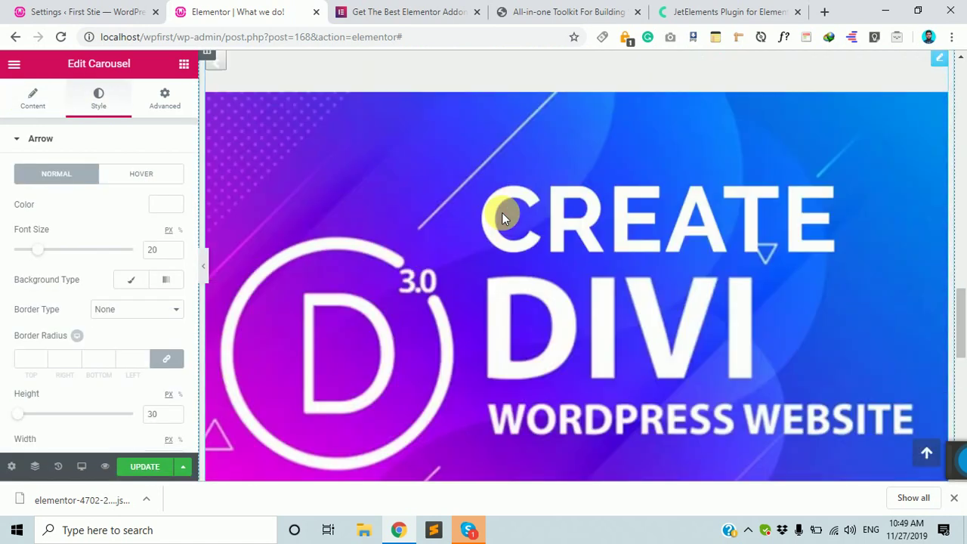
scroll(487, 335, down, 4)
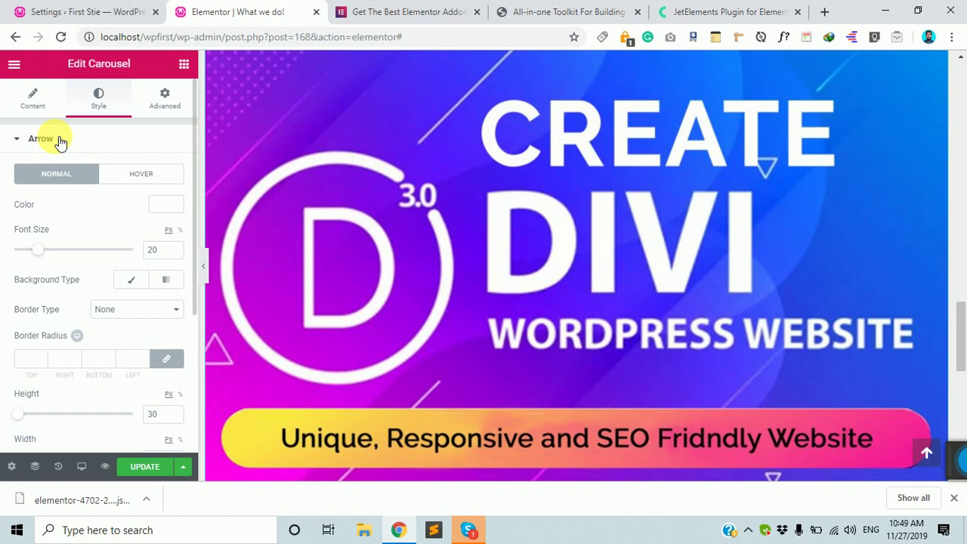
click(60, 142)
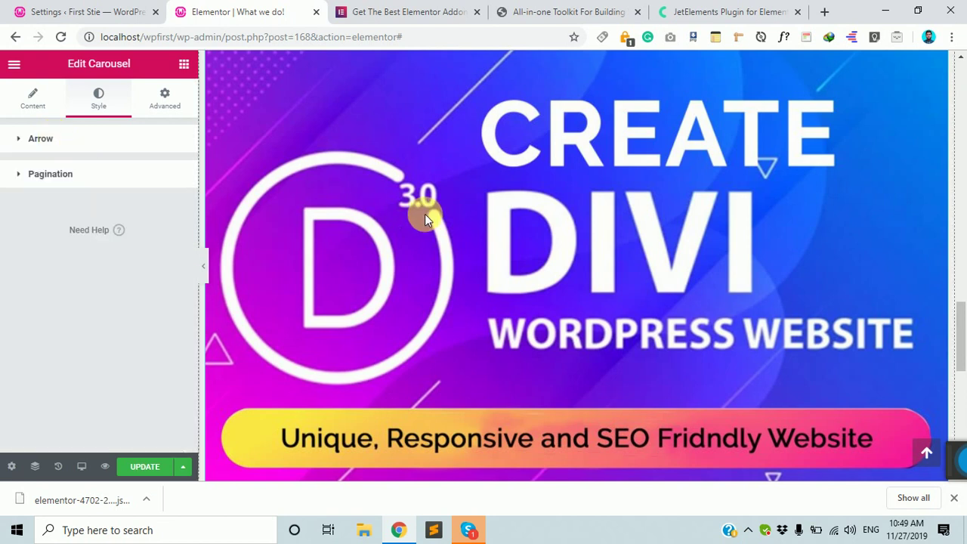
Step: Look through the carousel's Arrow style settings for border, height, width and padding
click(73, 152)
scroll(95, 264, down, 3)
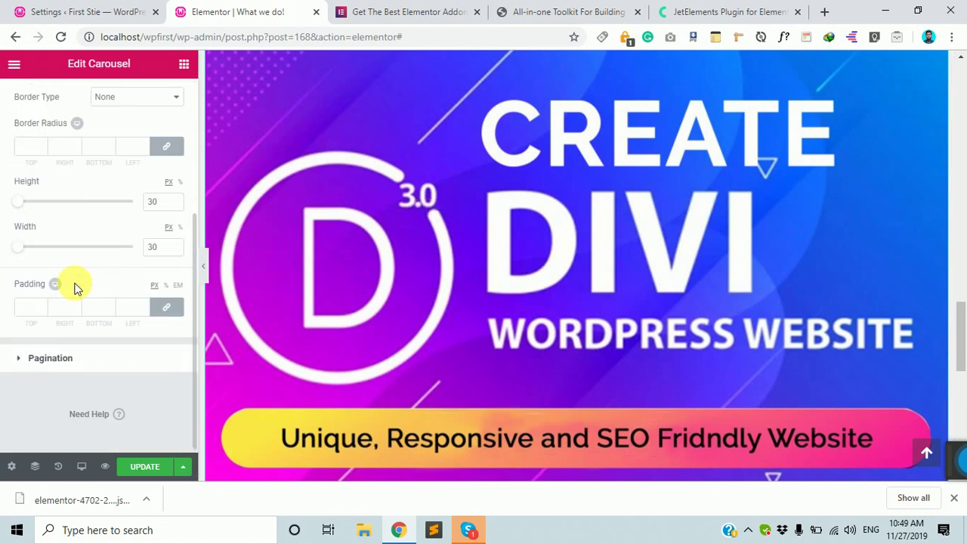
scroll(544, 276, up, 4)
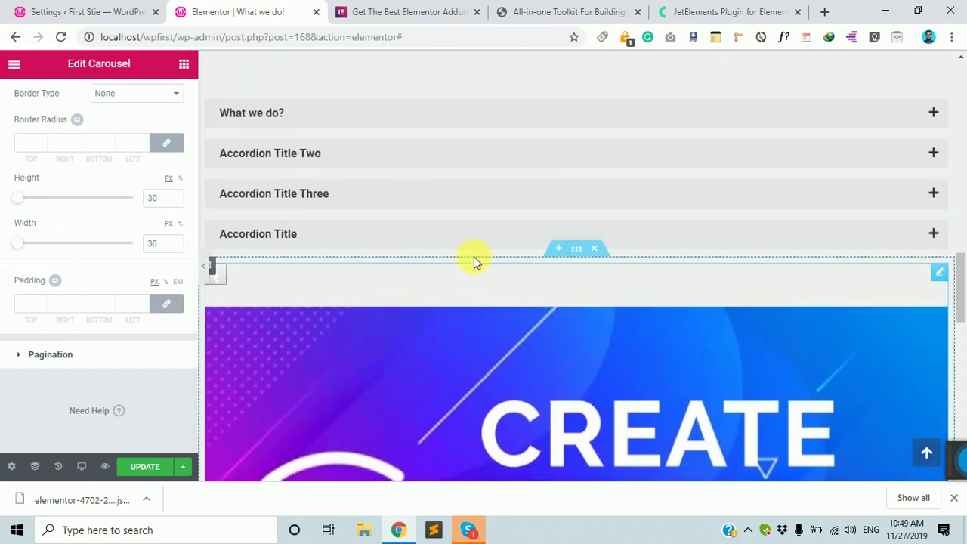
Step: Add an HTMega Flip Box widget in a new section below the carousel
click(186, 65)
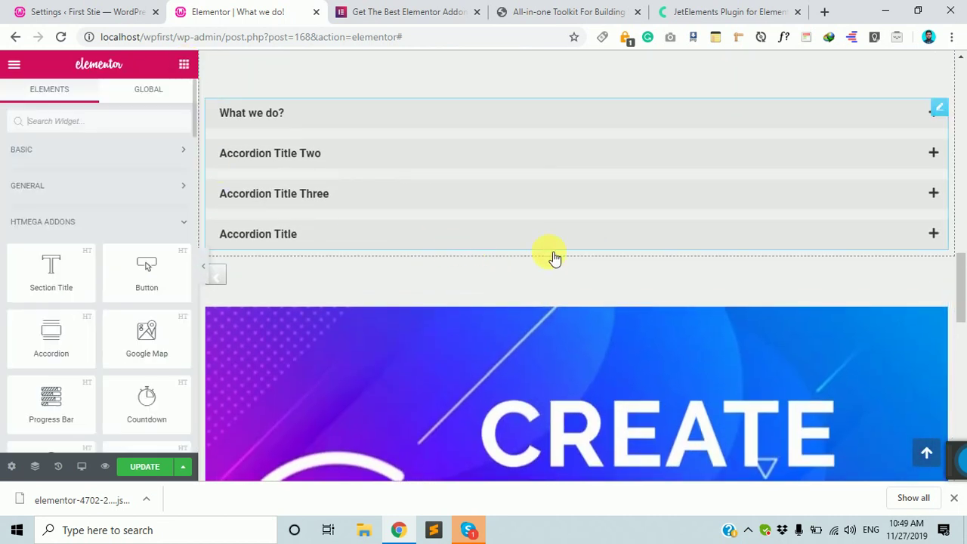
scroll(552, 257, down, 10)
scroll(8, 306, down, 1)
scroll(44, 303, down, 15)
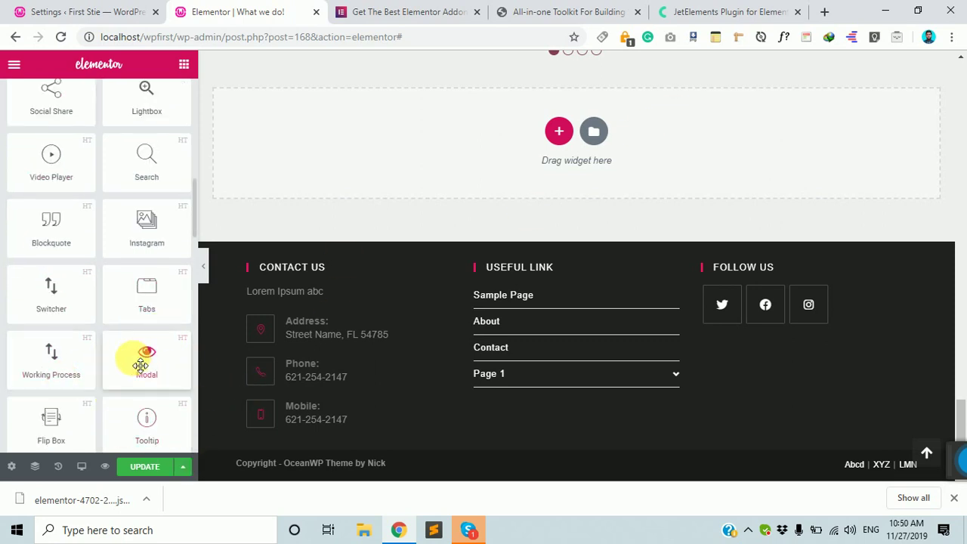
scroll(141, 366, down, 2)
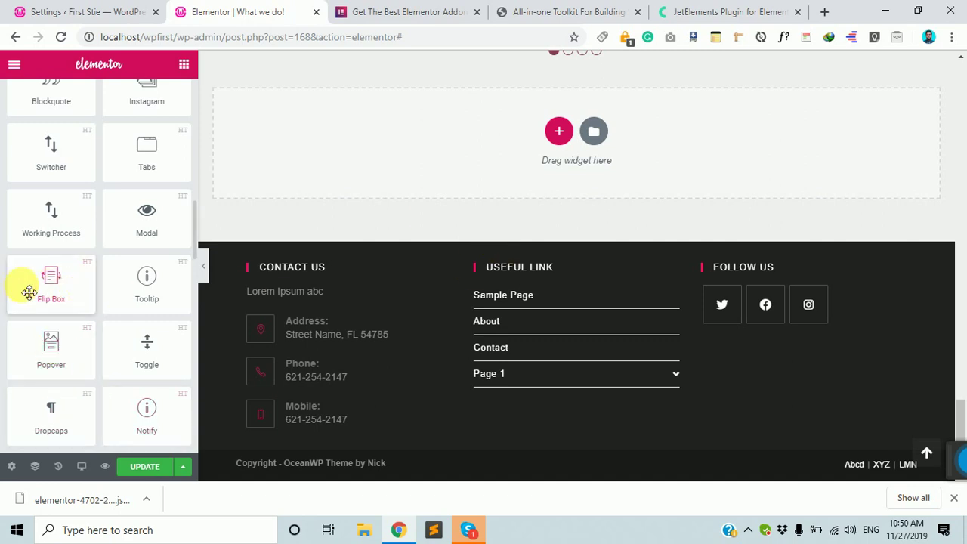
drag(502, 159, 576, 132)
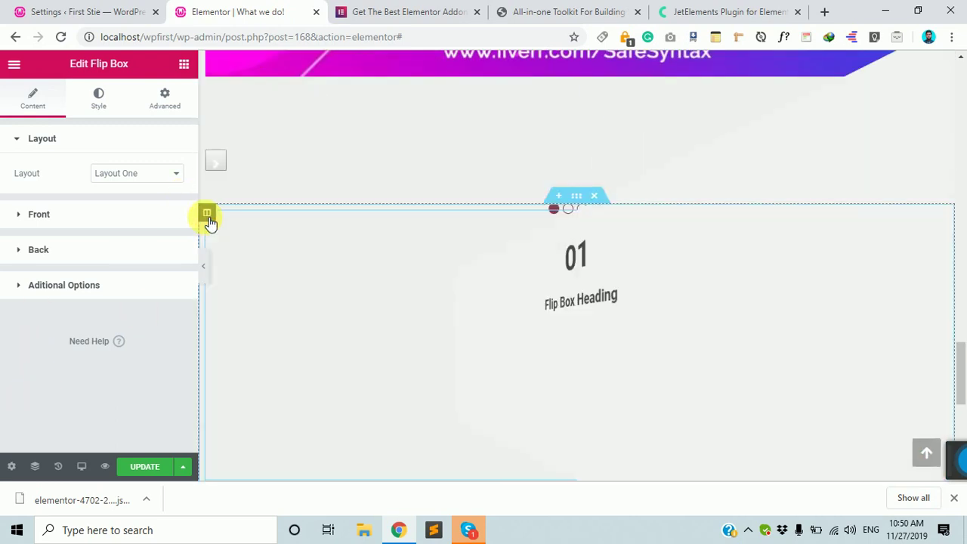
Step: Duplicate the flip box column twice to make a row of three, and view the column's style options
right_click(207, 216)
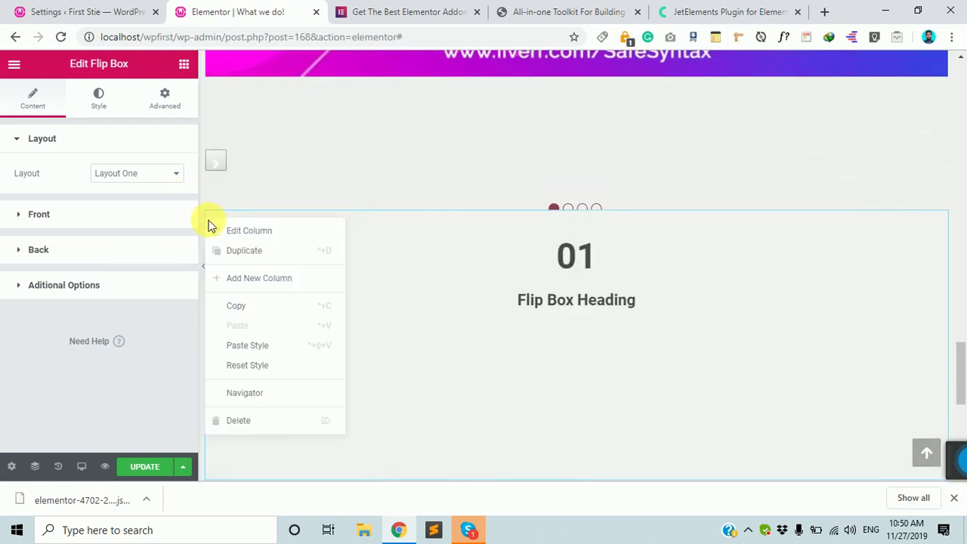
click(231, 250)
right_click(213, 218)
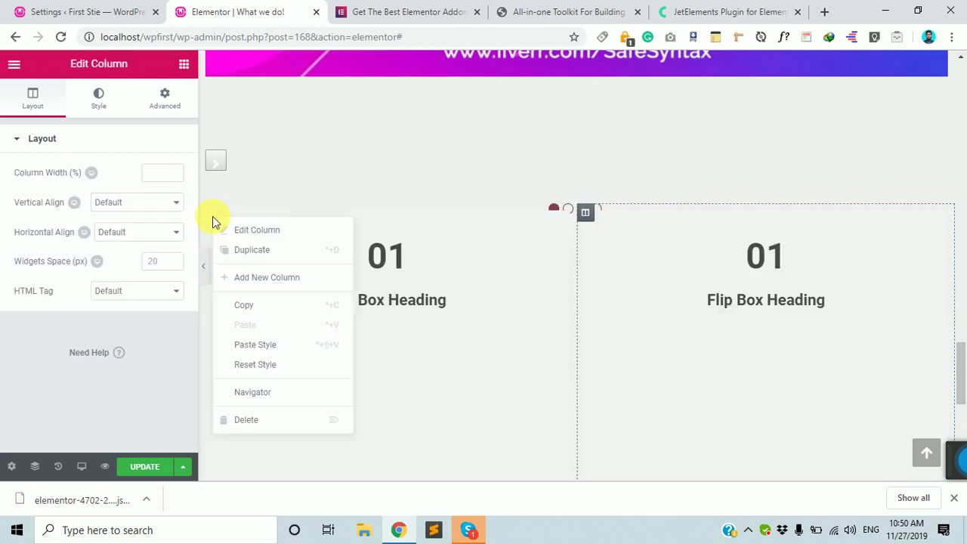
click(239, 254)
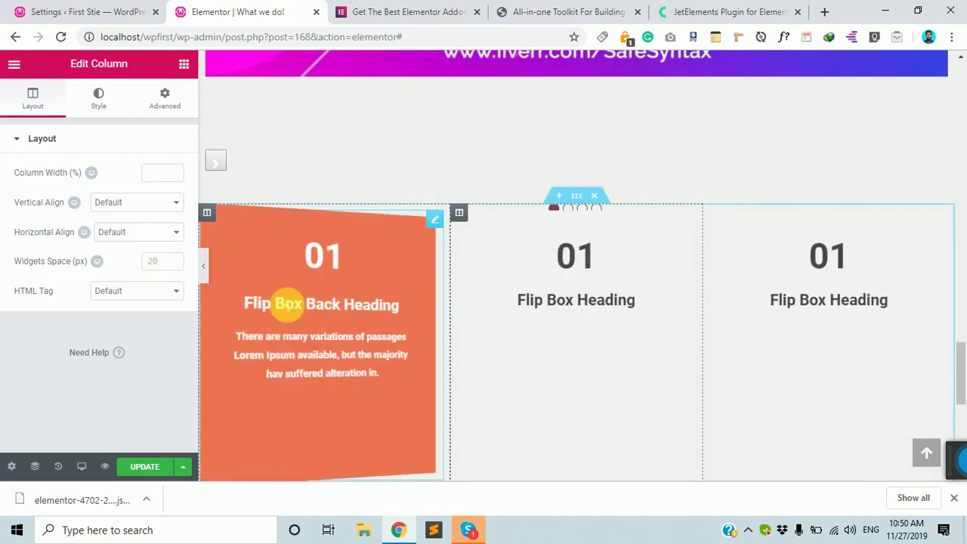
click(100, 98)
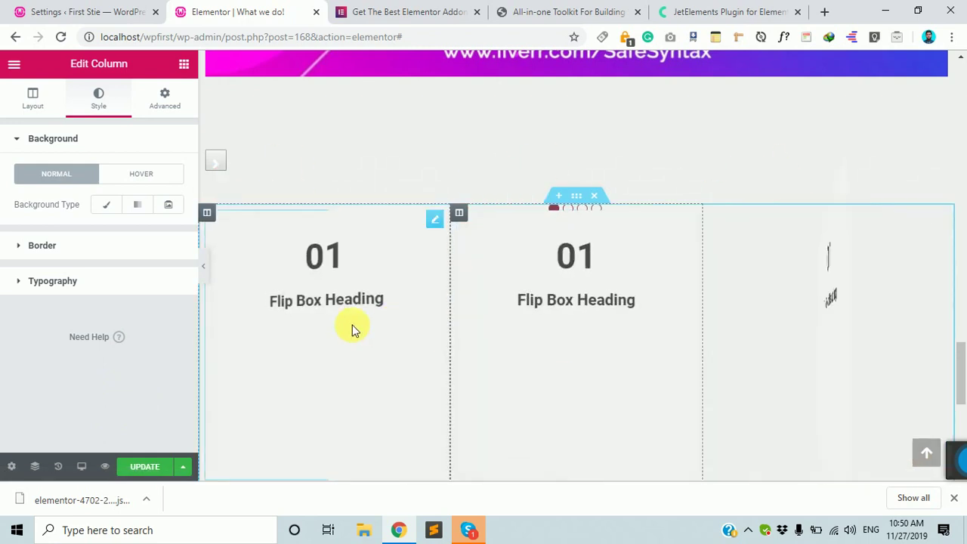
Step: Add an HTMega Section Title widget in a new section below the three flip boxes
click(184, 64)
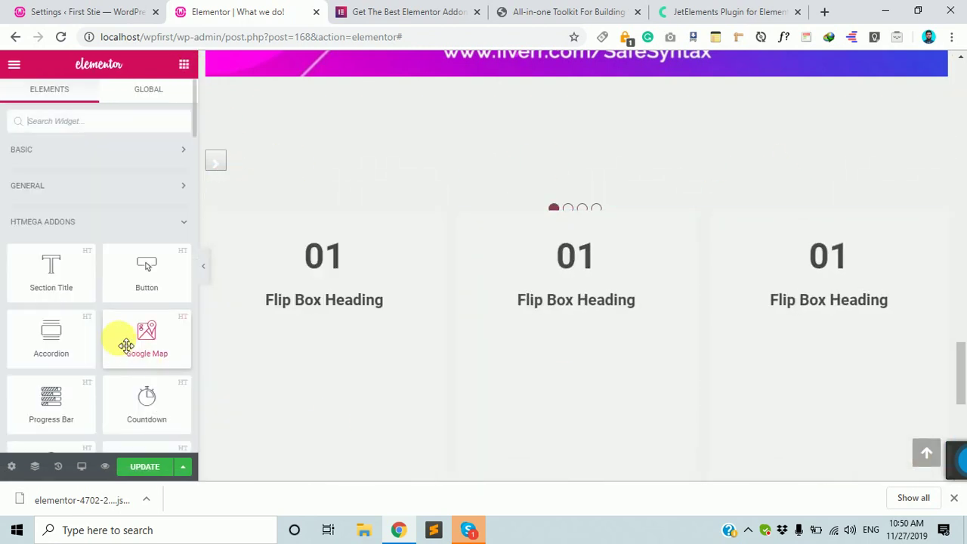
scroll(126, 340, down, 4)
scroll(385, 352, down, 3)
scroll(94, 268, up, 4)
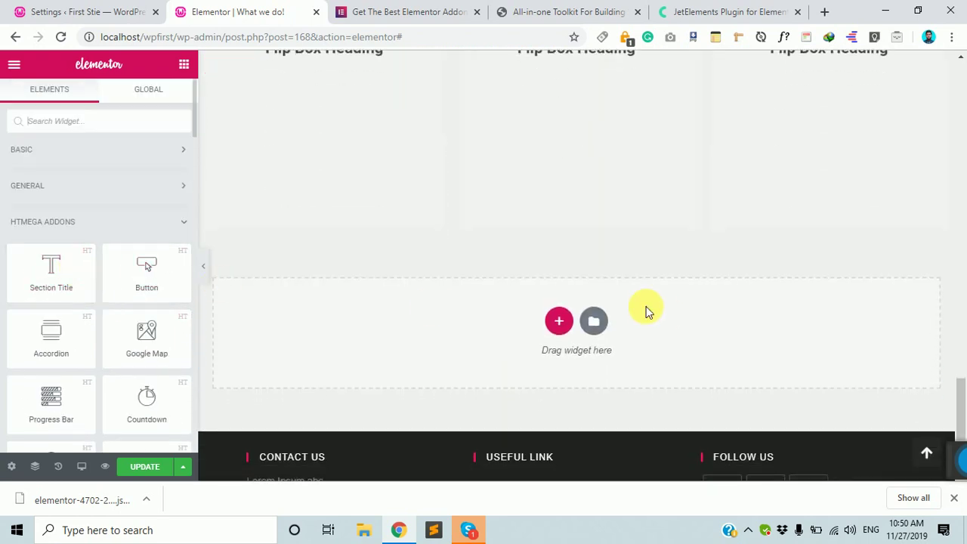
scroll(643, 308, down, 3)
scroll(129, 281, down, 7)
scroll(102, 298, down, 5)
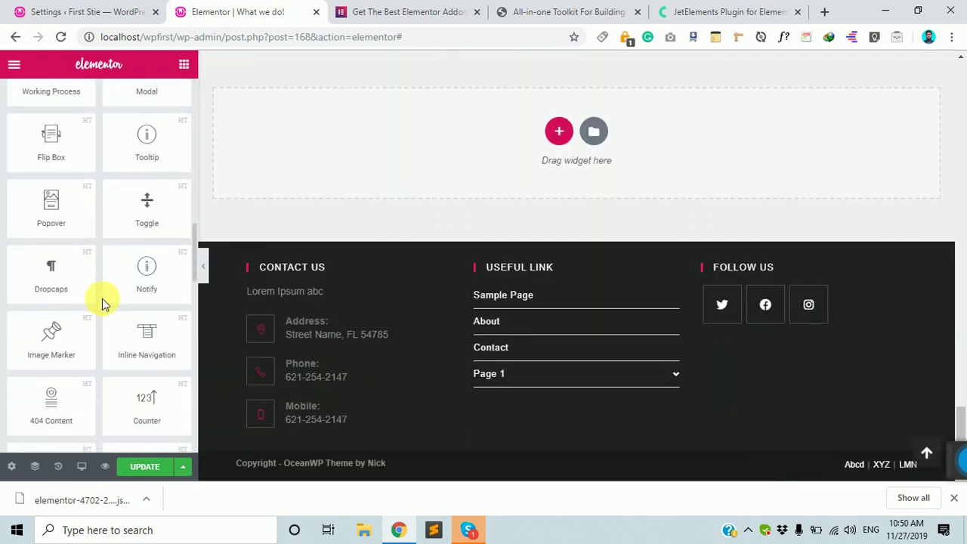
scroll(102, 299, up, 7)
scroll(102, 299, up, 8)
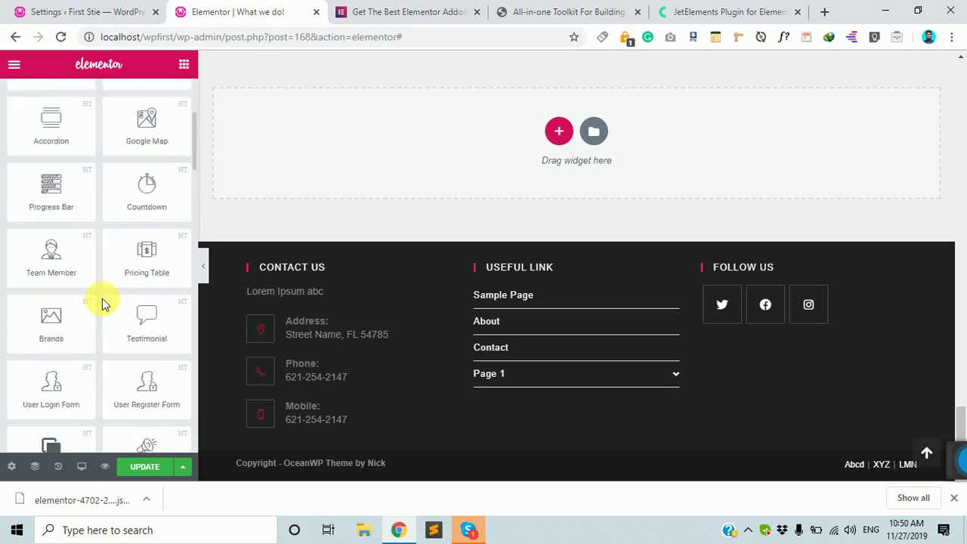
drag(91, 215, 653, 170)
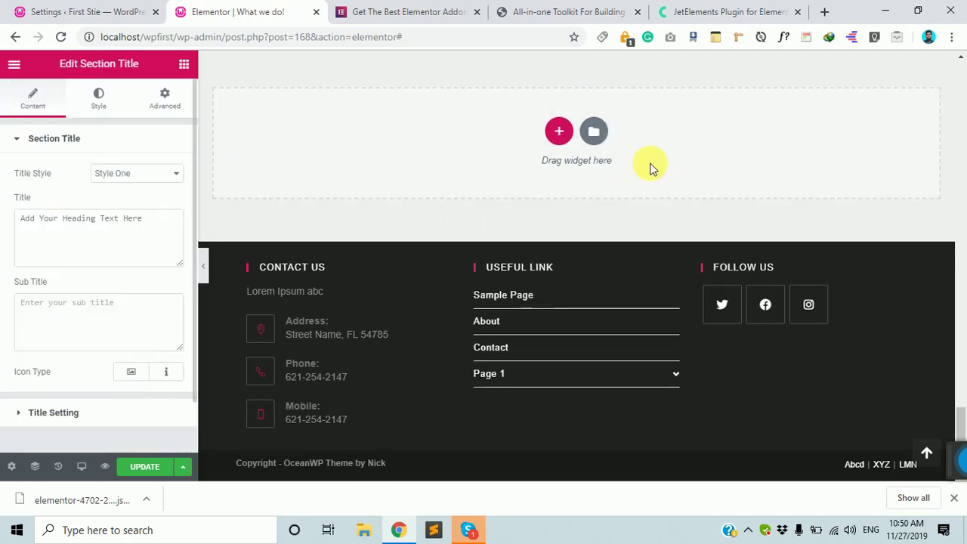
Step: Change the section title to "Add Your Hergdading Text Here" and enter the subtitle "f sdf sdkfsdjkl fj"
click(77, 246)
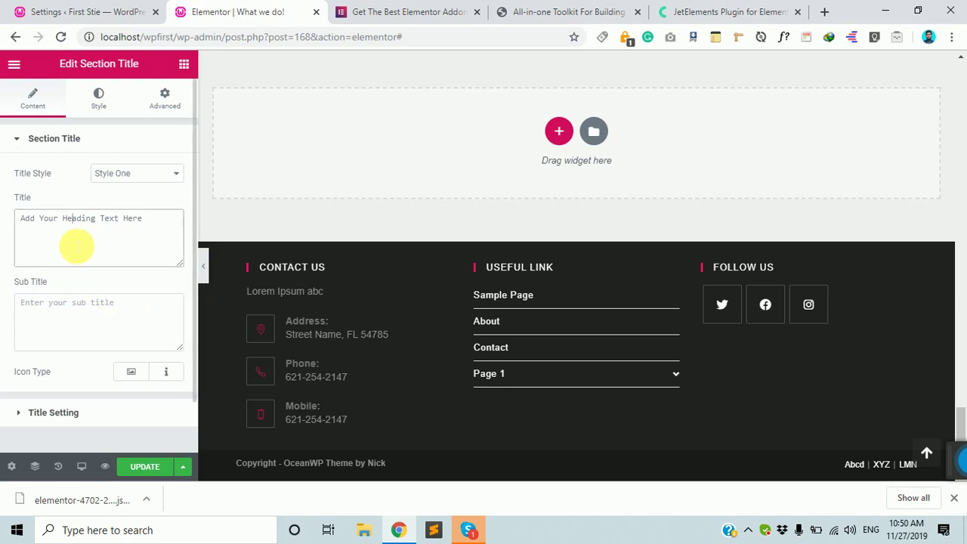
text(rgd)
text(f sdf)
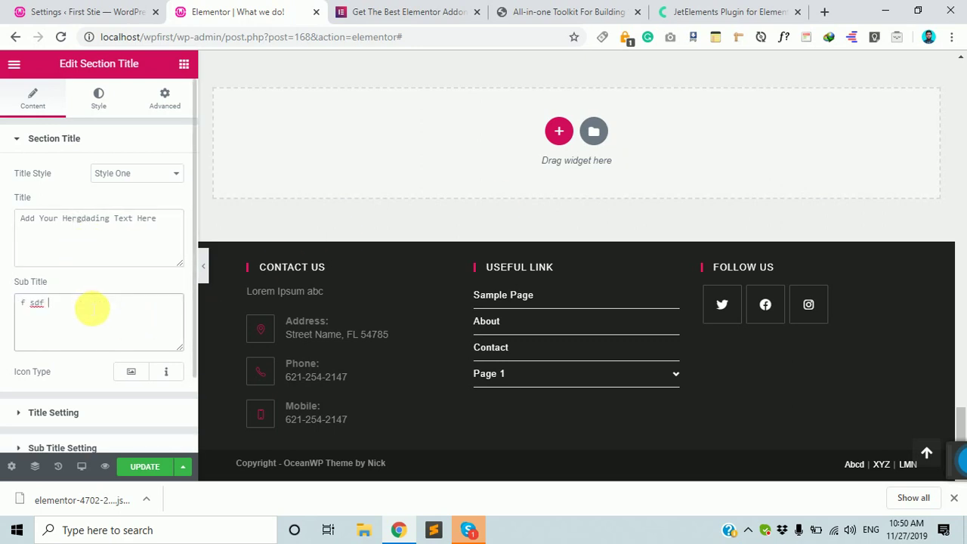
scroll(378, 264, up, 3)
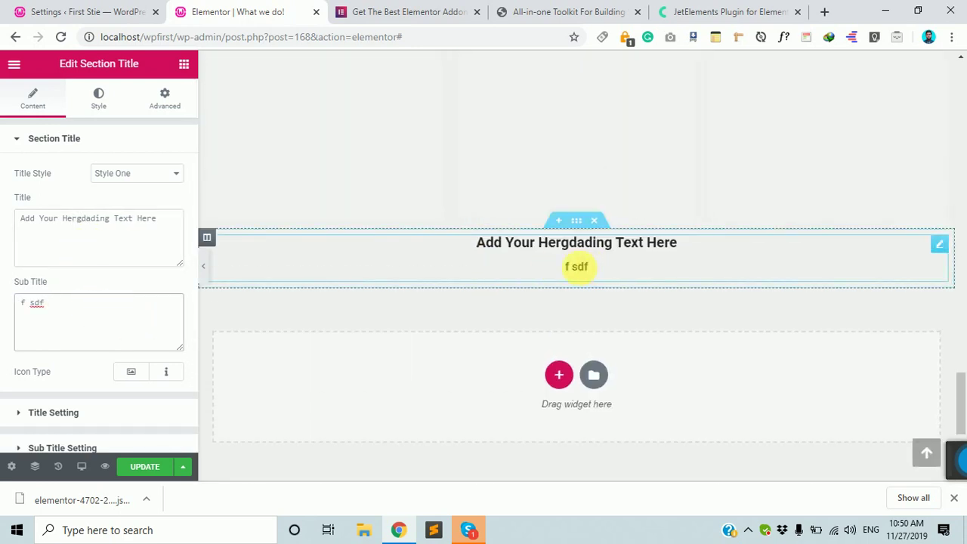
text(sdkfsdjkl fj)
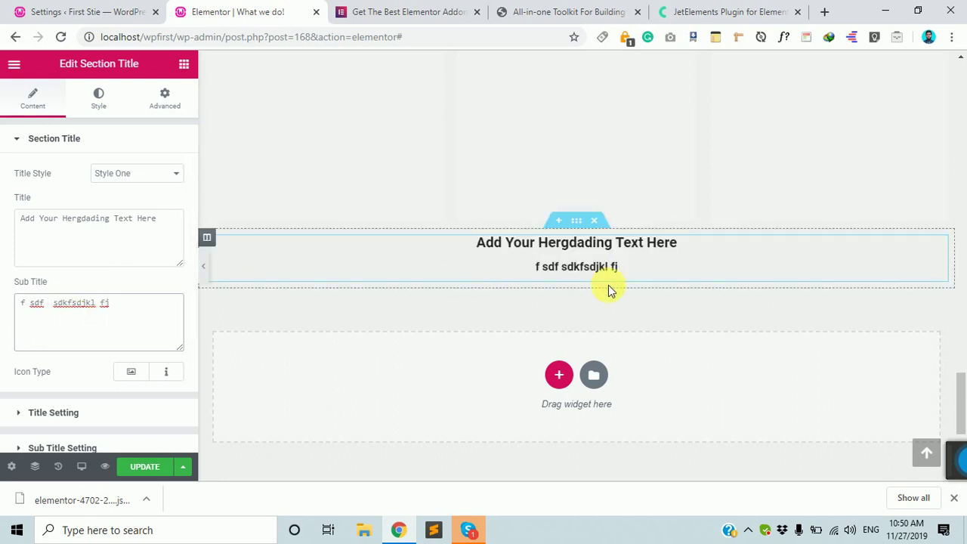
Step: Look through the section title's title and subtitle settings, including the HTML tag choices and subtitle position
scroll(131, 244, down, 1)
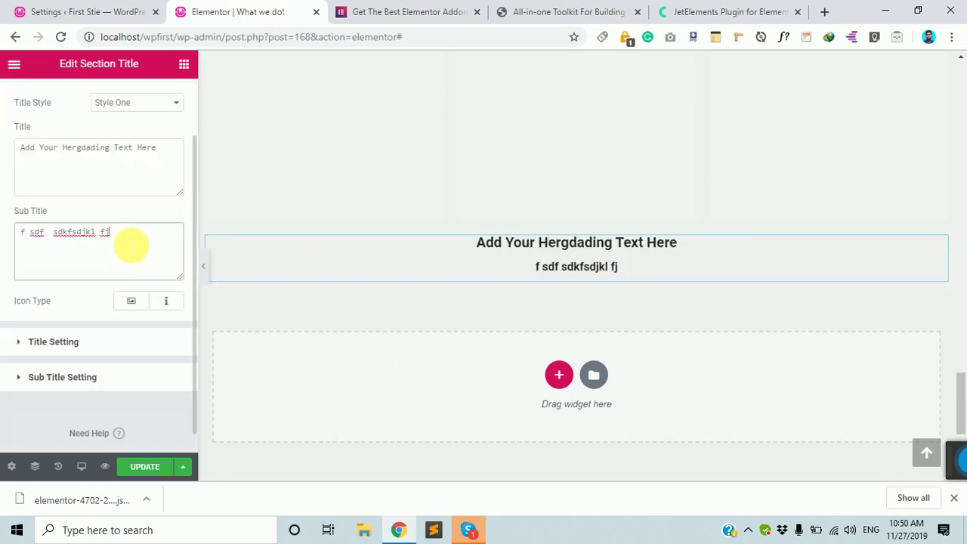
click(79, 343)
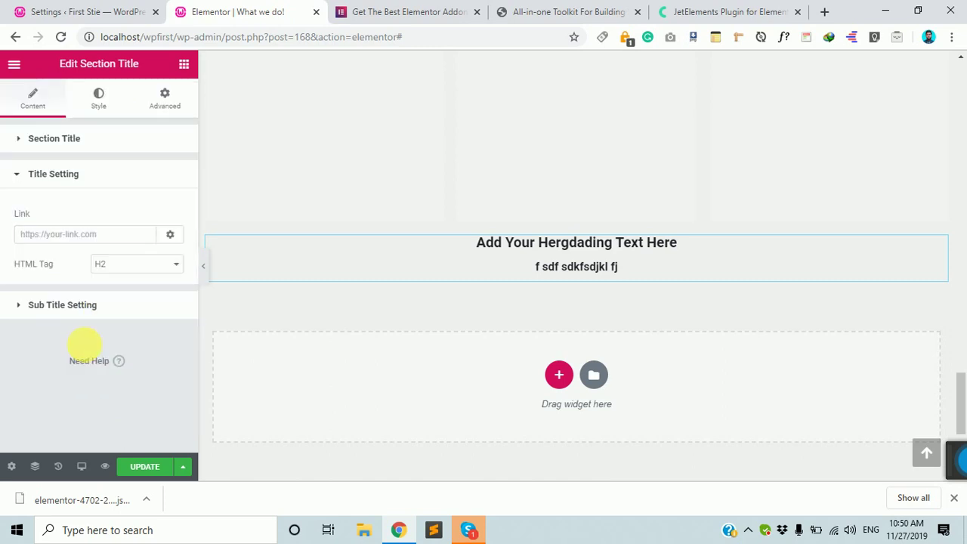
click(144, 269)
click(141, 270)
click(82, 295)
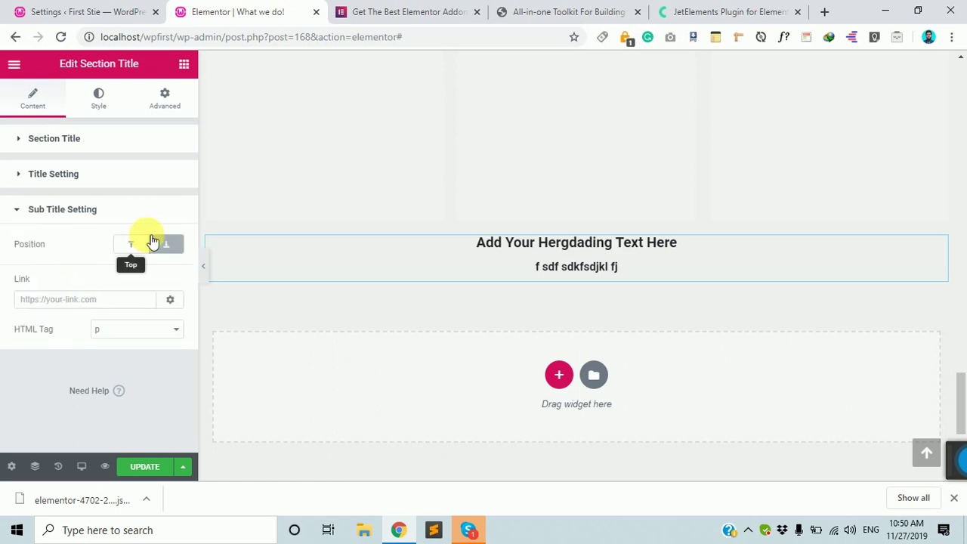
Step: Add an HTMega Button widget in a new section below the section title
click(183, 67)
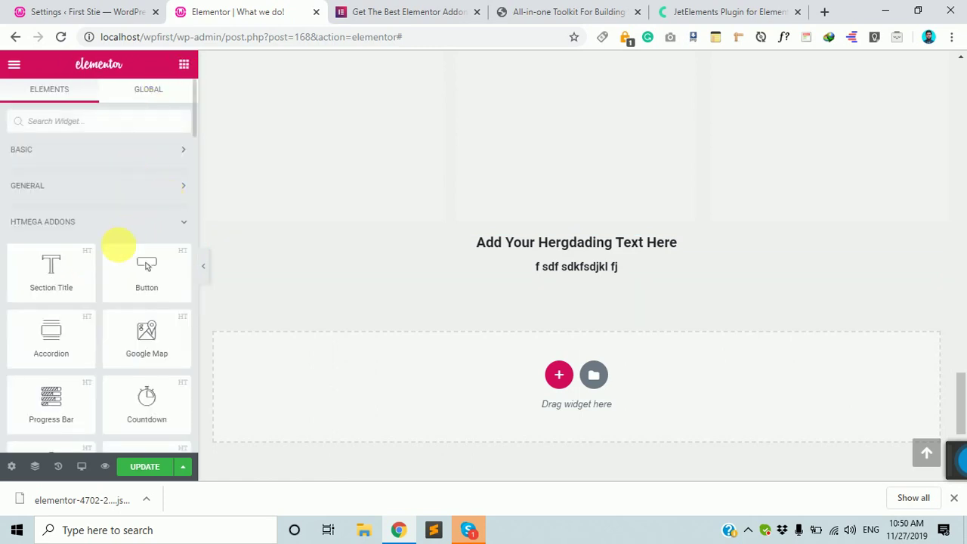
drag(164, 287, 595, 385)
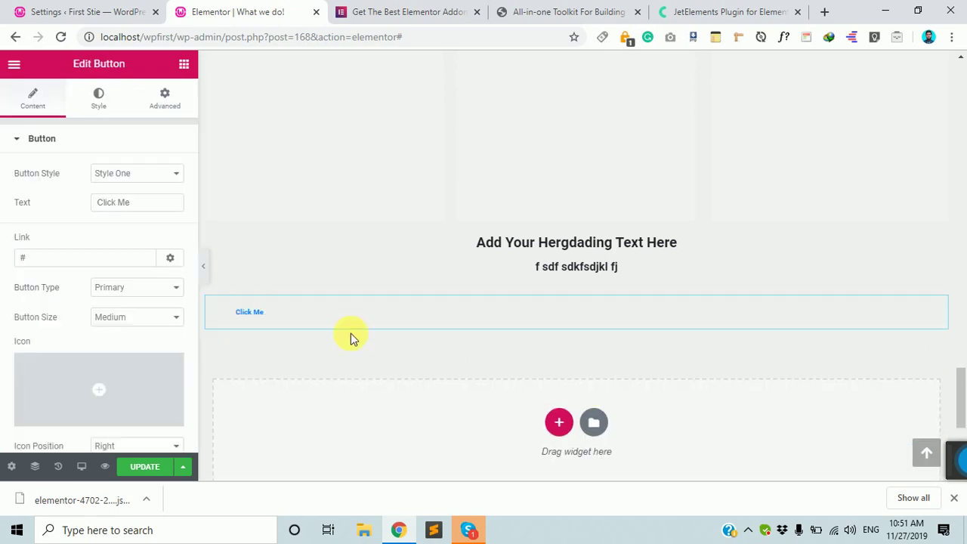
click(61, 138)
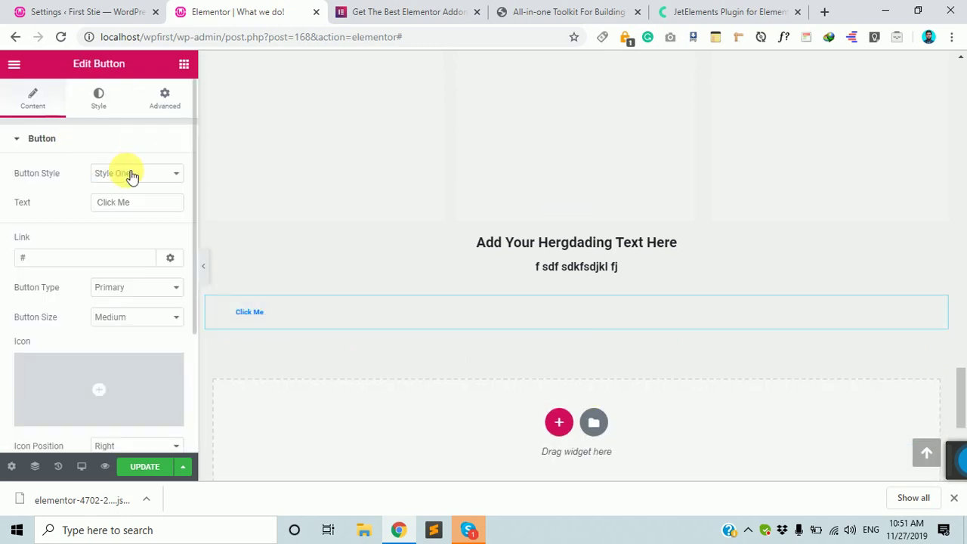
Step: Try Style Two and Style Three on the button, and settle on Style Two
click(132, 175)
click(121, 198)
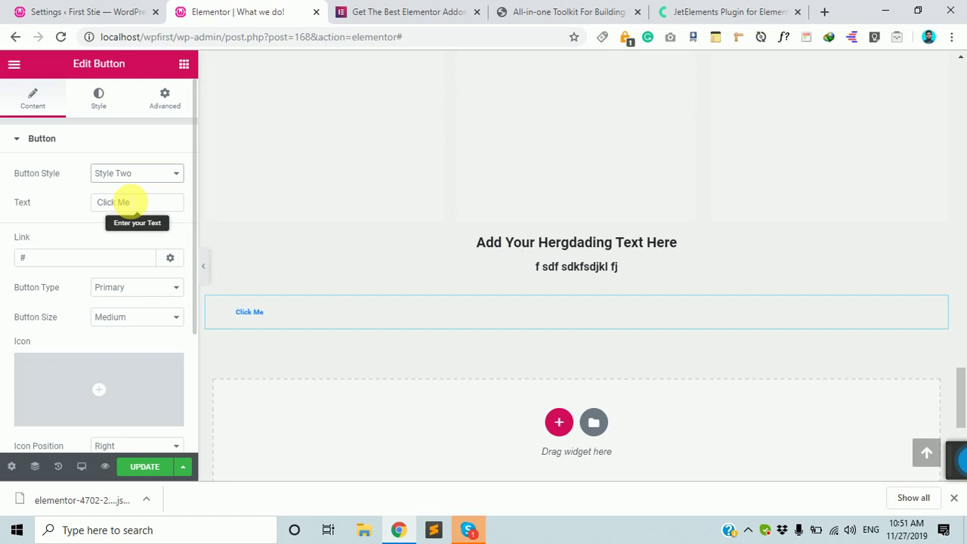
click(154, 172)
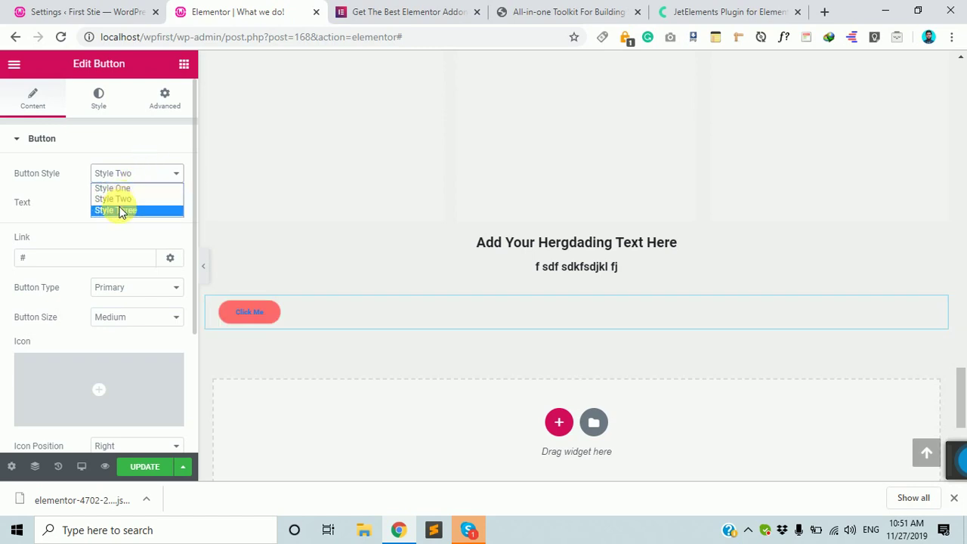
click(123, 209)
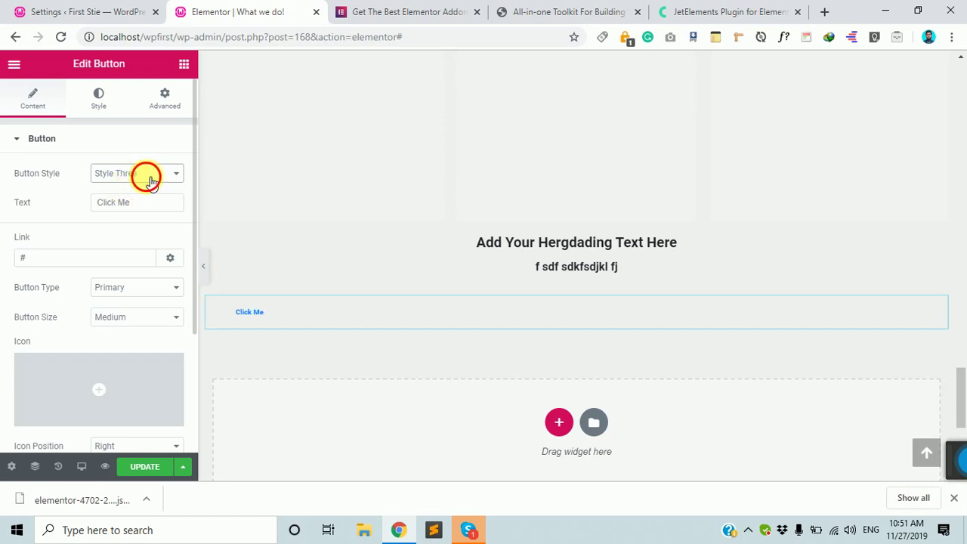
click(149, 180)
click(129, 199)
Step: Insert the Bell icon from the icon library into the button
scroll(116, 272, down, 3)
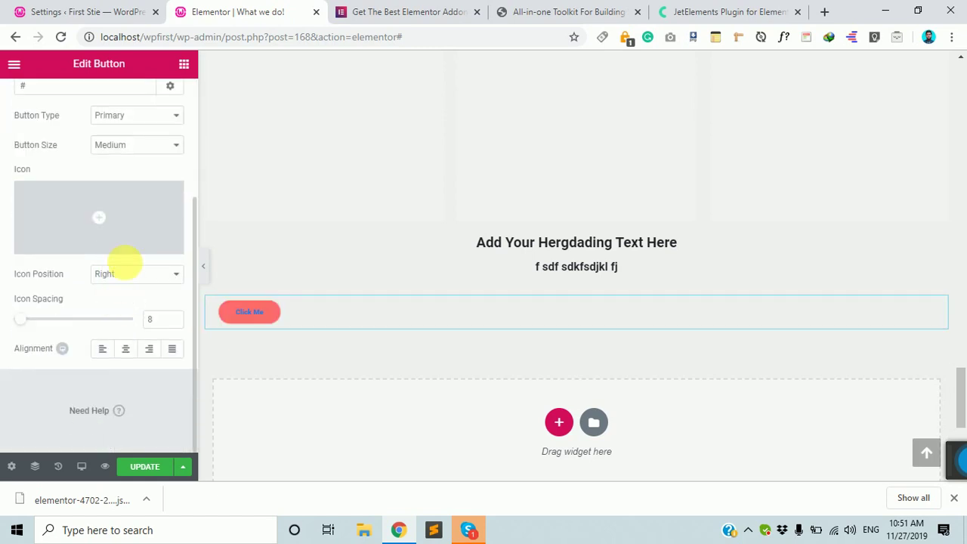
click(140, 206)
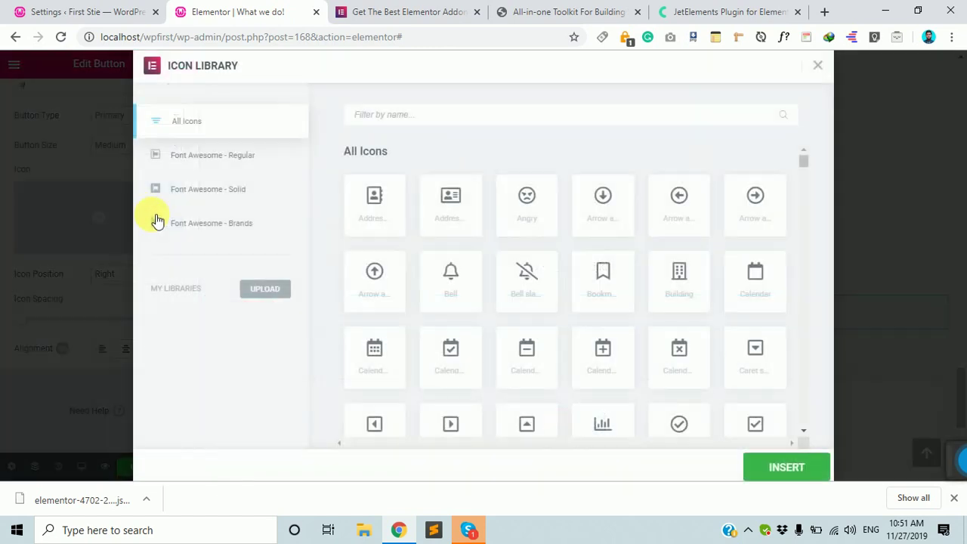
click(450, 287)
click(793, 470)
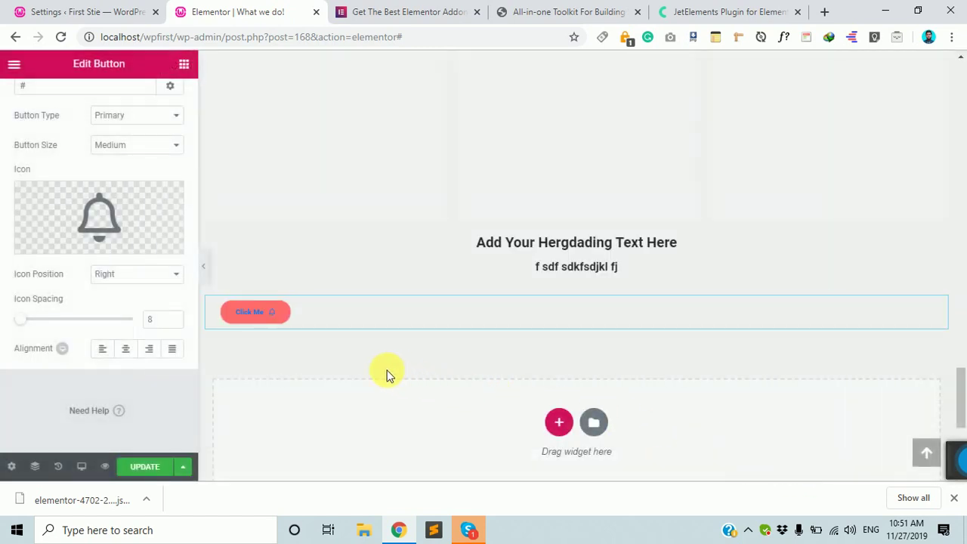
Step: Try the justified and right alignments on the button, and set it to centered
click(128, 350)
click(169, 350)
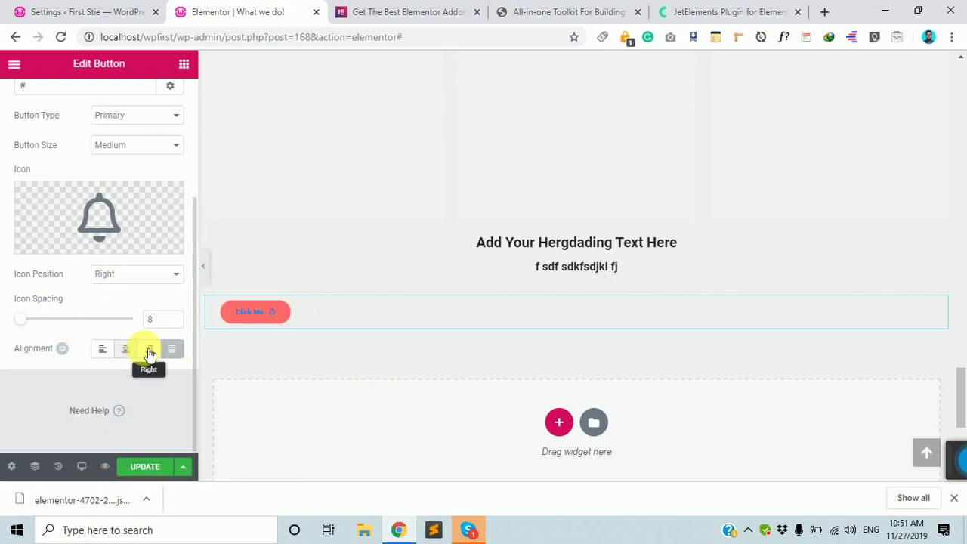
click(149, 351)
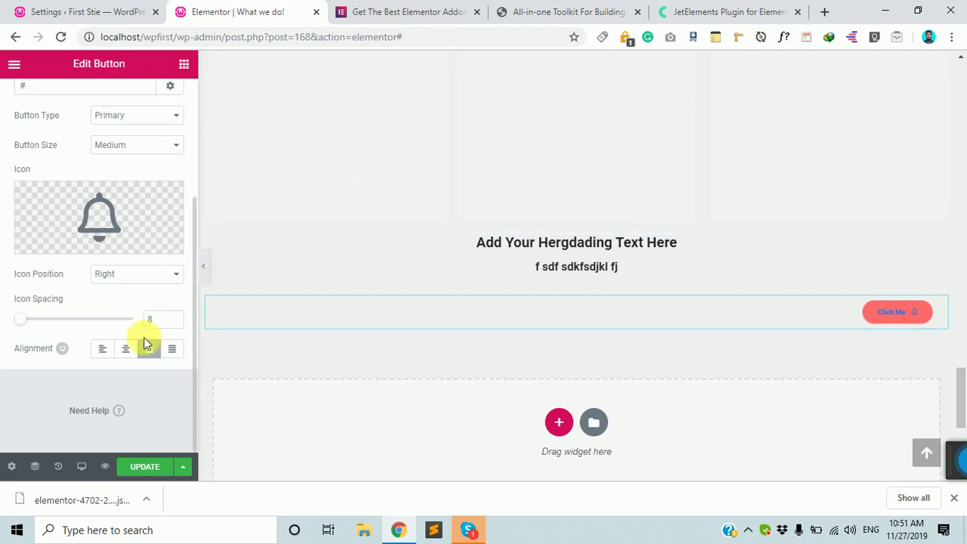
click(128, 349)
Step: Add an HTMega Google Map widget in a new section below the button
click(183, 65)
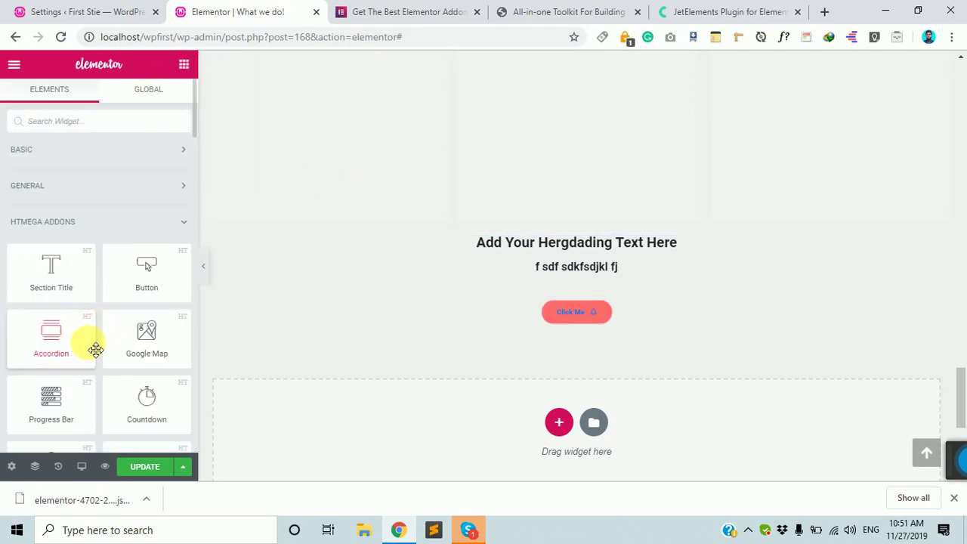
drag(167, 346, 564, 399)
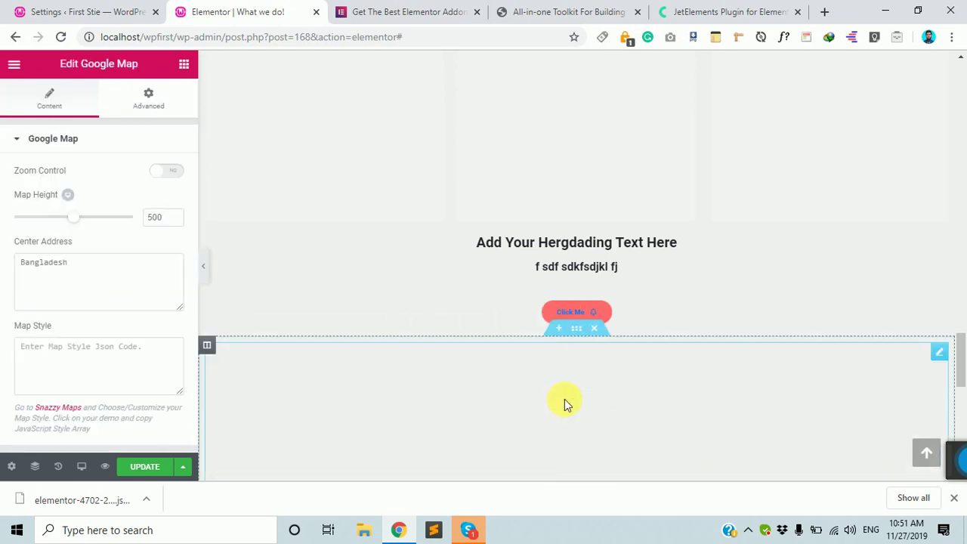
Step: Remove the Google map and add an HTMega Progress Bar widget in its place below the button
scroll(555, 382, down, 5)
scroll(555, 382, up, 4)
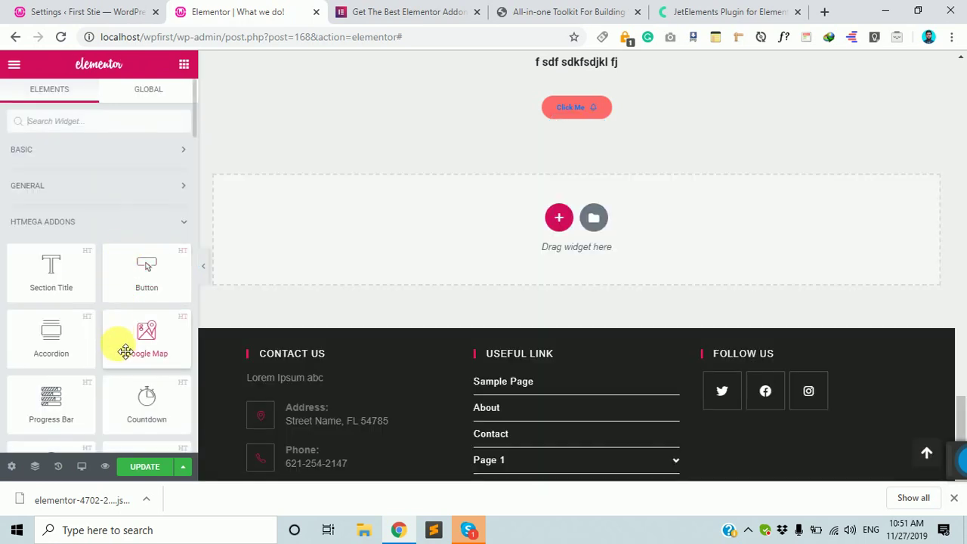
scroll(130, 355, down, 3)
drag(68, 272, 577, 201)
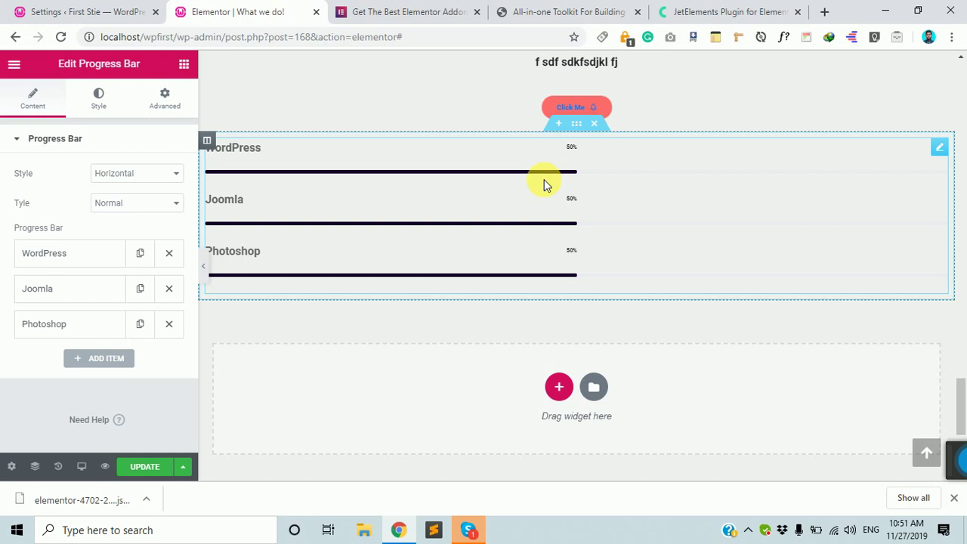
Step: Set the WordPress progress bar's value to 34
click(82, 255)
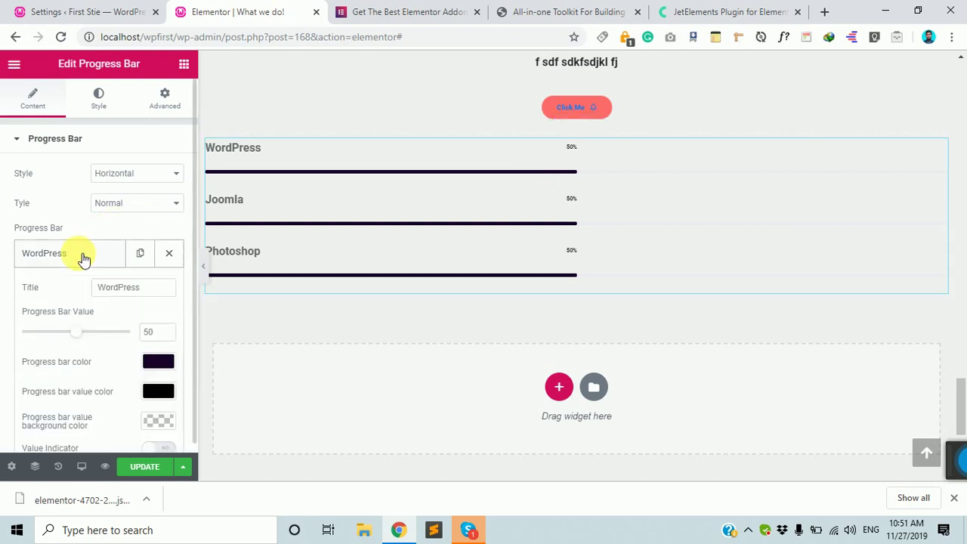
drag(76, 333, 49, 337)
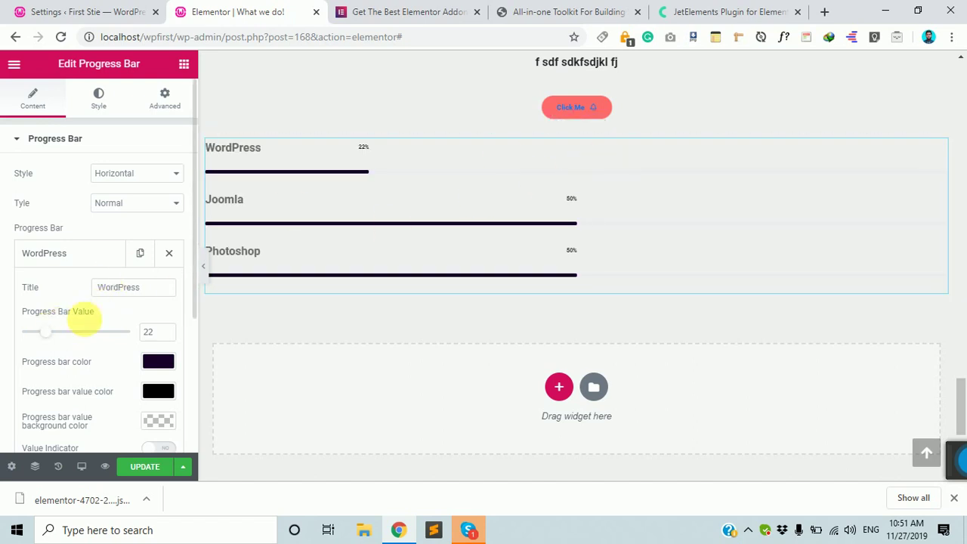
drag(49, 334, 59, 334)
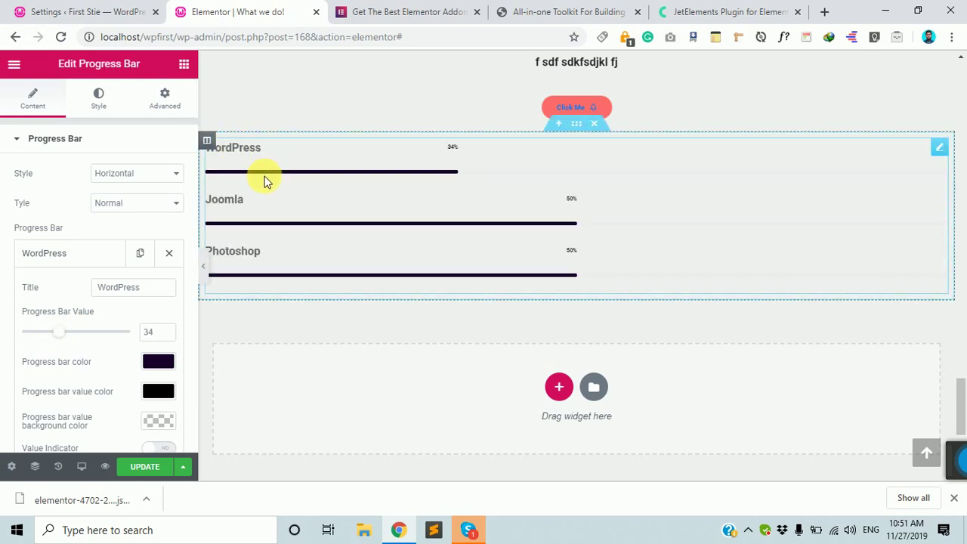
scroll(100, 249, down, 3)
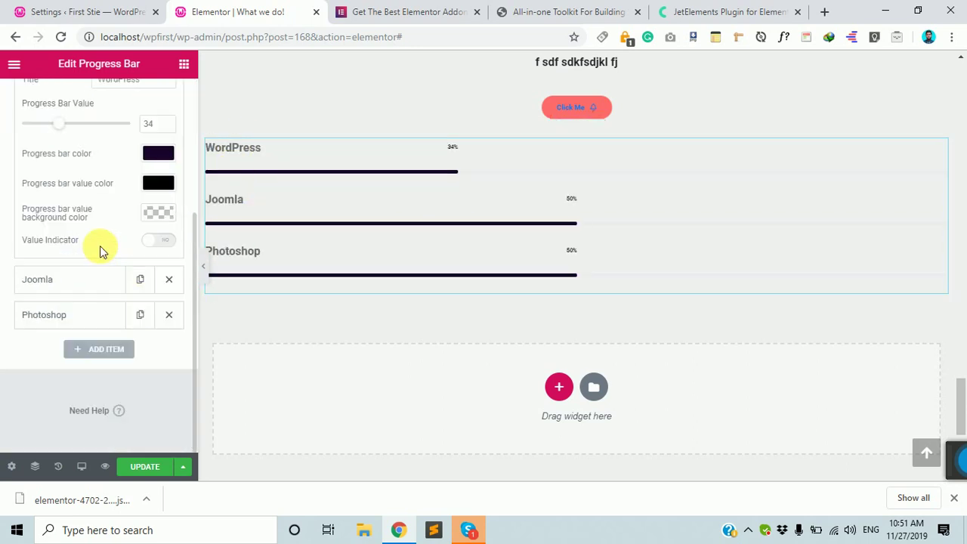
scroll(98, 259, up, 3)
scroll(102, 258, down, 3)
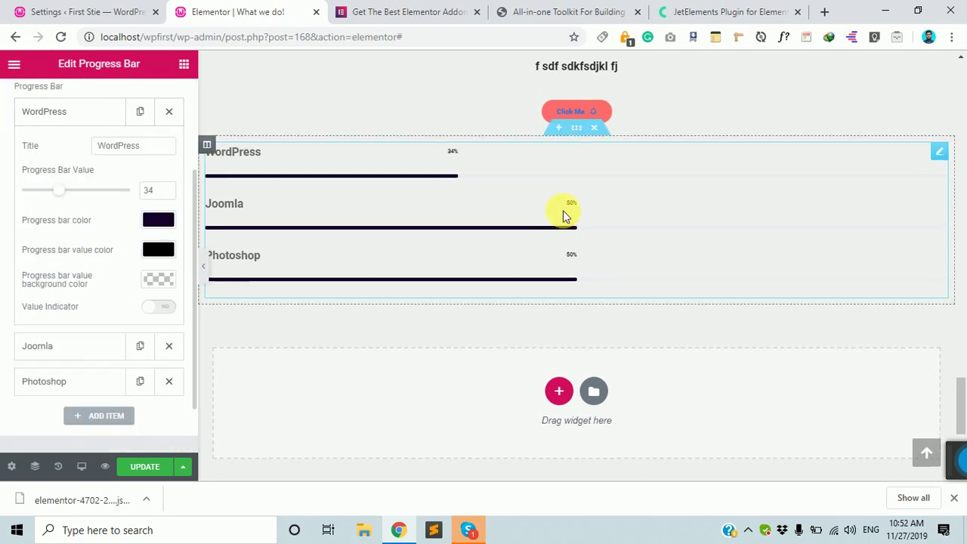
scroll(563, 210, up, 3)
scroll(388, 302, down, 3)
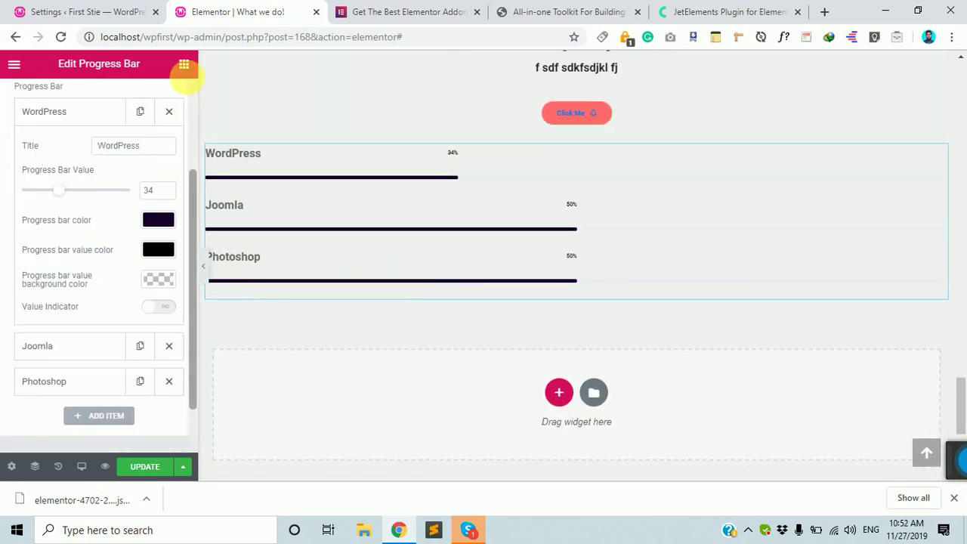
Step: Add an HTMega Countdown widget directly below the progress bars
click(184, 65)
scroll(111, 317, down, 2)
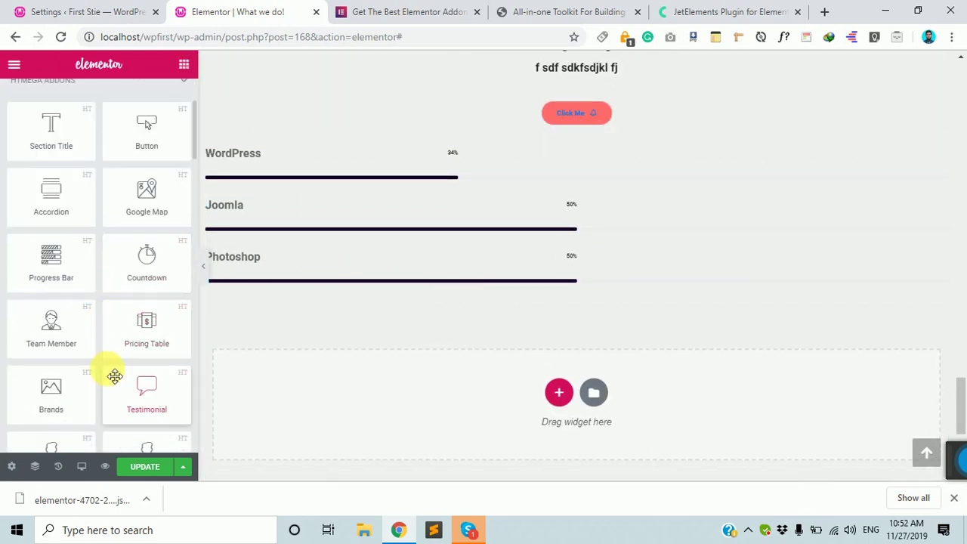
drag(154, 277, 392, 296)
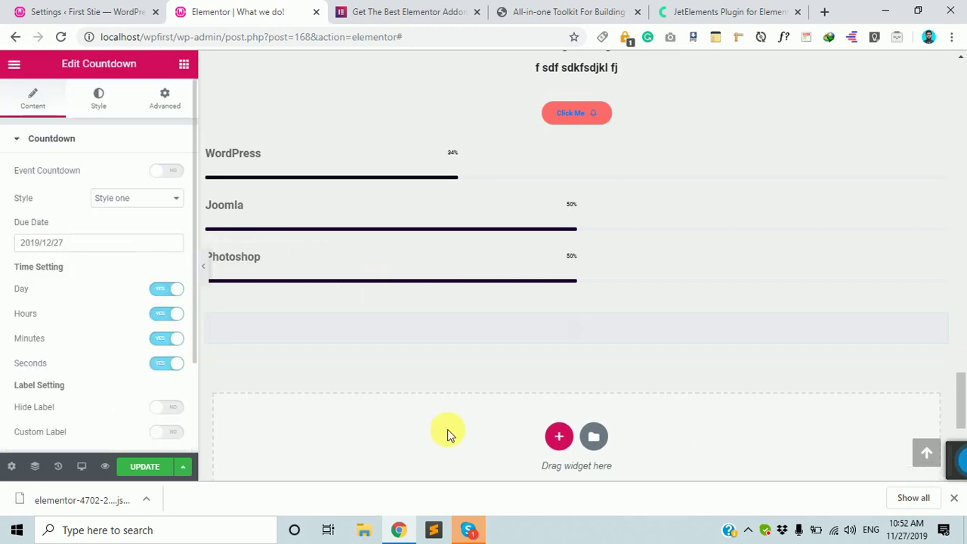
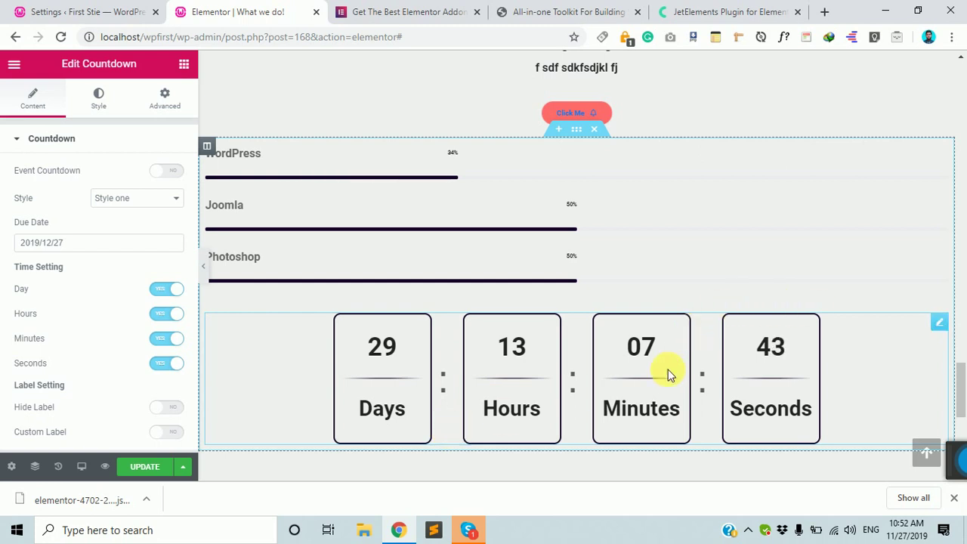
Step: Try Style Two and Style Three on the countdown, and return it to Style one
scroll(668, 370, down, 3)
click(148, 199)
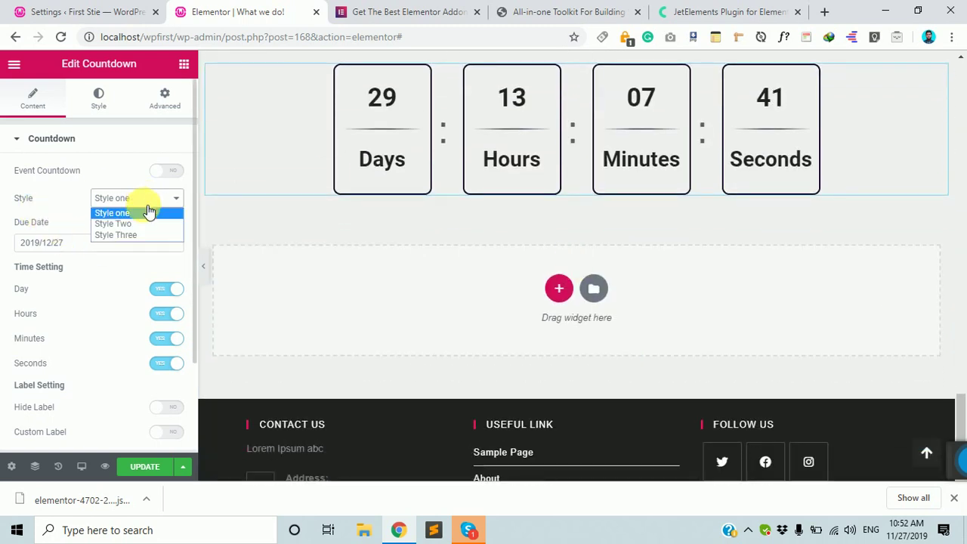
click(137, 224)
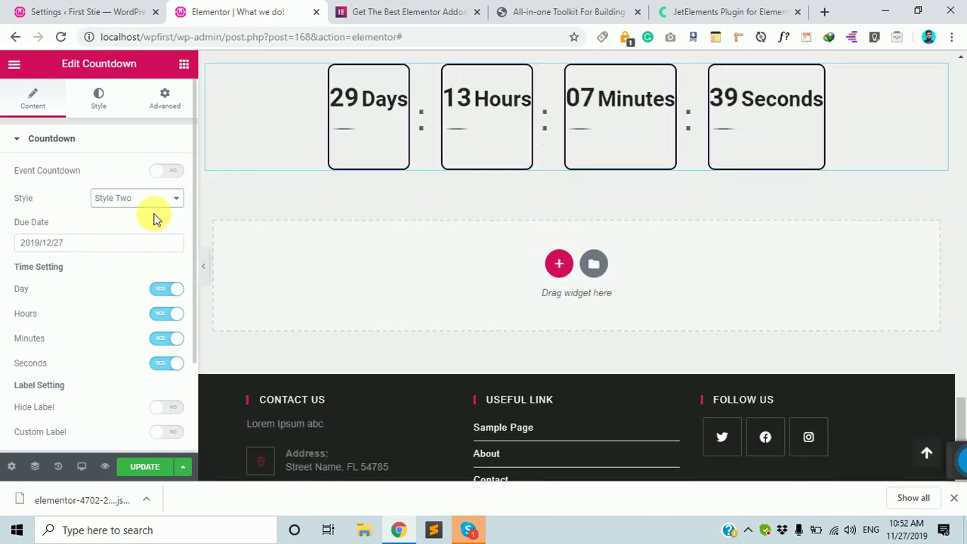
click(133, 238)
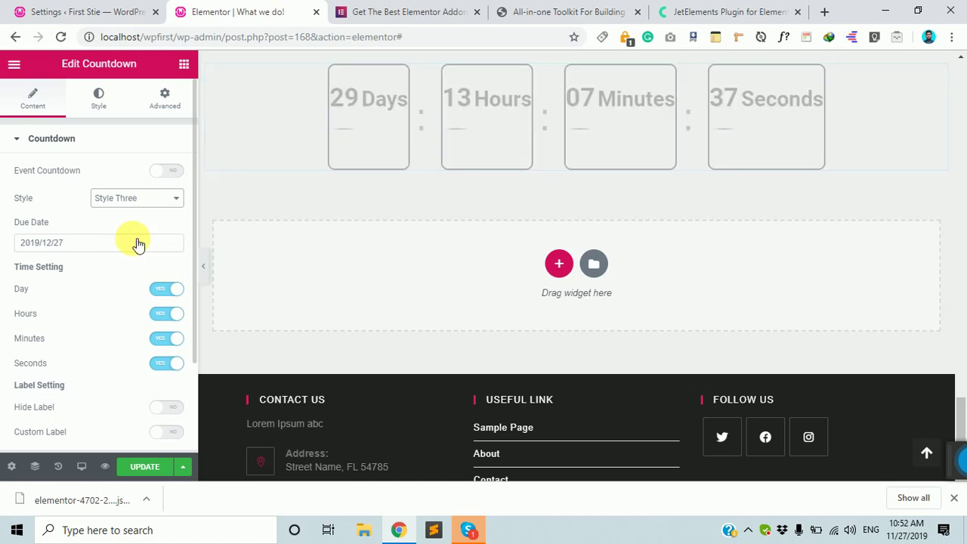
click(146, 207)
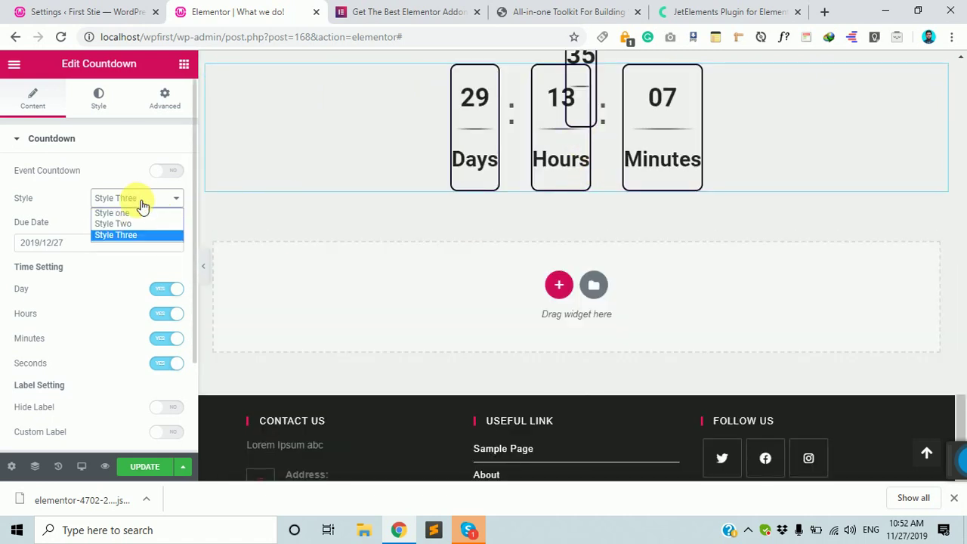
click(127, 210)
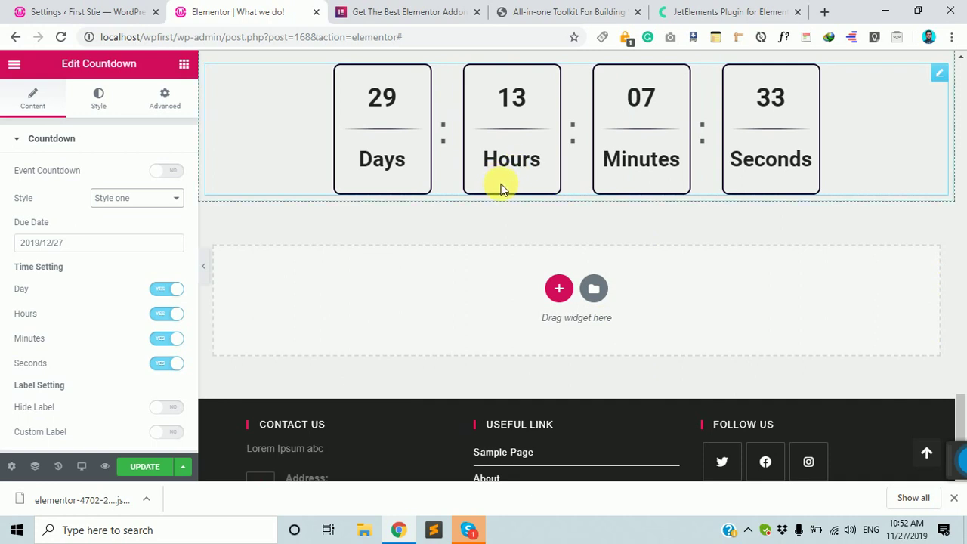
scroll(387, 147, up, 1)
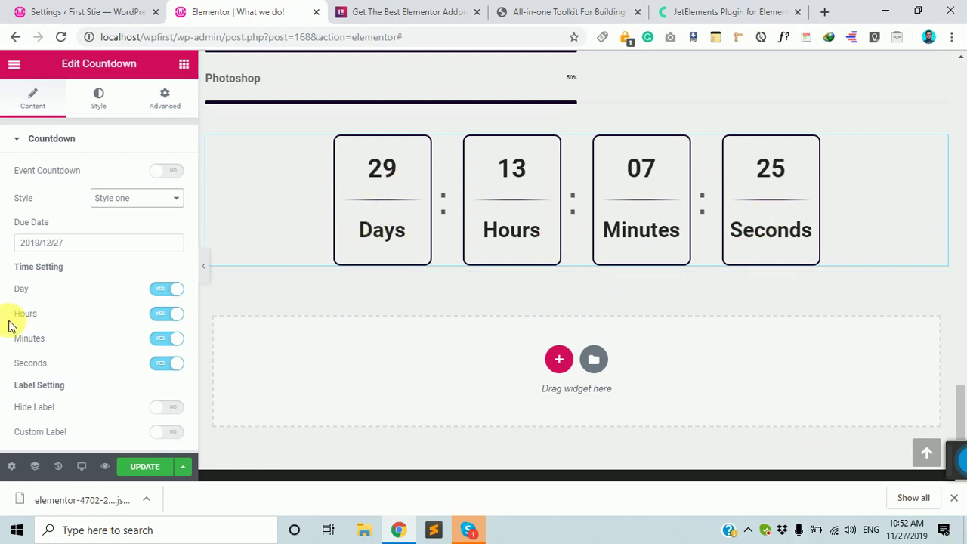
Step: Set the countdown's due date to 2019/12/01 and close the date picker
click(82, 243)
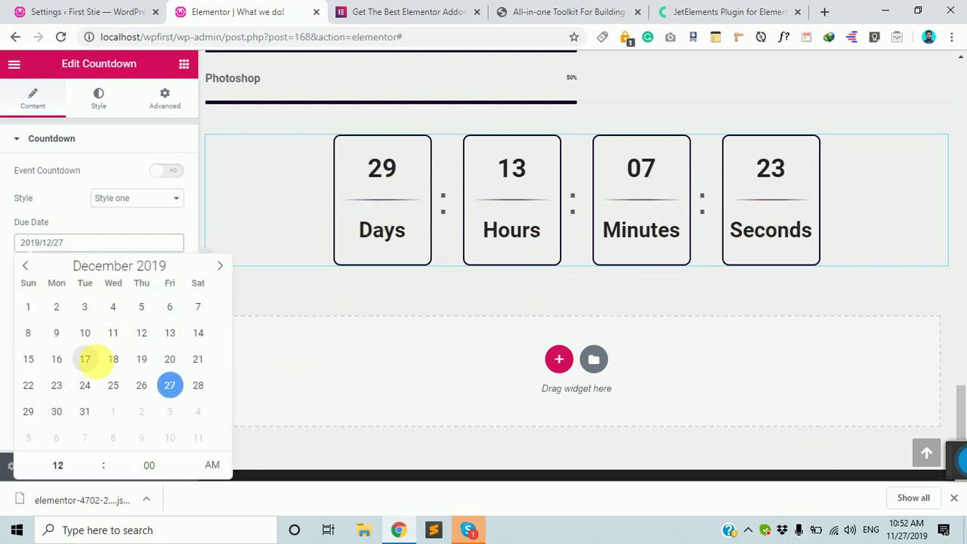
click(85, 306)
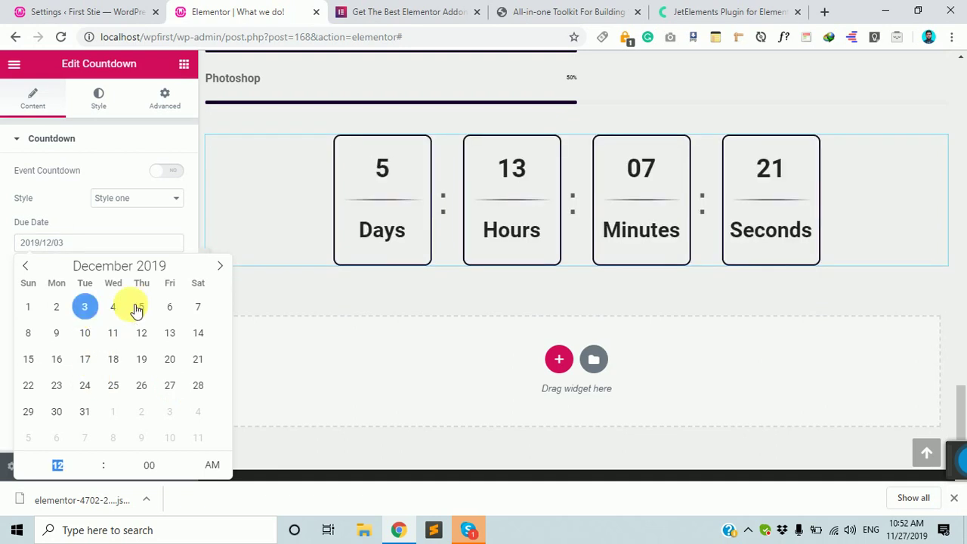
click(28, 306)
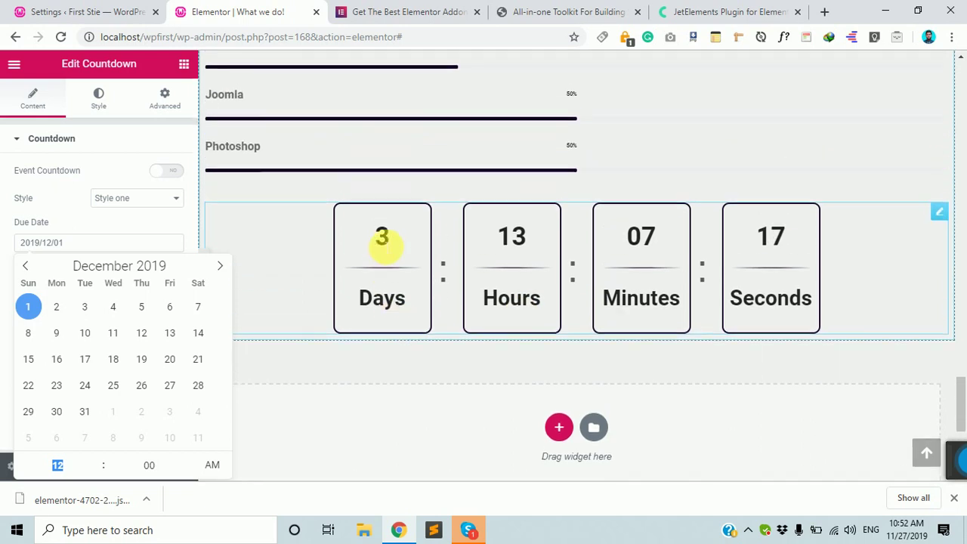
click(60, 143)
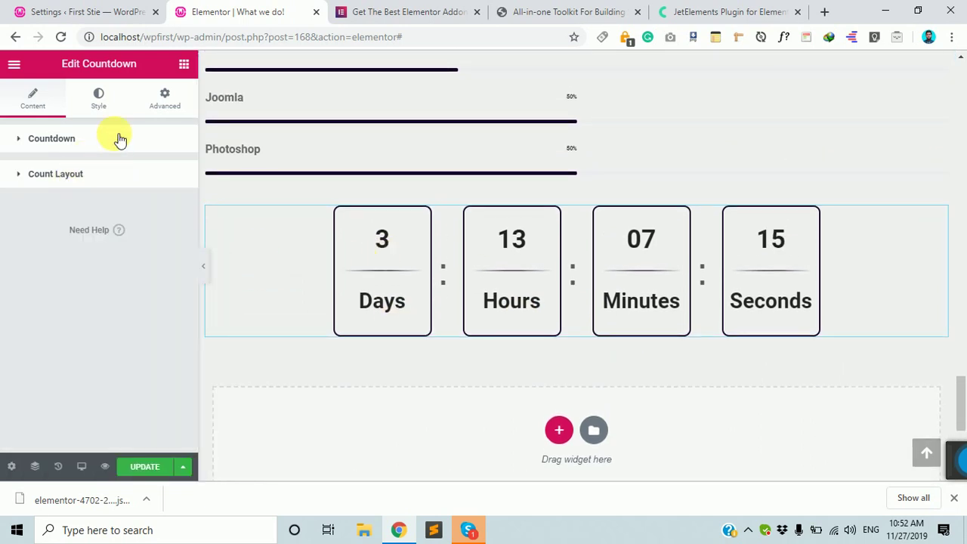
Step: Hide the countdown's labels and its seconds, and open the Count Layout settings
click(117, 139)
scroll(60, 288, down, 3)
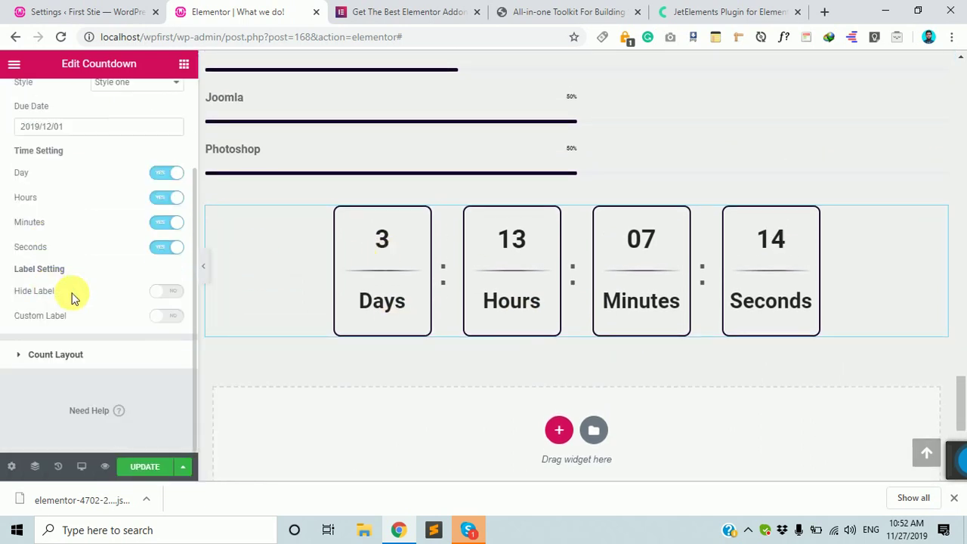
click(163, 293)
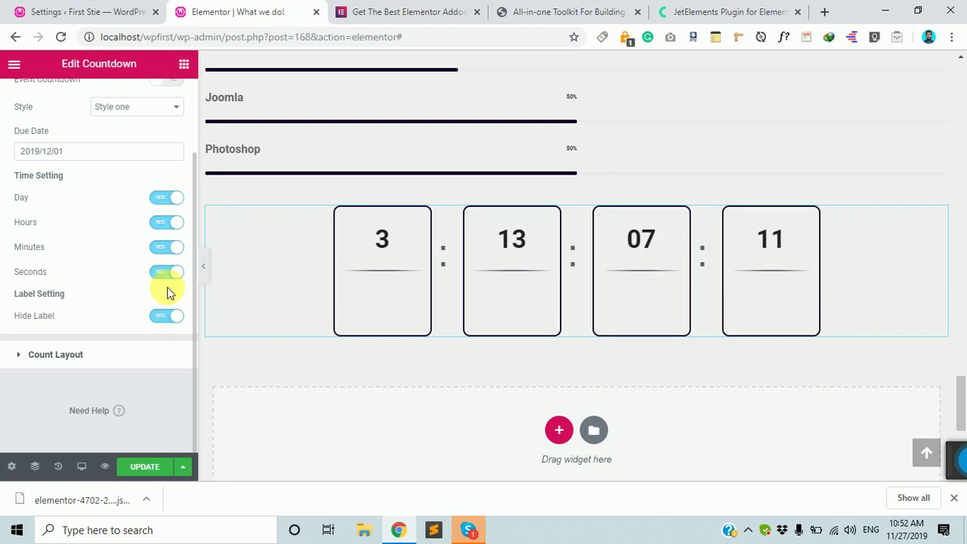
click(177, 275)
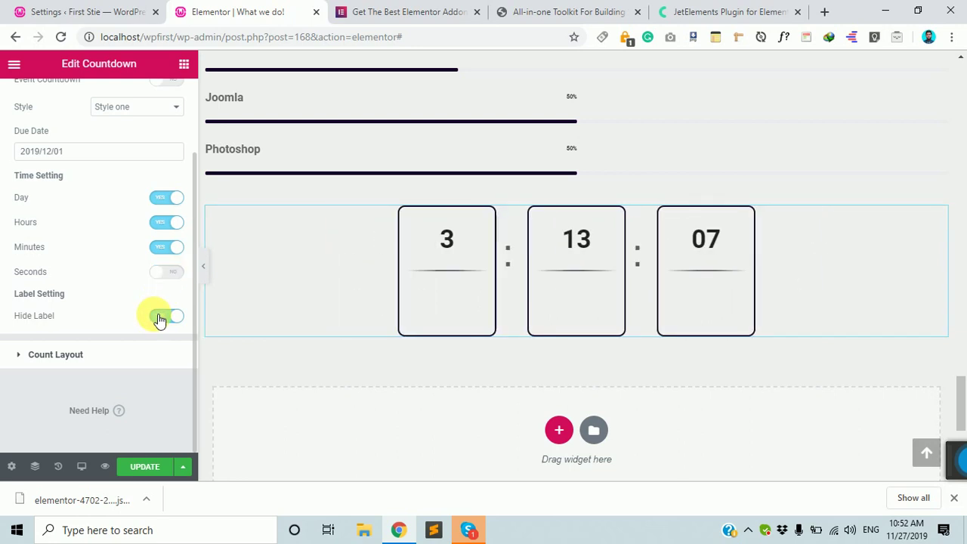
click(107, 362)
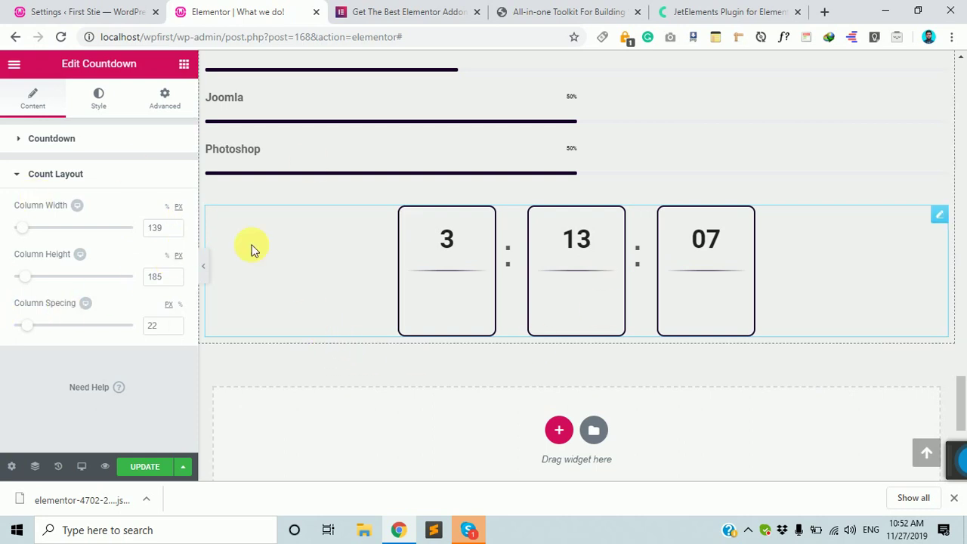
Step: Add an HTMega Team Member widget below the countdown
click(185, 65)
scroll(126, 227, down, 3)
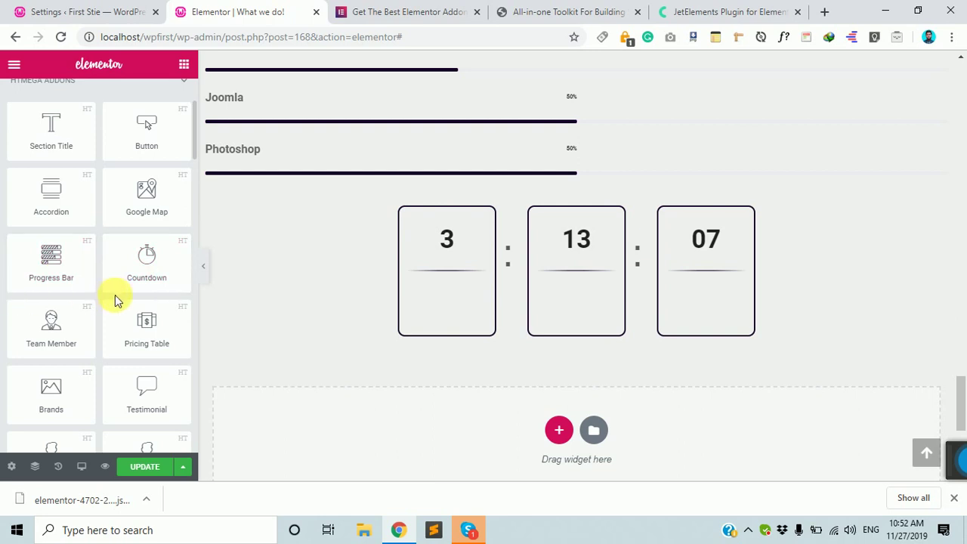
drag(53, 335, 477, 324)
scroll(477, 324, down, 6)
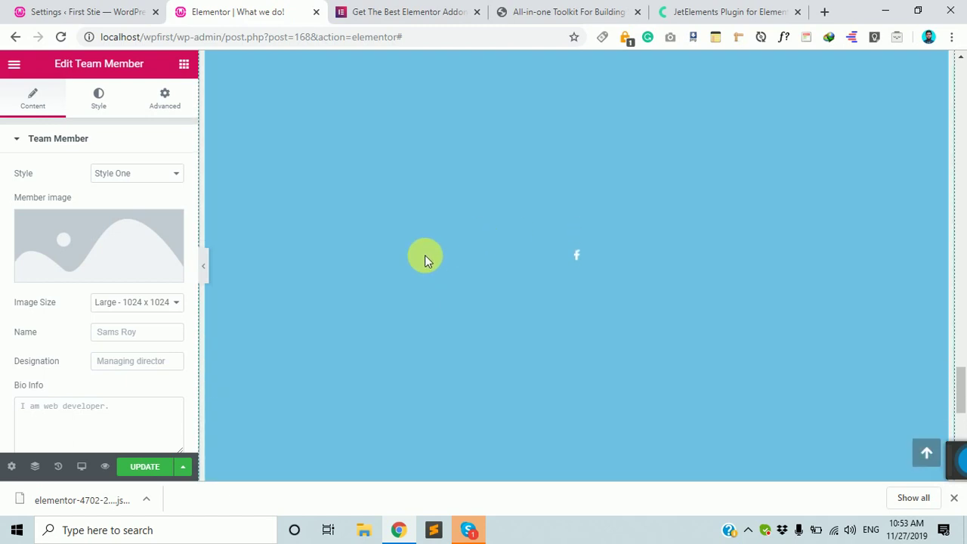
Step: Add a new section with three equal columns below the full-width team member
scroll(430, 256, down, 3)
click(557, 326)
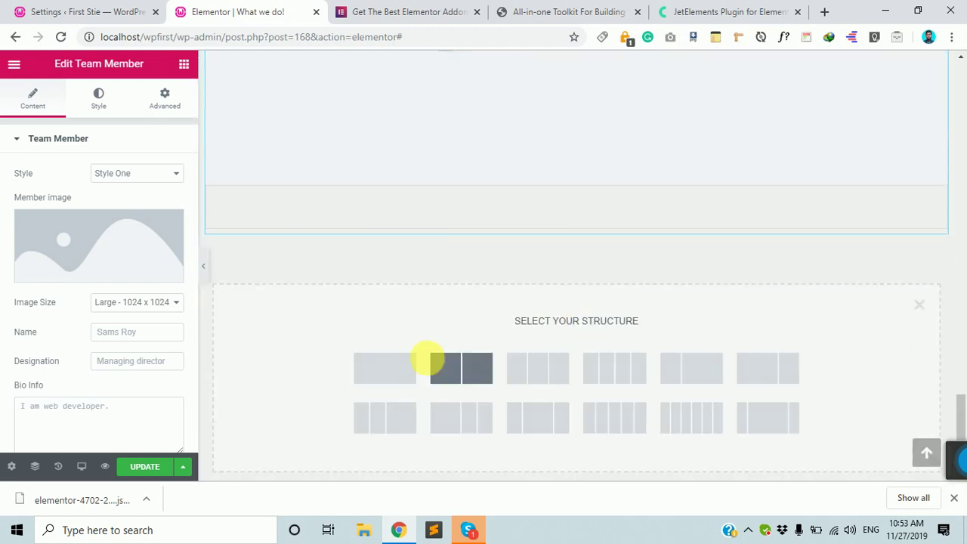
click(561, 367)
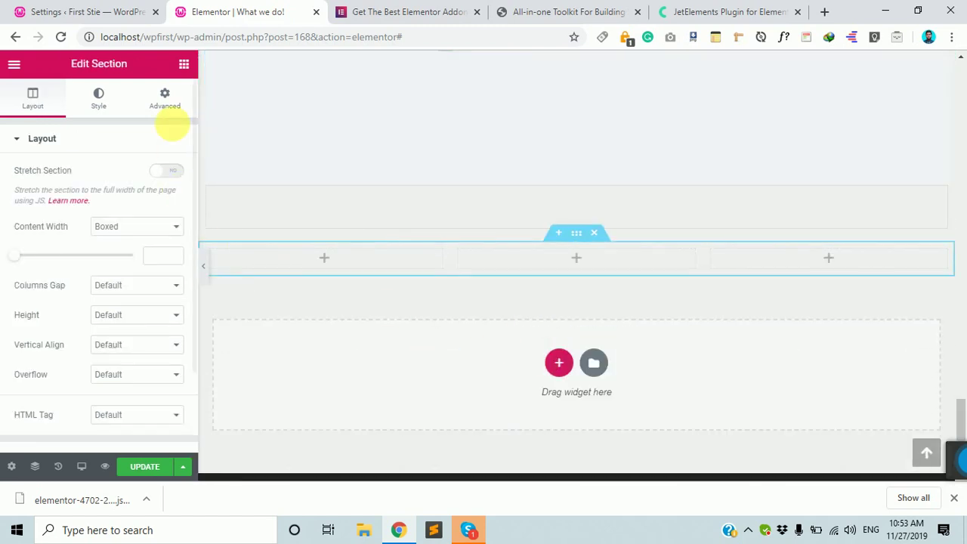
click(165, 97)
Step: Place an HTMega Team Member widget in the first column of the new three-column section
click(183, 64)
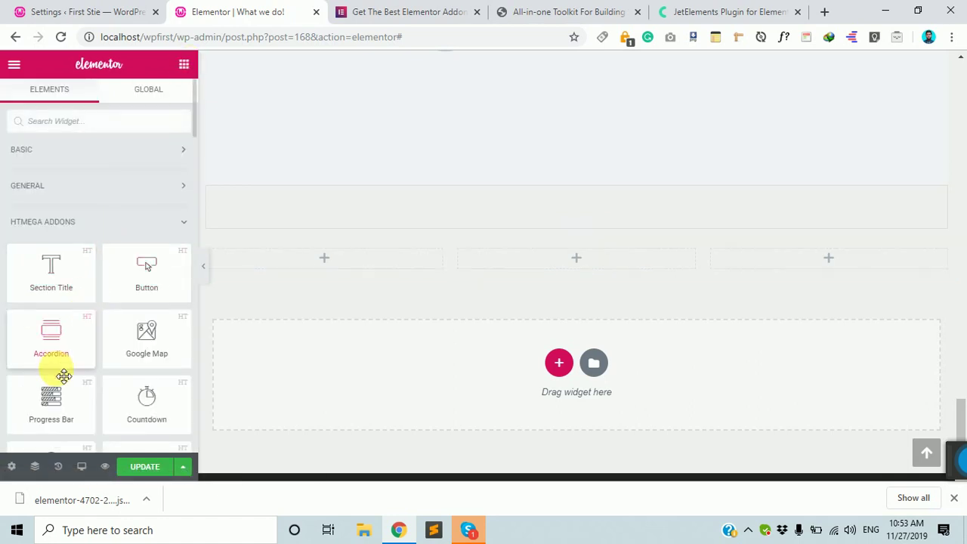
scroll(63, 375, down, 2)
drag(50, 325, 323, 259)
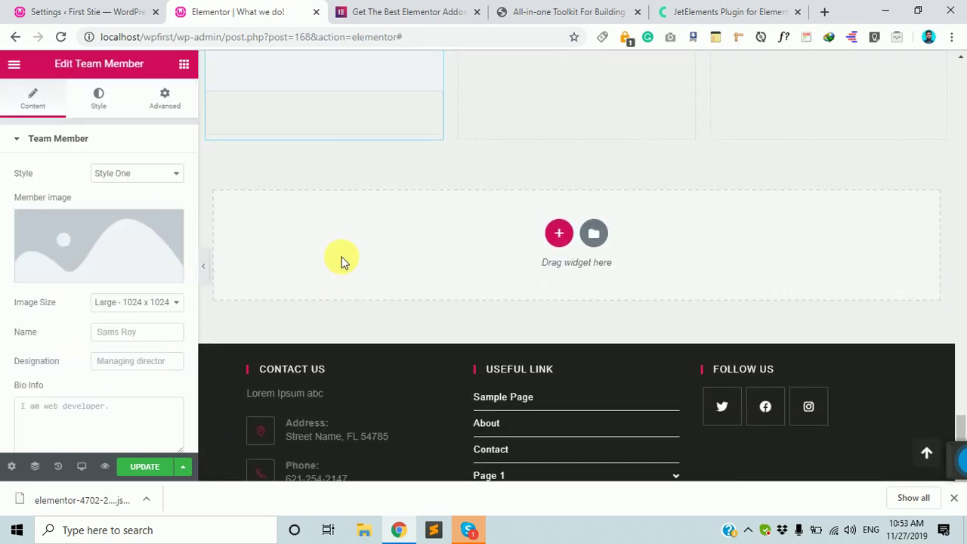
Step: Set the first column's team member to Style Two and add another social media item to it
click(135, 173)
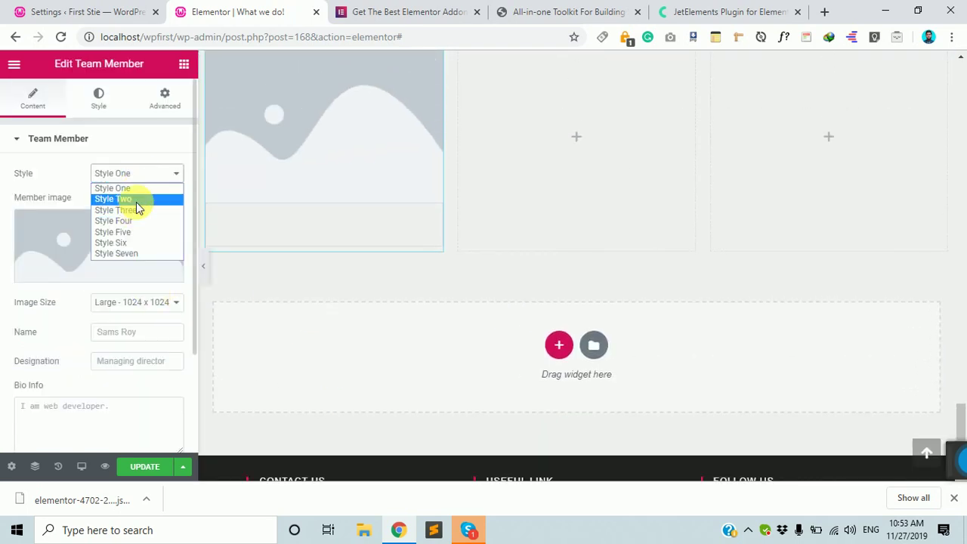
click(136, 200)
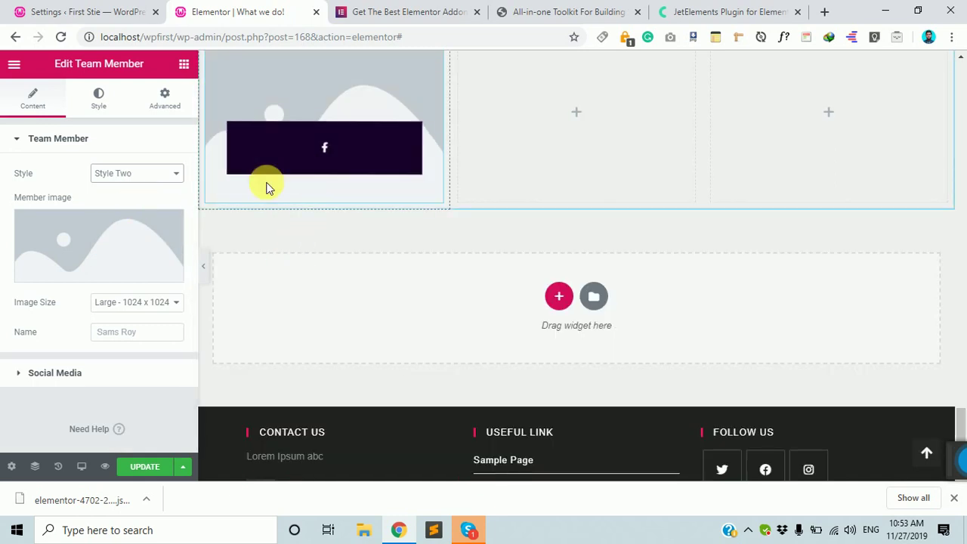
scroll(106, 348, down, 1)
click(86, 360)
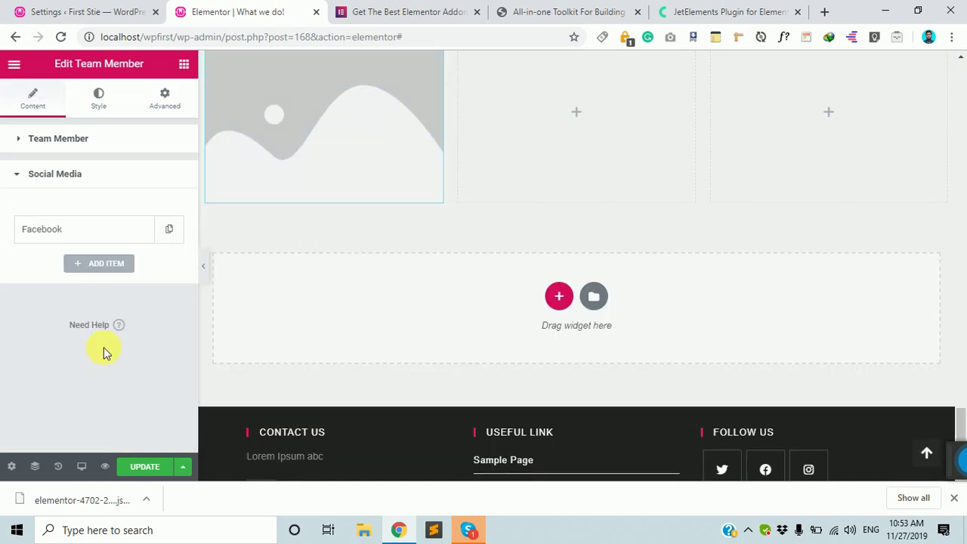
click(113, 264)
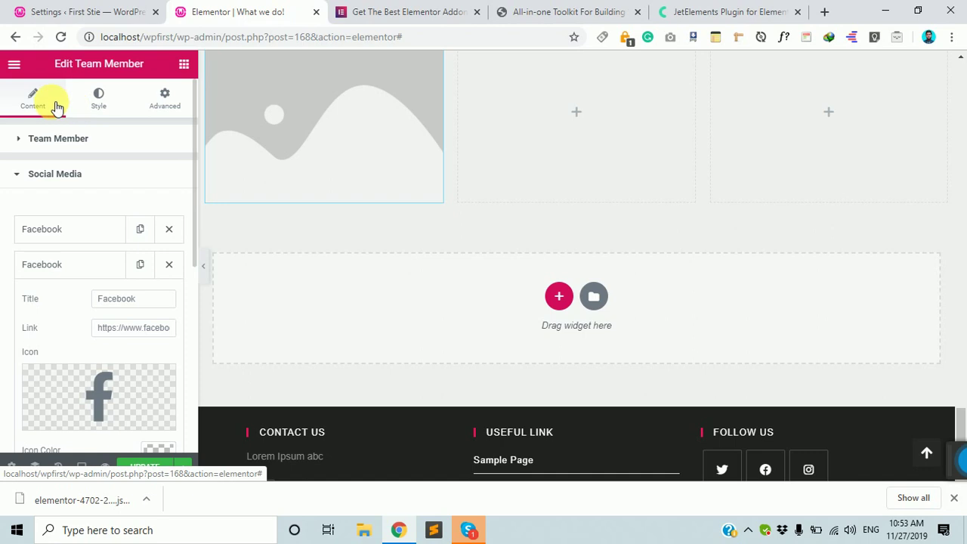
Step: Try Style Three on the first column's team member and switch it to Style Four
click(97, 100)
click(43, 106)
click(89, 139)
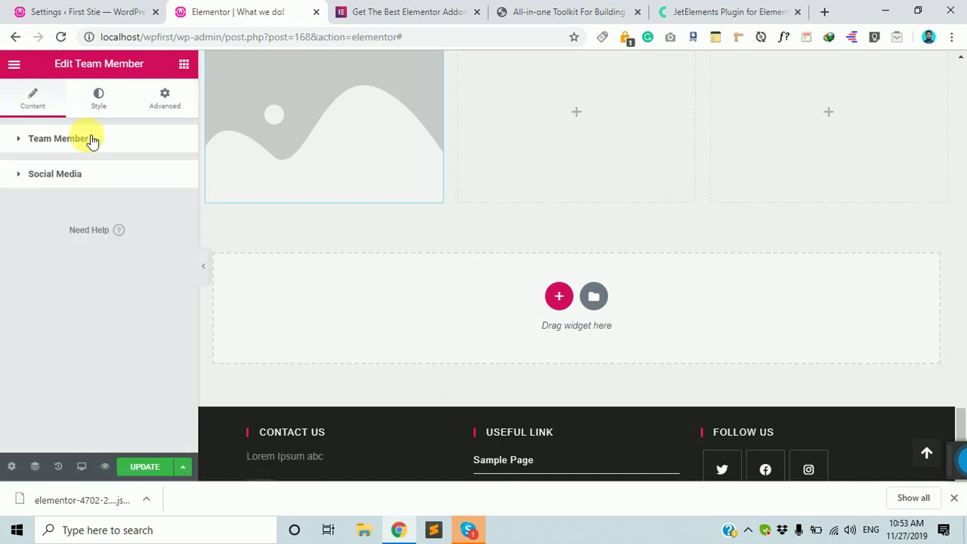
click(102, 146)
click(140, 173)
click(134, 209)
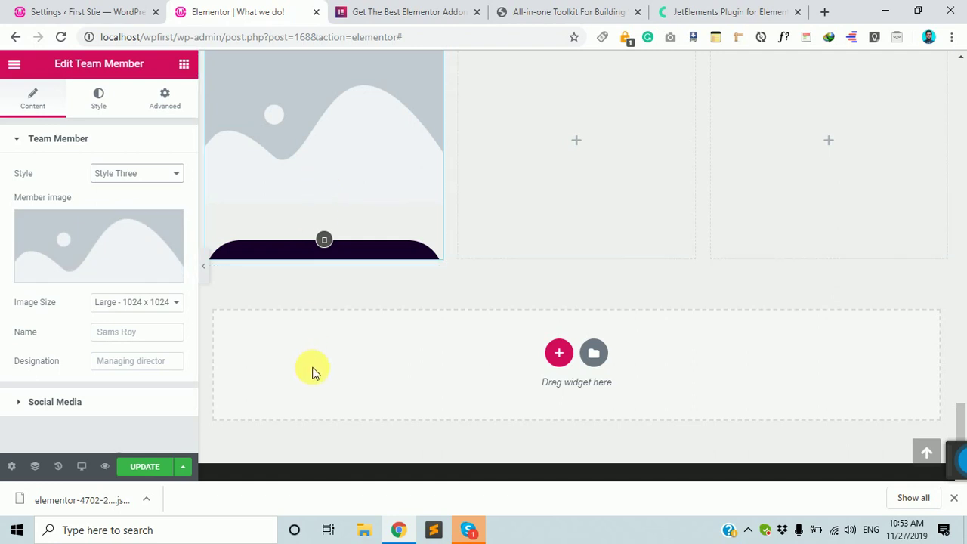
click(115, 176)
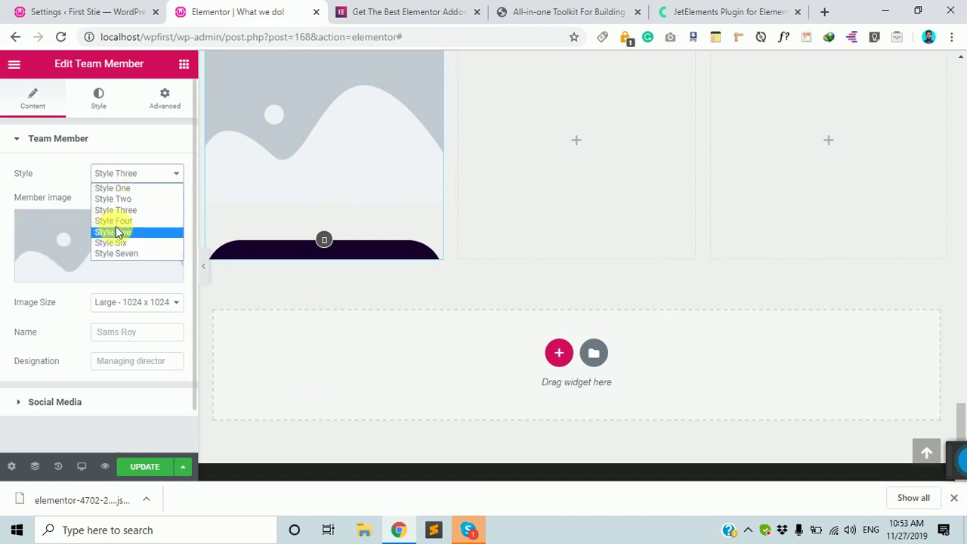
click(115, 221)
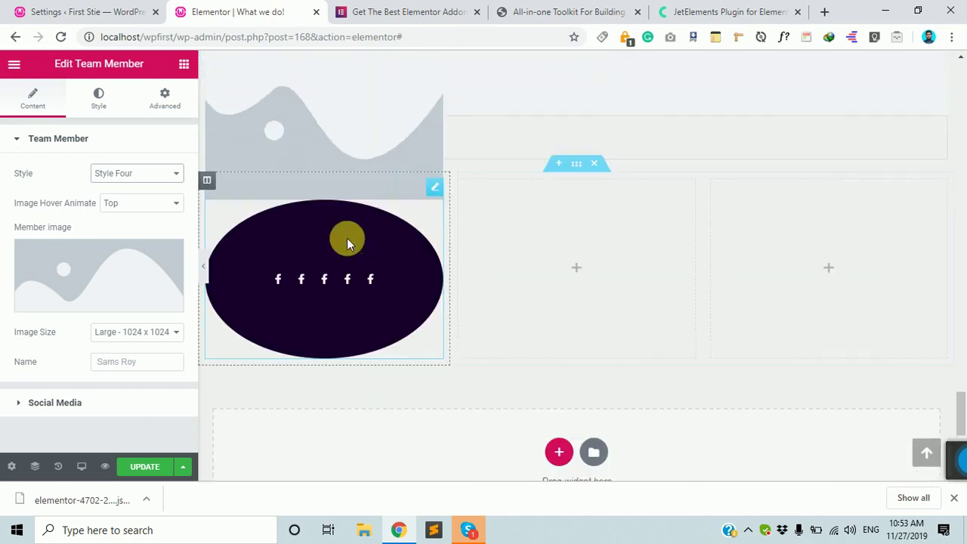
scroll(347, 238, up, 1)
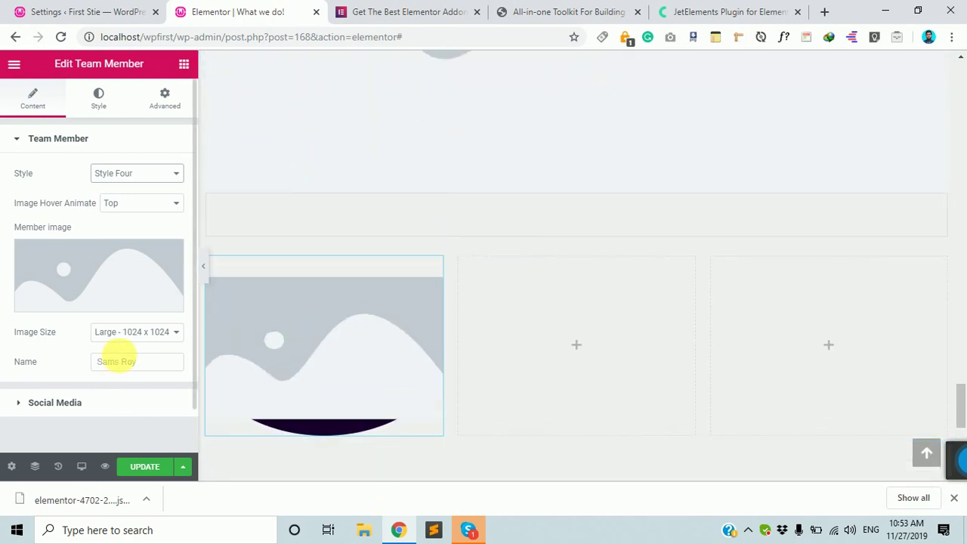
Step: Place an HTMega Pricing Table widget in the middle column of the three-column section
click(184, 63)
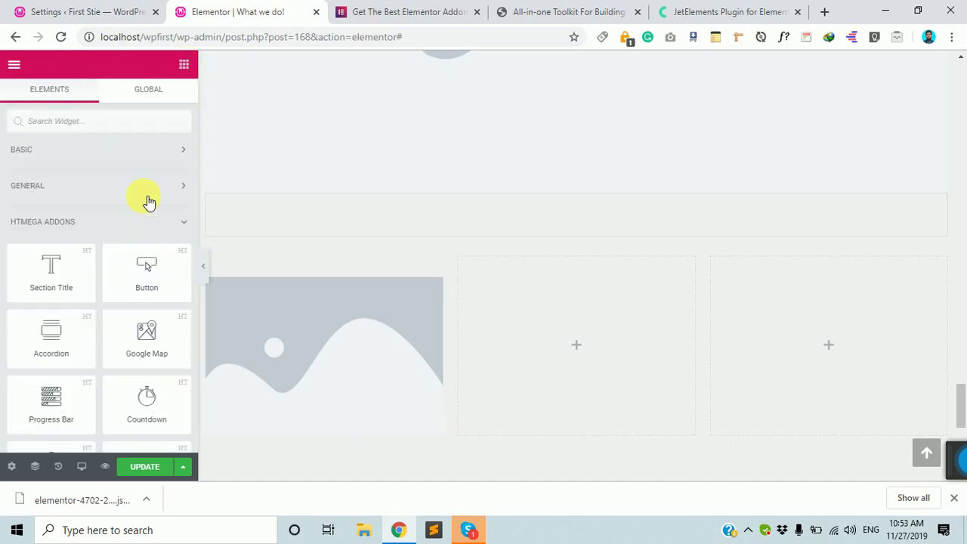
scroll(114, 347, down, 2)
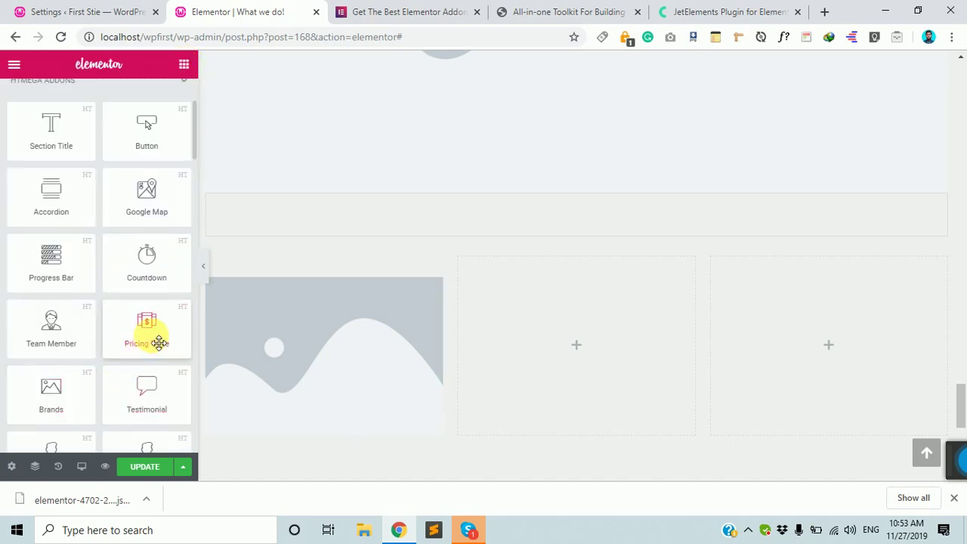
drag(156, 341, 574, 345)
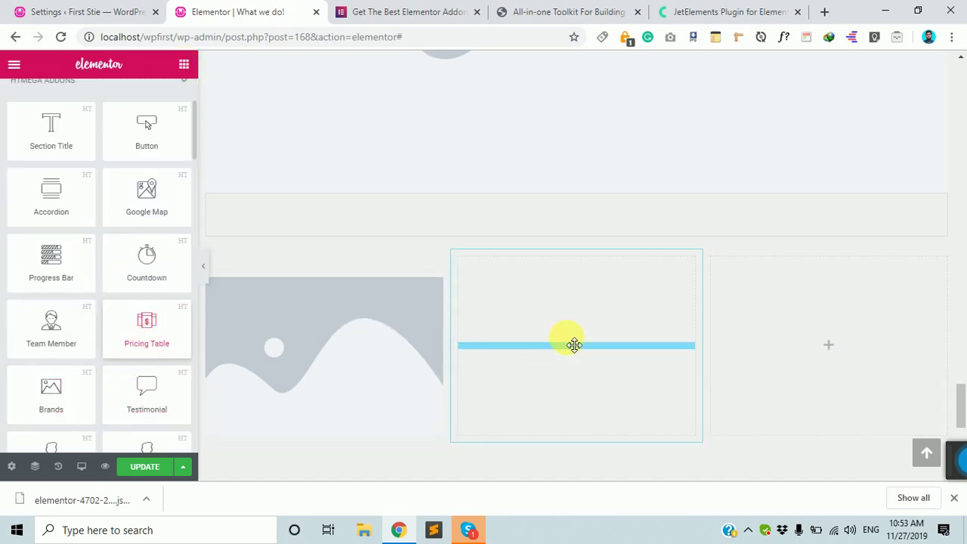
scroll(564, 247, down, 2)
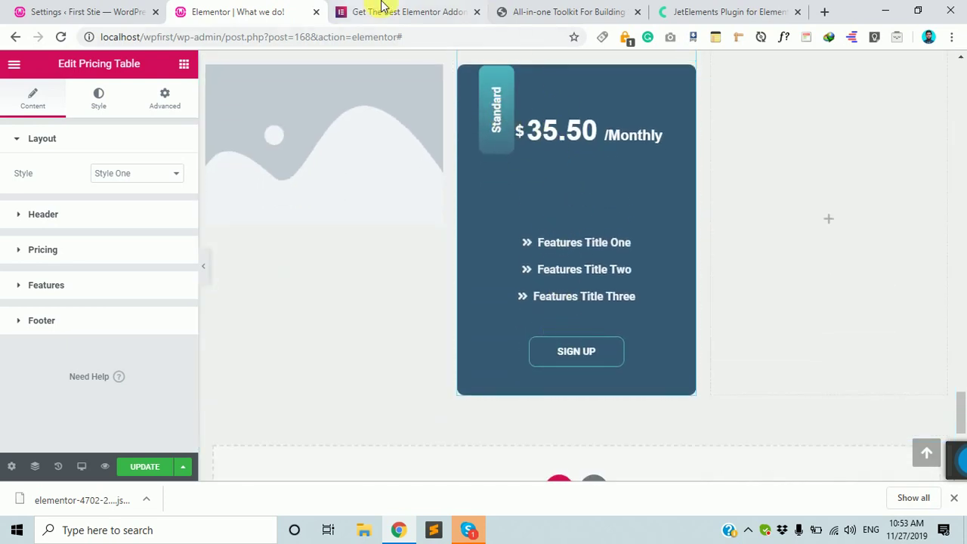
Step: Switch to the Elementor website, examine the plans on its Pricing page and return to the page editor
click(408, 11)
scroll(333, 227, up, 10)
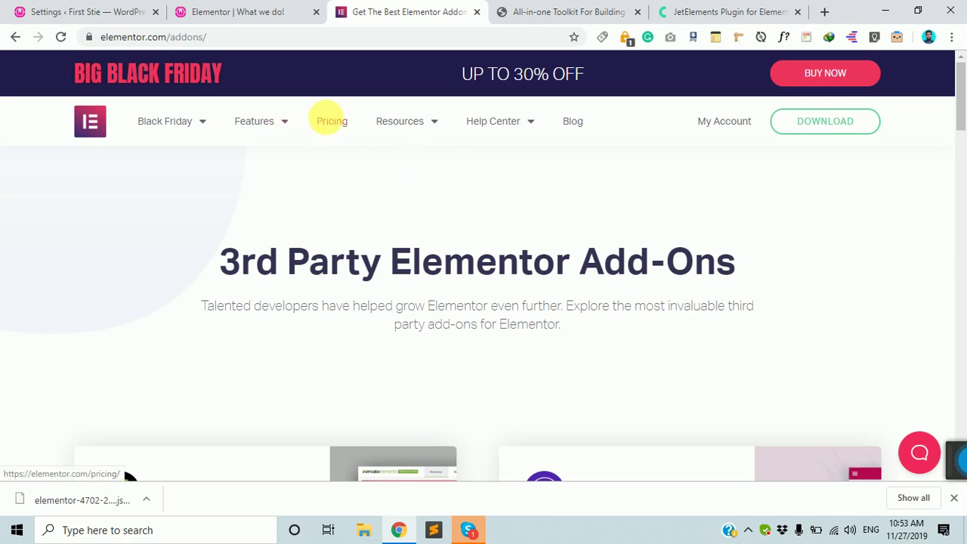
click(331, 122)
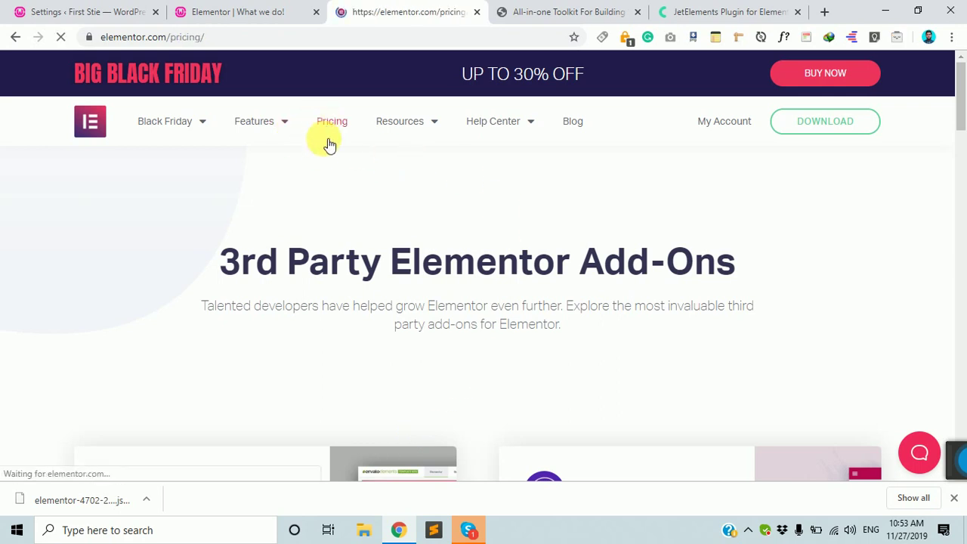
scroll(451, 342, down, 5)
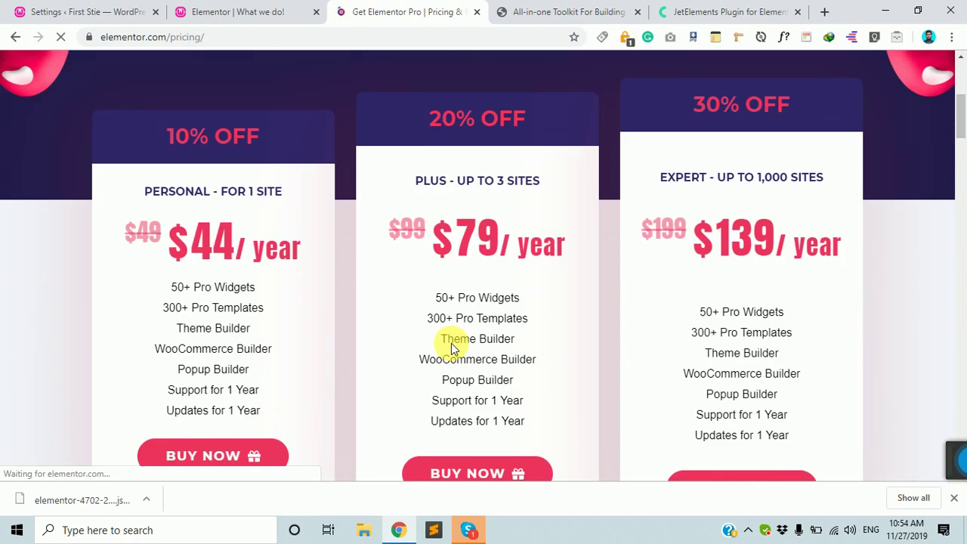
click(256, 11)
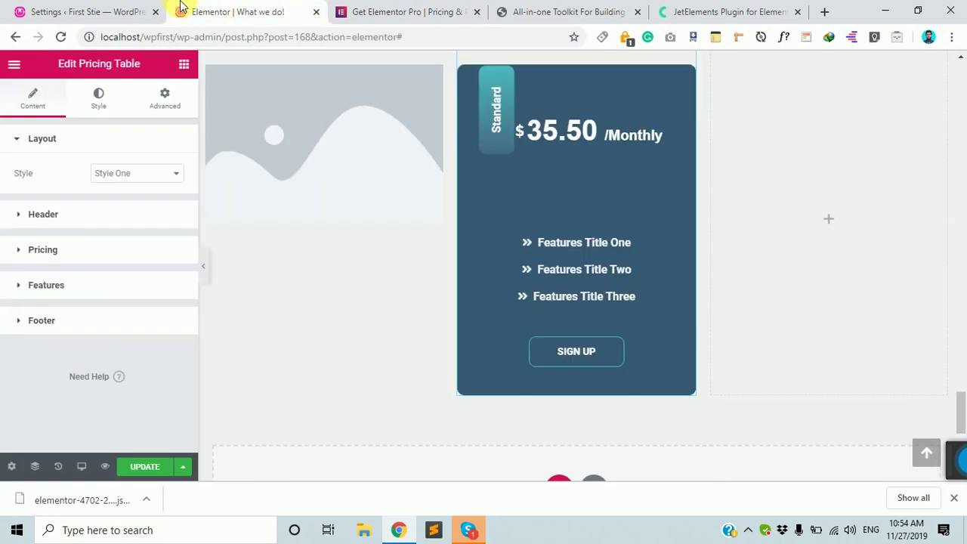
Step: Set the middle column's pricing table to Style Two
click(129, 173)
click(123, 199)
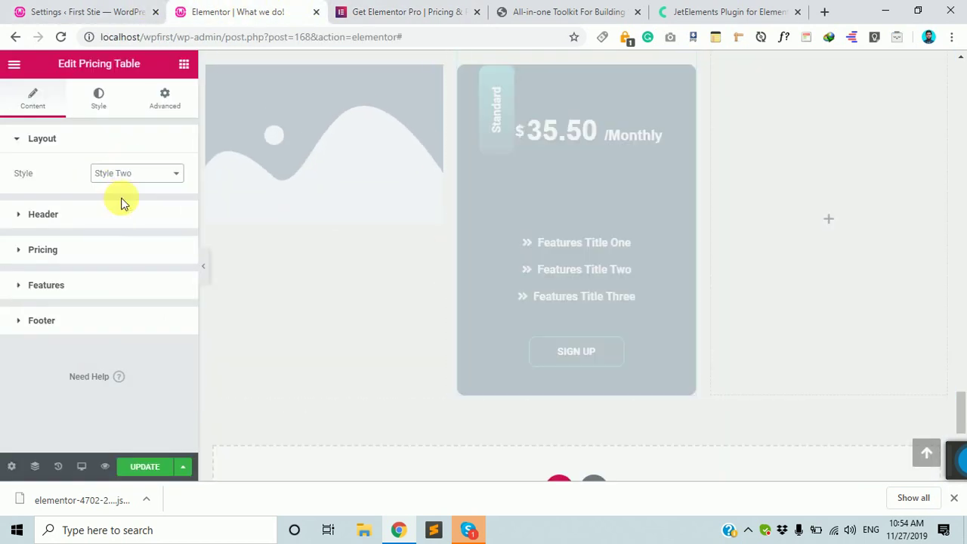
scroll(609, 447, down, 1)
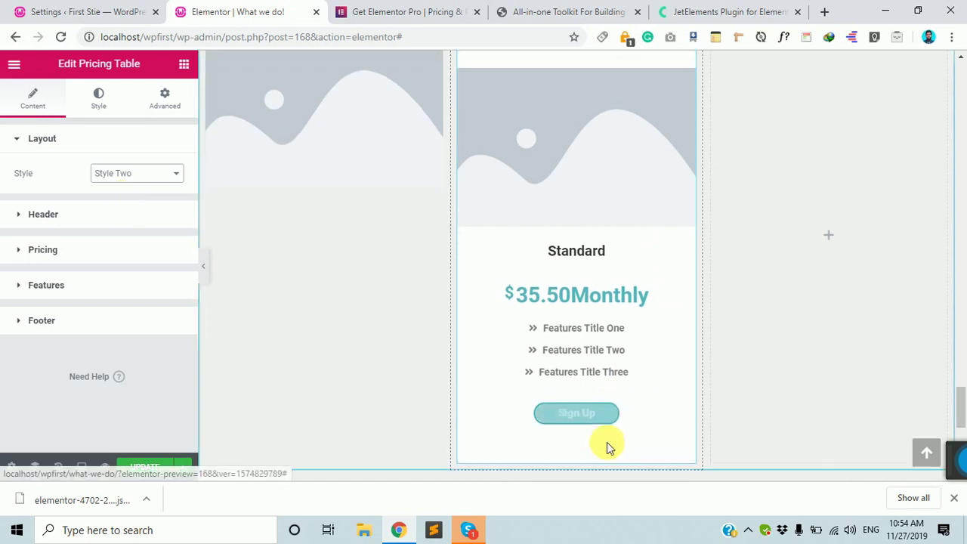
Step: Compare the pricing table's layout with the plan boxes on the Elementor website's Pricing page
click(412, 9)
scroll(414, 273, up, 2)
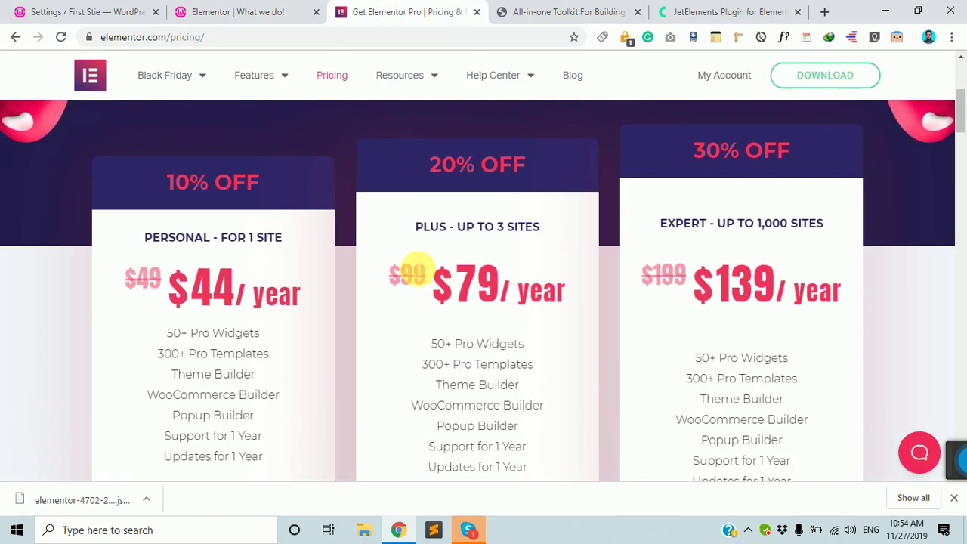
click(280, 9)
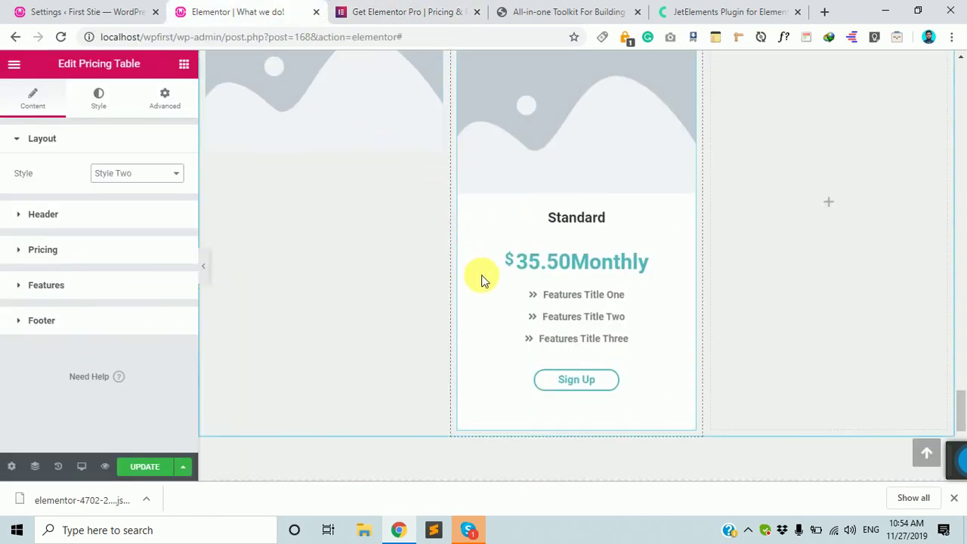
scroll(481, 276, up, 2)
scroll(549, 400, down, 2)
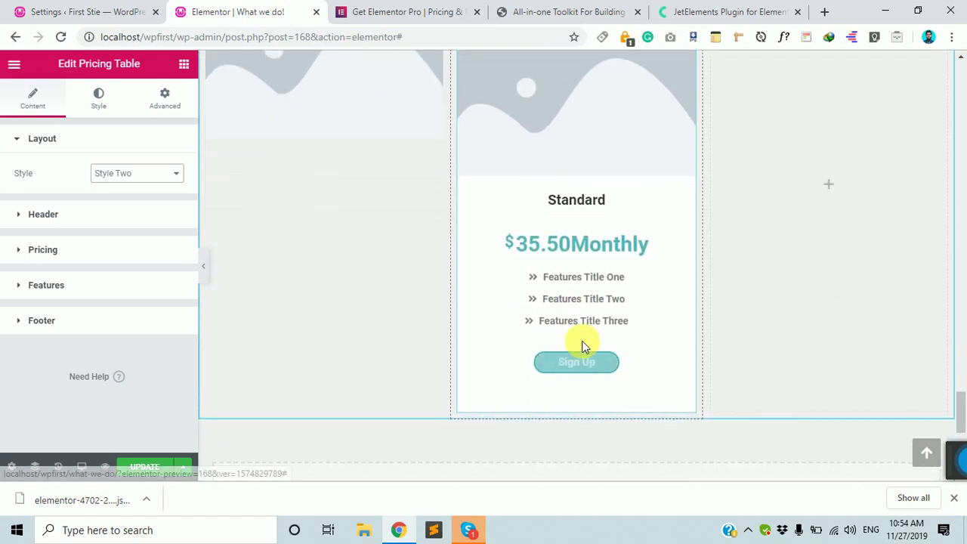
Step: Place an HTMega Brands widget in the third column of the three-column section
click(184, 64)
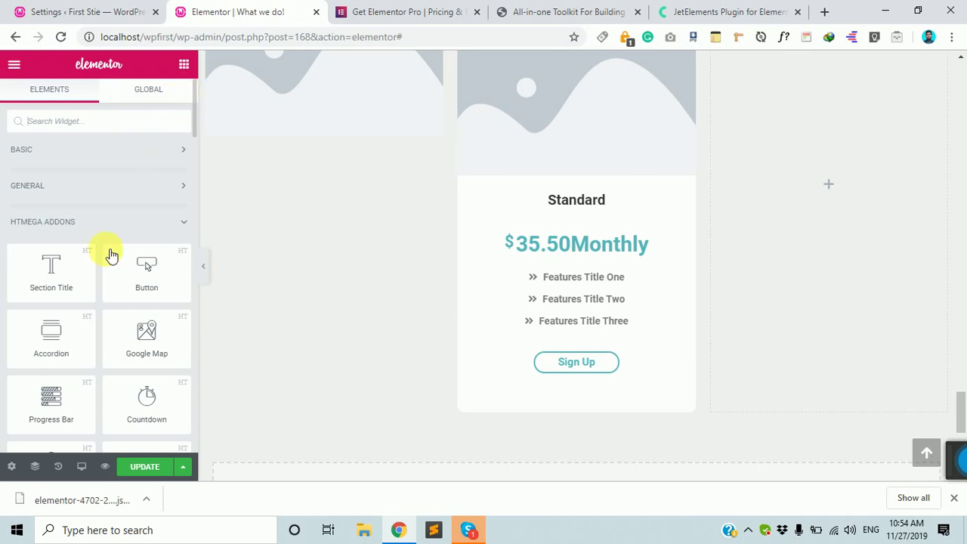
scroll(102, 272, down, 3)
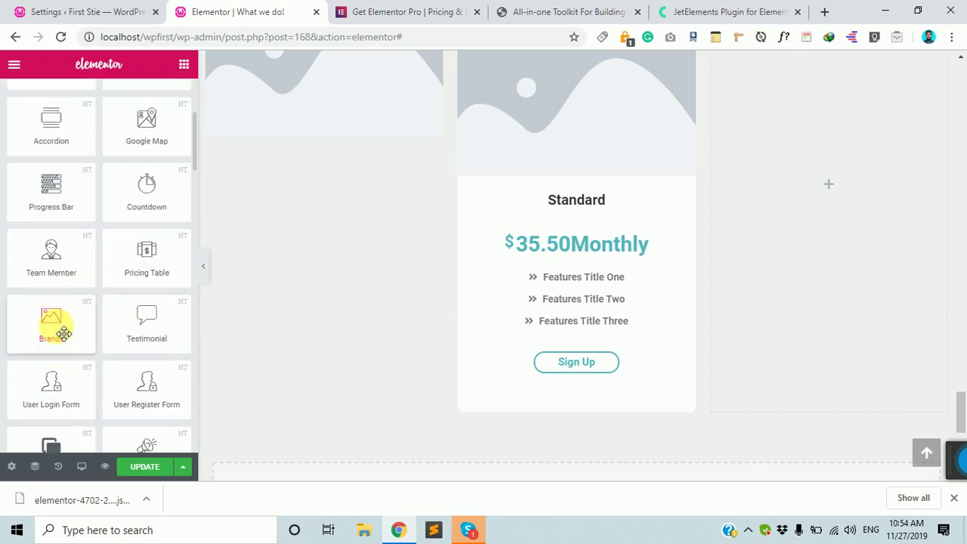
drag(63, 333, 788, 157)
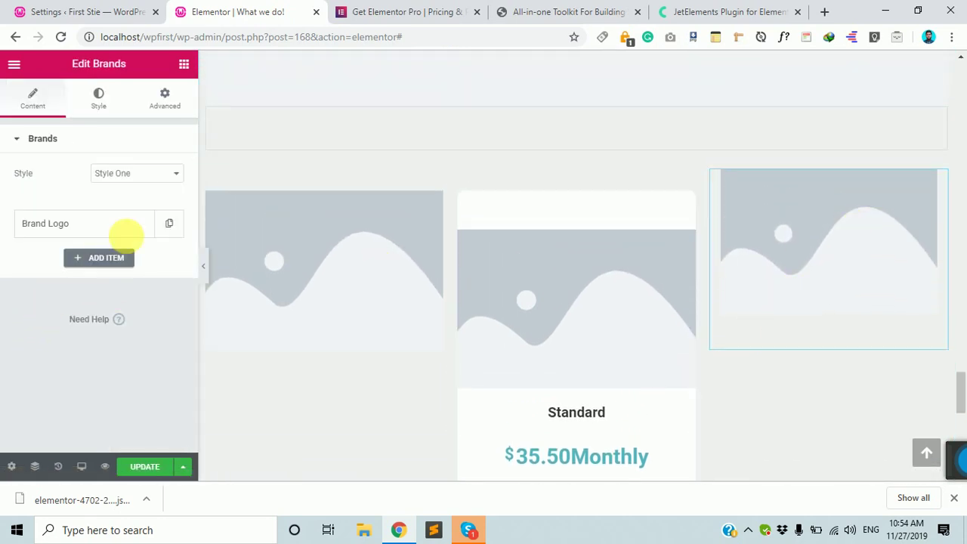
Step: Try Style Two on the Brands widget and switch it to Style Four
click(124, 173)
click(121, 198)
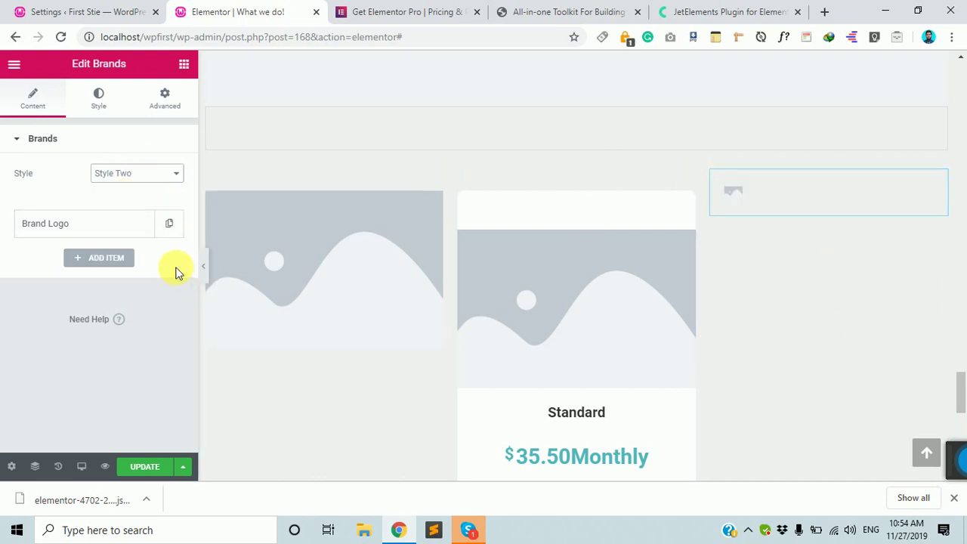
click(131, 173)
click(125, 227)
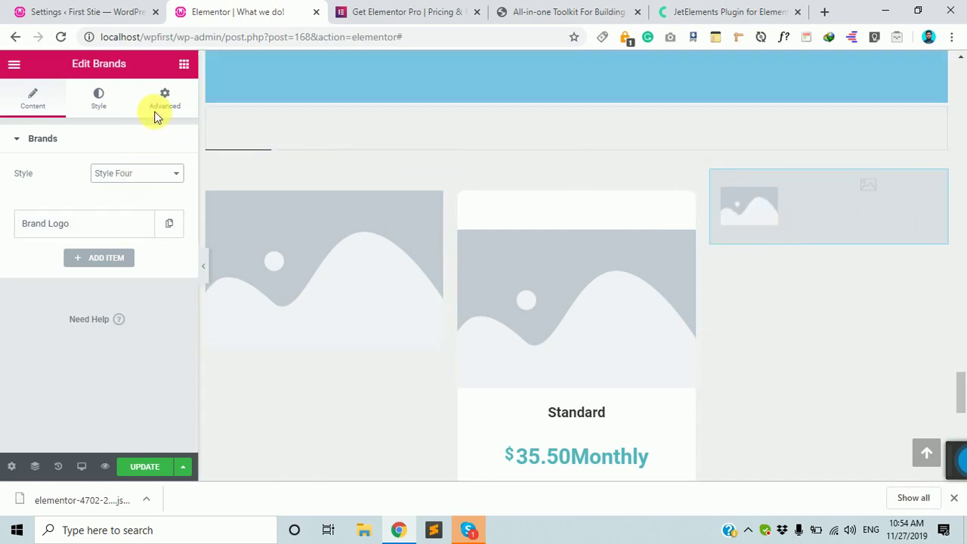
Step: Add an HTMega Testimonial widget directly above the three-column section and page through its slides
click(183, 68)
scroll(117, 270, down, 5)
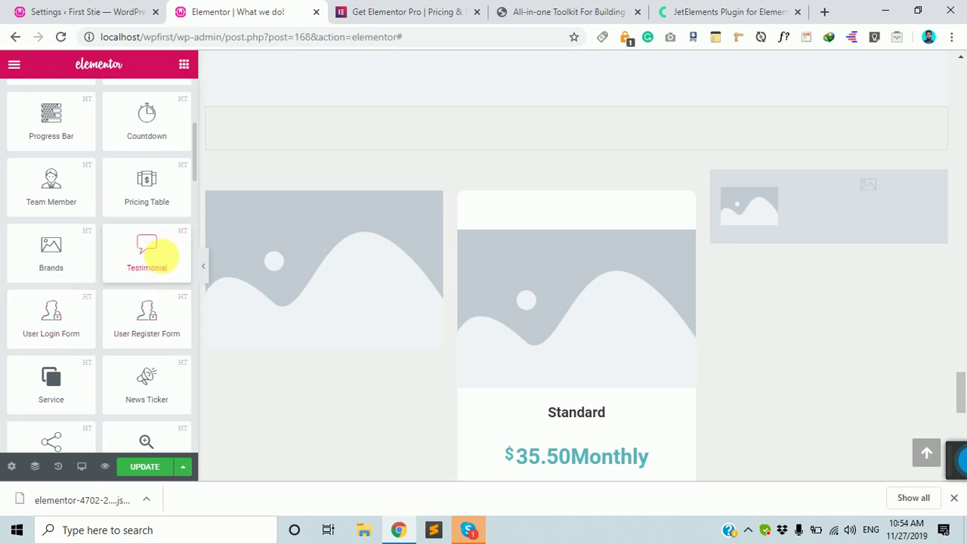
drag(156, 254, 523, 121)
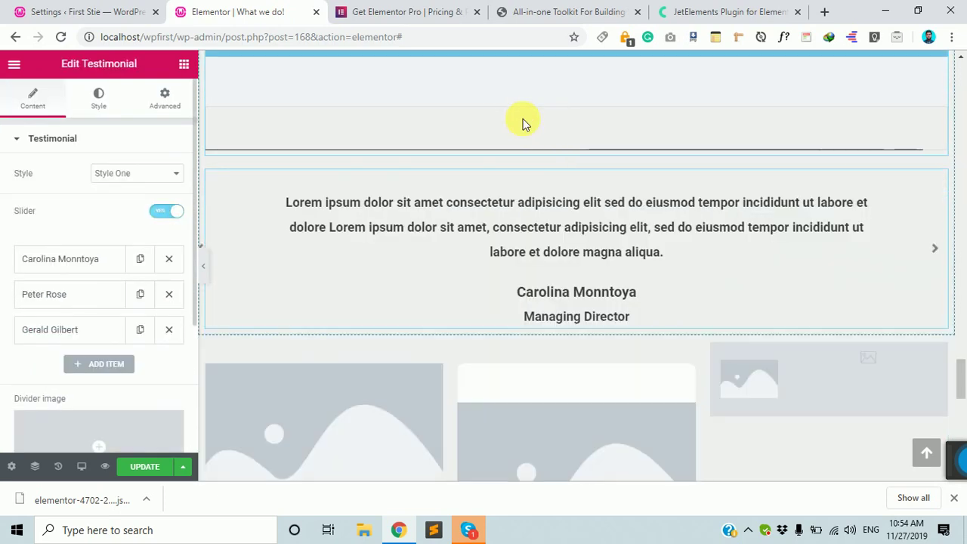
click(937, 250)
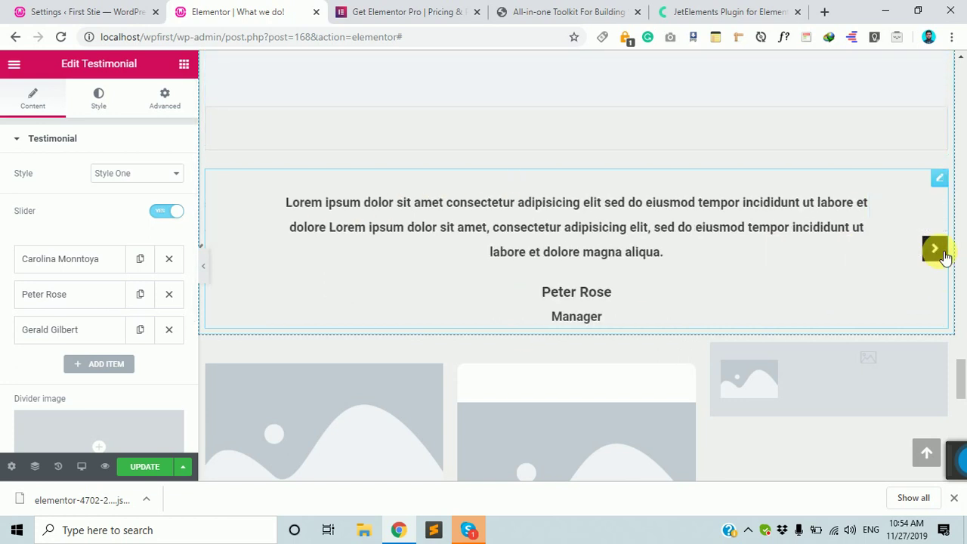
click(937, 251)
click(936, 251)
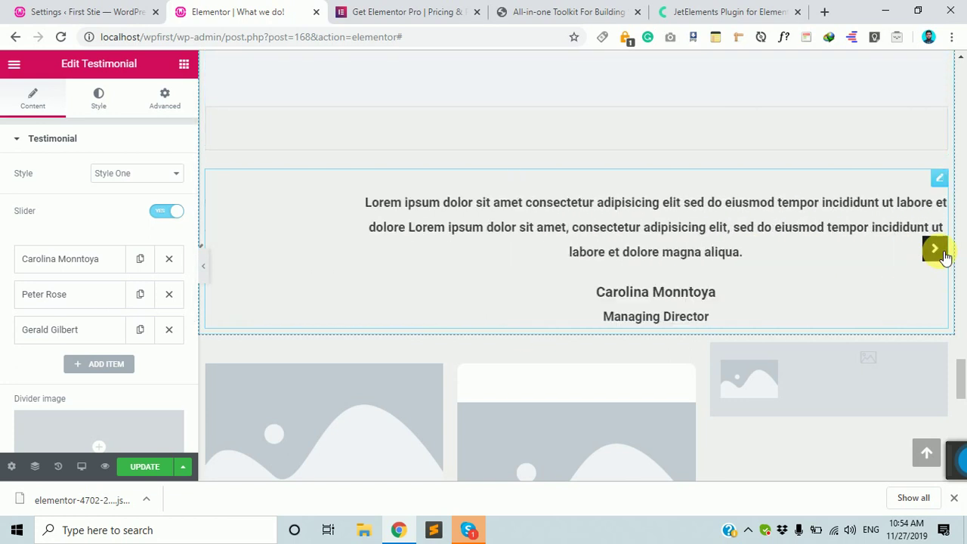
Step: Insert team_4.jpg from the media library as the image of the first testimonial item
click(89, 260)
click(71, 363)
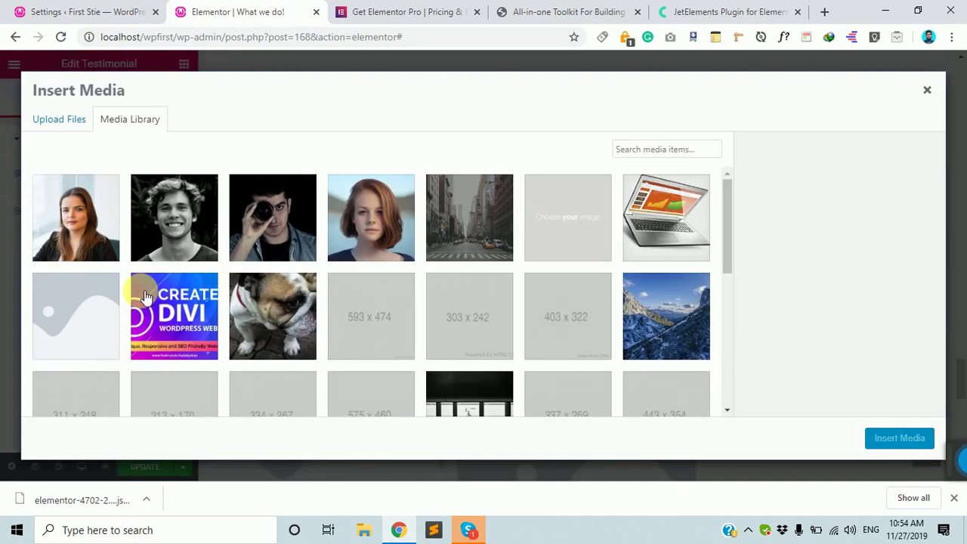
click(167, 234)
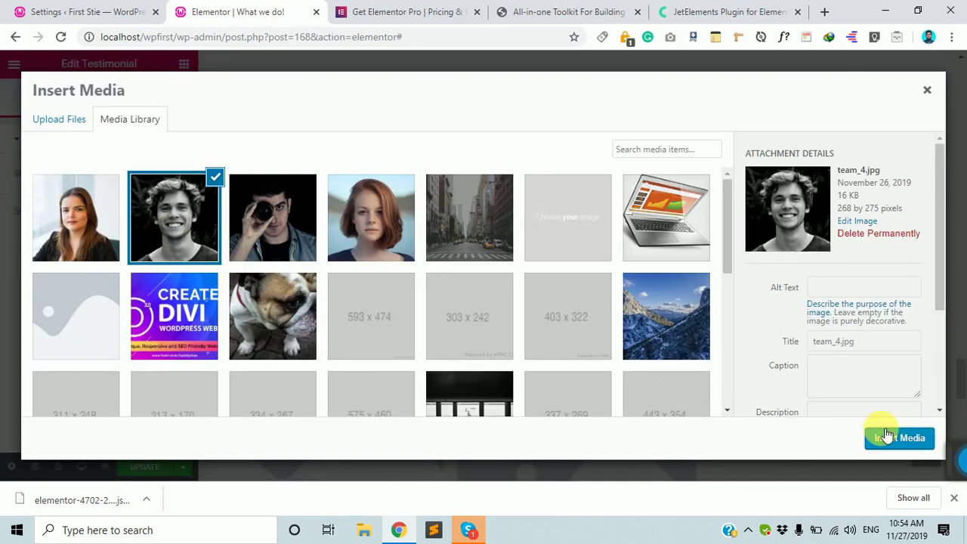
click(900, 440)
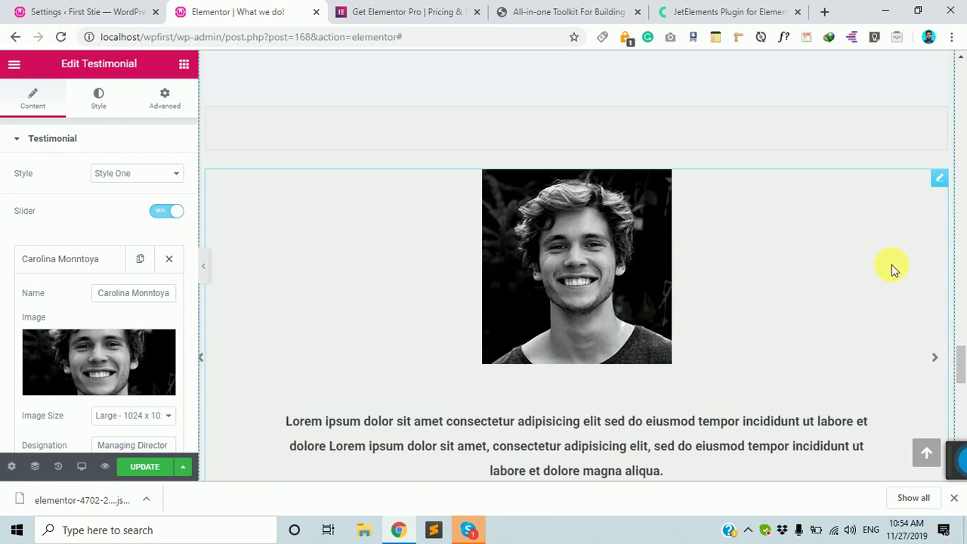
scroll(583, 194, down, 2)
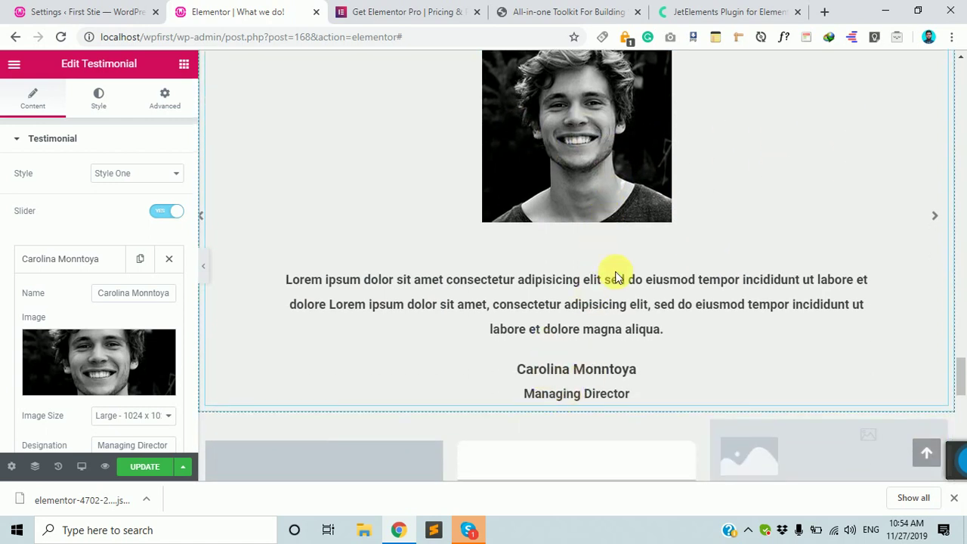
Step: Try Style Two and Style Five on the Testimonial widget and switch it to Style Six
click(112, 173)
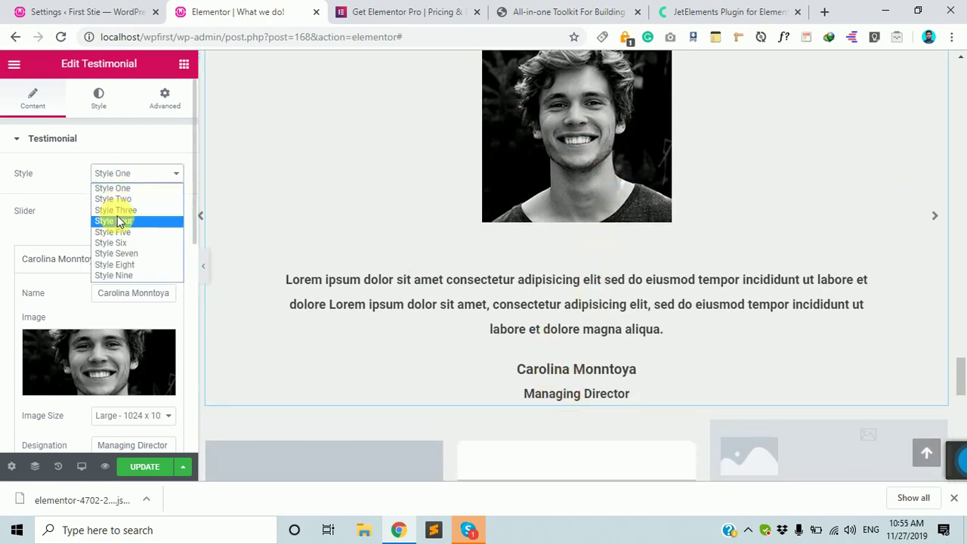
click(123, 198)
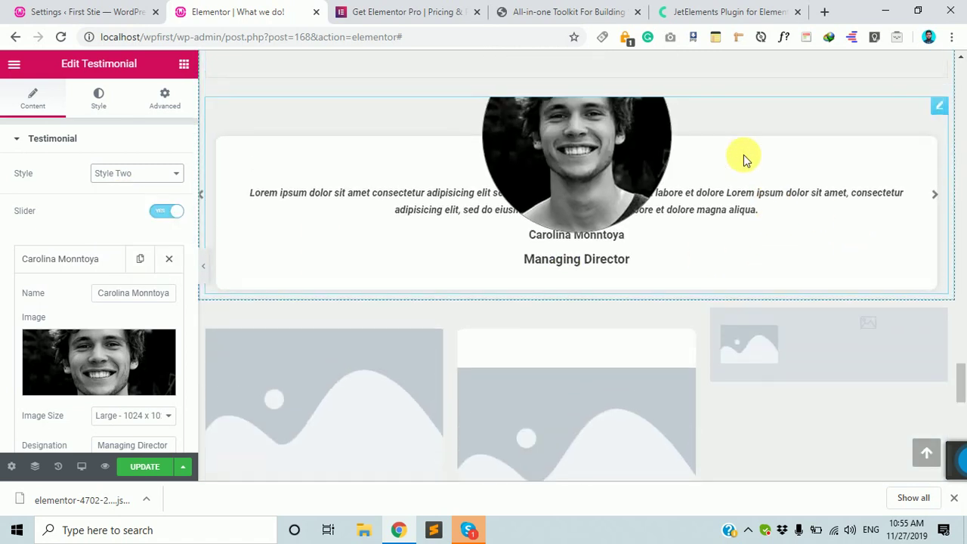
click(136, 174)
click(133, 231)
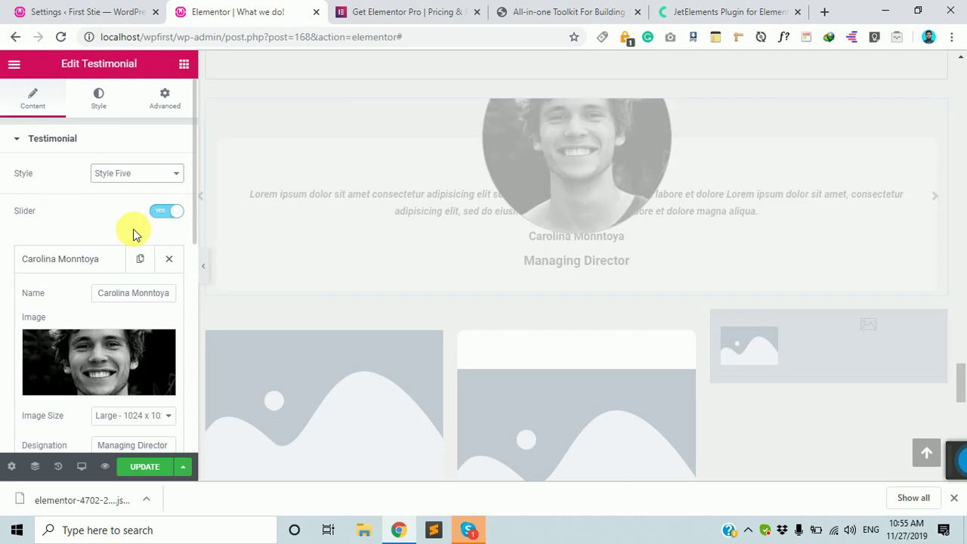
click(123, 175)
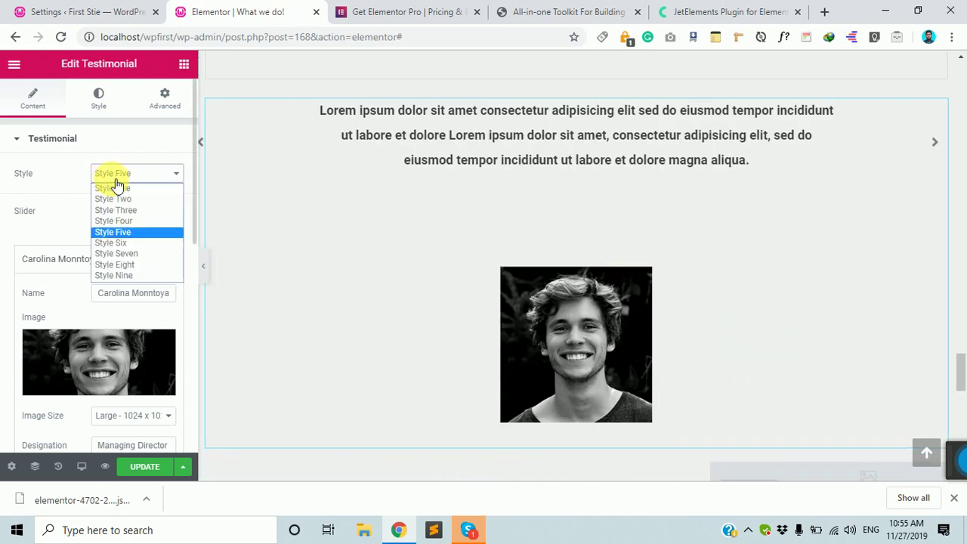
click(108, 243)
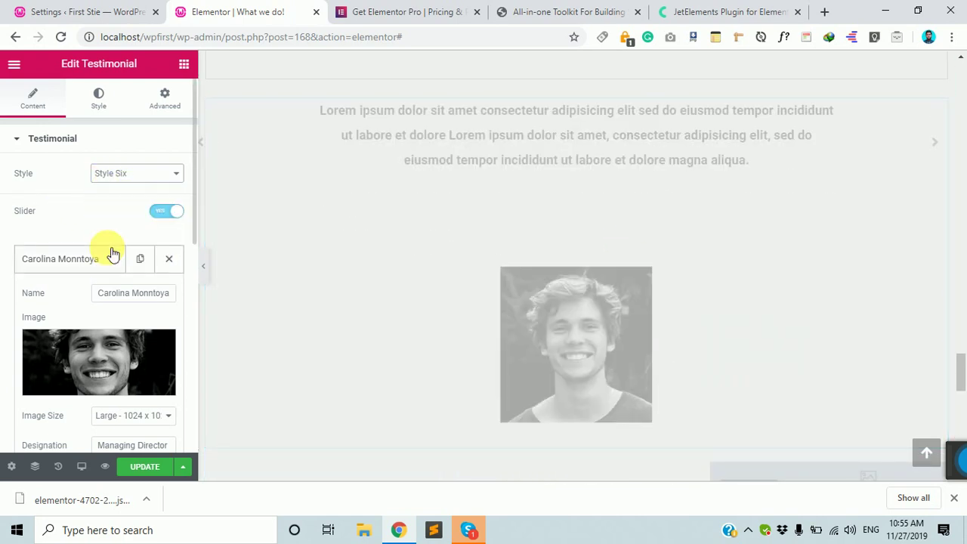
Step: Page through the testimonial slides to examine the Style Six layout
click(935, 188)
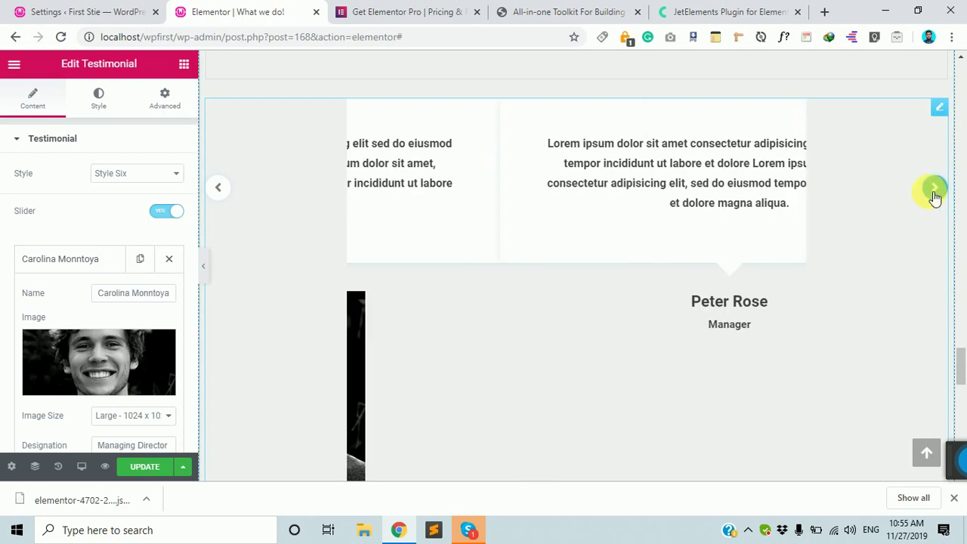
click(935, 189)
click(935, 193)
click(935, 193)
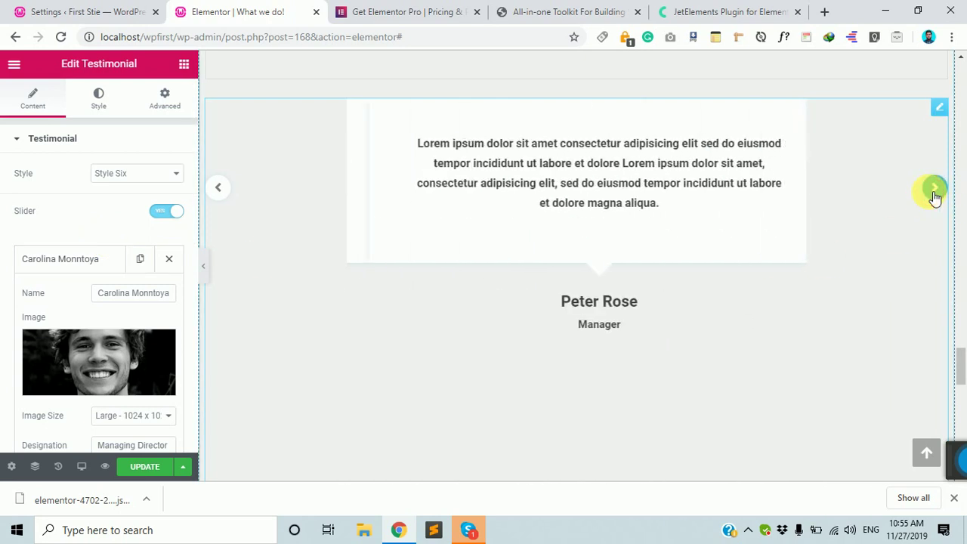
click(934, 193)
scroll(626, 262, down, 1)
scroll(626, 262, down, 1)
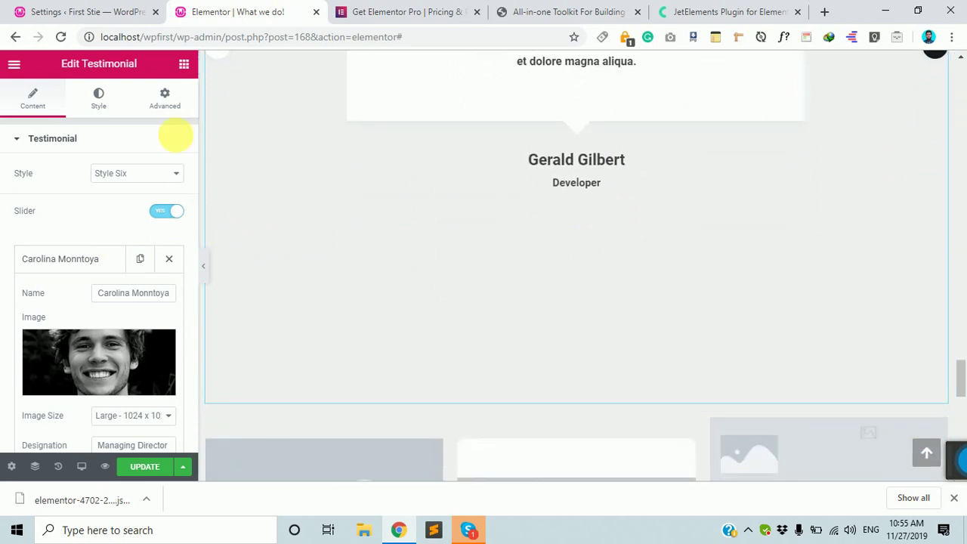
Step: Add an HTMega Service widget directly below the Testimonial widget, above the three-column section
click(183, 67)
scroll(134, 302, down, 3)
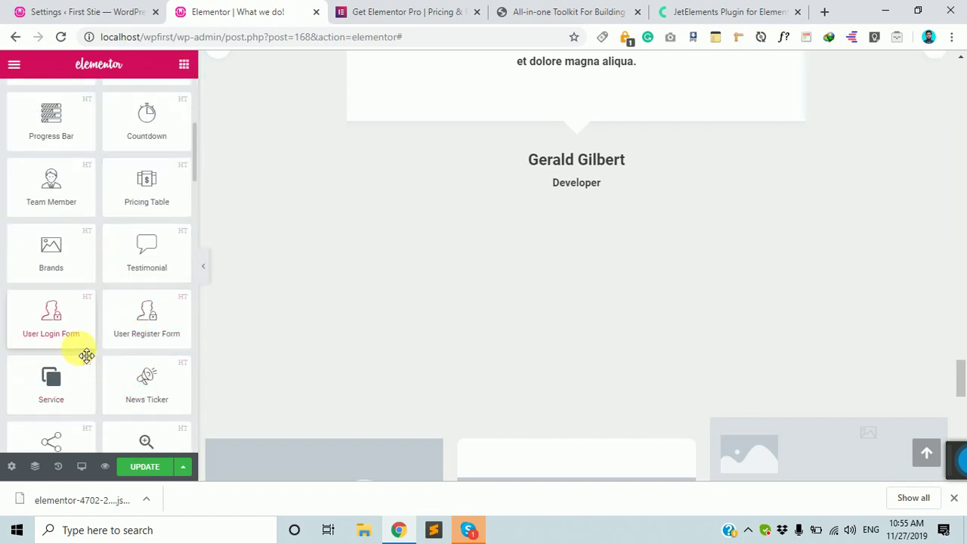
scroll(84, 352, down, 1)
drag(53, 337, 493, 395)
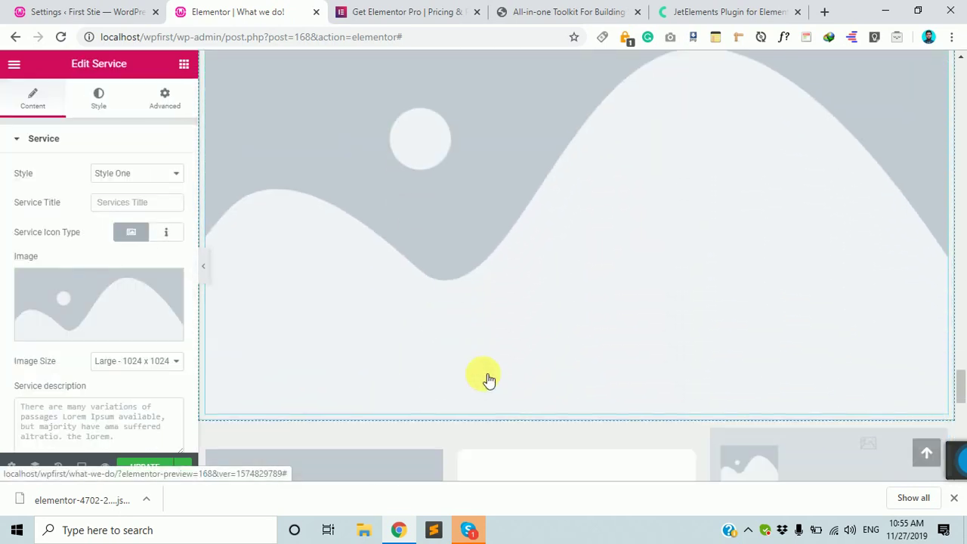
Step: Add a new section with four equal columns at the end of the page content
scroll(509, 303, down, 7)
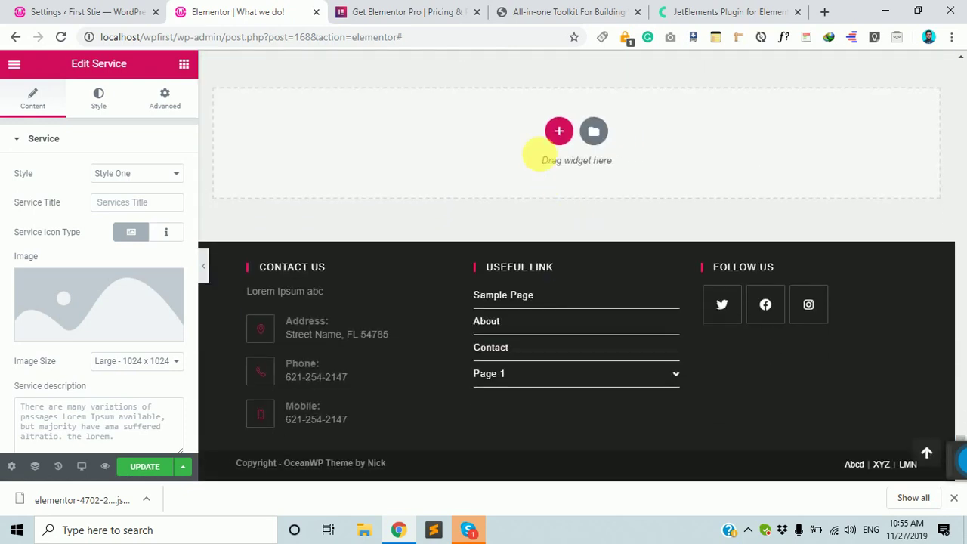
click(559, 132)
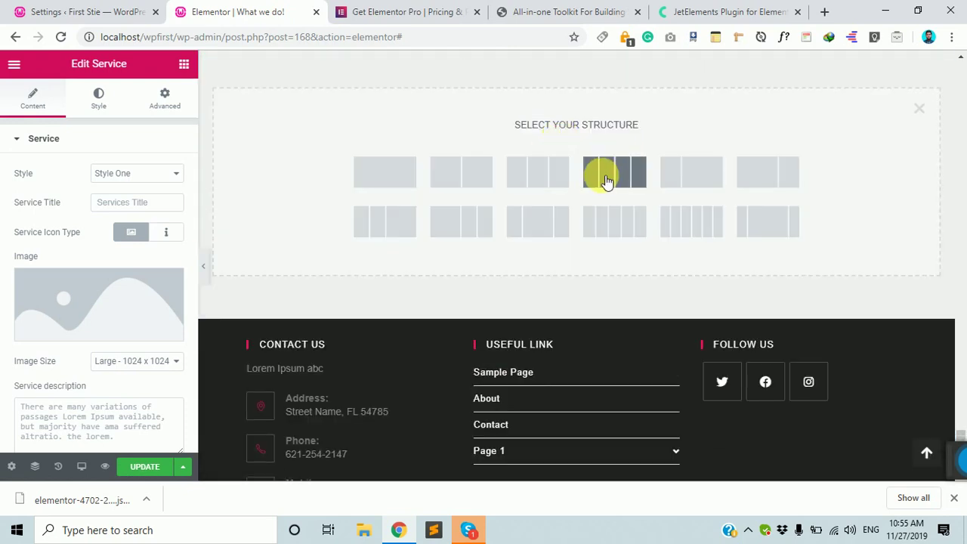
click(605, 180)
Step: Place an HTMega Service widget in the first column of the four-column section
click(184, 63)
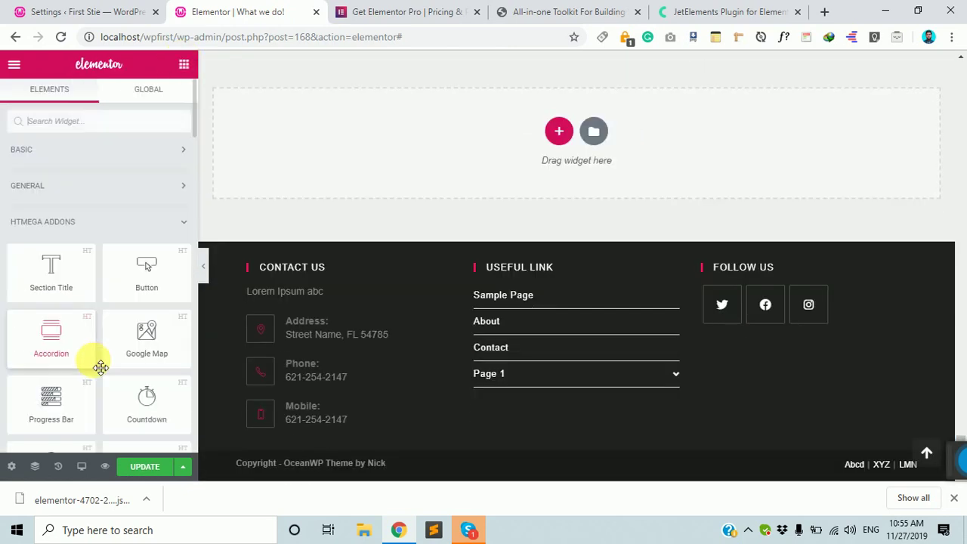
scroll(98, 367, down, 1)
scroll(123, 367, down, 3)
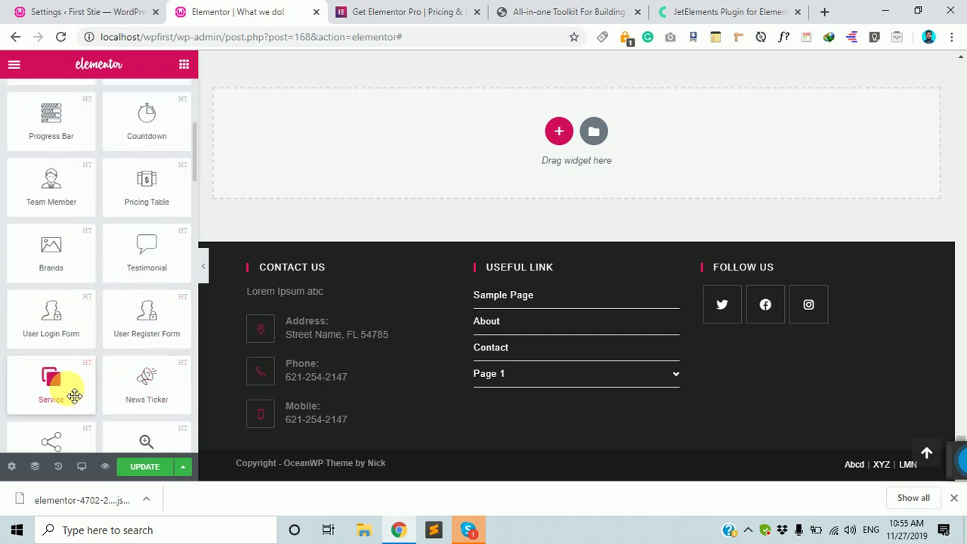
drag(74, 396, 156, 346)
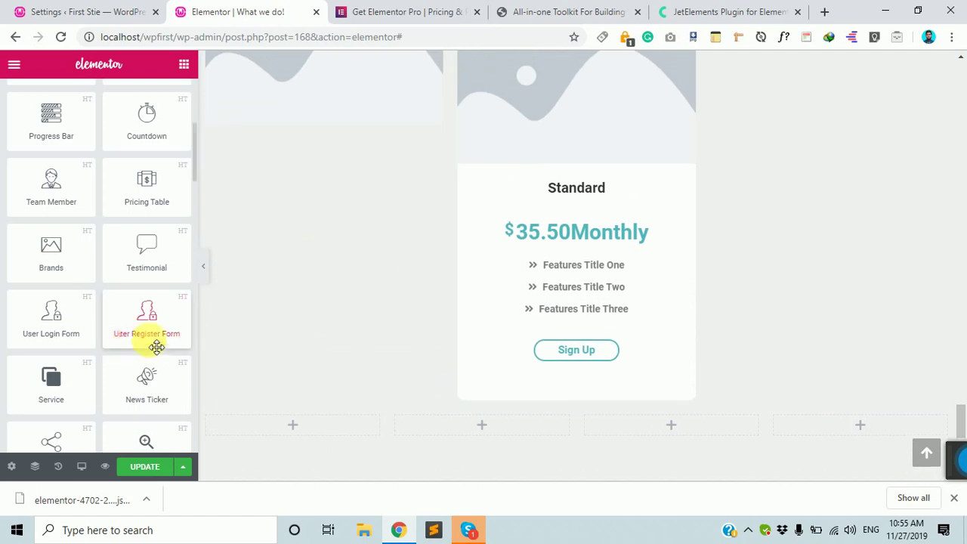
scroll(133, 331, down, 2)
scroll(126, 321, up, 3)
scroll(54, 362, down, 2)
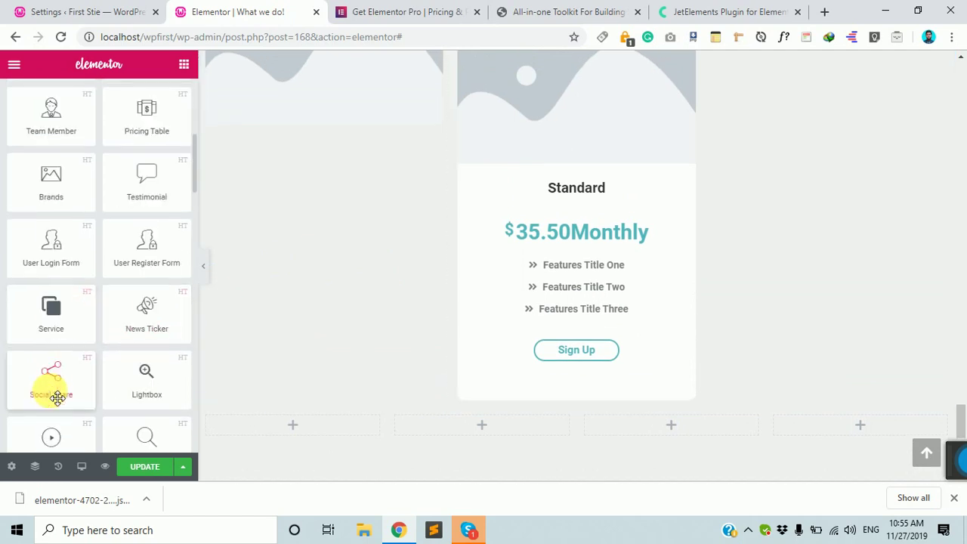
drag(61, 333, 303, 412)
scroll(514, 197, down, 5)
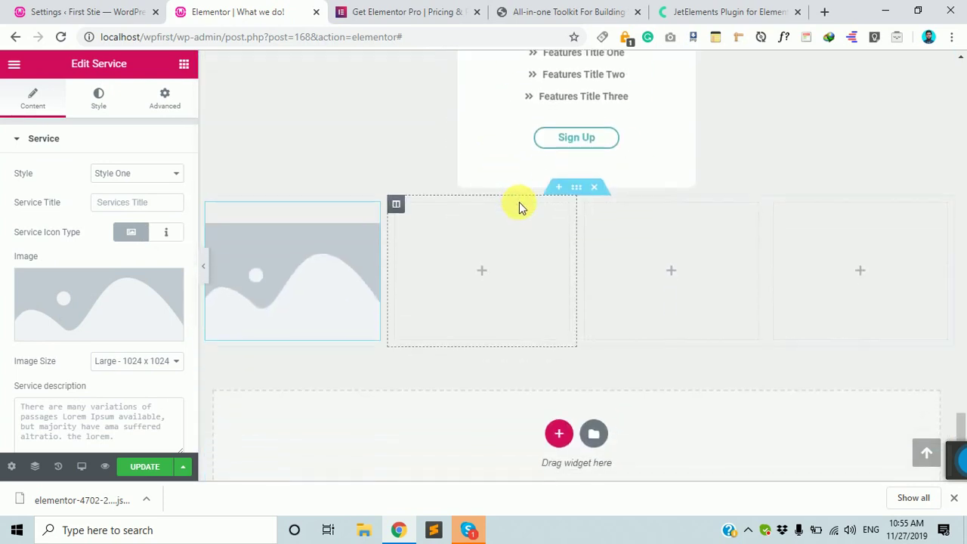
Step: Set the Service widget in the four-column section to Style Two and look over its content settings
click(140, 177)
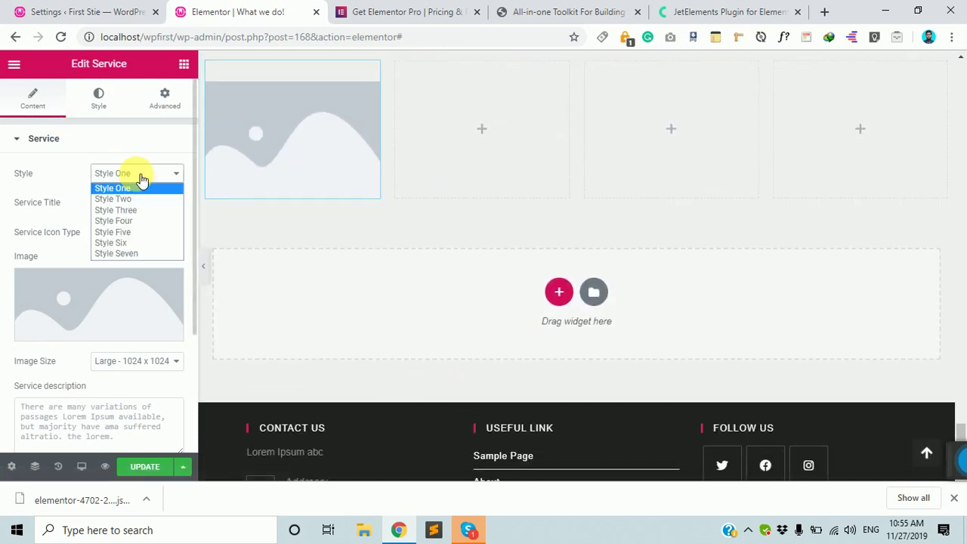
click(120, 198)
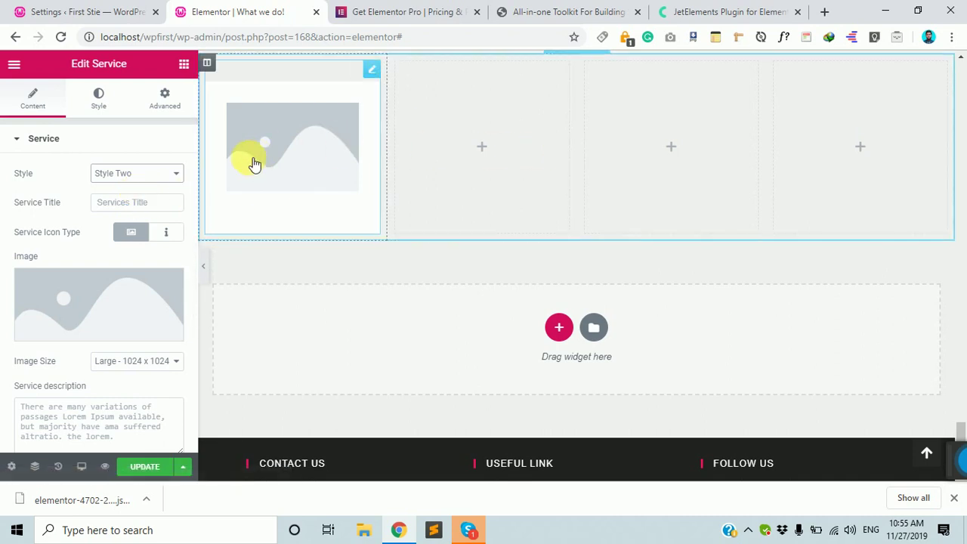
scroll(287, 167, down, 2)
scroll(155, 179, down, 3)
scroll(204, 175, up, 4)
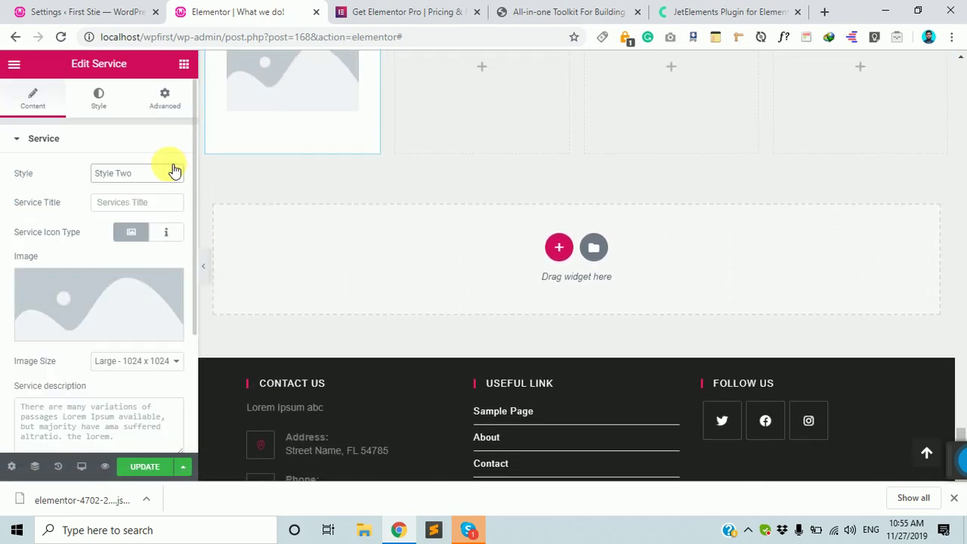
scroll(491, 280, up, 3)
scroll(489, 279, down, 5)
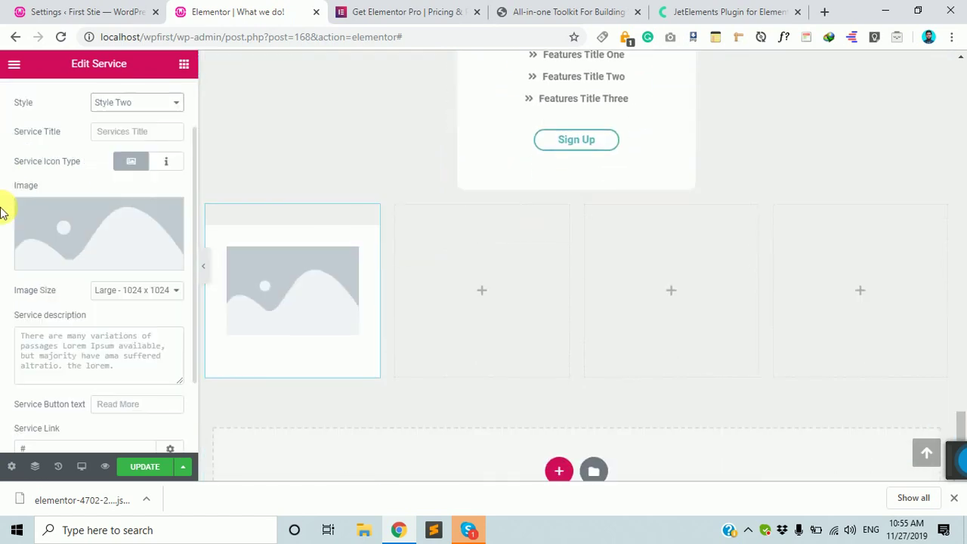
scroll(144, 354, down, 3)
scroll(148, 340, up, 3)
Step: Look through the remaining HTMega widgets in the widget list and return to the top of the page
click(184, 66)
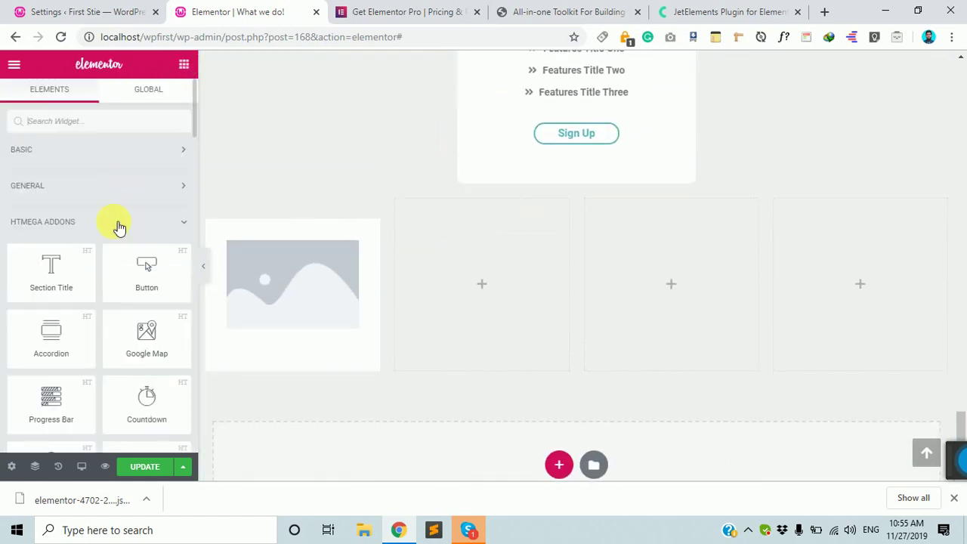
scroll(94, 333, down, 10)
scroll(102, 317, down, 15)
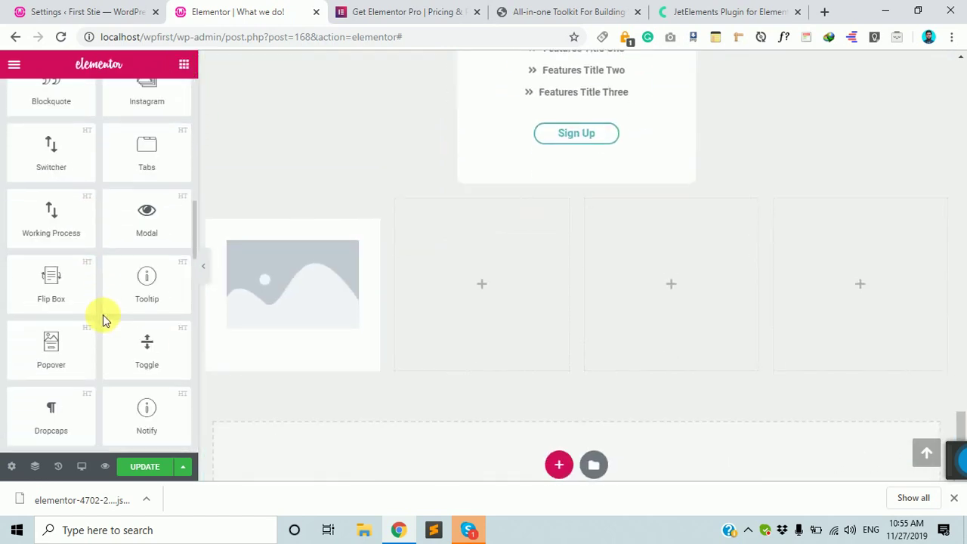
scroll(117, 319, up, 4)
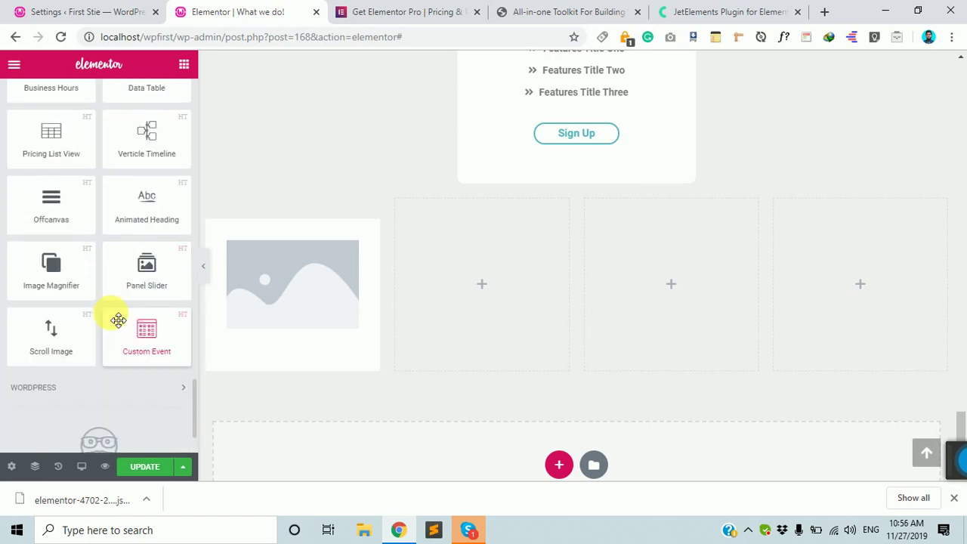
scroll(154, 280, down, 2)
scroll(558, 215, up, 1)
scroll(563, 212, up, 15)
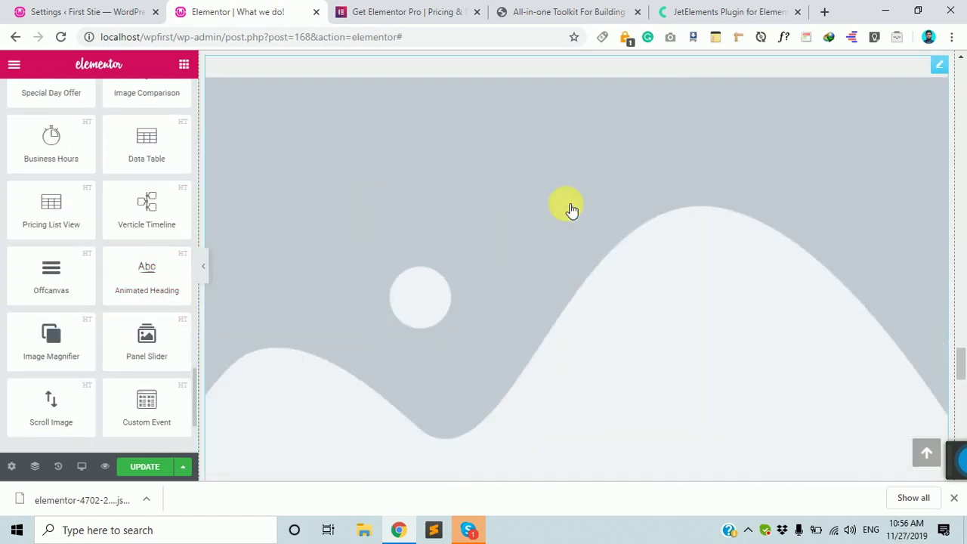
scroll(568, 209, up, 20)
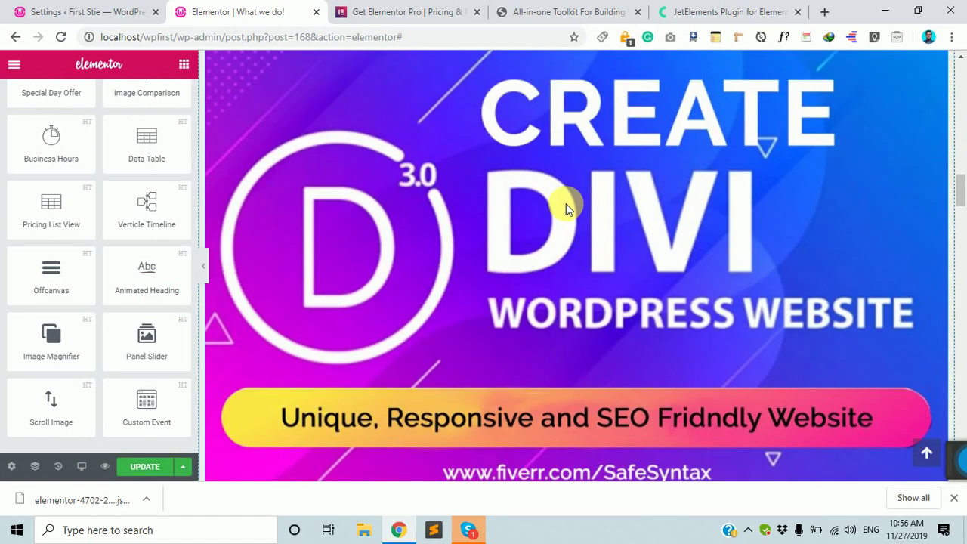
scroll(566, 204, up, 2)
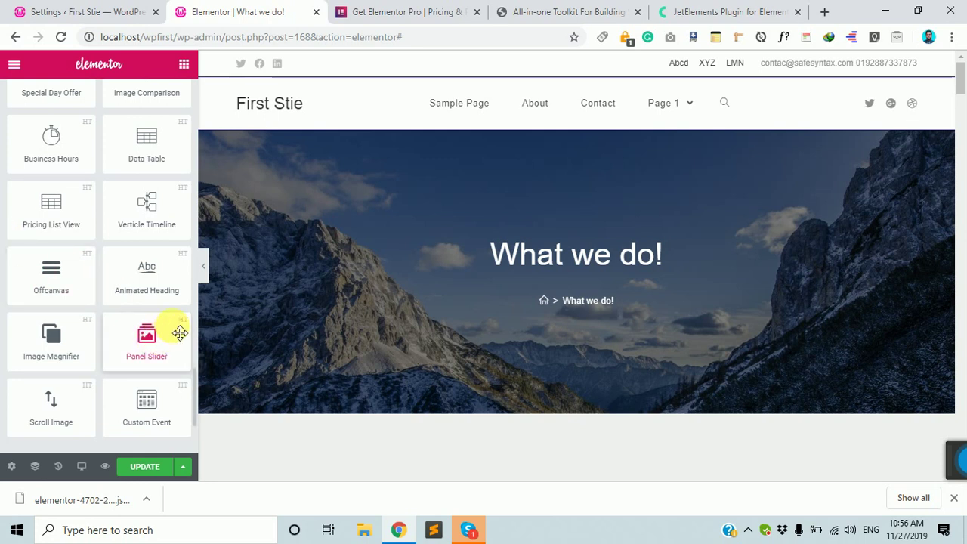
scroll(143, 318, down, 2)
scroll(148, 322, up, 2)
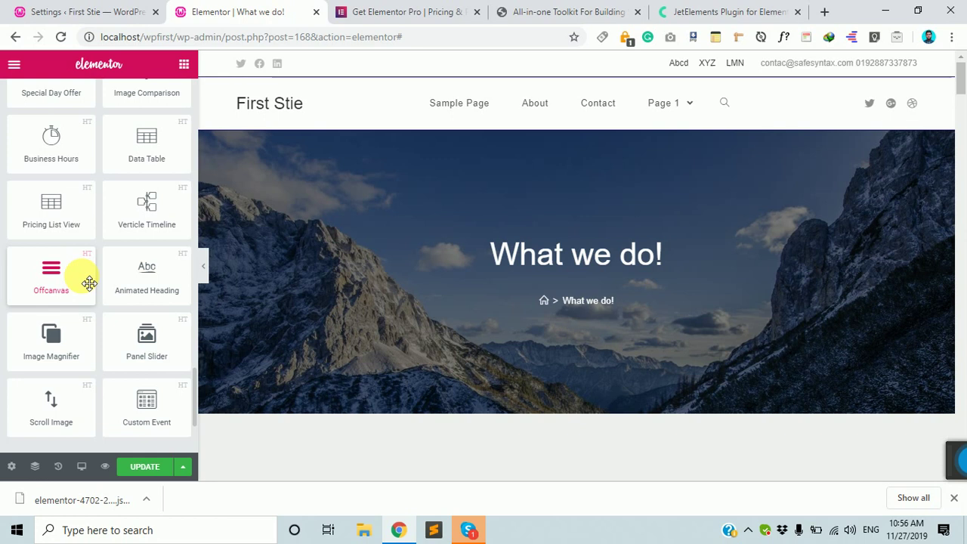
Step: Glance at the HTMega Addons settings and review the page in the editor from the Our Services section down to the footer
click(78, 7)
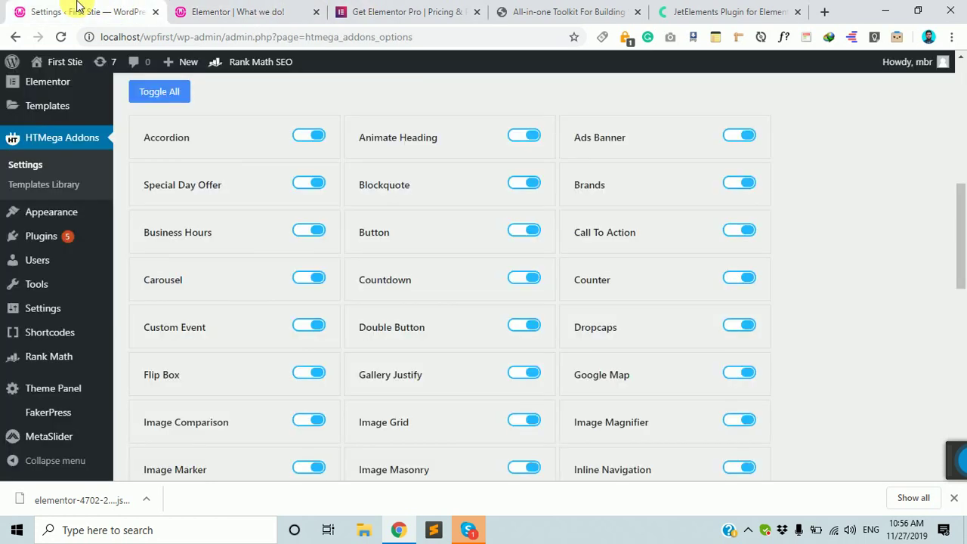
click(227, 8)
scroll(638, 322, down, 10)
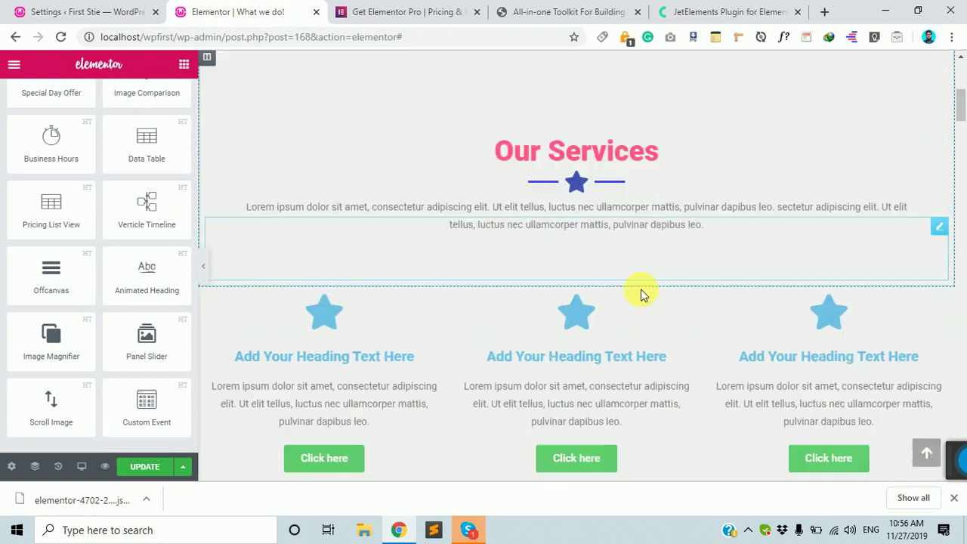
scroll(801, 431, down, 2)
click(910, 529)
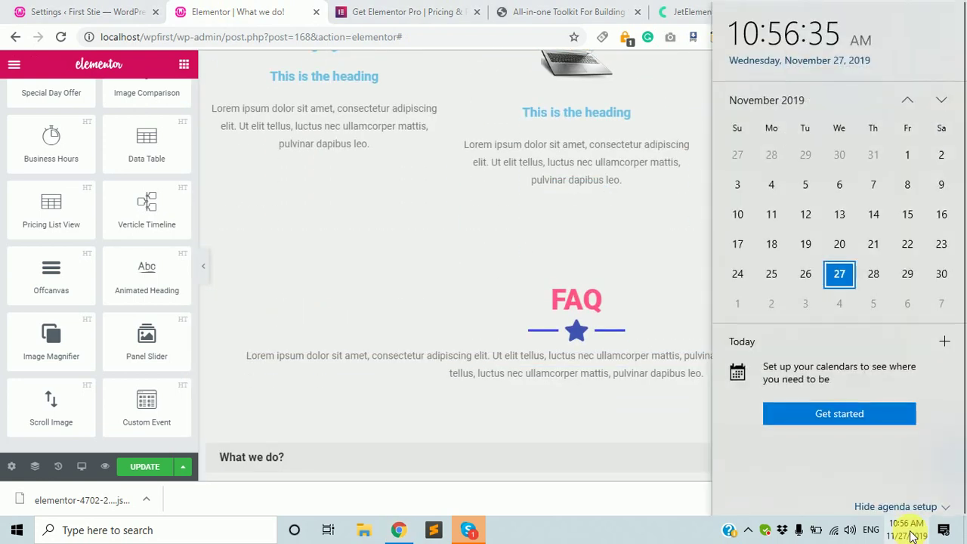
click(441, 248)
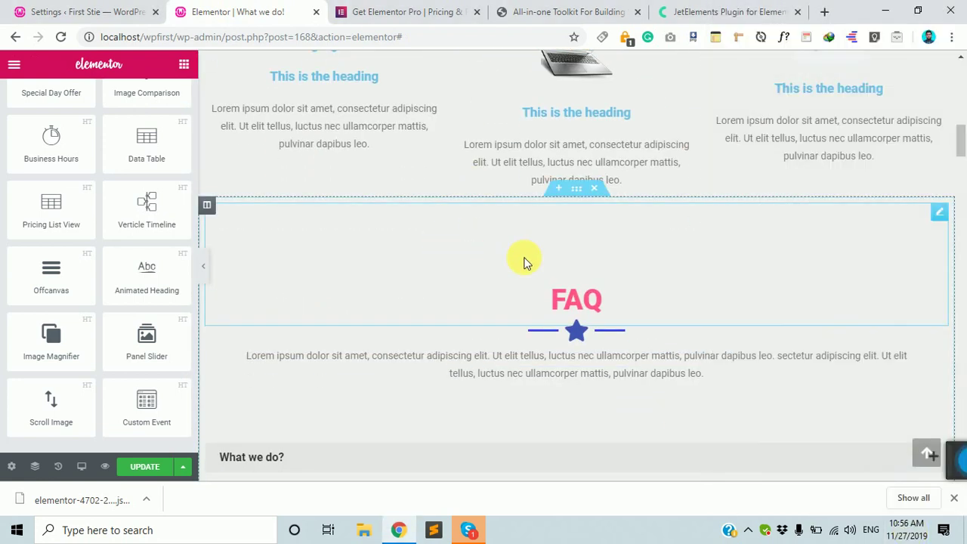
click(596, 318)
scroll(596, 317, down, 2)
scroll(597, 319, up, 1)
scroll(615, 362, down, 10)
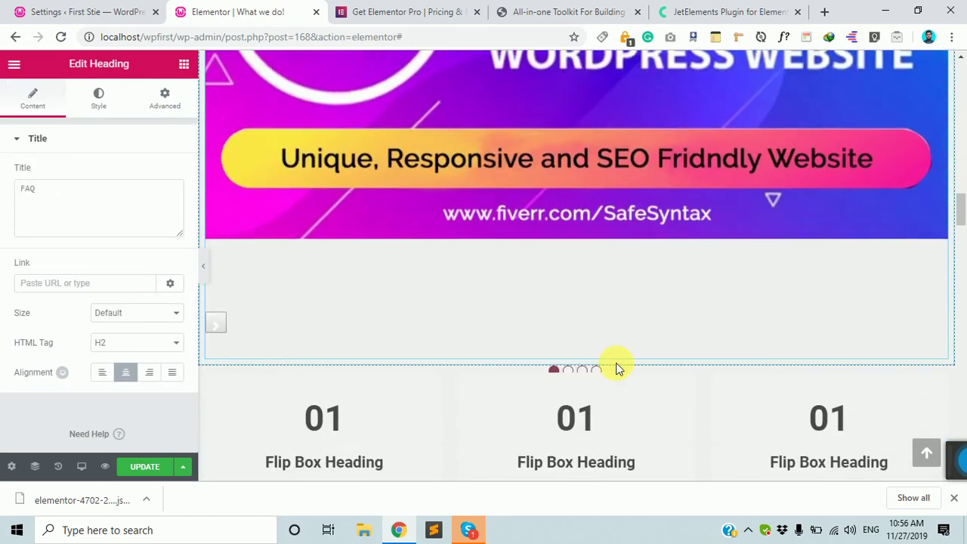
scroll(658, 381, down, 10)
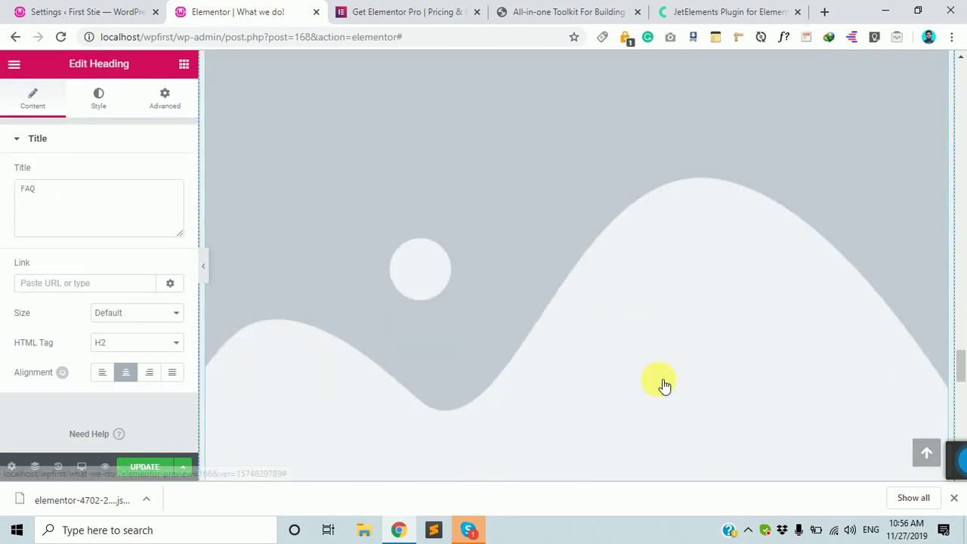
scroll(658, 382, down, 6)
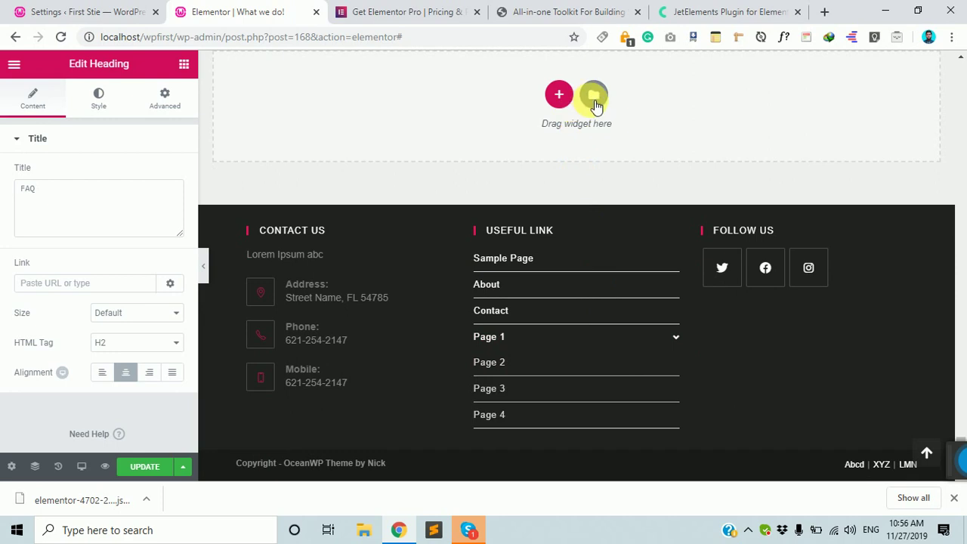
click(593, 96)
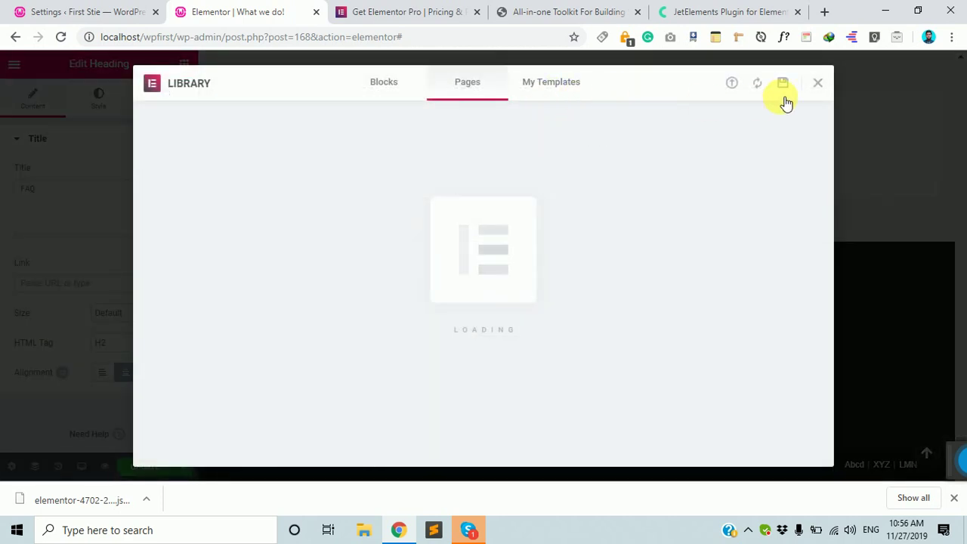
click(820, 85)
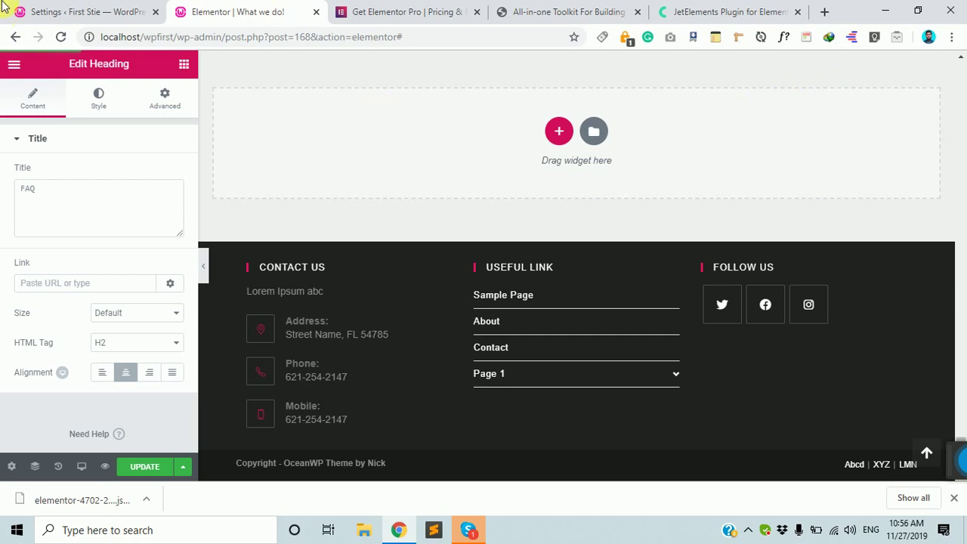
click(59, 7)
scroll(208, 148, up, 2)
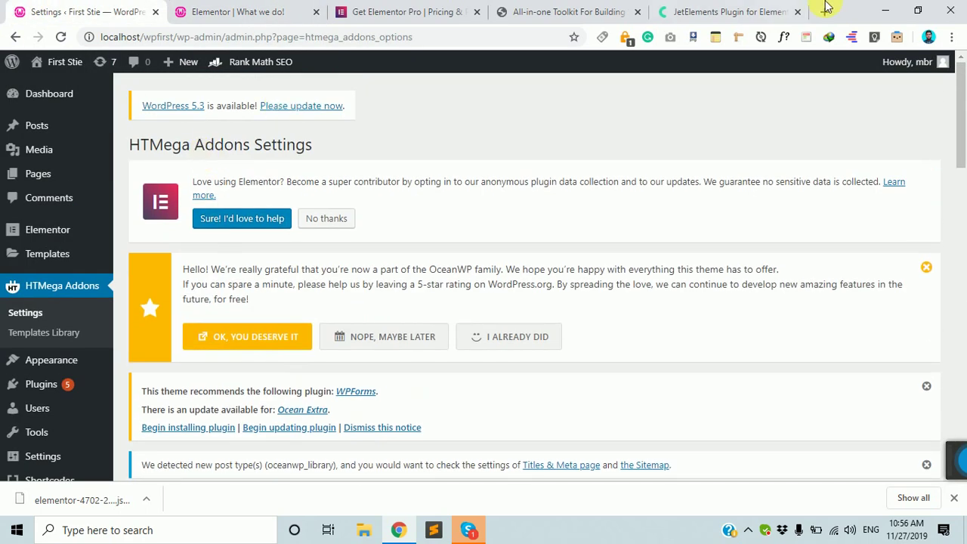
click(825, 13)
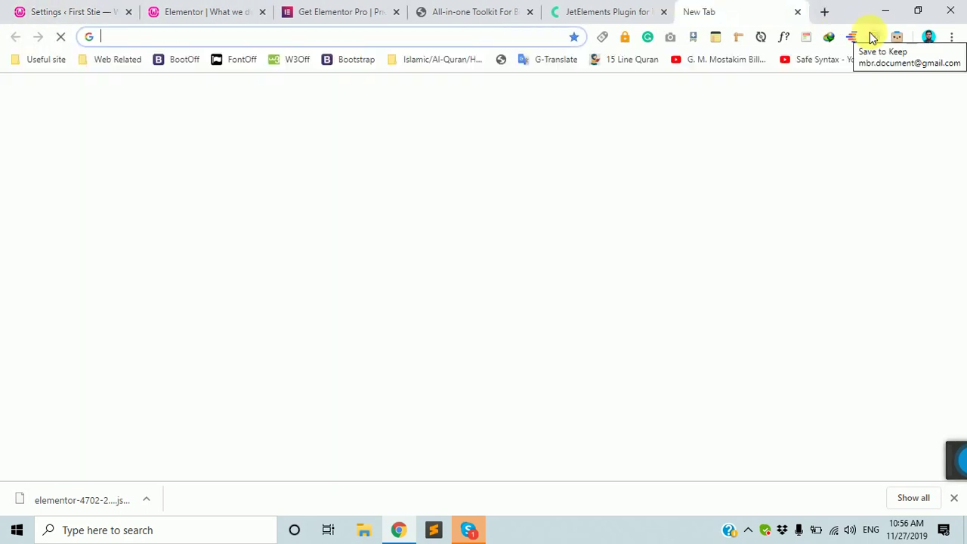
text(e)
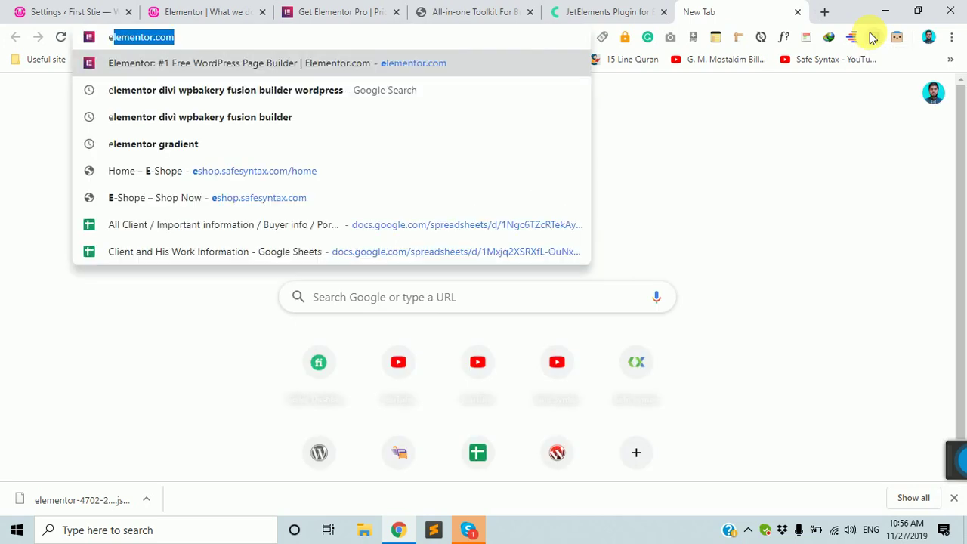
text(nvato)
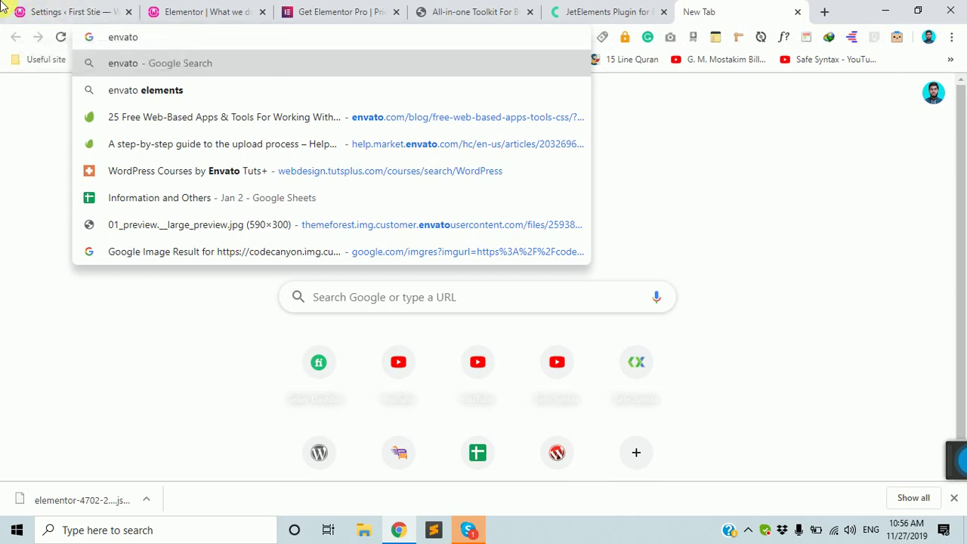
Step: Search the WordPress plugin directory for "envato element" on the Add Plugins page
click(43, 11)
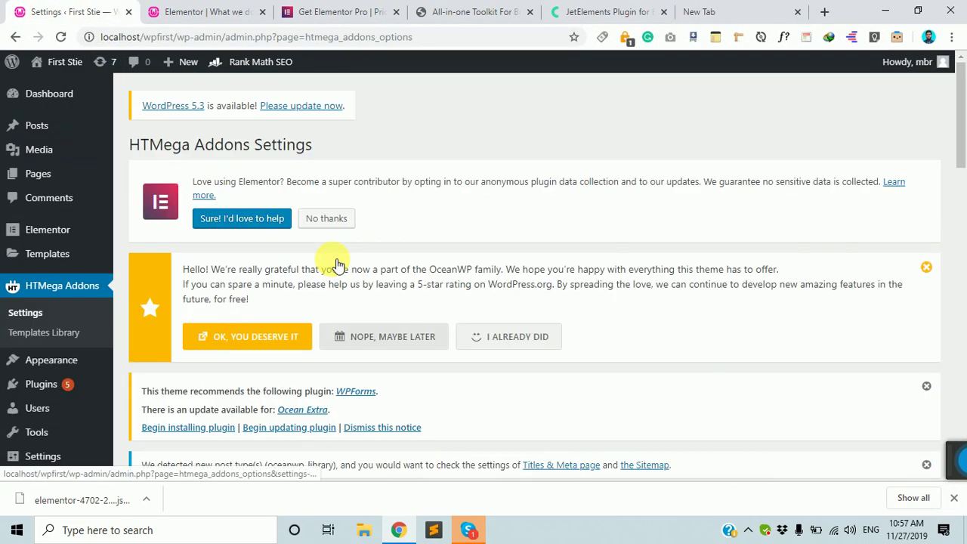
scroll(68, 321, down, 3)
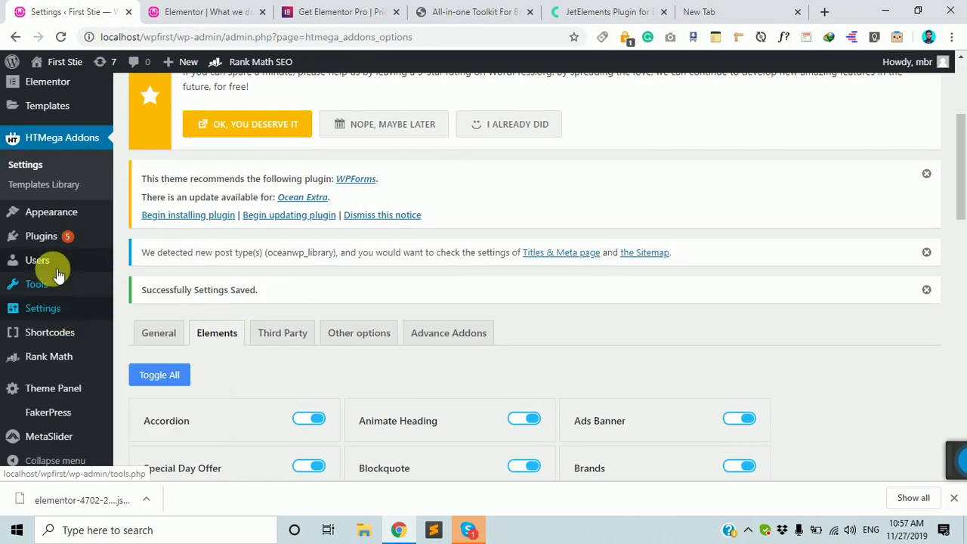
mouse_move(95, 233)
click(176, 264)
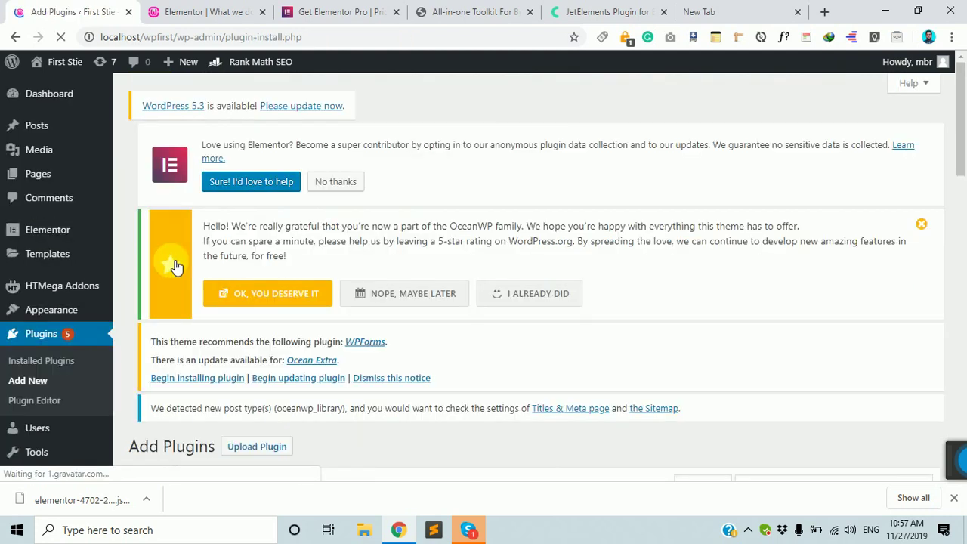
scroll(543, 249, down, 4)
click(802, 234)
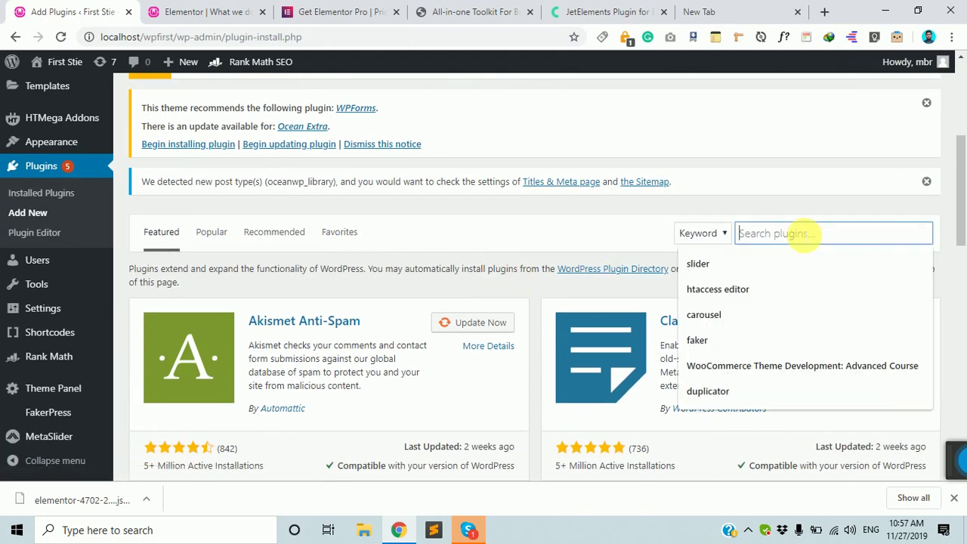
text(envat)
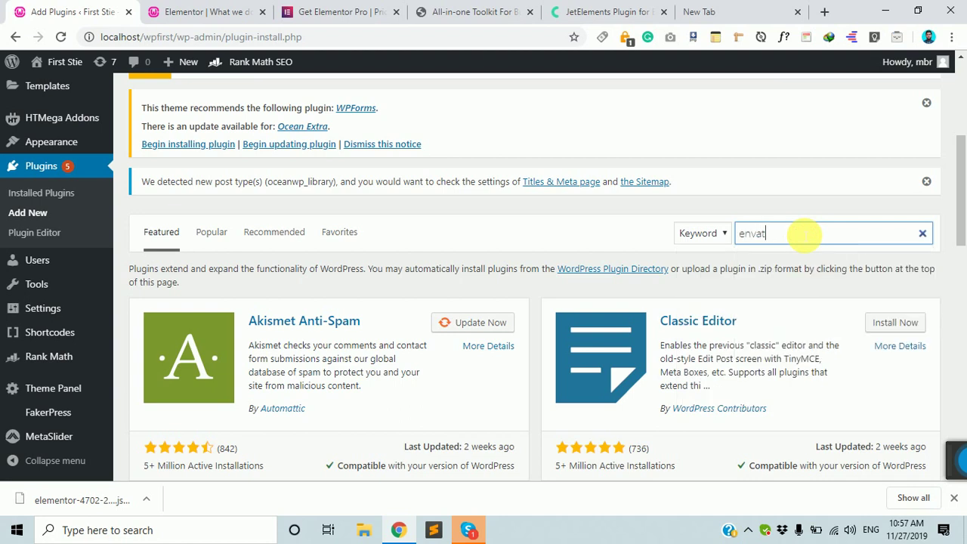
text(o)
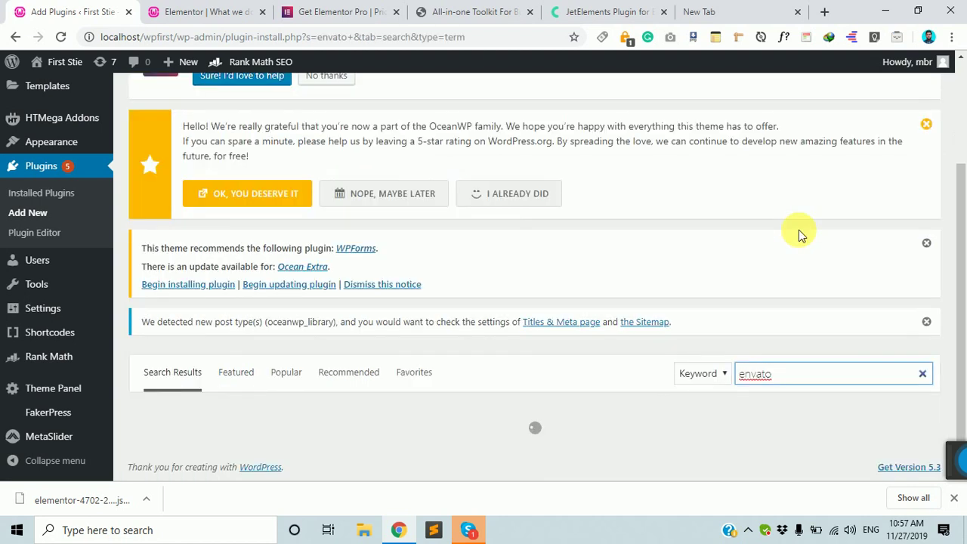
text( elm)
key(BackSpace)
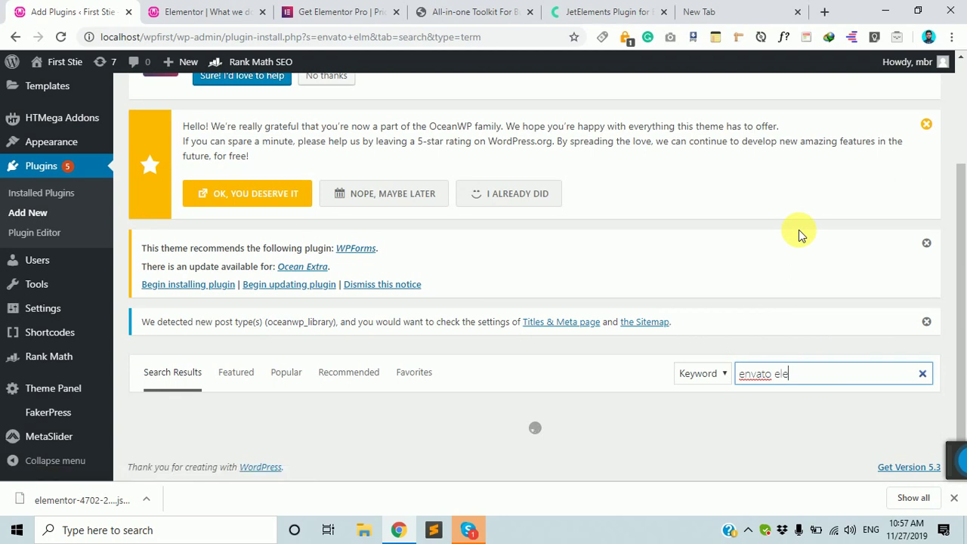
text(ement)
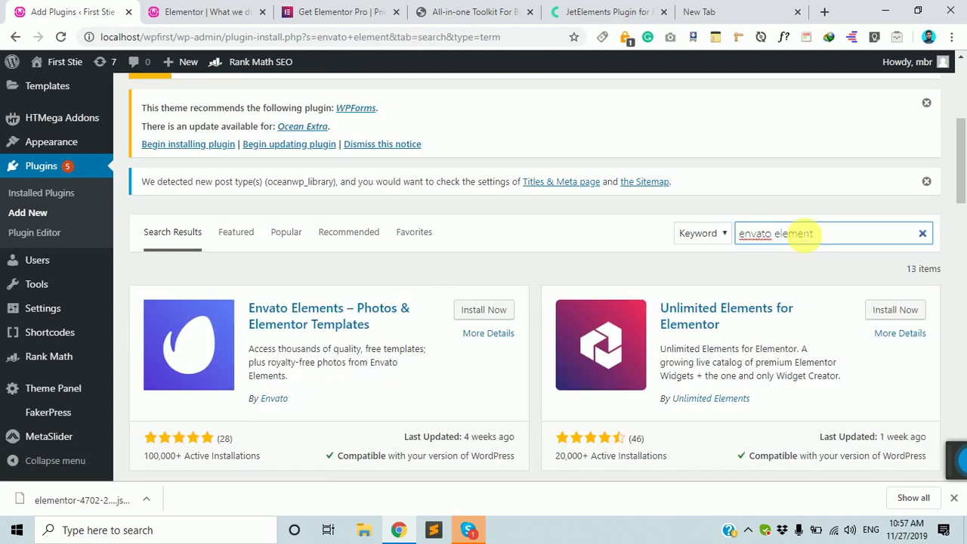
Step: Install and activate the plugin "Envato Elements – Photos & Elementor Templates"
scroll(211, 325, down, 3)
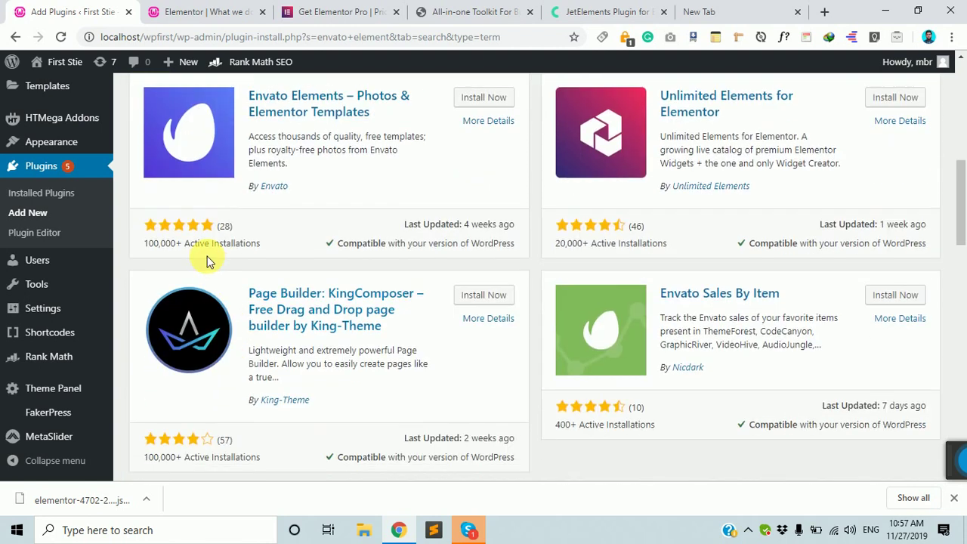
scroll(183, 242, up, 2)
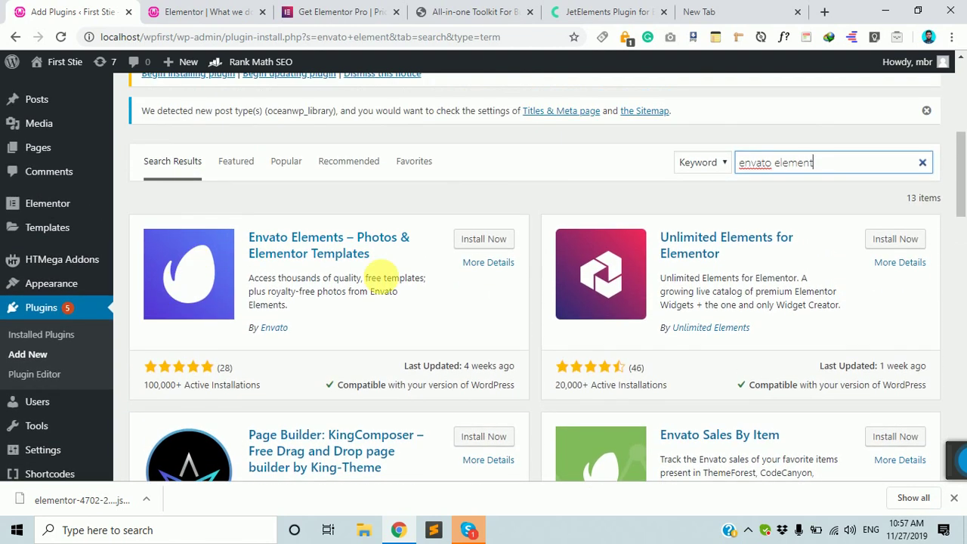
click(476, 238)
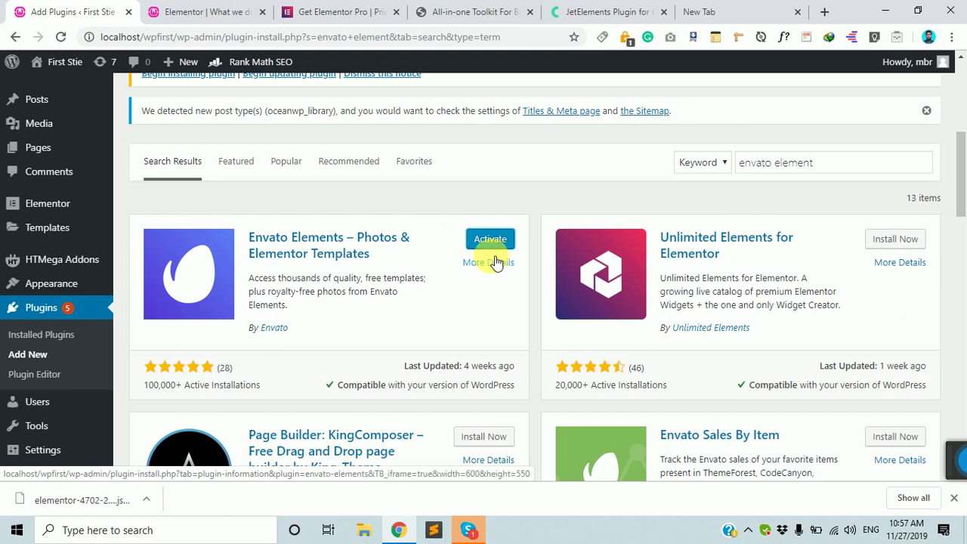
click(482, 242)
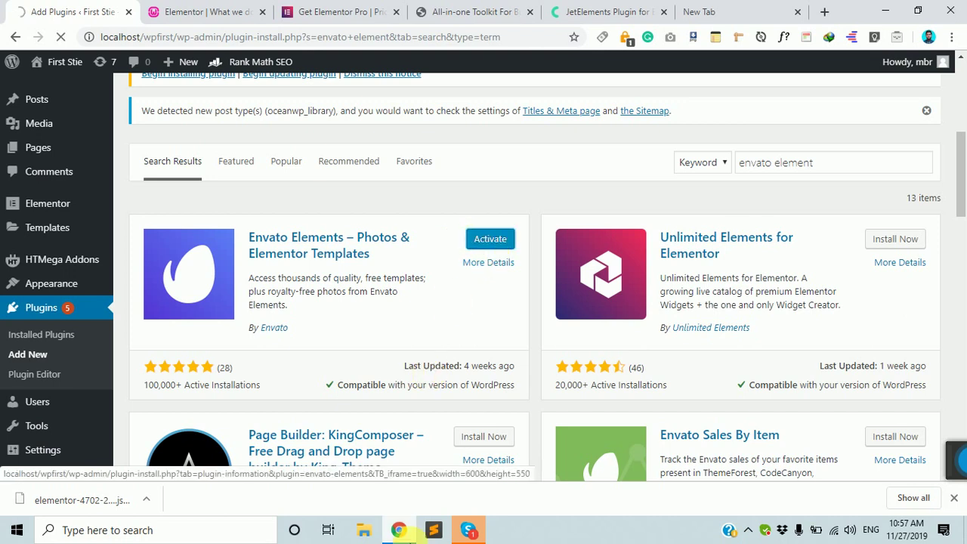
Step: Reload the "What we do!" page in the Elementor editor and go down to the empty section area above the footer
click(217, 9)
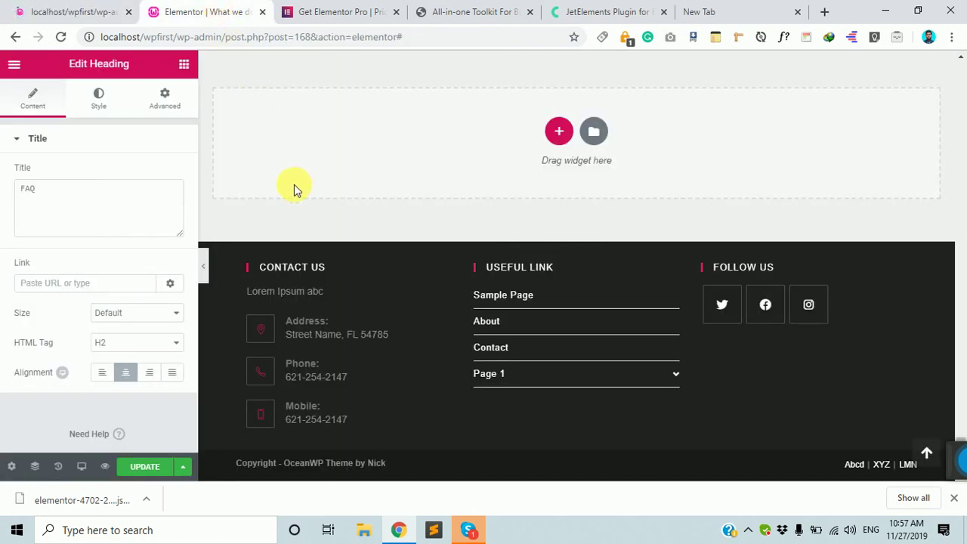
click(62, 37)
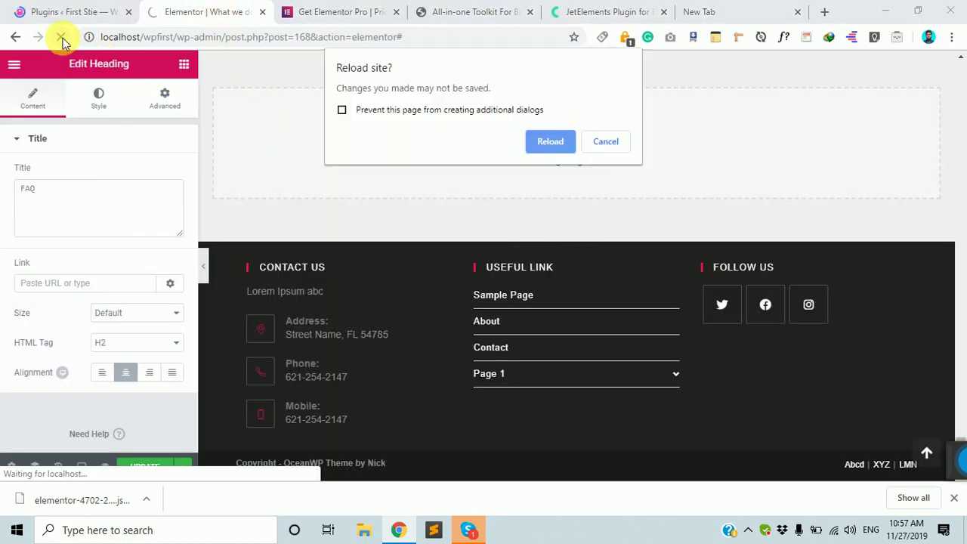
click(539, 142)
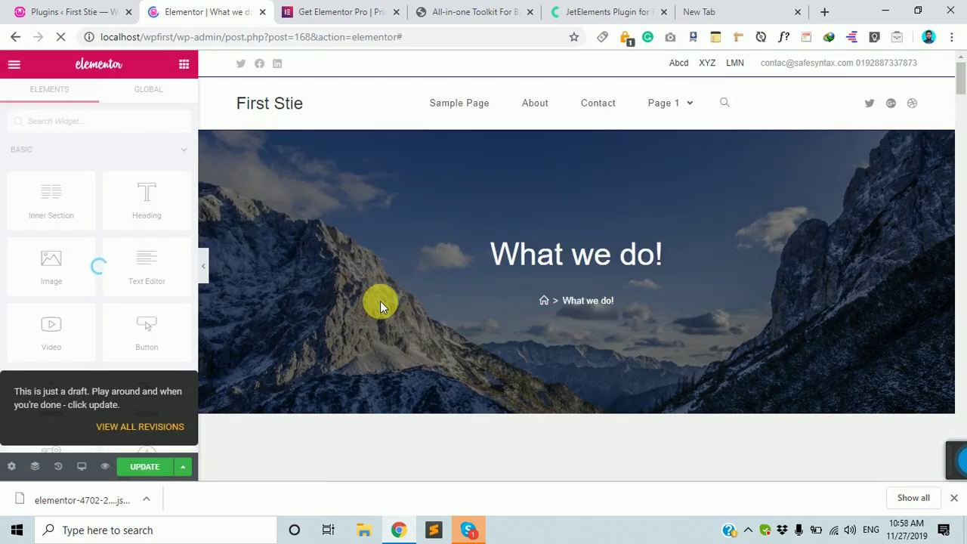
scroll(694, 430, down, 3)
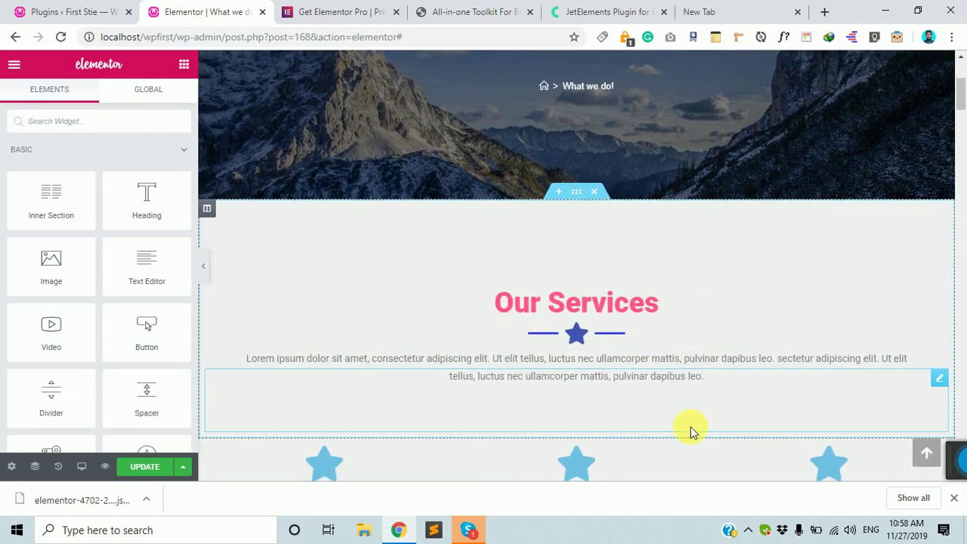
scroll(690, 431, down, 9)
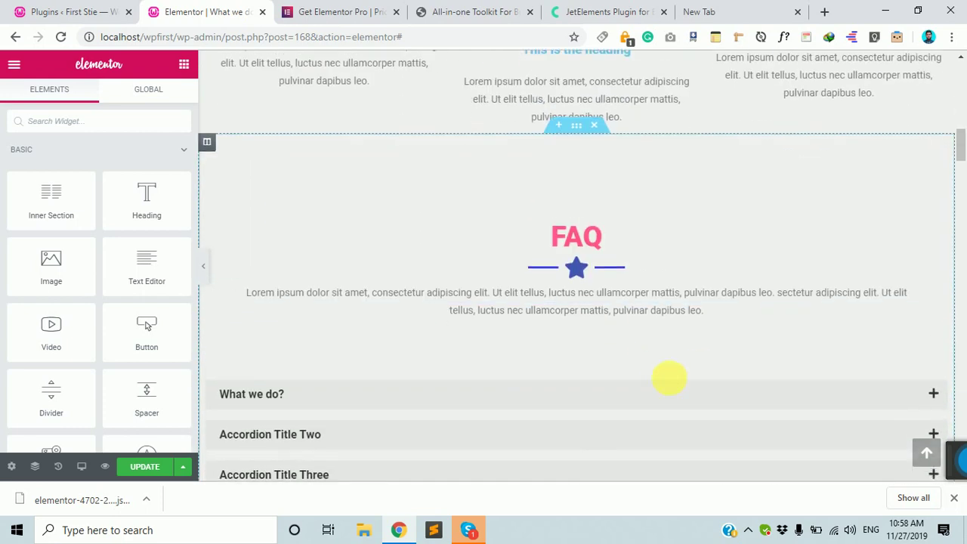
scroll(668, 377, down, 20)
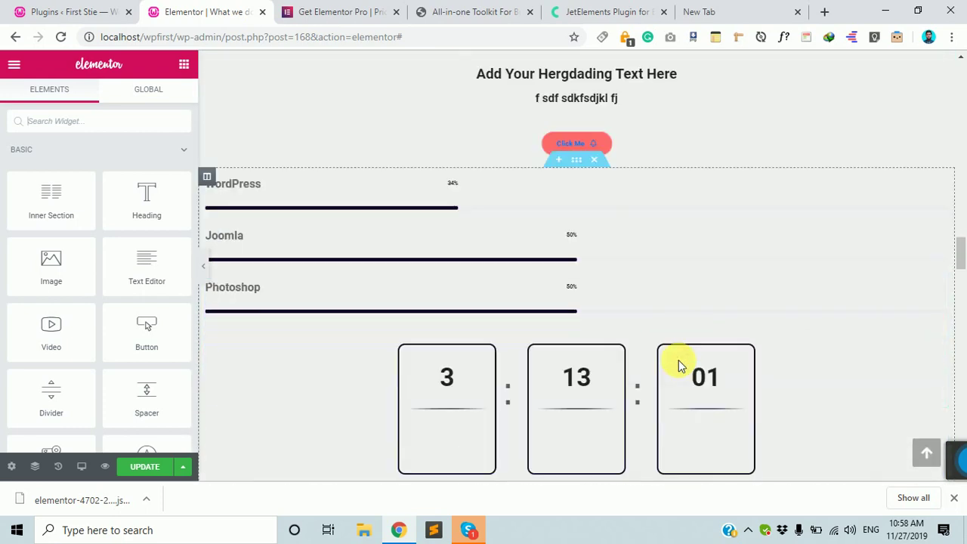
scroll(678, 365, down, 20)
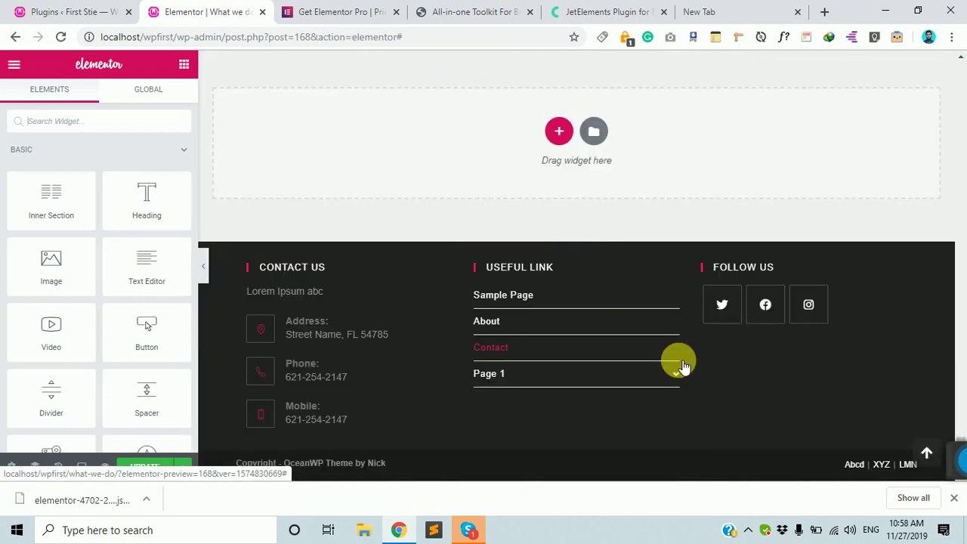
Step: Refresh the installed plugins list in WordPress and check the Envato Elements entry and the plugins below it
click(45, 11)
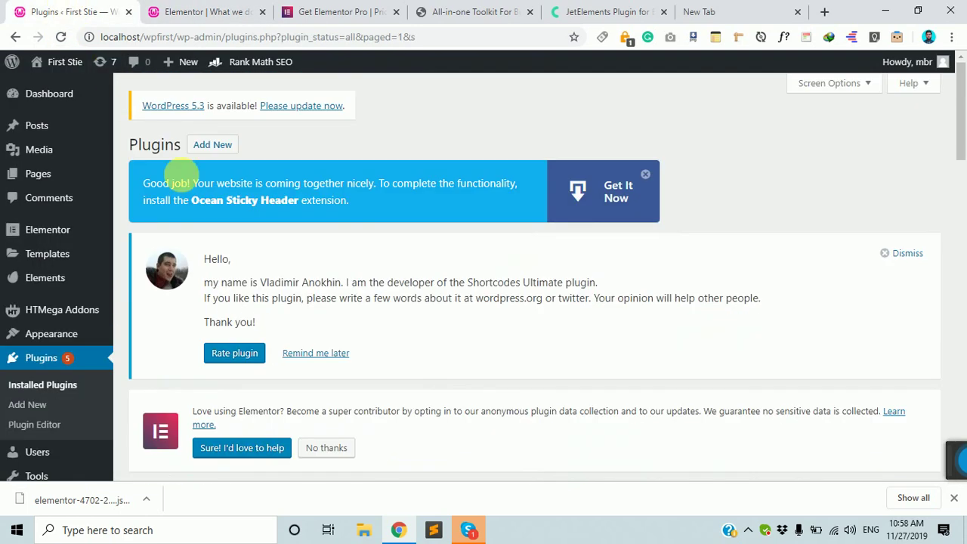
scroll(273, 344, down, 6)
scroll(295, 368, down, 2)
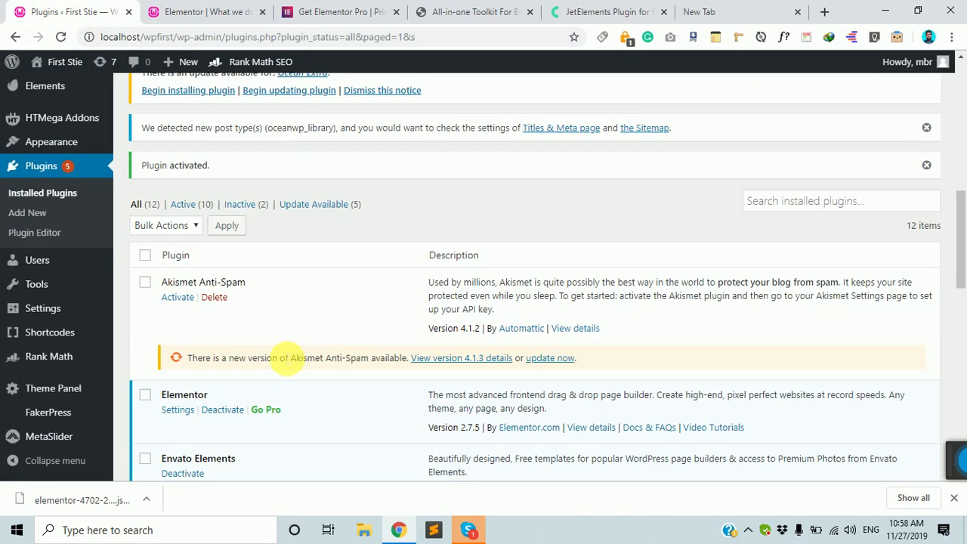
scroll(157, 340, up, 2)
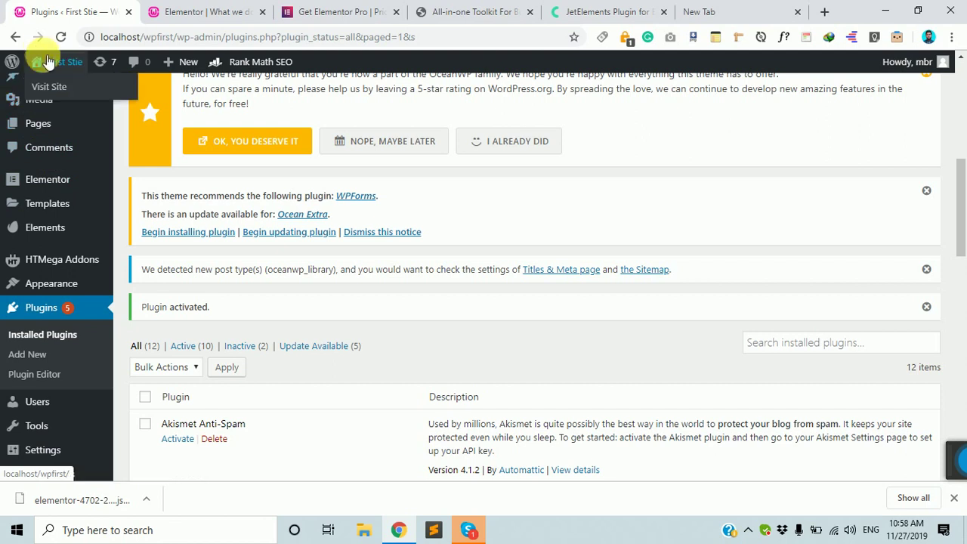
click(60, 36)
scroll(248, 284, down, 5)
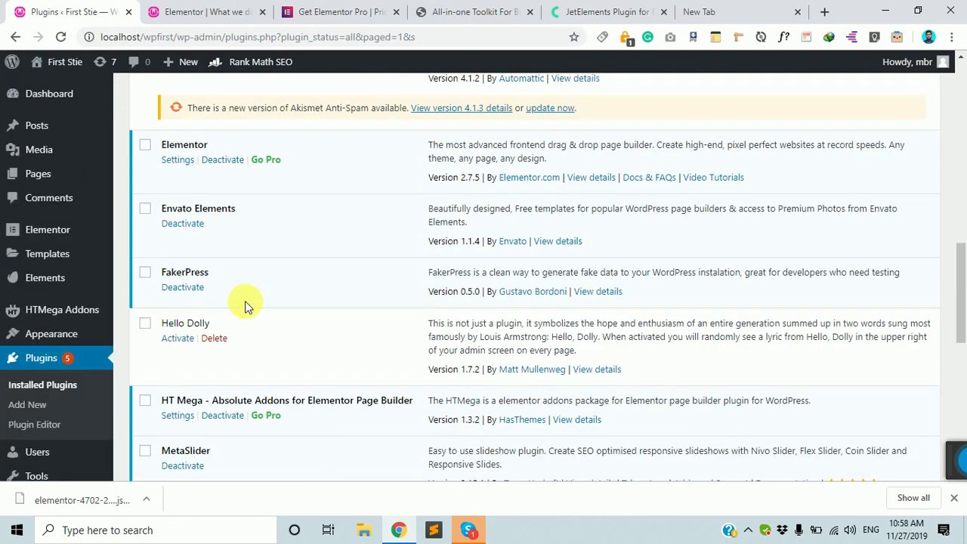
scroll(64, 353, down, 2)
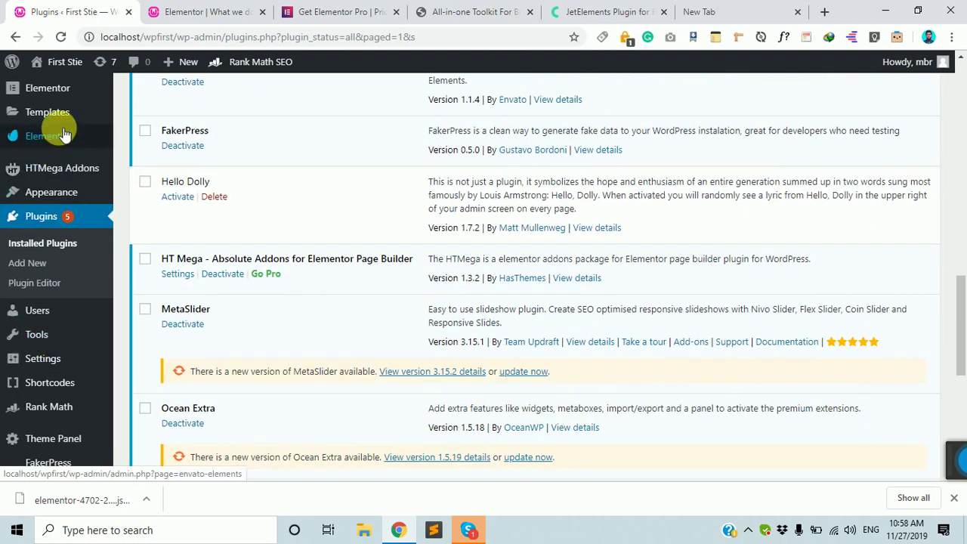
Step: Agree to the Envato Elements terms, complete the plugin's registration and browse its Elementor template kits
click(47, 136)
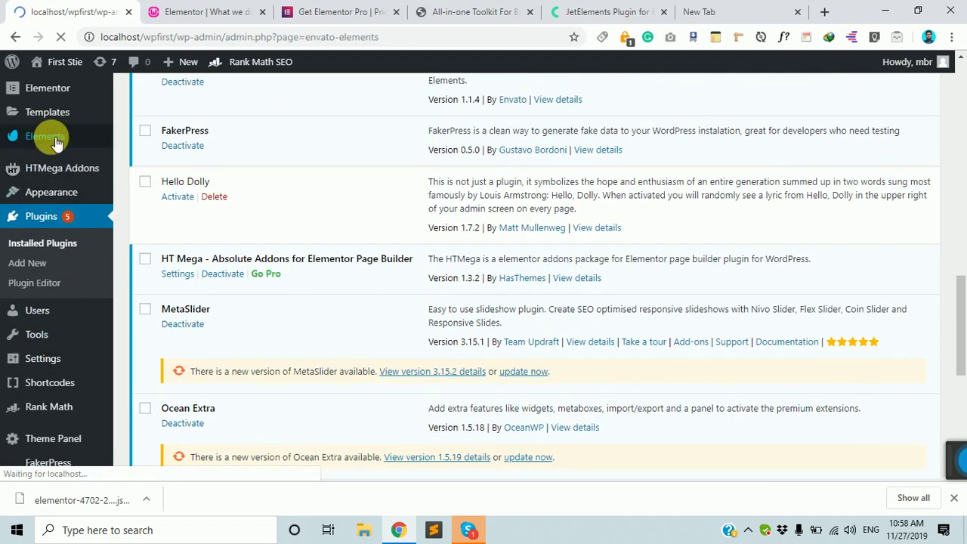
scroll(409, 298, down, 2)
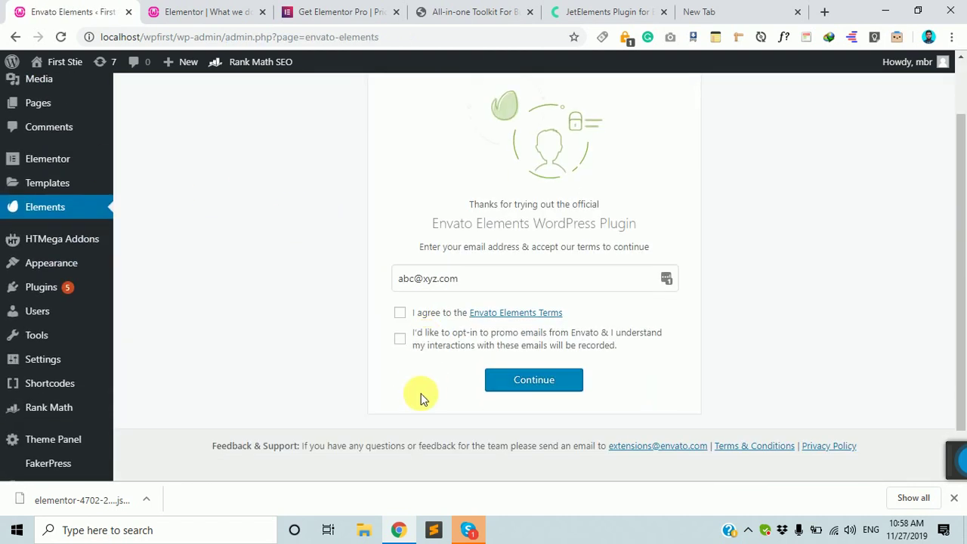
click(401, 313)
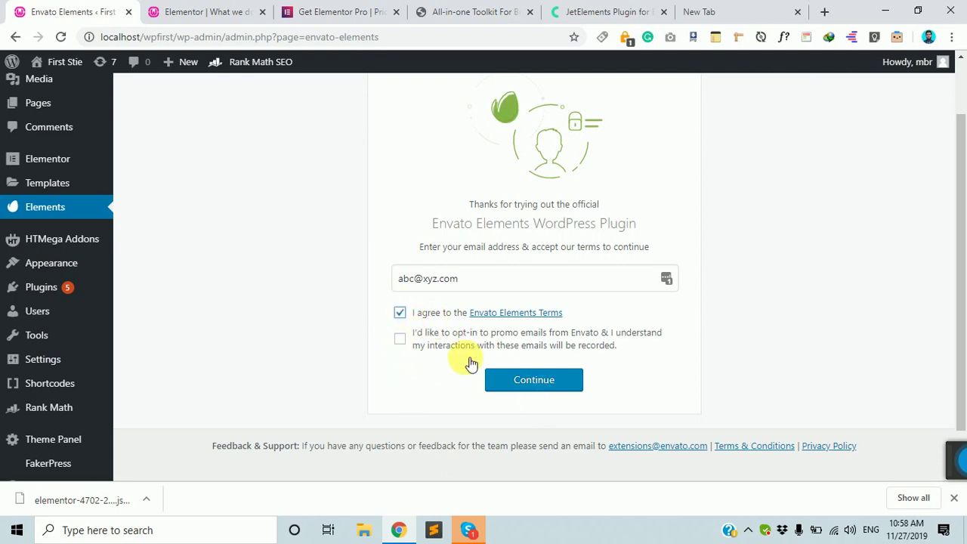
click(547, 388)
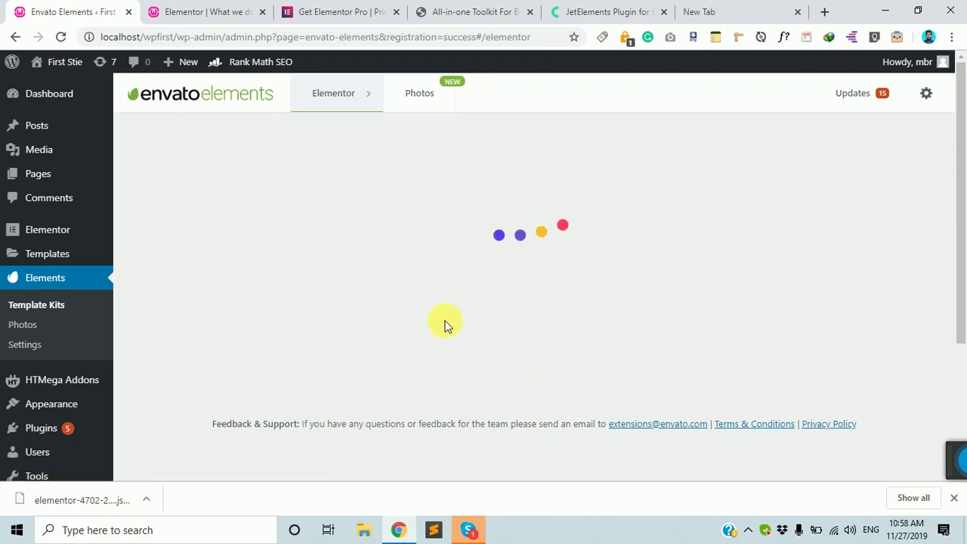
scroll(416, 349, down, 5)
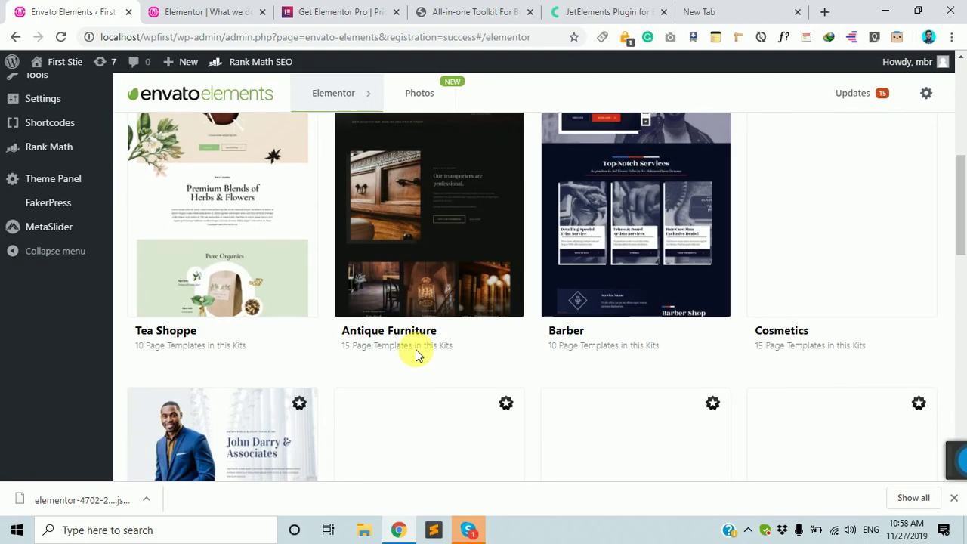
Step: Look over the premium Elementor template kits and reload the "What we do!" page in the Elementor editor
scroll(417, 350, down, 10)
scroll(419, 354, up, 12)
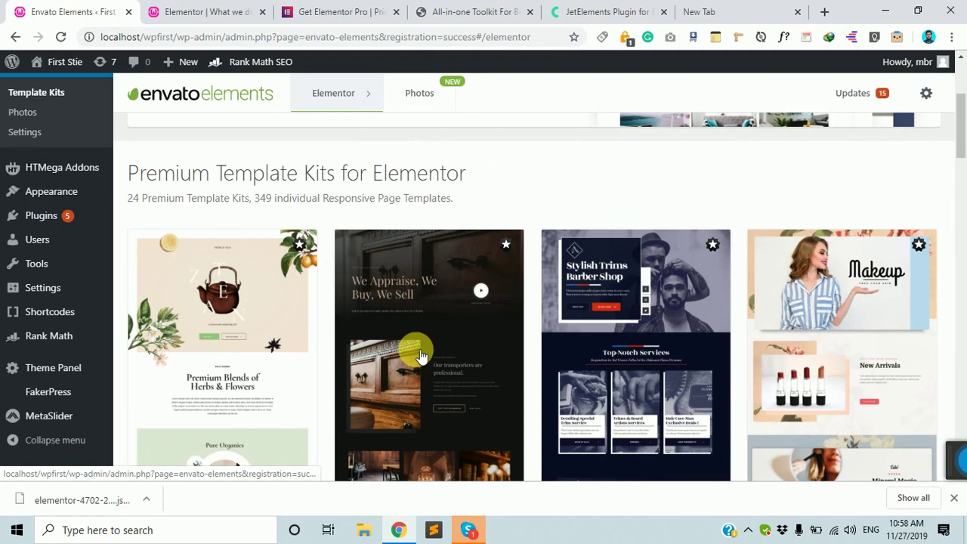
scroll(421, 355, up, 3)
scroll(448, 324, down, 8)
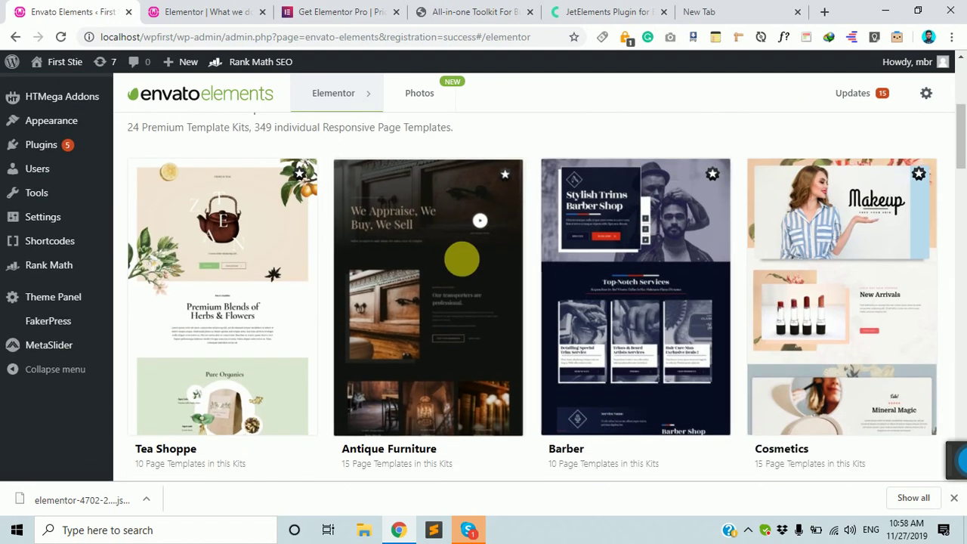
click(244, 6)
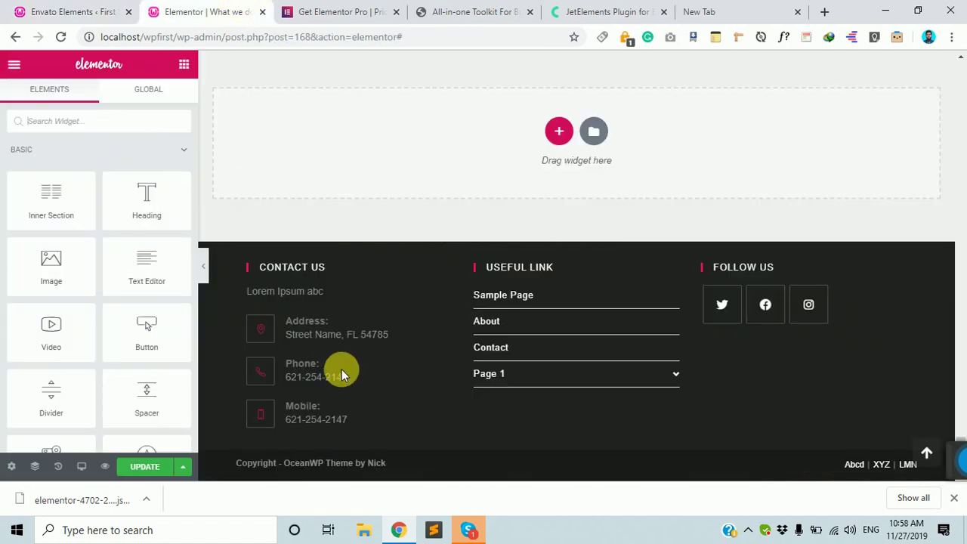
click(61, 38)
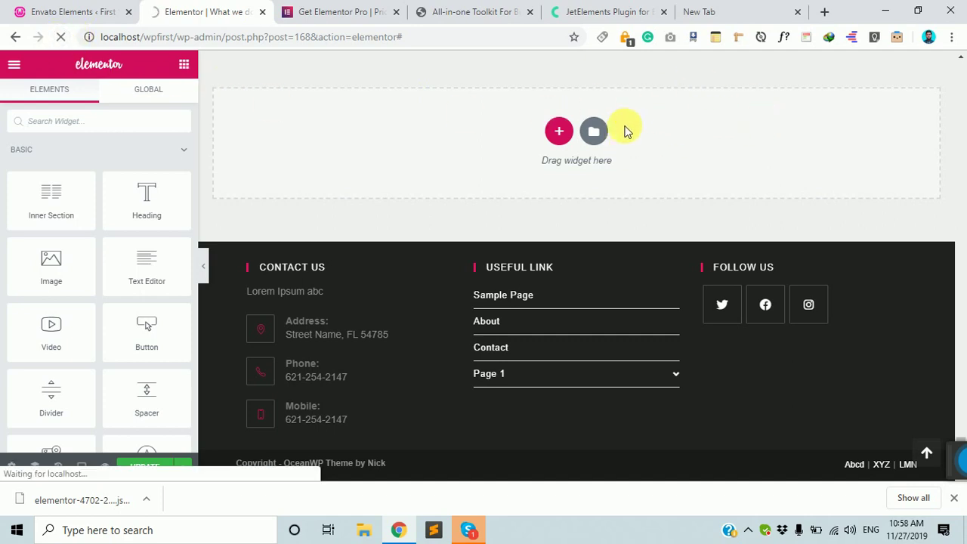
Step: Return to the Envato Elements template kits, open the Illustrator kit and view its Contact page template
click(83, 11)
scroll(378, 287, down, 3)
scroll(434, 340, down, 1)
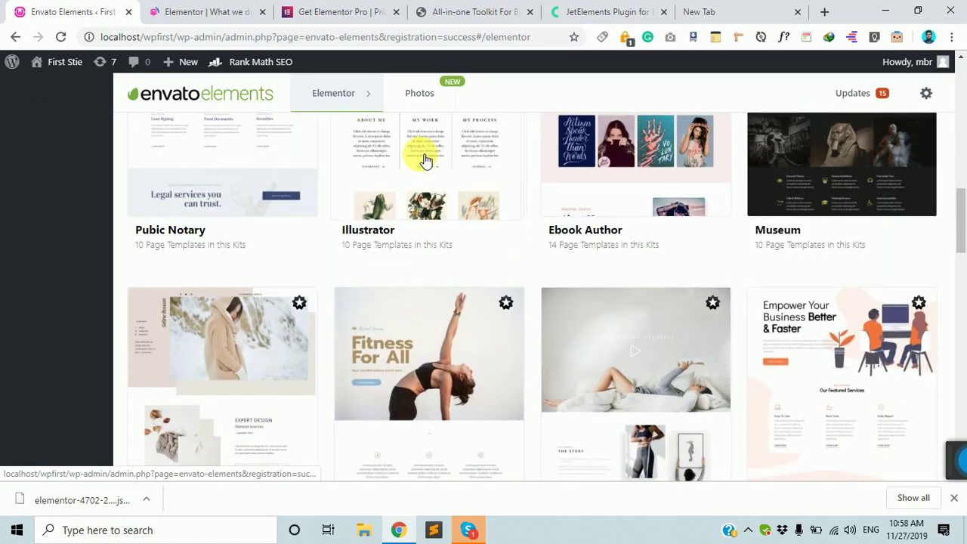
scroll(410, 219, up, 4)
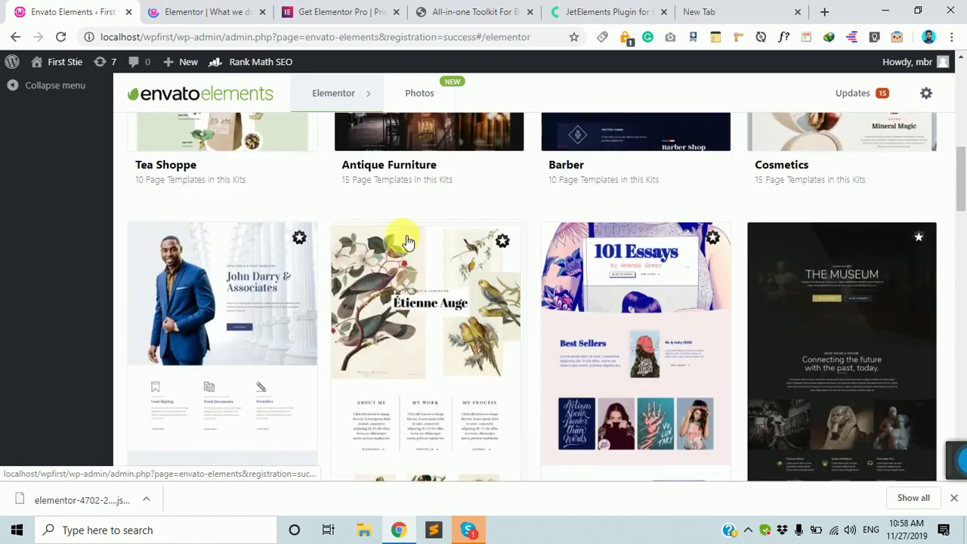
scroll(416, 272, down, 1)
click(436, 274)
scroll(468, 303, down, 8)
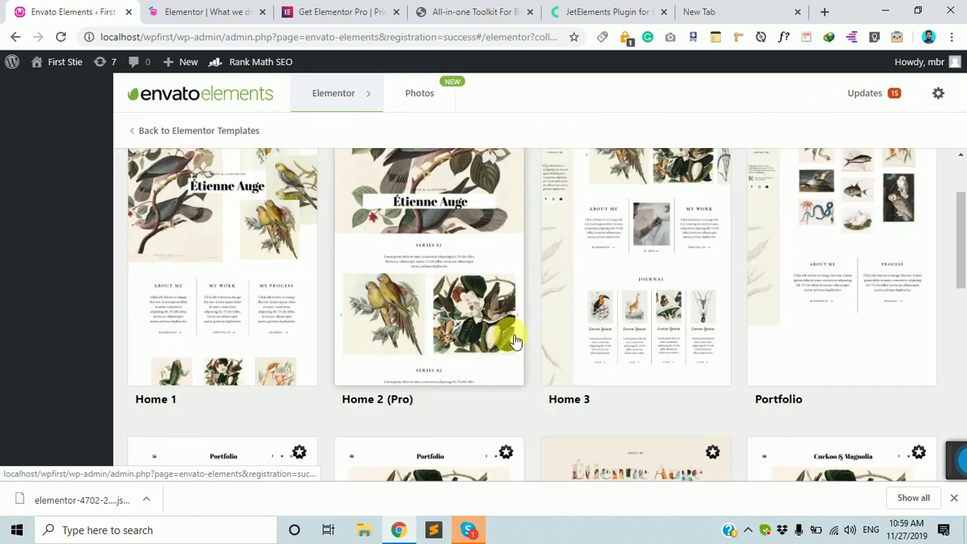
scroll(411, 287, down, 4)
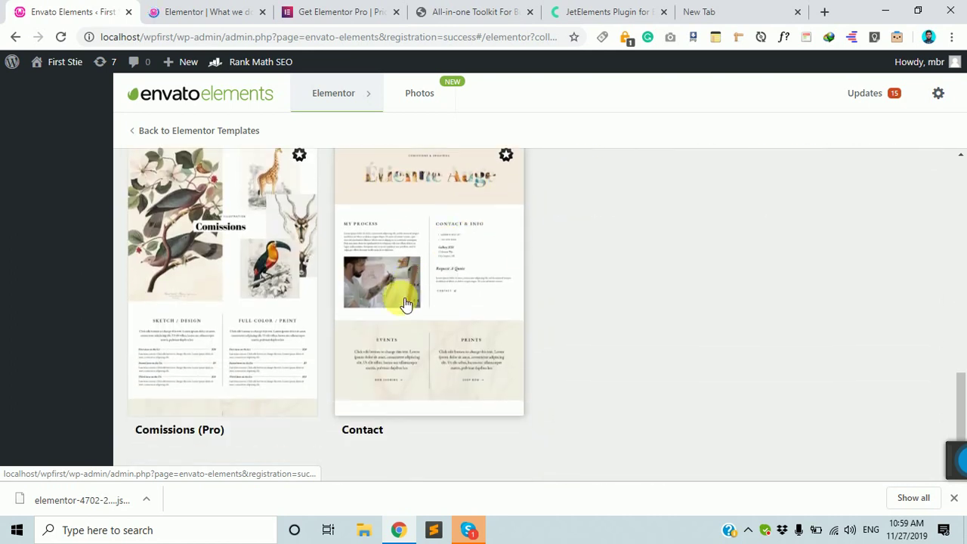
click(400, 302)
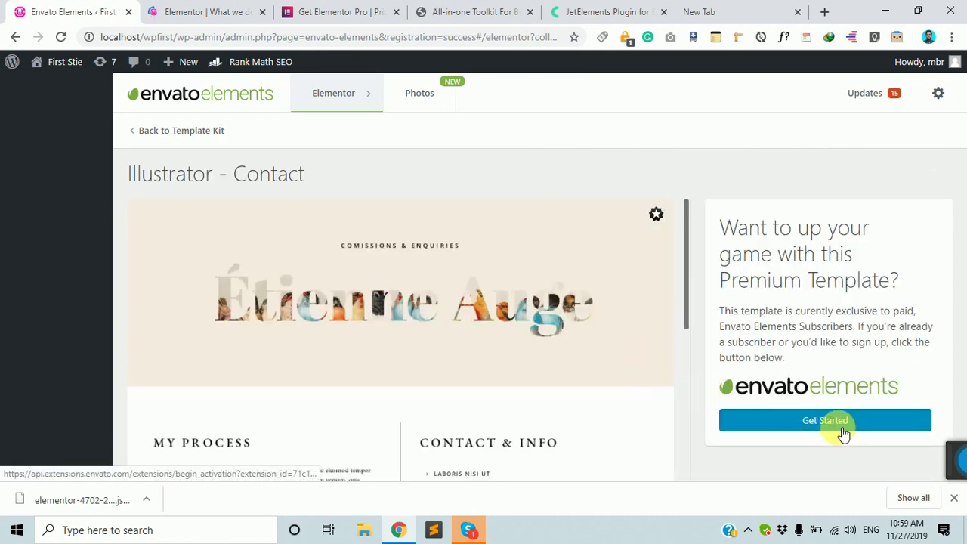
Step: Go back to the "What we do!" page in the Elementor editor and open the Envato Elements library from the empty section above the footer
click(227, 11)
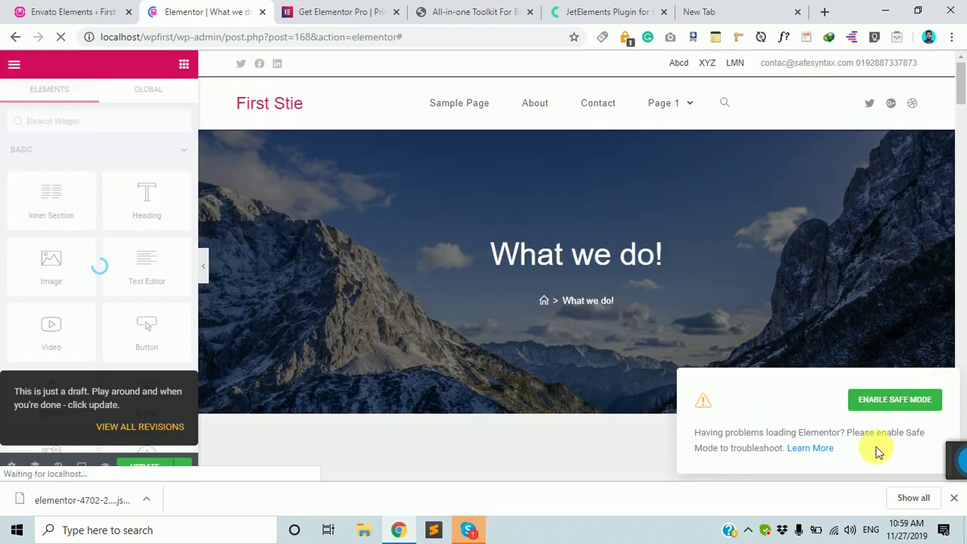
scroll(876, 431, down, 3)
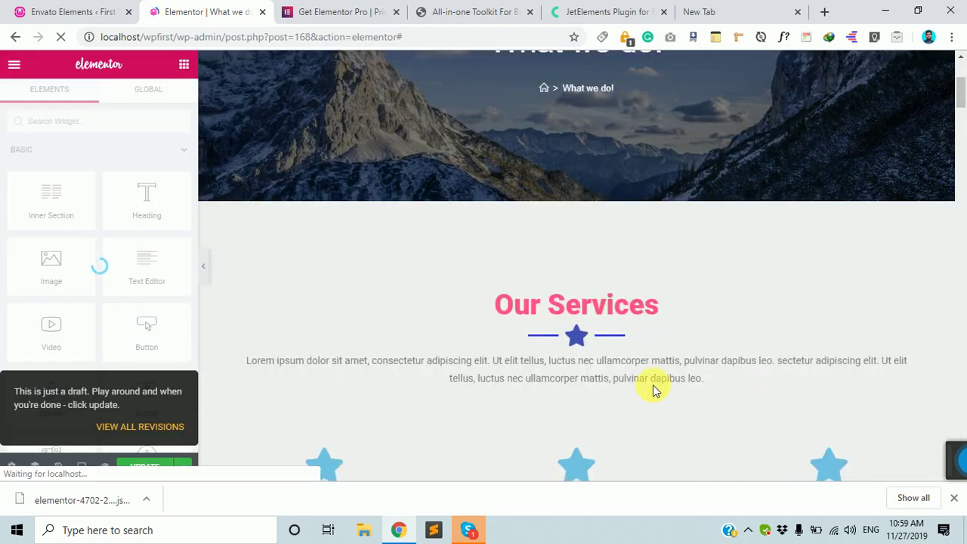
scroll(652, 385, down, 15)
scroll(660, 400, down, 20)
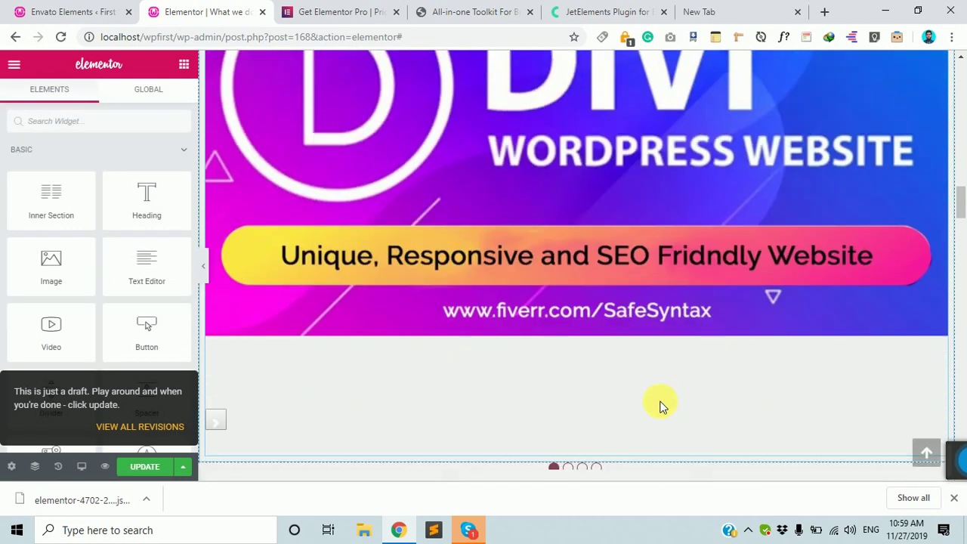
scroll(662, 416, down, 8)
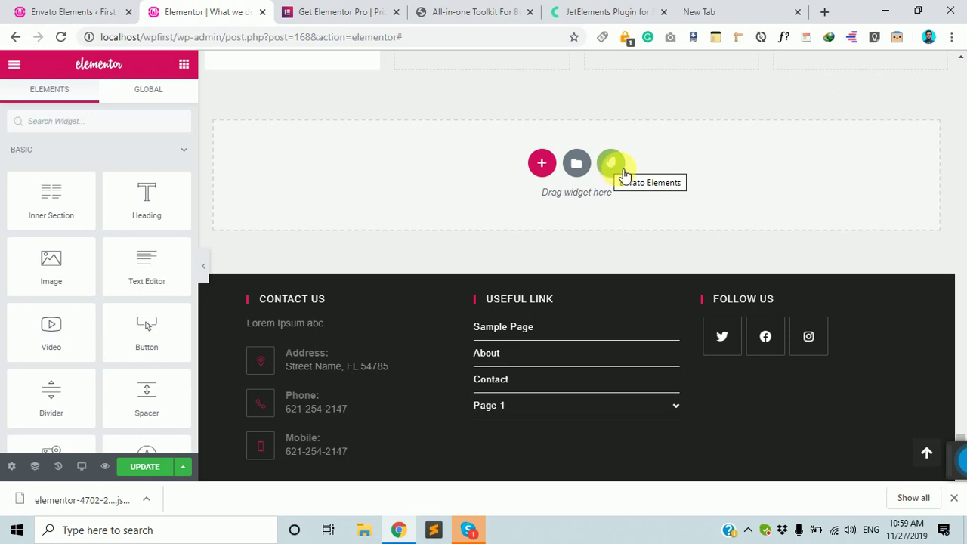
click(613, 163)
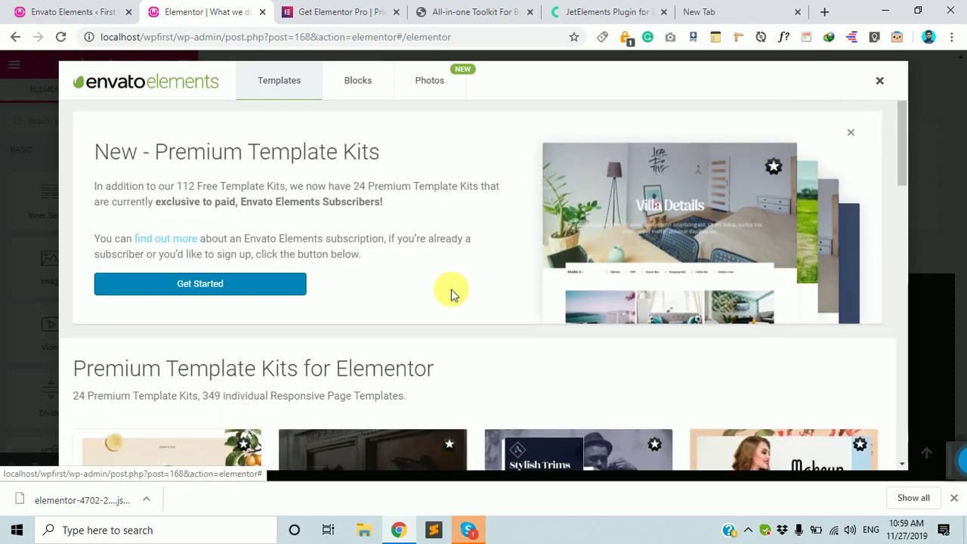
Step: Open the Ebook Author kit in the template library and view its Contact 2 page template
scroll(445, 310, down, 4)
scroll(594, 270, down, 5)
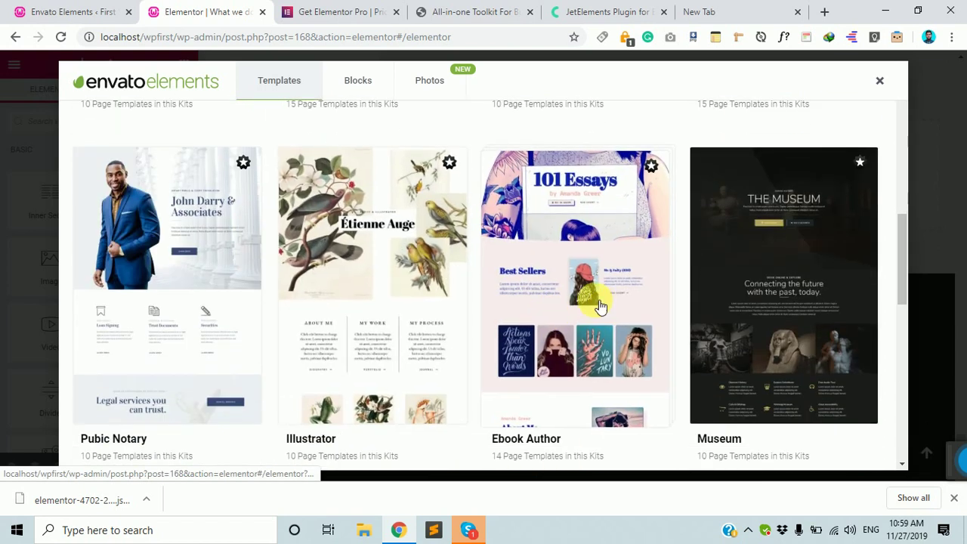
click(595, 304)
scroll(579, 325, down, 5)
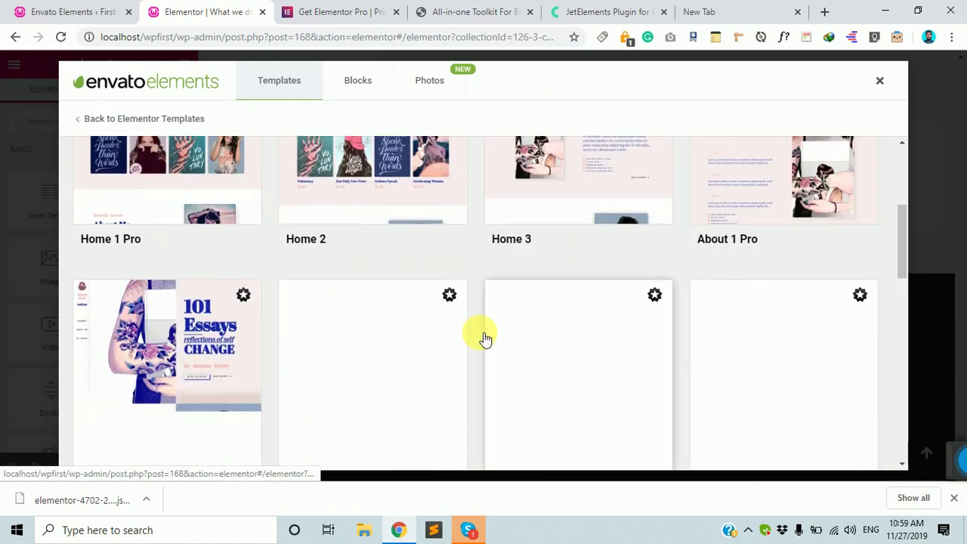
scroll(367, 290, down, 4)
scroll(318, 350, down, 4)
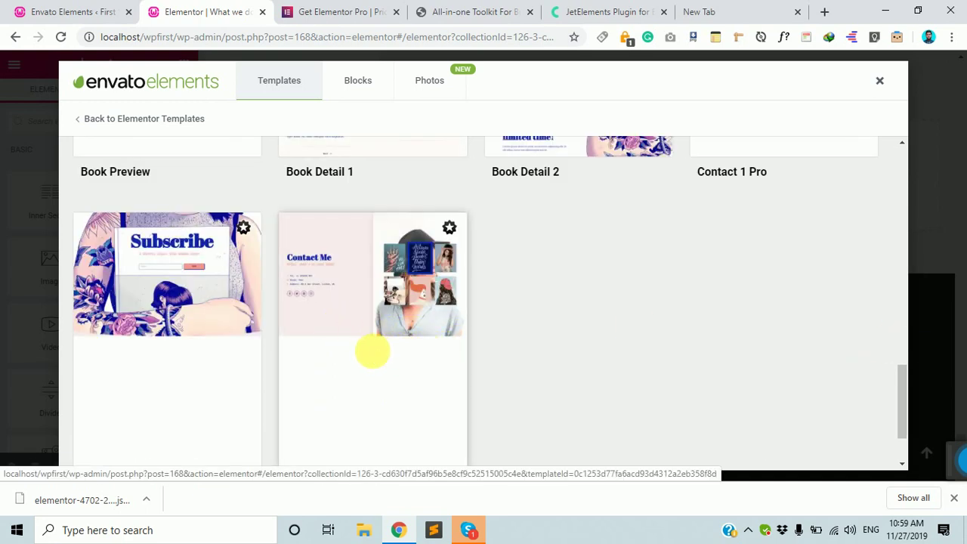
click(373, 351)
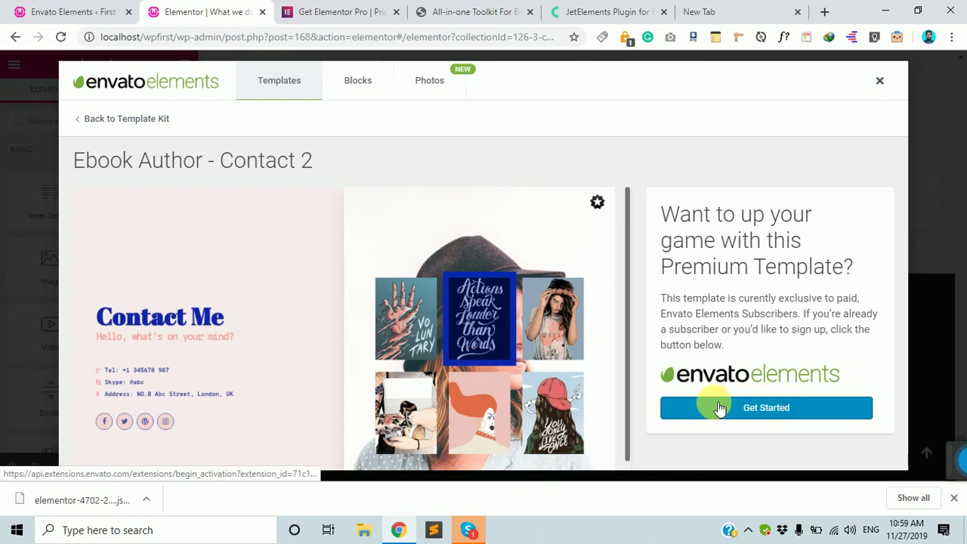
Step: Close the Envato Elements library and go to the four-column section below the pricing table
click(874, 88)
scroll(646, 312, up, 5)
scroll(647, 312, down, 2)
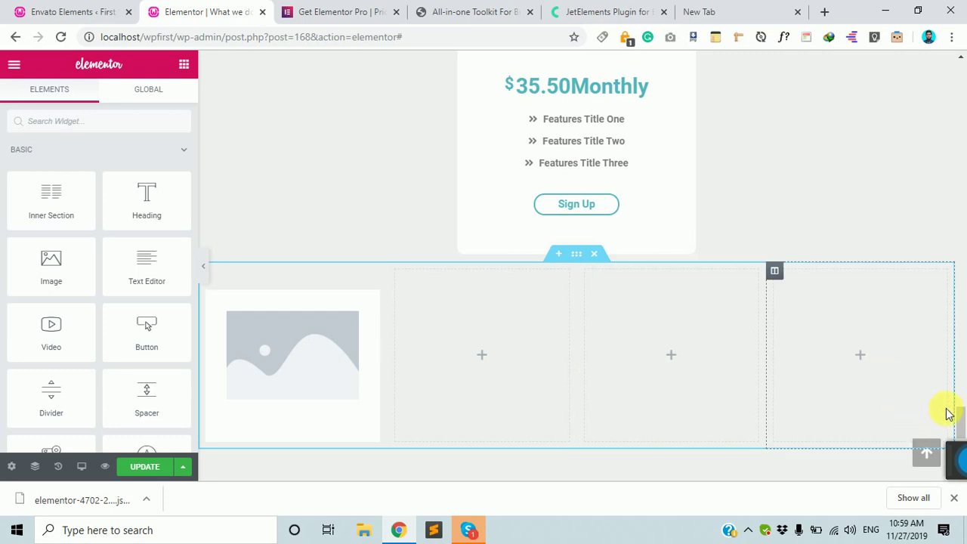
drag(955, 470, 908, 356)
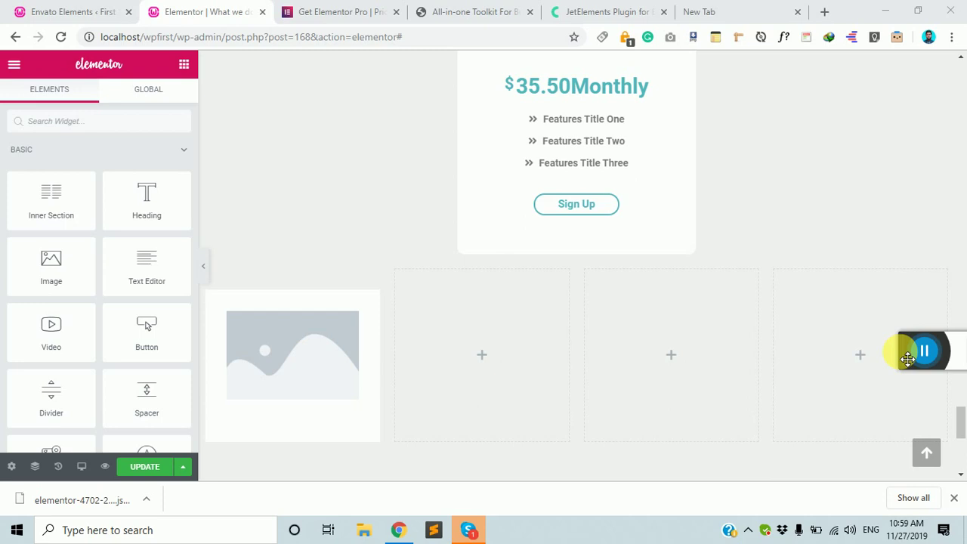